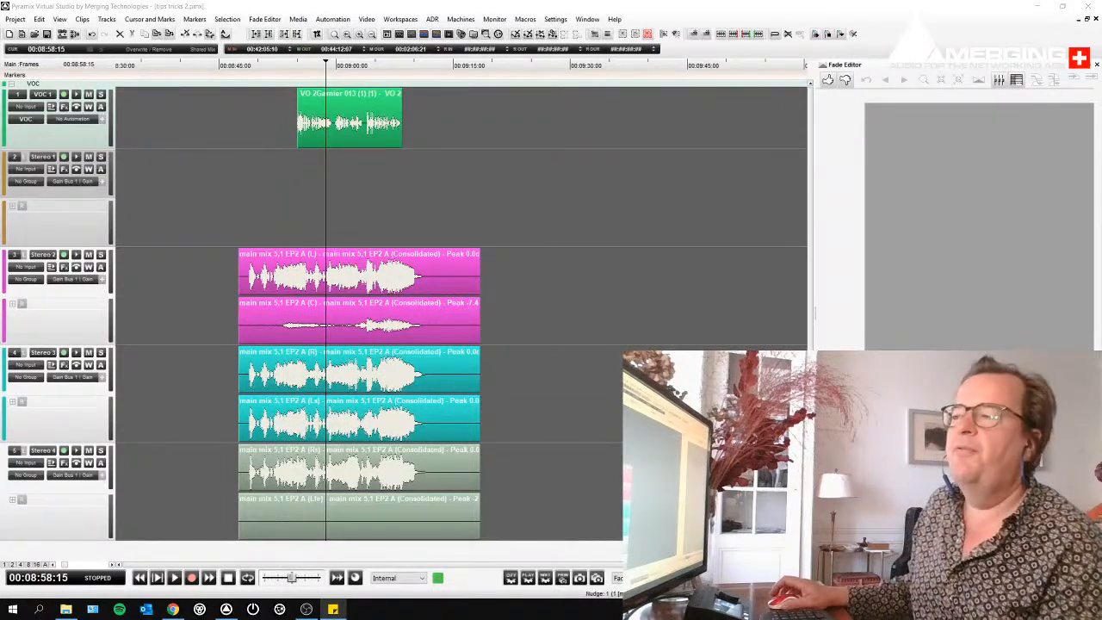
# - Select the 5.1 main mix clips and the VO clip in turn to compare grouped and single-clip selection
pyautogui.click(358, 285)
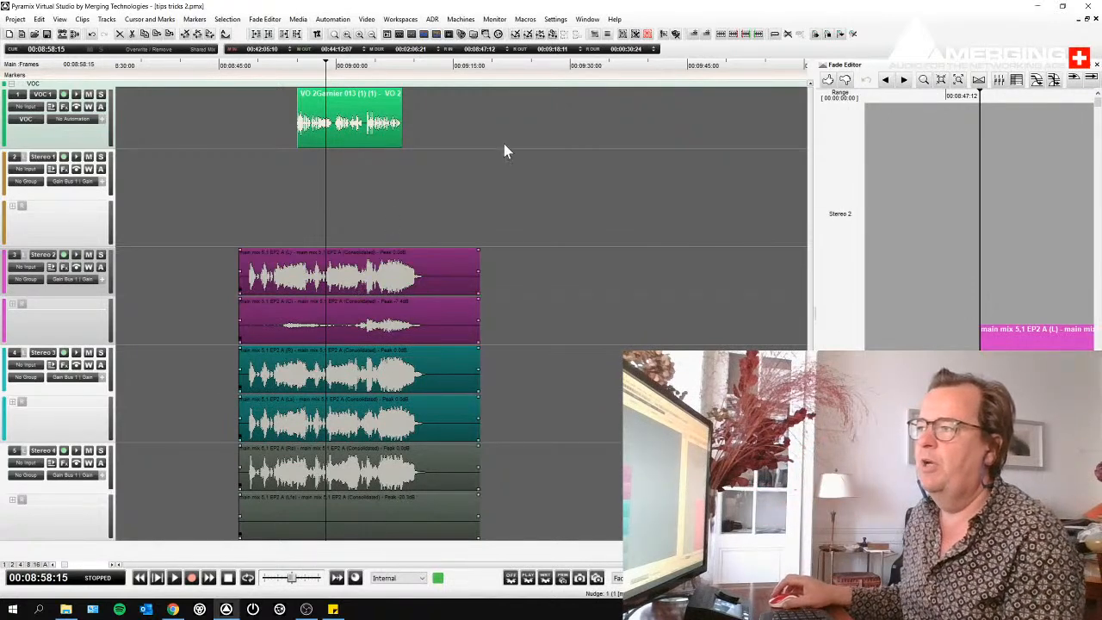
pyautogui.click(439, 185)
pyautogui.click(357, 122)
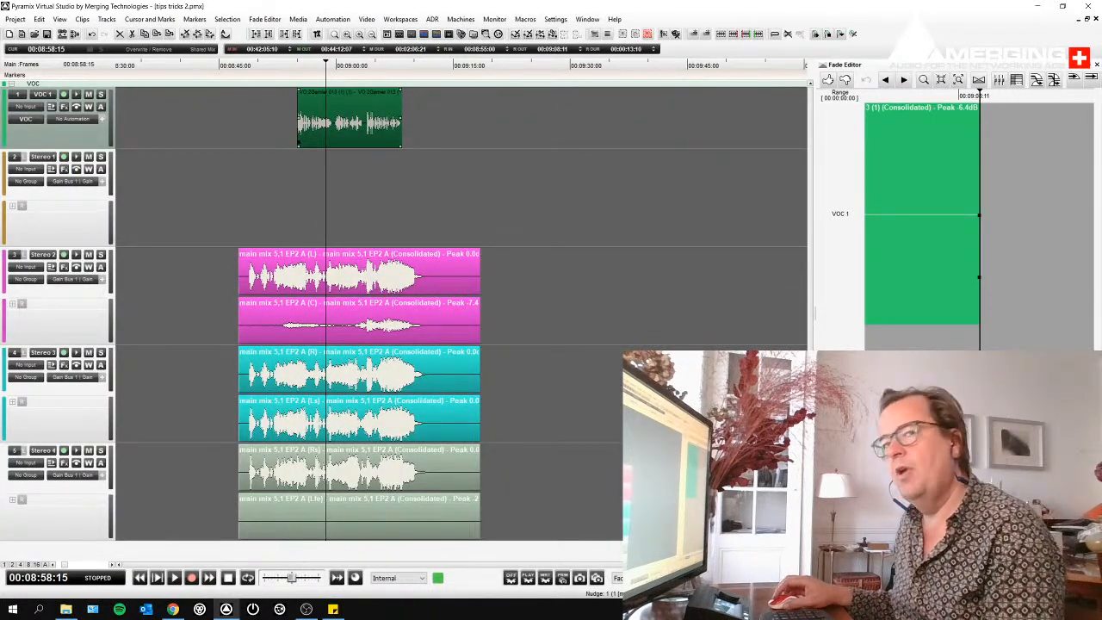
pyautogui.hotkey('alt', 'Tab')
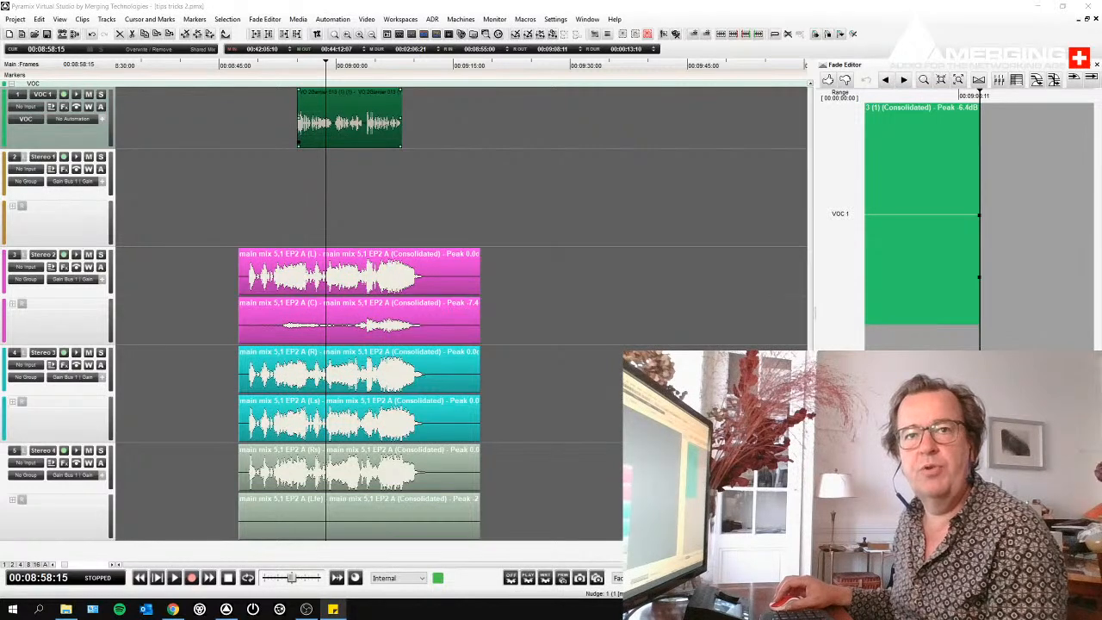
pyautogui.click(422, 278)
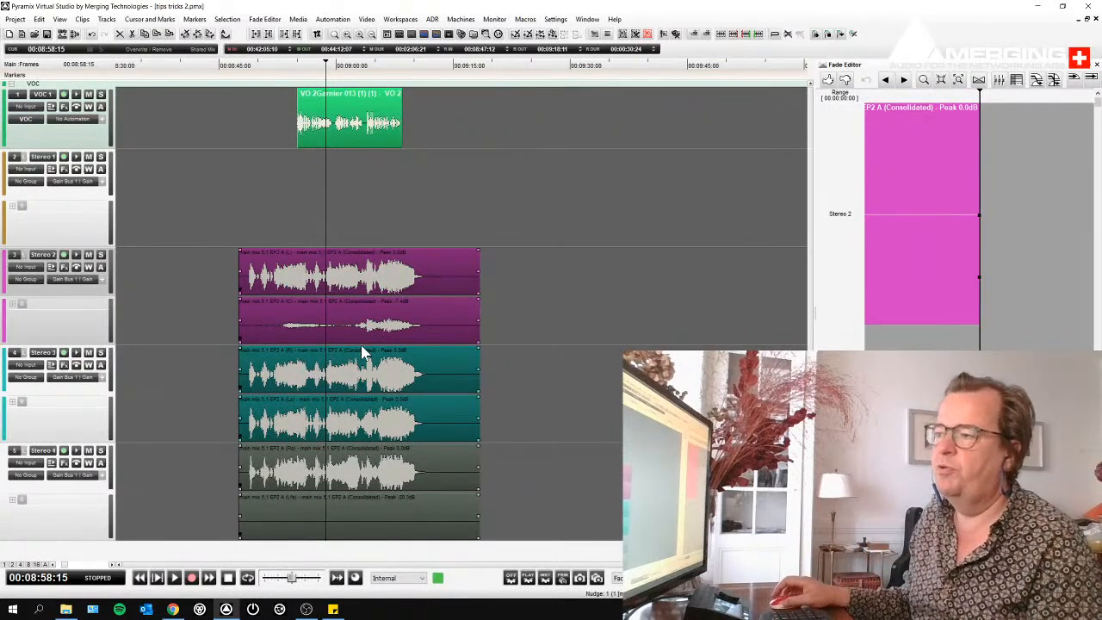
pyautogui.click(353, 135)
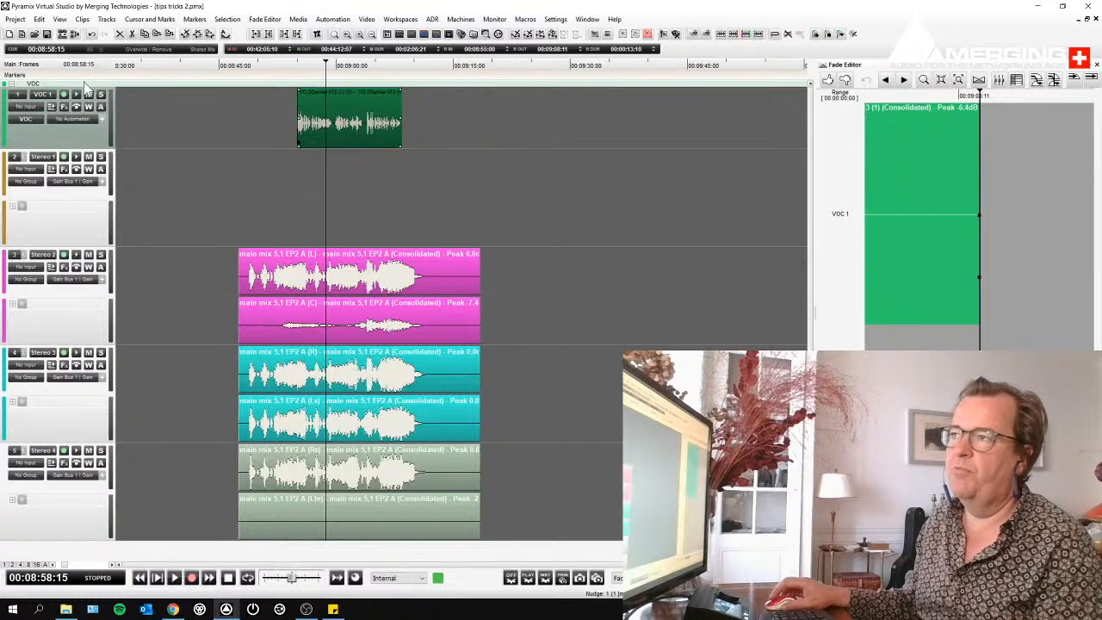
# - Check the availability of the Group and Ungroup commands for the main mix clips
pyautogui.click(86, 19)
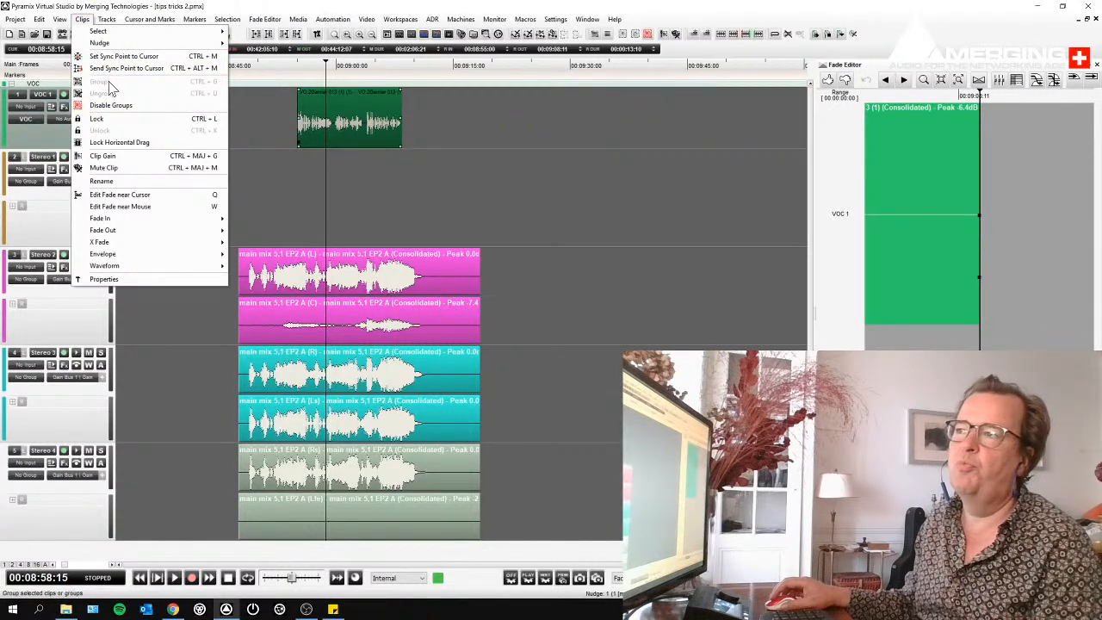
pyautogui.click(339, 197)
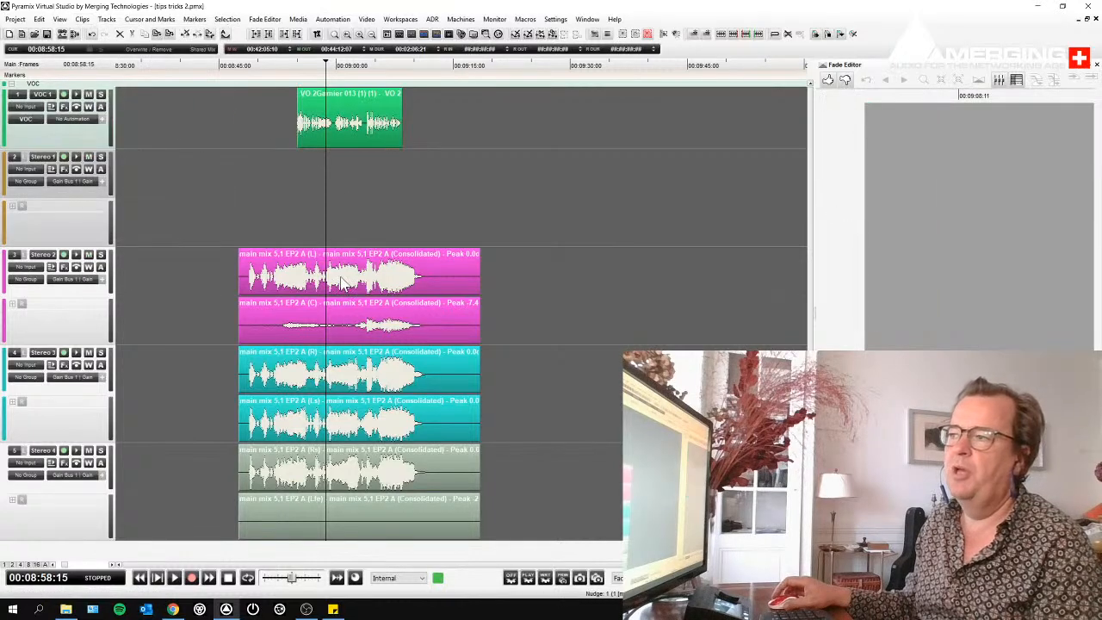
pyautogui.click(343, 282)
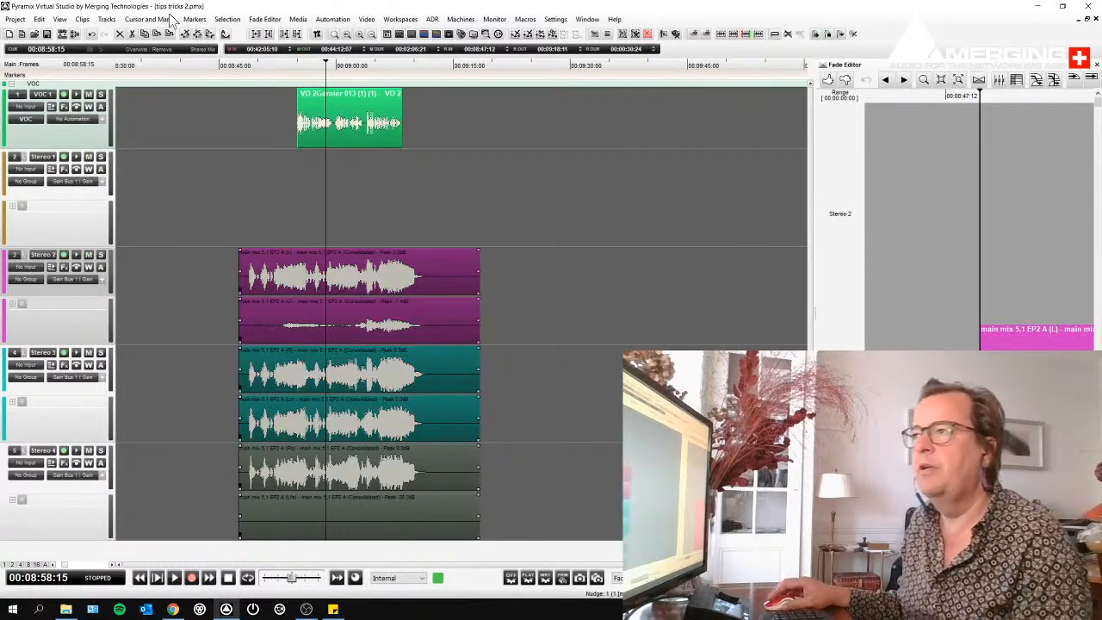
pyautogui.click(82, 19)
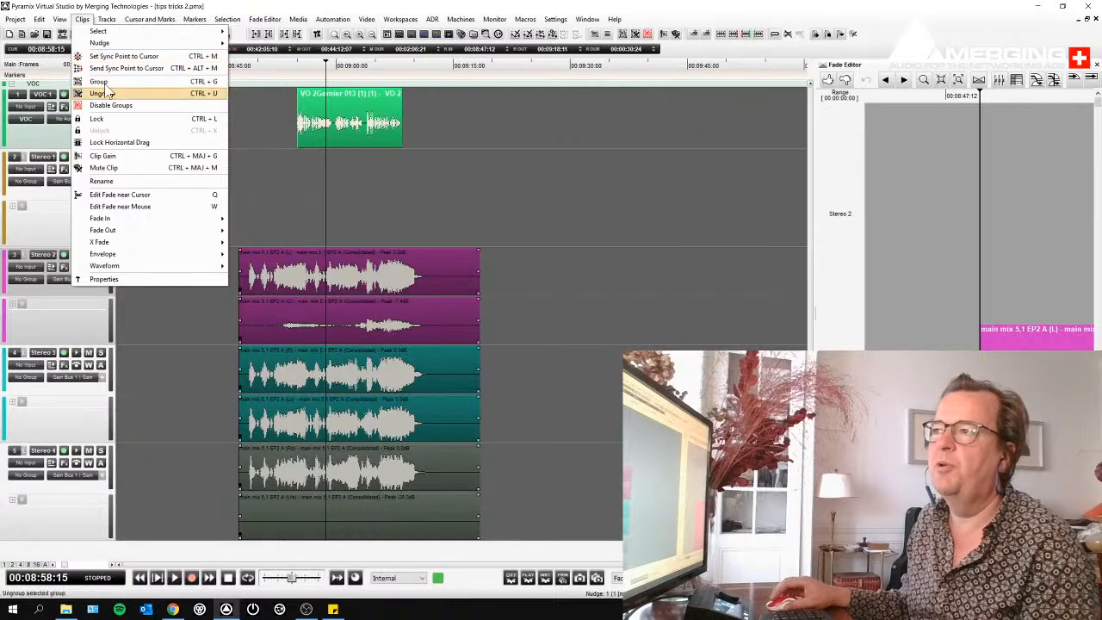
pyautogui.click(418, 206)
# - Ungroup the 5.1 main mix clips and move only the centre-channel clip about 5.5 seconds later
pyautogui.click(396, 263)
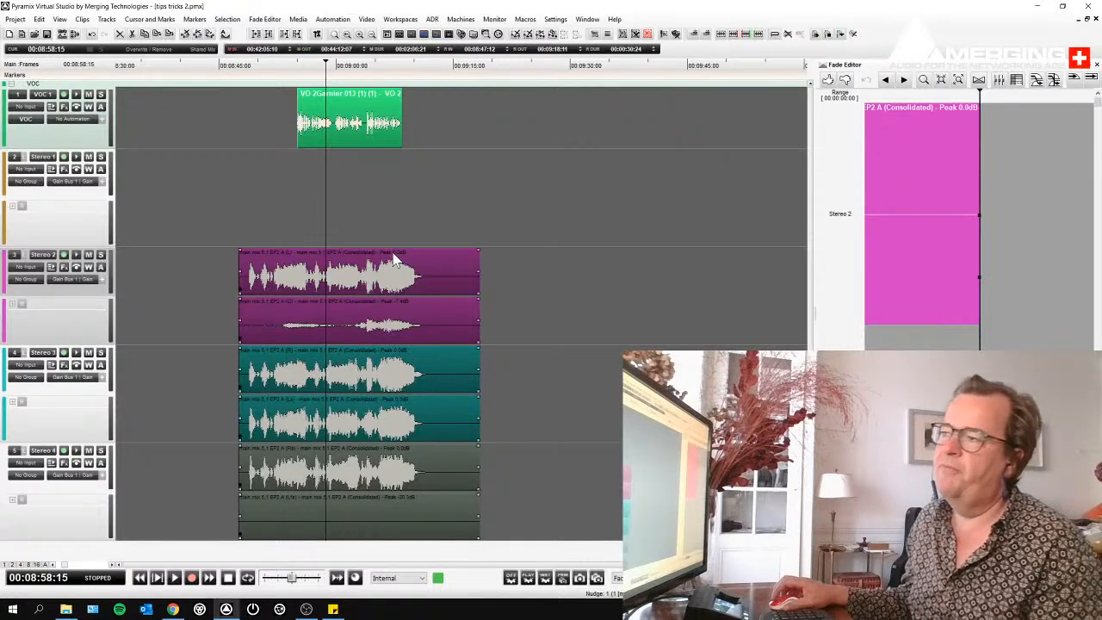
pyautogui.click(82, 19)
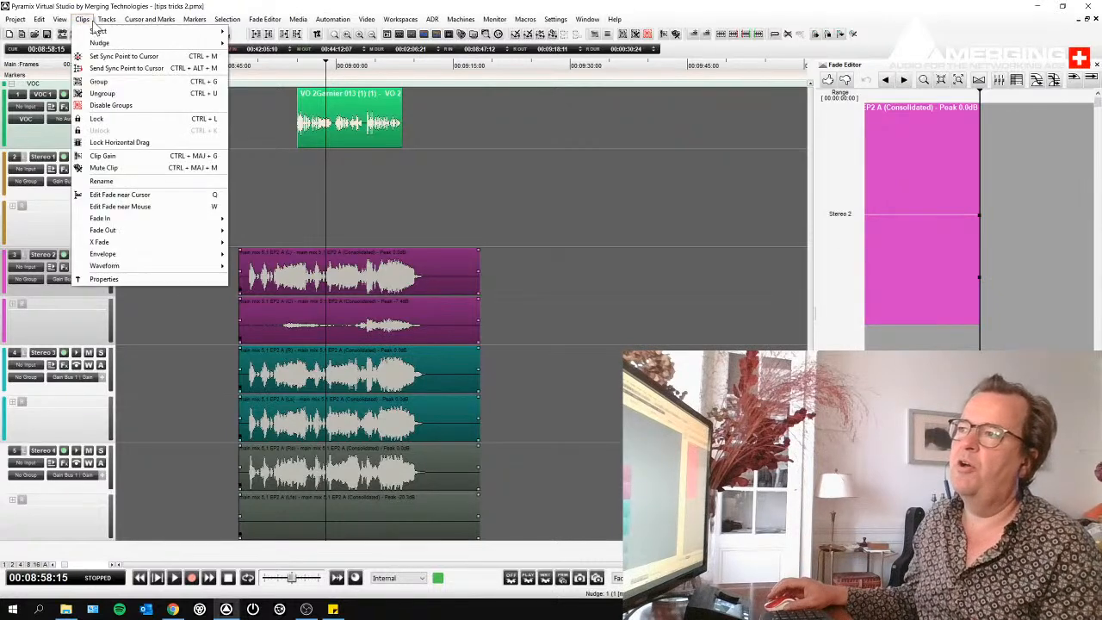
pyautogui.click(103, 93)
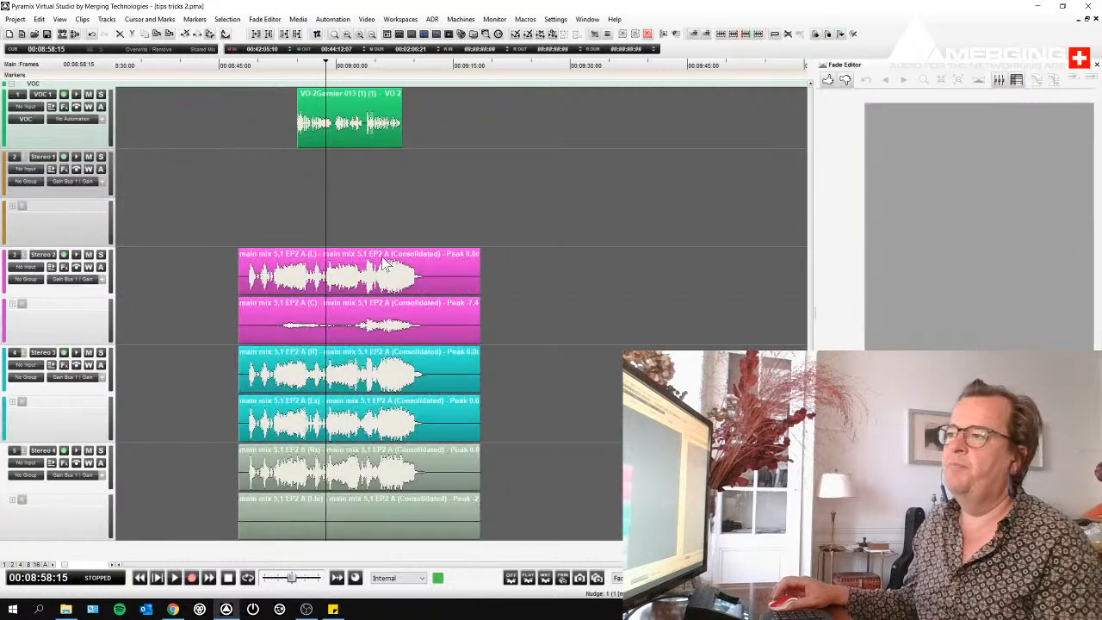
pyautogui.moveTo(361, 340); pyautogui.dragTo(404, 340)
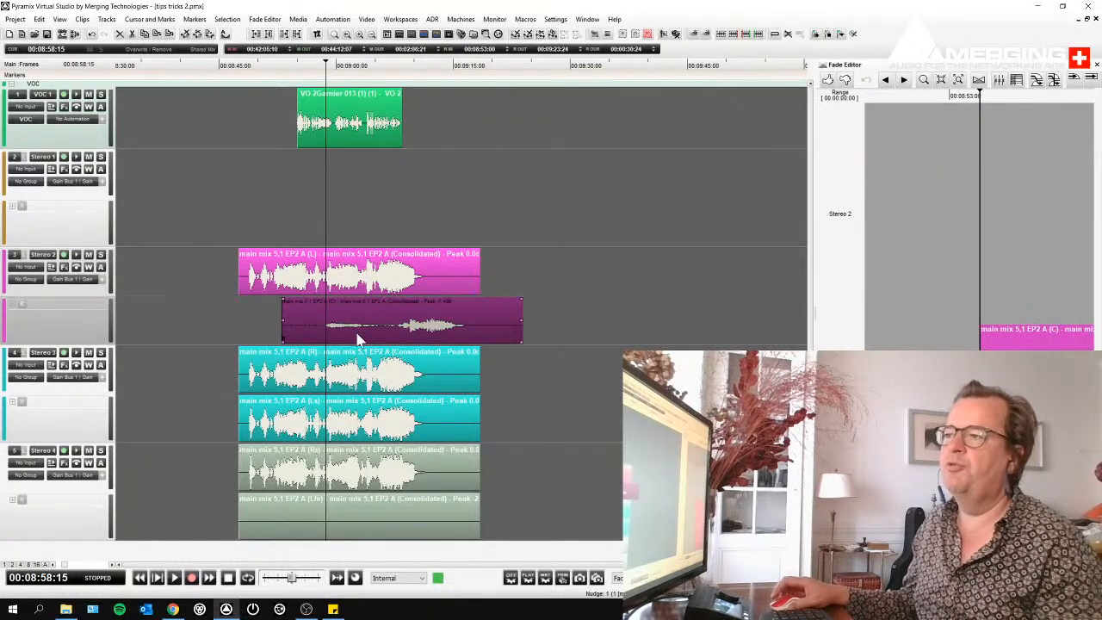
# - Group all six main mix clips on the Stereo 2, 3 and 4 tracks, including the offset centre-channel clip
pyautogui.moveTo(192, 273); pyautogui.dragTo(396, 528)
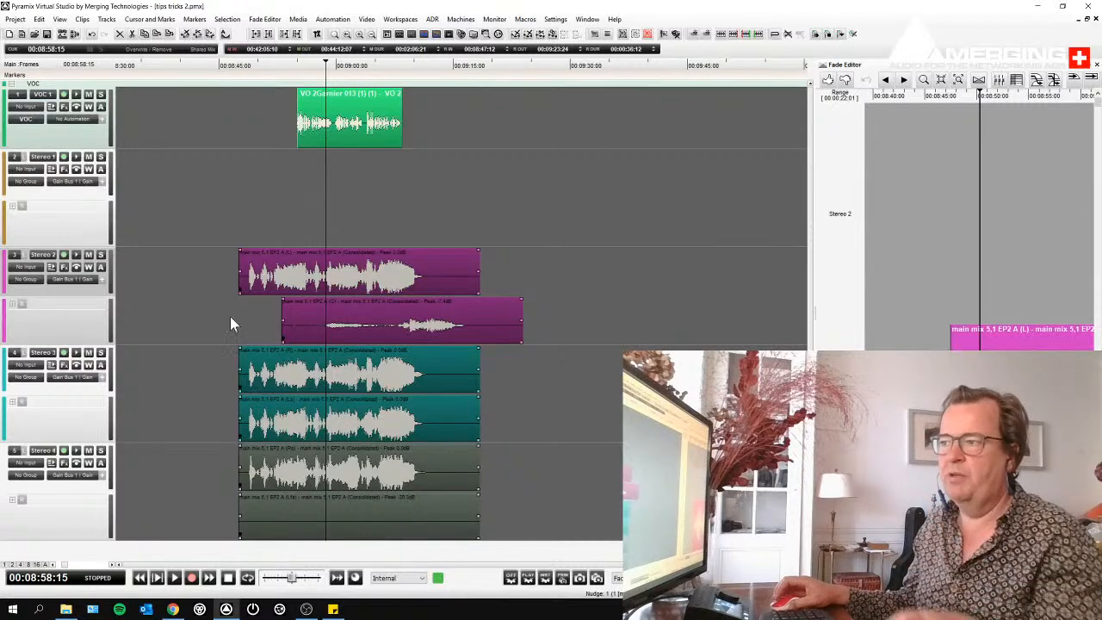
pyautogui.click(209, 269)
pyautogui.moveTo(209, 269); pyautogui.dragTo(438, 518)
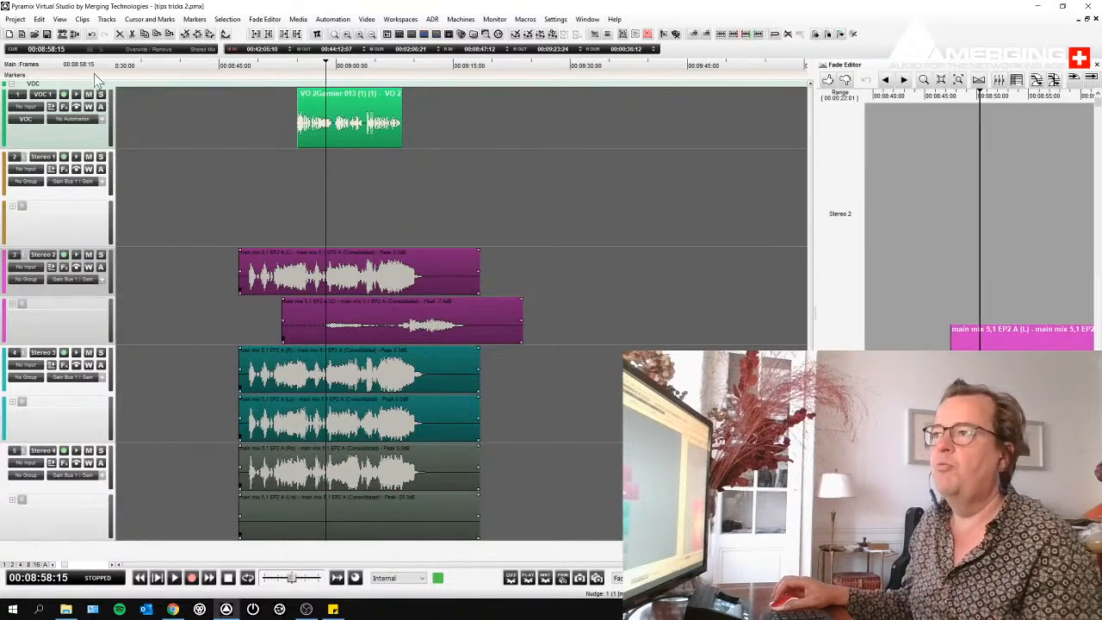
pyautogui.click(82, 19)
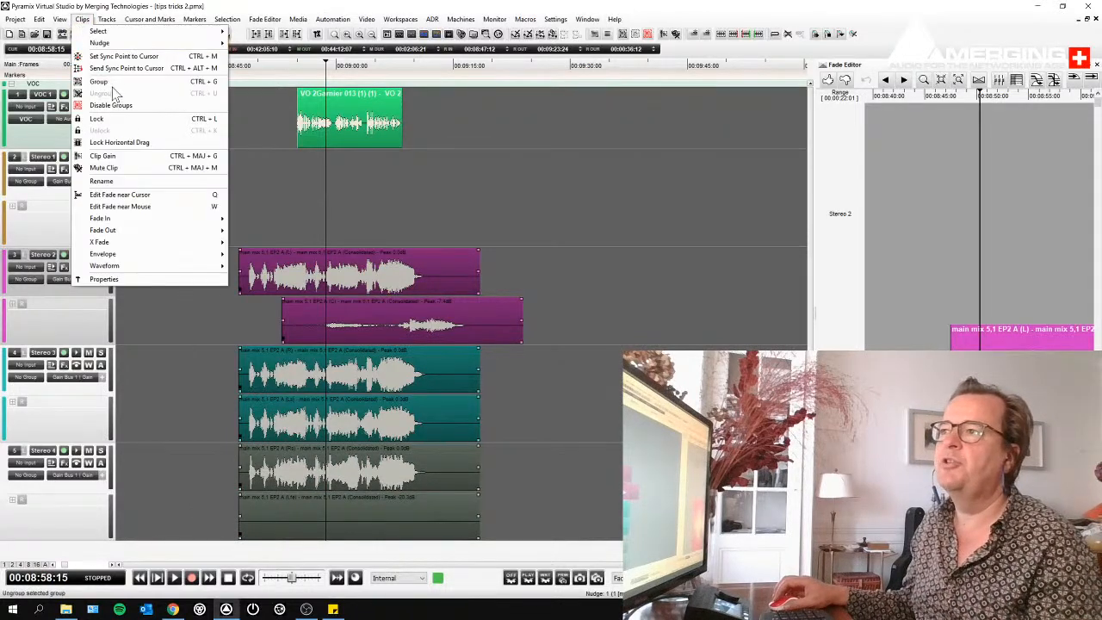
pyautogui.click(99, 81)
# - Move the regrouped main mix clips together about 13 seconds later on the timeline
pyautogui.click(290, 233)
pyautogui.click(327, 274)
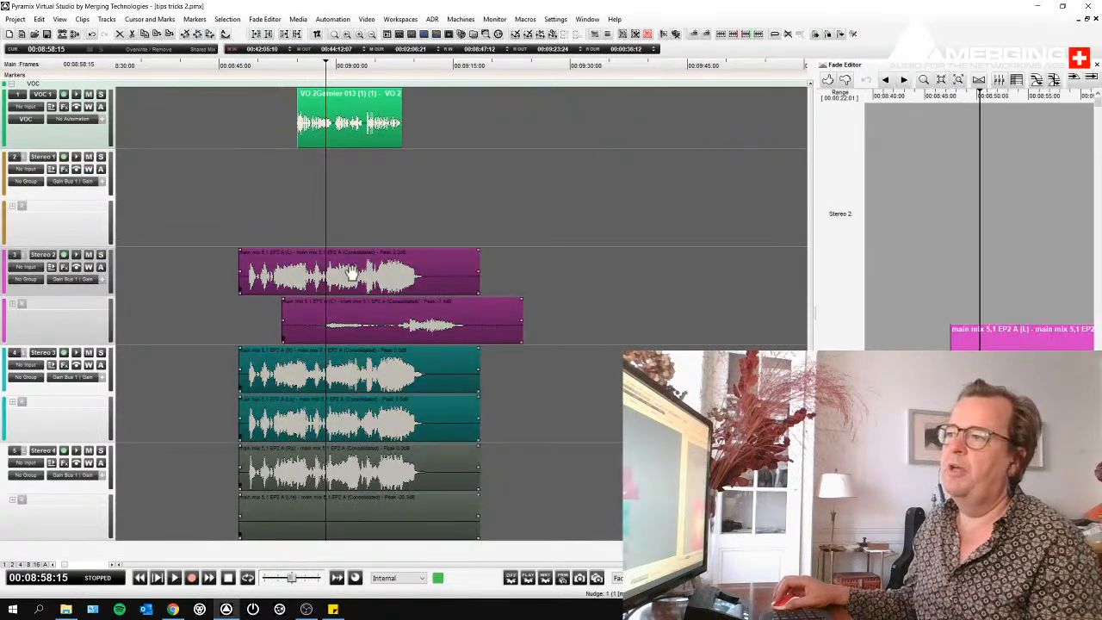
pyautogui.moveTo(327, 274); pyautogui.dragTo(411, 276)
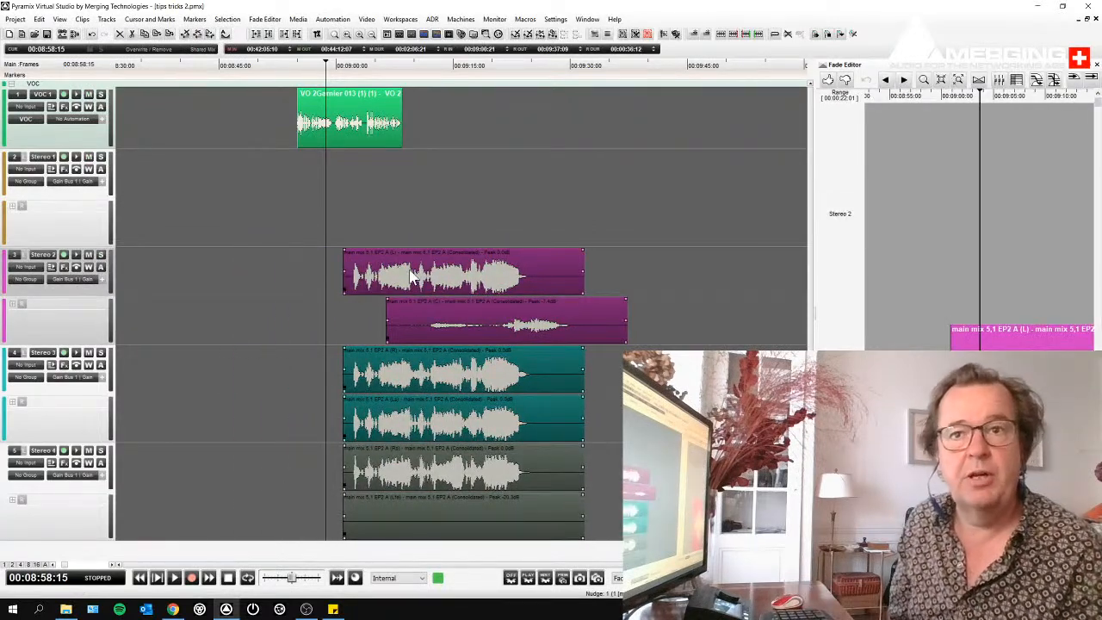
# - Group the VO clip with the main mix clips and move everything about 6 seconds earlier
pyautogui.click(342, 121)
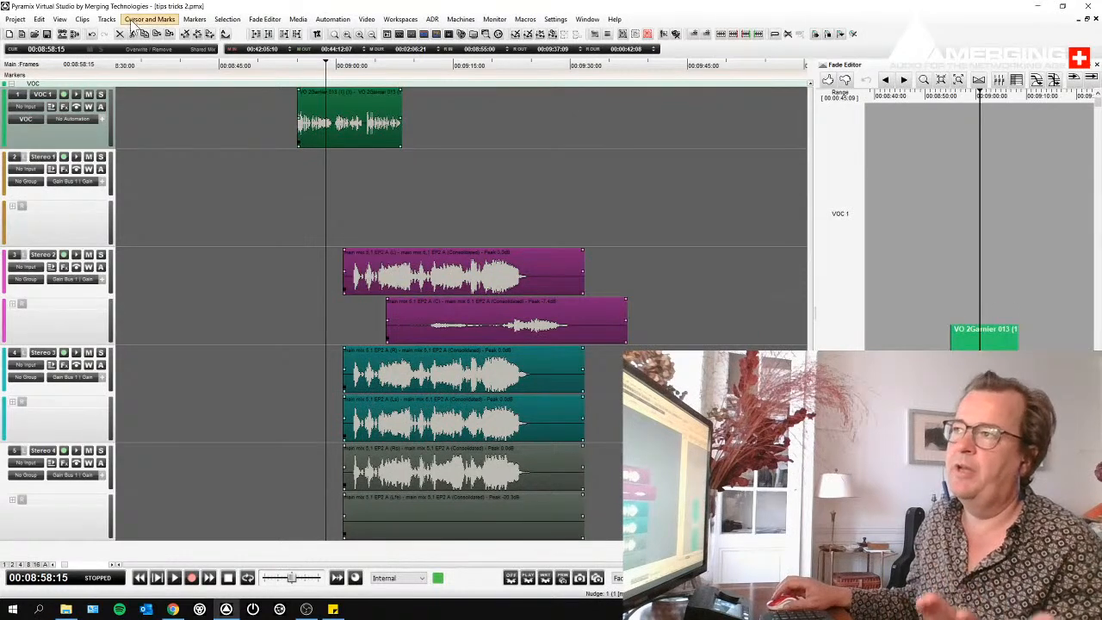
pyautogui.click(82, 19)
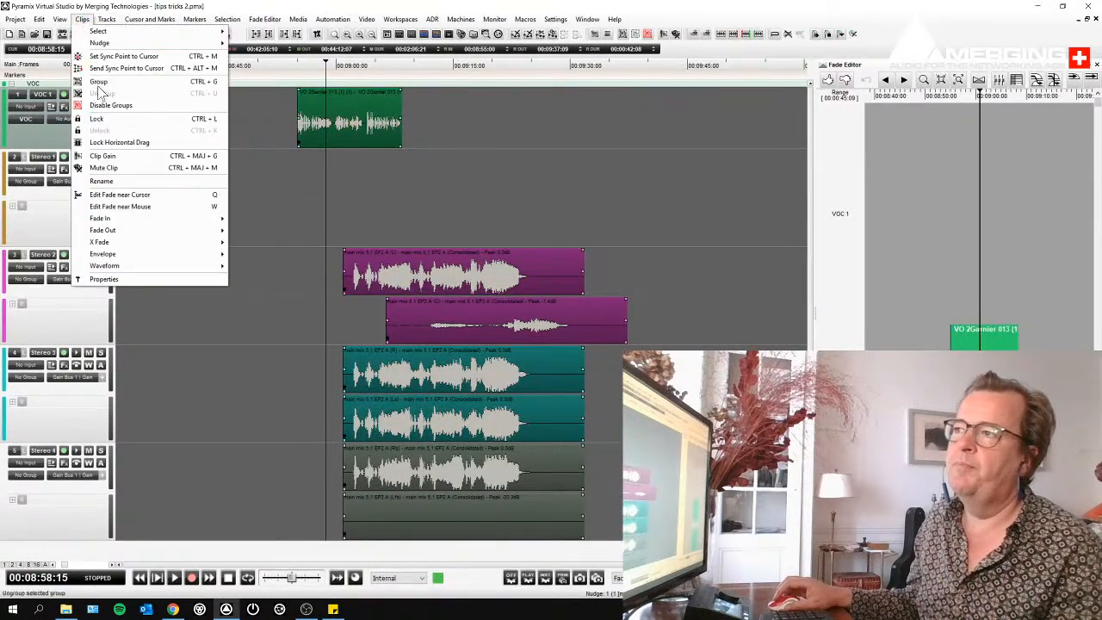
pyautogui.click(98, 81)
pyautogui.click(242, 214)
pyautogui.moveTo(306, 123)
pyautogui.mouseDown()
pyautogui.moveTo(377, 122)
pyautogui.moveTo(294, 122)
pyautogui.mouseUp()
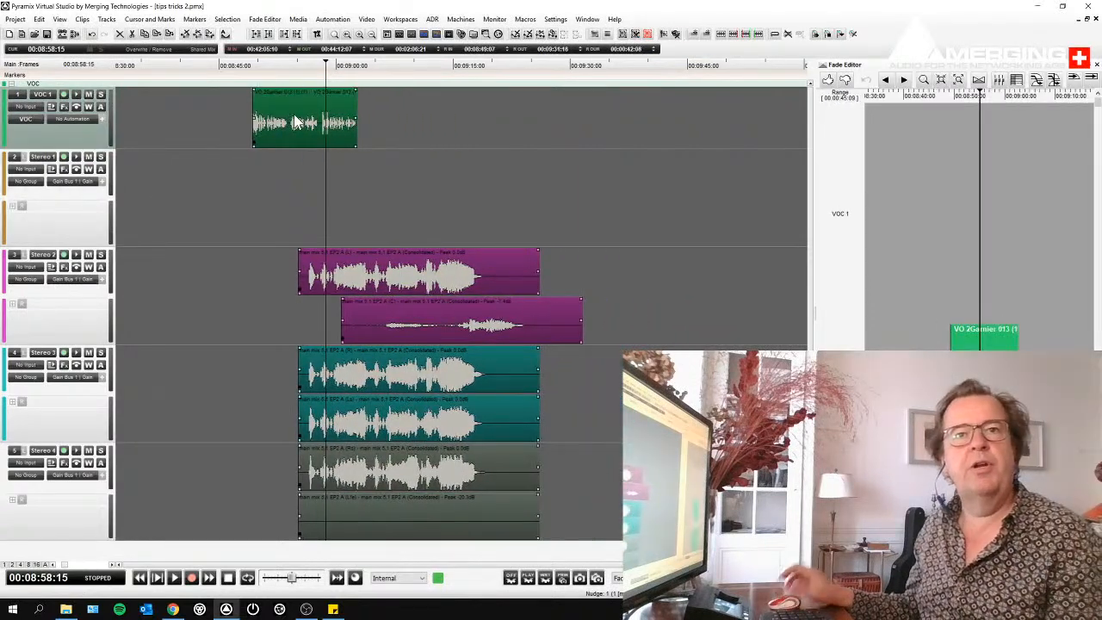
# - Undo the grouping and move edits back to the original aligned main mix group, and clear the selection
pyautogui.hotkey('ctrl', 'z')
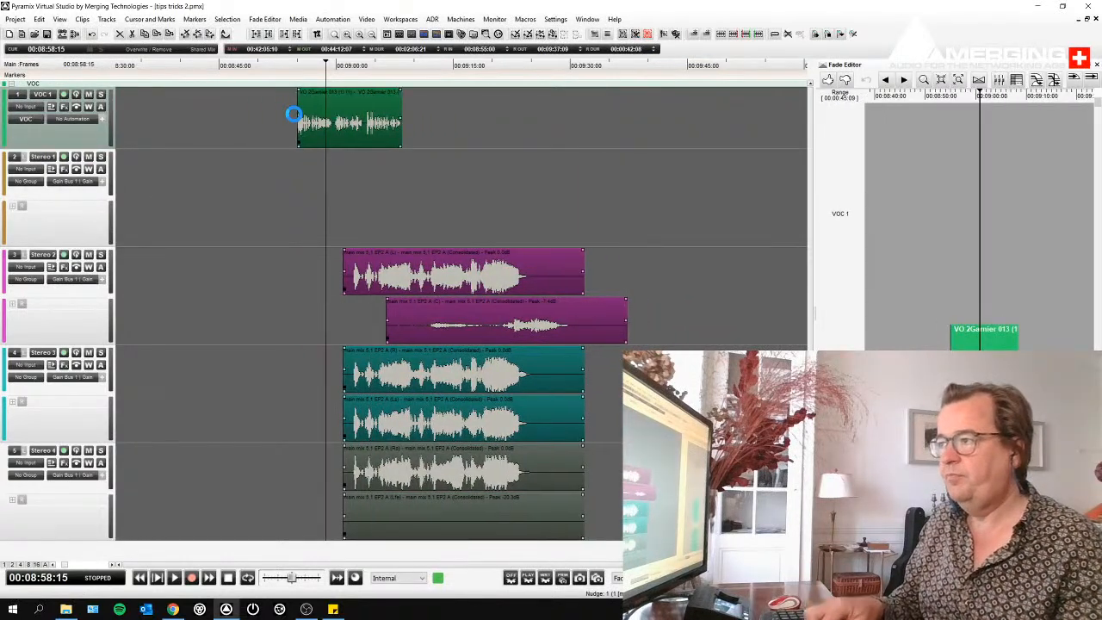
pyautogui.hotkey('ctrl', 'z')
pyautogui.hotkey('ctrl', 'z')
pyautogui.hotkey('ctrl', 'z')
pyautogui.click(261, 180)
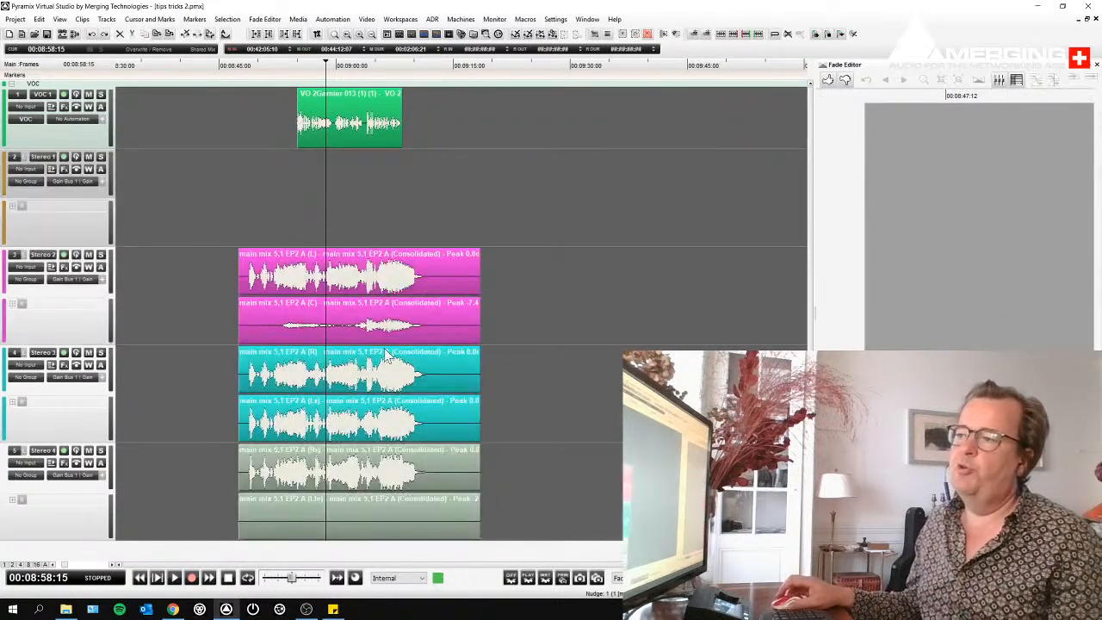
# - Select only the centre-channel clip inside the main mix group and raise its clip gain
pyautogui.click(325, 331)
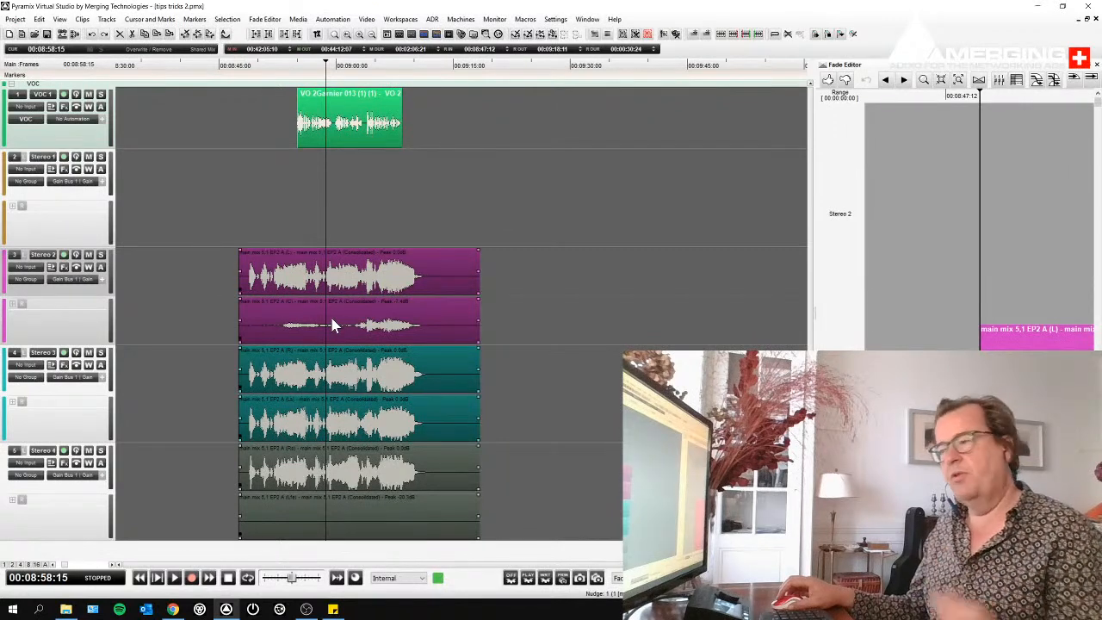
pyautogui.click(528, 320)
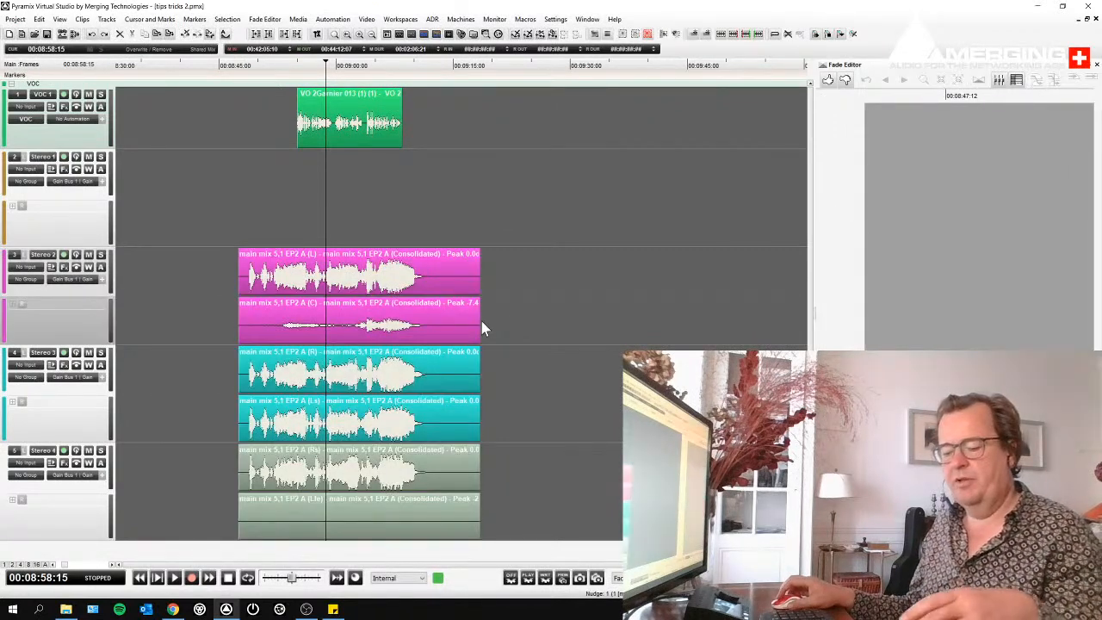
pyautogui.click(429, 323)
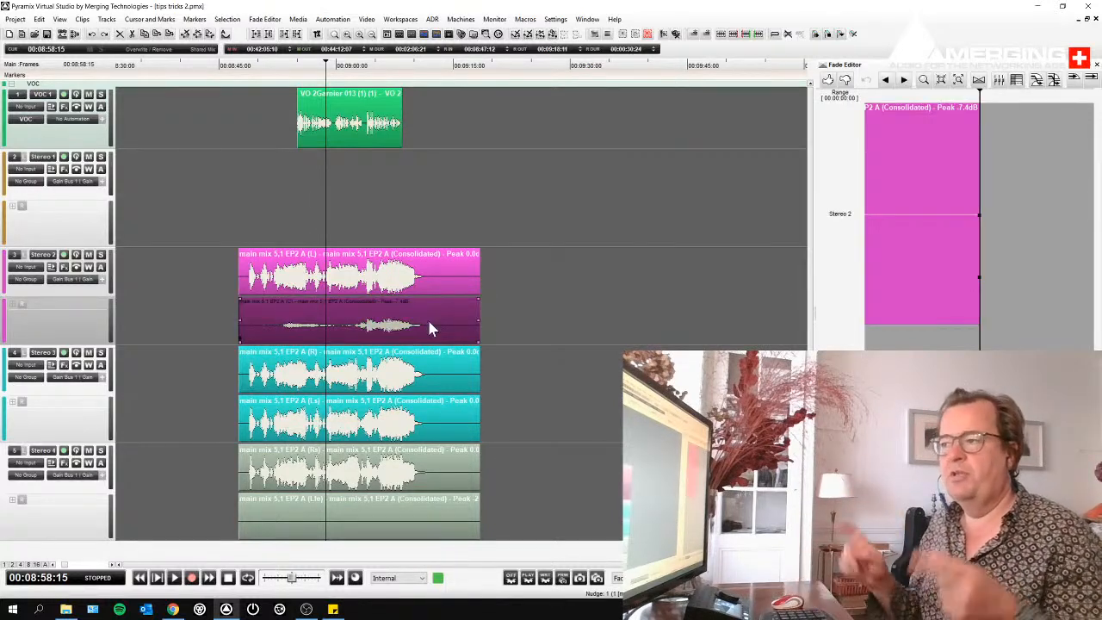
pyautogui.press('n')
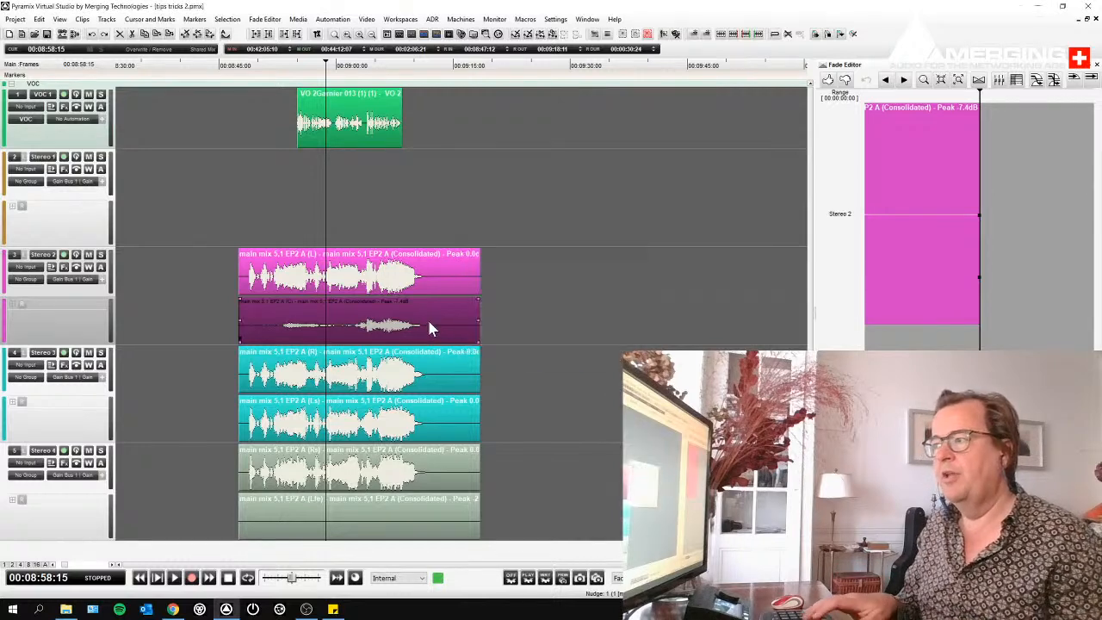
pyautogui.press('Return')
pyautogui.press('g')
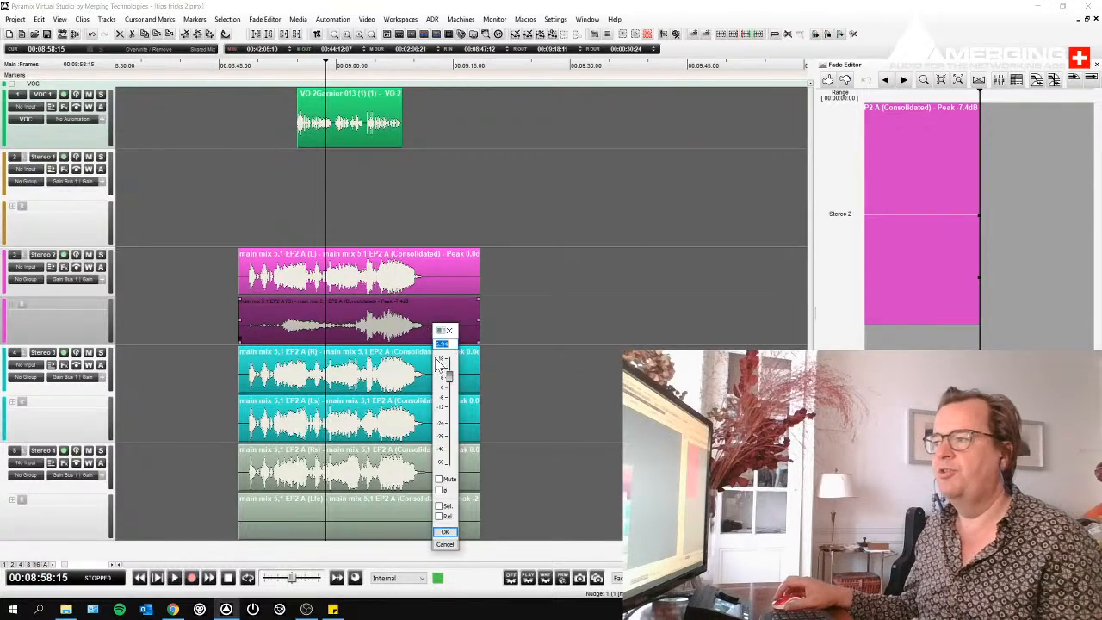
pyautogui.moveTo(450, 376)
pyautogui.mouseDown()
pyautogui.moveTo(452, 395)
pyautogui.moveTo(452, 365)
pyautogui.mouseUp()
pyautogui.click(508, 355)
# - Select and deselect the main mix group repeatedly through its right-channel clip to check the grouping
pyautogui.click(452, 371)
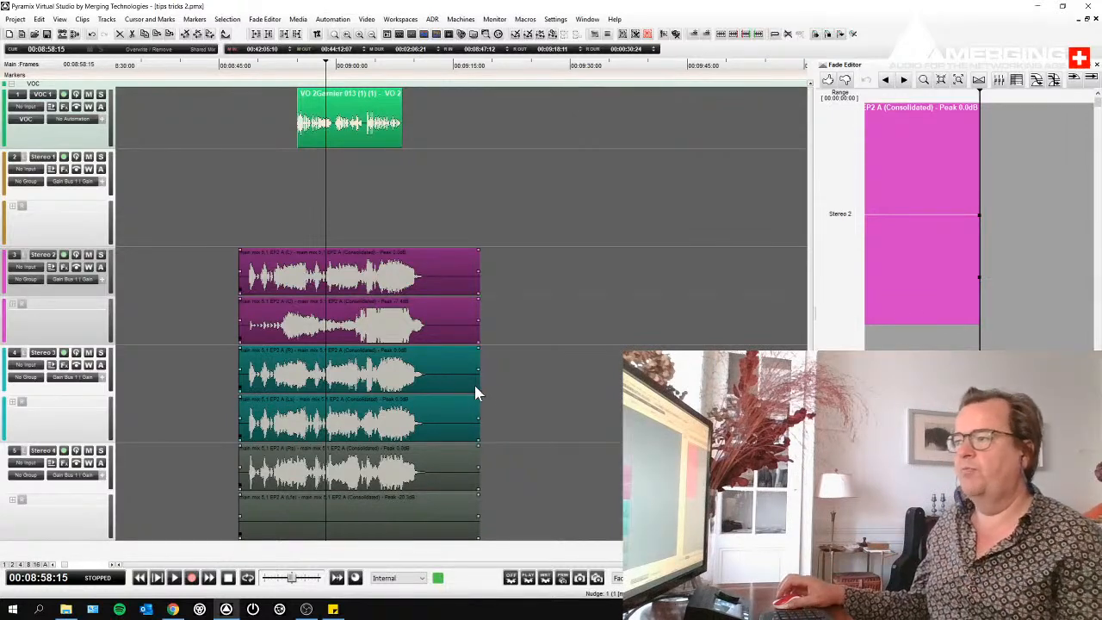
pyautogui.click(548, 378)
pyautogui.click(453, 389)
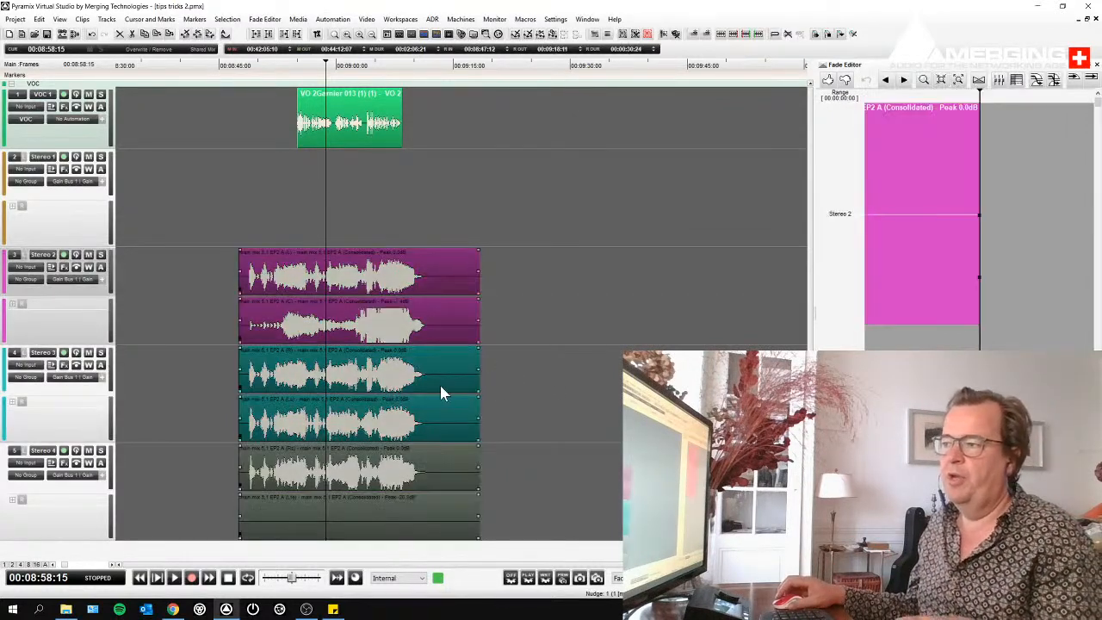
pyautogui.click(489, 367)
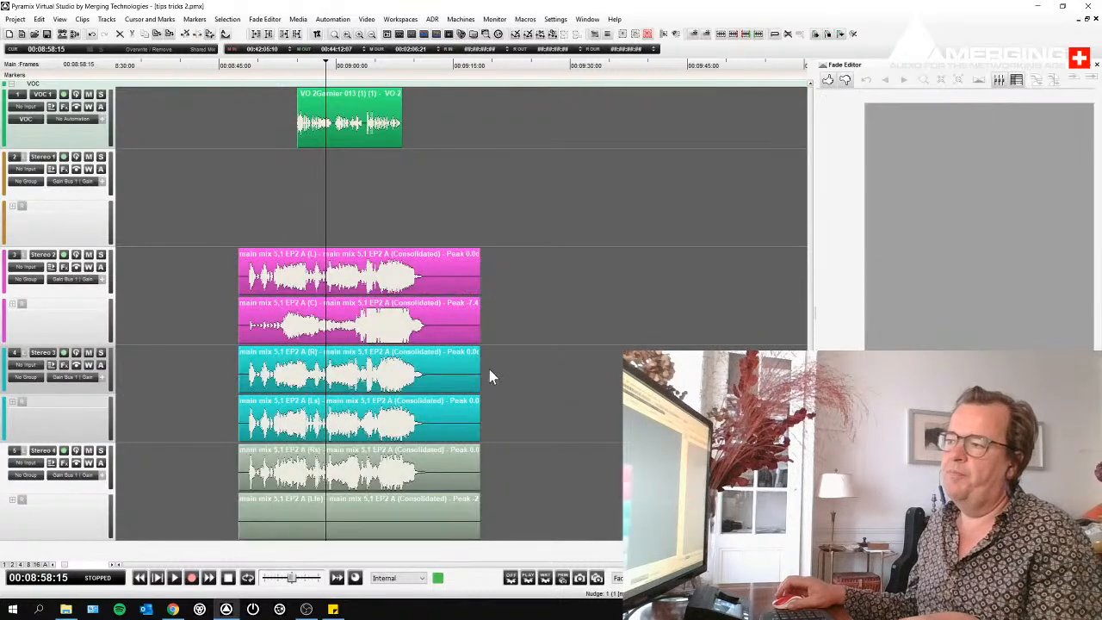
pyautogui.click(440, 373)
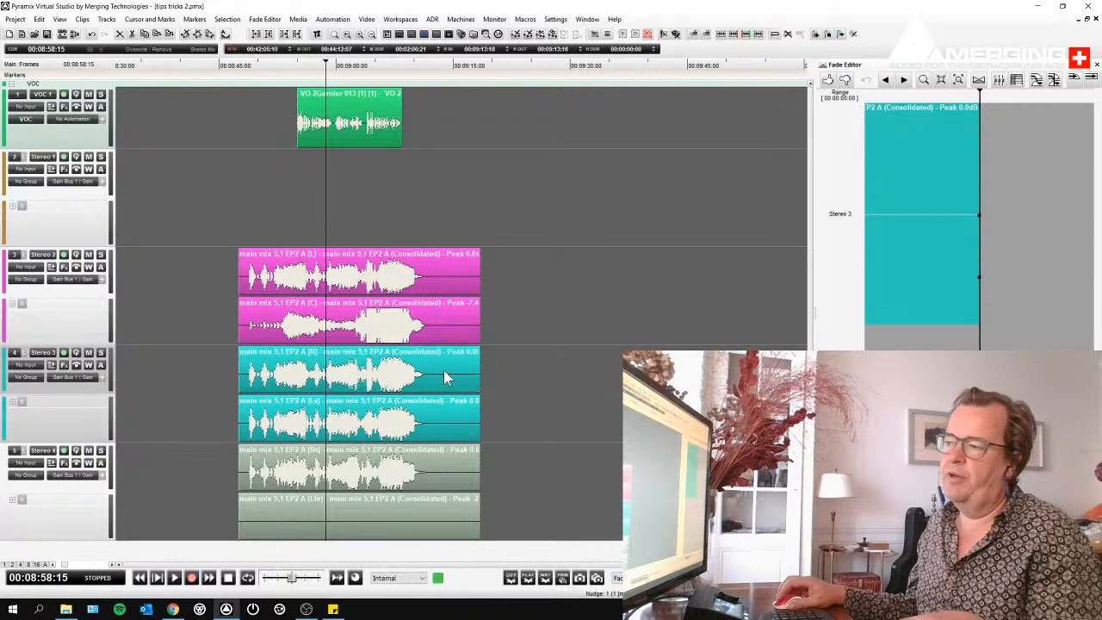
pyautogui.hotkey('ctrl', 'a')
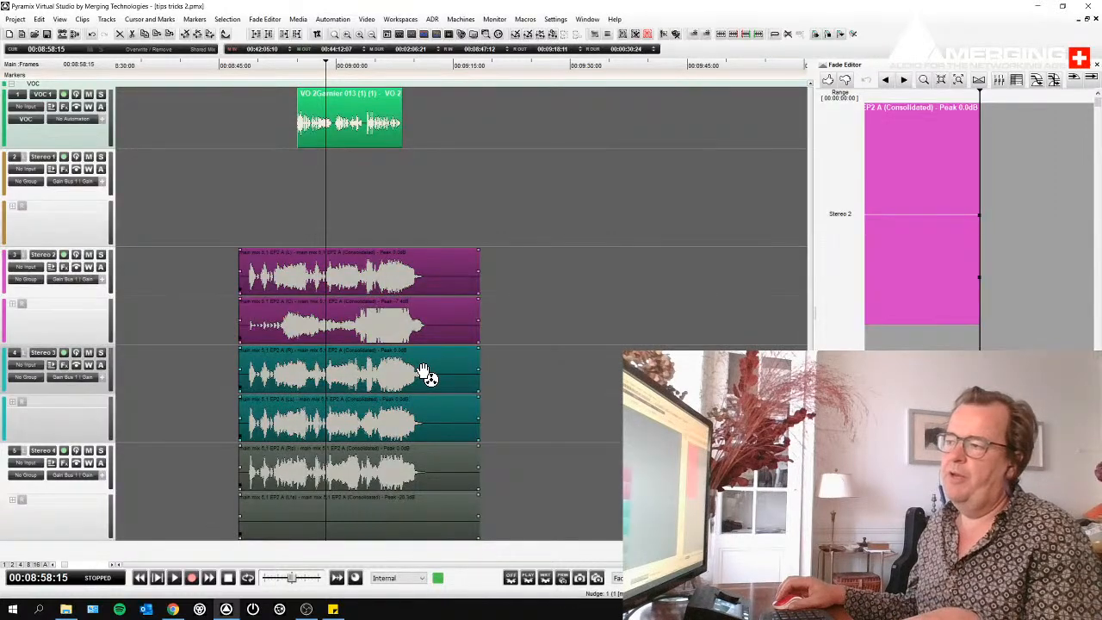
pyautogui.press('Escape')
pyautogui.hotkey('ctrl', 'a')
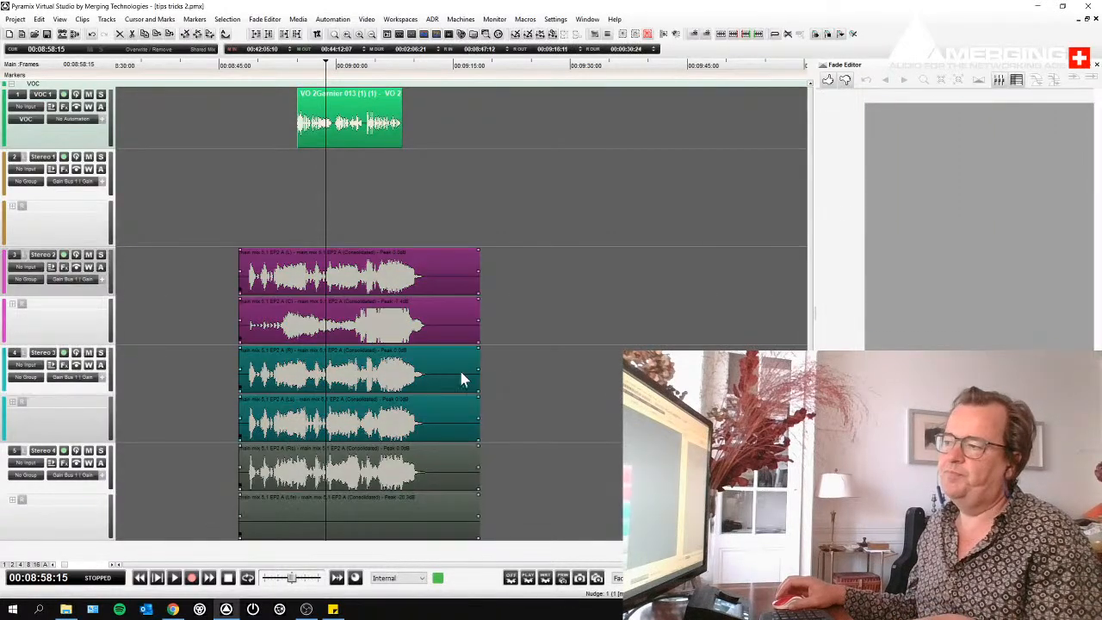
pyautogui.press('Escape')
pyautogui.hotkey('ctrl', 'a')
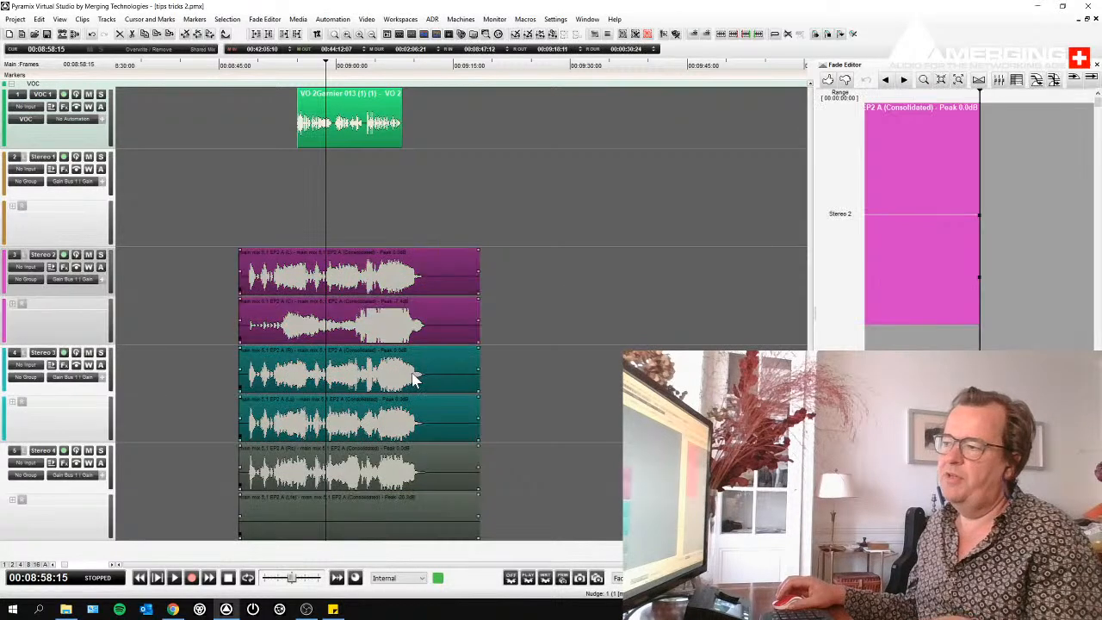
# - Select the VO clip and the individual main mix channel clips one at a time, and clear the selection
pyautogui.click(344, 112)
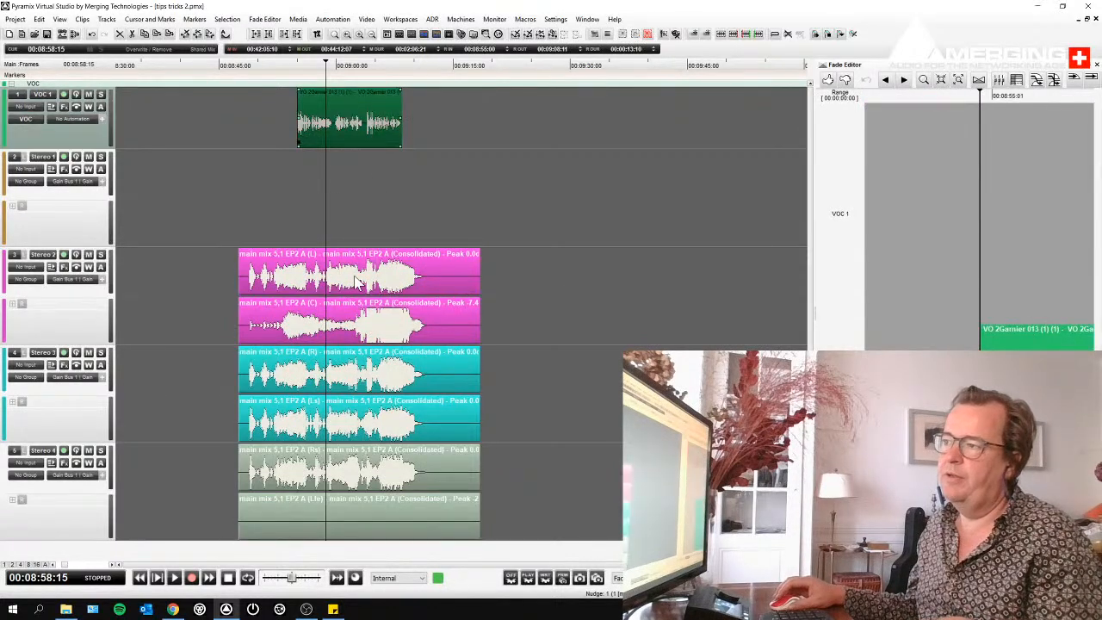
pyautogui.click(359, 284)
pyautogui.click(362, 333)
pyautogui.click(359, 361)
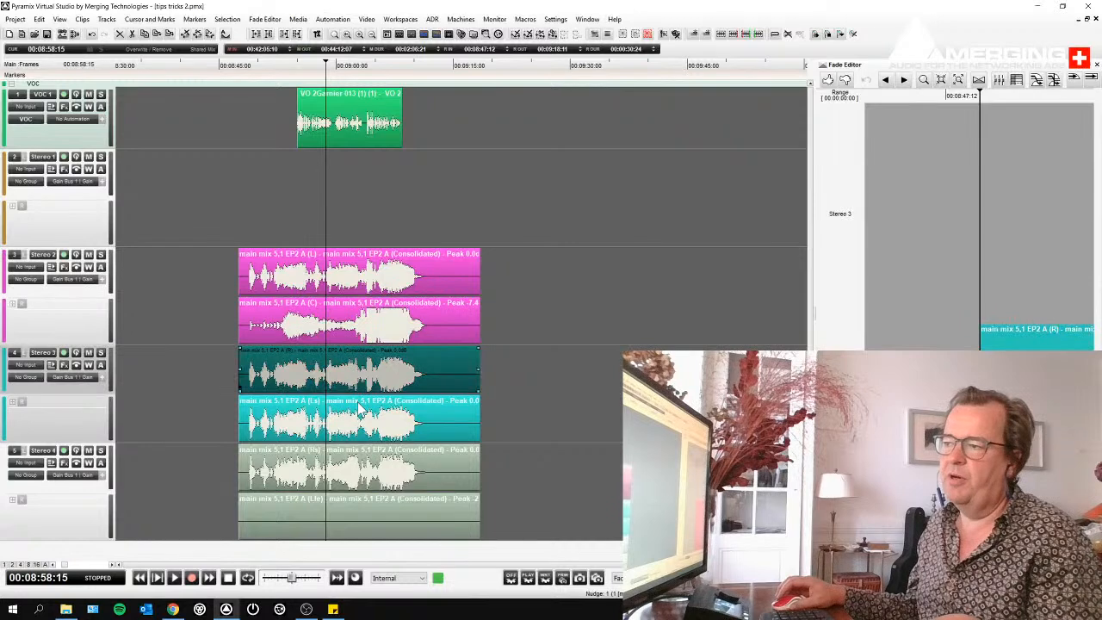
pyautogui.click(358, 414)
pyautogui.click(352, 464)
pyautogui.click(349, 514)
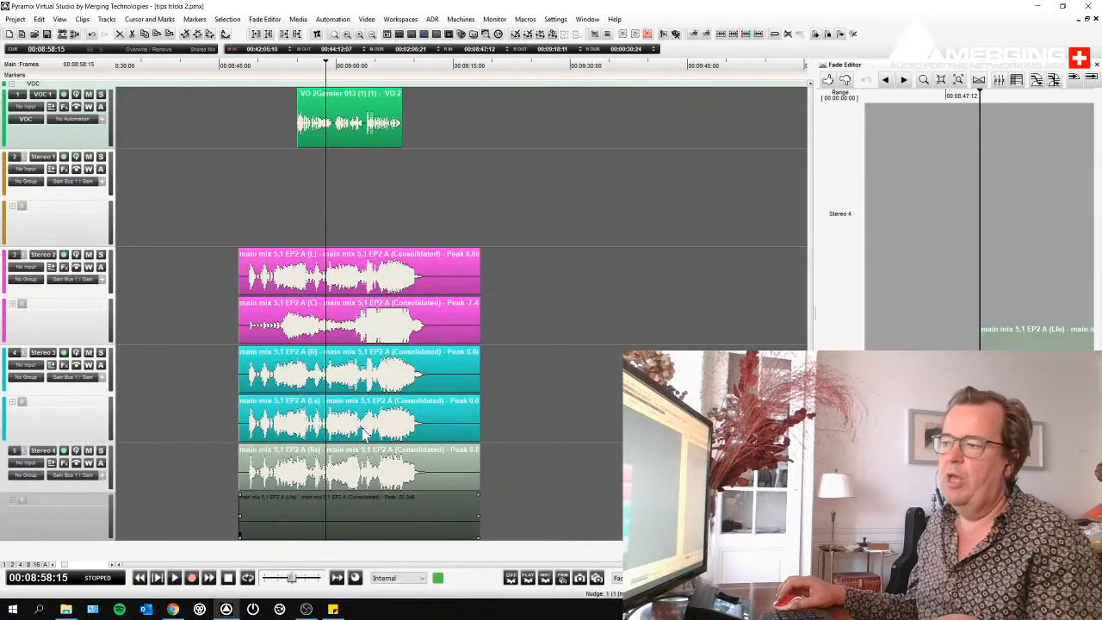
pyautogui.click(360, 418)
pyautogui.click(368, 338)
pyautogui.click(366, 288)
pyautogui.click(606, 342)
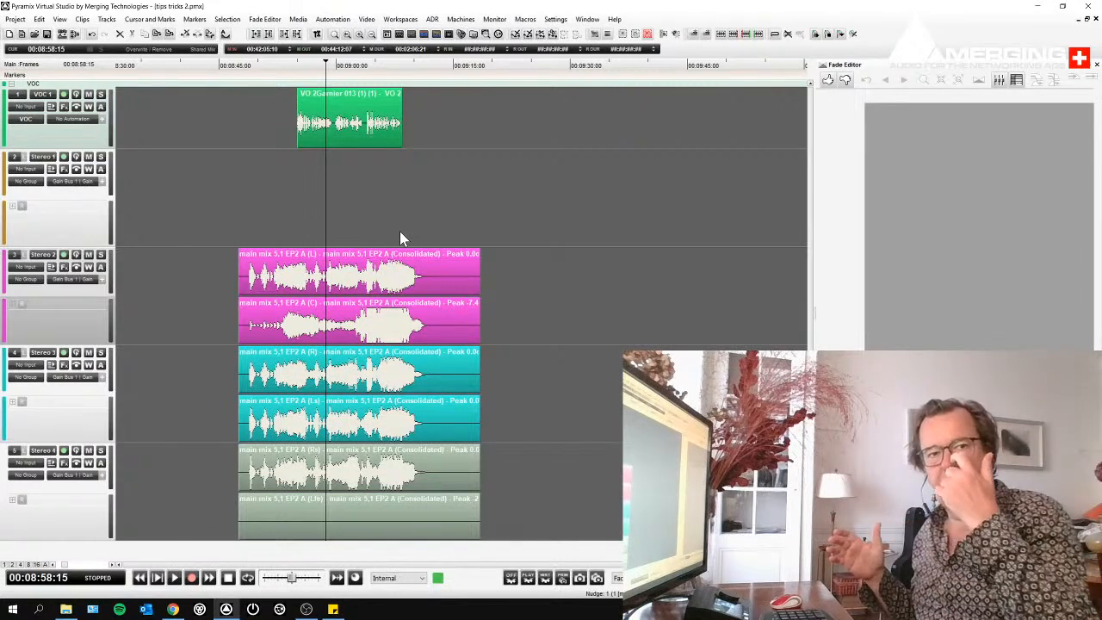
# - Copy the main mix group and paste it at 00:09:28:12, 00:10:14:20 and 00:10:53:11 on the same tracks
pyautogui.scroll(-3, 470, 269)
pyautogui.click(455, 276)
pyautogui.hscroll(-2, 454, 276)
pyautogui.hscroll(3, 455, 284)
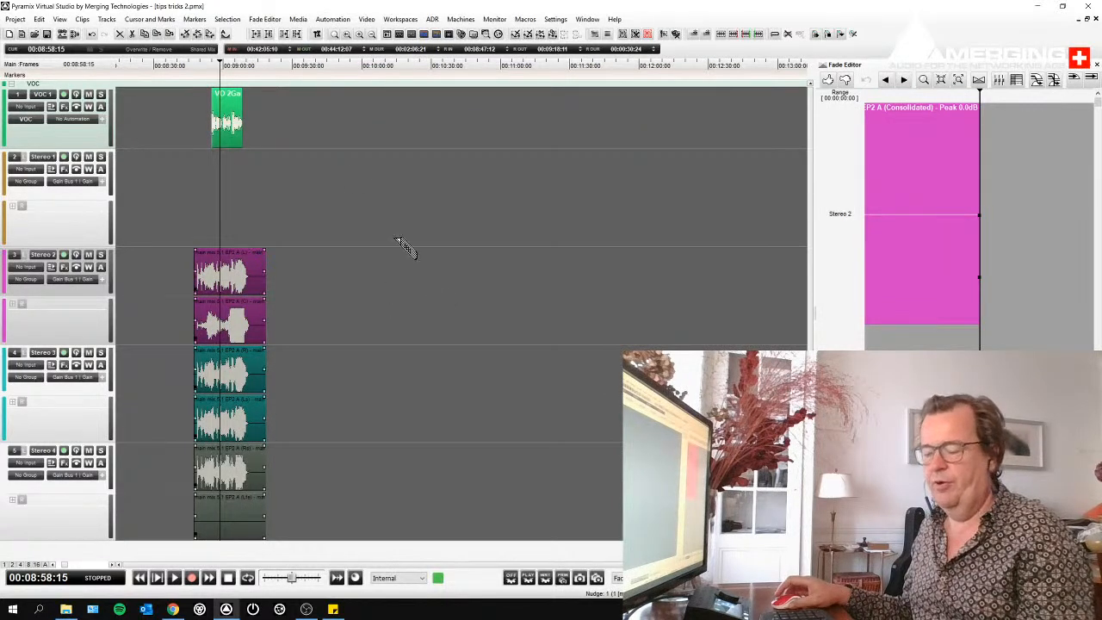
pyautogui.click(289, 101)
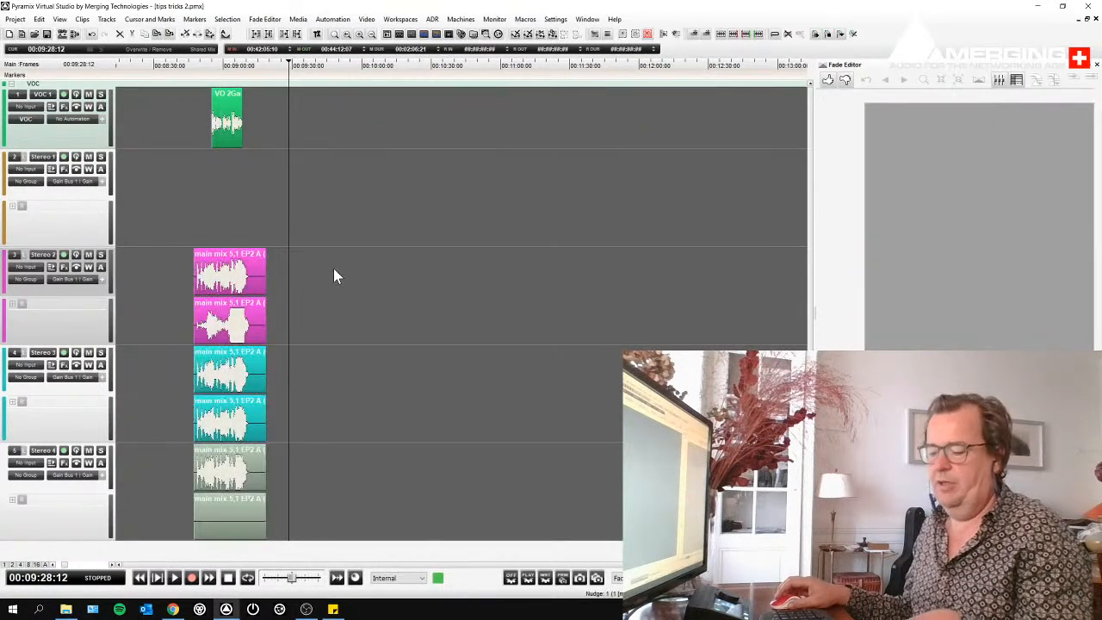
pyautogui.hotkey('ctrl', 'v')
pyautogui.click(394, 79)
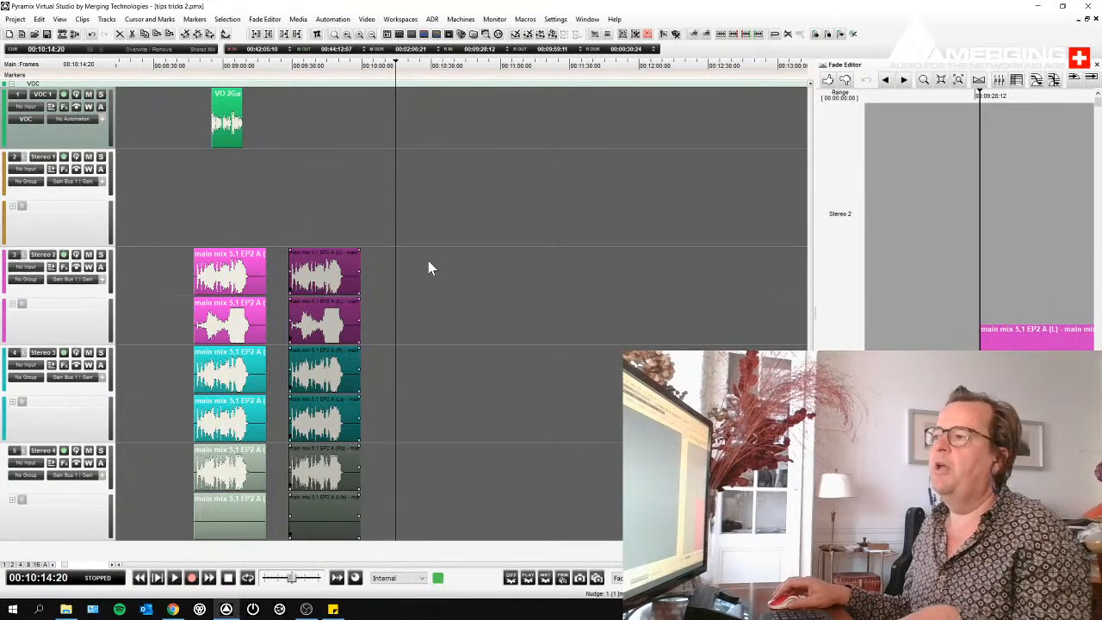
pyautogui.hotkey('ctrl', 'v')
pyautogui.click(483, 219)
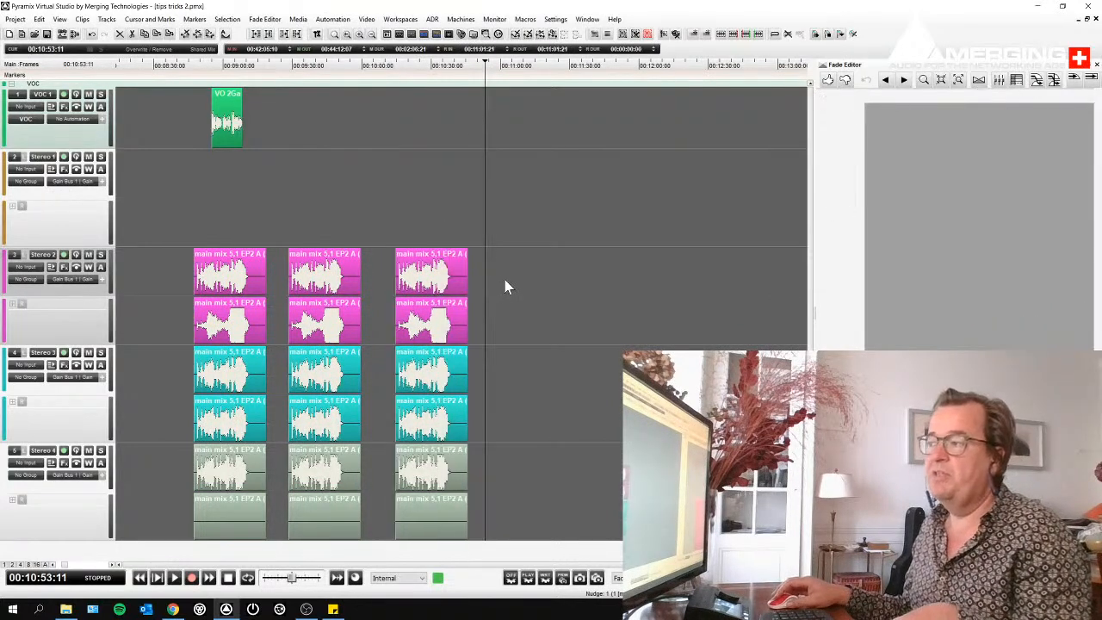
pyautogui.hotkey('ctrl', 'v')
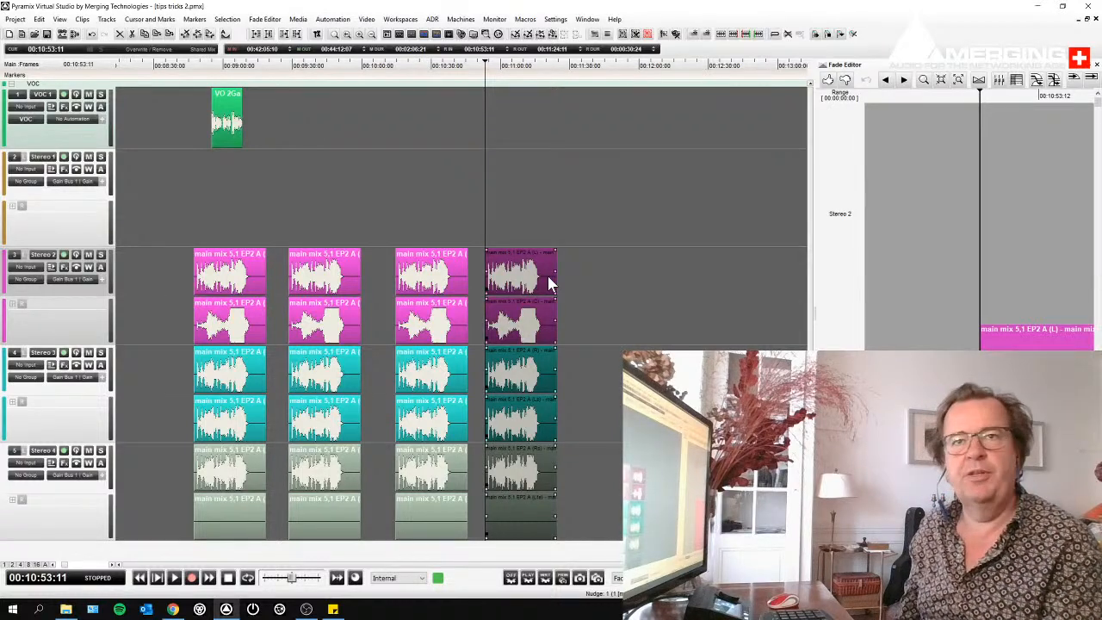
# - Select all four main mix groups and move them together so the first starts at about 00:09:58:01
pyautogui.moveTo(626, 254)
pyautogui.mouseDown()
pyautogui.moveTo(413, 313)
pyautogui.moveTo(256, 328)
pyautogui.moveTo(285, 297)
pyautogui.moveTo(388, 317)
pyautogui.mouseUp()
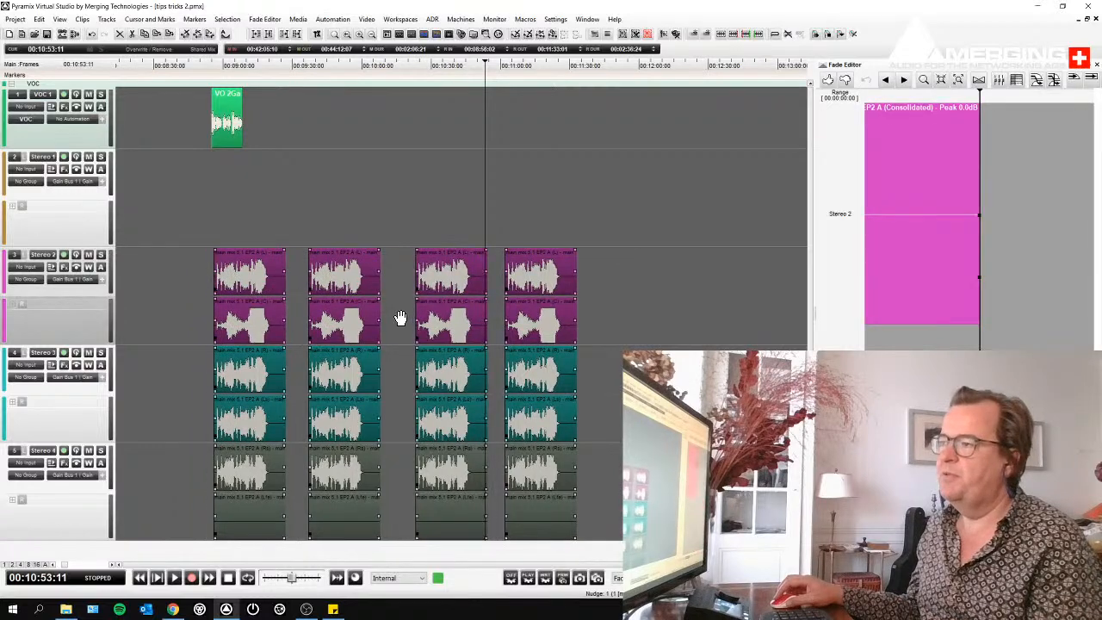
pyautogui.hotkey('ctrl', 'z')
pyautogui.moveTo(254, 293); pyautogui.dragTo(409, 279)
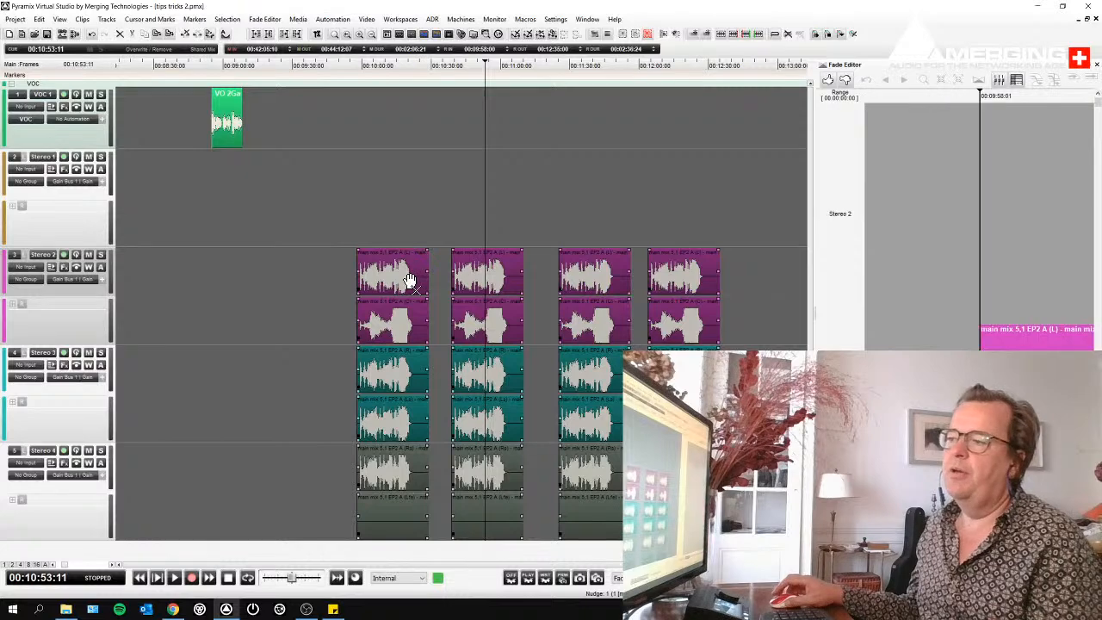
pyautogui.hscroll(2, 409, 279)
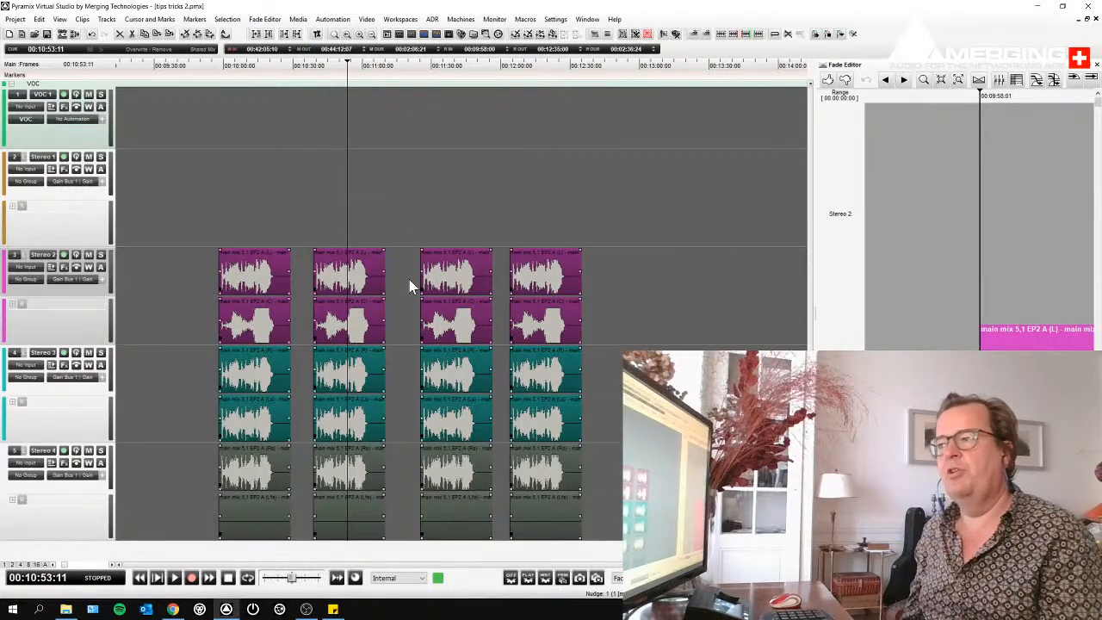
pyautogui.click(189, 282)
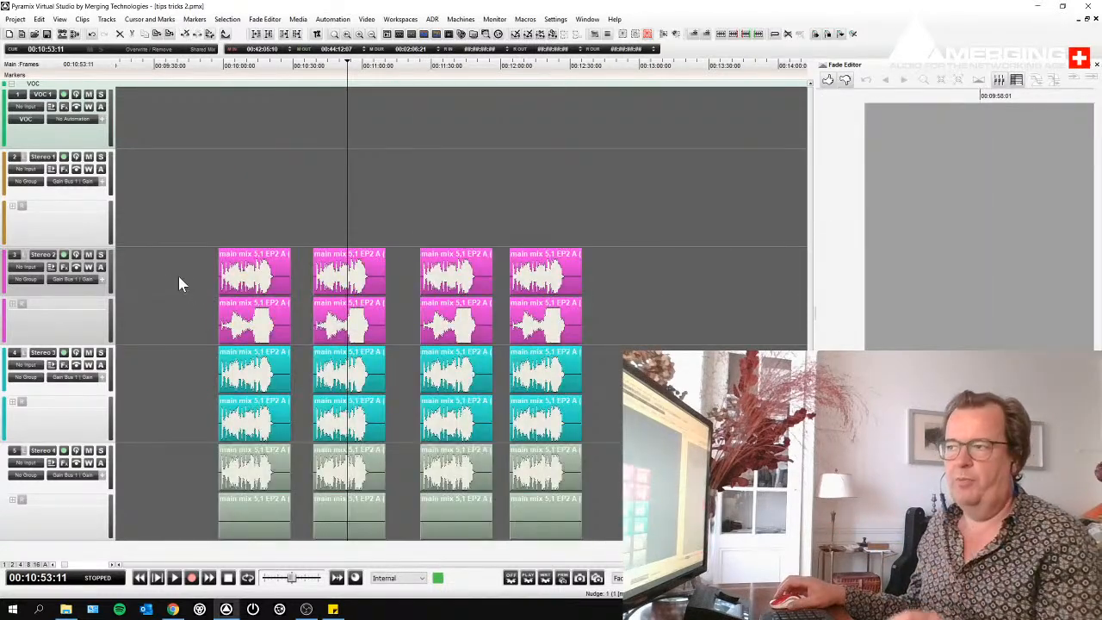
# - Select all four main mix groups and spread them with a gap time of 00:00:02:00
pyautogui.moveTo(184, 259); pyautogui.dragTo(594, 424)
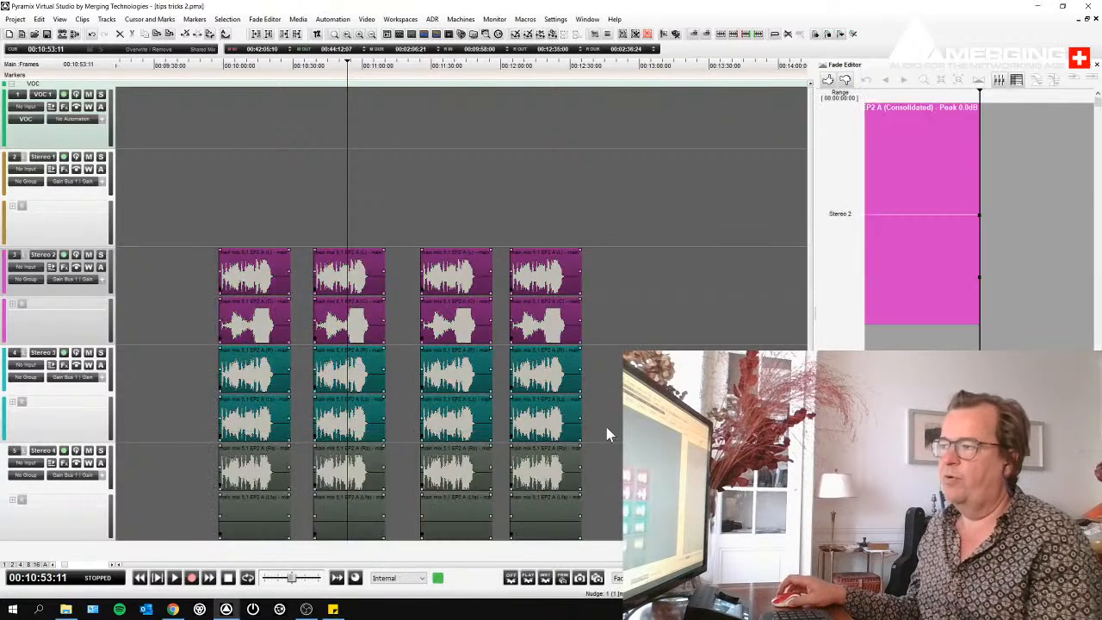
pyautogui.click(39, 19)
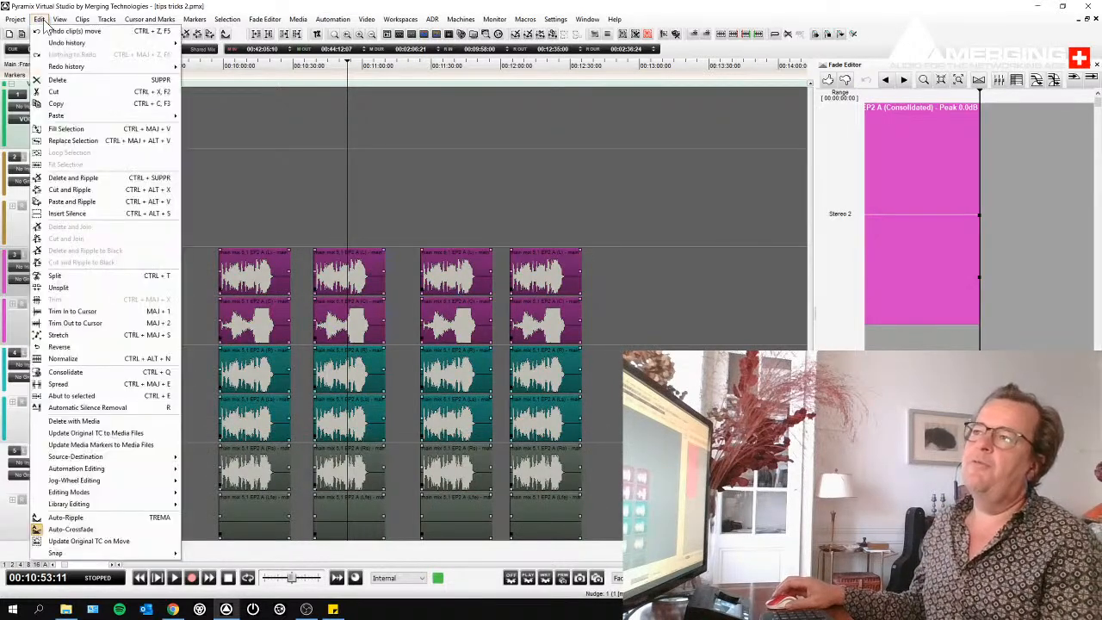
pyautogui.click(58, 384)
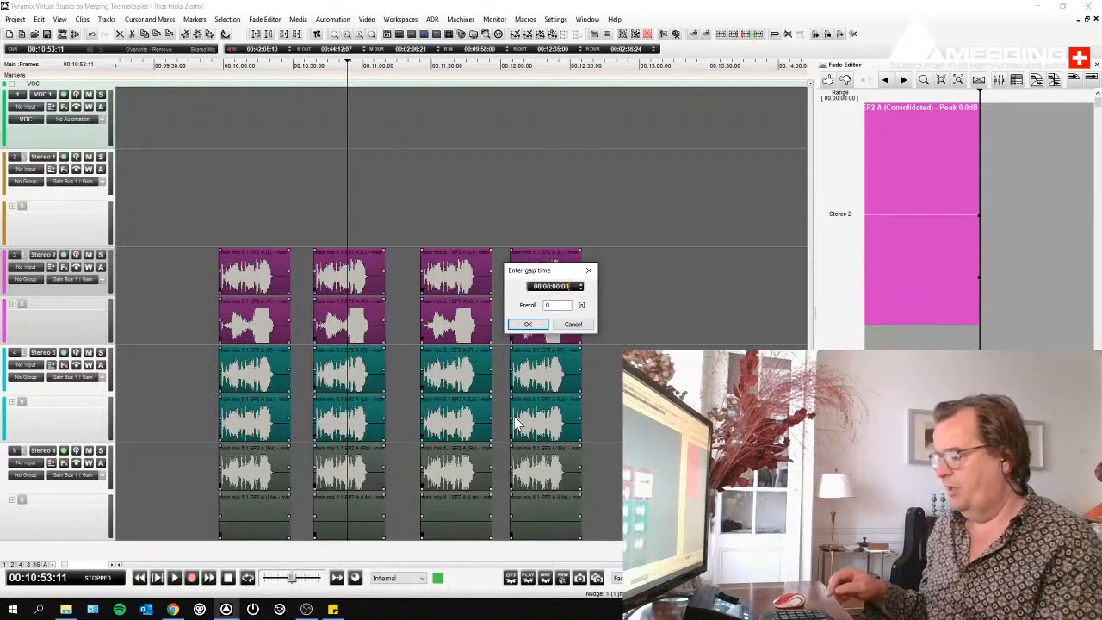
pyautogui.write('200')
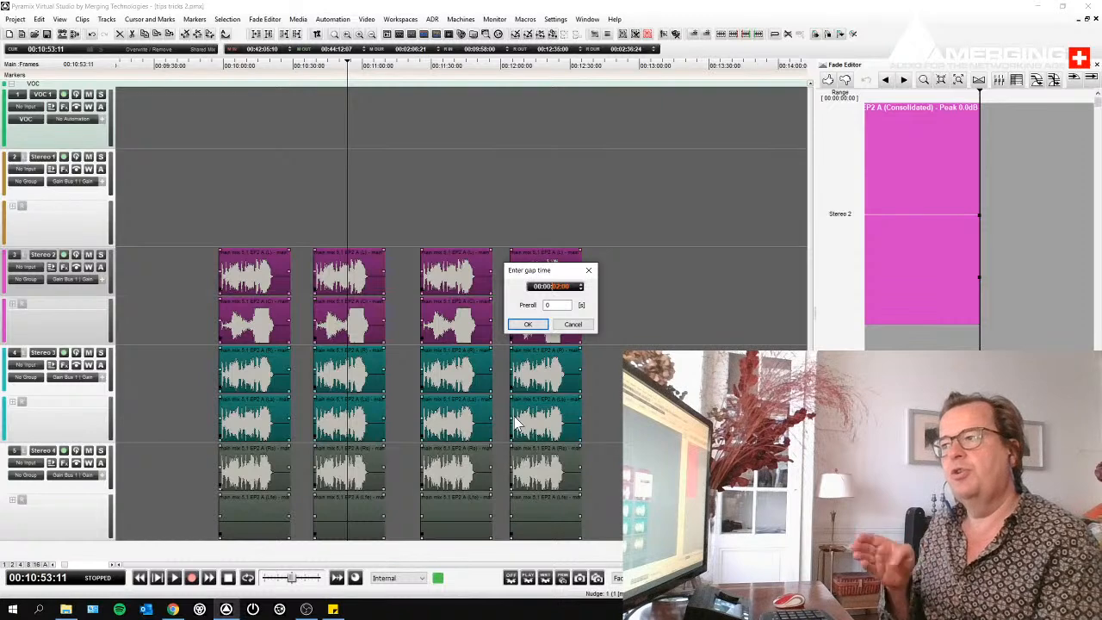
pyautogui.press('Return')
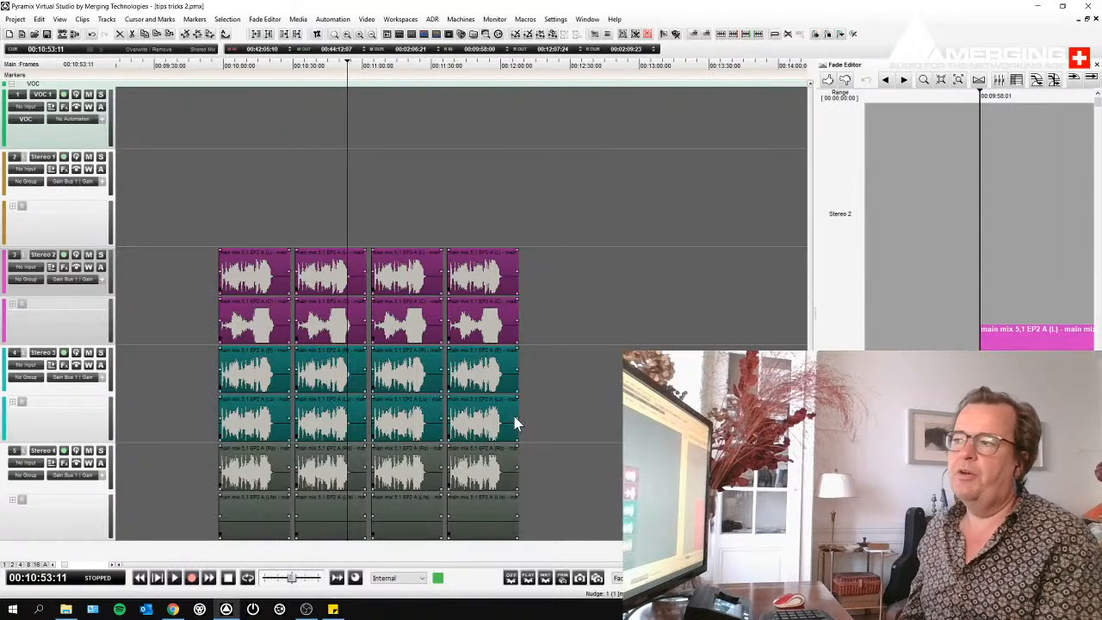
# - Slice the first main mix group at two points into three parts and clear the selection
pyautogui.click(196, 222)
pyautogui.click(240, 271)
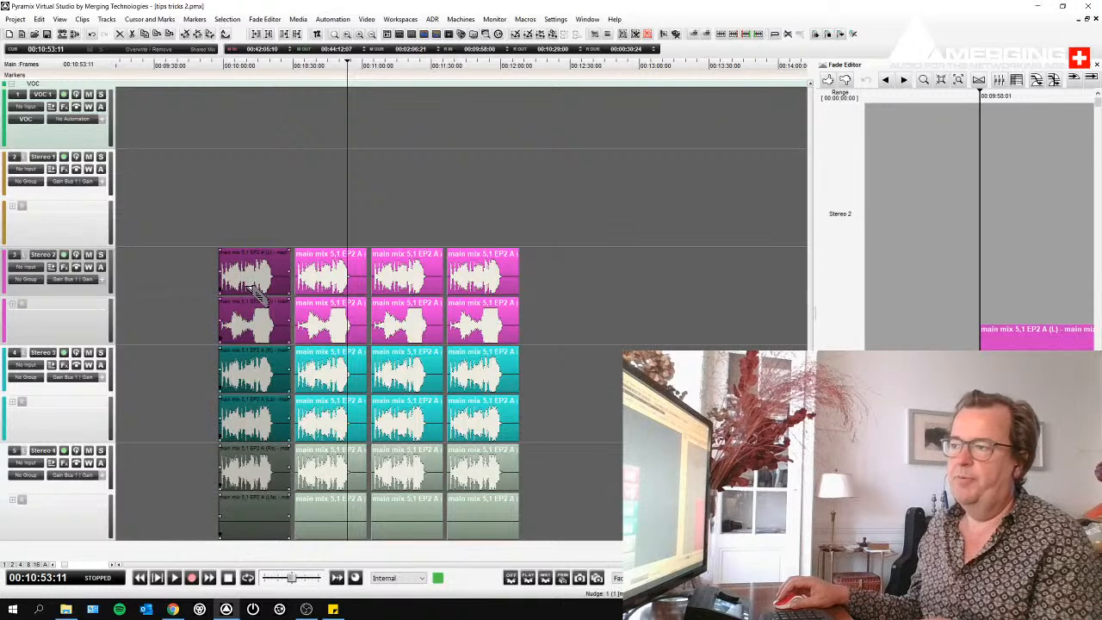
pyautogui.click(278, 235)
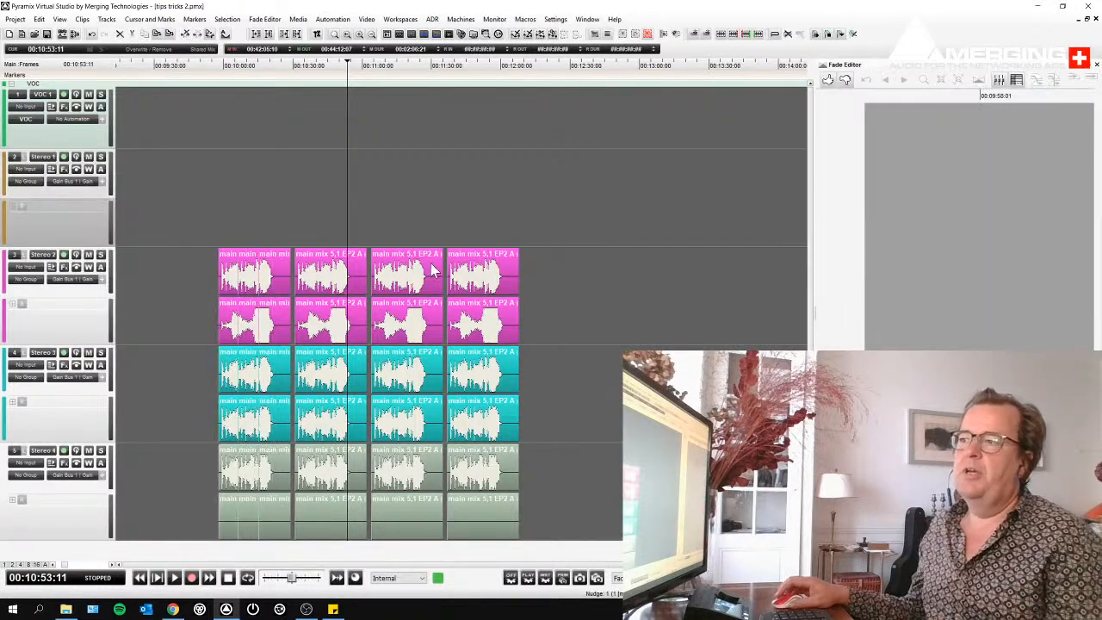
# - Try spreading all the main mix clips, including the sliced parts, with a 00:00:02:00 gap, and undo the spread
pyautogui.moveTo(555, 277); pyautogui.dragTo(204, 327)
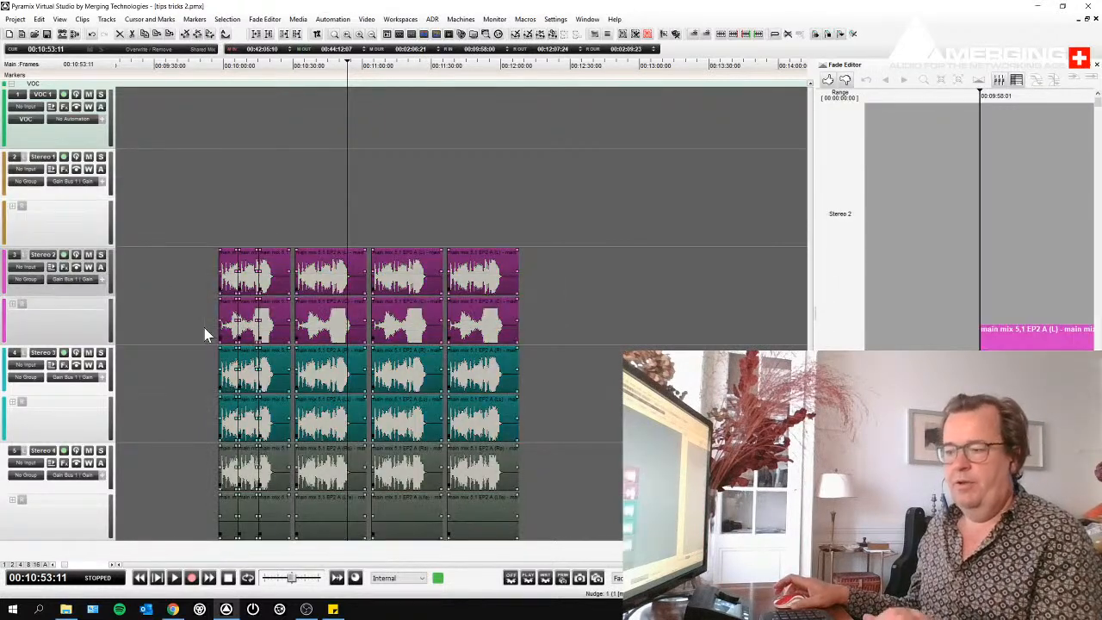
pyautogui.hotkey('ctrl', 'g')
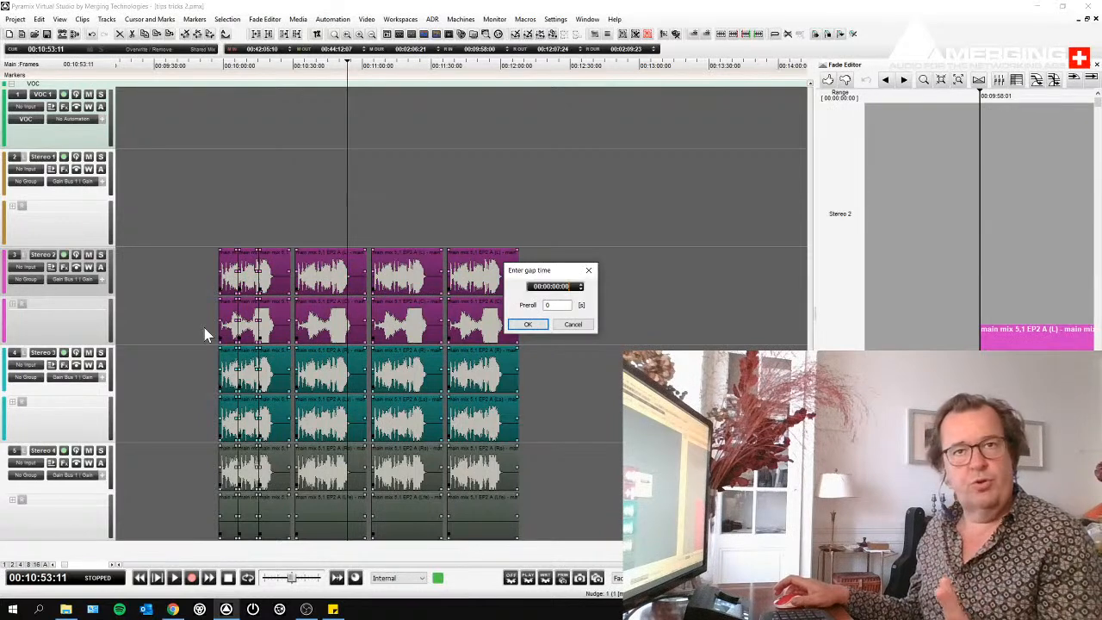
pyautogui.press('Return')
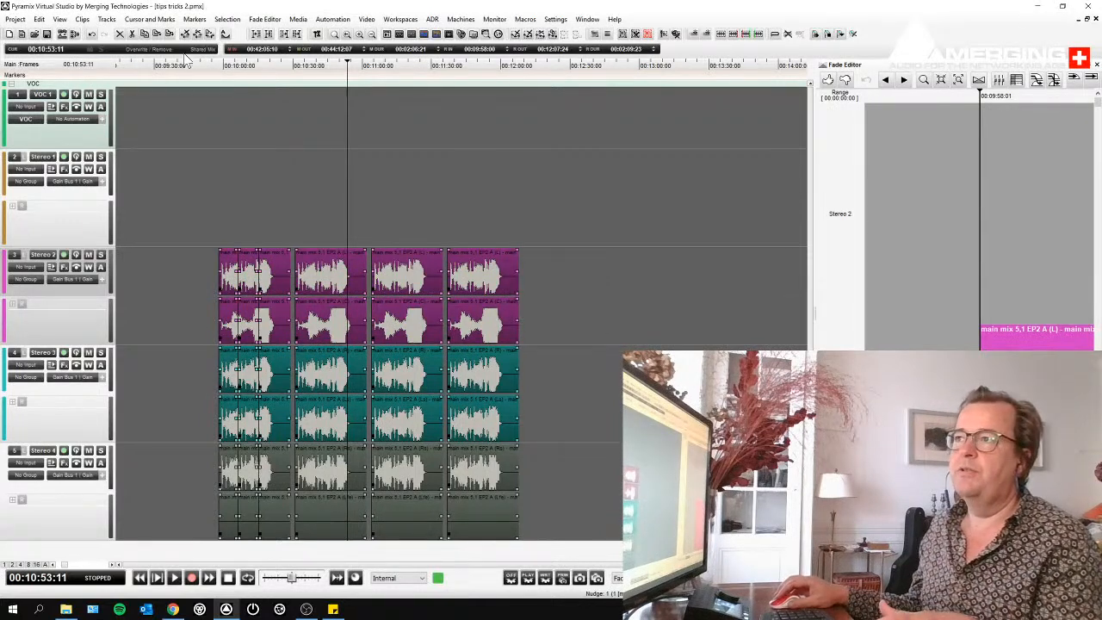
pyautogui.click(39, 19)
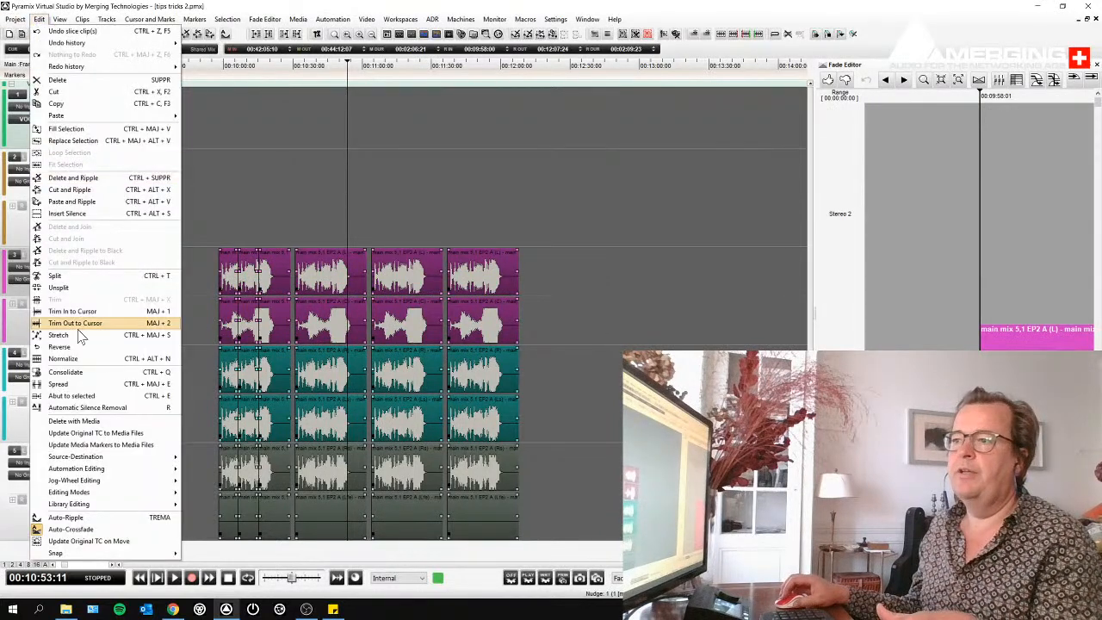
pyautogui.click(126, 384)
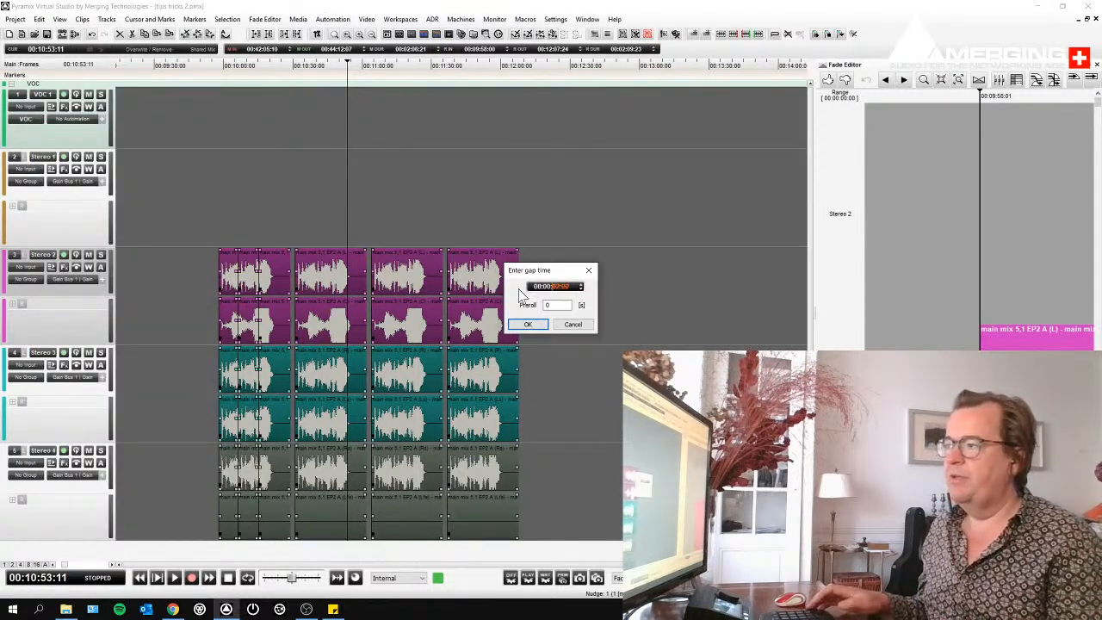
pyautogui.press('Return')
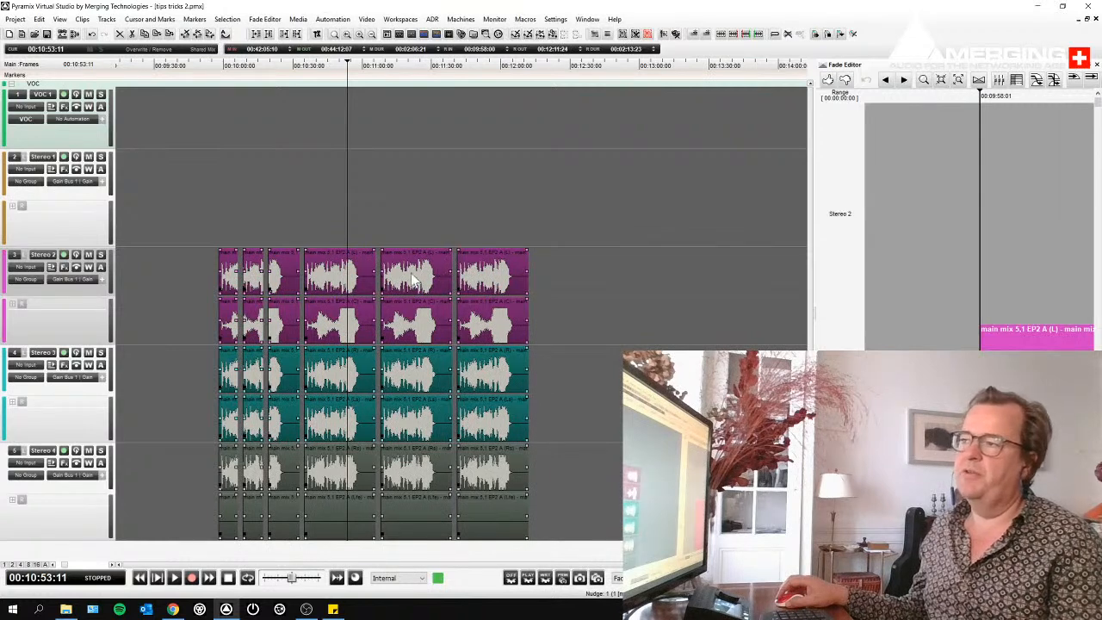
pyautogui.hotkey('ctrl', 'z')
pyautogui.click(252, 221)
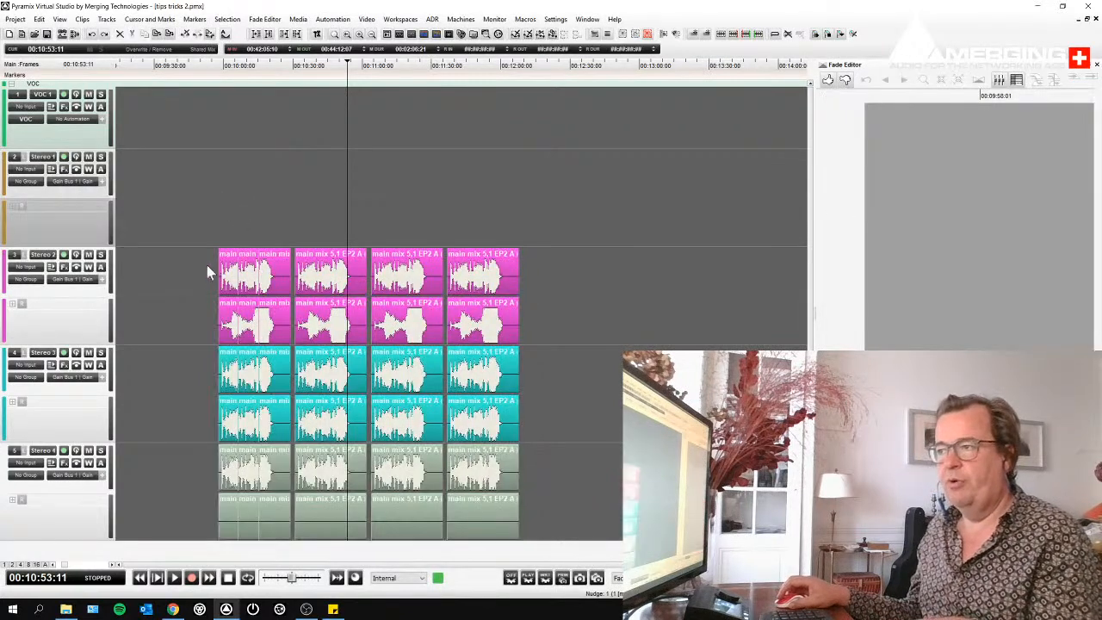
# - Group the three sliced parts of the first main mix clips together
pyautogui.moveTo(201, 267); pyautogui.dragTo(272, 338)
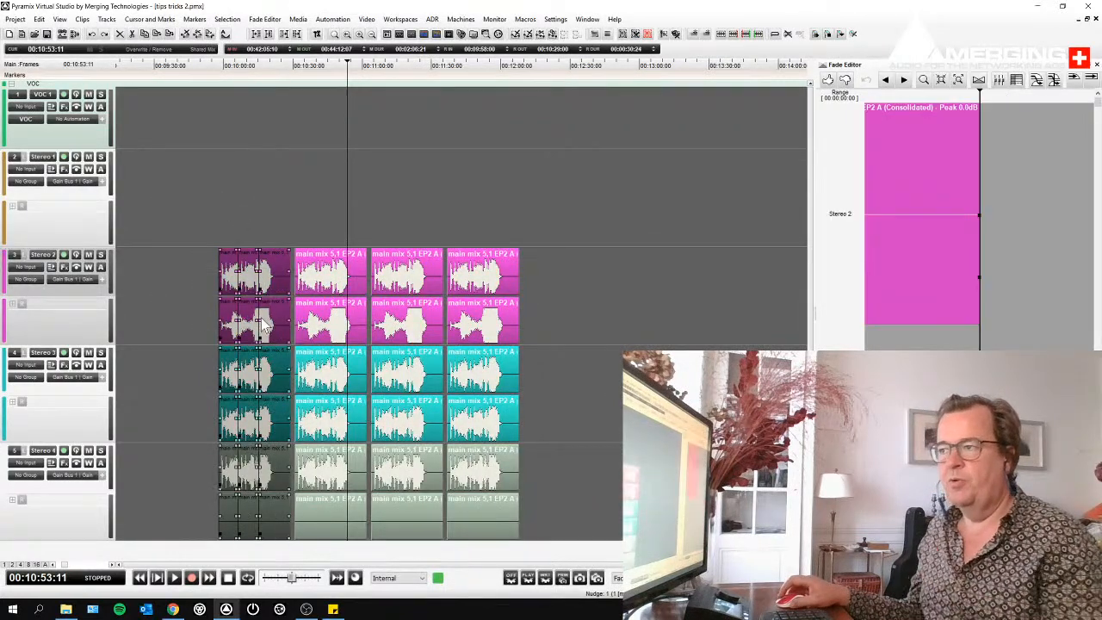
pyautogui.click(82, 20)
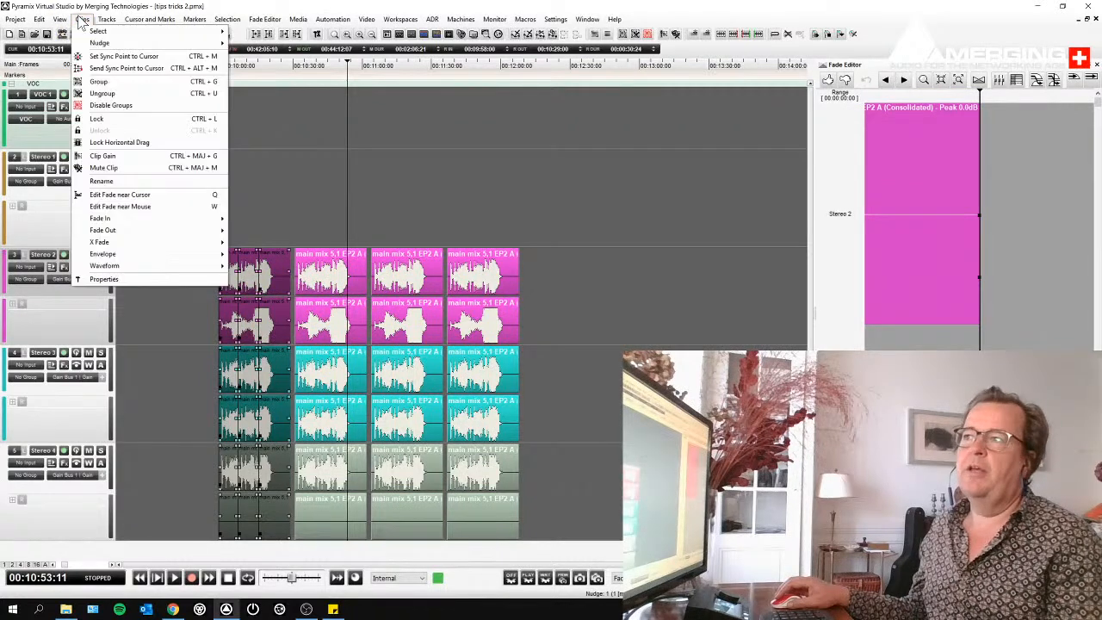
pyautogui.click(99, 85)
pyautogui.click(169, 256)
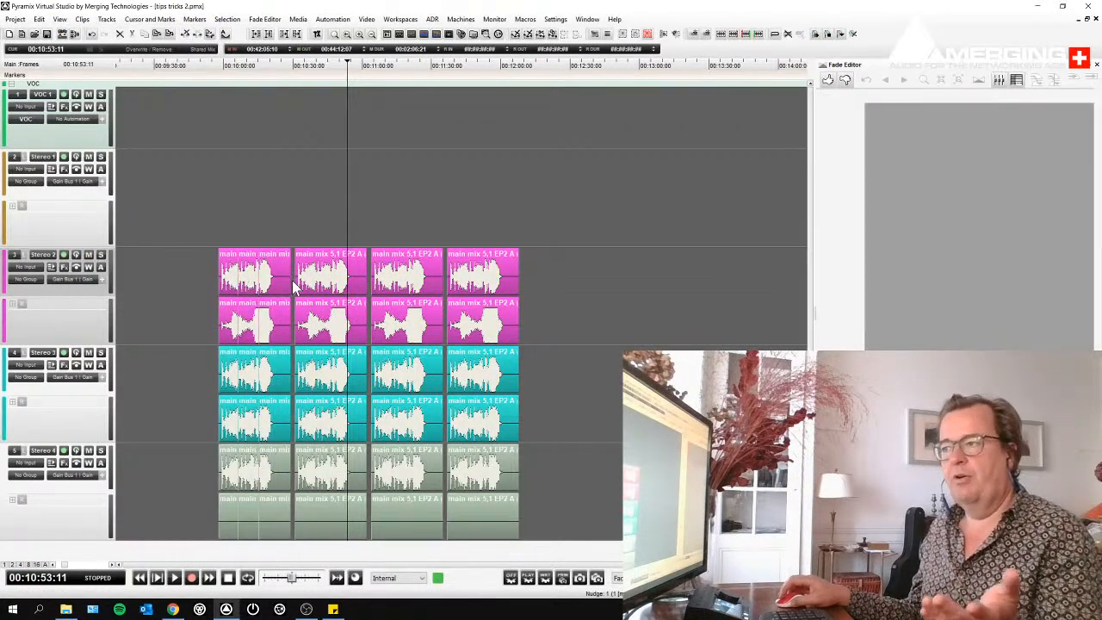
pyautogui.click(285, 280)
# - Spread all four main mix groups, including the regrouped sliced parts, with a 2-second gap and clear the selection
pyautogui.moveTo(198, 274); pyautogui.dragTo(527, 337)
pyautogui.hotkey('ctrl', 'g')
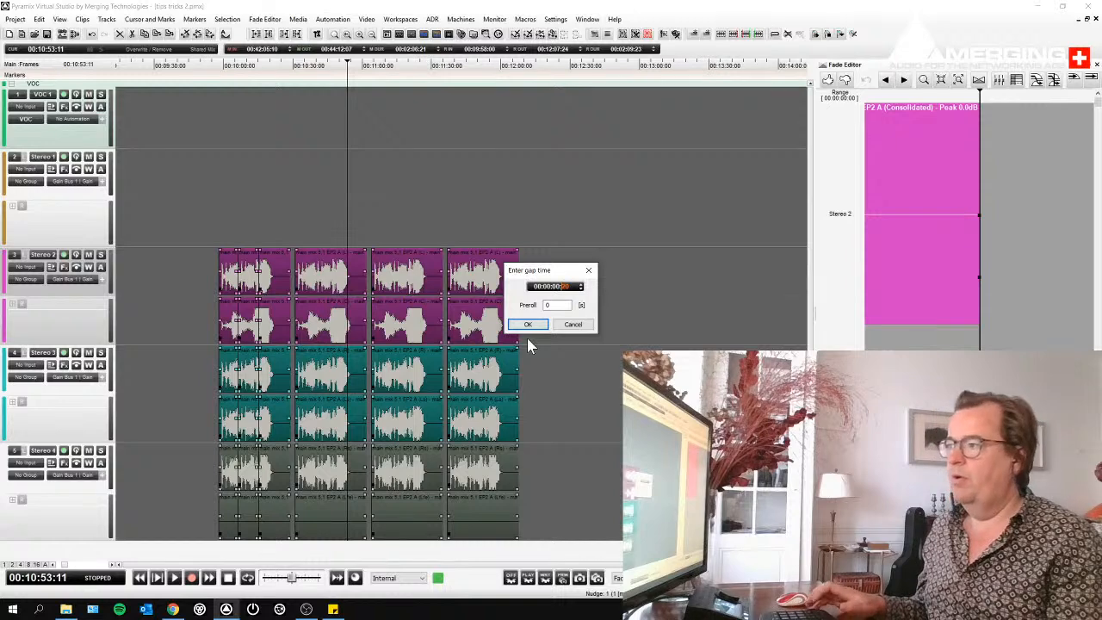
pyautogui.press('Return')
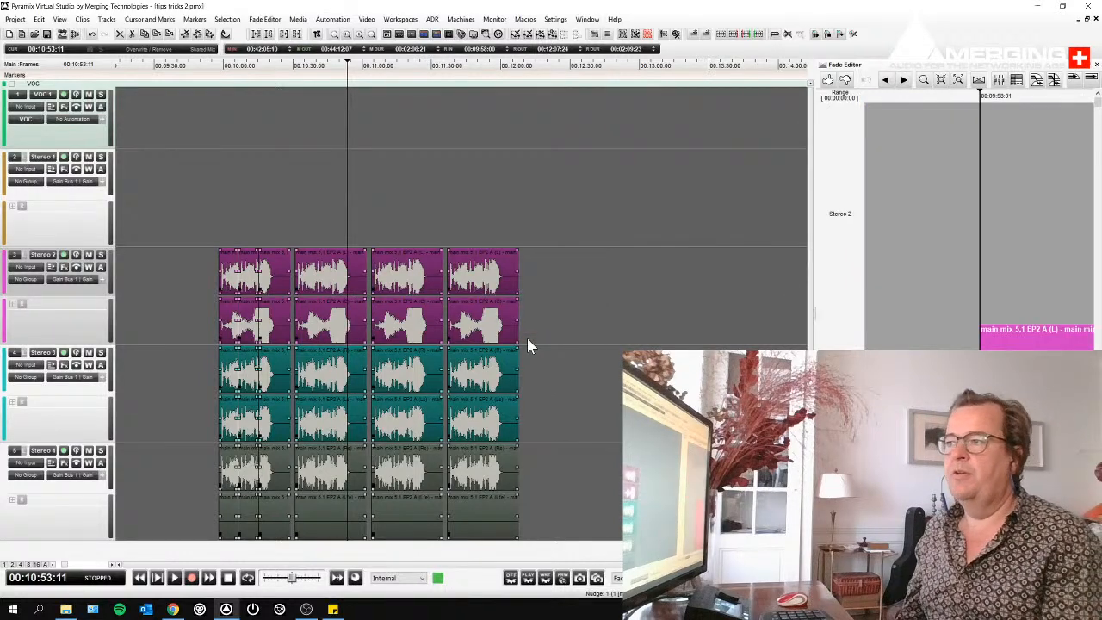
pyautogui.click(660, 266)
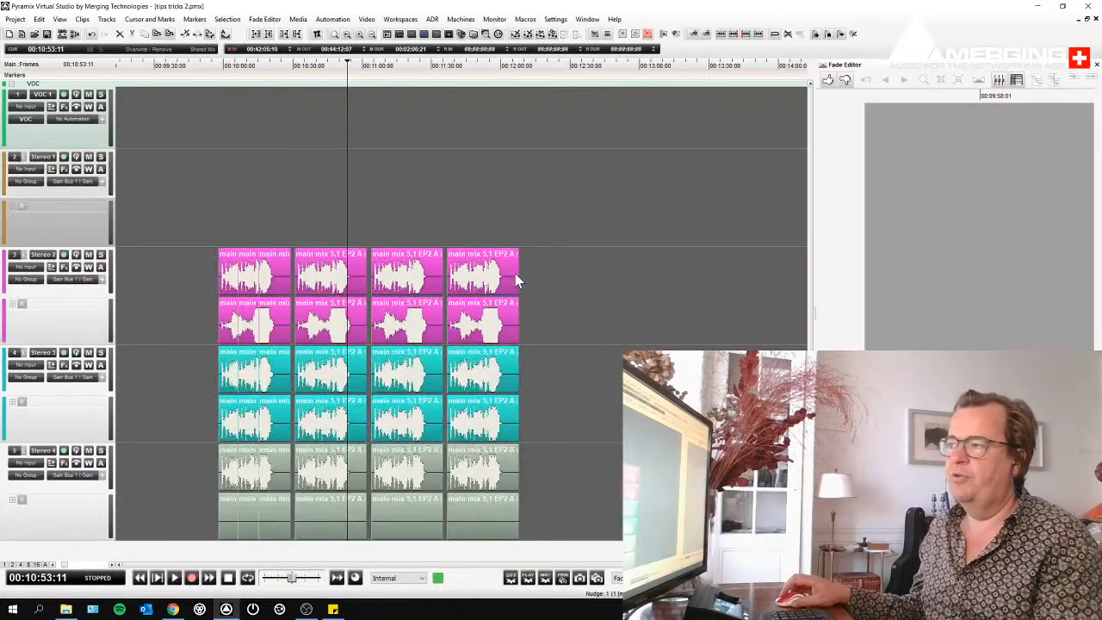
# - Move the fourth, third and second main mix groups separately to later positions, leaving uneven gaps between the groups
pyautogui.click(480, 284)
pyautogui.moveTo(480, 284); pyautogui.dragTo(559, 285)
pyautogui.moveTo(428, 287); pyautogui.dragTo(449, 281)
pyautogui.moveTo(359, 282); pyautogui.dragTo(375, 284)
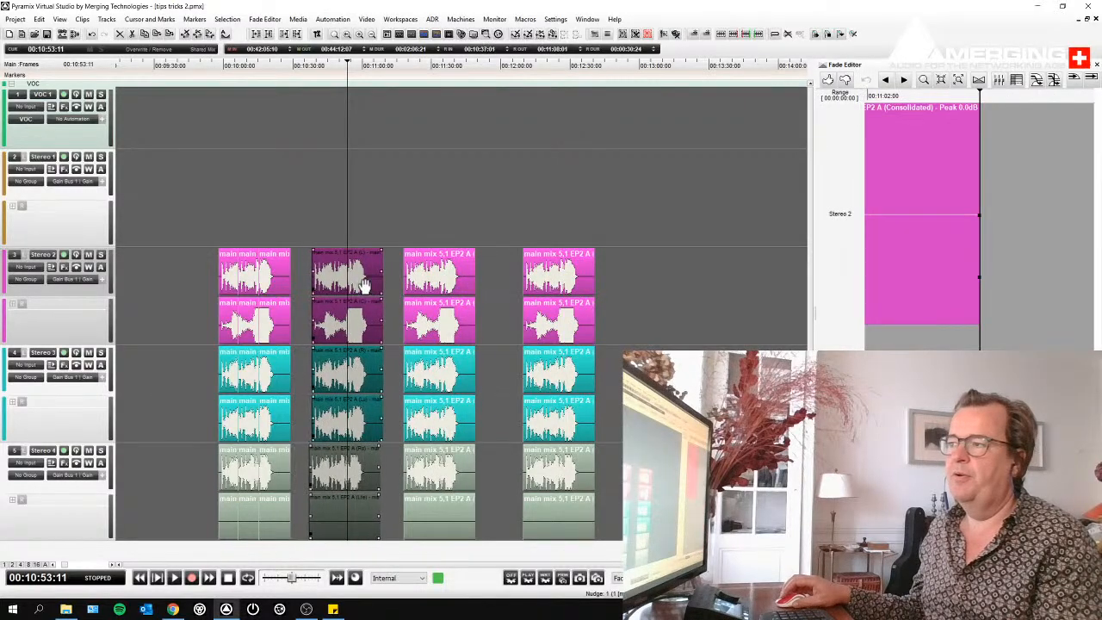
# - Try spreading the four unevenly spaced main mix groups with equal gaps, and undo the spread
pyautogui.moveTo(653, 272); pyautogui.dragTo(584, 327)
pyautogui.press('g')
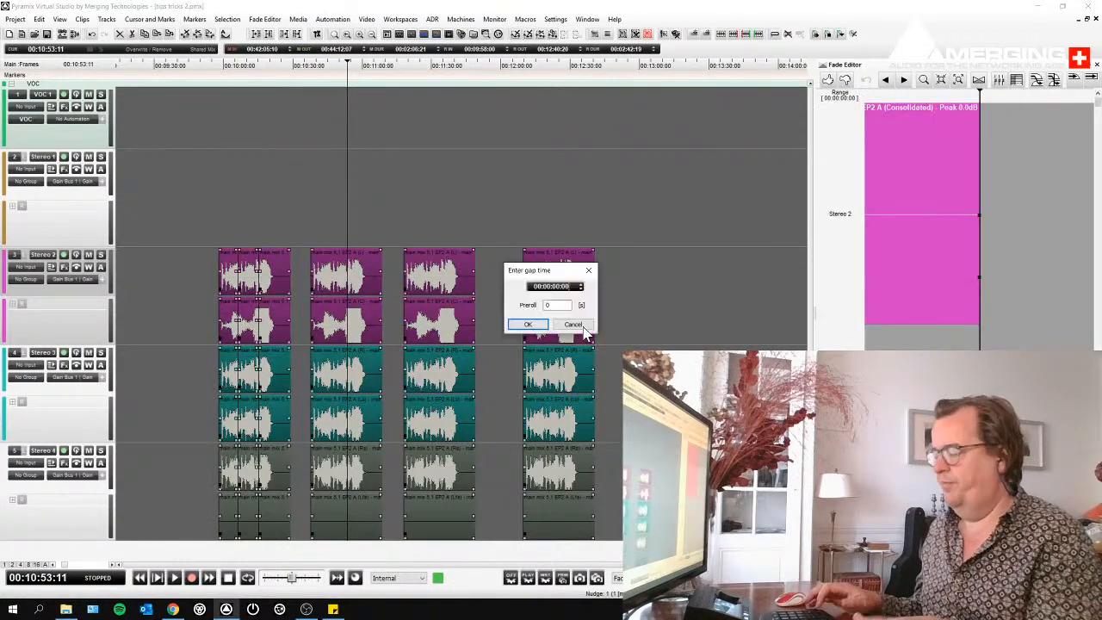
pyautogui.press('Return')
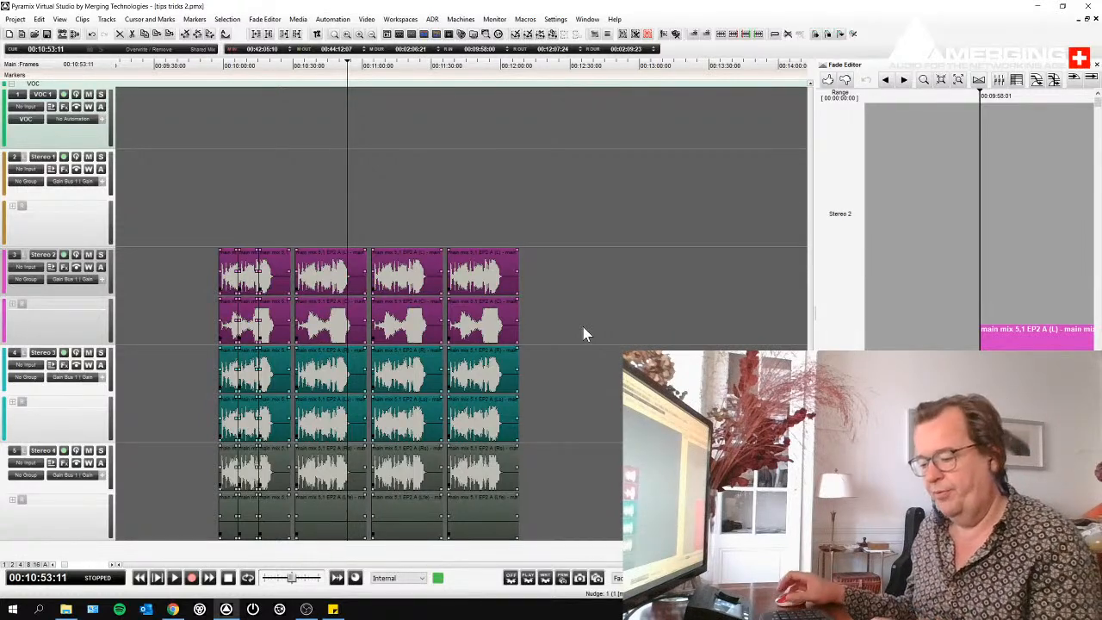
pyautogui.hotkey('ctrl', 'z')
pyautogui.hotkey('ctrl', 'z')
pyautogui.hotkey('ctrl', 'z')
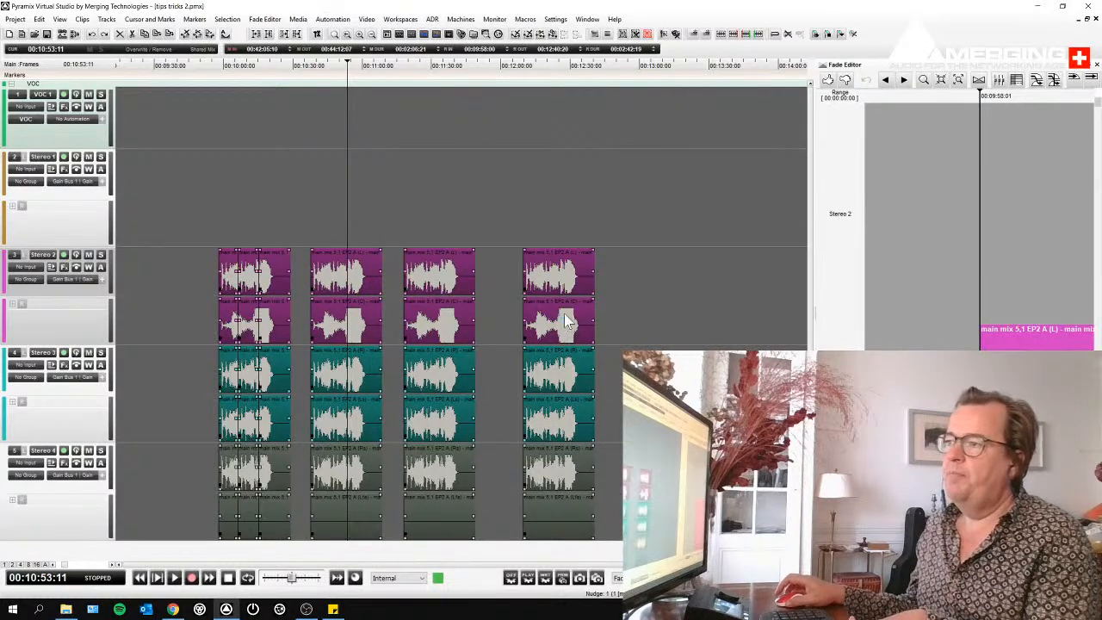
# - Delete the first three main mix groups and move the remaining one earlier, to about 00:08:40, so it overlaps the VO clip in time
pyautogui.click(440, 163)
pyautogui.scroll(-2, 441, 211)
pyautogui.moveTo(240, 298); pyautogui.dragTo(447, 387)
pyautogui.press('Delete')
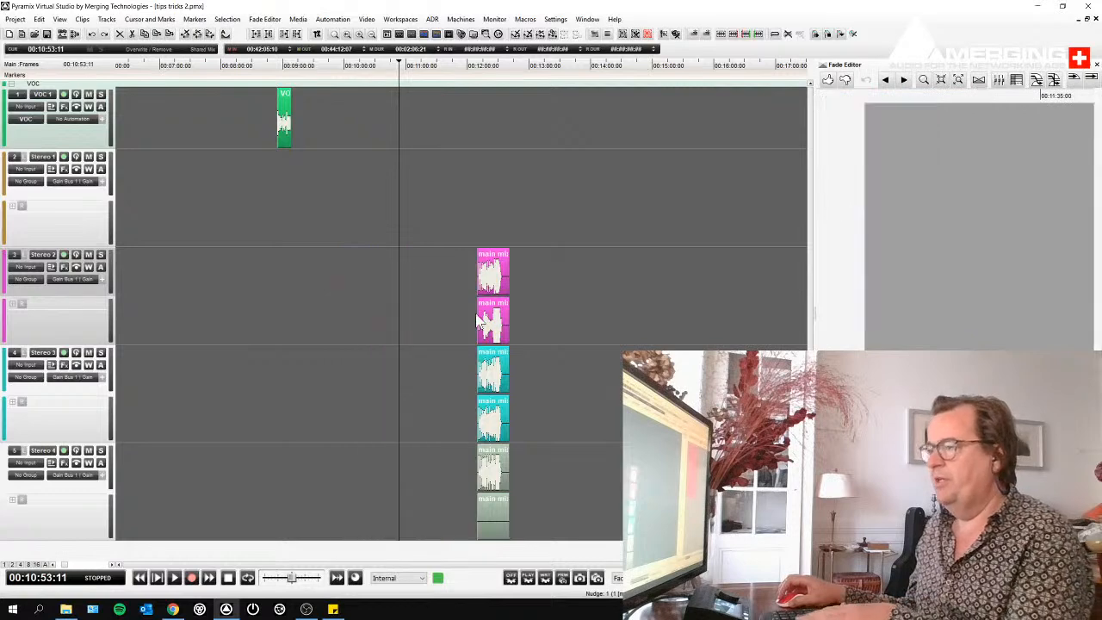
pyautogui.moveTo(498, 266); pyautogui.dragTo(276, 272)
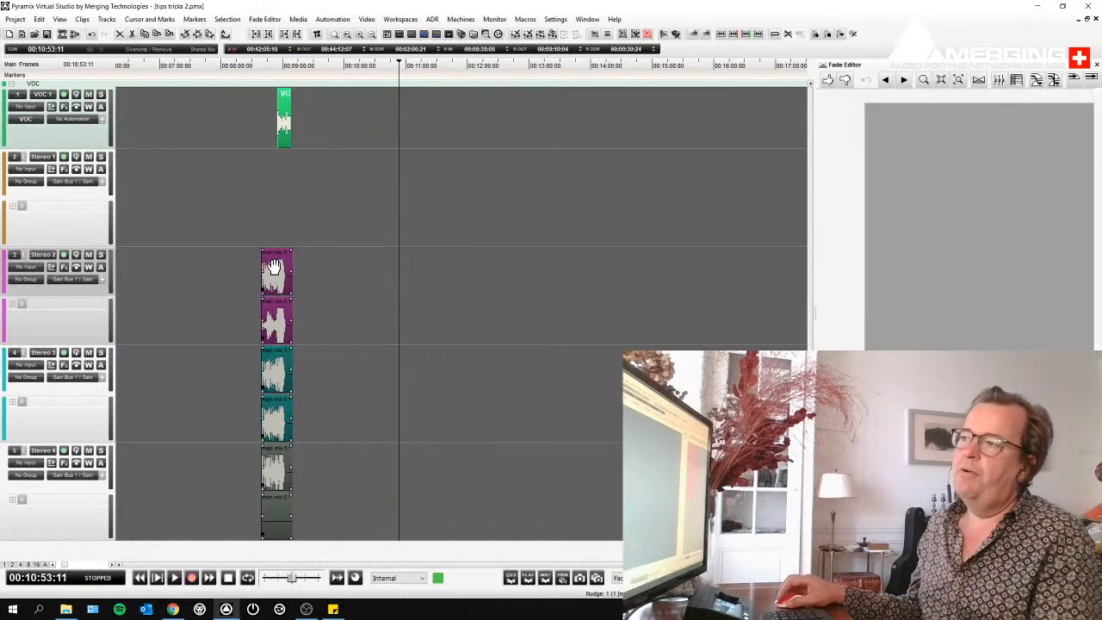
pyautogui.moveTo(221, 193); pyautogui.dragTo(344, 243)
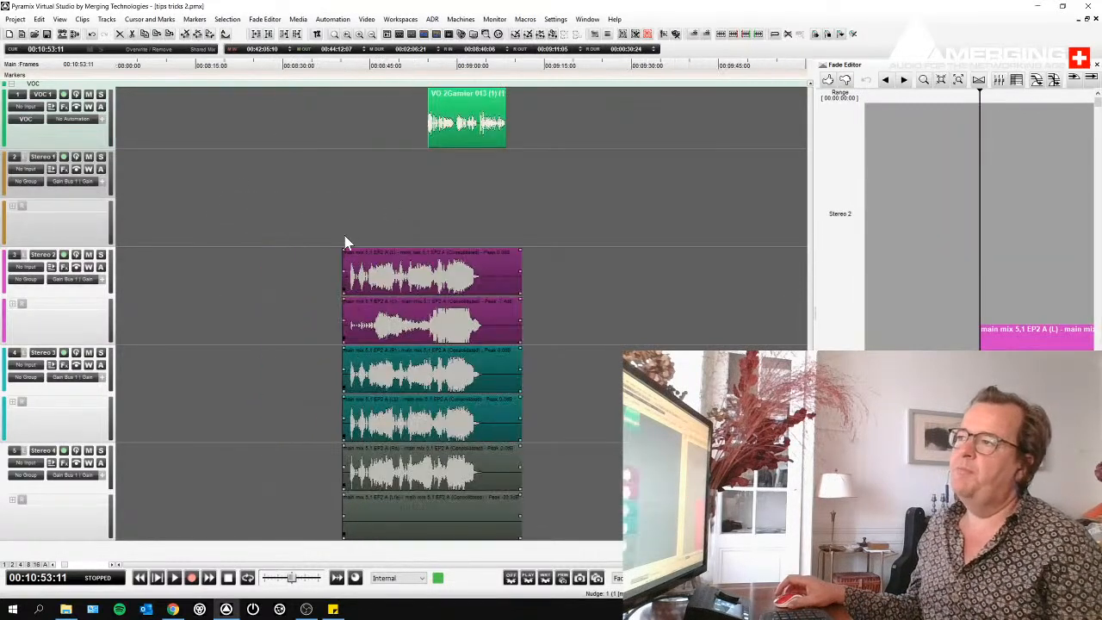
pyautogui.click(396, 201)
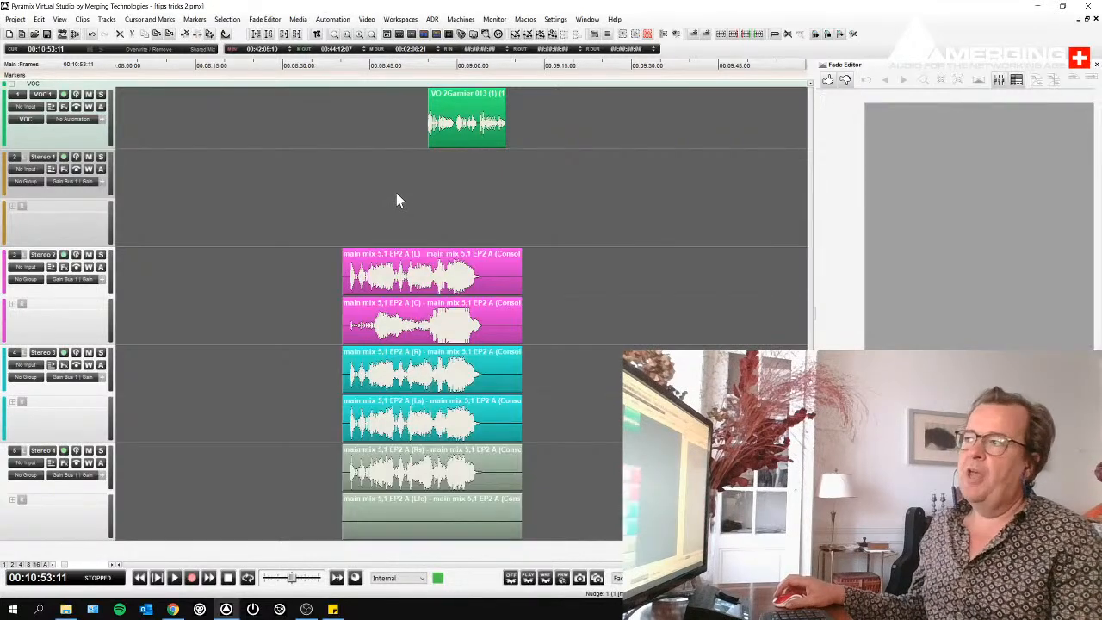
# - Select the main mix group, the VO clip and finally both together, and clear the selection
pyautogui.click(409, 289)
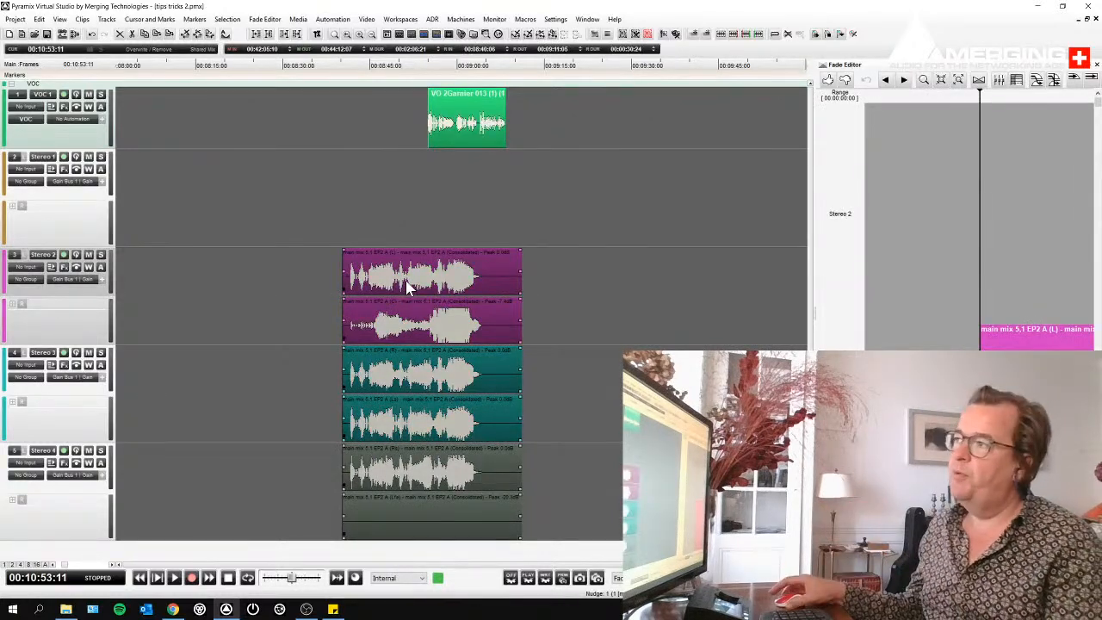
pyautogui.click(452, 139)
pyautogui.moveTo(305, 126); pyautogui.dragTo(532, 372)
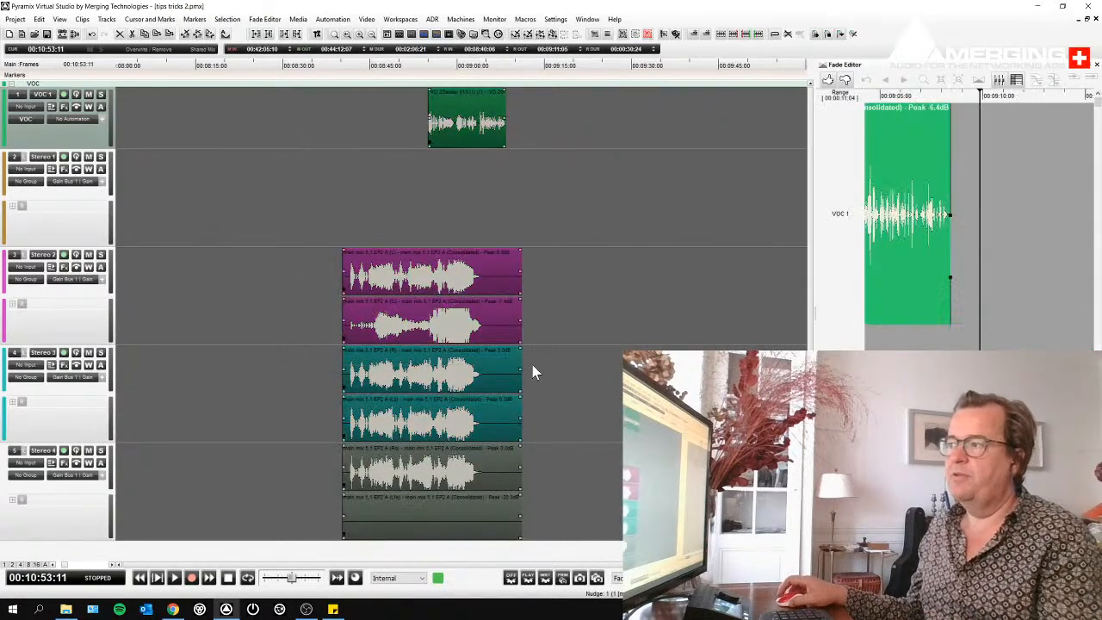
pyautogui.click(556, 295)
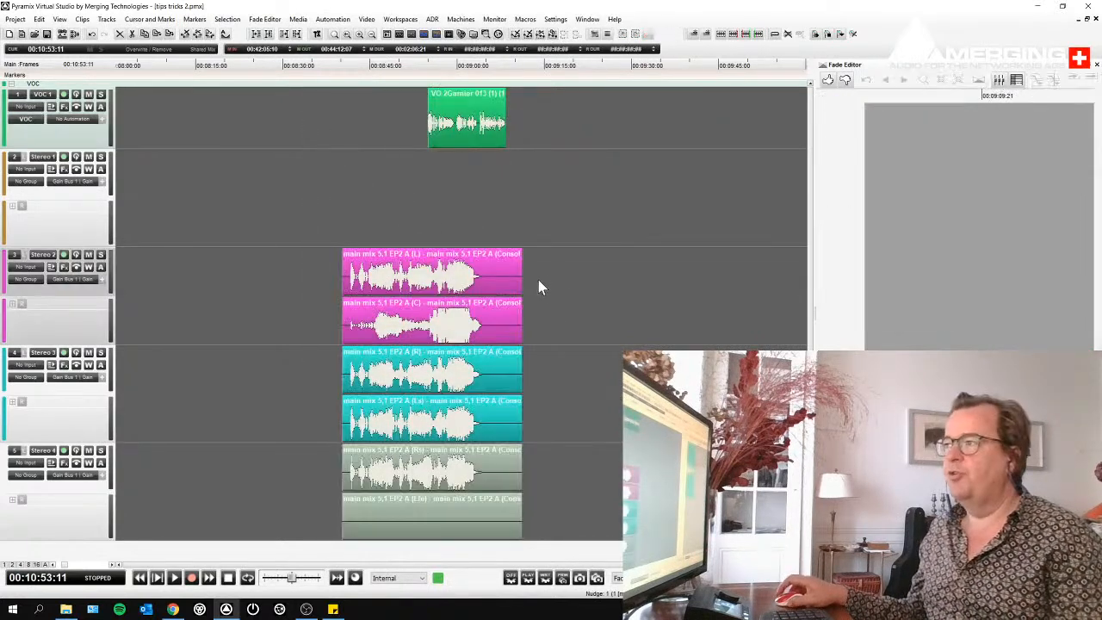
# - Select a range of about 9 seconds through the main mix group, narrow it to the two Stereo 3 clips and try copying it past the group
pyautogui.moveTo(363, 280); pyautogui.dragTo(417, 316)
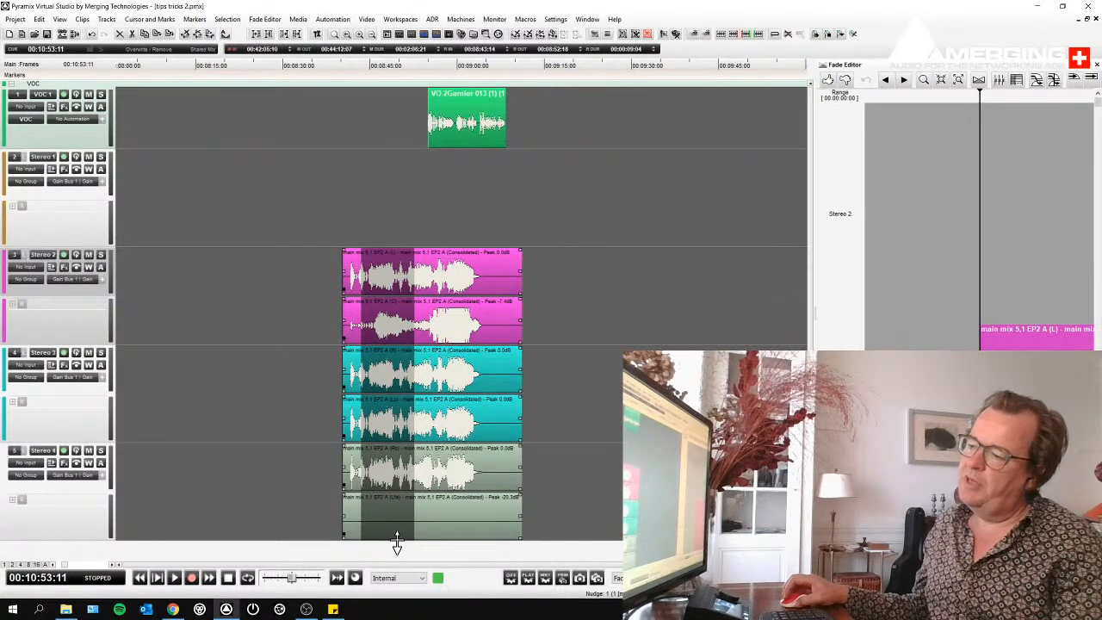
pyautogui.moveTo(416, 282)
pyautogui.mouseDown()
pyautogui.moveTo(523, 298)
pyautogui.moveTo(399, 275)
pyautogui.moveTo(422, 275)
pyautogui.mouseUp()
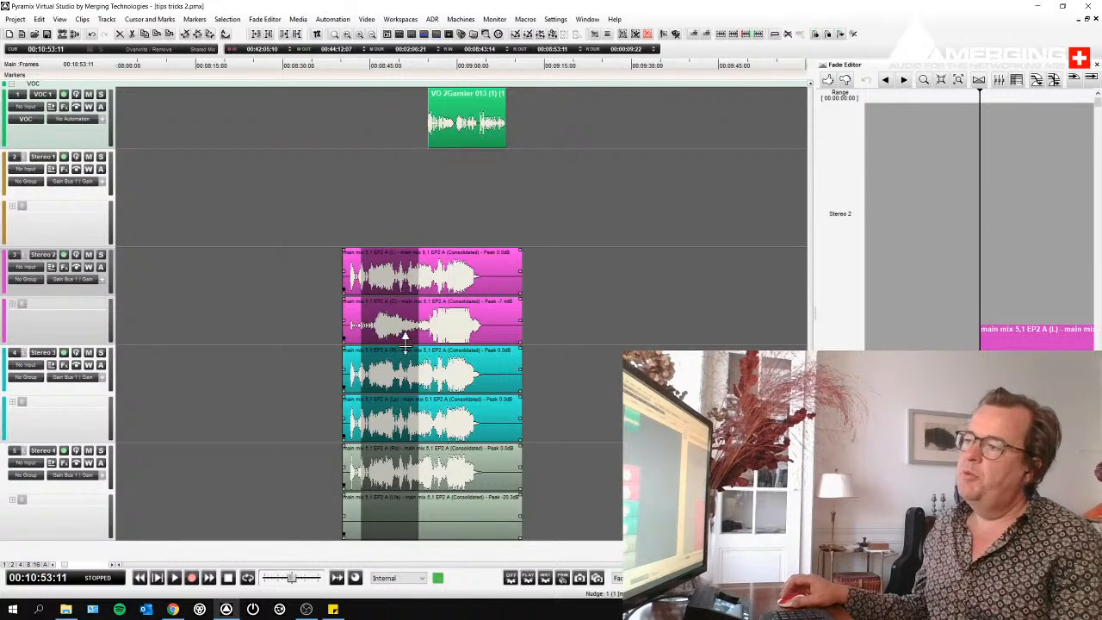
pyautogui.click(389, 385)
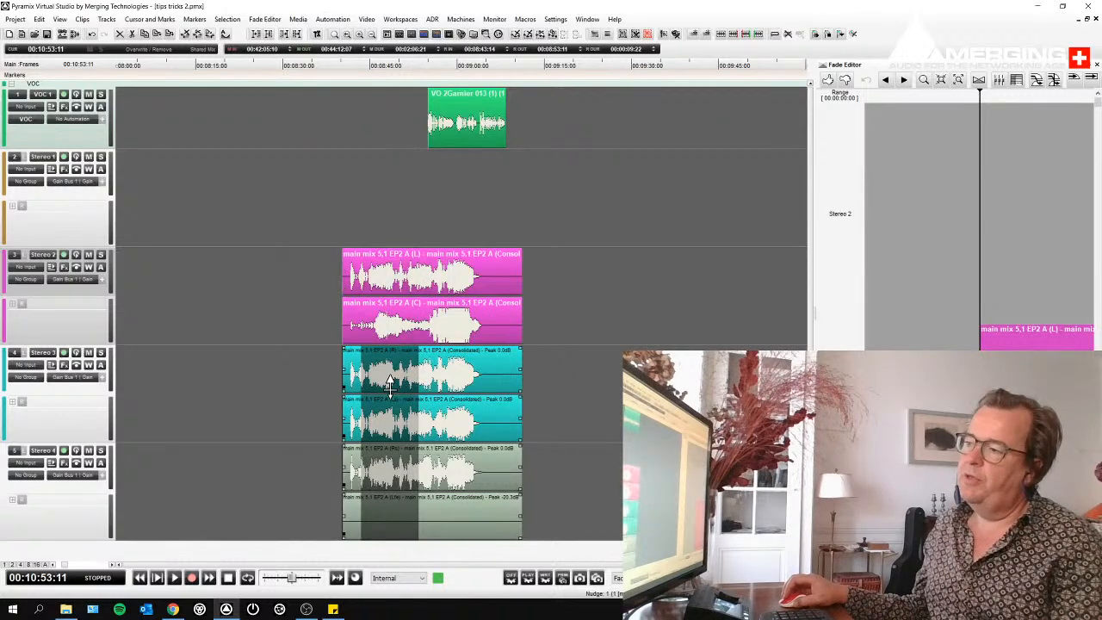
pyautogui.click(408, 539)
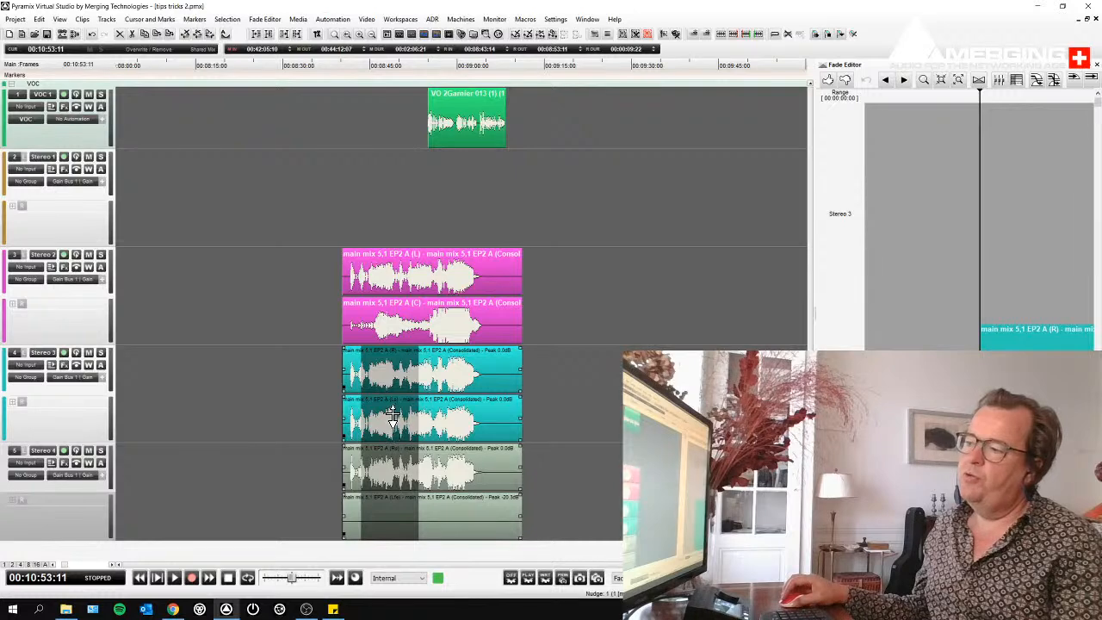
pyautogui.click(394, 411)
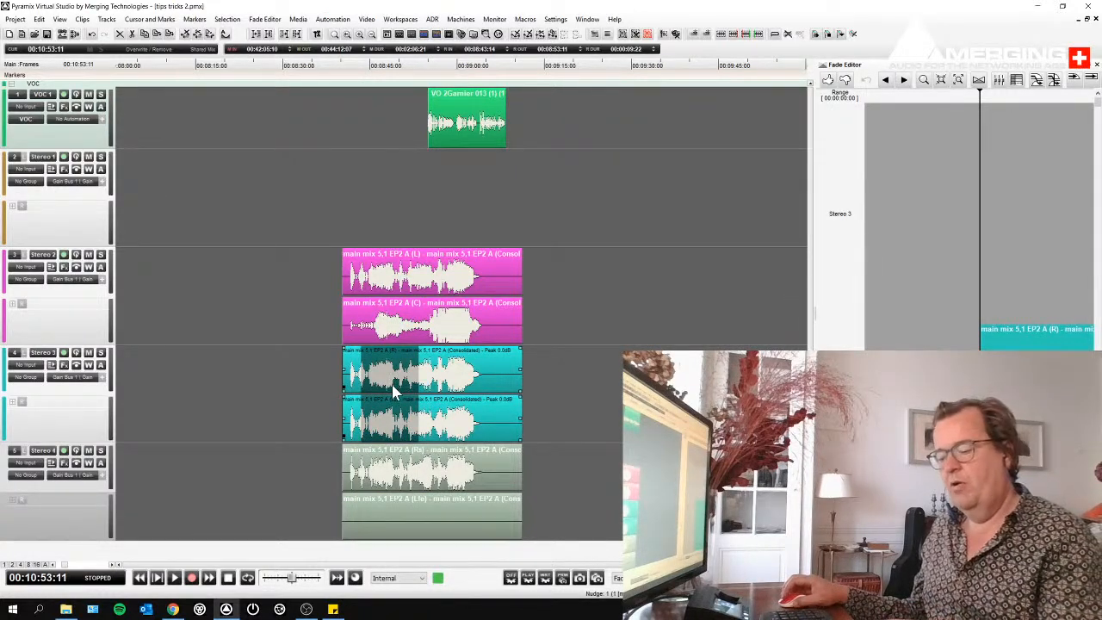
pyautogui.moveTo(394, 383); pyautogui.dragTo(613, 379)
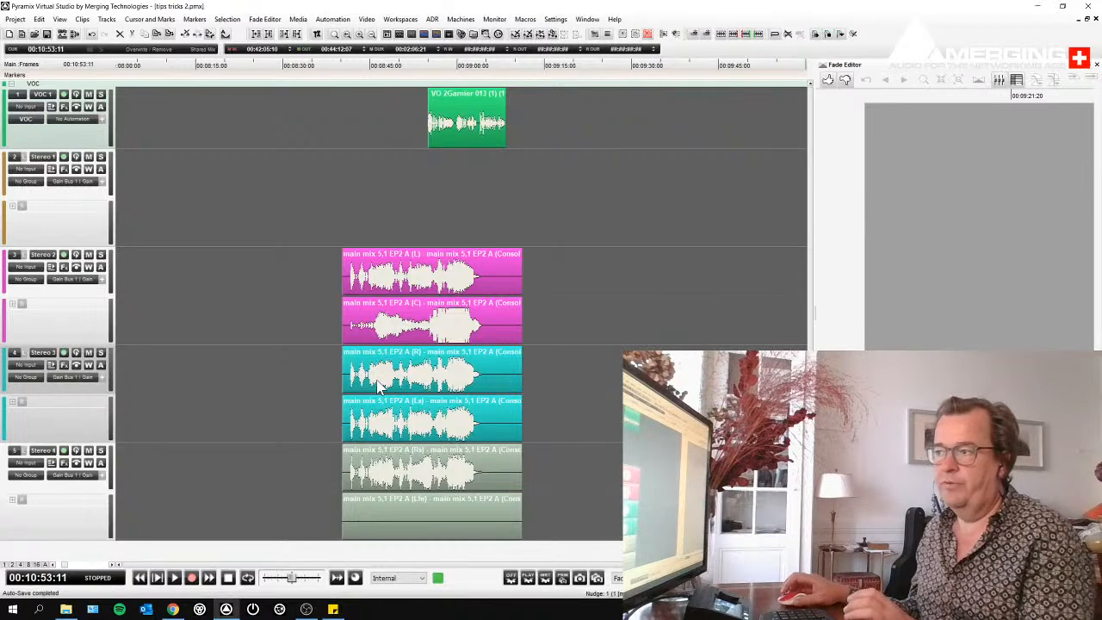
# - Select a range of about 12 seconds through the main mix group and look up the Nudge commands that move, grow and narrow selections
pyautogui.moveTo(378, 280); pyautogui.dragTo(449, 353)
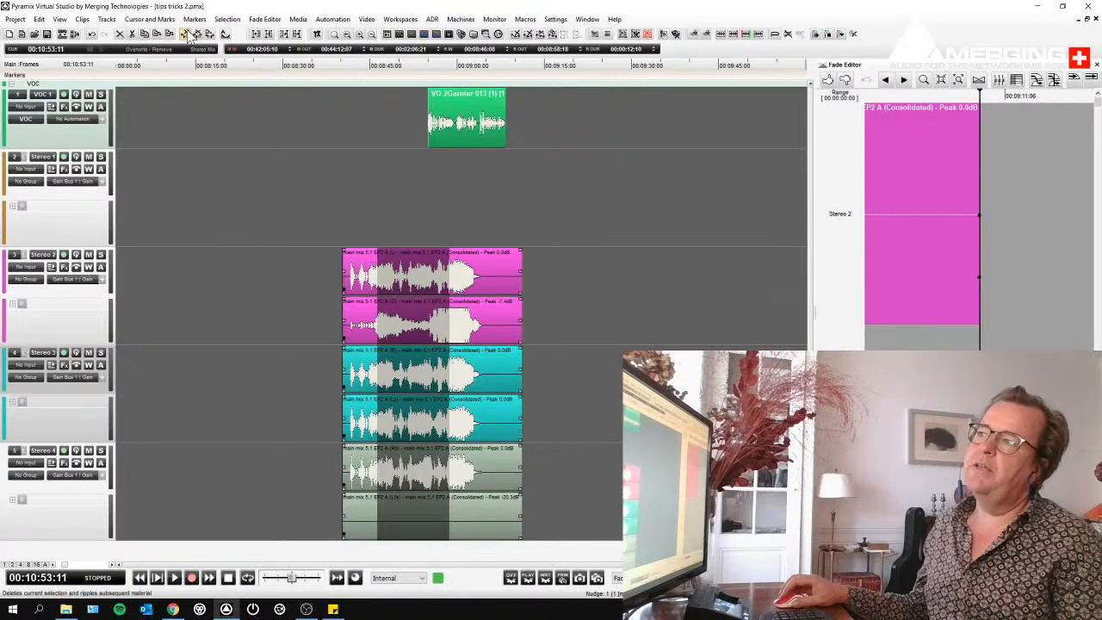
pyautogui.click(223, 20)
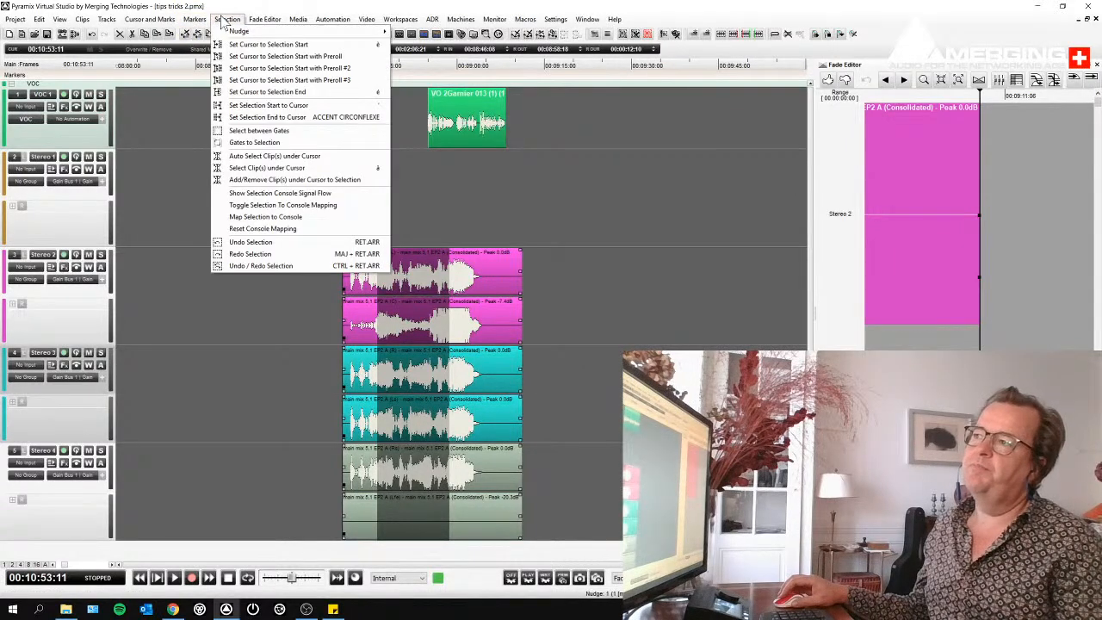
pyautogui.click(227, 20)
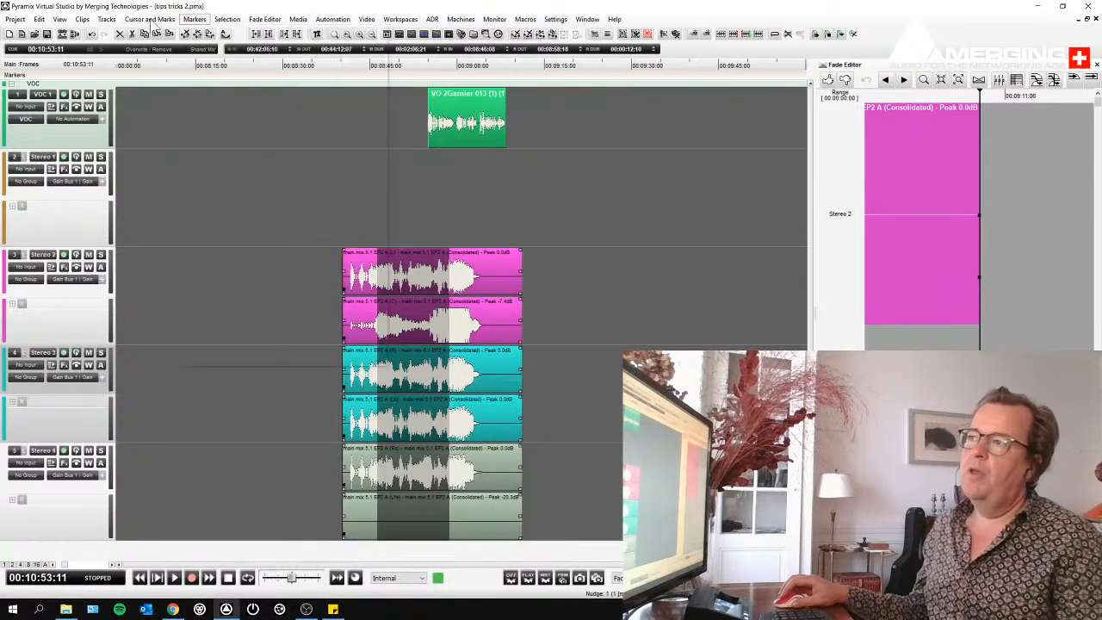
pyautogui.click(82, 19)
pyautogui.moveTo(98, 35)
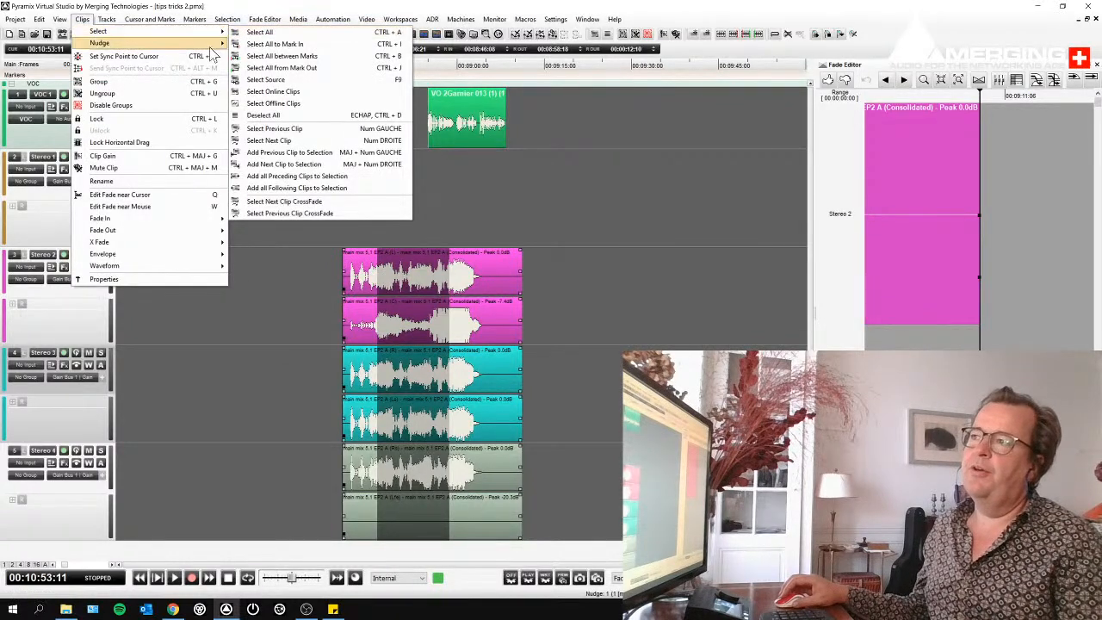
pyautogui.moveTo(207, 48)
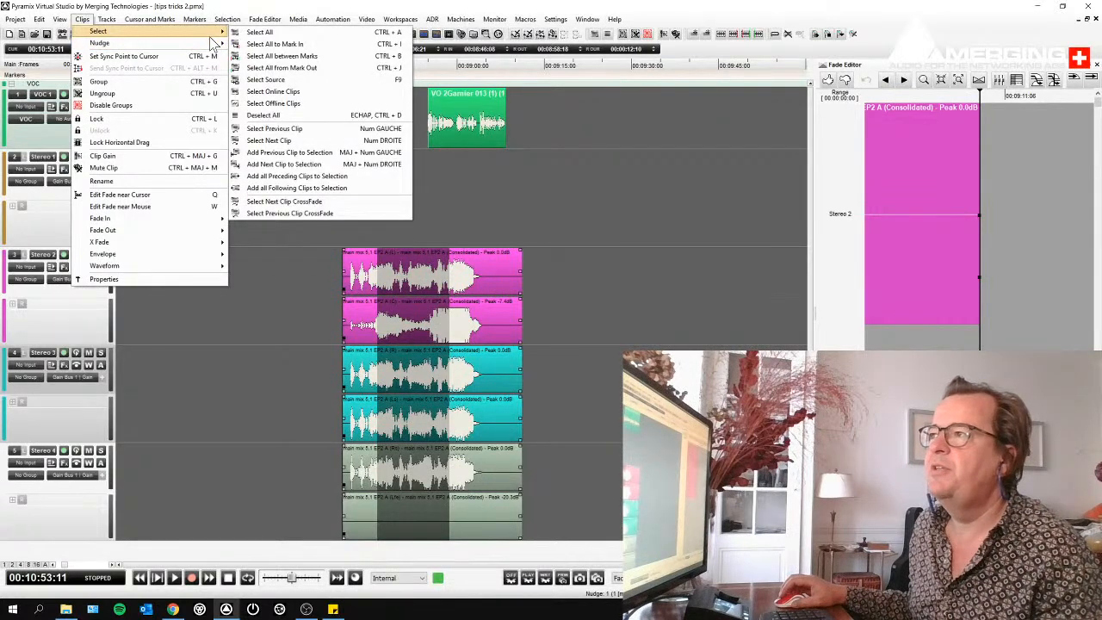
pyautogui.click(227, 19)
pyautogui.click(227, 19)
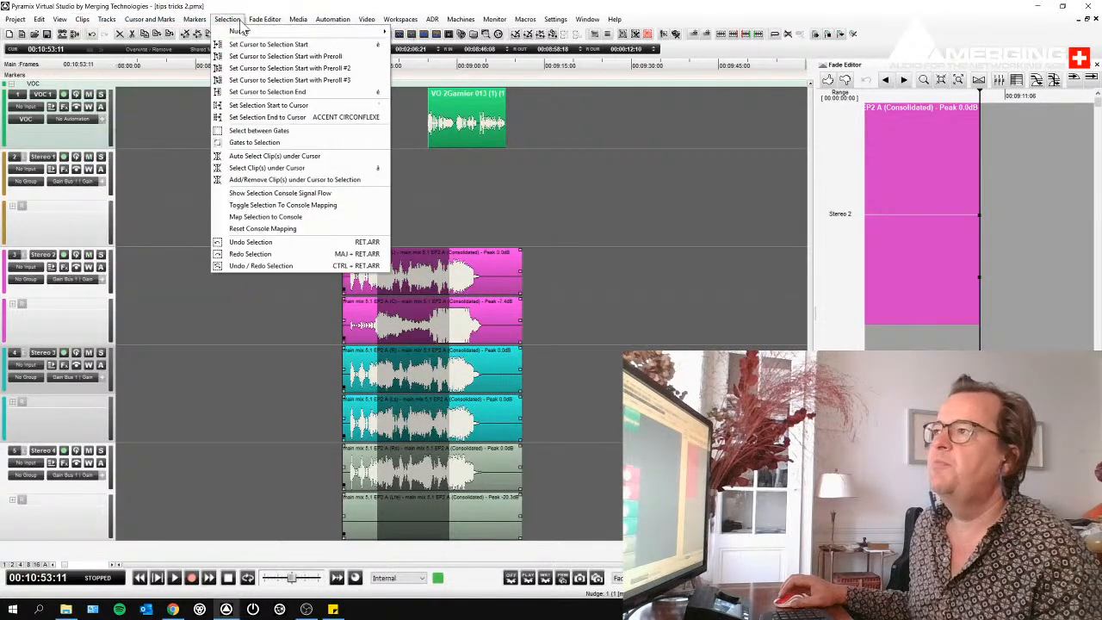
pyautogui.moveTo(238, 31)
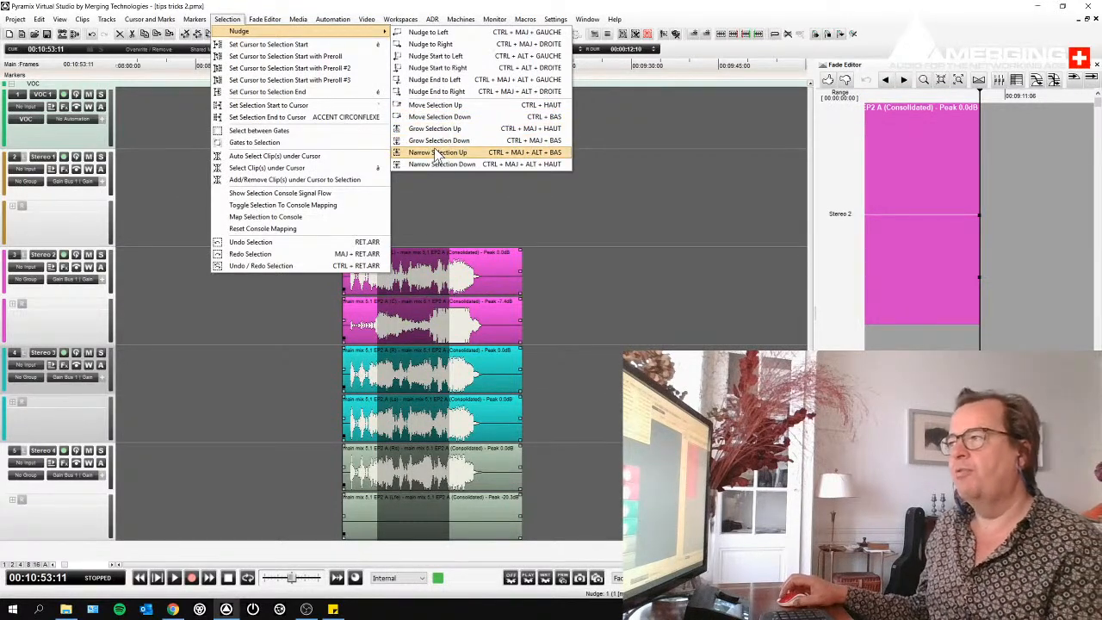
pyautogui.click(740, 162)
# - Select a range of about 4 seconds through all the main mix clips and grow it upward over both Stereo 1 channels
pyautogui.moveTo(388, 285); pyautogui.dragTo(412, 288)
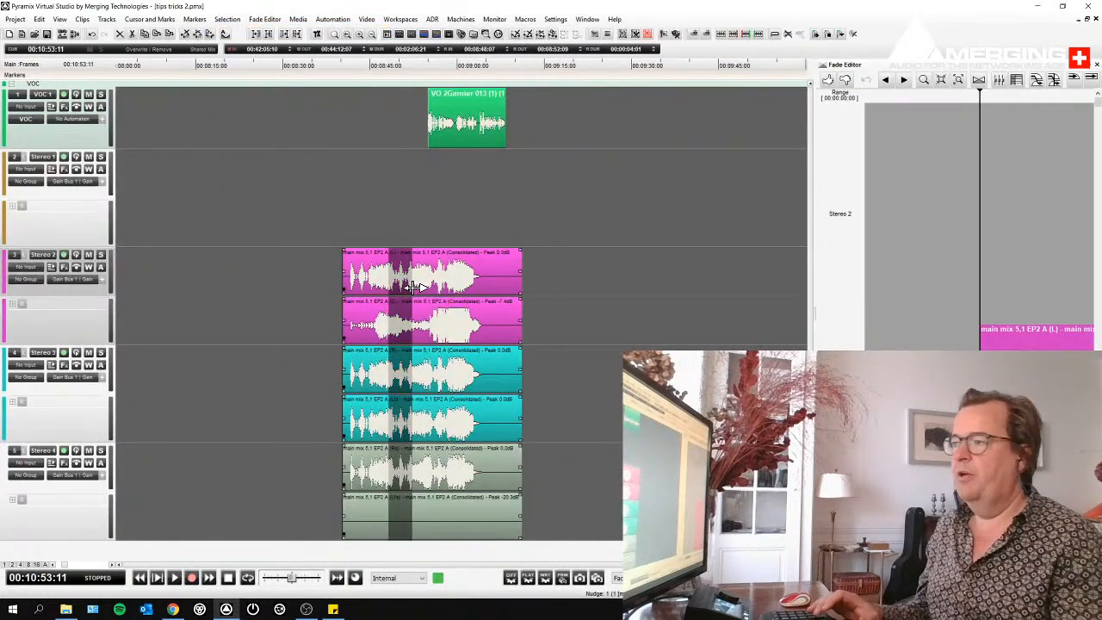
pyautogui.press('Up')
pyautogui.press('Up')
pyautogui.press('Down')
pyautogui.press('Down')
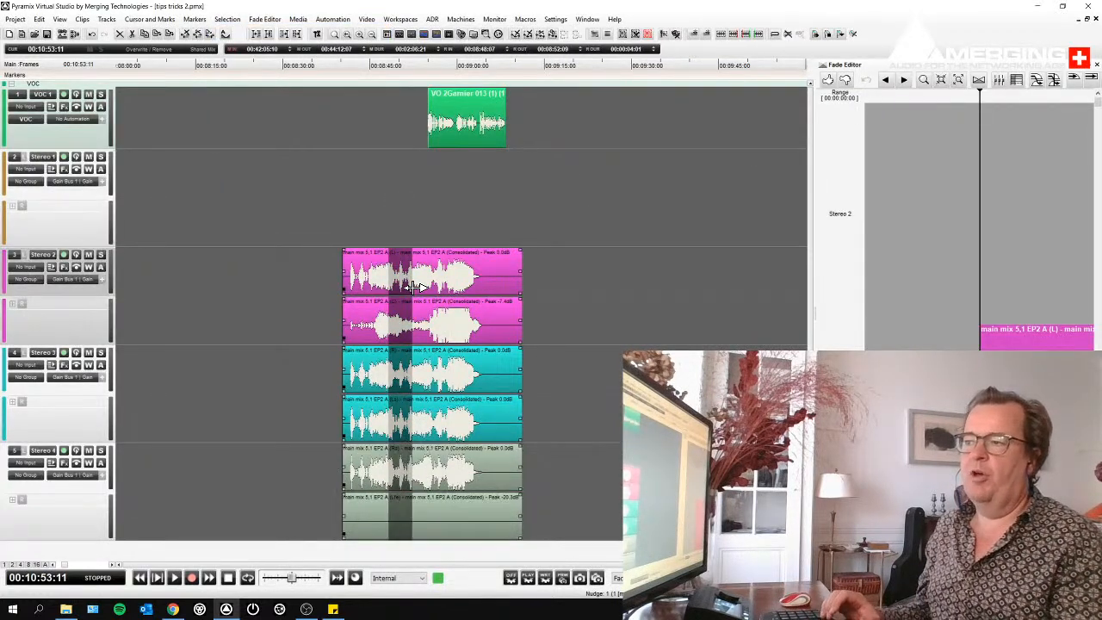
pyautogui.hotkey('shift', 'Up')
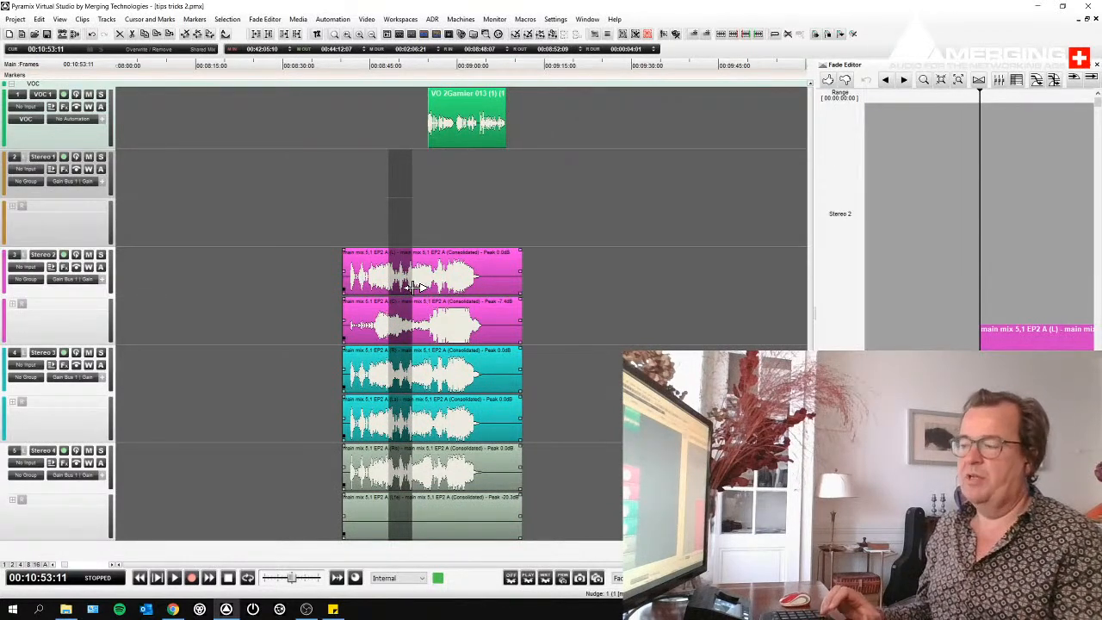
# - Narrow the range selection to the two Stereo 3 clips, copy that part to about 00:09:21:06, and delete the copy
pyautogui.hotkey('shift', 'Down')
pyautogui.hotkey('shift', 'Down')
pyautogui.hotkey('ctrl', 'Up')
pyautogui.hotkey('ctrl', 'Up')
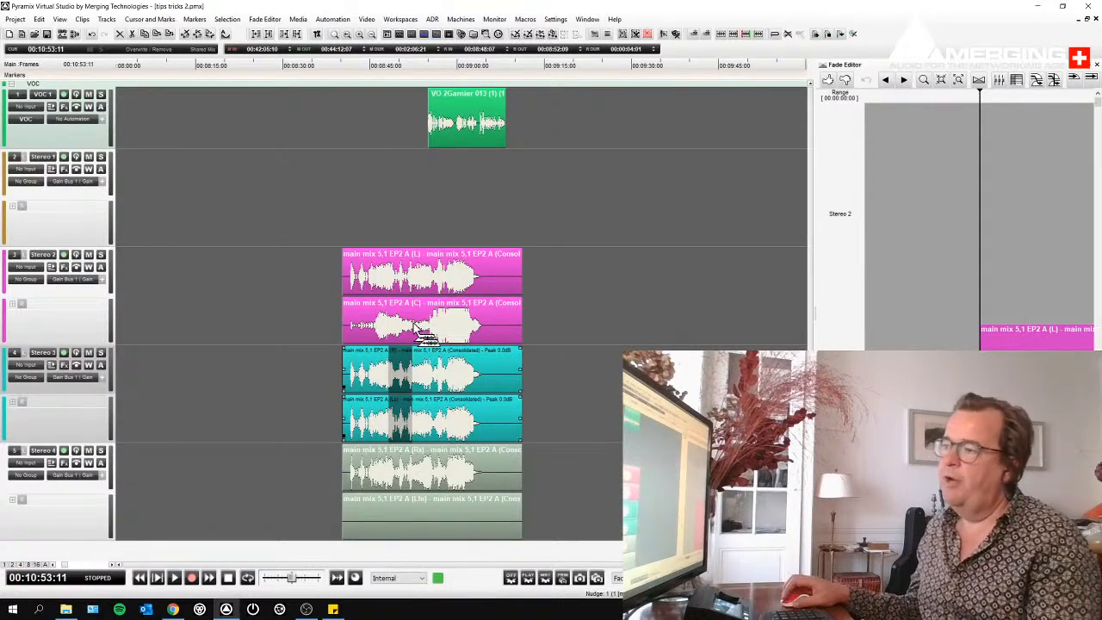
pyautogui.moveTo(403, 354); pyautogui.dragTo(591, 353)
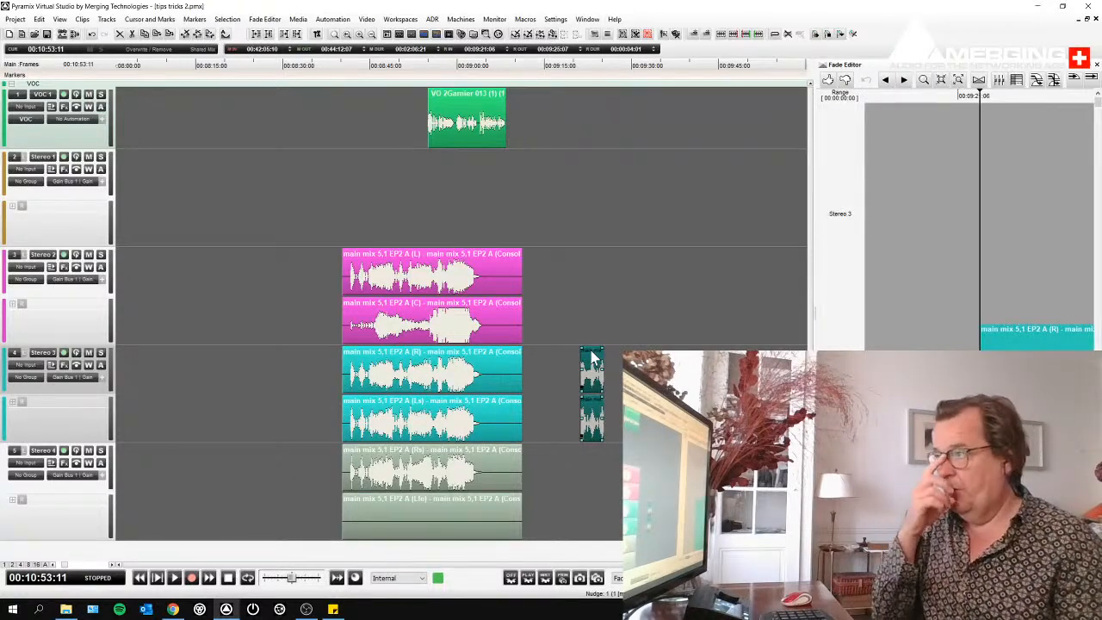
pyautogui.press('Delete')
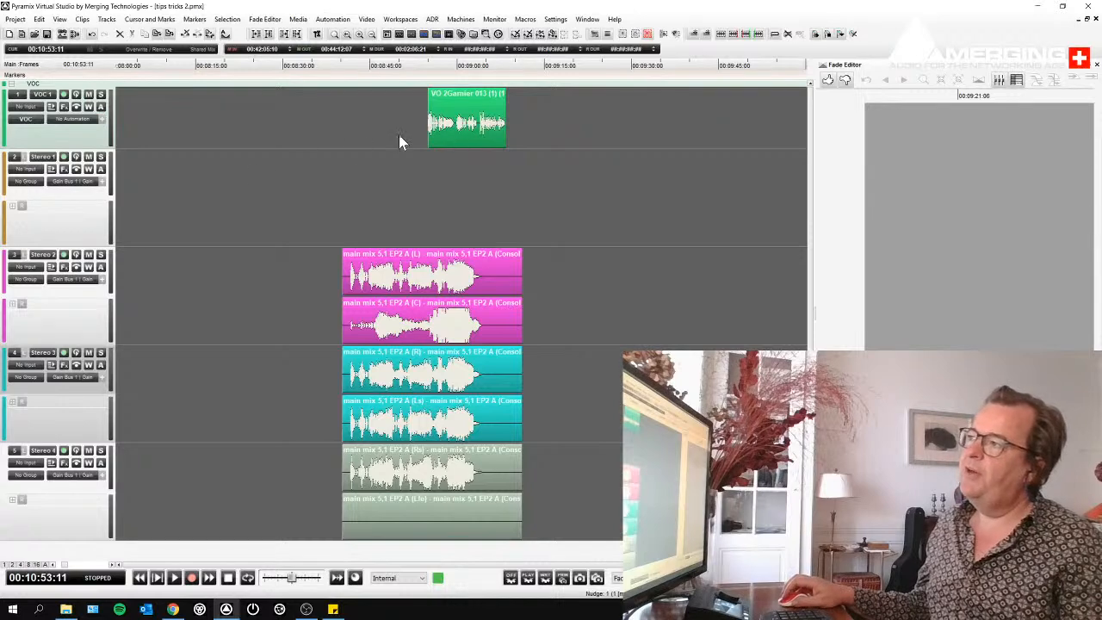
# - Select the VO clip, move its range selection down to Stereo 3, and extend it over both Stereo 3 clips
pyautogui.click(457, 138)
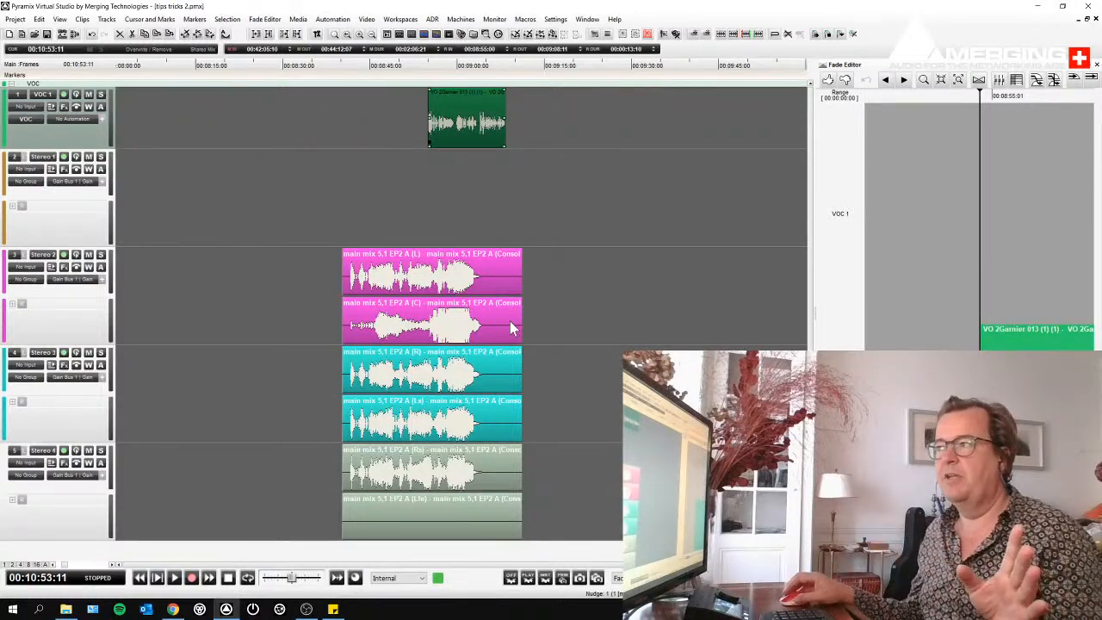
pyautogui.click(600, 258)
pyautogui.click(478, 124)
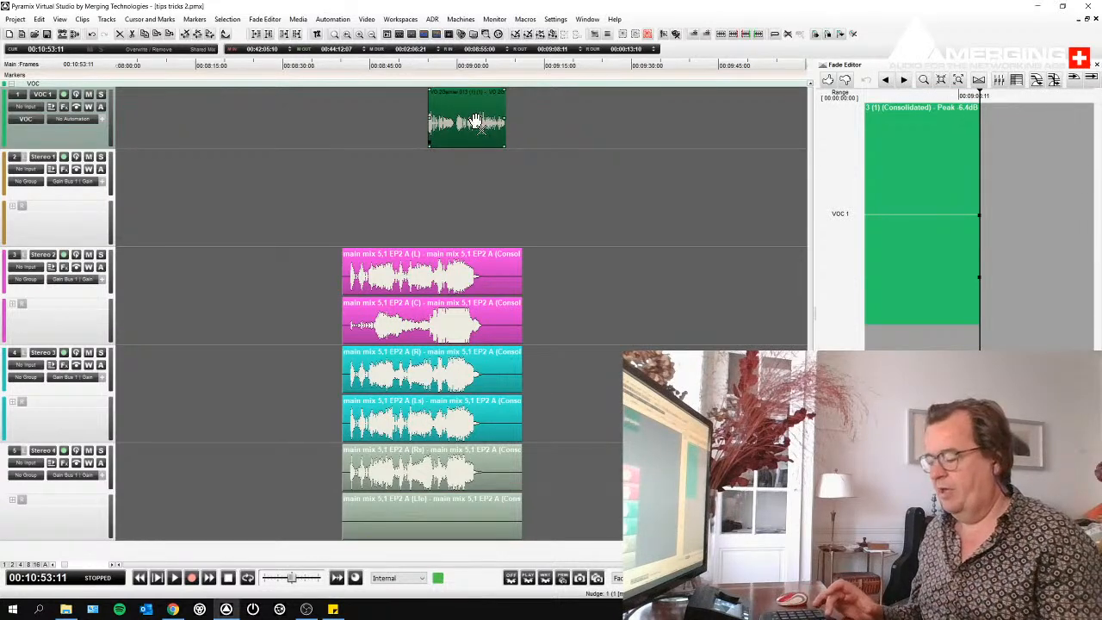
pyautogui.press('Down')
pyautogui.press('Down')
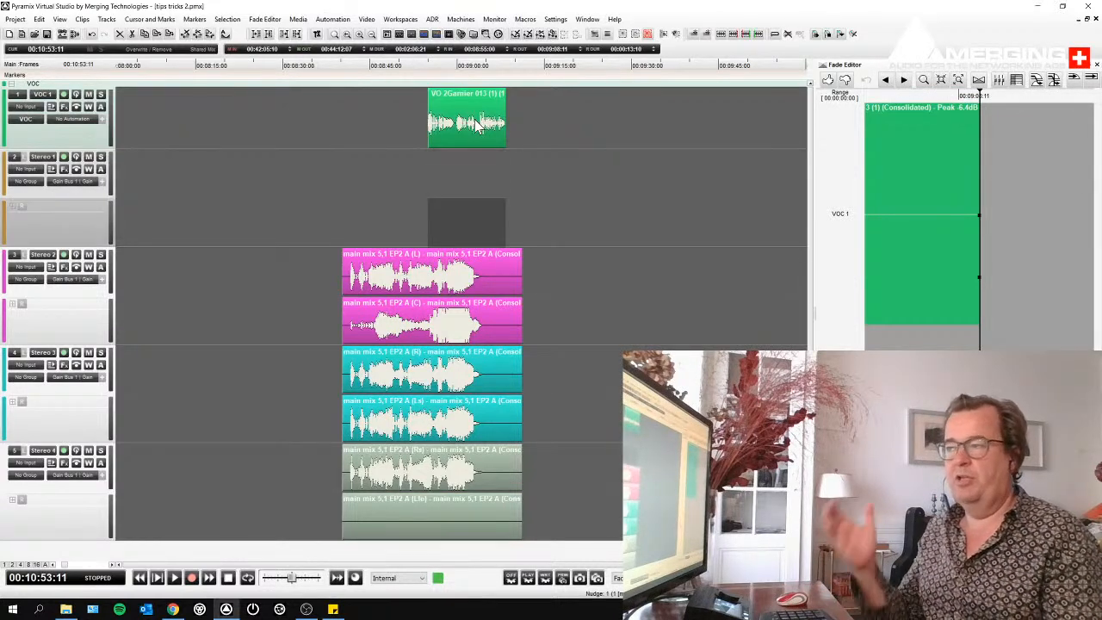
pyautogui.press('Down')
pyautogui.press('Down')
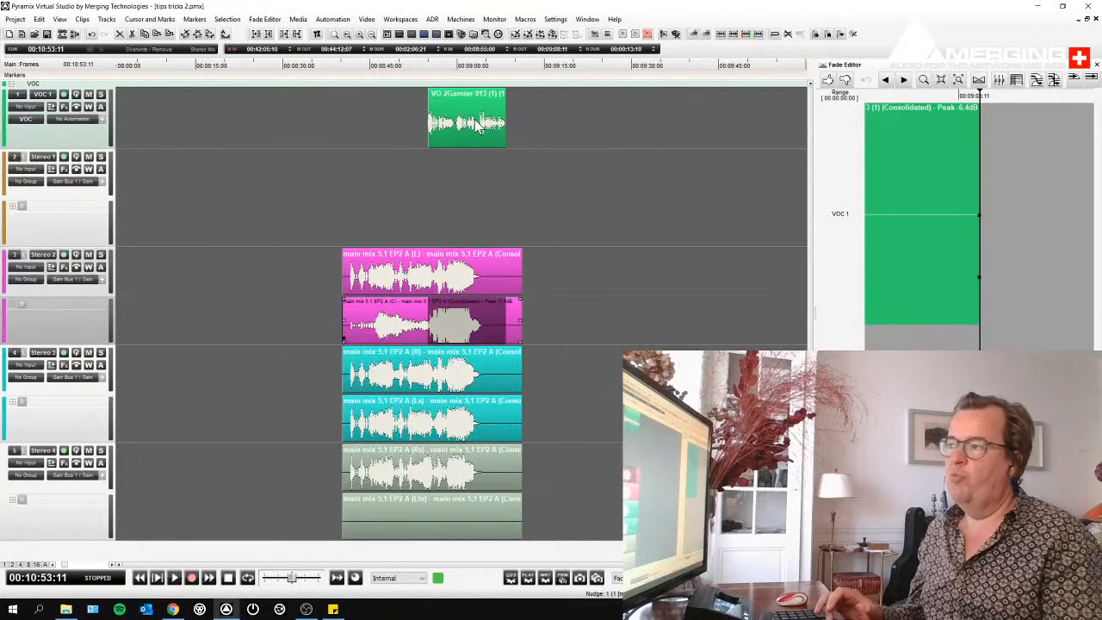
pyautogui.press('Down')
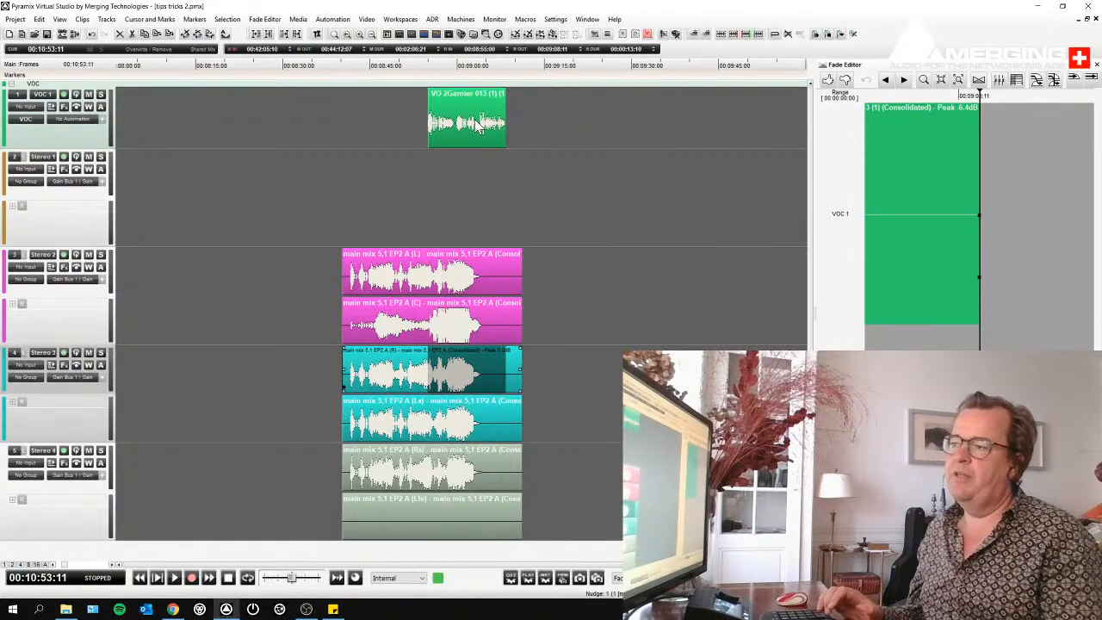
pyautogui.press('Down')
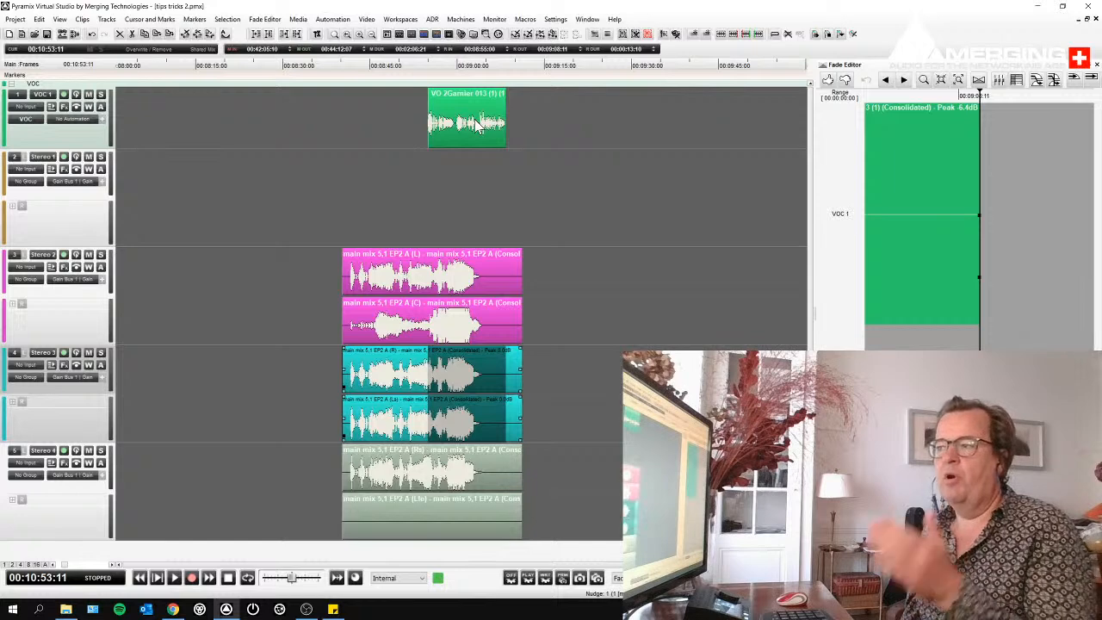
# - Delete the selected range from both Stereo 3 clips and undo the deletion
pyautogui.press('Delete')
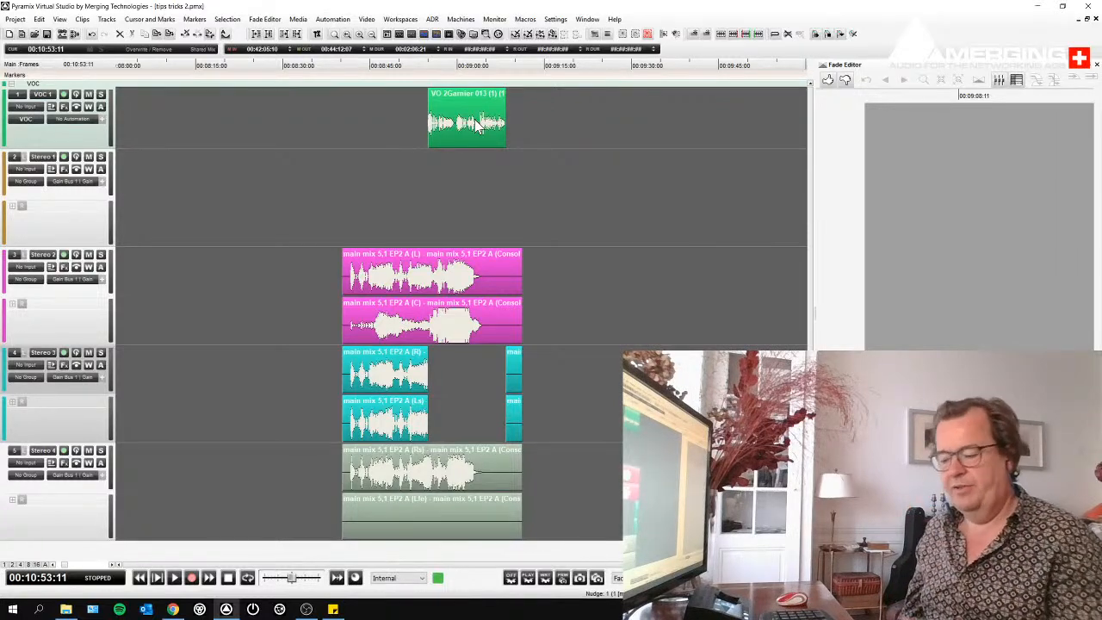
pyautogui.hotkey('ctrl', 'z')
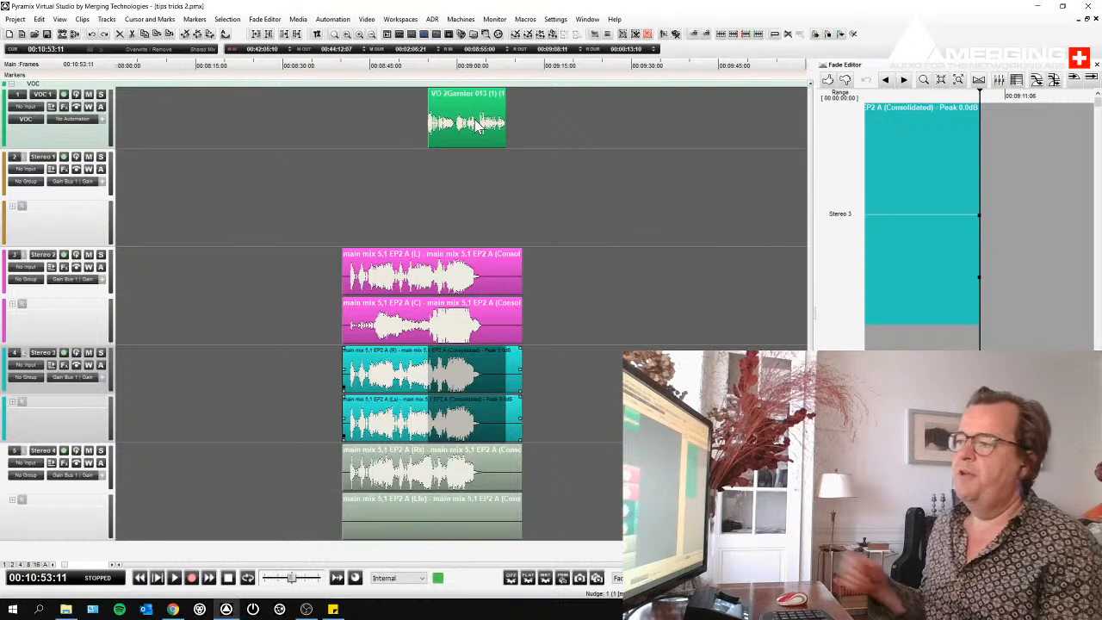
# - Show the clip envelopes on Stereo 3 and punch the envelope over the selected range at -12 dB
pyautogui.click(88, 365)
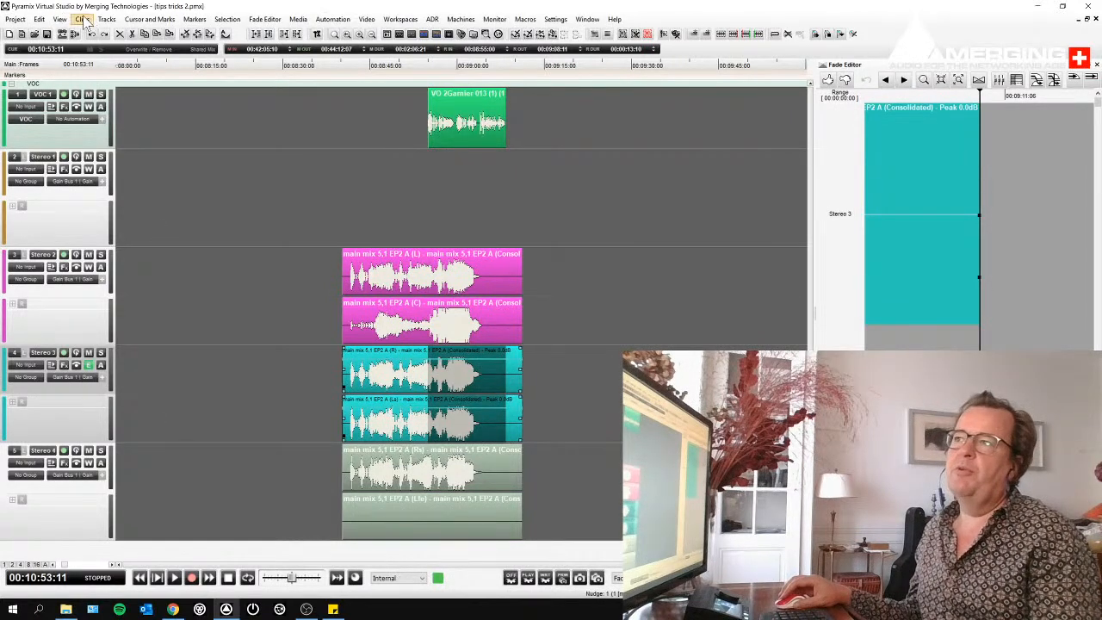
pyautogui.click(82, 19)
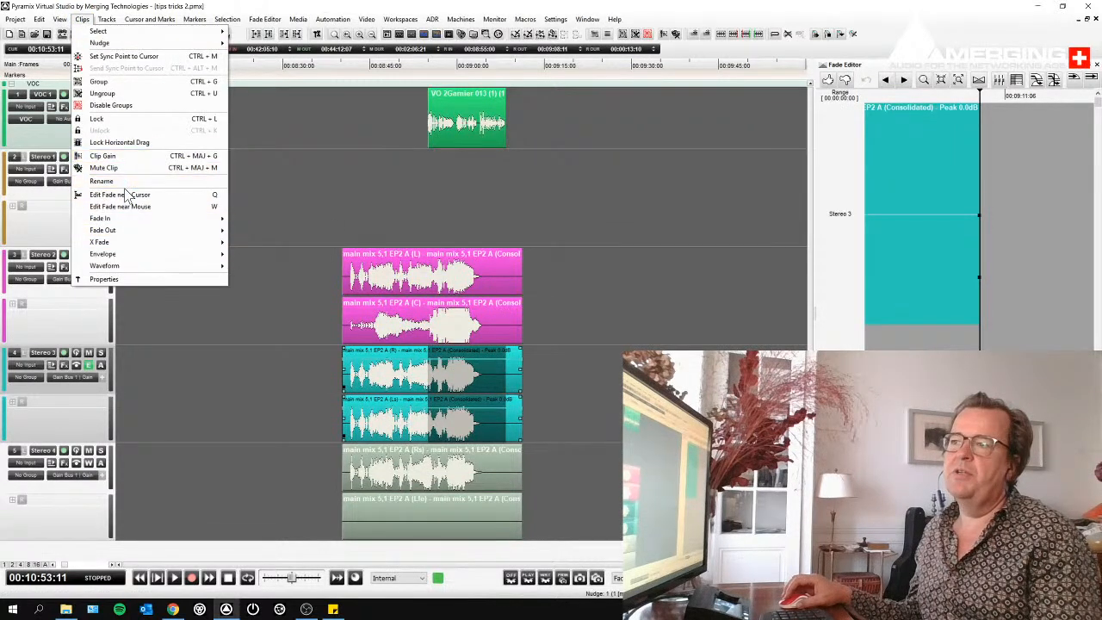
pyautogui.moveTo(130, 257)
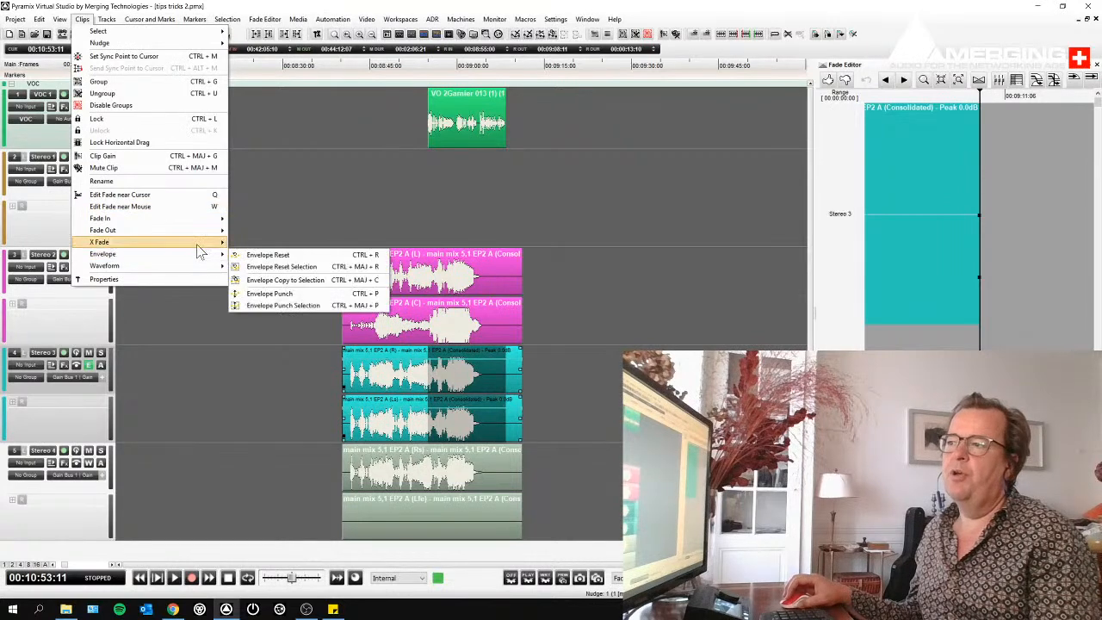
pyautogui.click(263, 306)
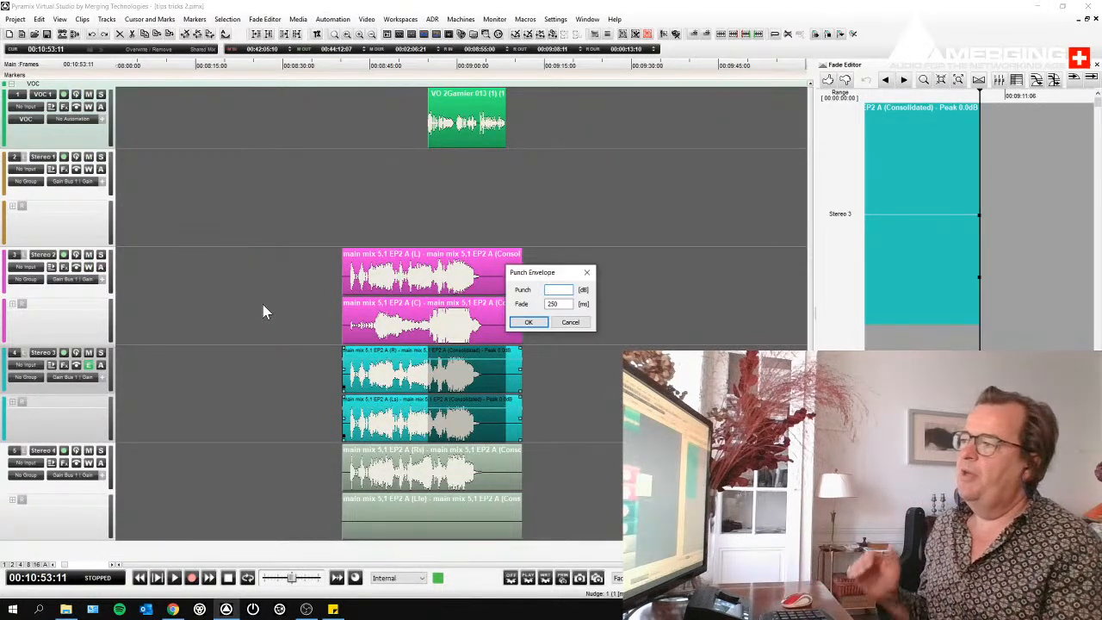
pyautogui.write('-')
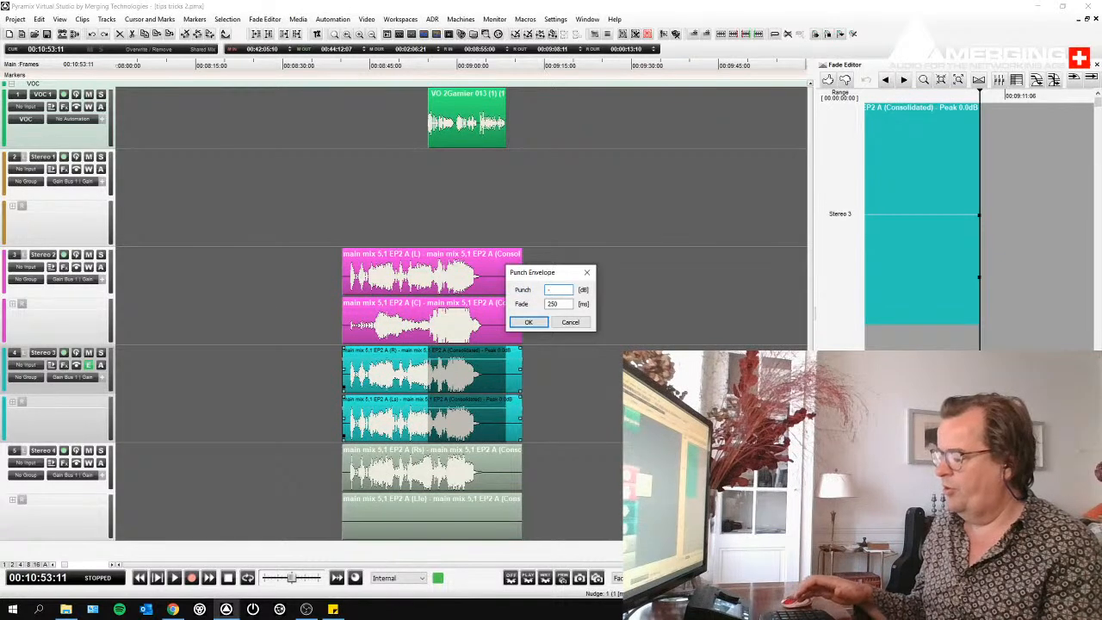
pyautogui.write('12')
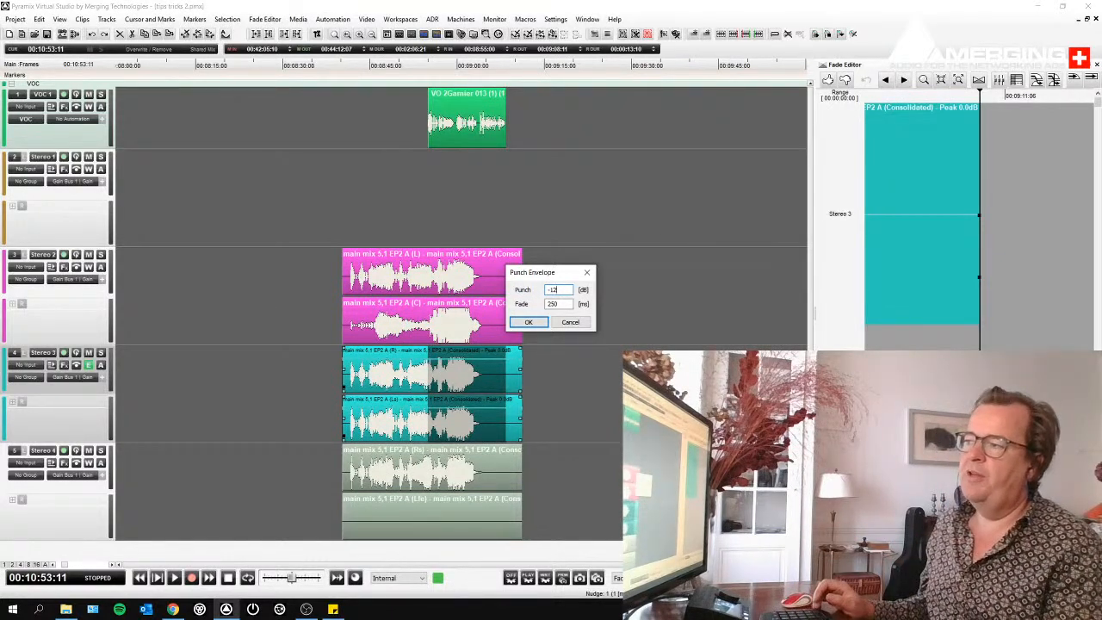
pyautogui.press('Return')
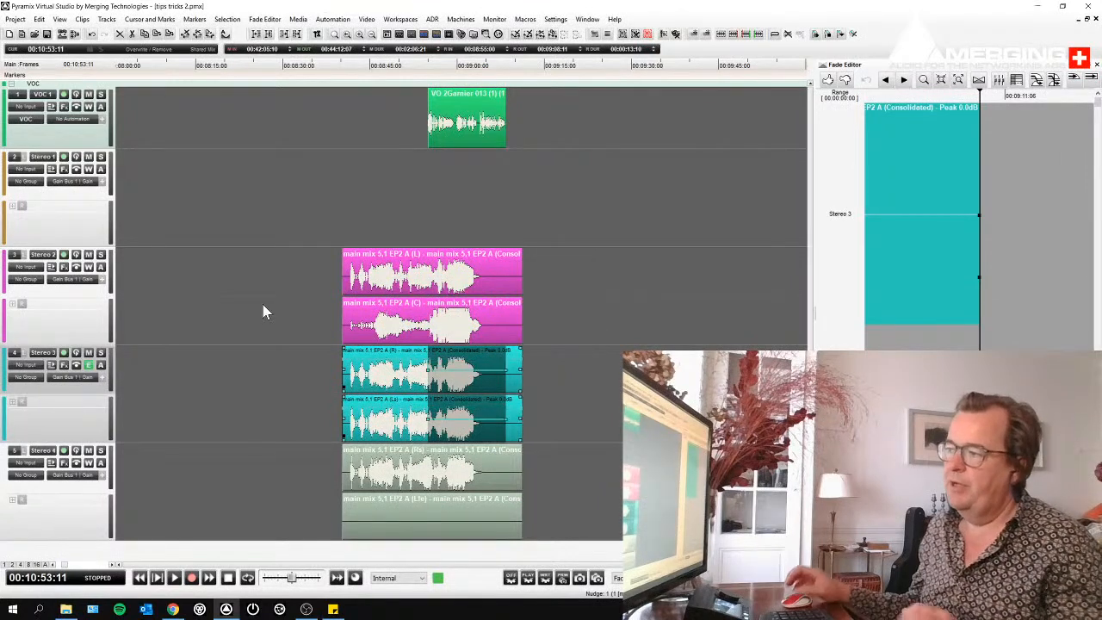
# - Examine the envelope ramp at the start of the punched range on the Stereo 3 clips
pyautogui.moveTo(397, 395); pyautogui.dragTo(457, 408)
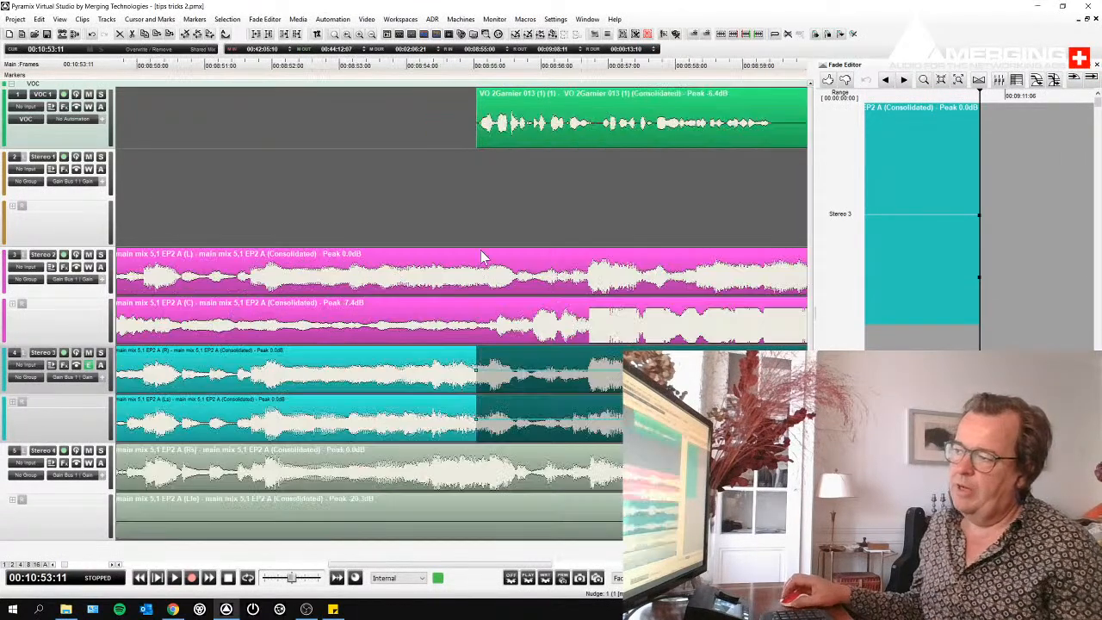
pyautogui.click(487, 214)
pyautogui.click(438, 378)
pyautogui.click(439, 383)
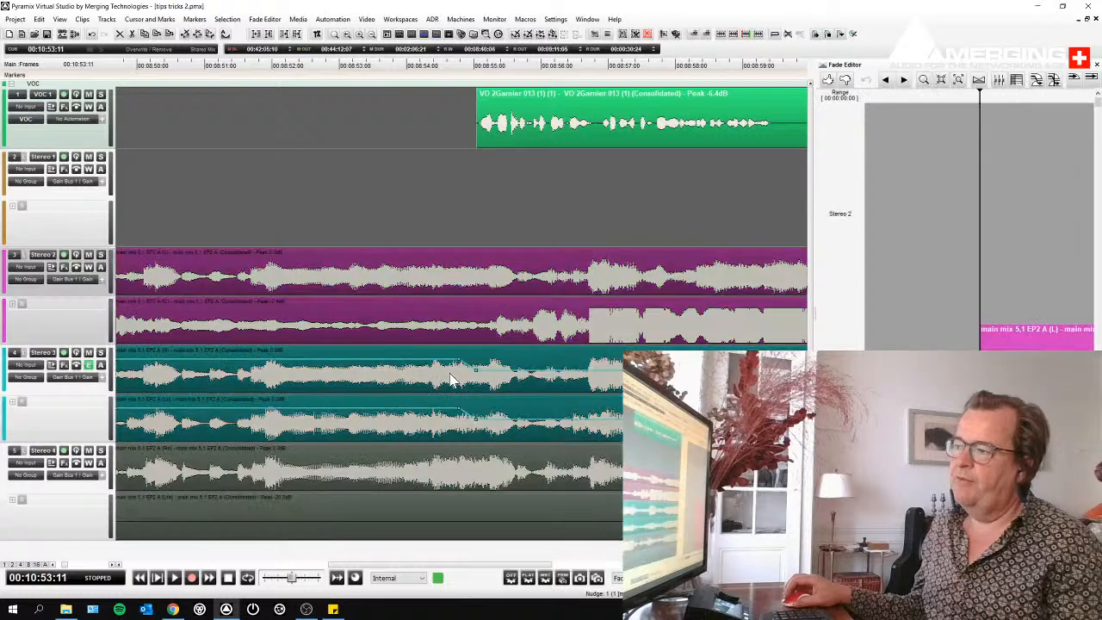
pyautogui.scroll(-3, 479, 372)
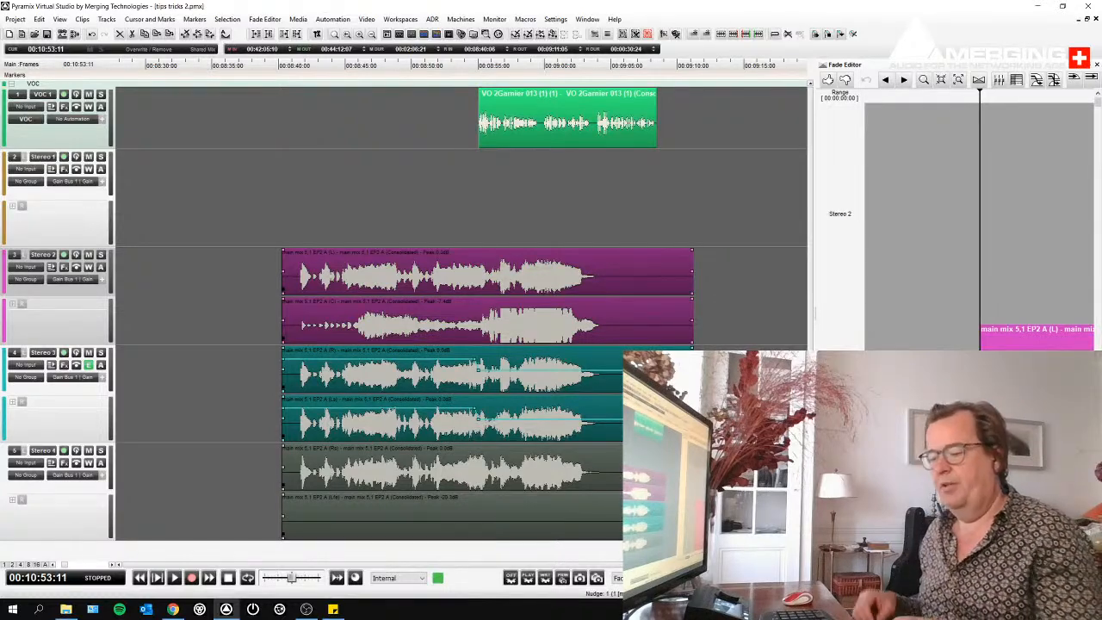
# - Show the clip envelopes on all tracks
pyautogui.click(89, 366)
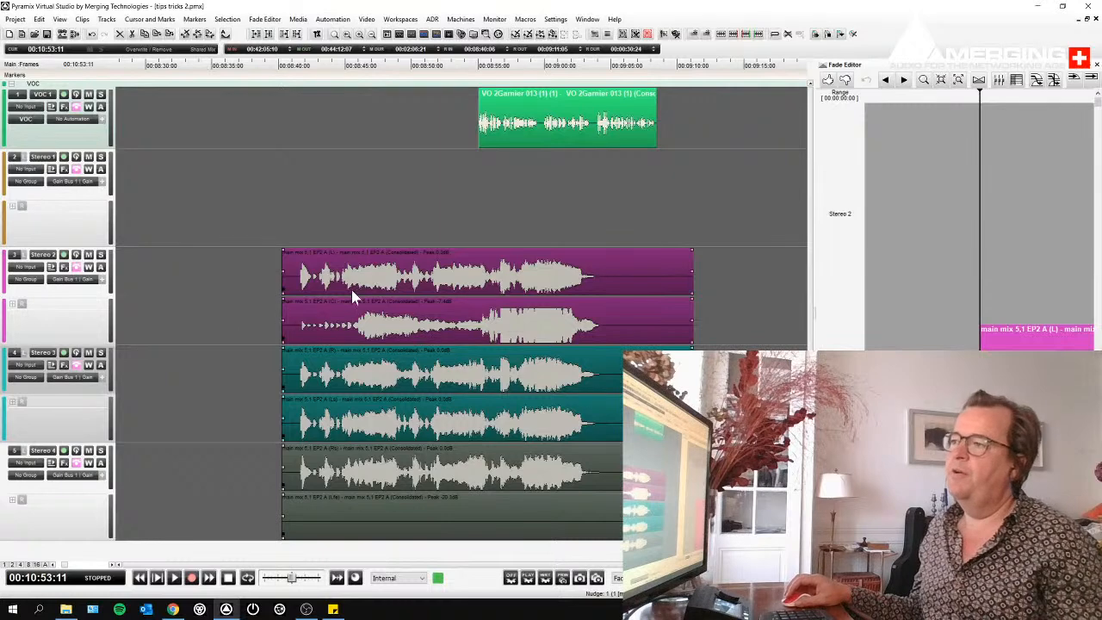
pyautogui.click(387, 196)
pyautogui.click(508, 127)
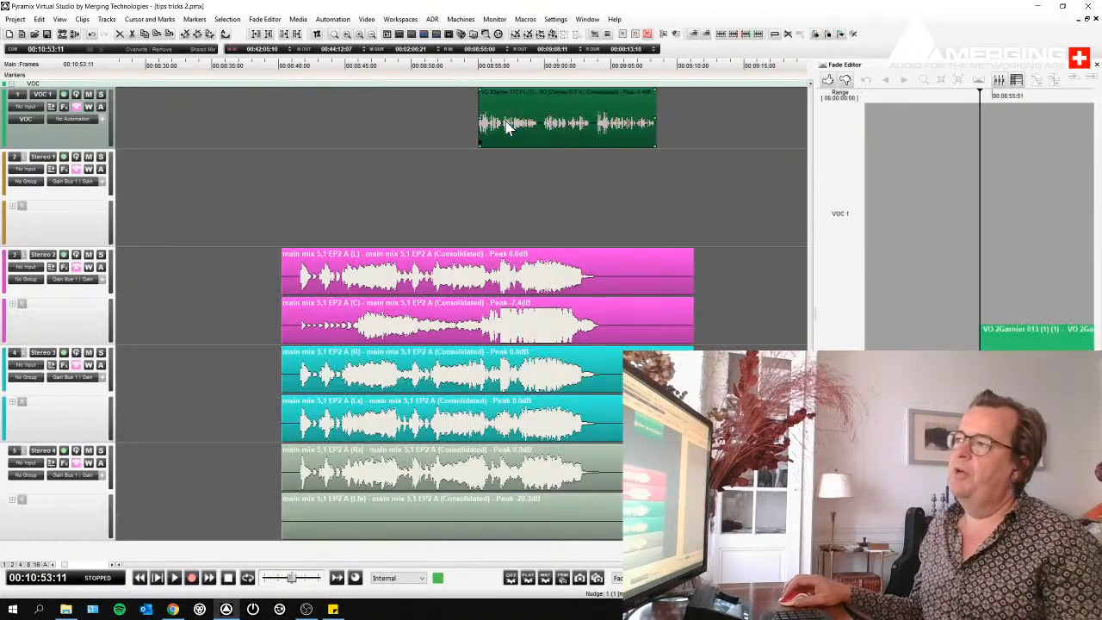
pyautogui.click(81, 370)
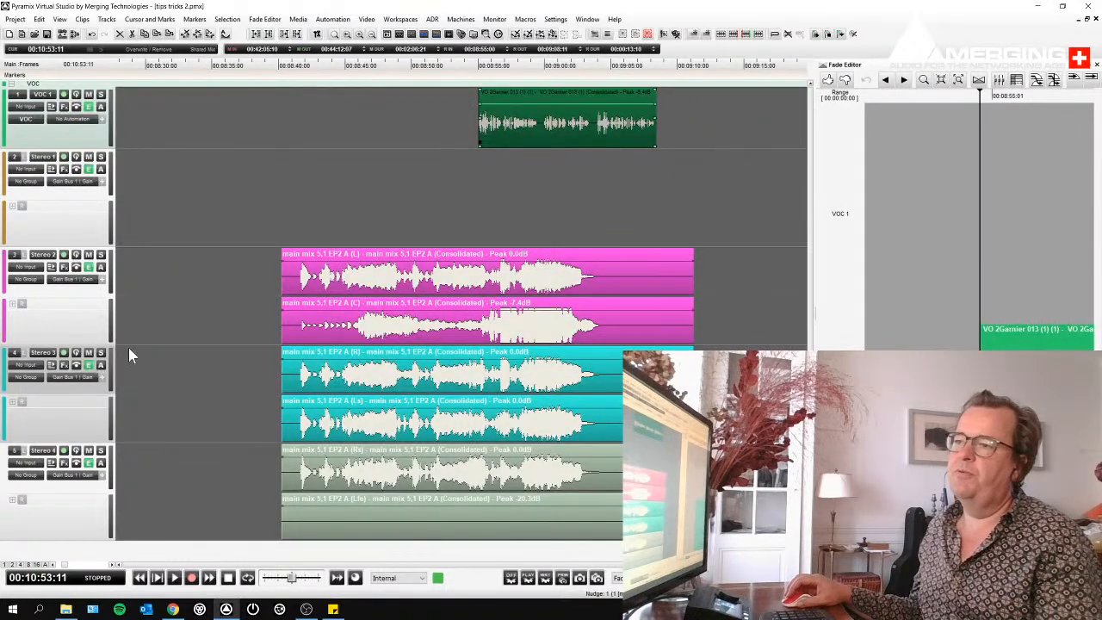
# - Select the VO clip, move its range selection down to Stereo 2, and extend it through both Stereo 4 clips
pyautogui.click(508, 127)
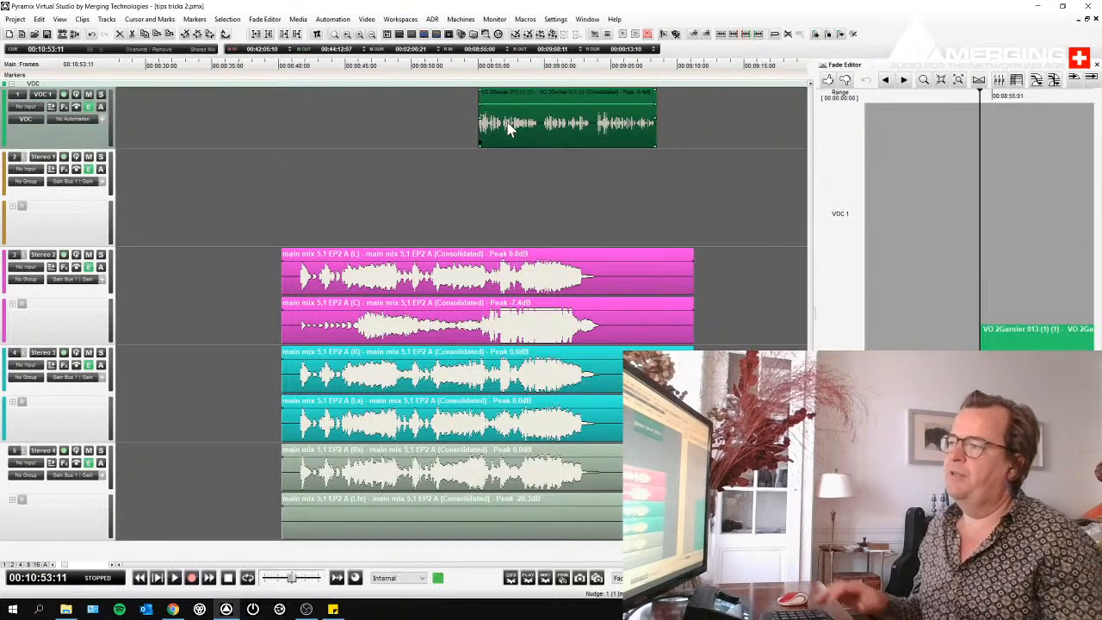
pyautogui.press('Down')
pyautogui.press('Down')
pyautogui.press('Down')
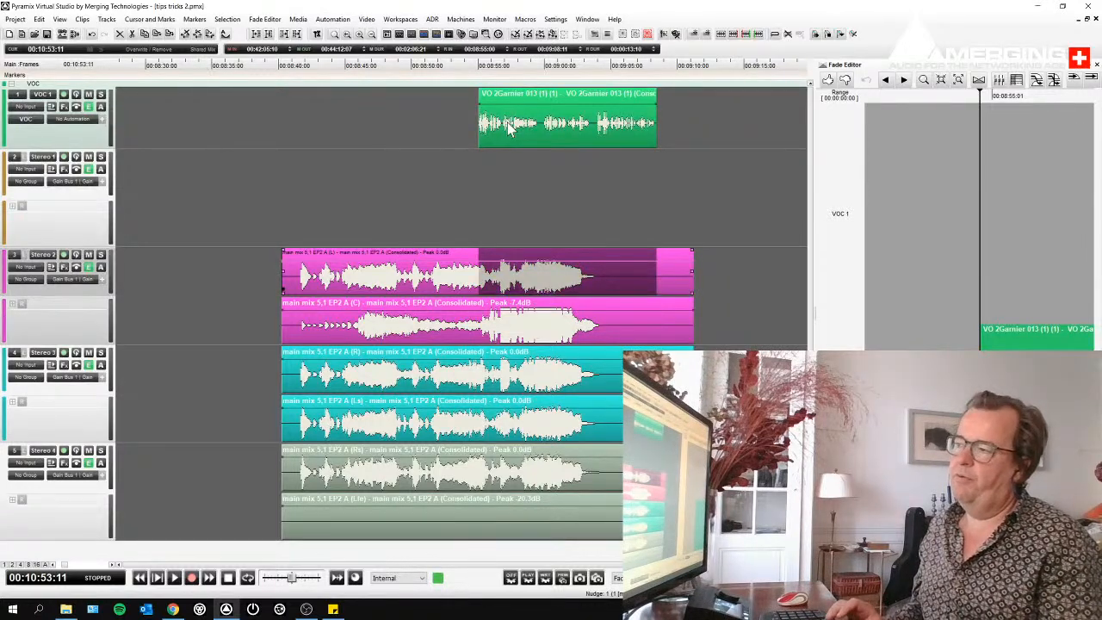
pyautogui.hotkey('shift', 'Down')
pyautogui.hotkey('shift', 'Down')
pyautogui.hotkey('shift', 'Down')
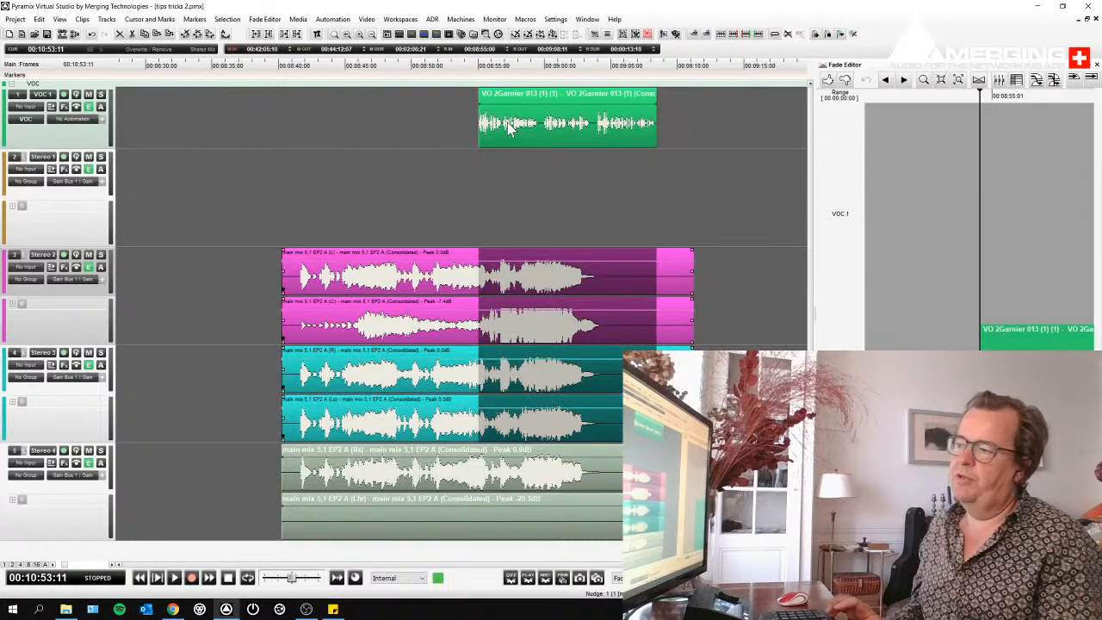
pyautogui.hotkey('shift', 'Down')
pyautogui.hotkey('shift', 'Down')
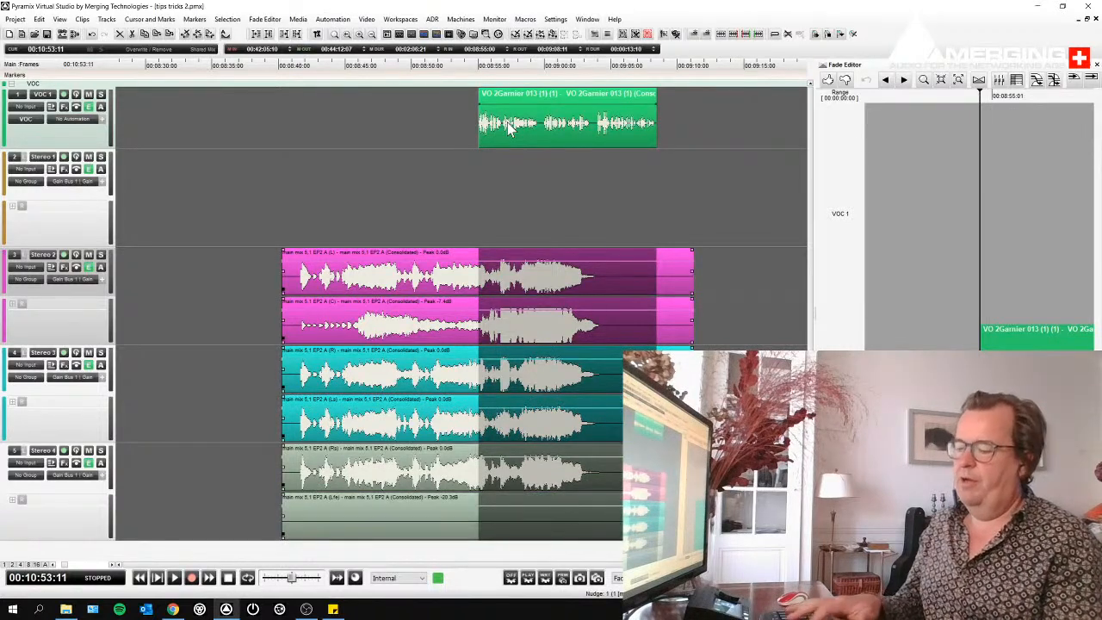
# - Punch the envelope of all the main mix clips over the selected range at -15 dB
pyautogui.write('p')
pyautogui.write('-15')
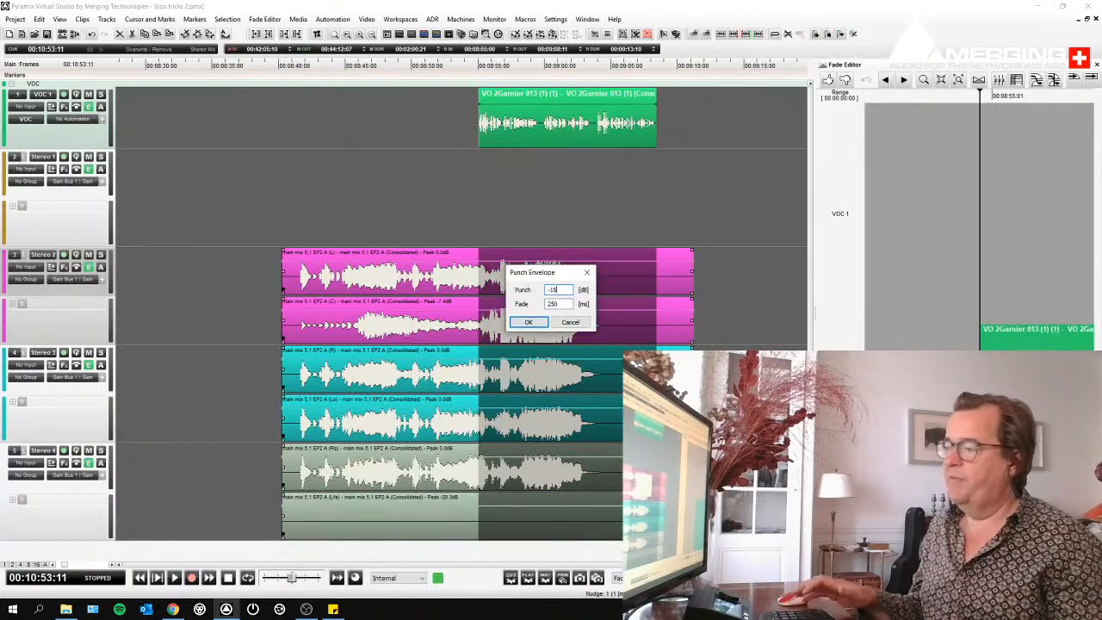
pyautogui.press('Return')
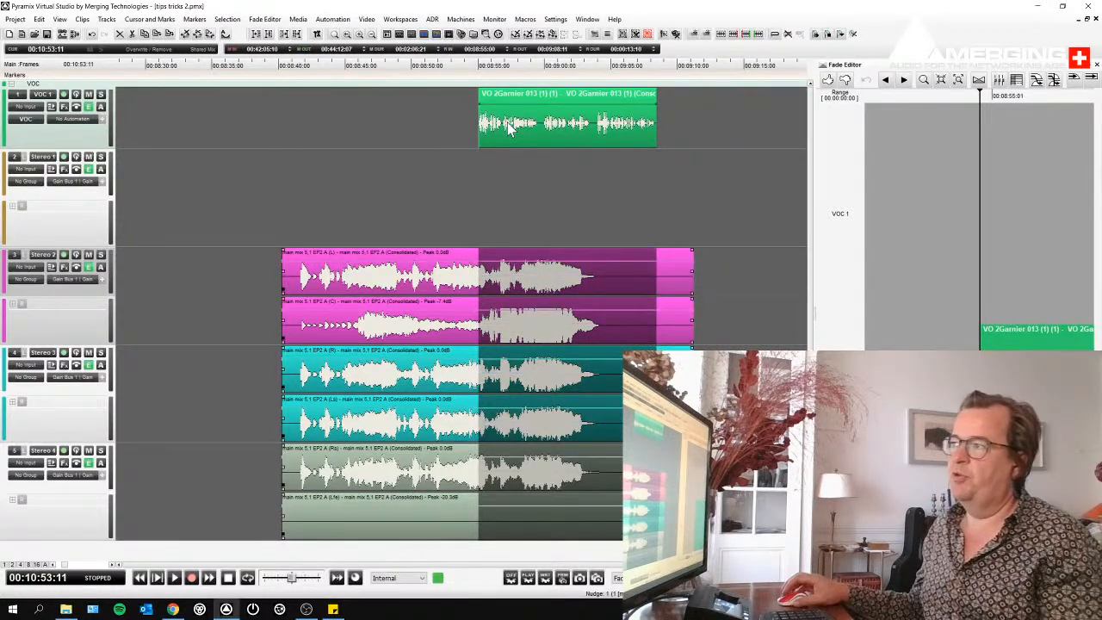
# - Reselect the VO clip, move its range selection down to Stereo 4, and extend it over both Stereo 4 clips
pyautogui.click(516, 129)
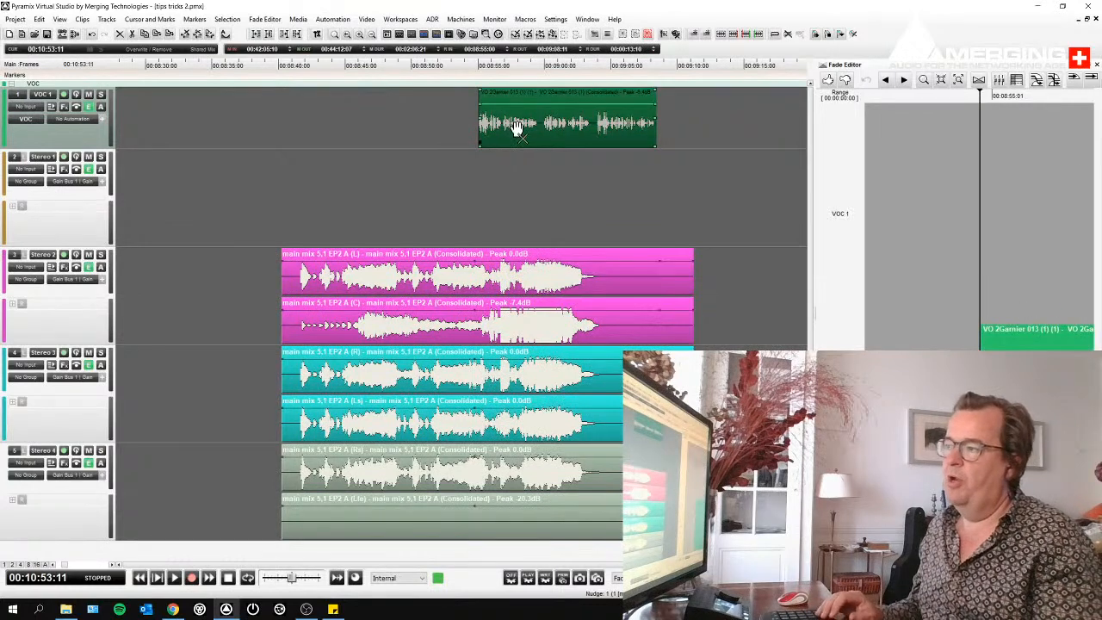
pyautogui.press('Down')
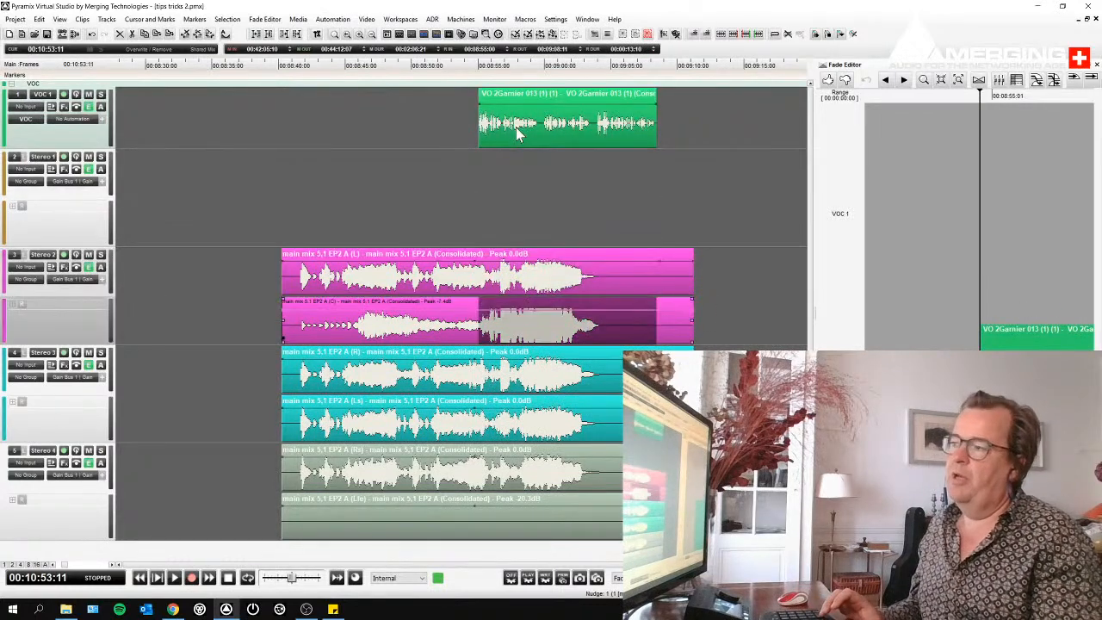
pyautogui.press('Down')
pyautogui.press('Down')
pyautogui.press('Down')
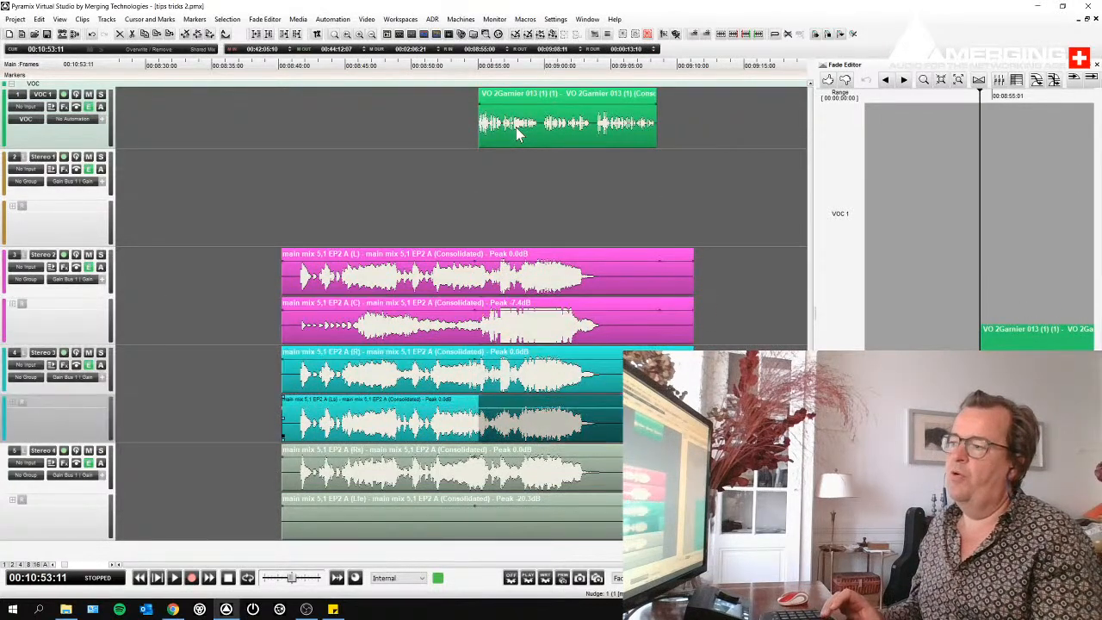
pyautogui.hotkey('shift', 'Down')
# - Apply a negative envelope punch to the selected range of both Stereo 4 clips
pyautogui.write('p')
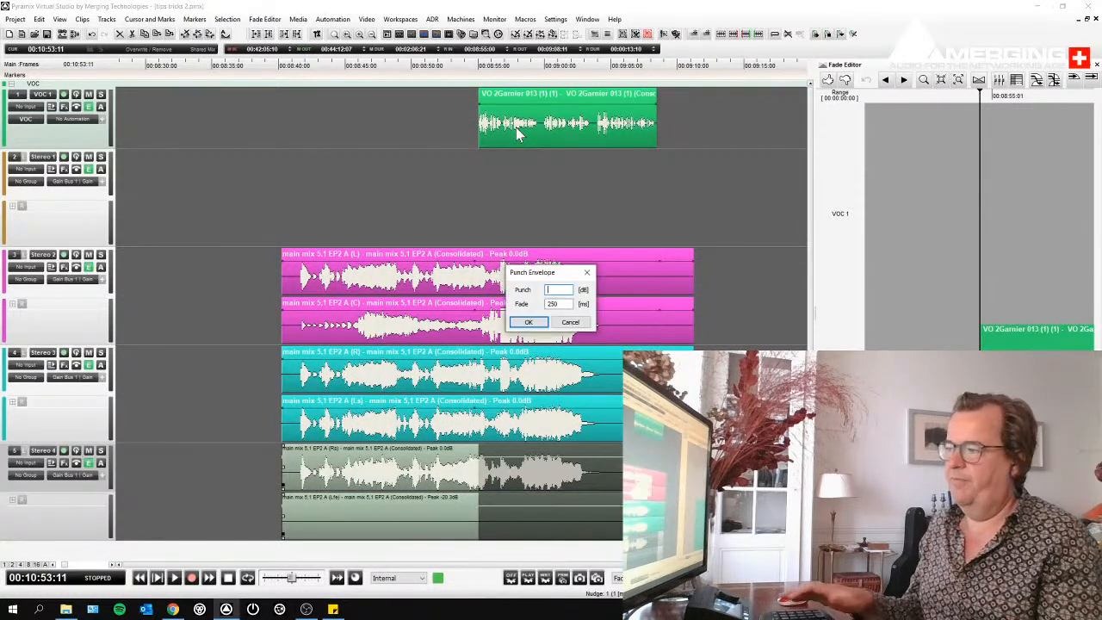
pyautogui.write('-15')
pyautogui.press('Return')
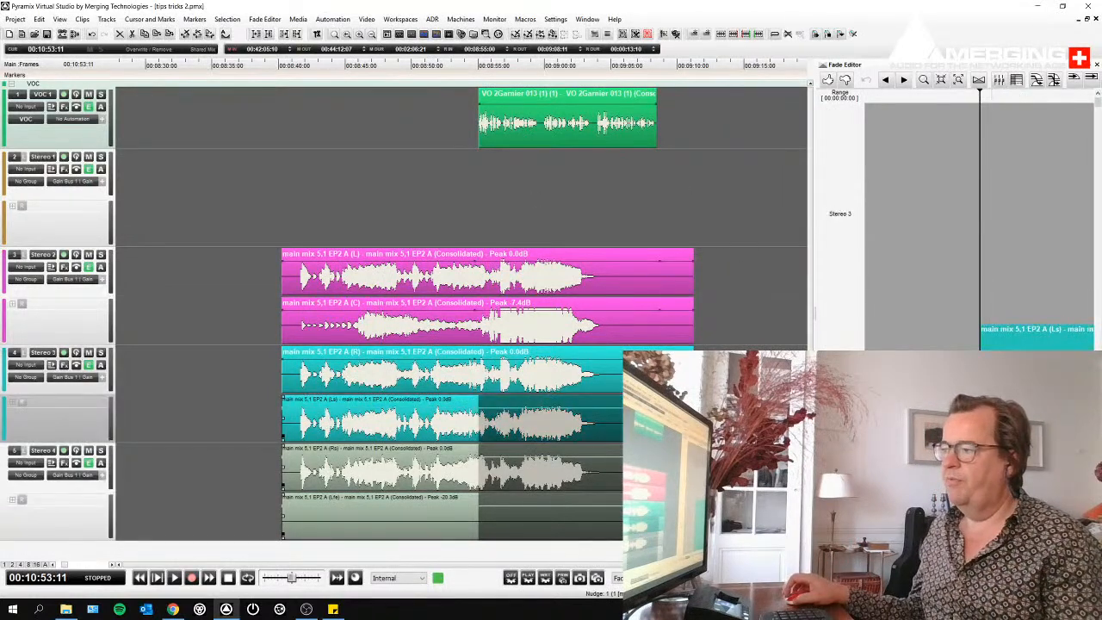
# - Check that the main mix clips select together as a group and clear the selection
pyautogui.hotkey('ctrl', 'a')
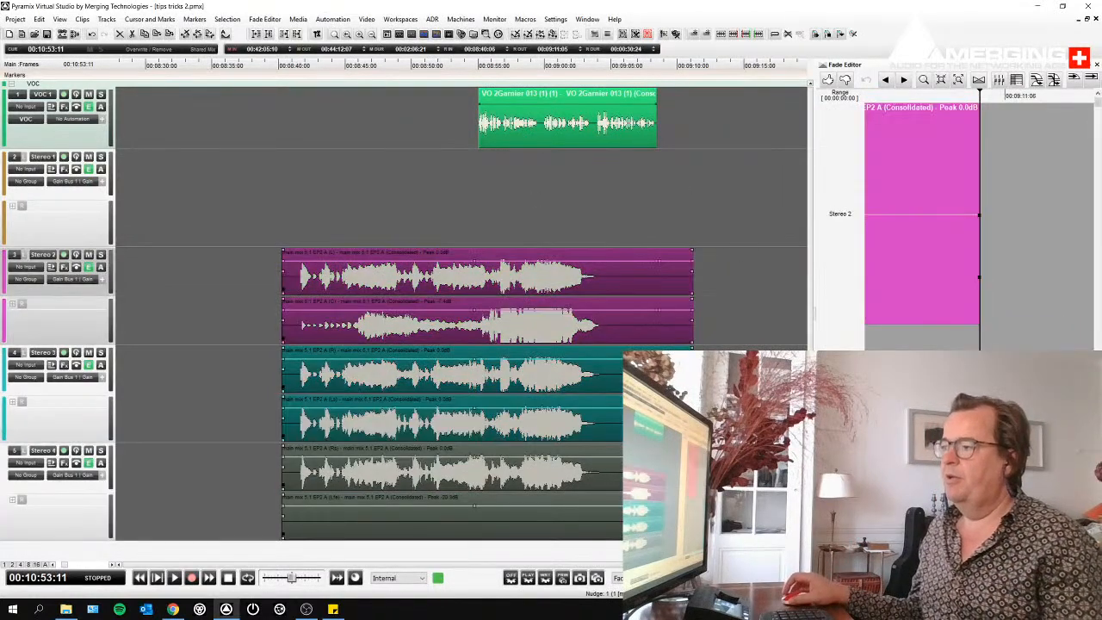
pyautogui.click(627, 229)
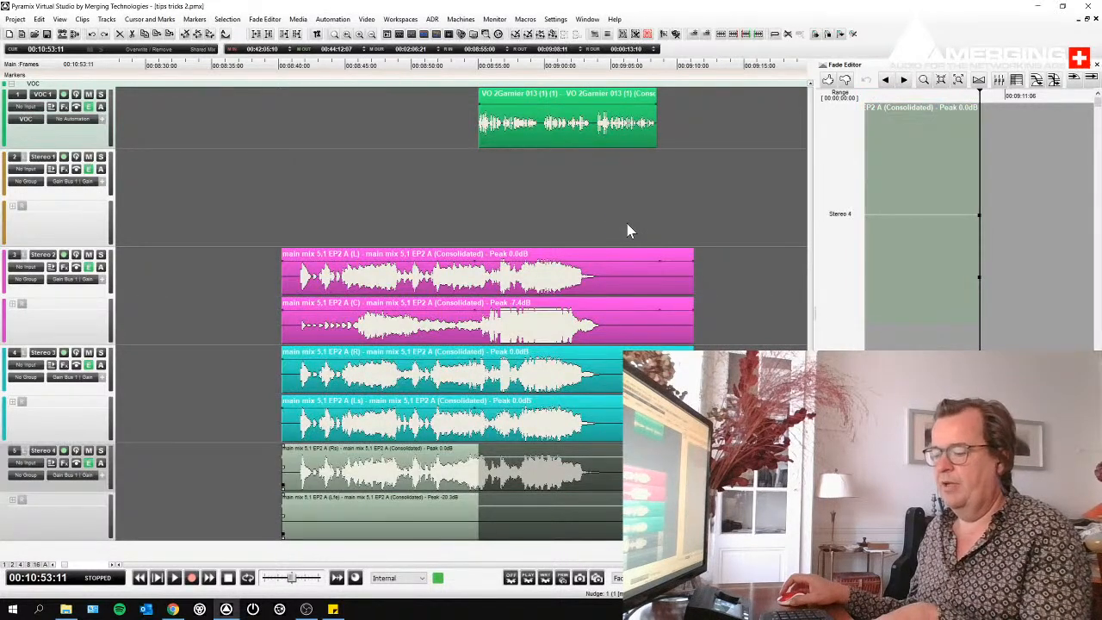
pyautogui.click(573, 284)
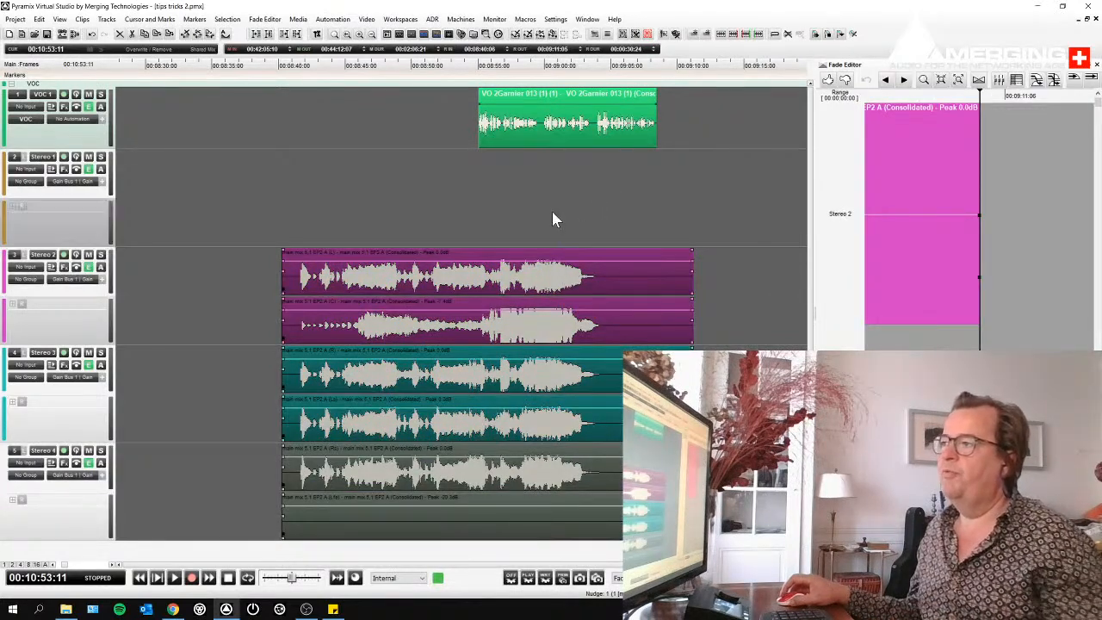
pyautogui.click(552, 211)
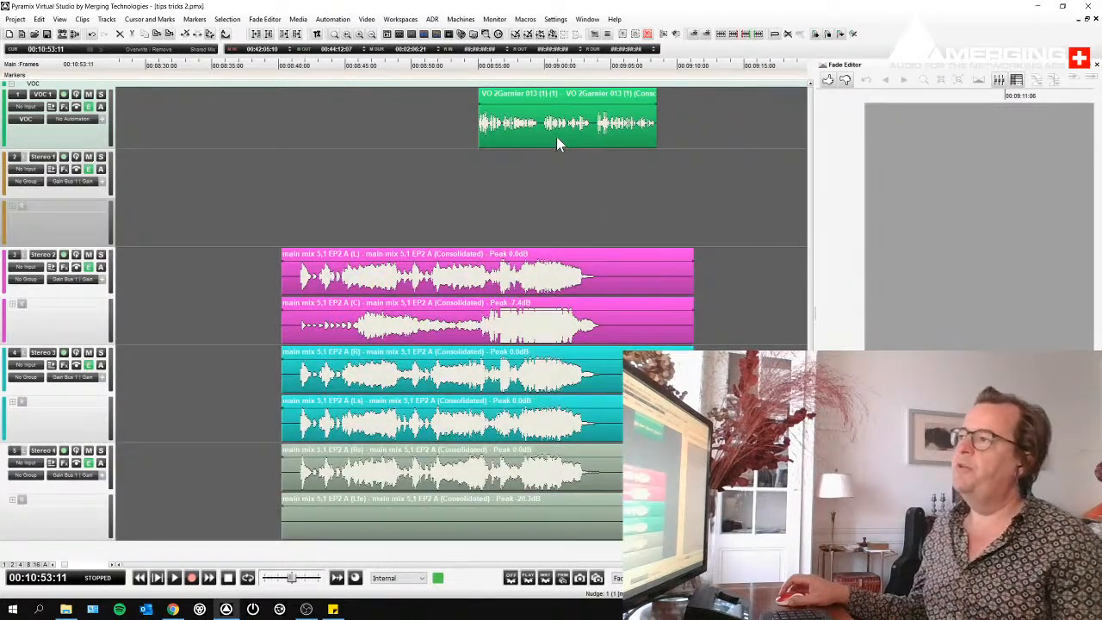
# - Select a range of about 4 seconds in the middle of the VO clip and move it down to Stereo 1's lower channel
pyautogui.click(480, 134)
pyautogui.click(516, 221)
pyautogui.moveTo(543, 127); pyautogui.dragTo(595, 135)
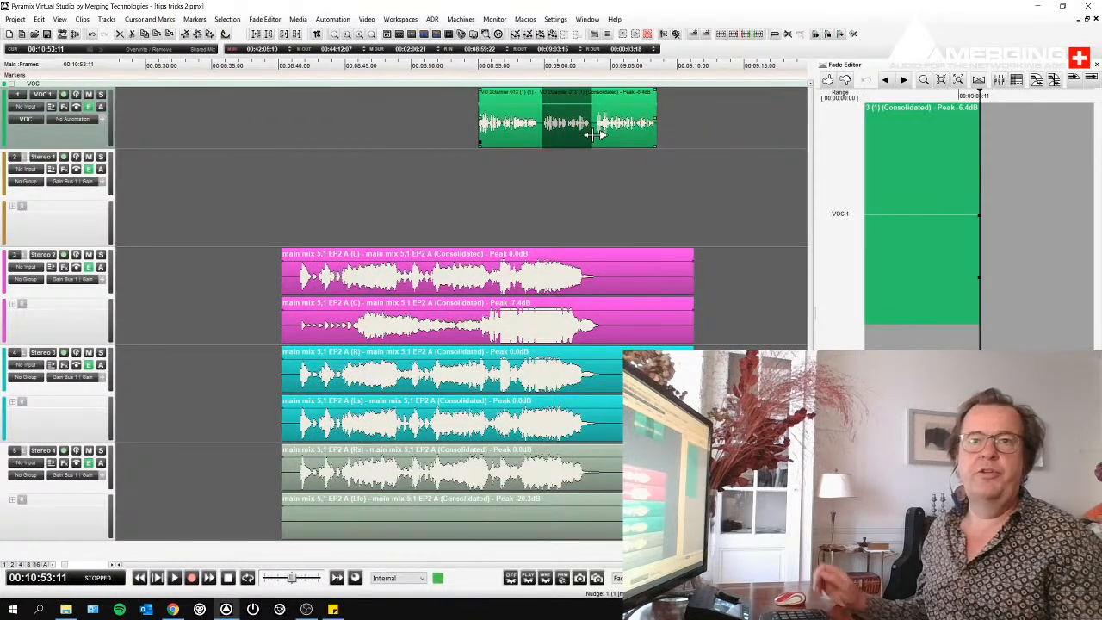
pyautogui.press('Down')
pyautogui.press('Down')
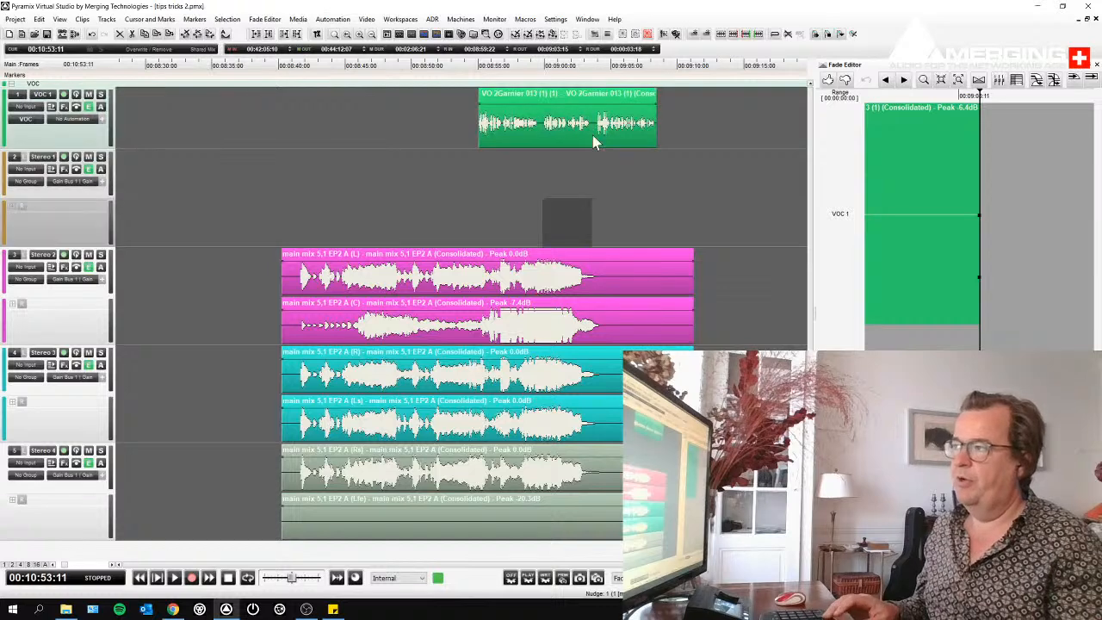
pyautogui.press('Down')
pyautogui.press('Down')
pyautogui.press('Down')
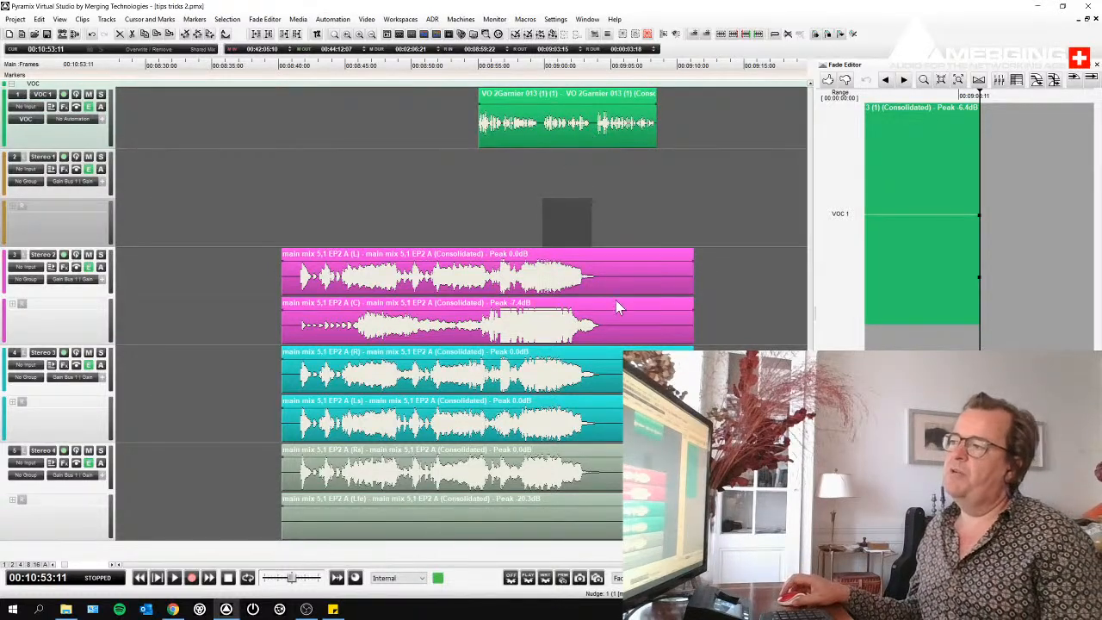
# - Move the range selection down to Stereo 3's upper clip and back up to Stereo 2's lower clip
pyautogui.press('Down')
pyautogui.press('Down')
pyautogui.press('Down')
pyautogui.press('Down')
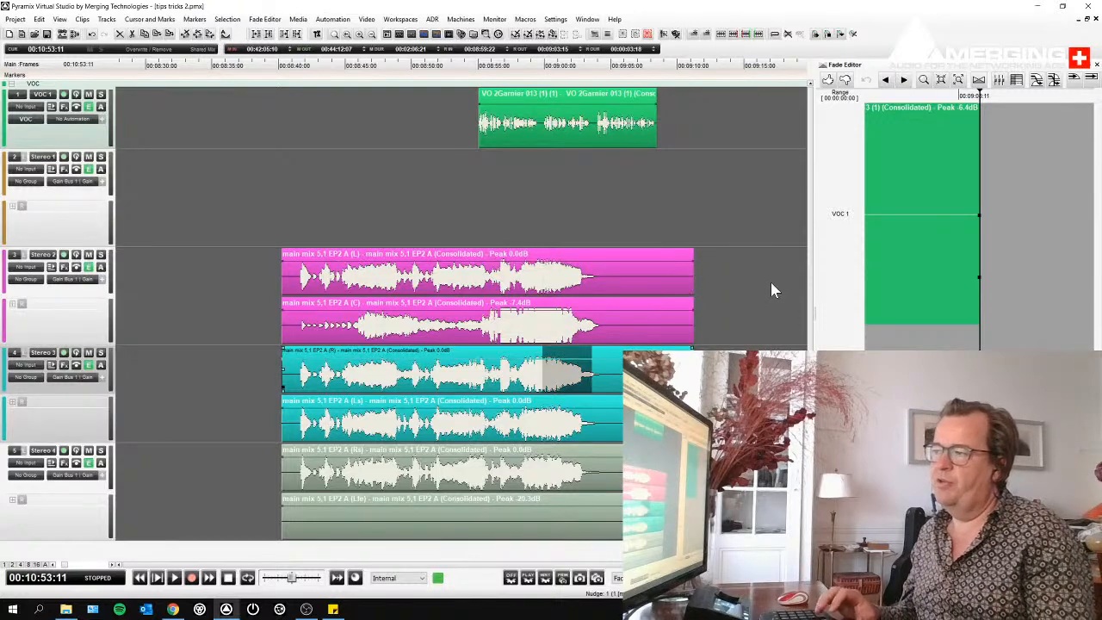
pyautogui.press('Up')
pyautogui.press('Up')
pyautogui.press('Up')
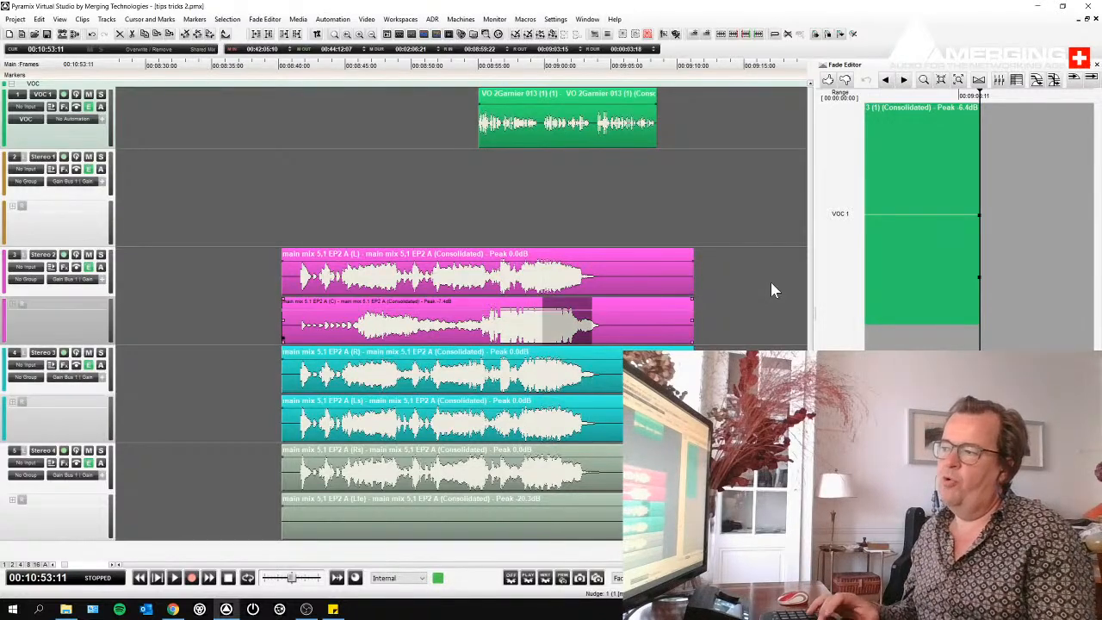
# - Extend the range selection to both Stereo 2 clips, try pasting a copy starting at 00:09:18:07, and undo the paste
pyautogui.hotkey('shift', 'Down')
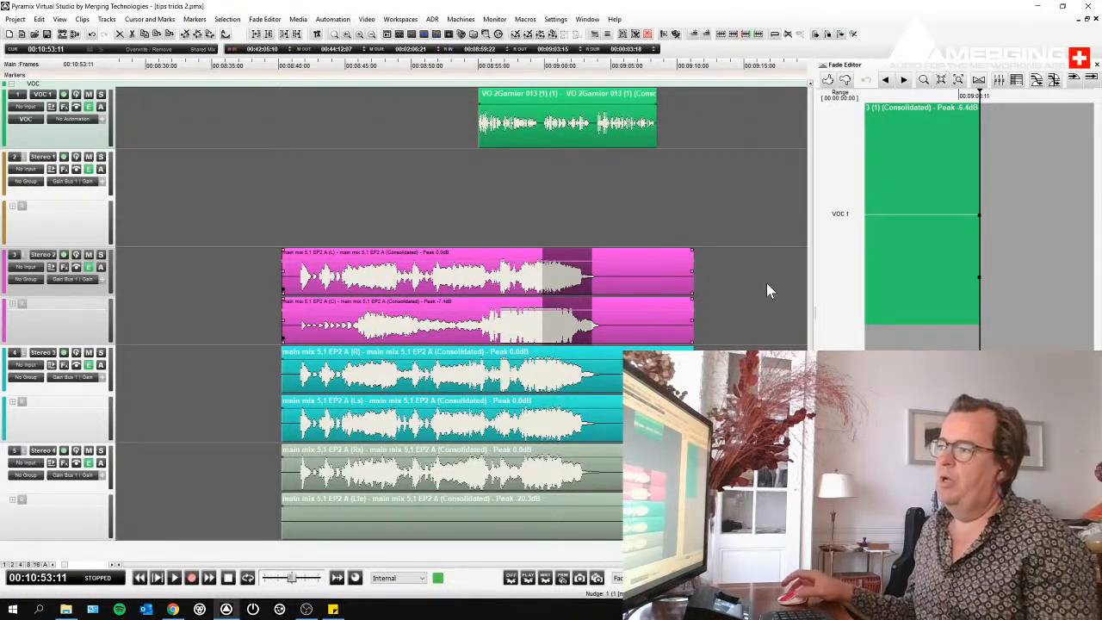
pyautogui.hscroll(2, 718, 219)
pyautogui.click(650, 77)
pyautogui.click(682, 259)
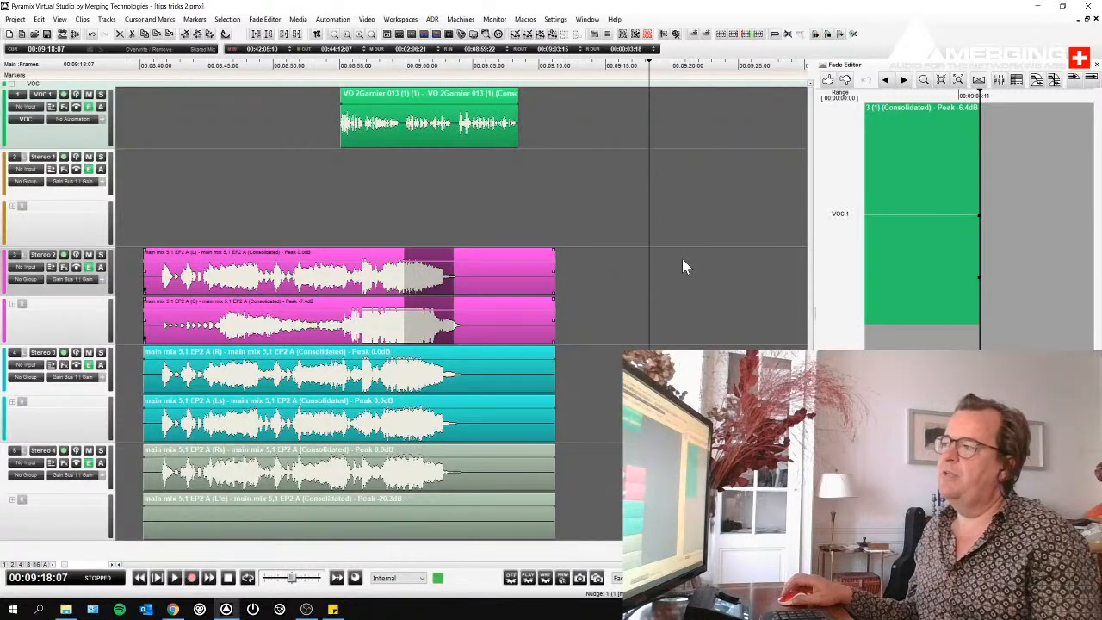
pyautogui.hotkey('ctrl', 'v')
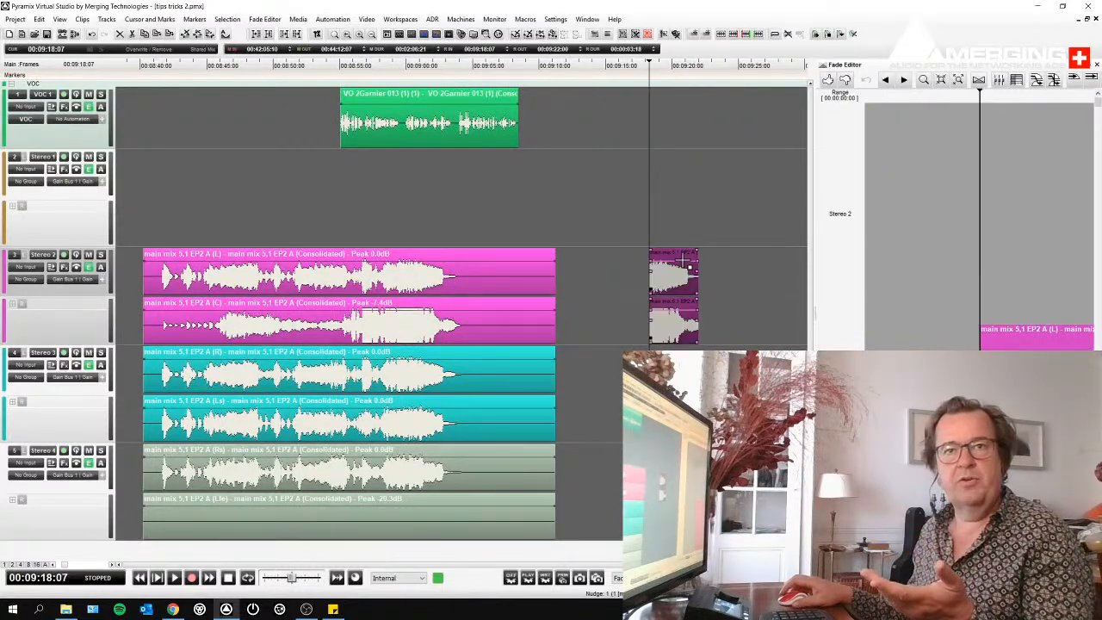
pyautogui.hotkey('ctrl', 'z')
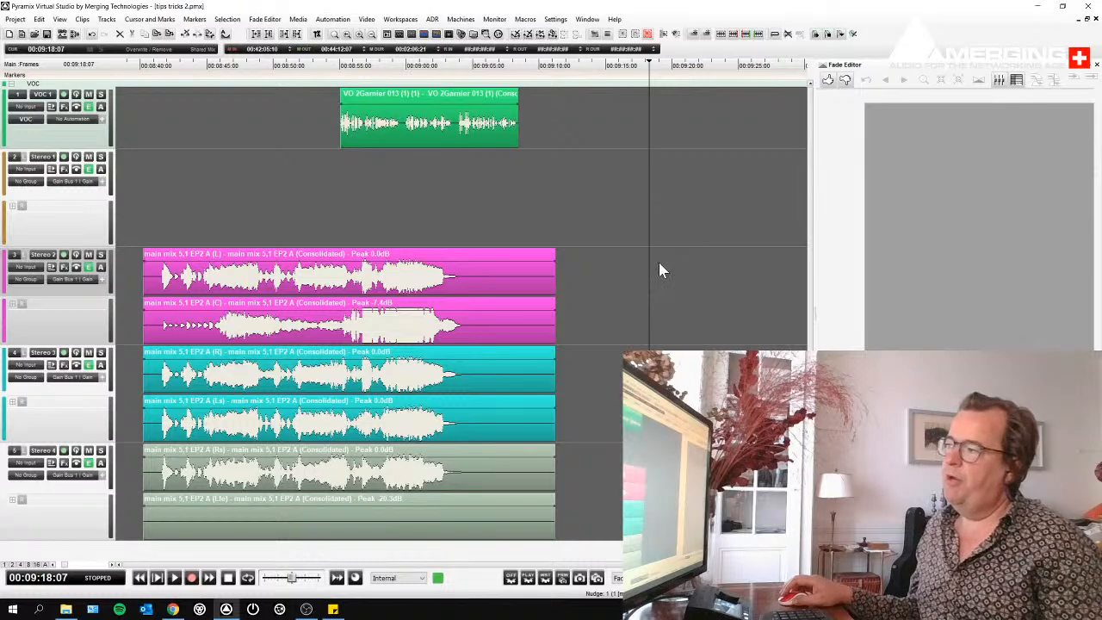
# - Try pasting the copied Stereo 2 section so that it ends at the cursor, and undo the paste
pyautogui.rightClick(659, 269)
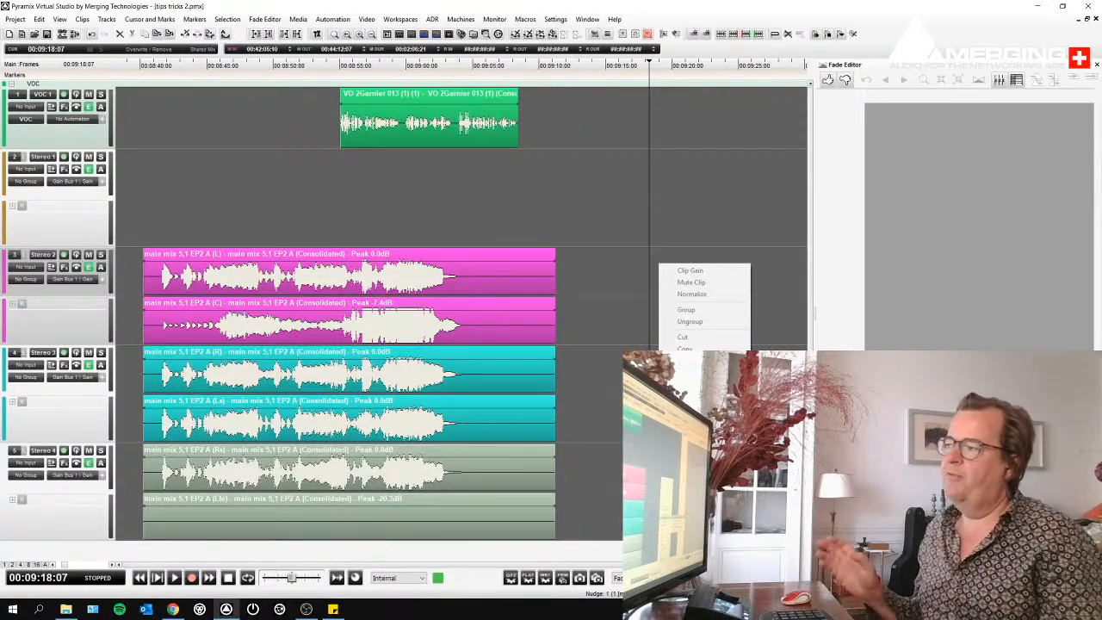
pyautogui.click(686, 361)
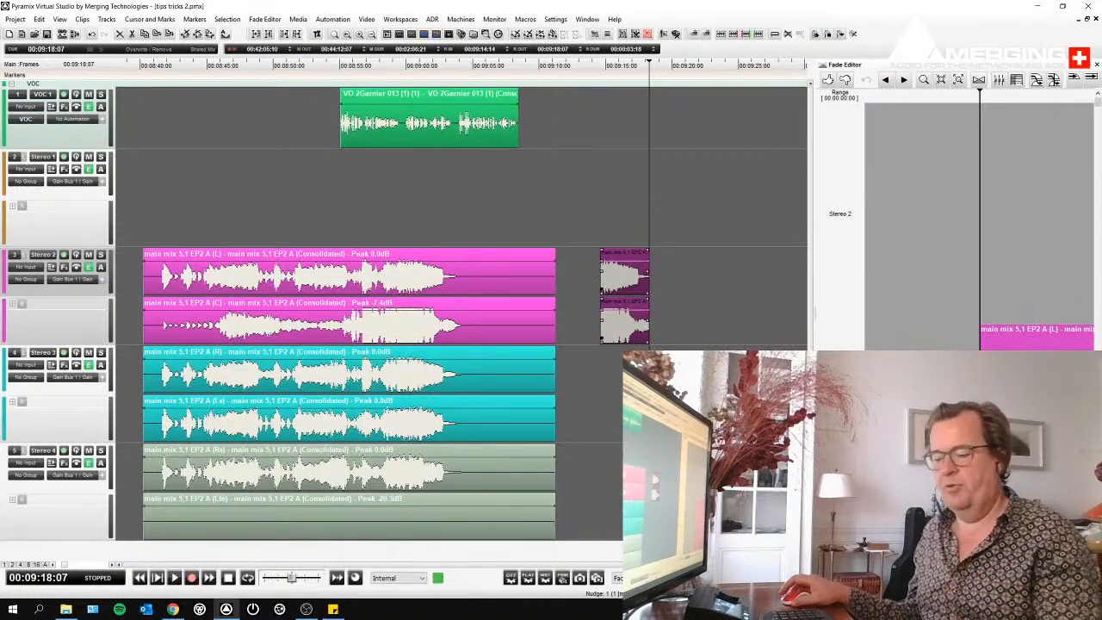
pyautogui.hotkey('ctrl', 'z')
# - Paste the copied section at the cursor on Stereo 2, mark a sync point in its middle, and remove the section from the track
pyautogui.rightClick(663, 274)
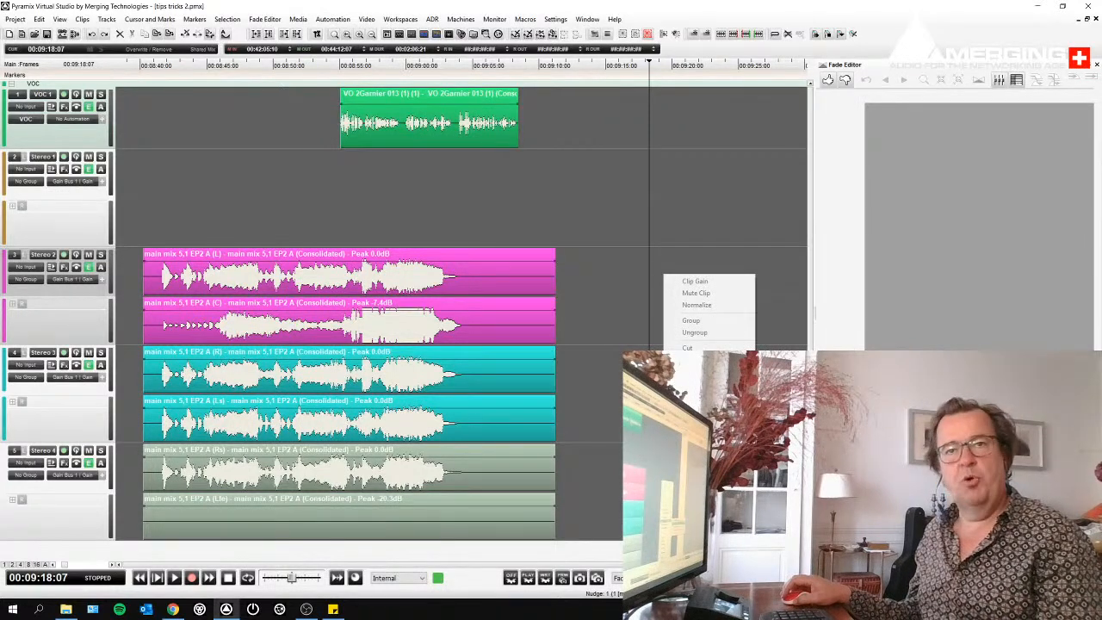
pyautogui.click(692, 372)
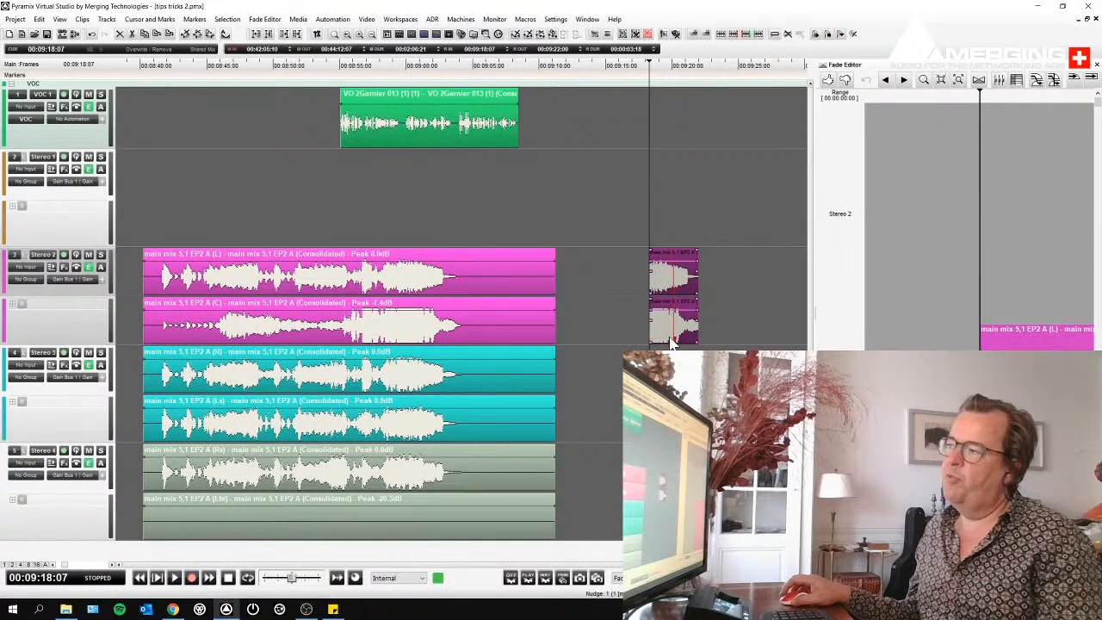
pyautogui.press('Delete')
# - Try pasting the section on Stereo 2 with its sync point aligned to the cursor, and delete the pasted clips
pyautogui.rightClick(664, 273)
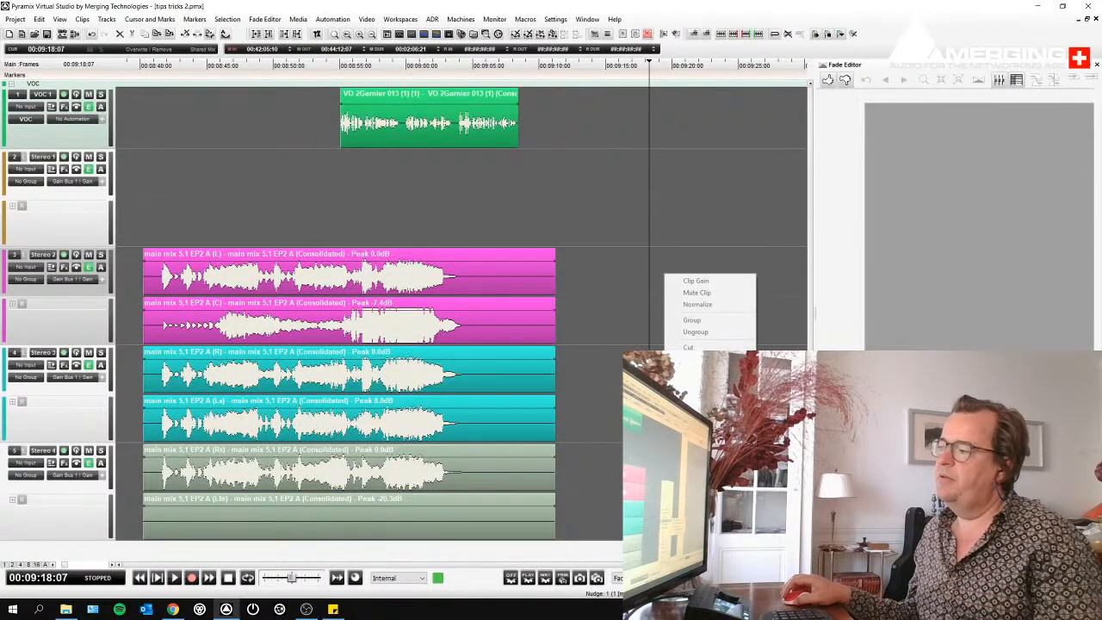
pyautogui.click(692, 371)
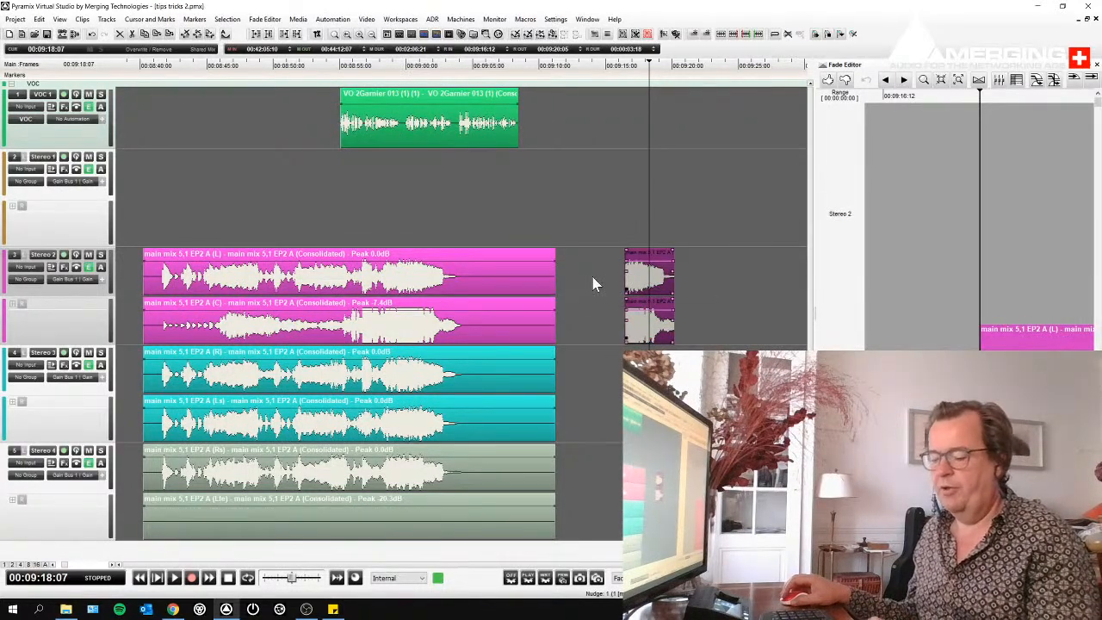
pyautogui.press('Delete')
# - Paste the section again with its sync point on the cursor, paste a second copy directly after it, and delete both copies
pyautogui.rightClick(661, 263)
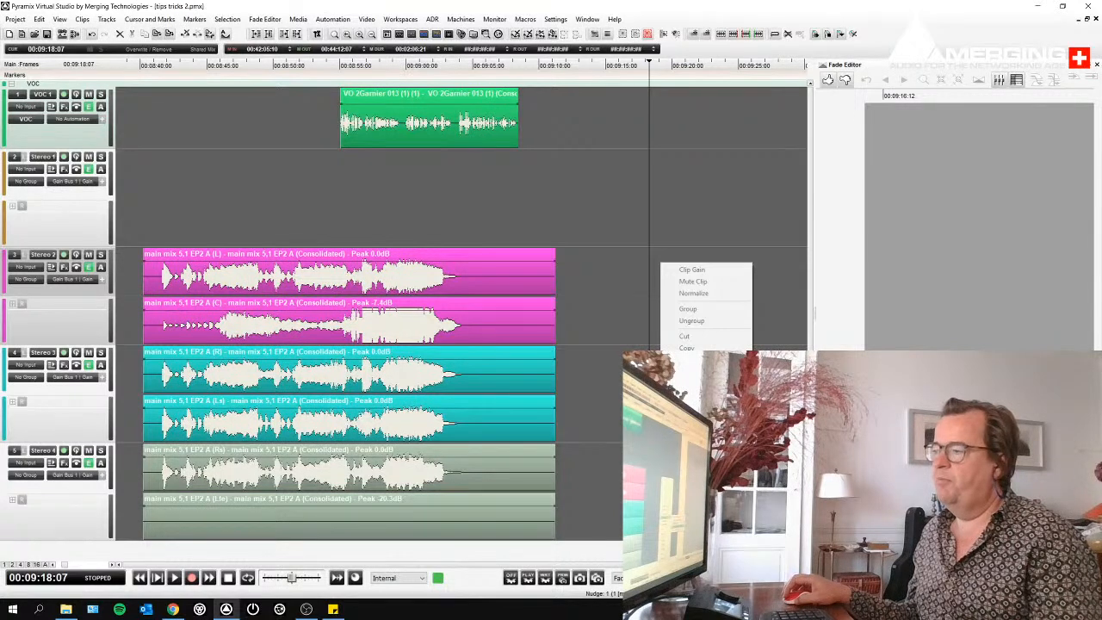
pyautogui.click(686, 360)
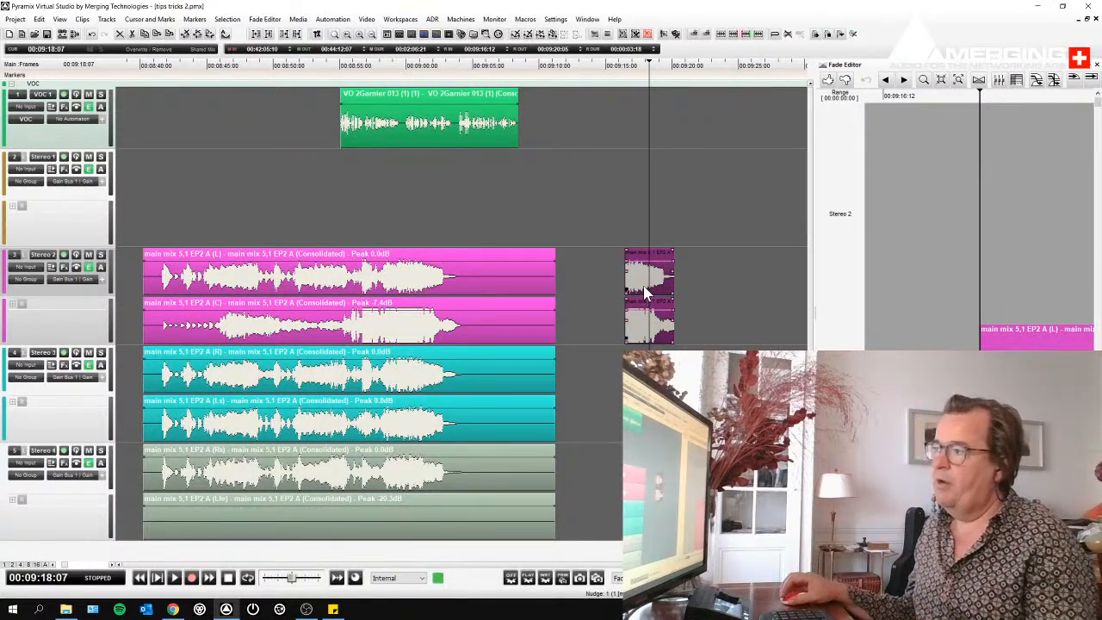
pyautogui.rightClick(682, 267)
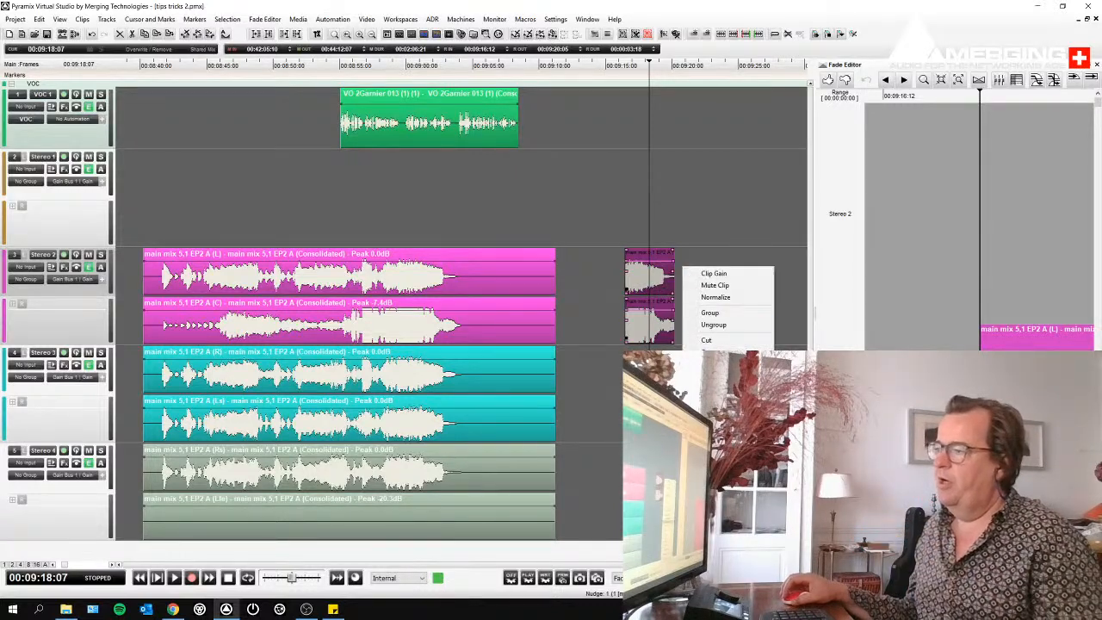
pyautogui.click(718, 377)
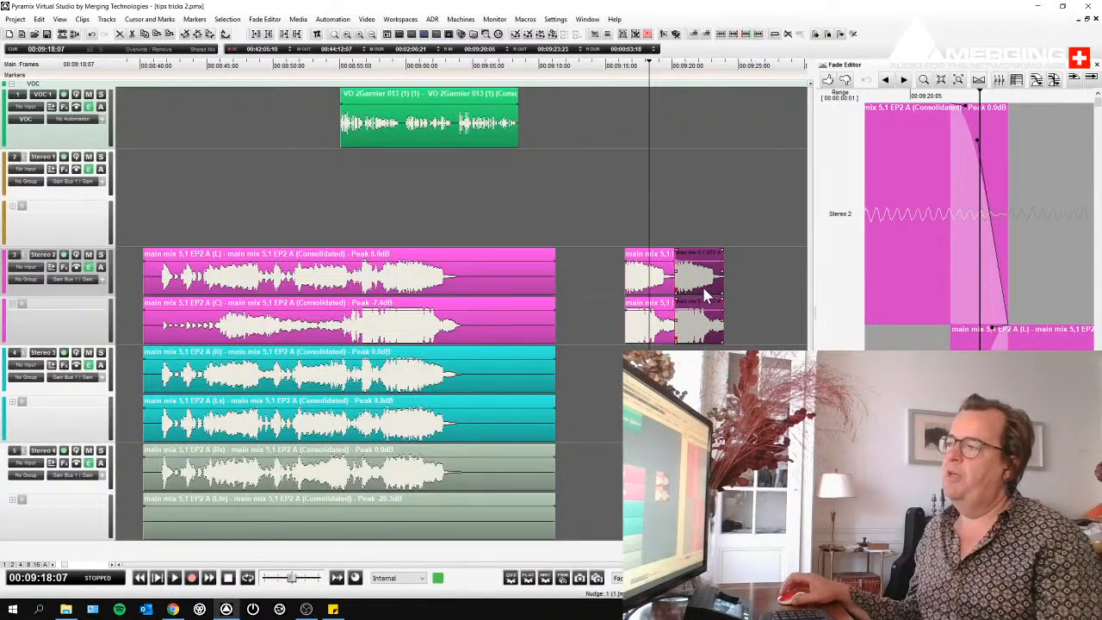
pyautogui.moveTo(606, 272); pyautogui.dragTo(717, 285)
pyautogui.press('Delete')
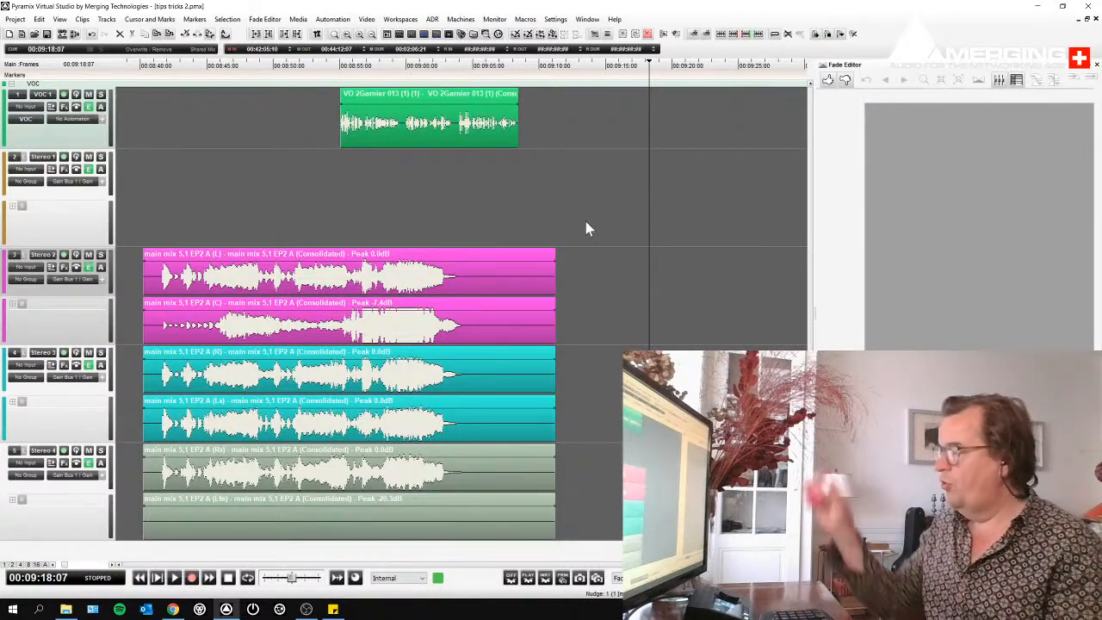
# - Examine the voice-over and main mix clips at different timeline zoom levels, from the full overview to close detail
pyautogui.scroll(-7, 585, 223)
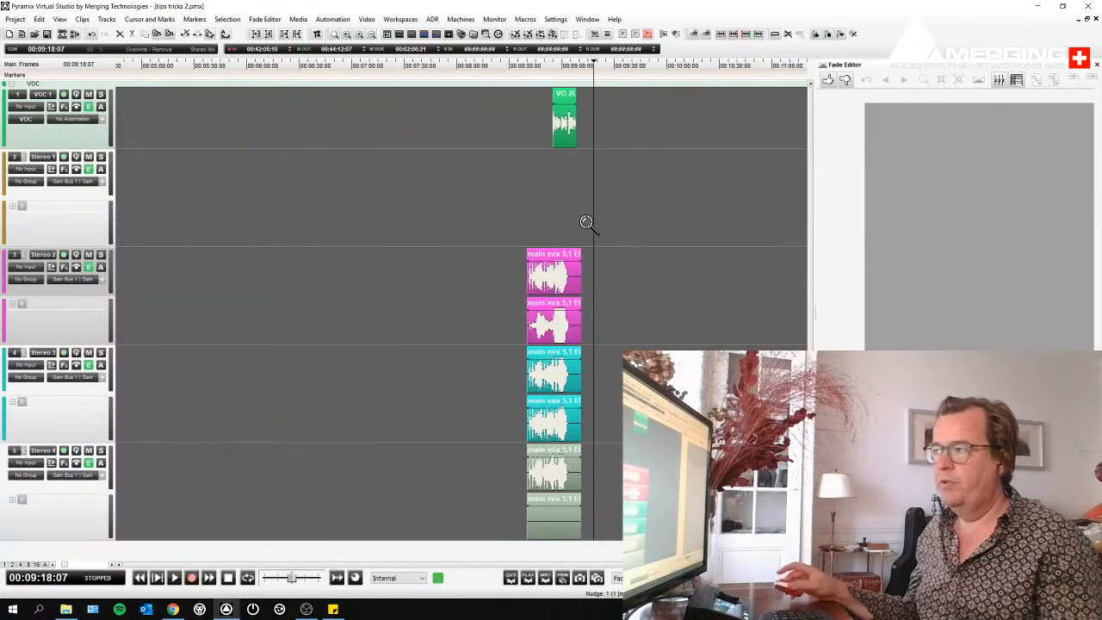
pyautogui.scroll(5, 585, 222)
pyautogui.scroll(4, 579, 219)
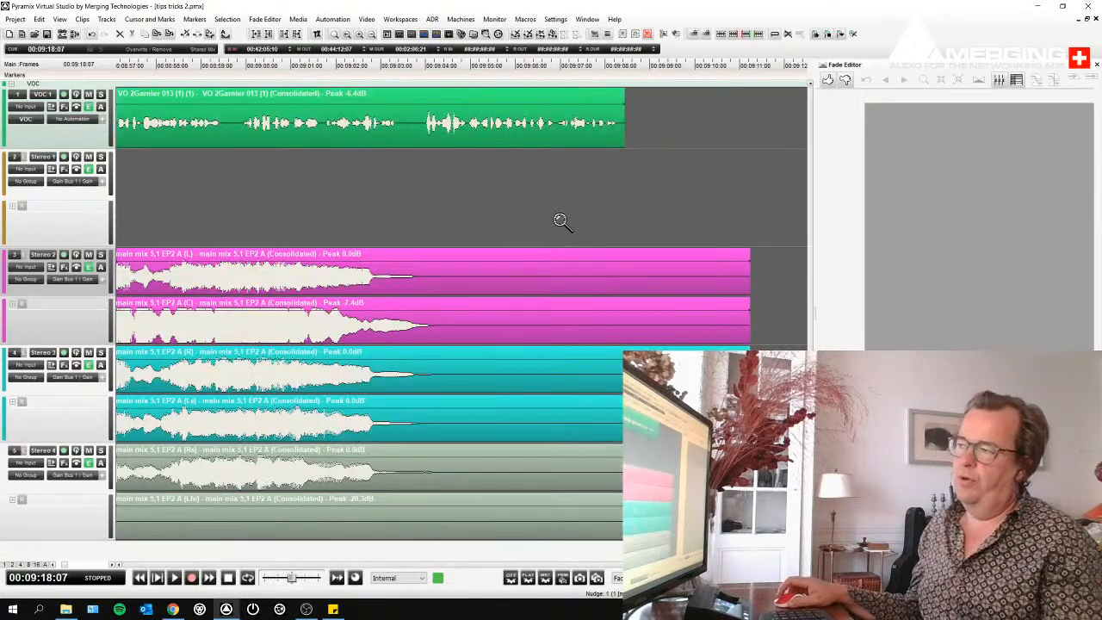
pyautogui.scroll(-2, 560, 221)
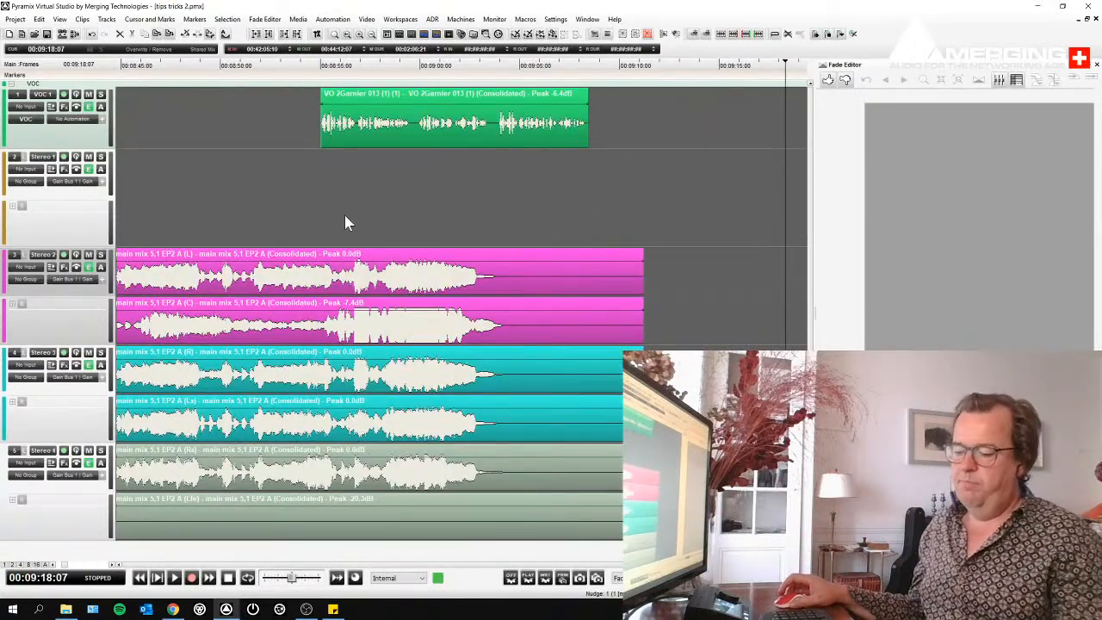
pyautogui.scroll(3, 308, 304)
pyautogui.scroll(-6, 307, 304)
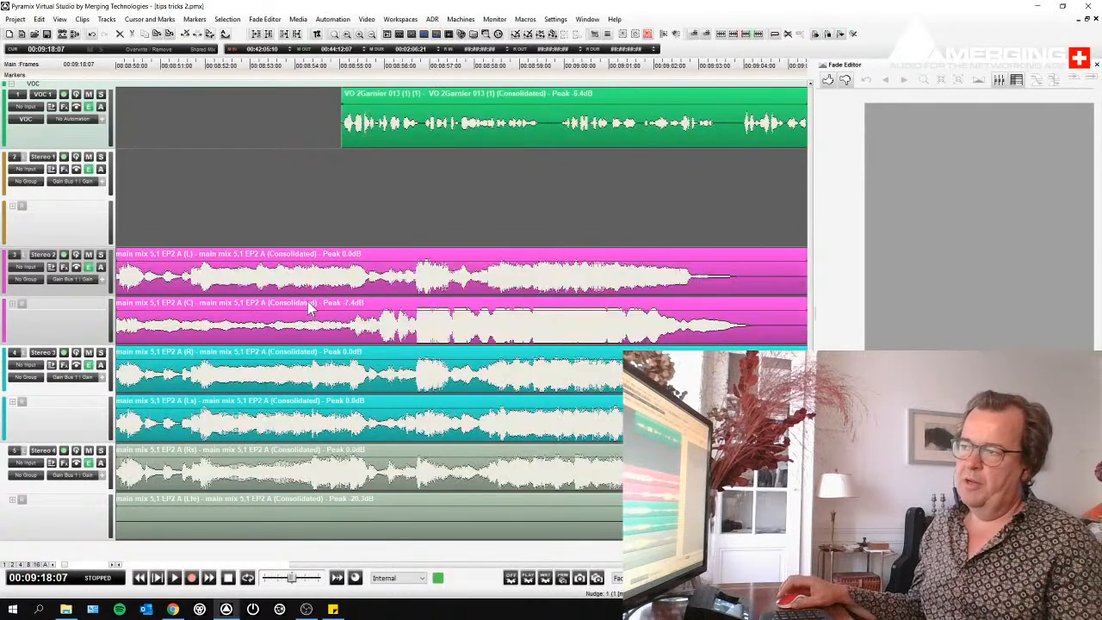
pyautogui.scroll(3, 474, 290)
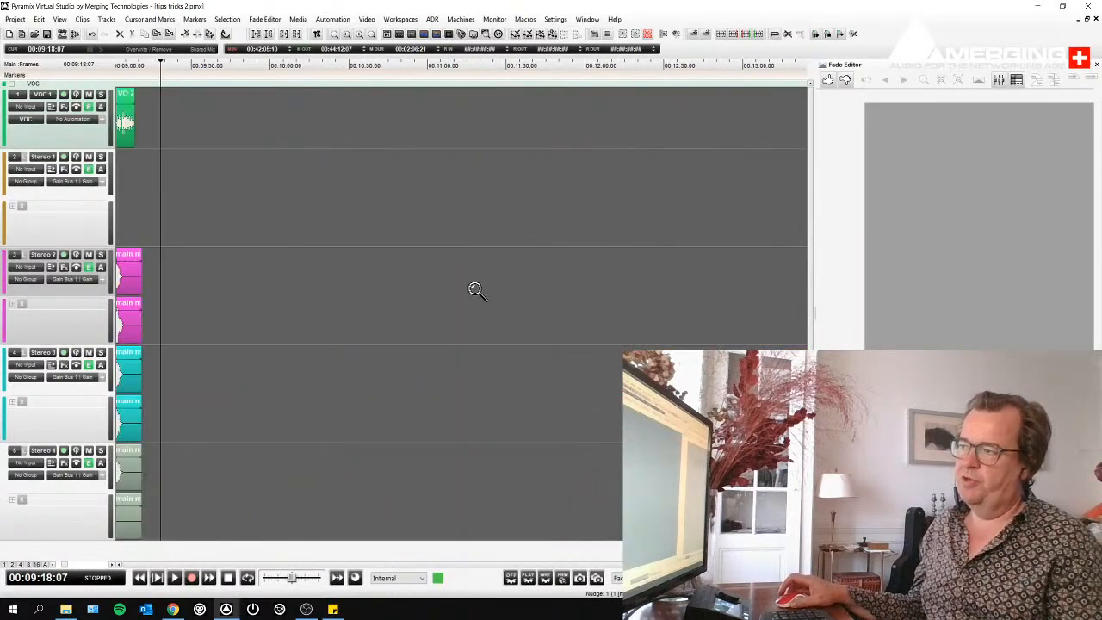
pyautogui.scroll(-4, 474, 290)
pyautogui.scroll(3, 344, 271)
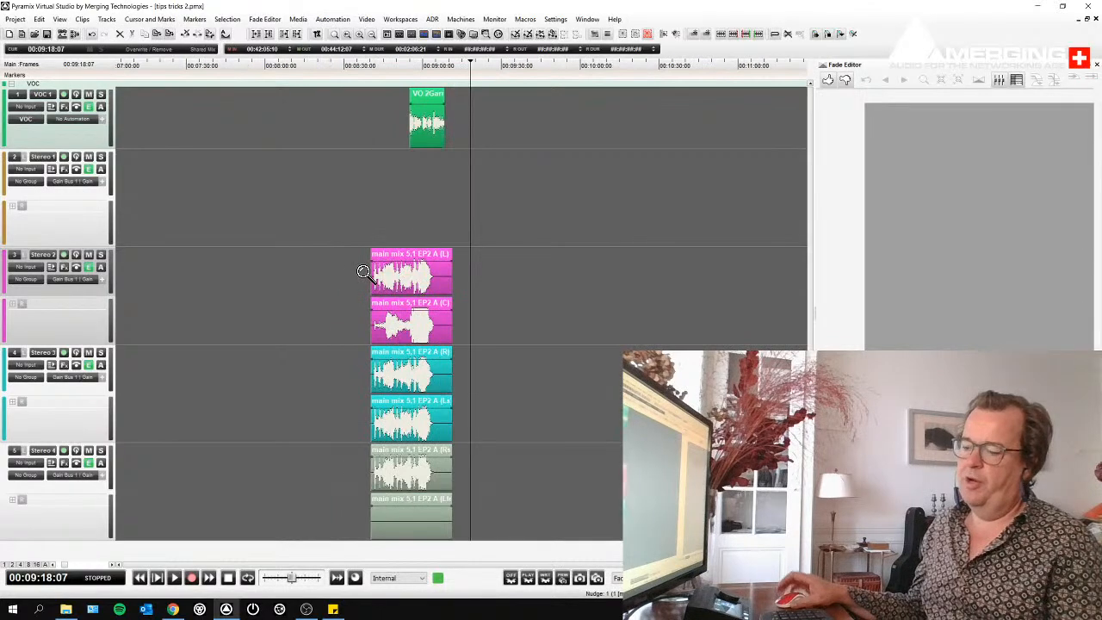
pyautogui.scroll(4, 364, 272)
pyautogui.scroll(-5, 363, 272)
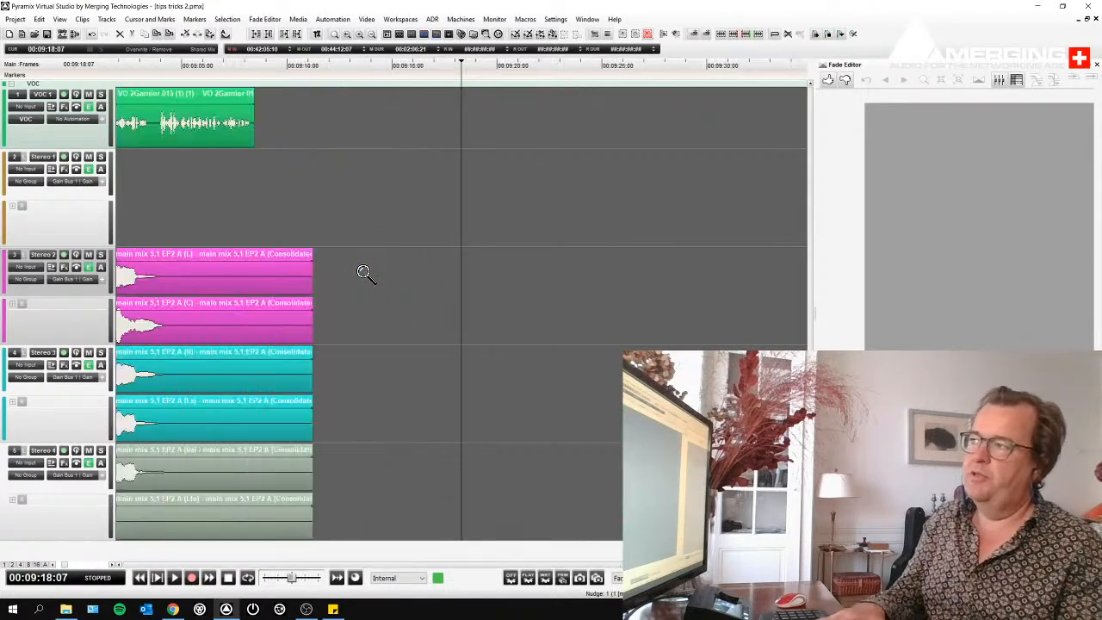
pyautogui.scroll(2, 363, 272)
pyautogui.scroll(-3, 364, 272)
pyautogui.scroll(3, 363, 272)
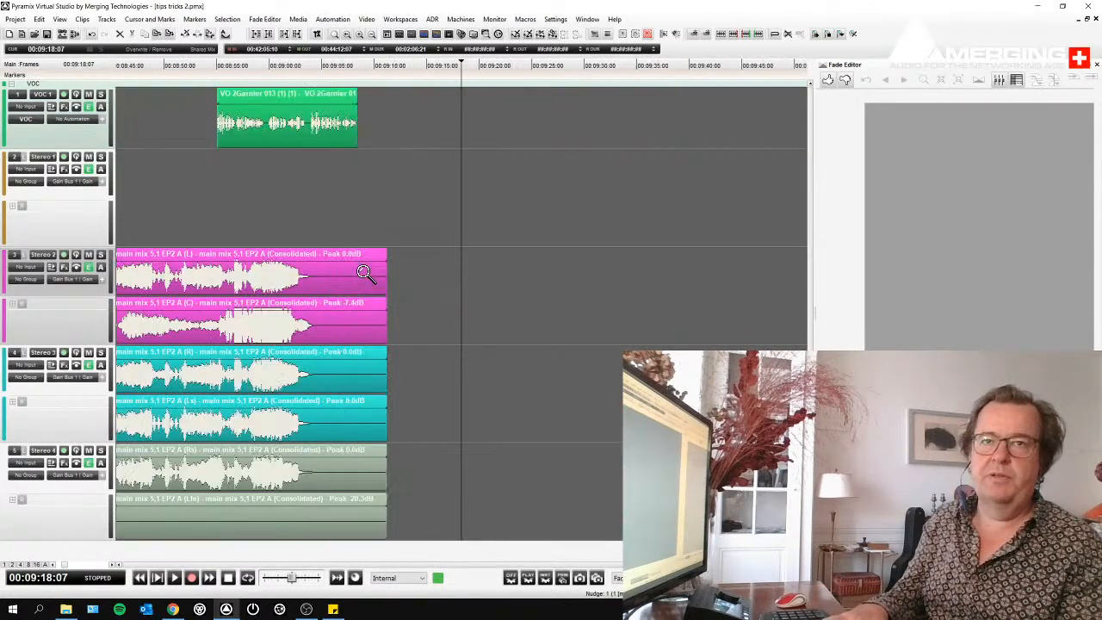
pyautogui.scroll(-1, 364, 272)
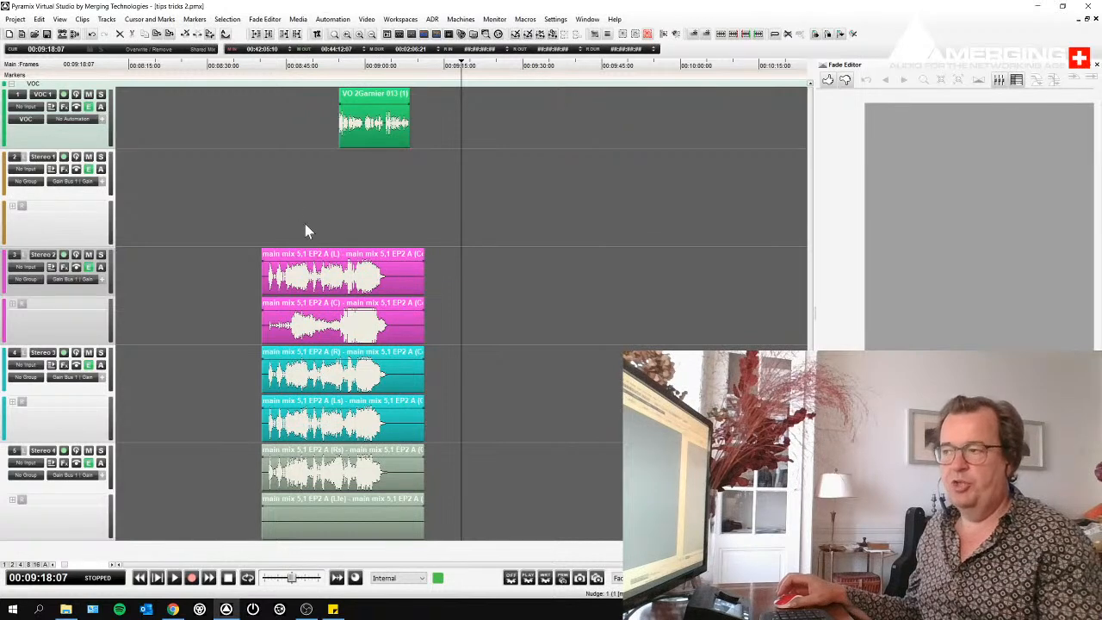
# - Zoom into successively smaller framed areas of the main mix clips until individual waveform cycles show
pyautogui.moveTo(246, 129); pyautogui.dragTo(461, 361)
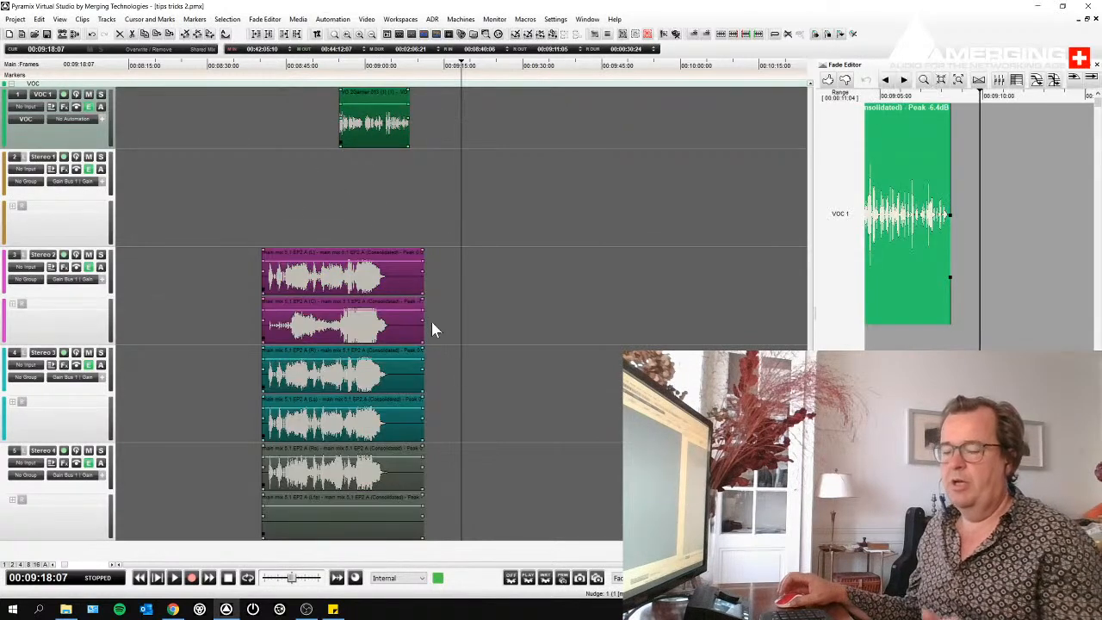
pyautogui.click(442, 258)
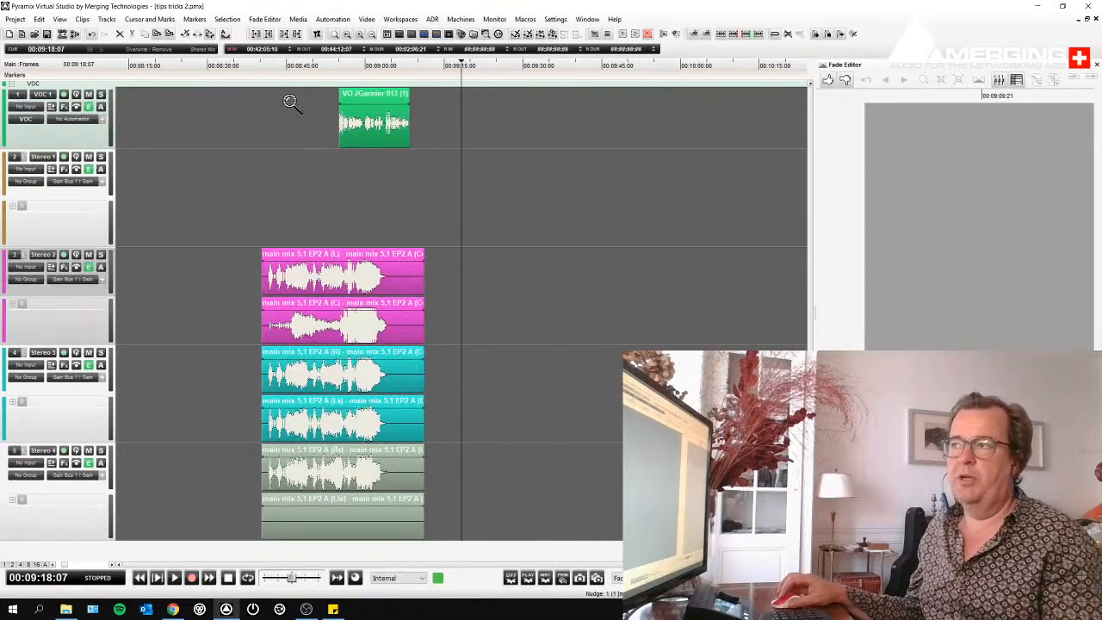
pyautogui.moveTo(297, 127); pyautogui.dragTo(382, 291)
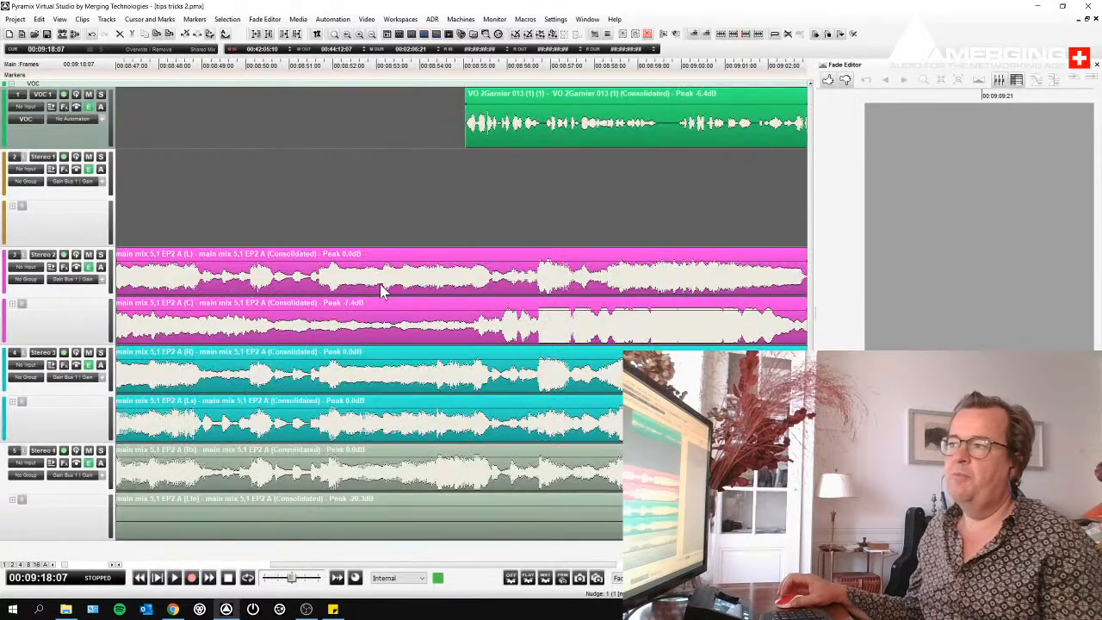
pyautogui.moveTo(276, 241); pyautogui.dragTo(301, 282)
pyautogui.moveTo(288, 245); pyautogui.dragTo(332, 287)
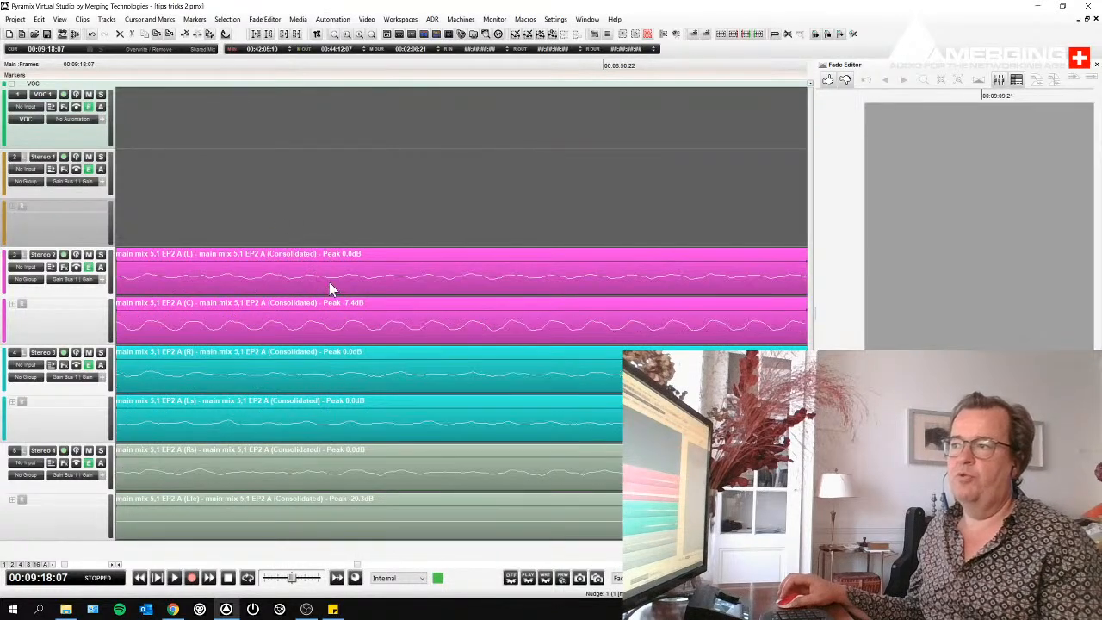
pyautogui.moveTo(303, 240); pyautogui.dragTo(336, 286)
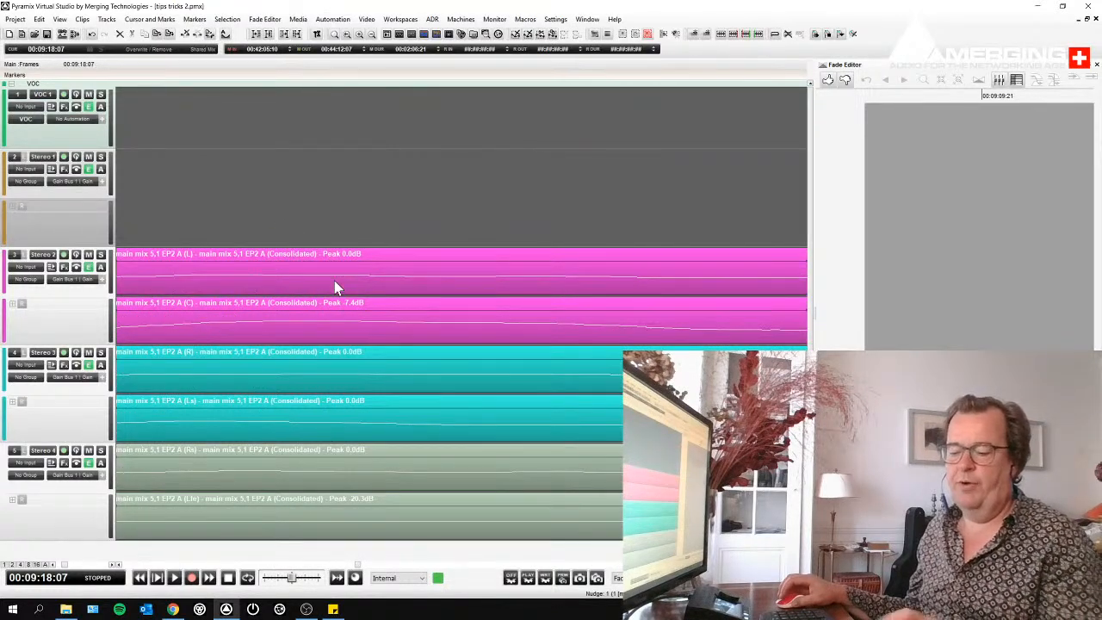
# - Step back out through the previous zoom levels until the complete voice-over and main mix clips are in view
pyautogui.keyDown('ctrl'); pyautogui.keyDown('alt'); pyautogui.rightClick(334, 281); pyautogui.keyUp('alt'); pyautogui.keyUp('ctrl')
pyautogui.keyDown('ctrl'); pyautogui.keyDown('alt'); pyautogui.rightClick(335, 282); pyautogui.keyUp('alt'); pyautogui.keyUp('ctrl')
pyautogui.keyDown('ctrl'); pyautogui.keyDown('alt'); pyautogui.rightClick(335, 281); pyautogui.keyUp('alt'); pyautogui.keyUp('ctrl')
pyautogui.keyDown('ctrl'); pyautogui.keyDown('alt'); pyautogui.rightClick(335, 282); pyautogui.keyUp('alt'); pyautogui.keyUp('ctrl')
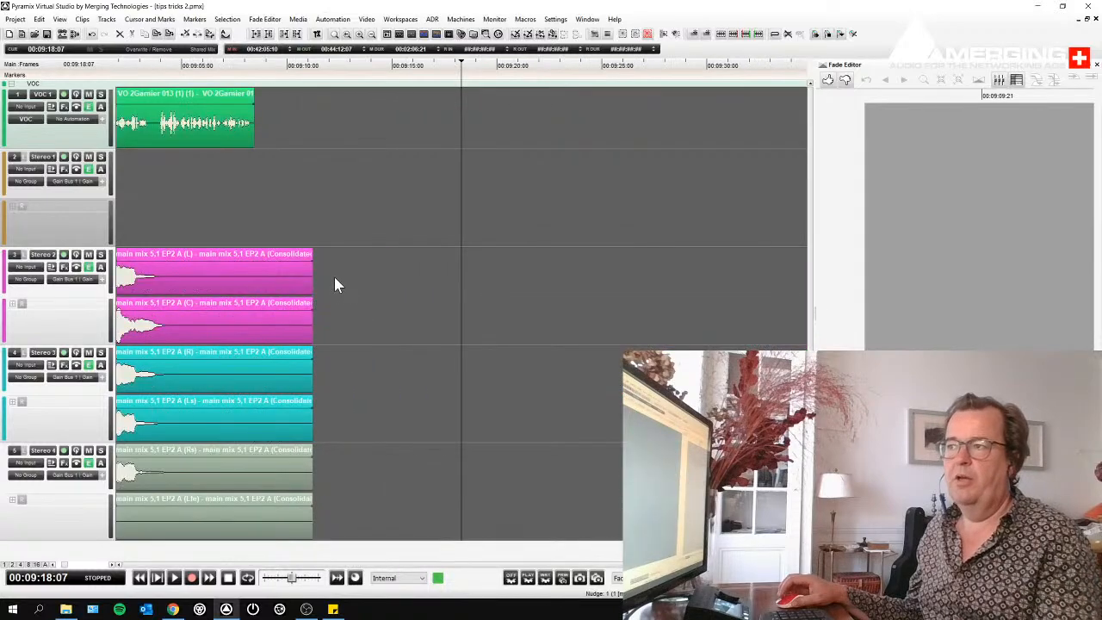
pyautogui.keyDown('ctrl'); pyautogui.keyDown('alt'); pyautogui.rightClick(335, 282); pyautogui.keyUp('alt'); pyautogui.keyUp('ctrl')
pyautogui.keyDown('ctrl'); pyautogui.keyDown('alt'); pyautogui.rightClick(335, 279); pyautogui.keyUp('alt'); pyautogui.keyUp('ctrl')
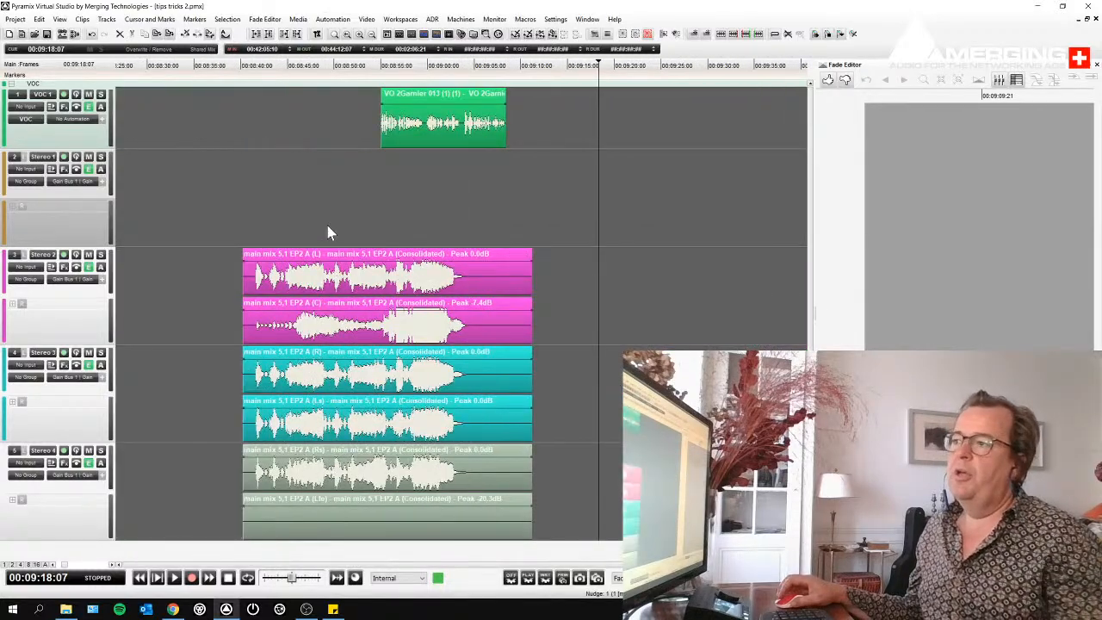
# - Review the available timeline zoom commands, including the options for recalling and setting zoom presets
pyautogui.click(62, 20)
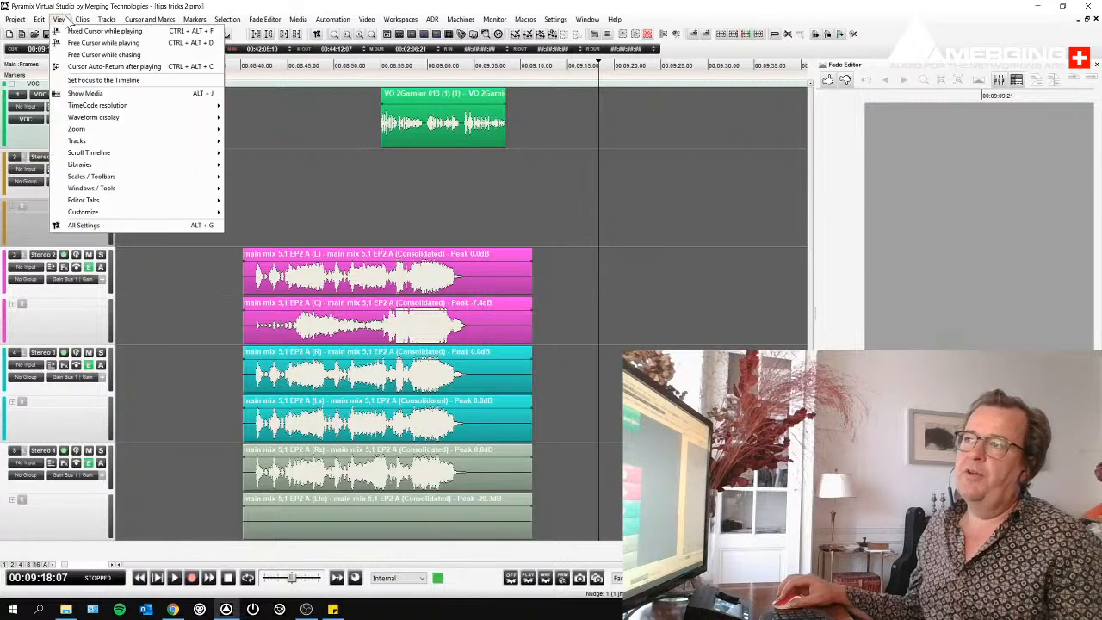
pyautogui.moveTo(96, 135)
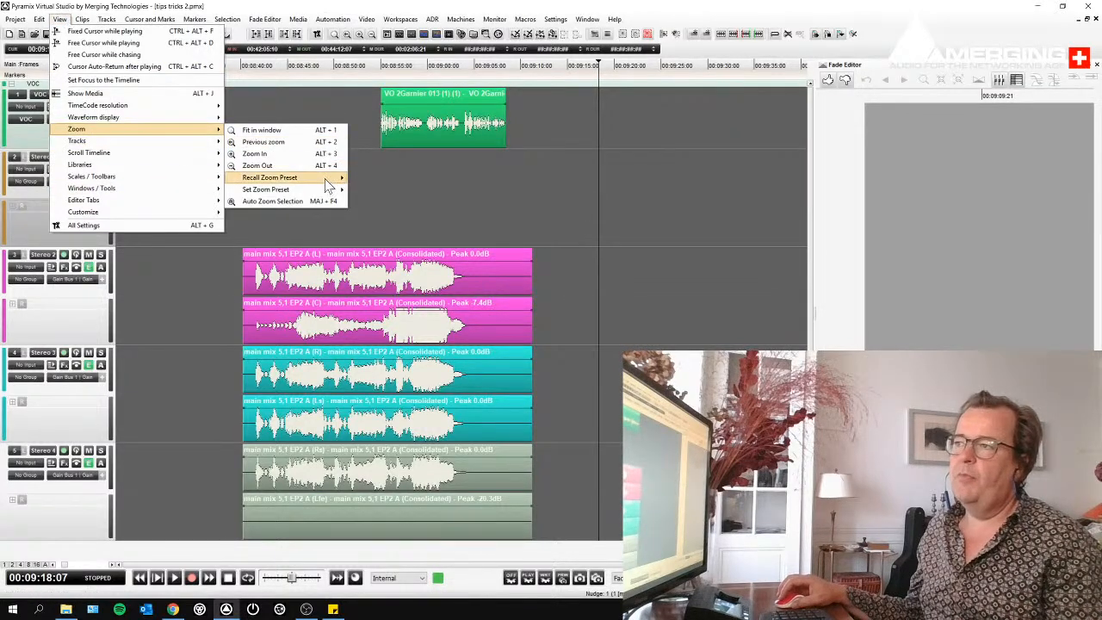
pyautogui.moveTo(325, 181)
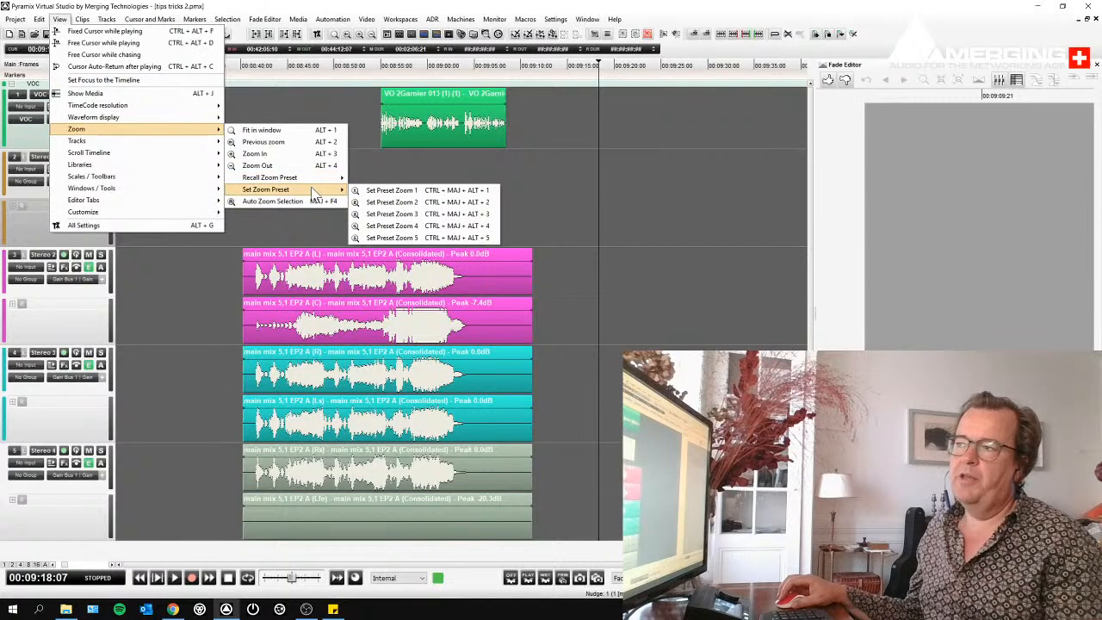
pyautogui.click(608, 145)
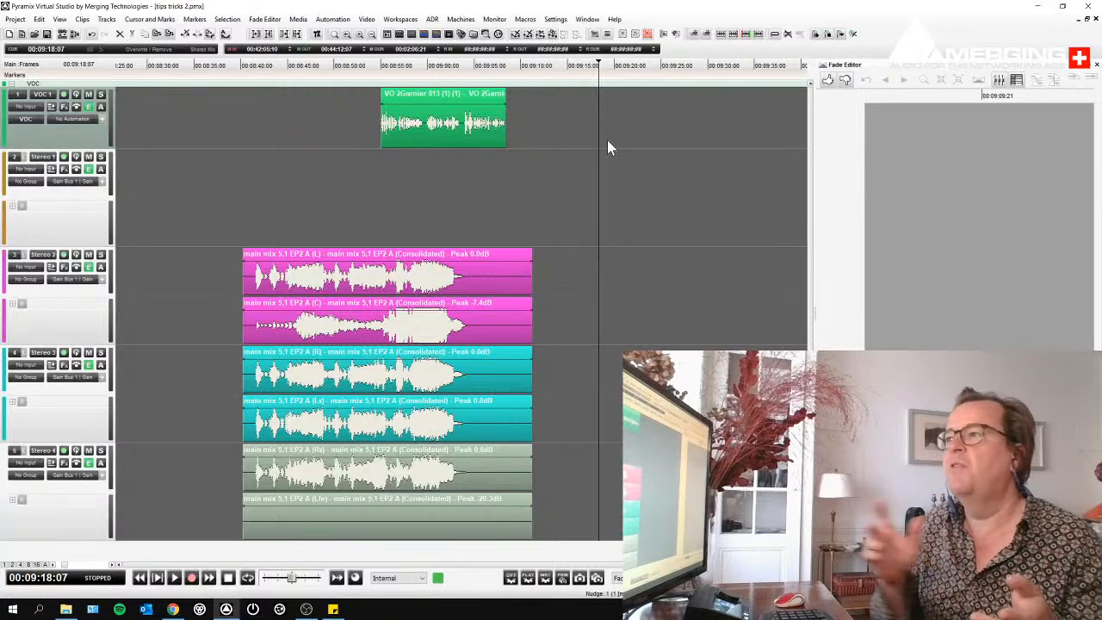
# - Zoom in closely on the voice-over clip around 00:08:58 and store the timeline zoom as Preset Zoom 1
pyautogui.scroll(2, 416, 178)
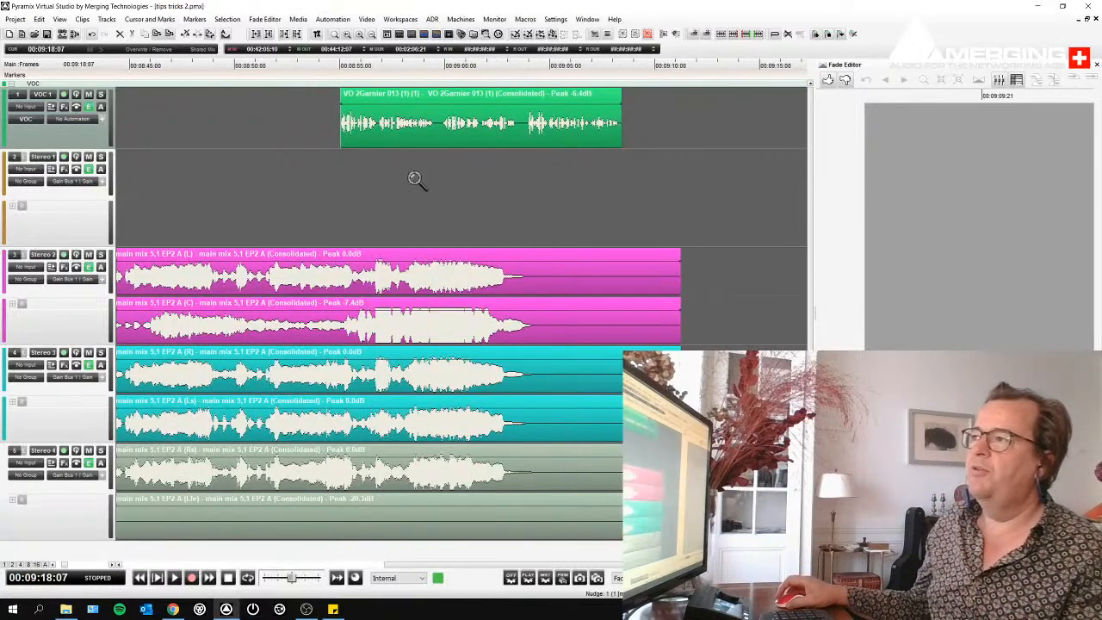
pyautogui.scroll(3, 416, 179)
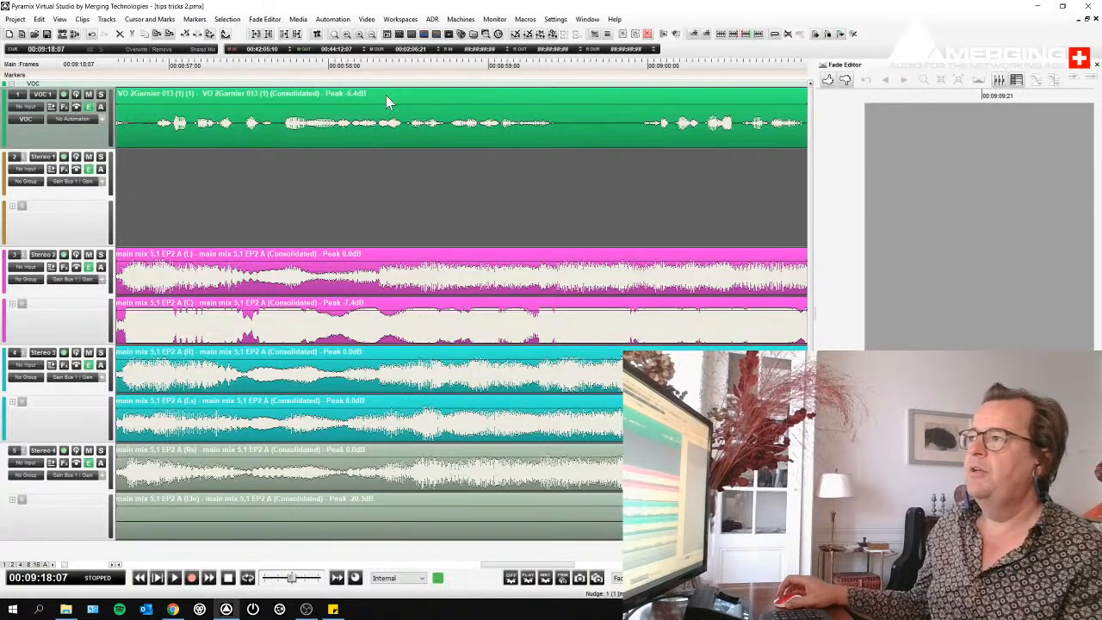
pyautogui.scroll(2, 387, 97)
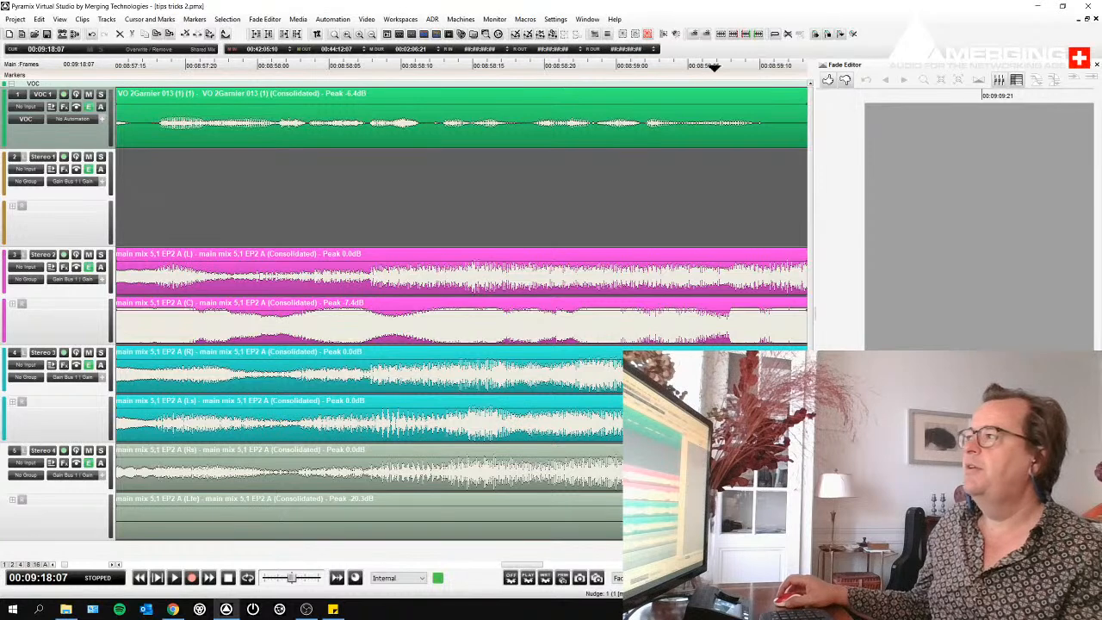
pyautogui.click(488, 136)
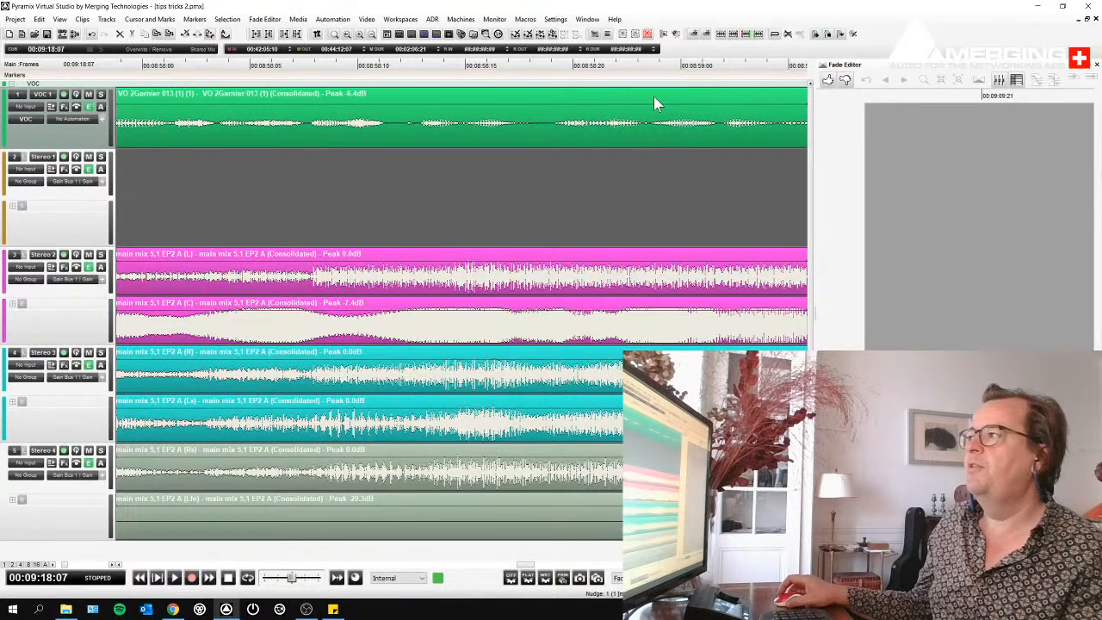
pyautogui.scroll(1, 654, 98)
pyautogui.scroll(-1, 653, 101)
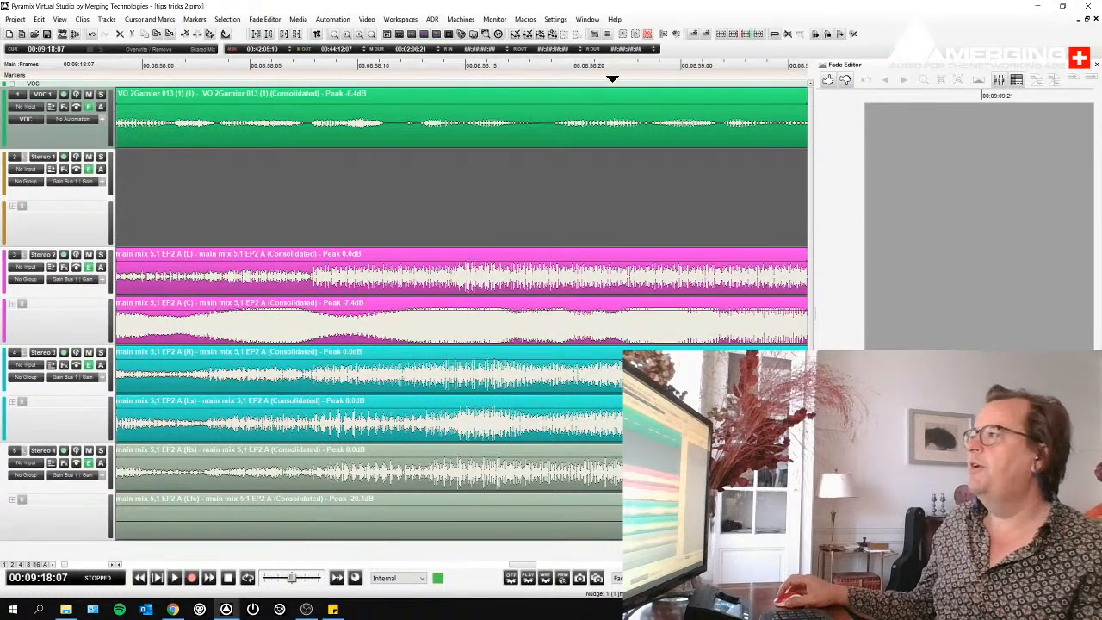
pyautogui.click(40, 22)
pyautogui.moveTo(58, 21)
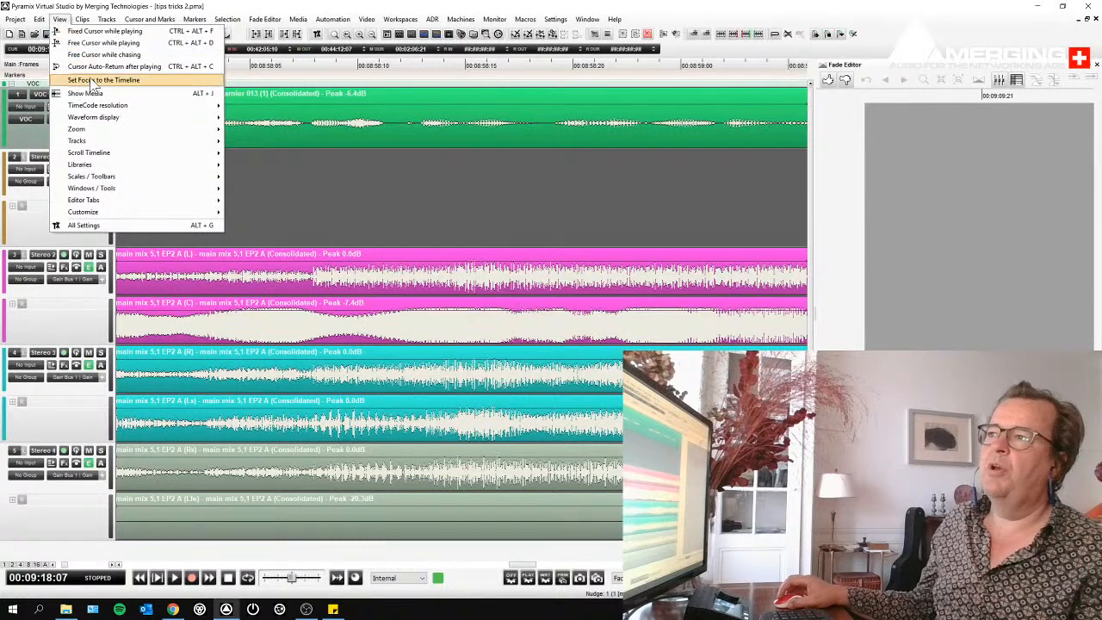
pyautogui.moveTo(110, 129)
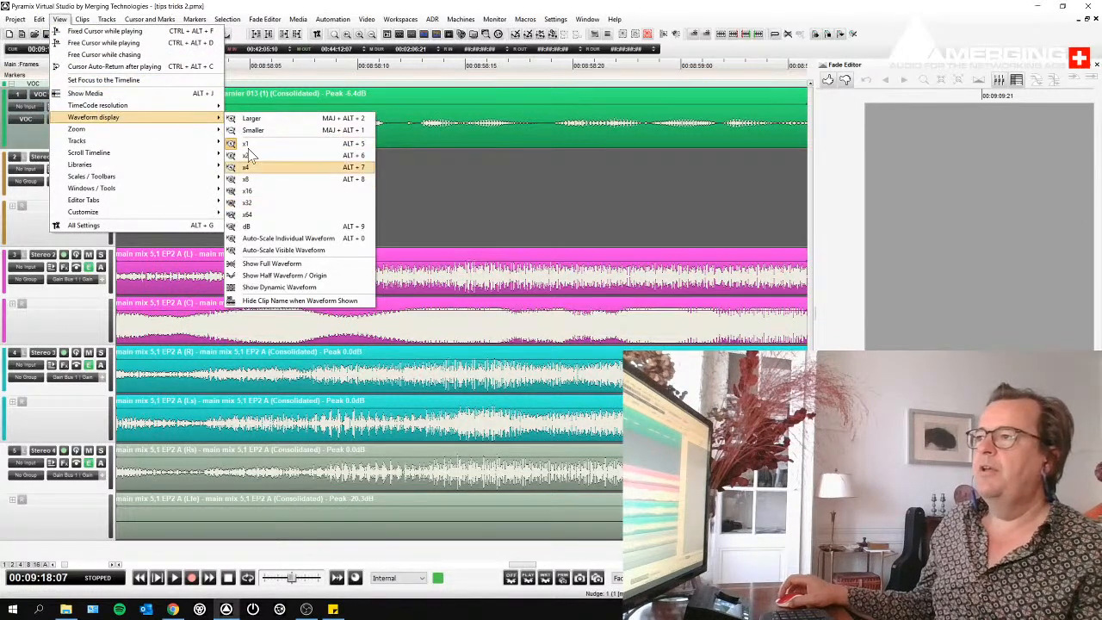
pyautogui.moveTo(168, 131)
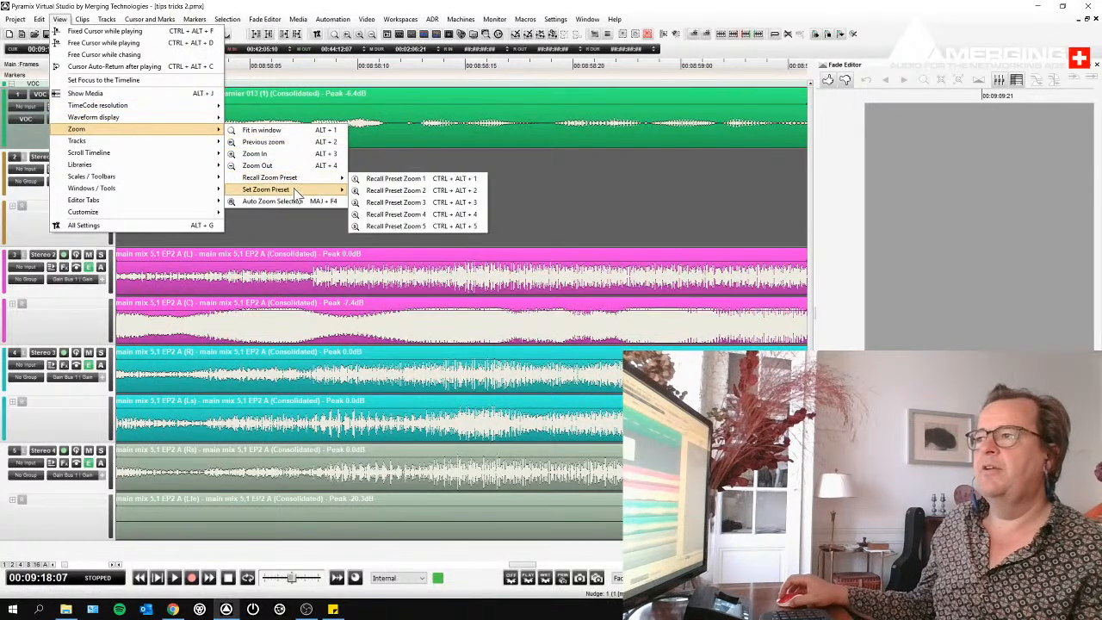
pyautogui.moveTo(293, 190)
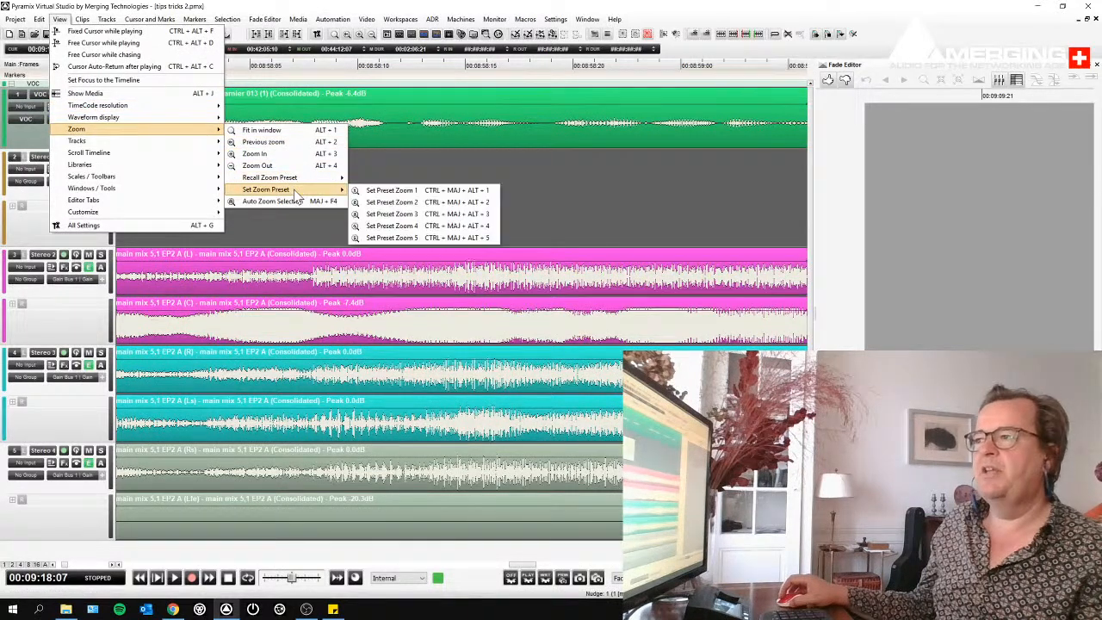
pyautogui.click(377, 192)
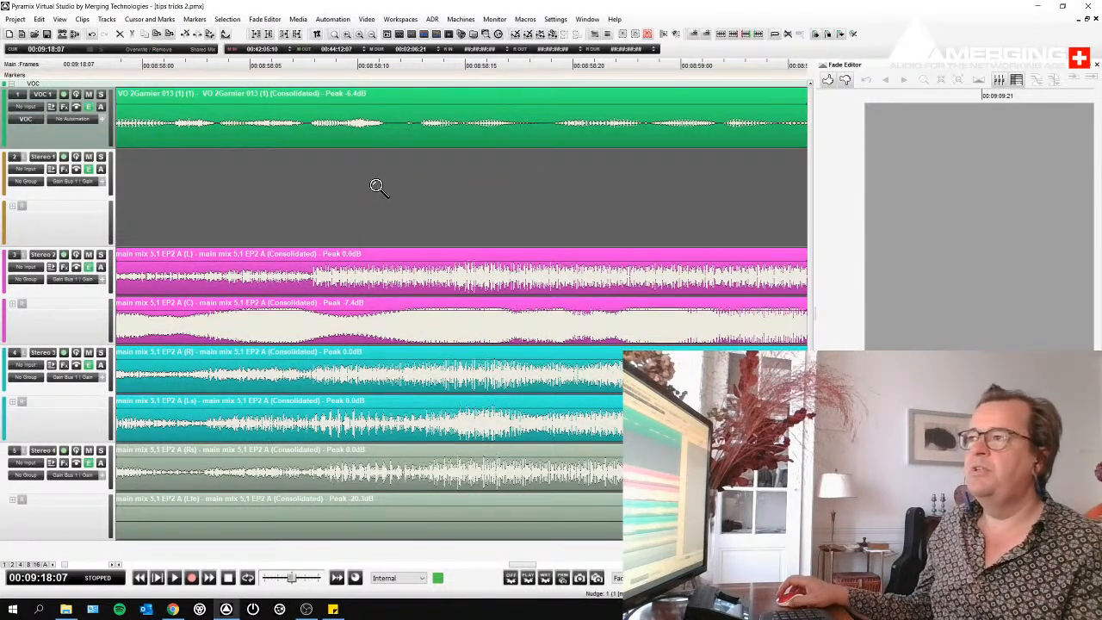
# - Frame the complete voice-over and main mix clips in the timeline and store this wider zoom as Preset Zoom 2
pyautogui.scroll(-3, 377, 187)
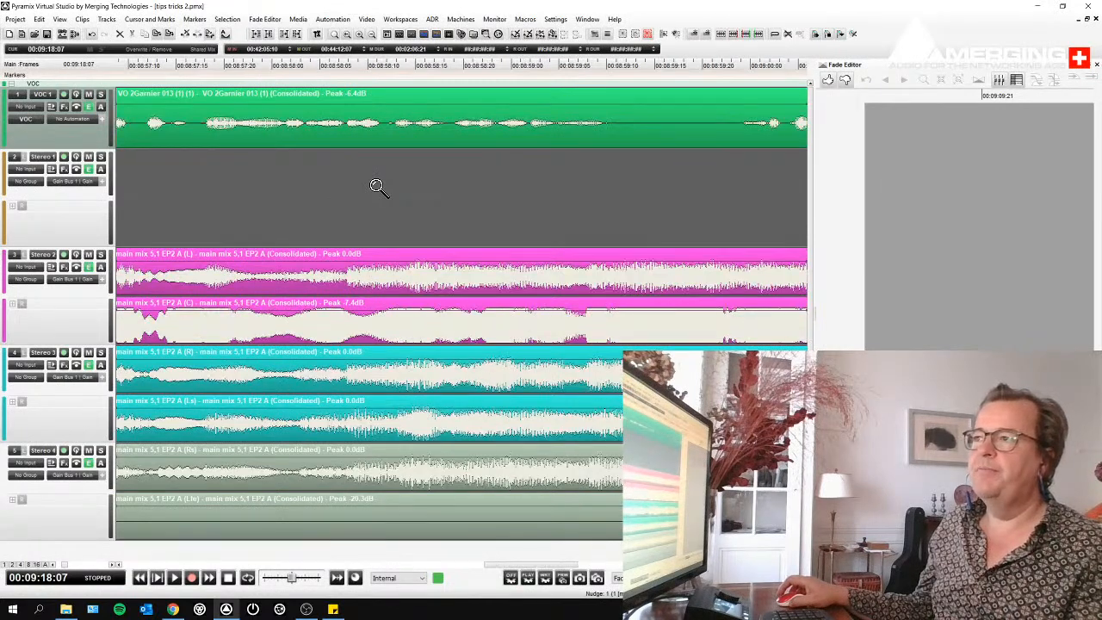
pyautogui.scroll(-2, 377, 187)
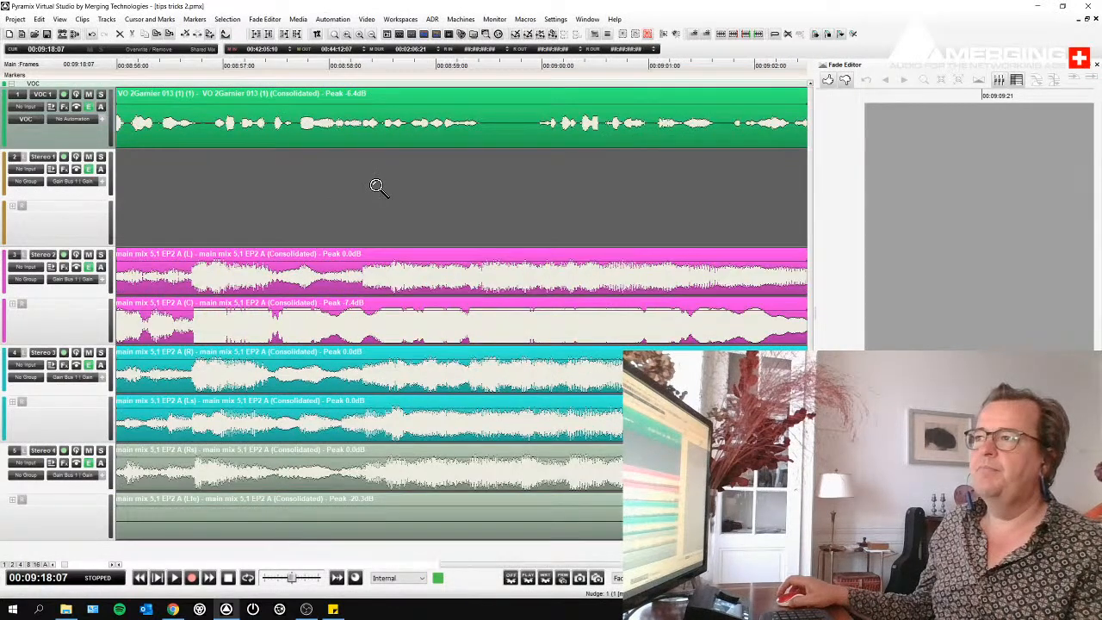
pyautogui.scroll(-1, 377, 187)
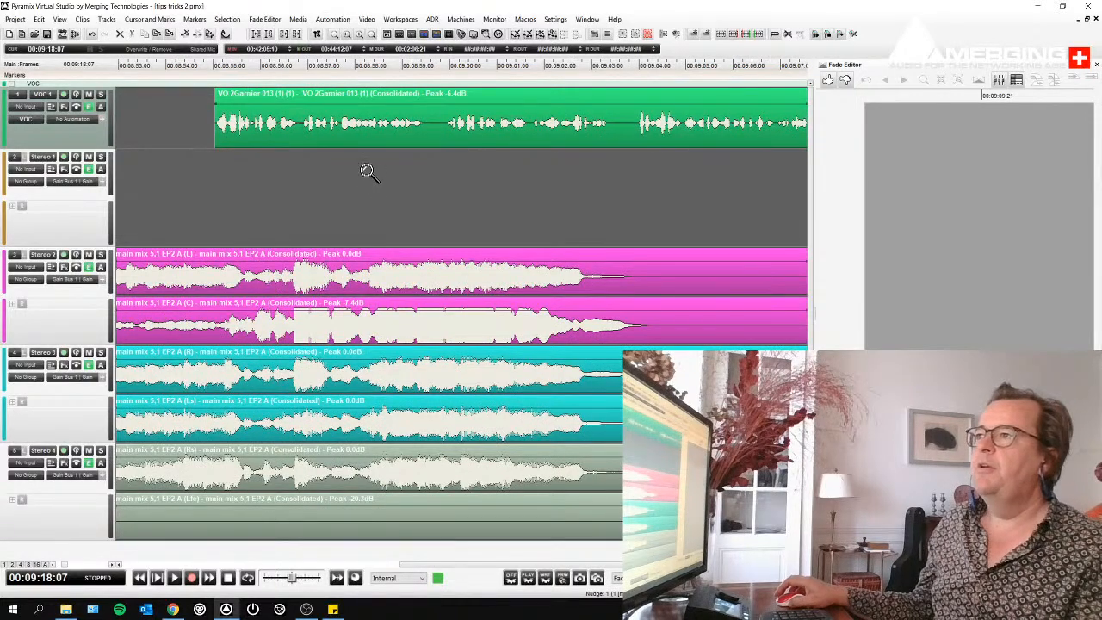
pyautogui.scroll(-4, 365, 177)
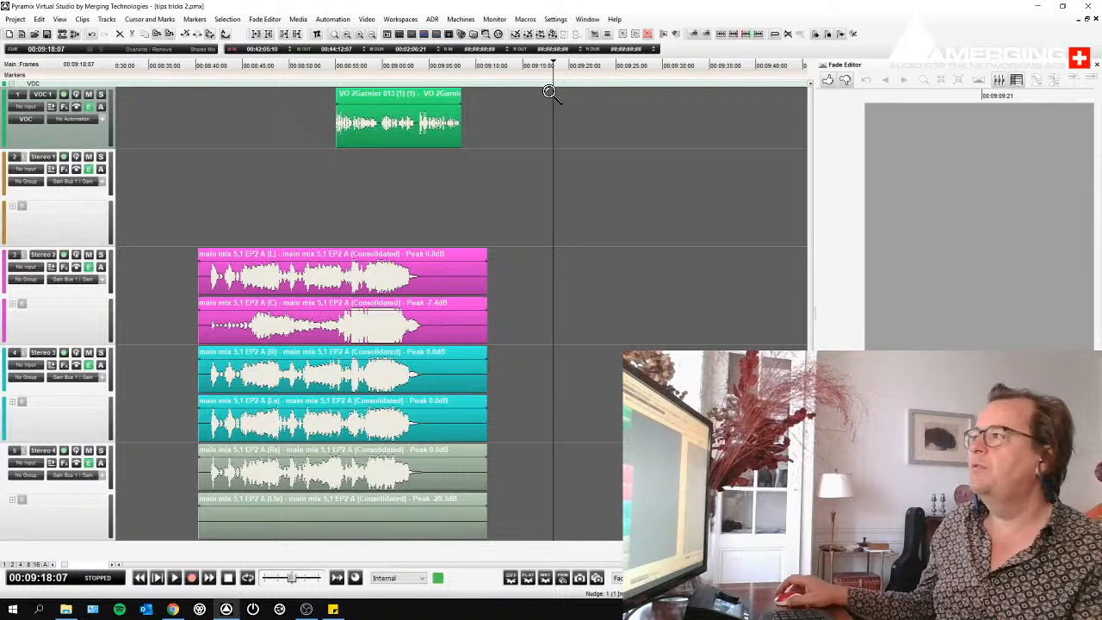
pyautogui.scroll(-1, 548, 90)
pyautogui.scroll(-1, 549, 90)
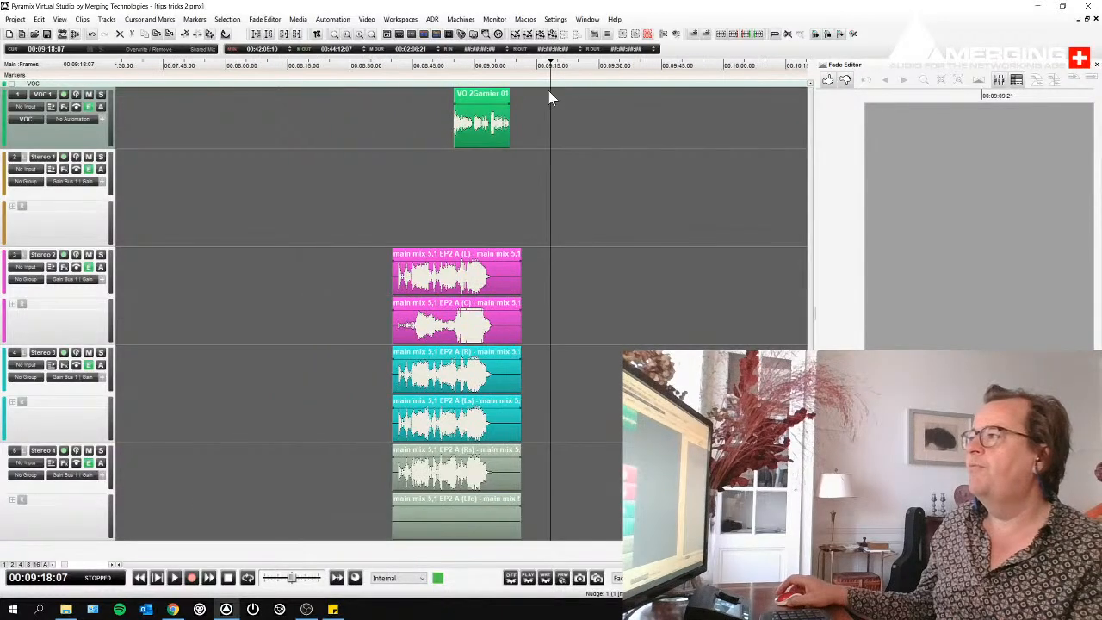
pyautogui.click(443, 299)
pyautogui.hscroll(1, 447, 226)
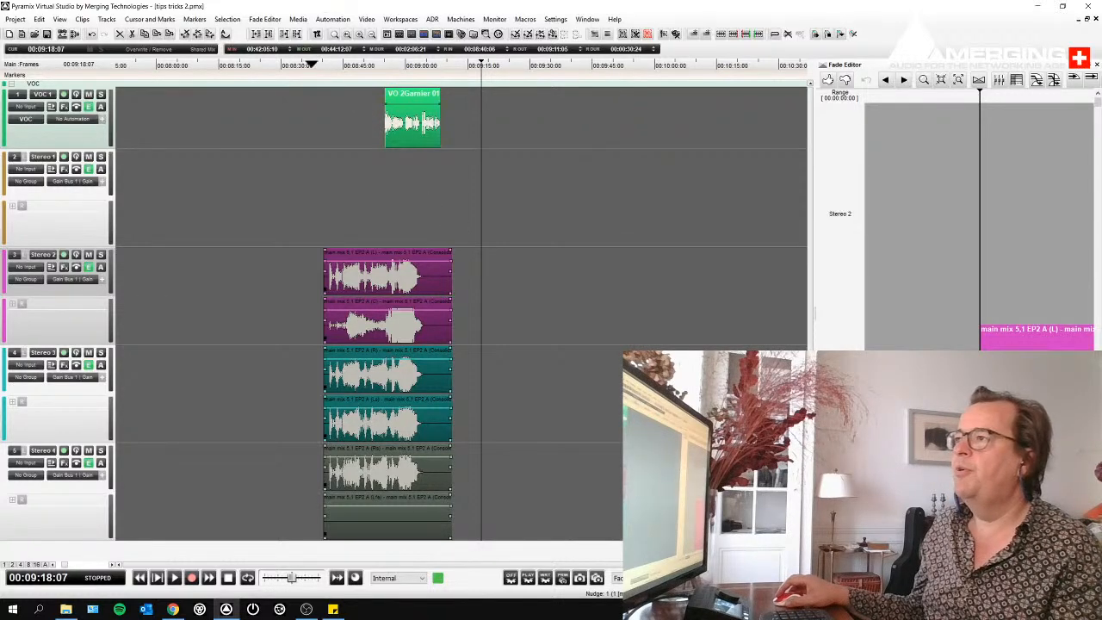
pyautogui.moveTo(275, 78); pyautogui.dragTo(538, 111)
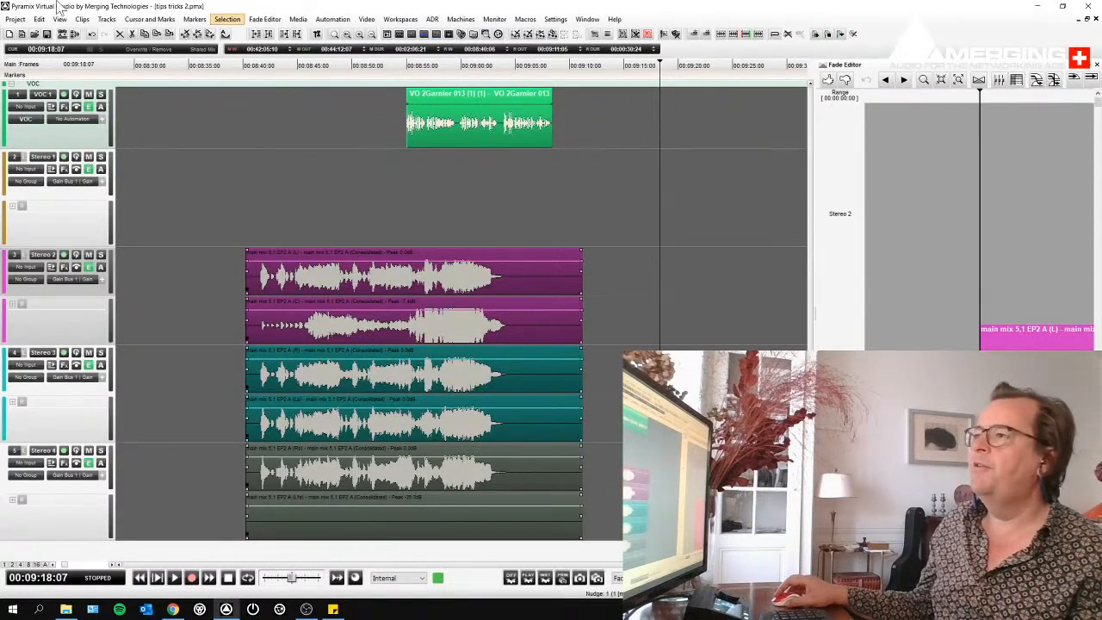
pyautogui.click(60, 20)
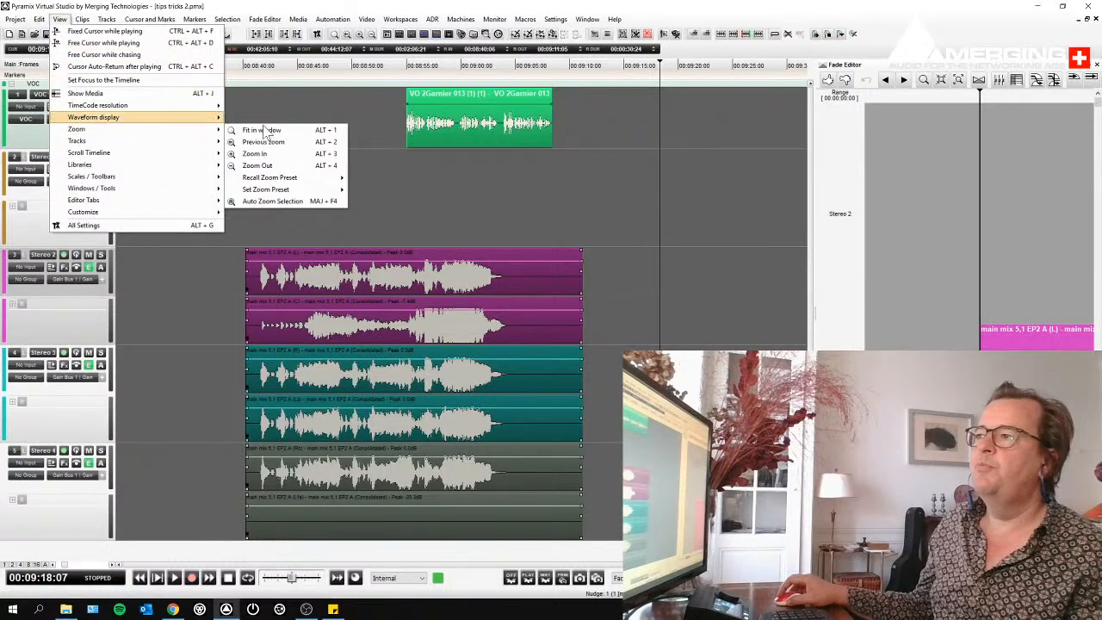
pyautogui.moveTo(309, 189)
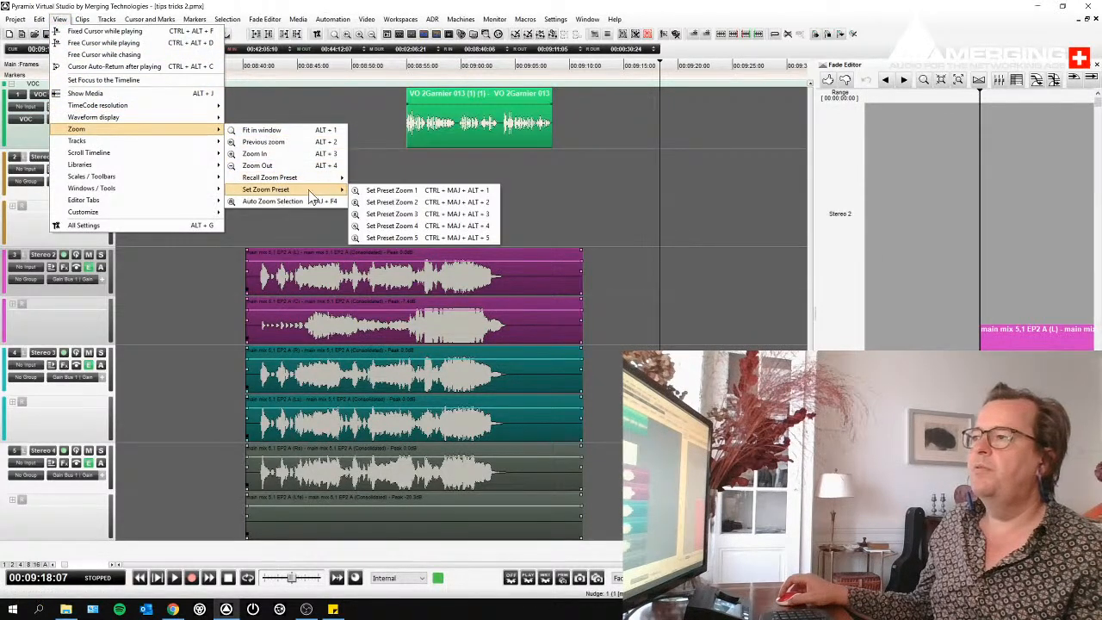
pyautogui.click(376, 214)
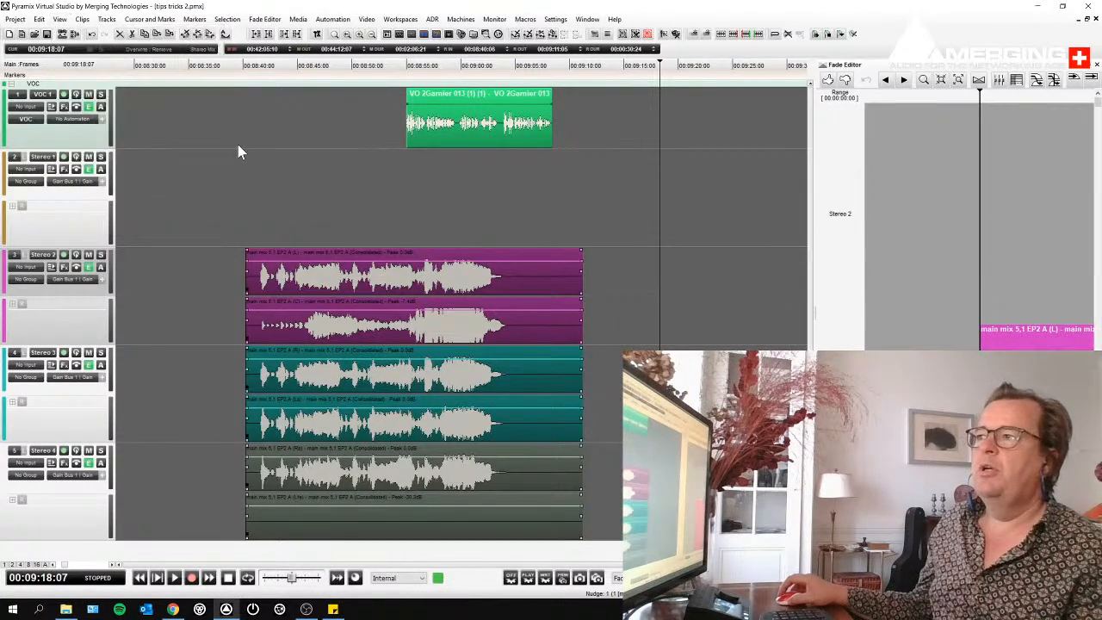
# - Recall Preset Zoom 1, and from a far zoomed-out view switch between the stored close and wide zoom presets
pyautogui.click(40, 19)
pyautogui.moveTo(60, 19)
pyautogui.moveTo(95, 142)
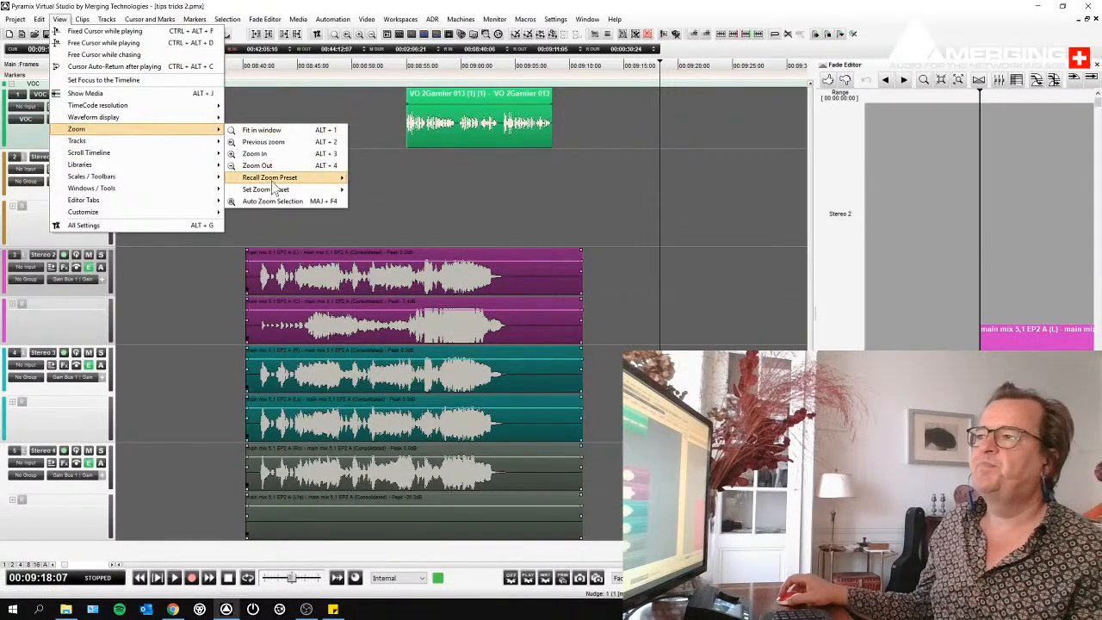
pyautogui.moveTo(290, 183)
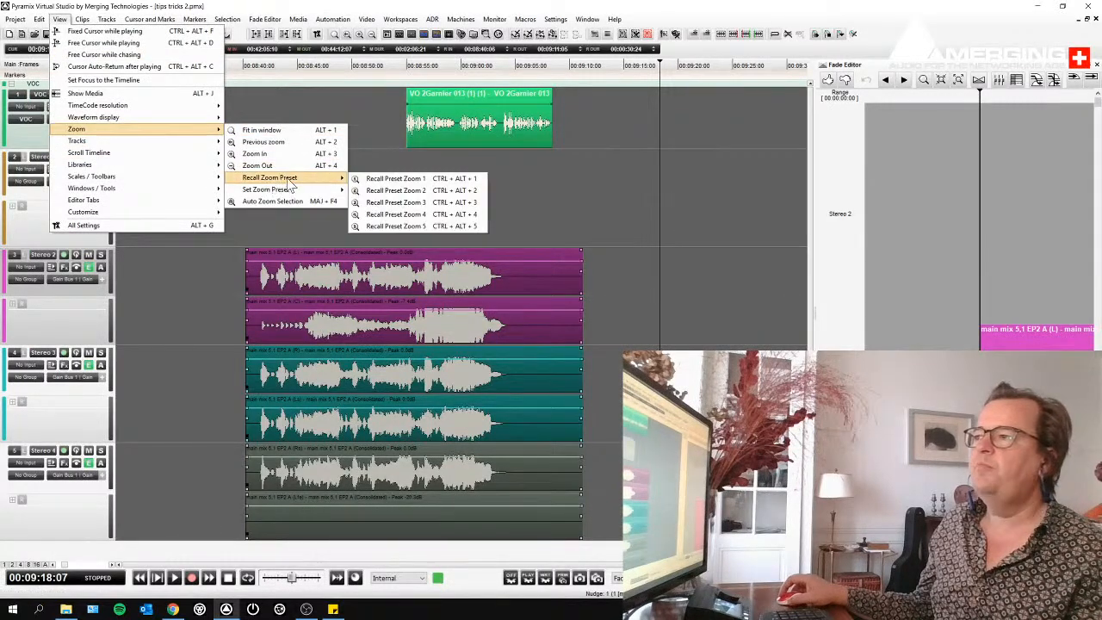
pyautogui.click(384, 179)
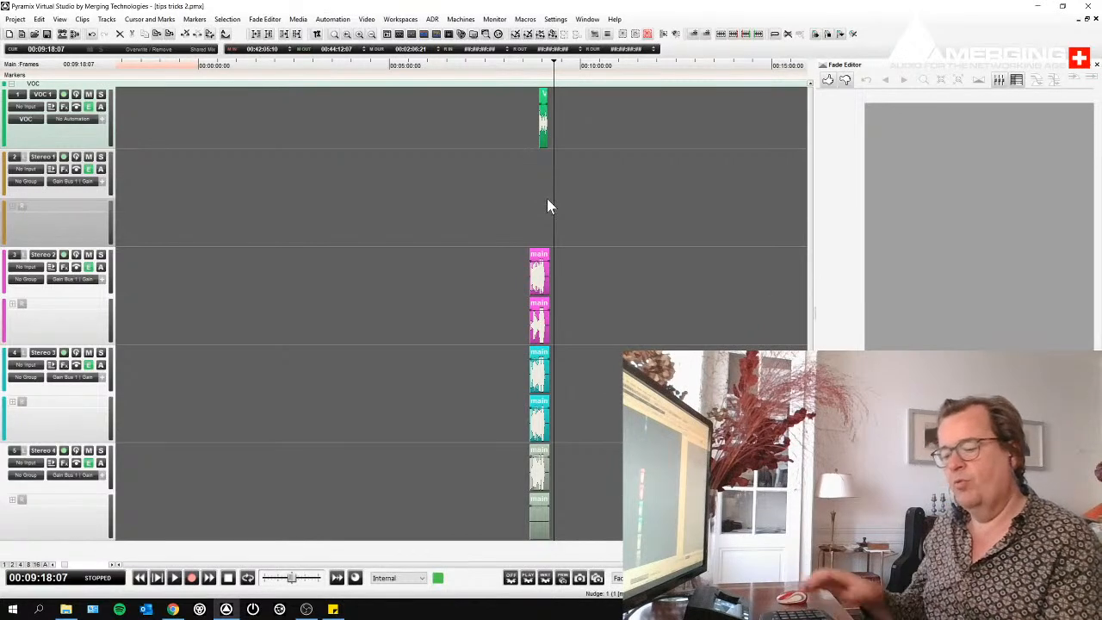
pyautogui.press('2')
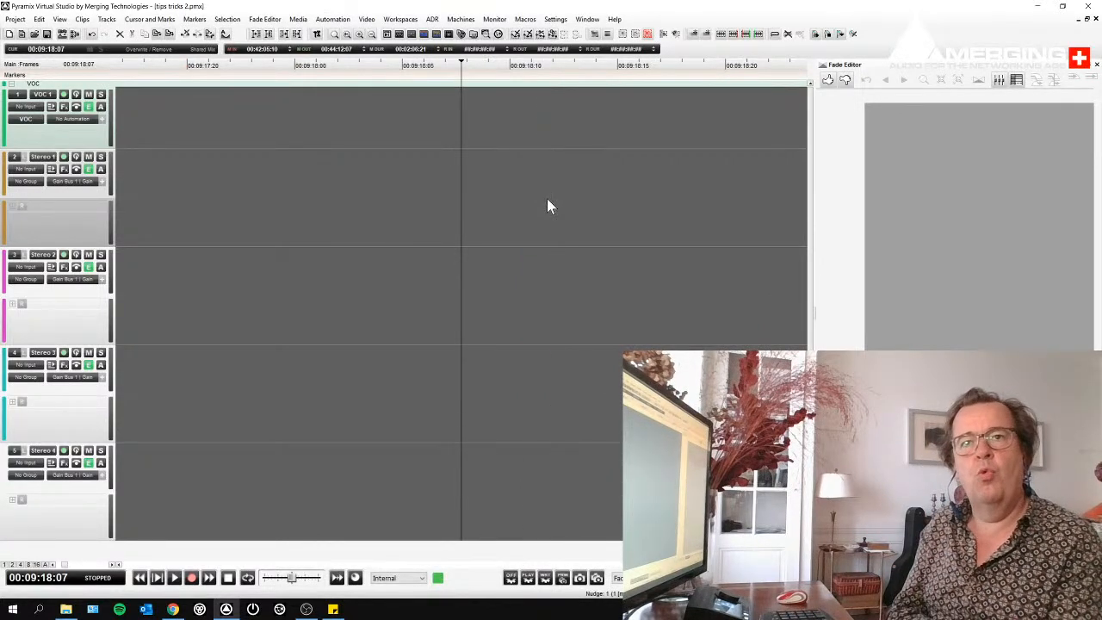
pyautogui.press('3')
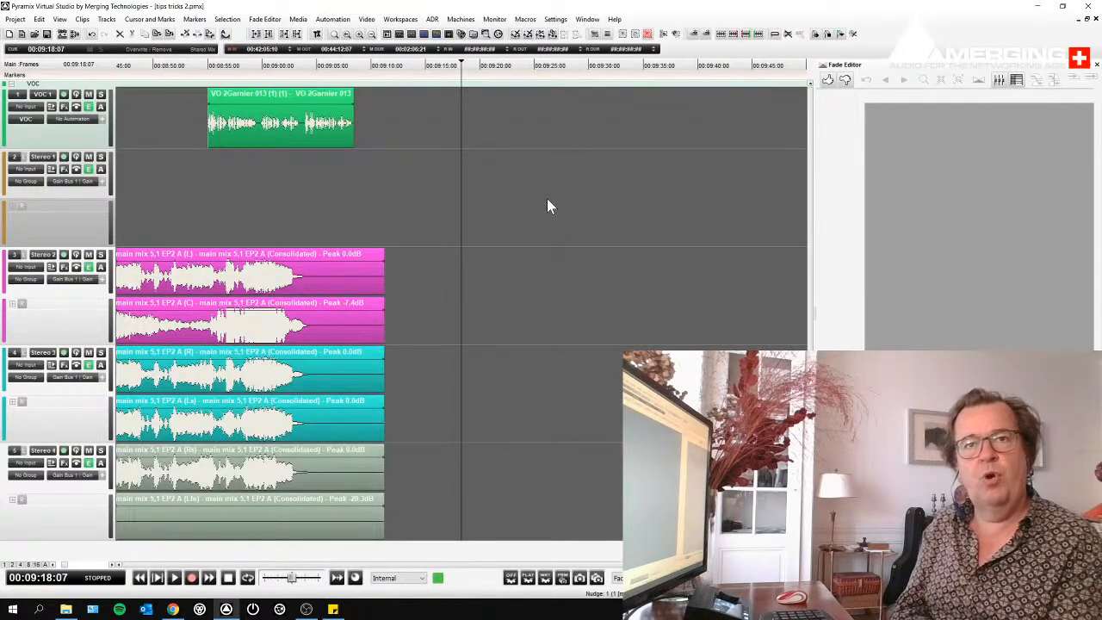
# - Place the cursor at 00:08:50:09 in the main mix and recall the wide and close zoom presets around it
pyautogui.hscroll(-2, 249, 152)
pyautogui.click(434, 78)
pyautogui.moveTo(420, 129); pyautogui.dragTo(462, 152)
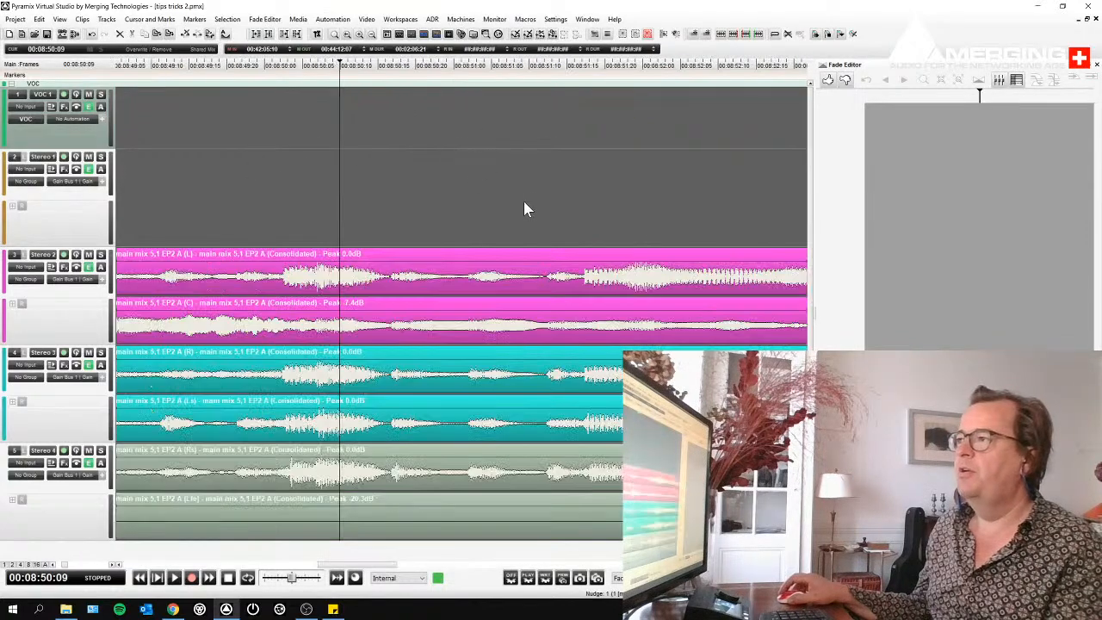
pyautogui.click(464, 276)
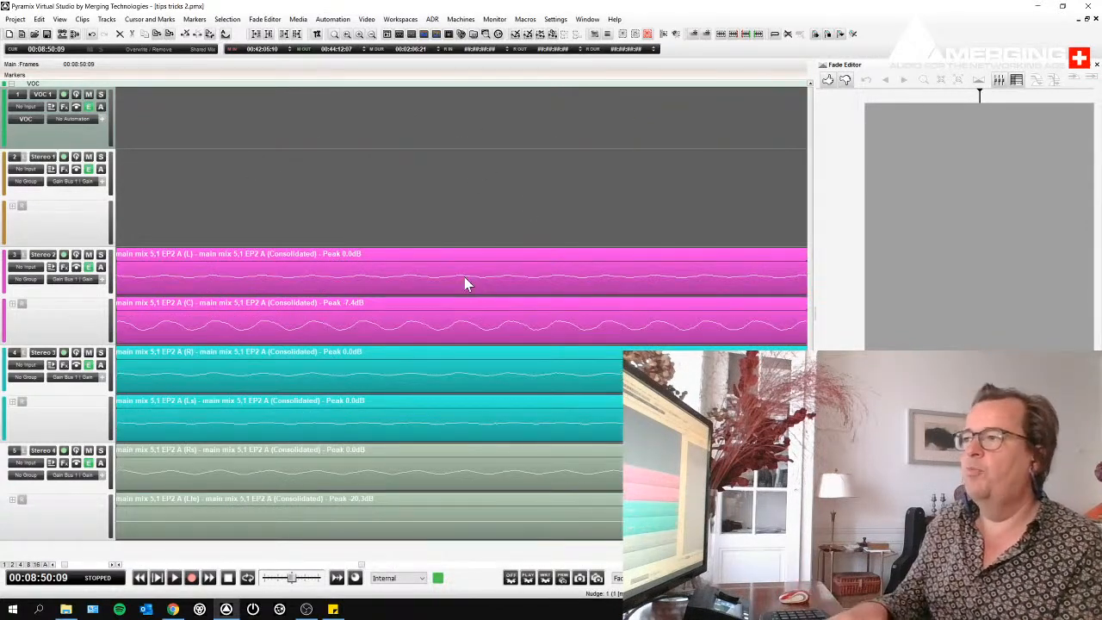
pyautogui.press('z')
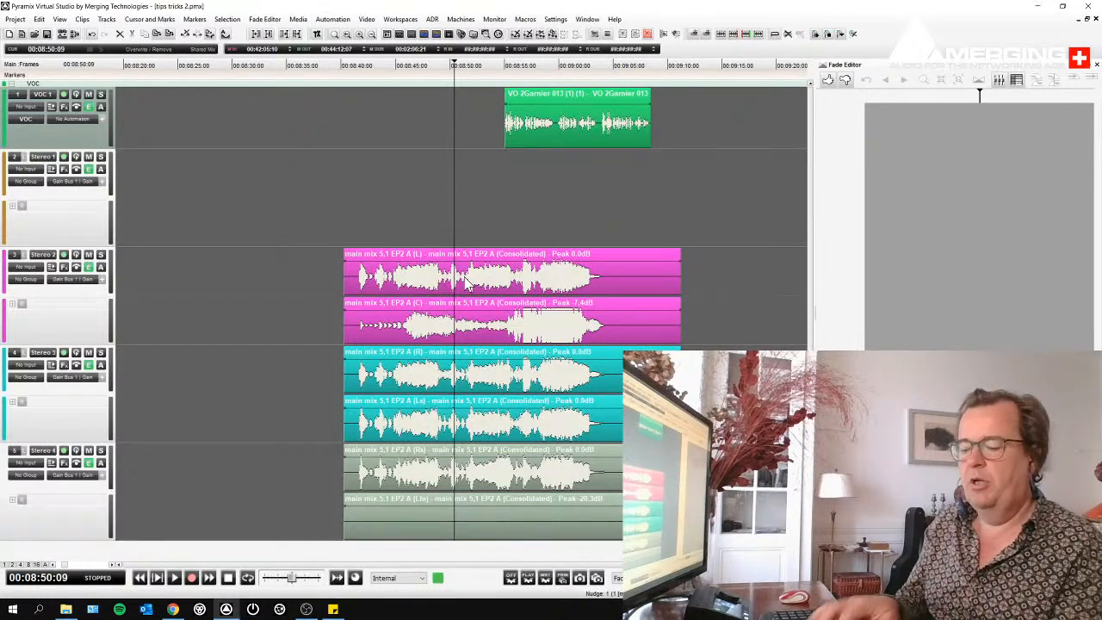
pyautogui.press('z')
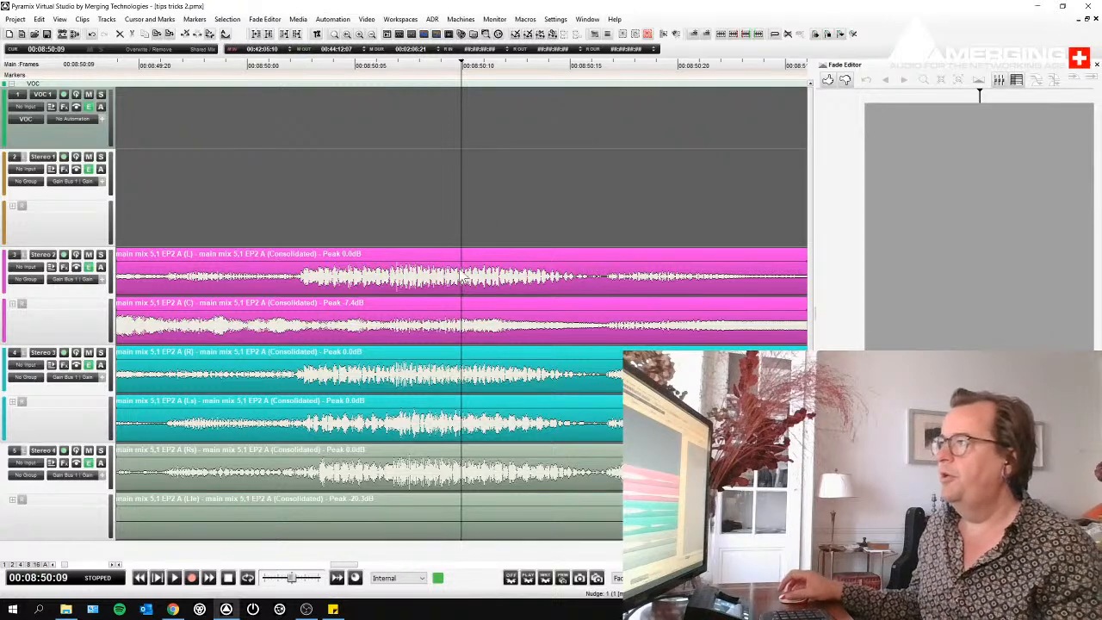
# - Show the Global Libraries editor tab and replace it with the Document Libraries tab containing the project's default library
pyautogui.scroll(-3, 490, 198)
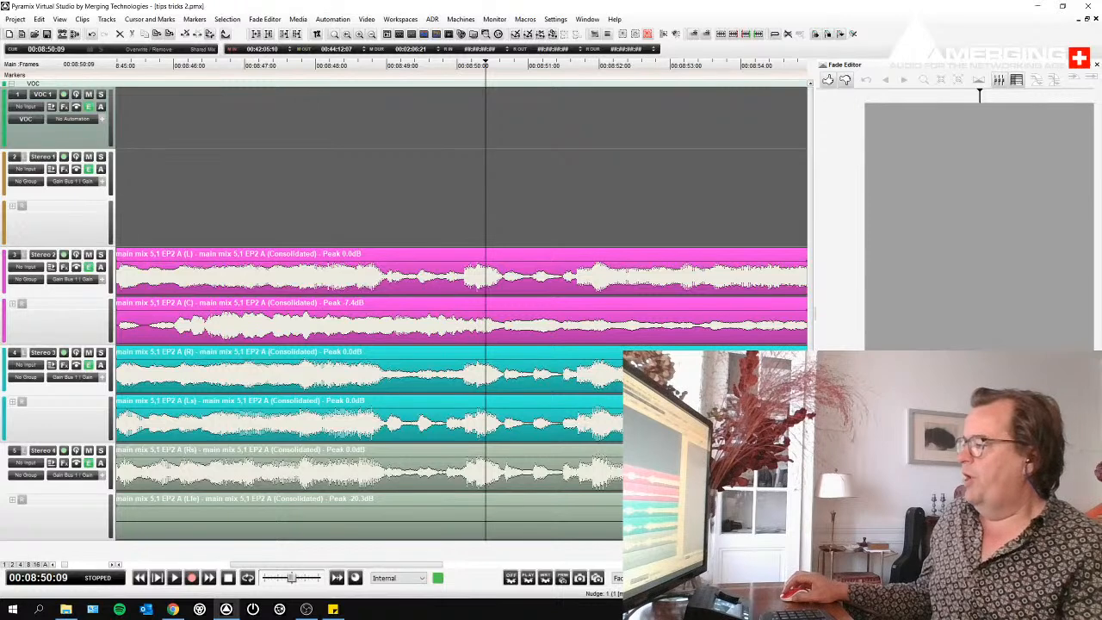
pyautogui.click(896, 563)
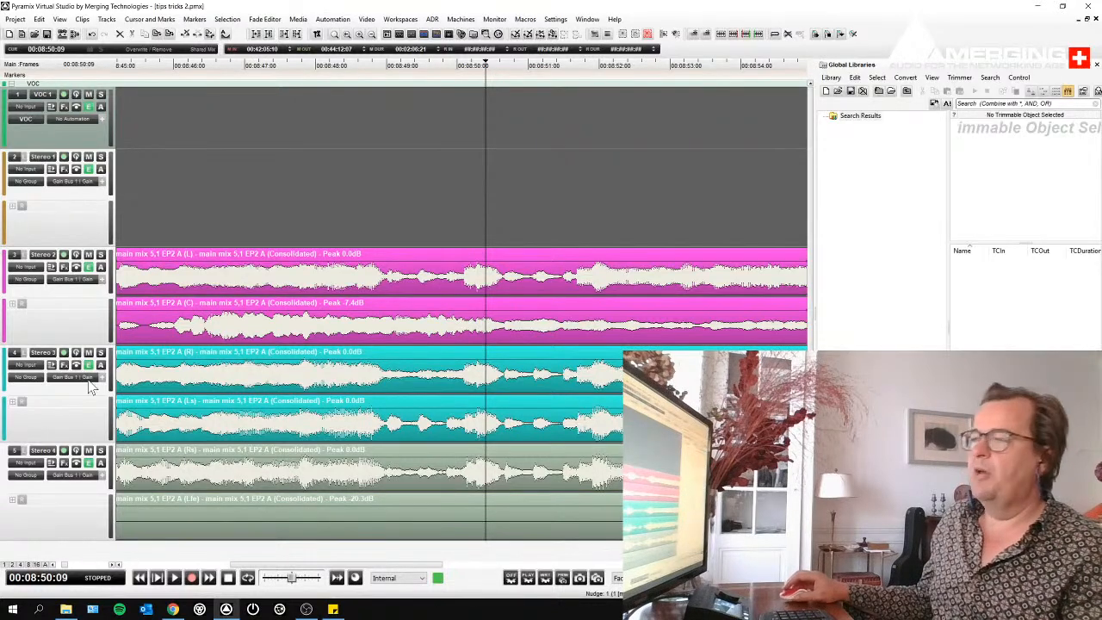
pyautogui.click(60, 21)
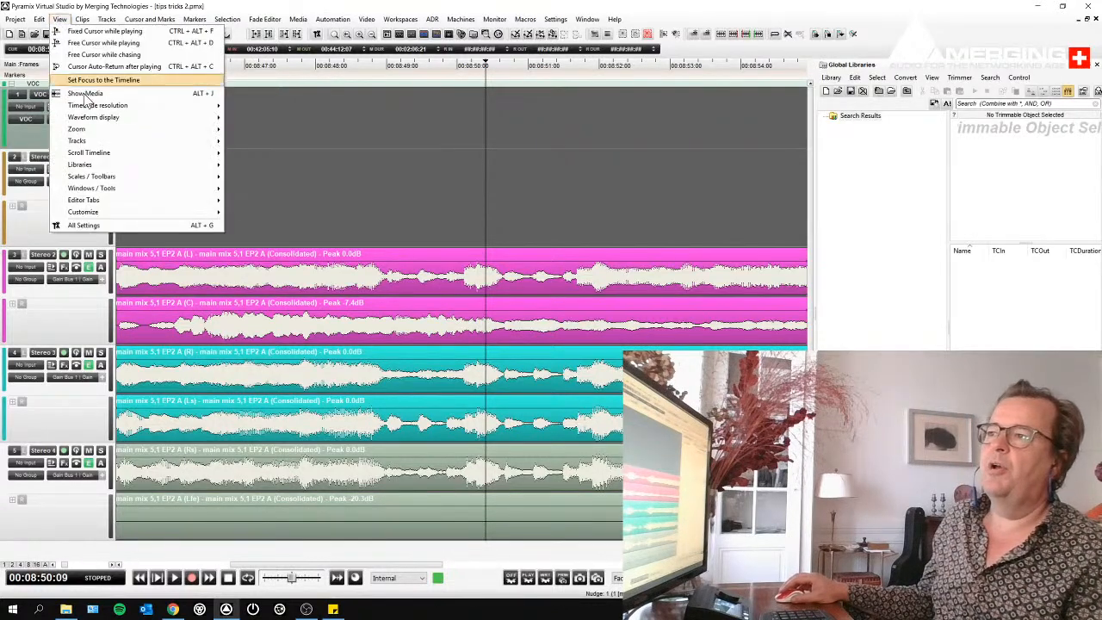
pyautogui.moveTo(88, 203)
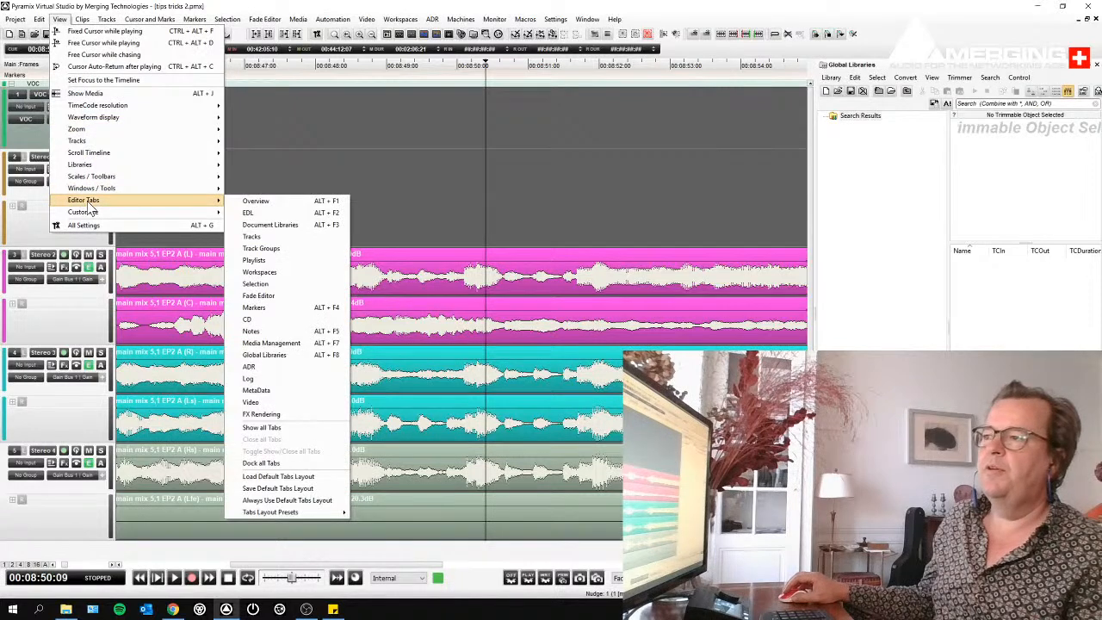
pyautogui.click(269, 226)
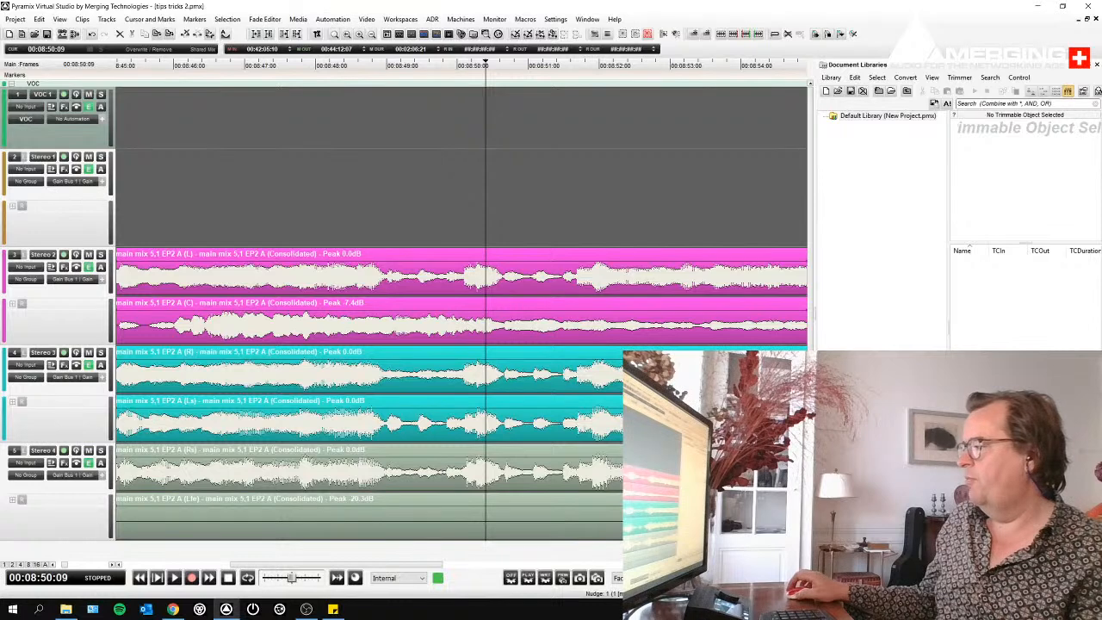
pyautogui.click(904, 563)
pyautogui.click(846, 563)
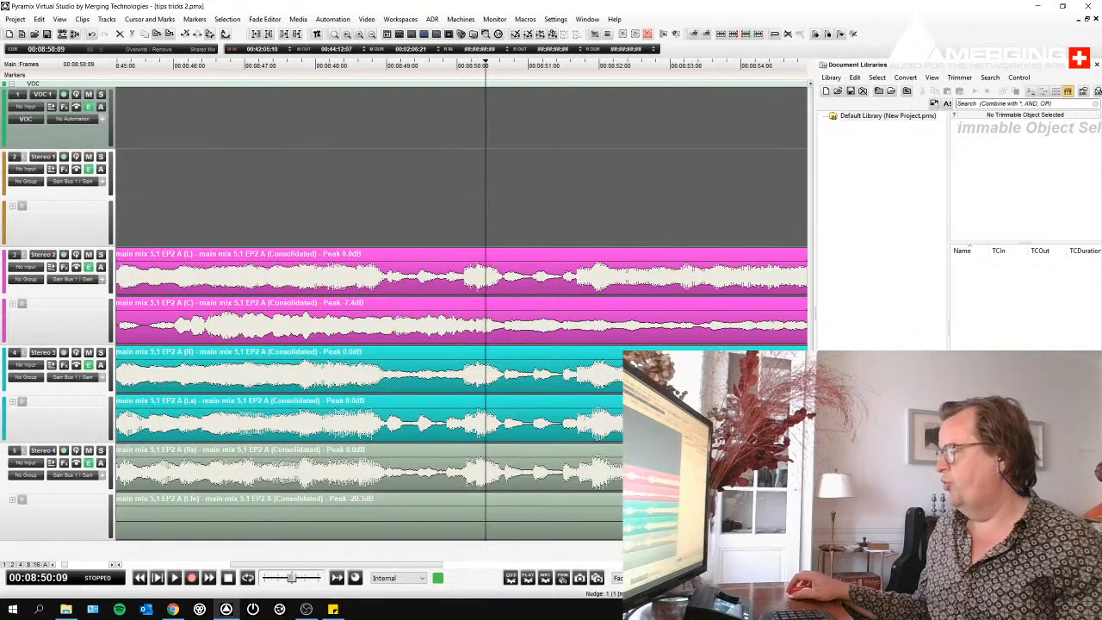
# - Switch to the Global Libraries and create a new library file named "morning 1"
pyautogui.click(905, 562)
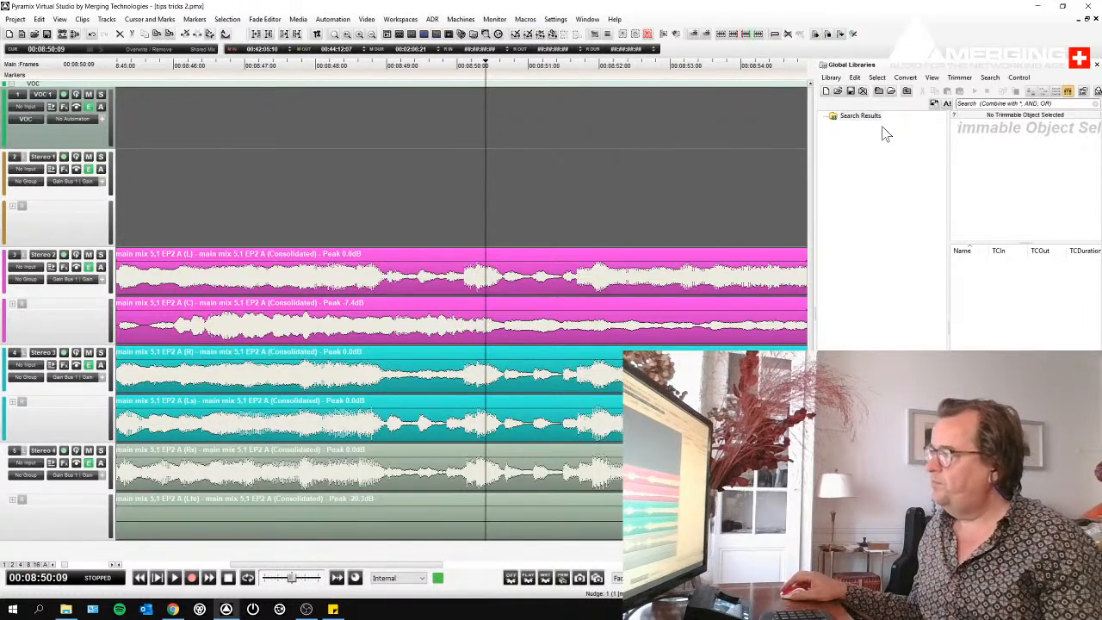
pyautogui.click(826, 91)
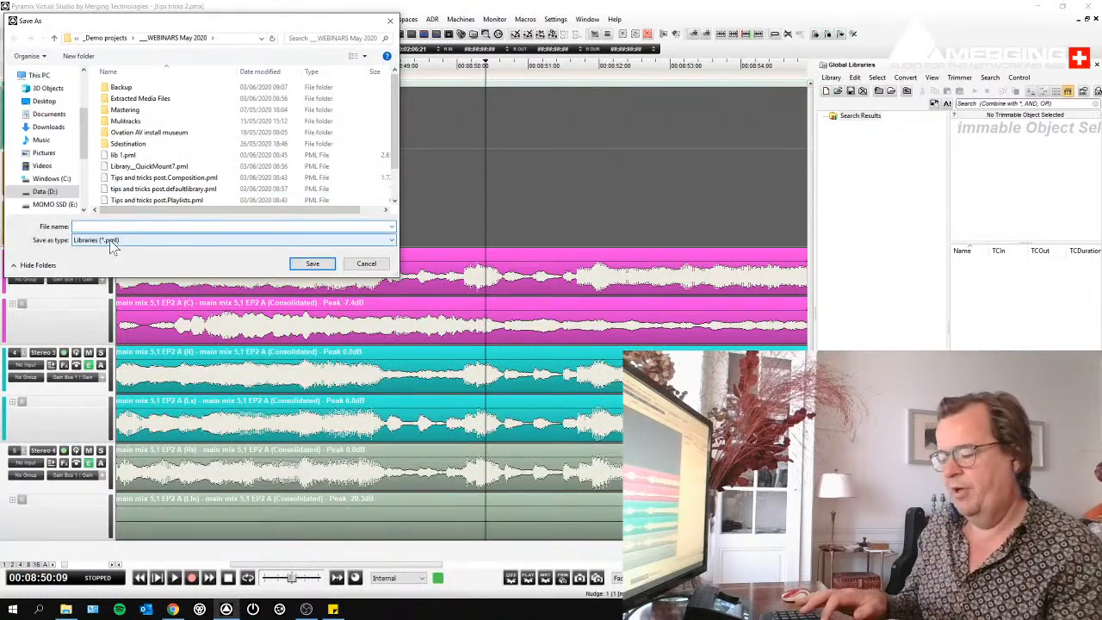
pyautogui.write('morning 1')
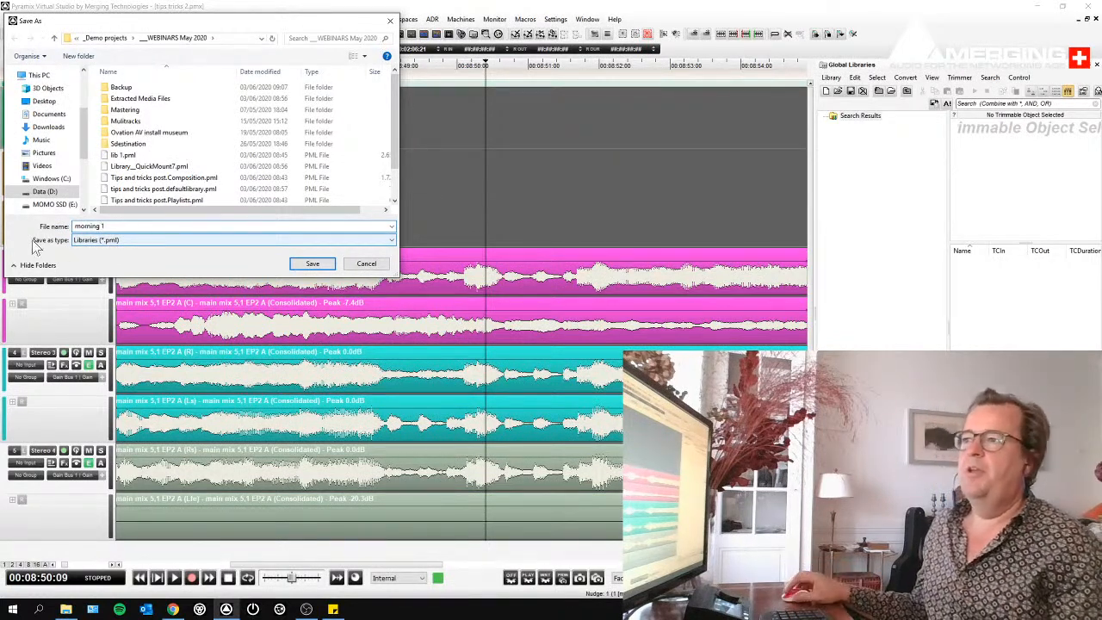
pyautogui.click(318, 265)
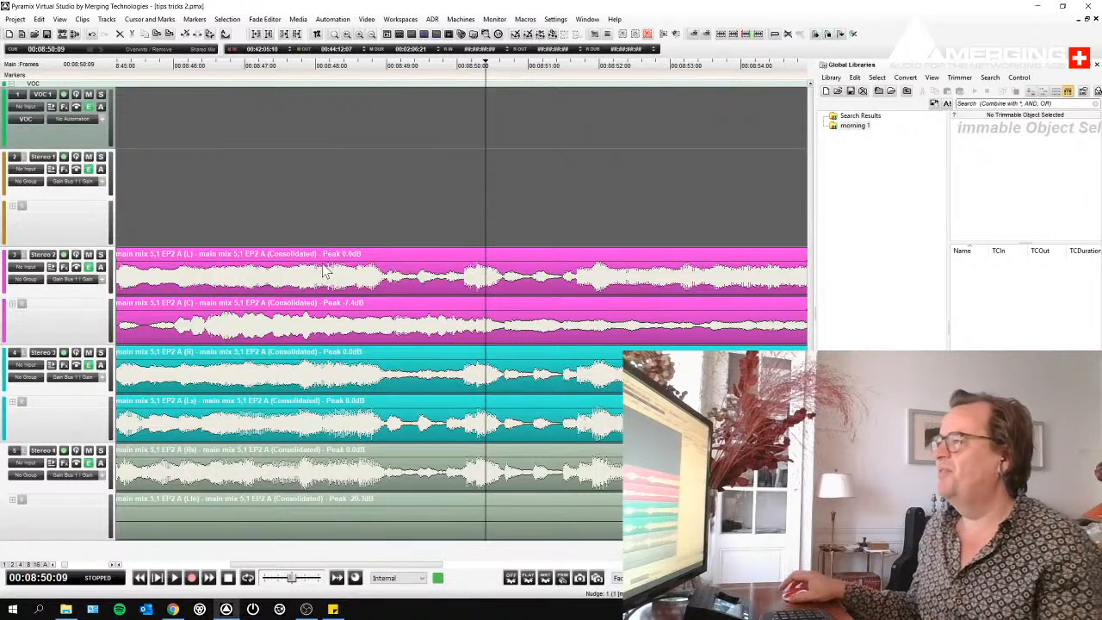
# - Add the complete voice-over and main mix clips to the morning 1 library as "my first clip"
pyautogui.scroll(-5, 418, 197)
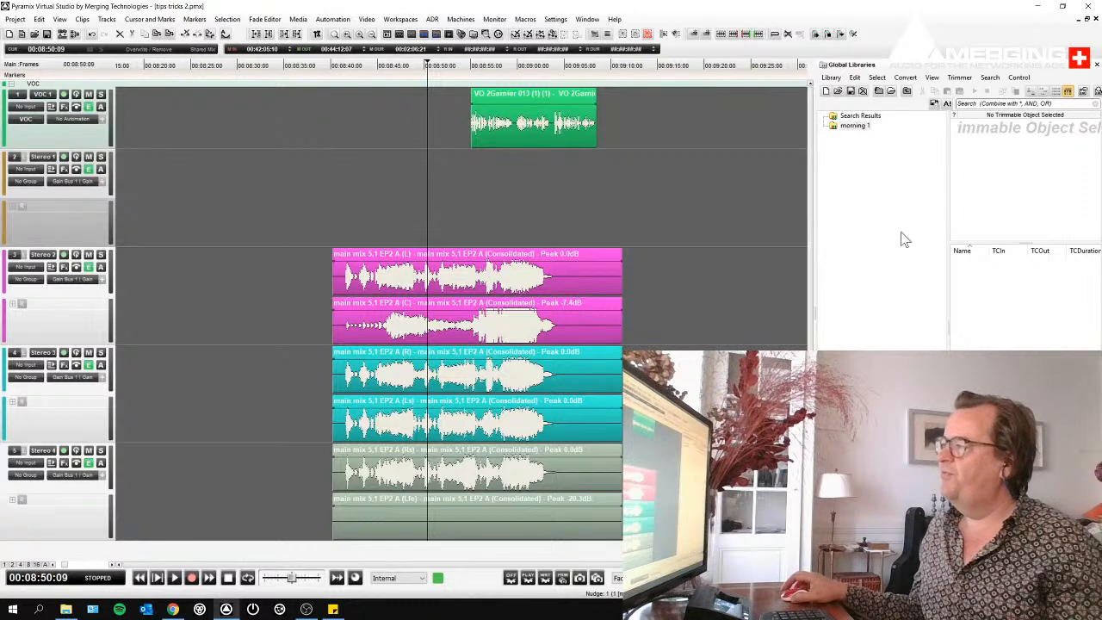
pyautogui.moveTo(353, 123); pyautogui.dragTo(657, 516)
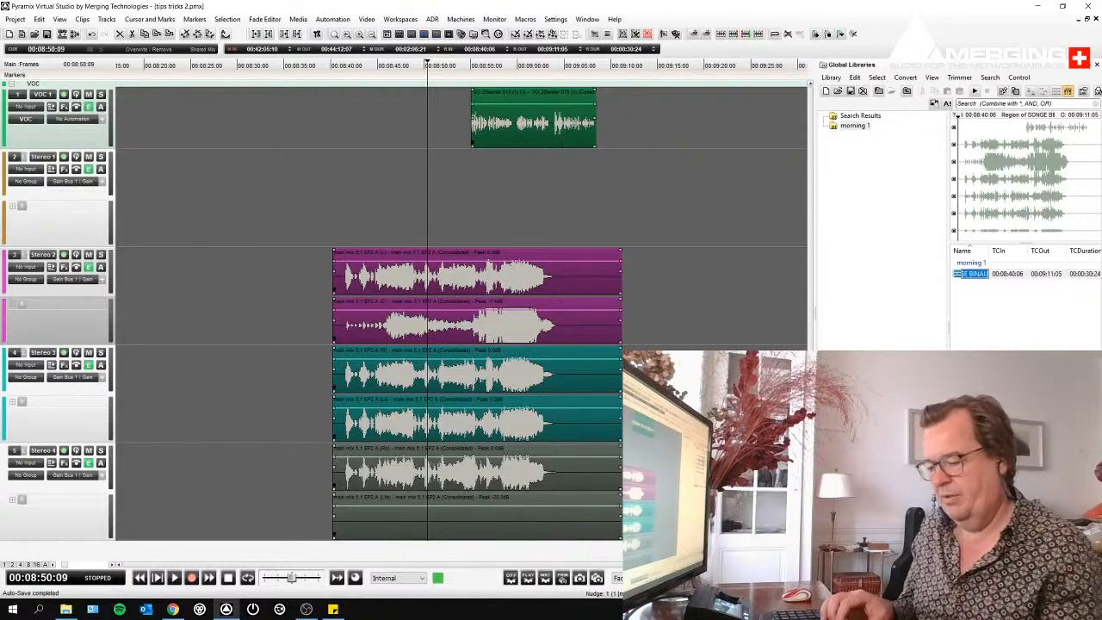
pyautogui.write('my')
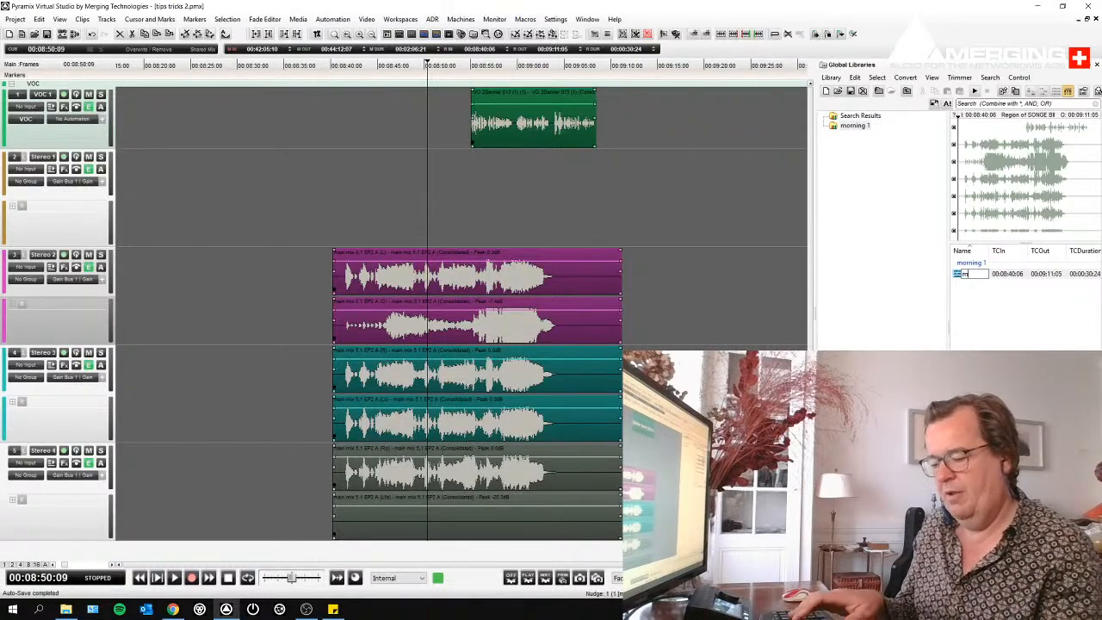
pyautogui.write(' first clip')
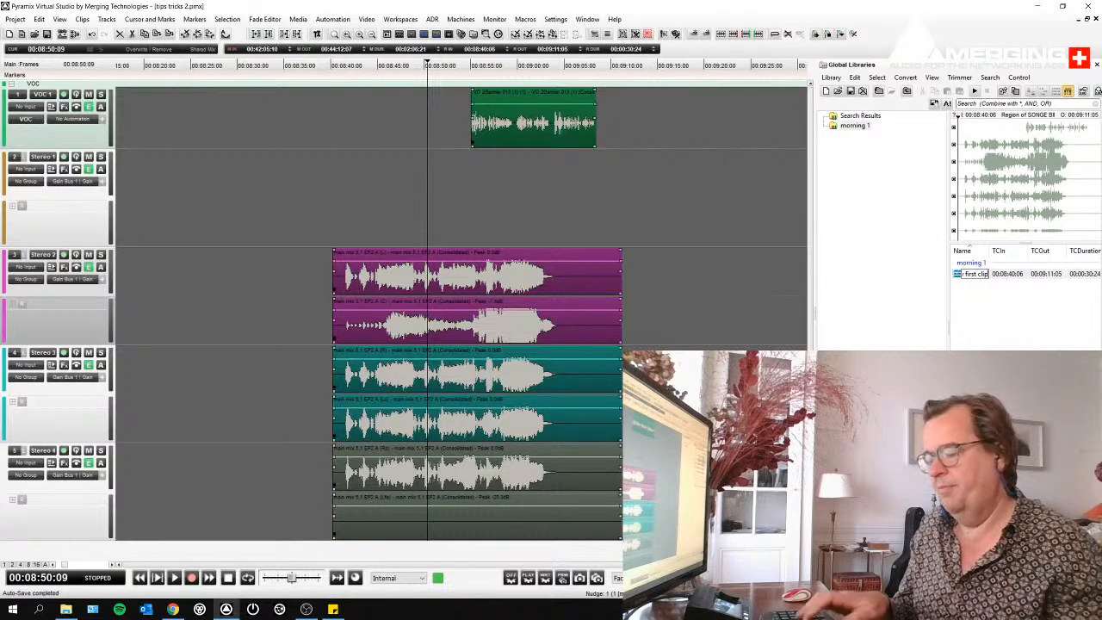
pyautogui.press('Return')
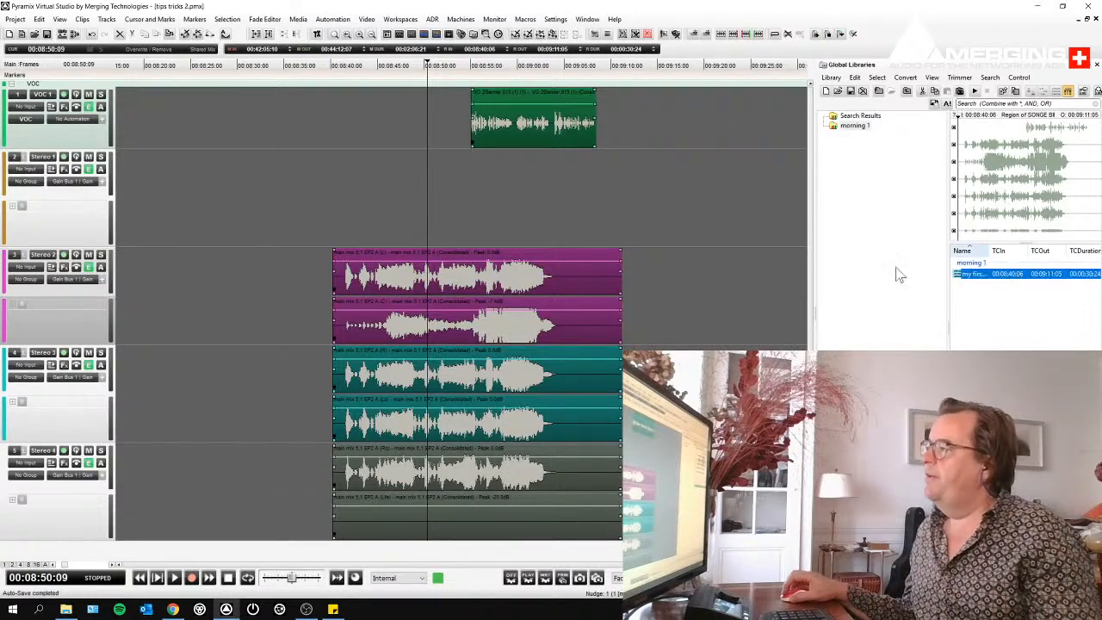
# - Widen the library area and its Name column, and review the metadata columns of "my first clip"
pyautogui.click(814, 272)
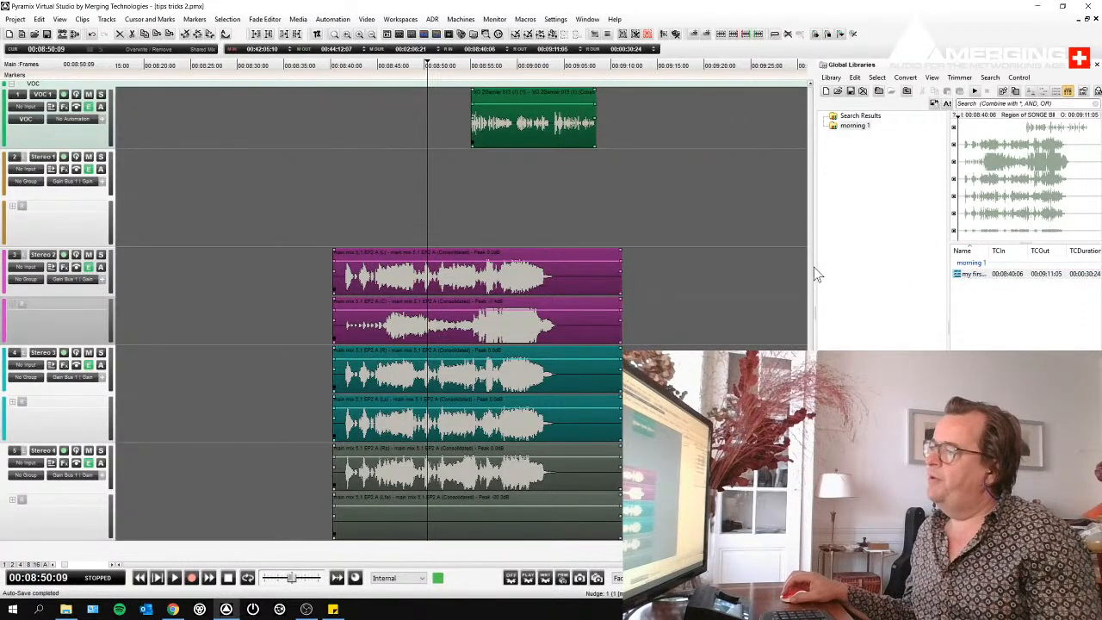
pyautogui.moveTo(816, 267); pyautogui.dragTo(688, 263)
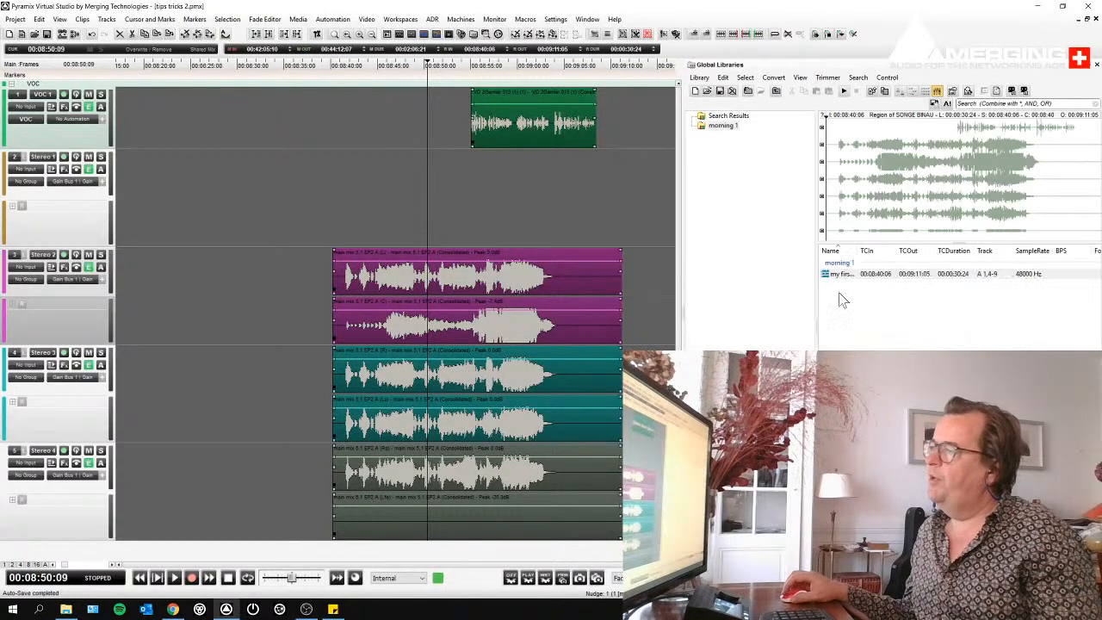
pyautogui.moveTo(857, 250); pyautogui.dragTo(896, 250)
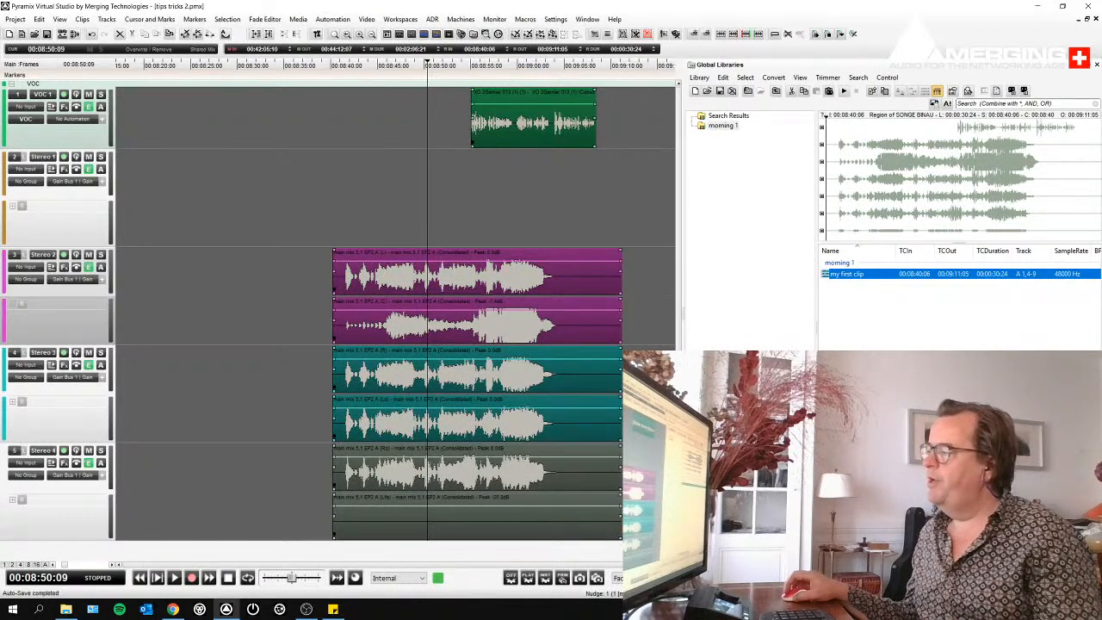
pyautogui.hscroll(5, 959, 297)
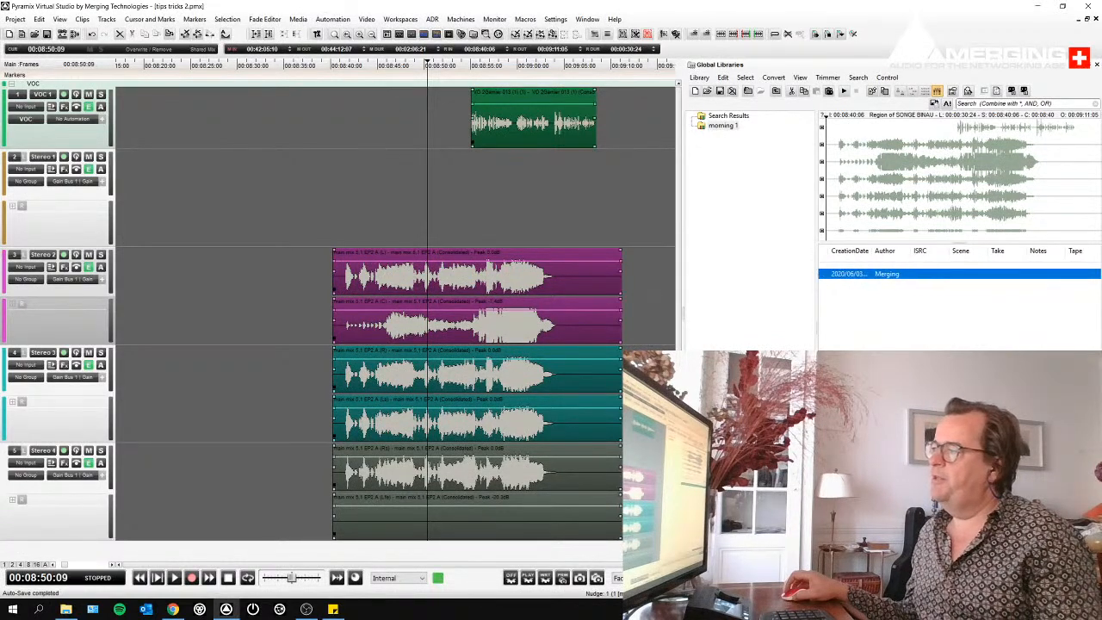
pyautogui.hscroll(-5, 959, 297)
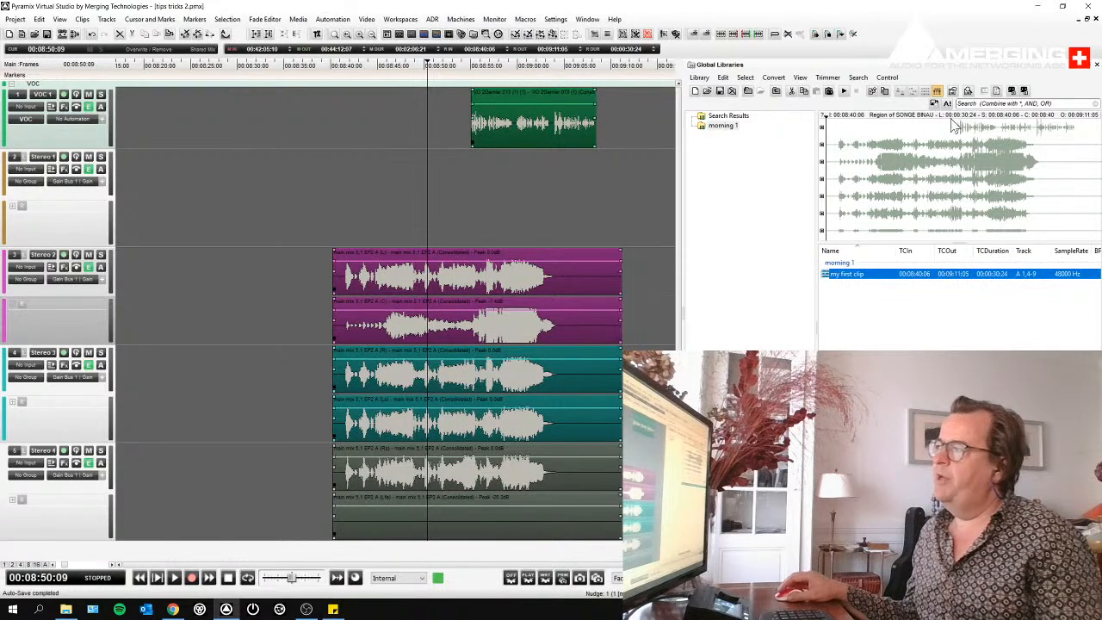
# - Place "my first clip" from the library on the timeline at about 00:10:29:10 and delete the placed copy
pyautogui.click(557, 187)
pyautogui.scroll(-3, 558, 187)
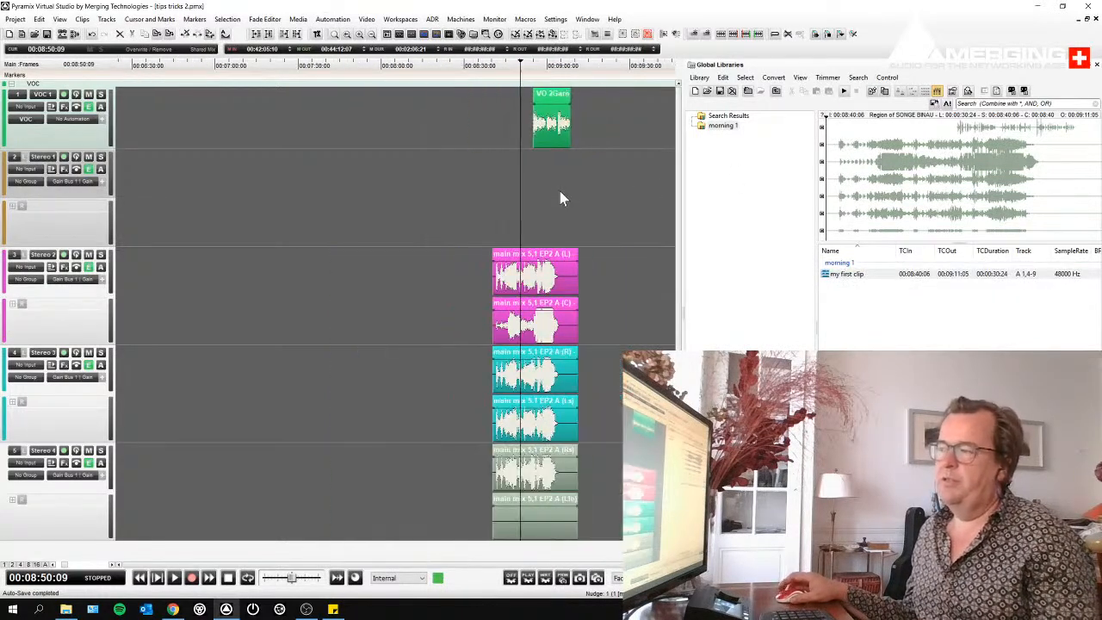
pyautogui.scroll(-4, 558, 187)
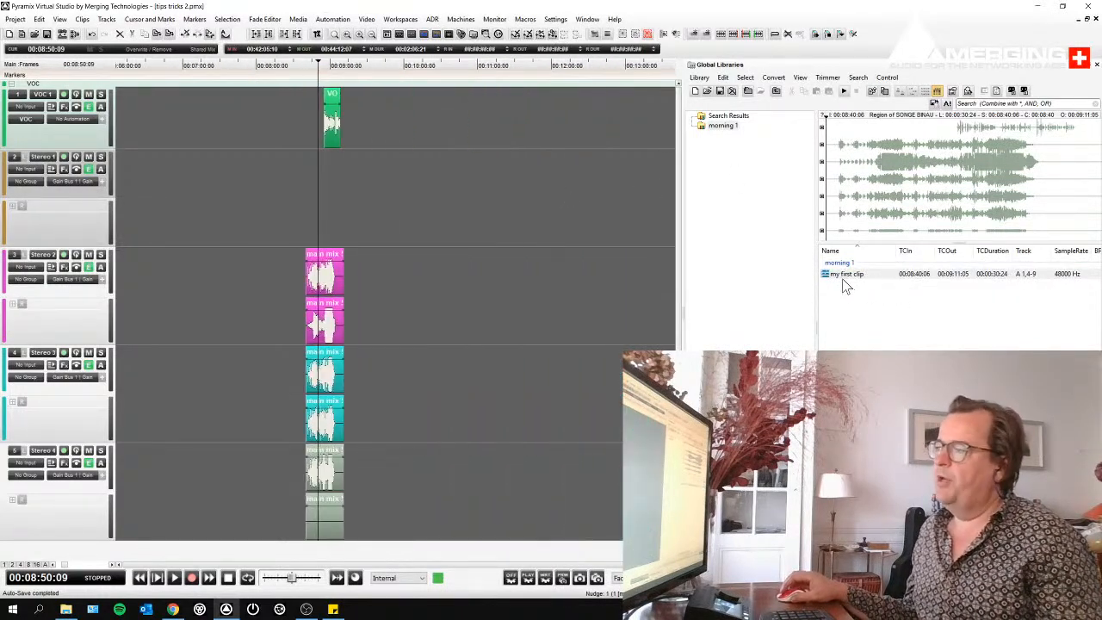
pyautogui.moveTo(832, 276); pyautogui.dragTo(440, 100)
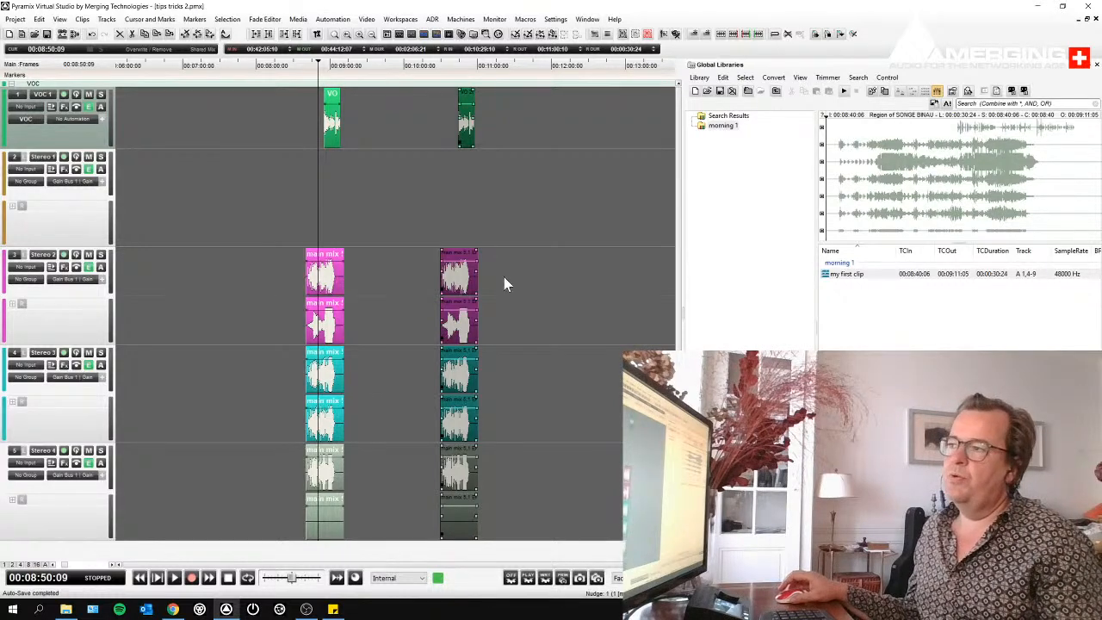
pyautogui.click(461, 272)
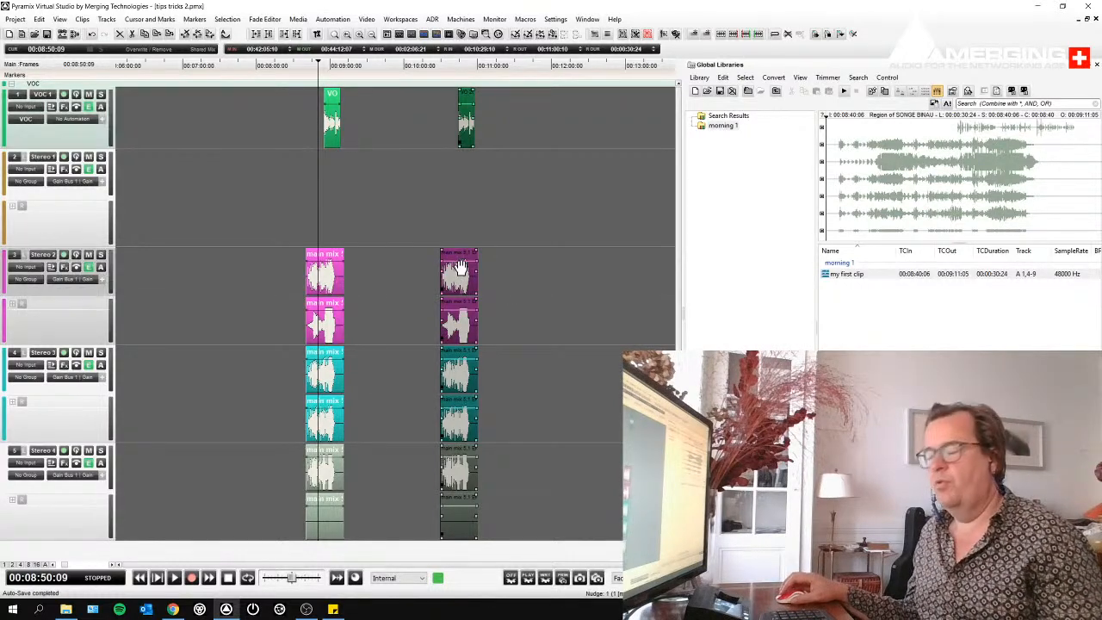
pyautogui.press('Delete')
# - Frame the clips, select the voice-over clip's time range, and shift the range selection down to both Stereo 3 tracks
pyautogui.moveTo(279, 297); pyautogui.dragTo(364, 327)
pyautogui.doubleClick(444, 143)
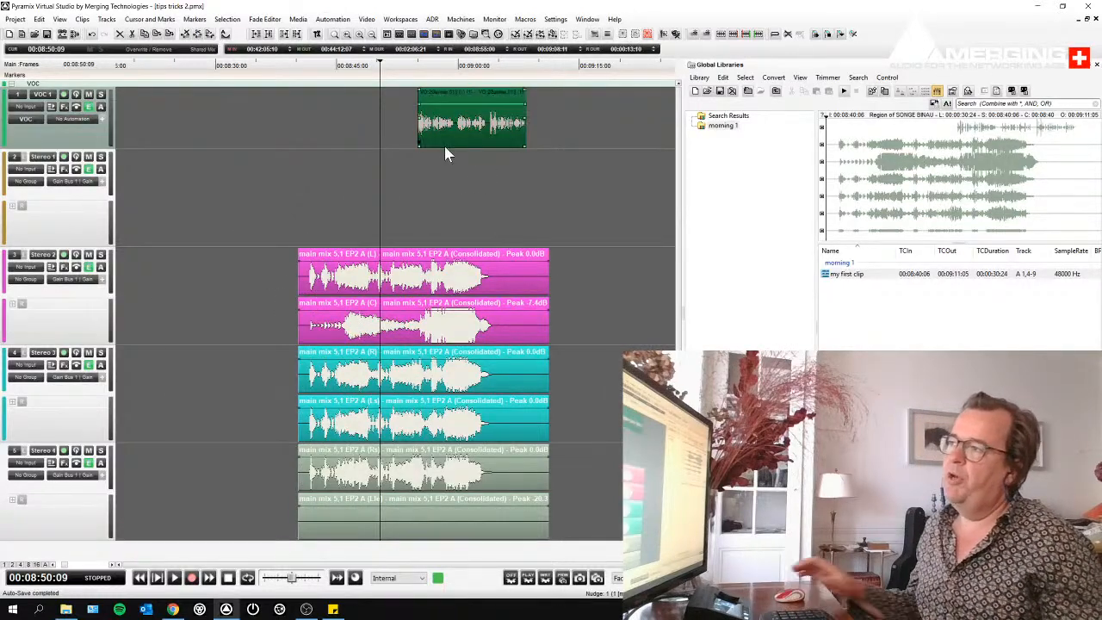
pyautogui.hotkey('ctrl', 'Down')
pyautogui.hotkey('ctrl', 'Down')
pyautogui.hotkey('ctrl', 'Down')
pyautogui.hotkey('ctrl', 'Down')
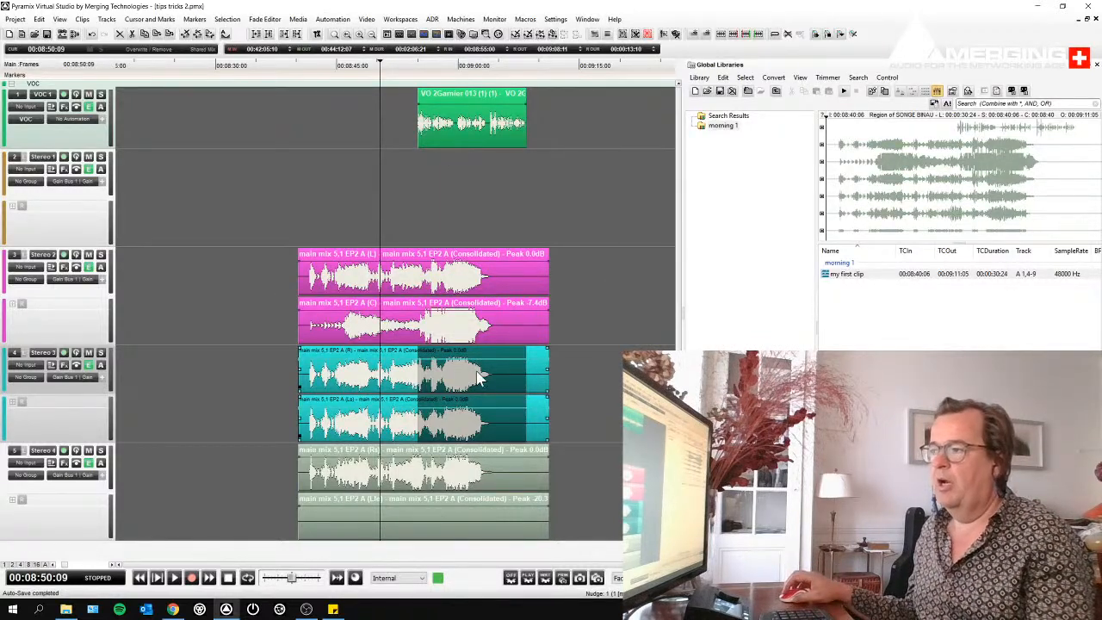
# - Add the selected Stereo 3 range to the morning 1 library under the name "amb 1"
pyautogui.moveTo(472, 379); pyautogui.dragTo(869, 370)
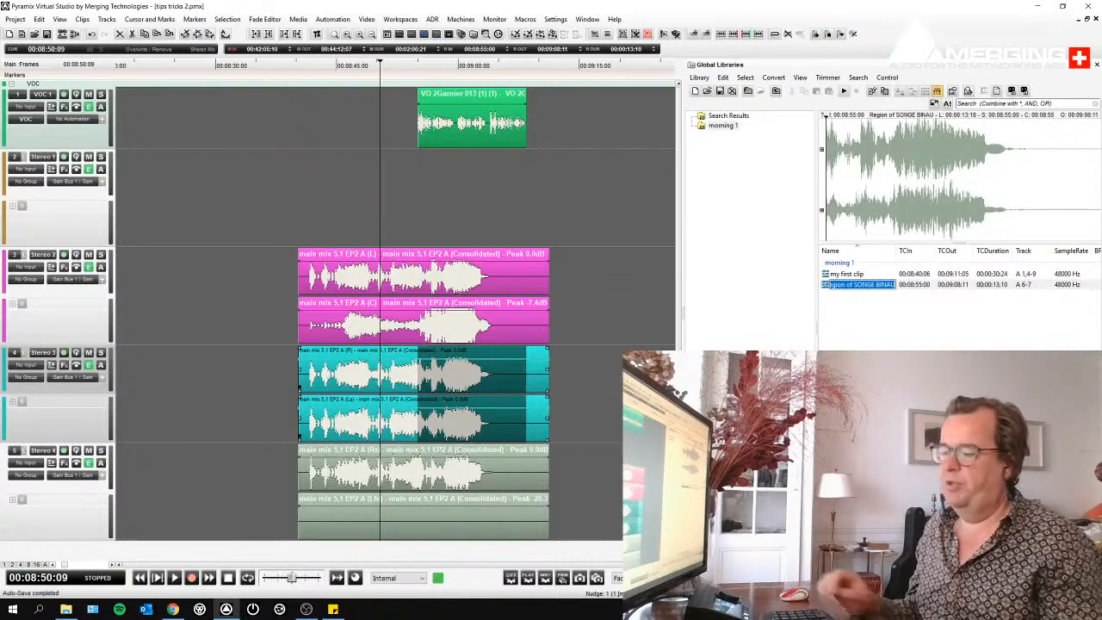
pyautogui.write('amb 1')
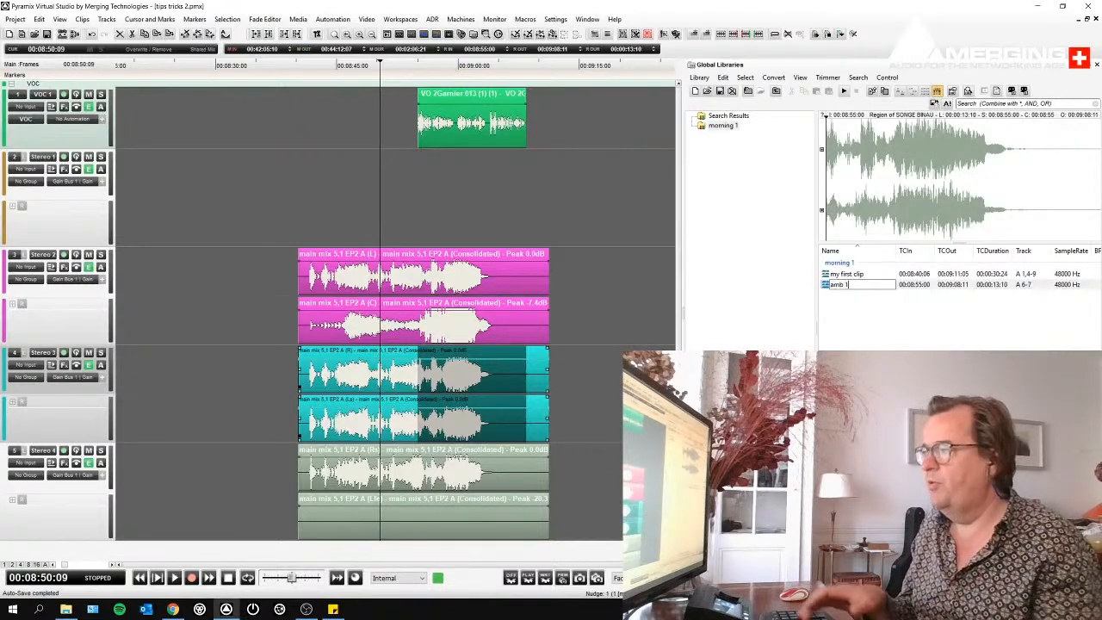
pyautogui.press('Return')
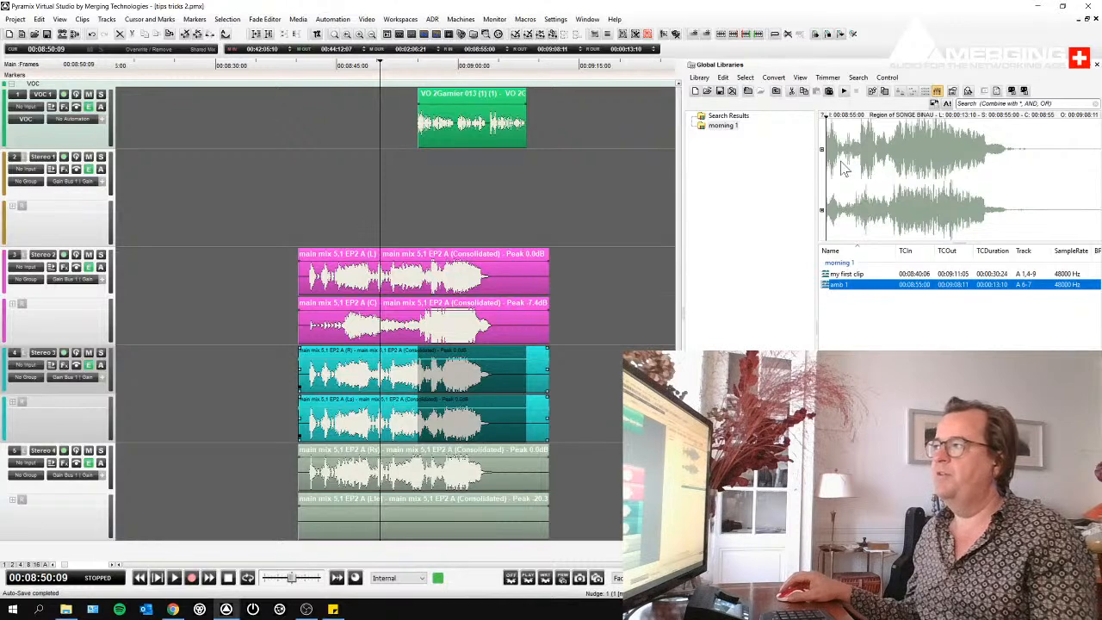
# - Audition "amb 1" in the library waveform preview, and place it on the timeline and delete that copy
pyautogui.click(868, 169)
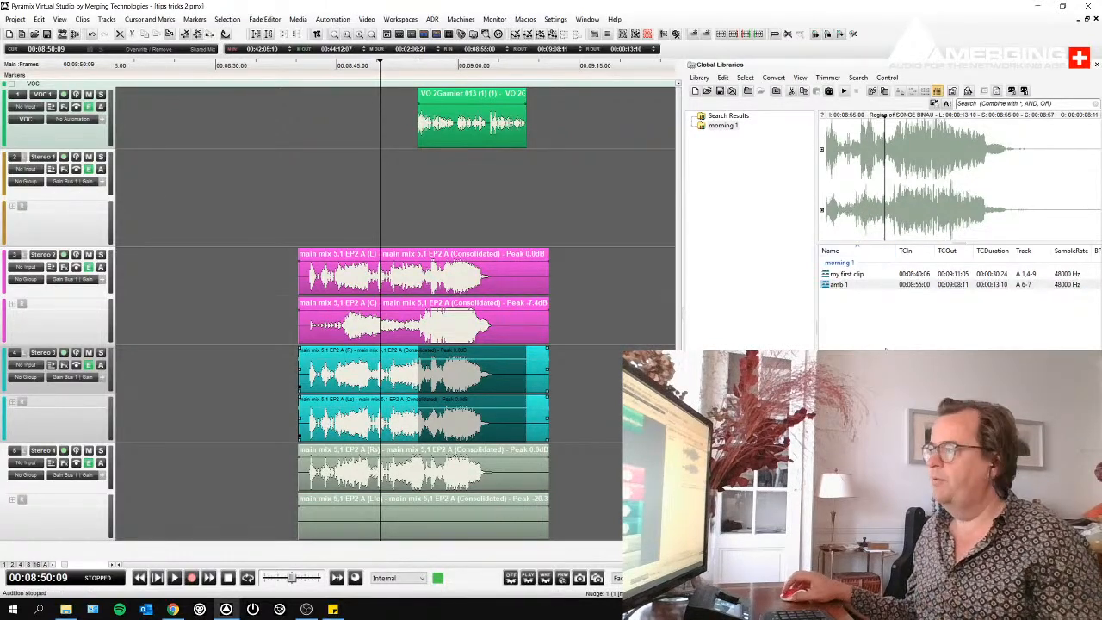
pyautogui.moveTo(844, 285); pyautogui.dragTo(654, 322)
pyautogui.press('Delete')
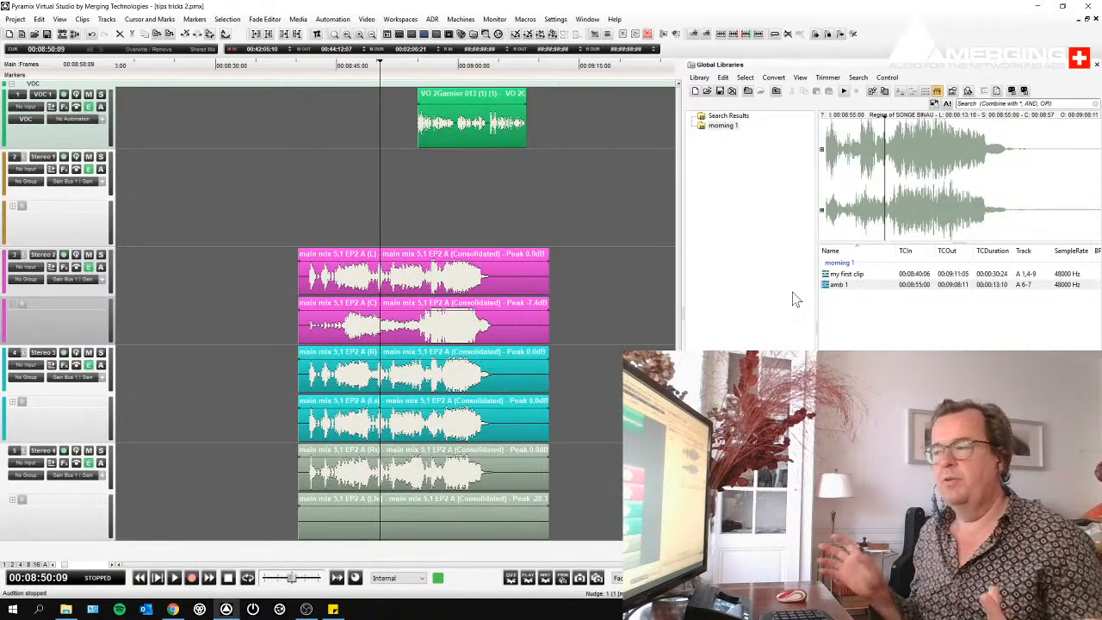
# - Draw a wavy volume envelope over the loud end of the main mix and add a fade-out of about 10 seconds
pyautogui.click(443, 403)
pyautogui.moveTo(428, 360); pyautogui.dragTo(476, 373)
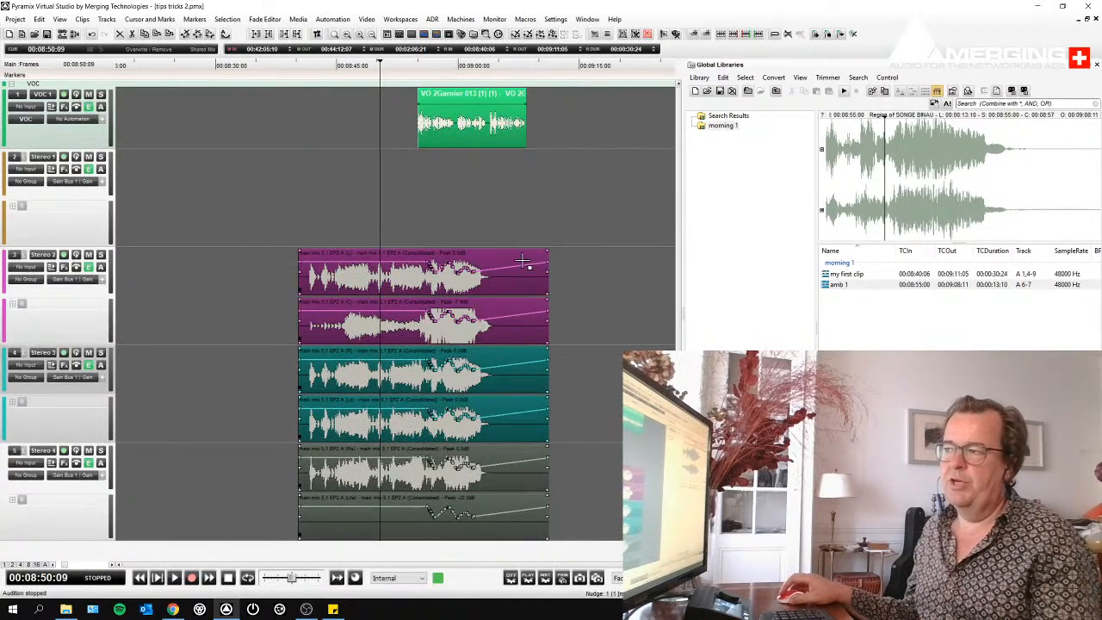
pyautogui.moveTo(549, 252); pyautogui.dragTo(466, 253)
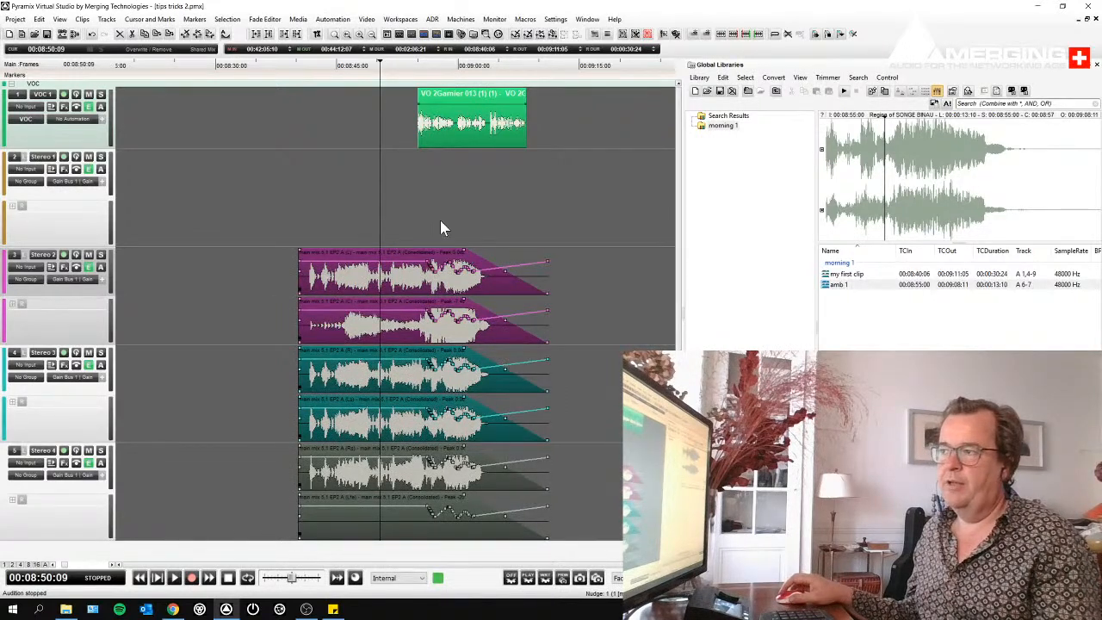
# - Split the main mix clips near 00:08:44 and create a crossfade across the cut
pyautogui.click(343, 284)
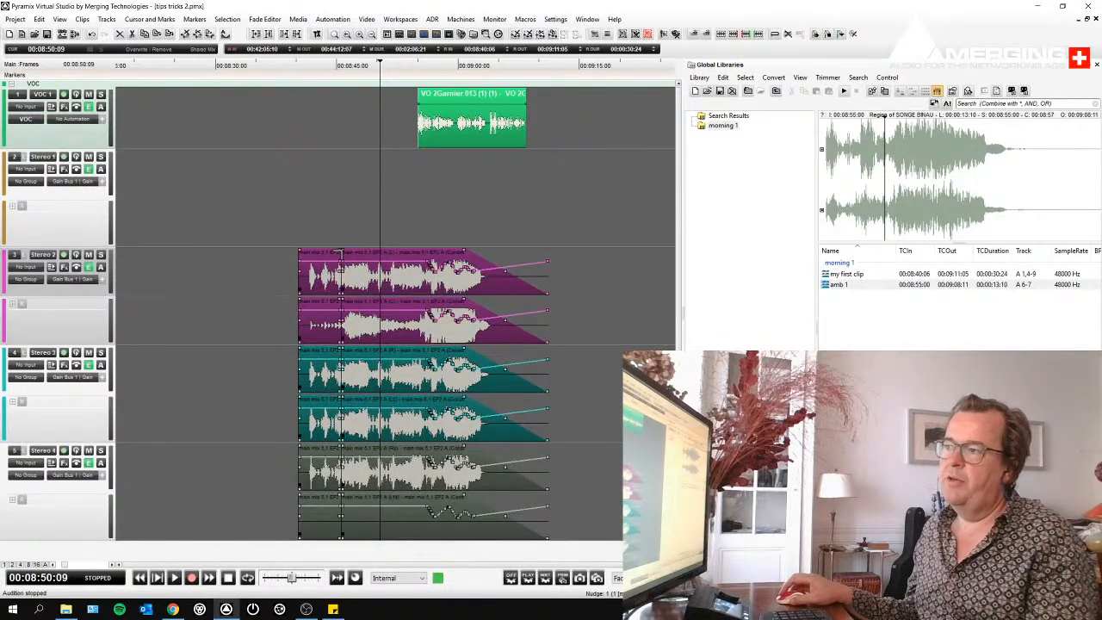
pyautogui.moveTo(343, 249); pyautogui.dragTo(352, 252)
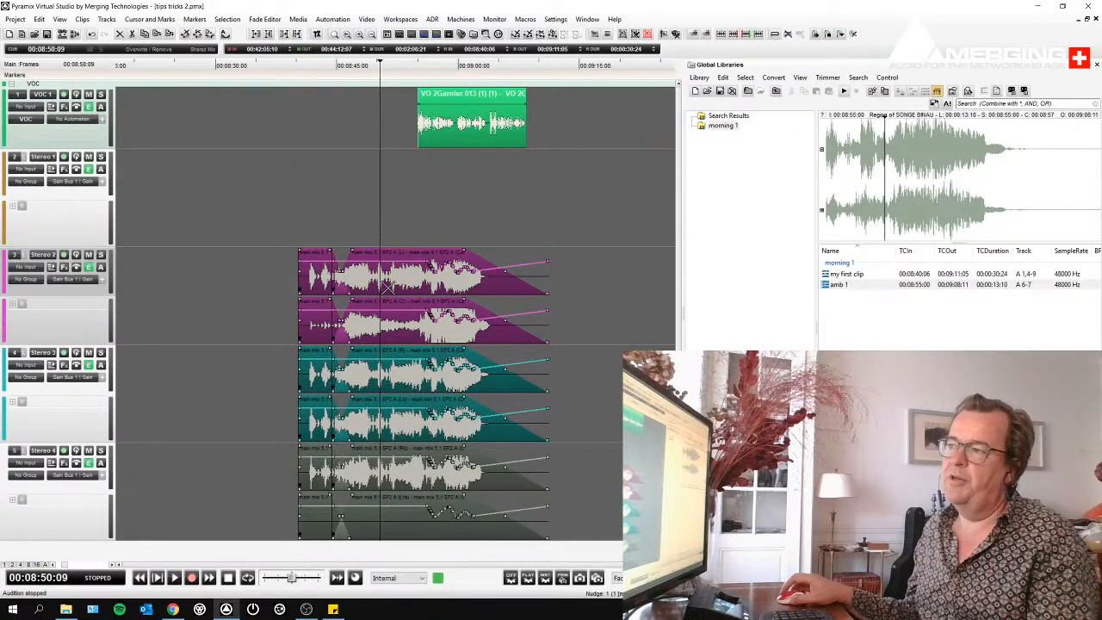
pyautogui.click(389, 285)
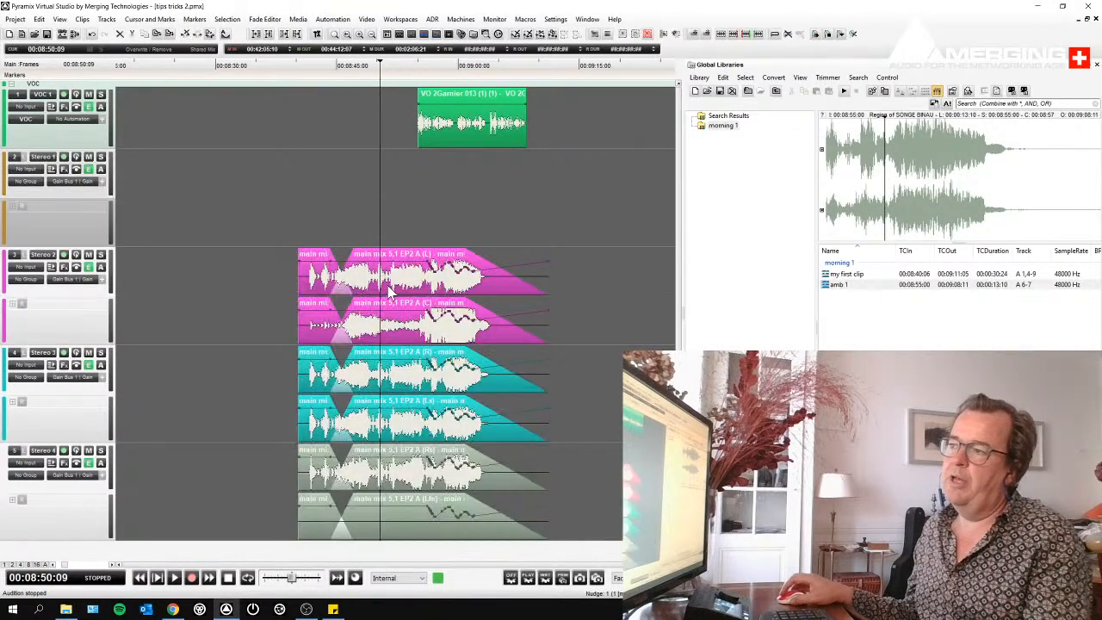
# - Remove a short section of the main mix just after the cursor and close the gap between the remaining parts
pyautogui.moveTo(386, 275)
pyautogui.mouseDown()
pyautogui.moveTo(399, 278)
pyautogui.moveTo(366, 284)
pyautogui.mouseUp()
pyautogui.press('Delete')
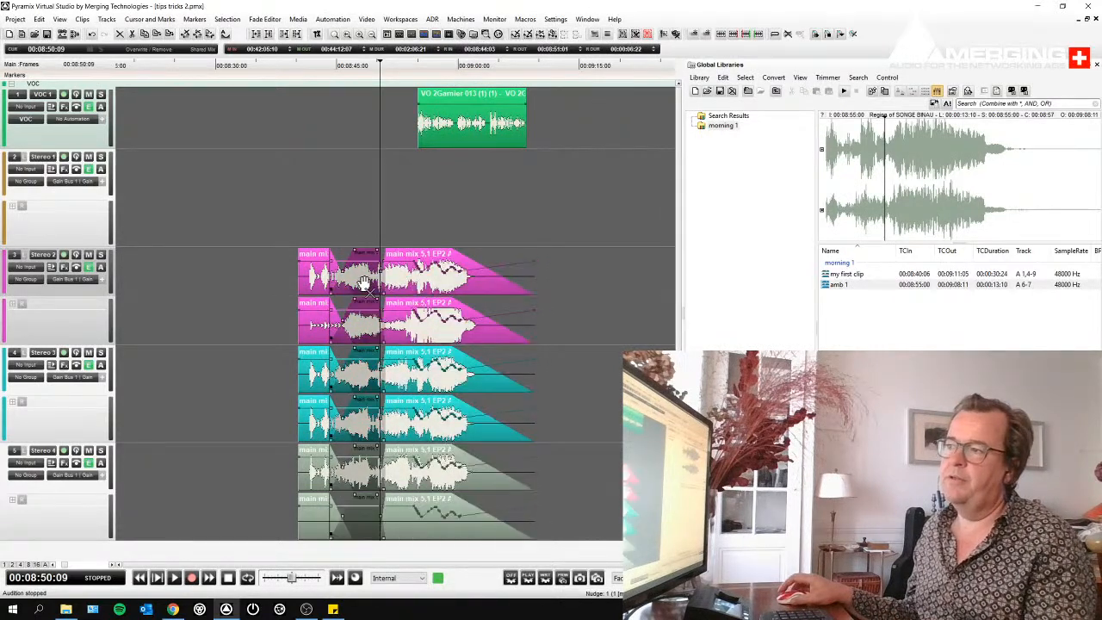
pyautogui.doubleClick(366, 284)
pyautogui.moveTo(386, 351); pyautogui.dragTo(389, 367)
pyautogui.press('Return')
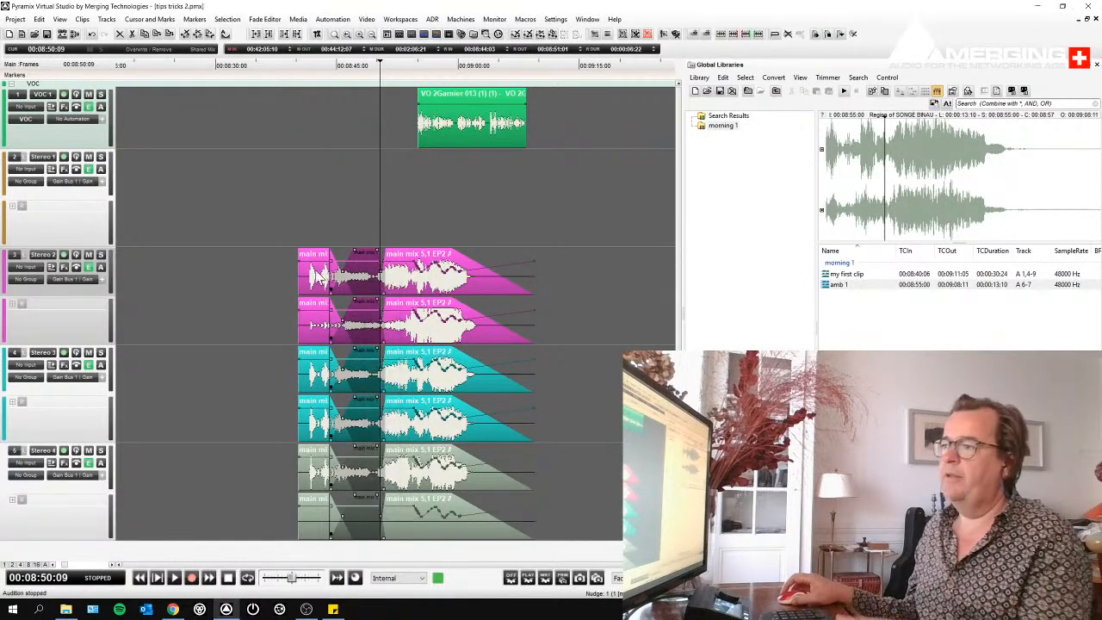
# - Add the whole edited main mix, with its cuts, fades and envelopes, to the morning 1 library as "cut 3"
pyautogui.moveTo(279, 252); pyautogui.dragTo(498, 445)
pyautogui.click(434, 384)
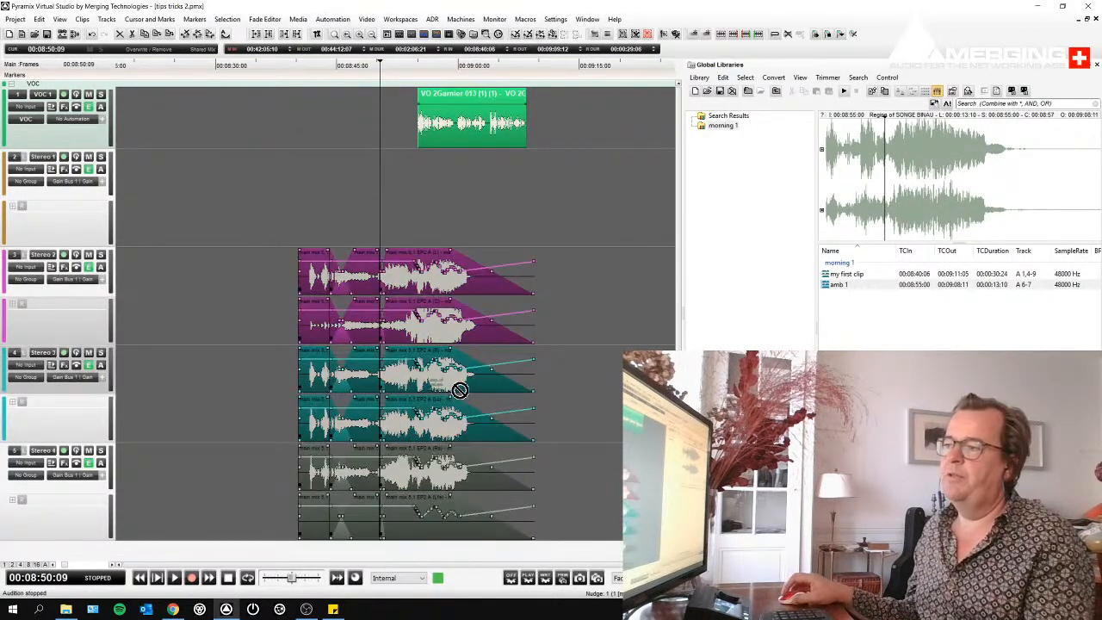
pyautogui.moveTo(434, 384); pyautogui.dragTo(869, 317)
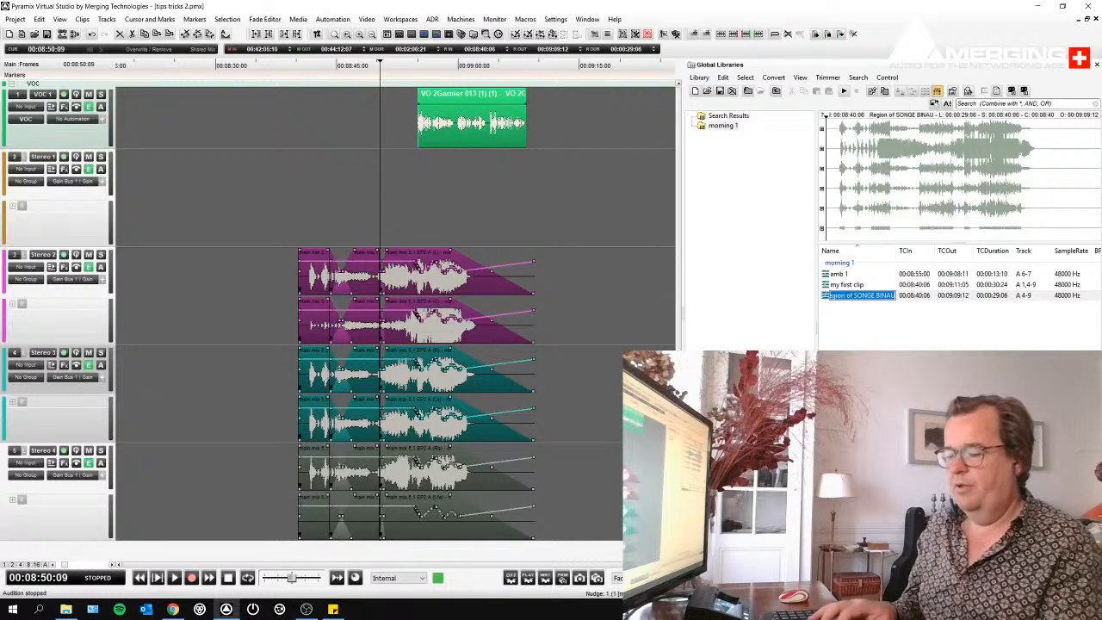
pyautogui.write('cut 3')
pyautogui.press('Return')
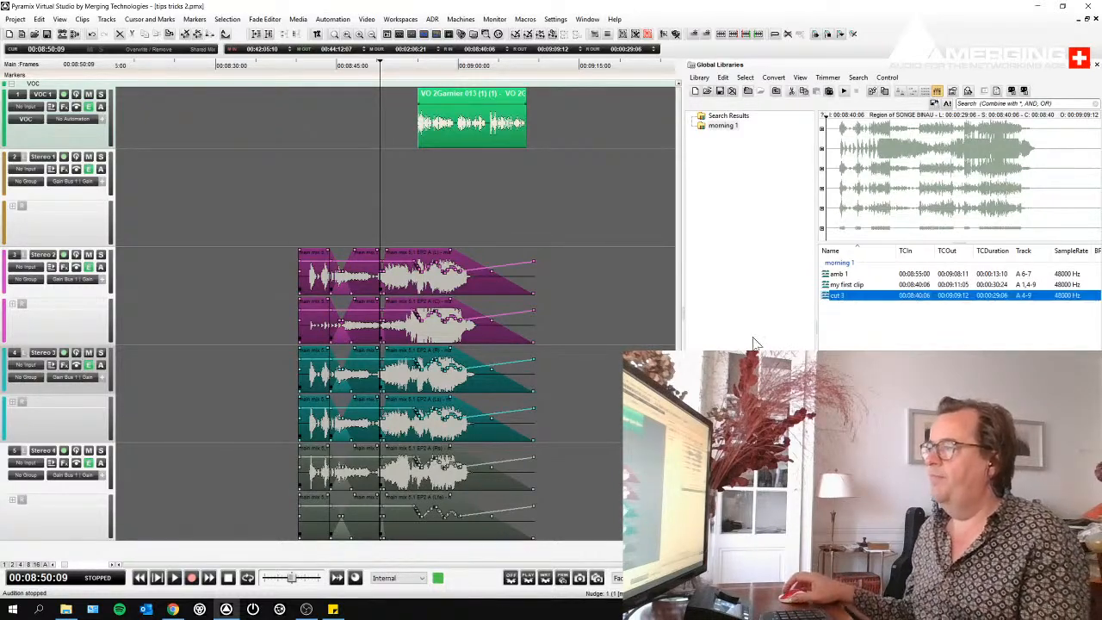
# - Delete the edited main mix clips from the timeline and place "cut 3" from the library at about 00:08:47:05
pyautogui.moveTo(178, 255); pyautogui.dragTo(578, 448)
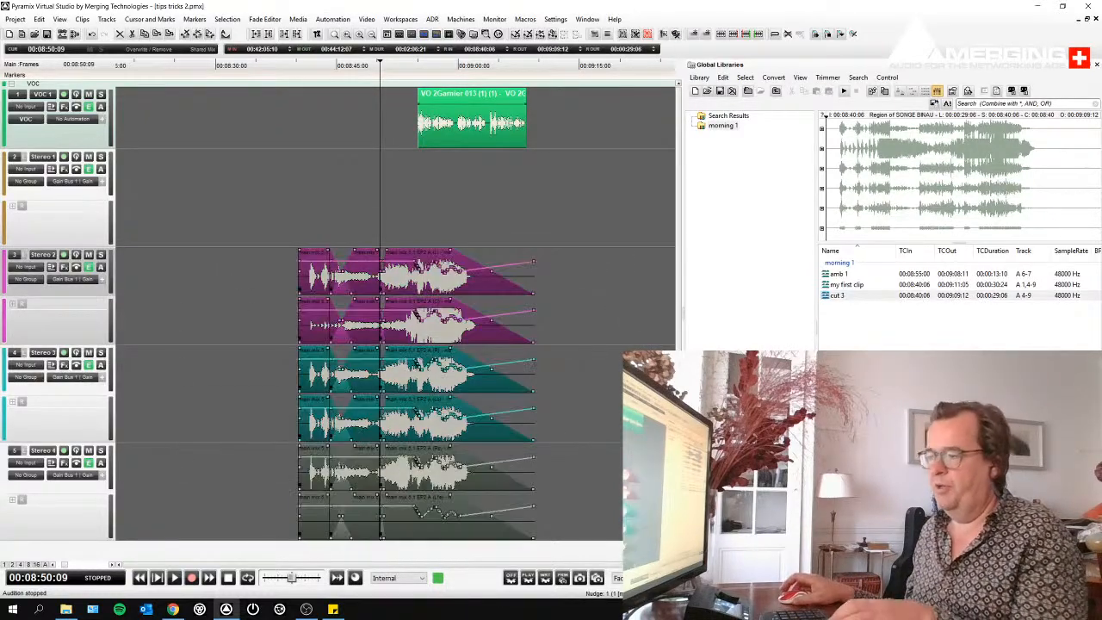
pyautogui.press('Delete')
pyautogui.moveTo(832, 295); pyautogui.dragTo(357, 267)
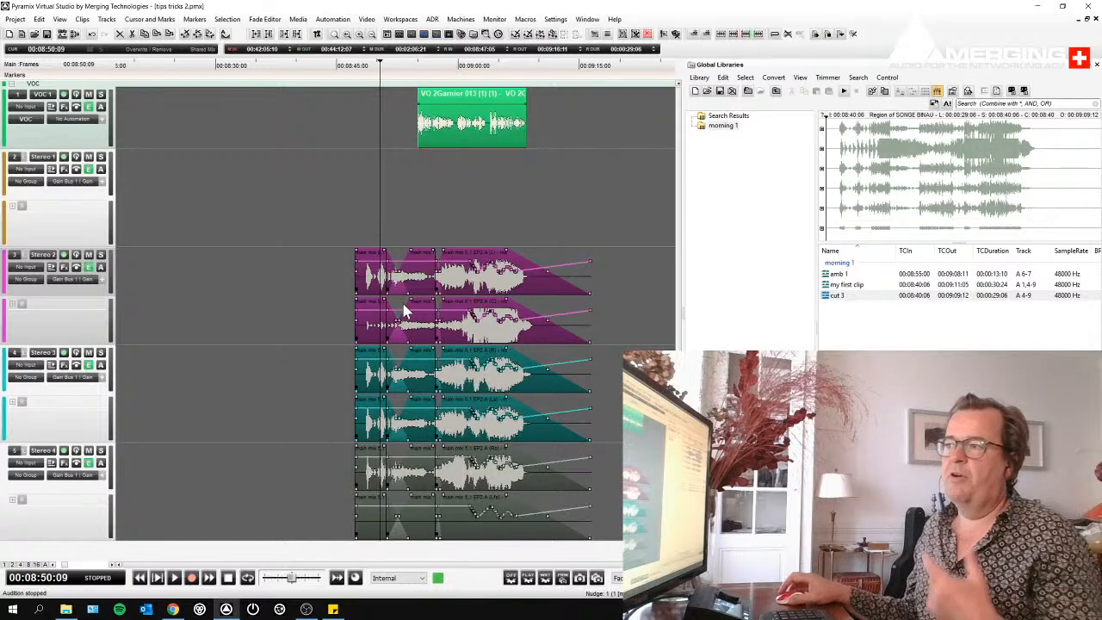
# - Delete the placed main mix clips from the timeline and place "cut 3" at its original timecode on its original track
pyautogui.moveTo(320, 266); pyautogui.dragTo(581, 470)
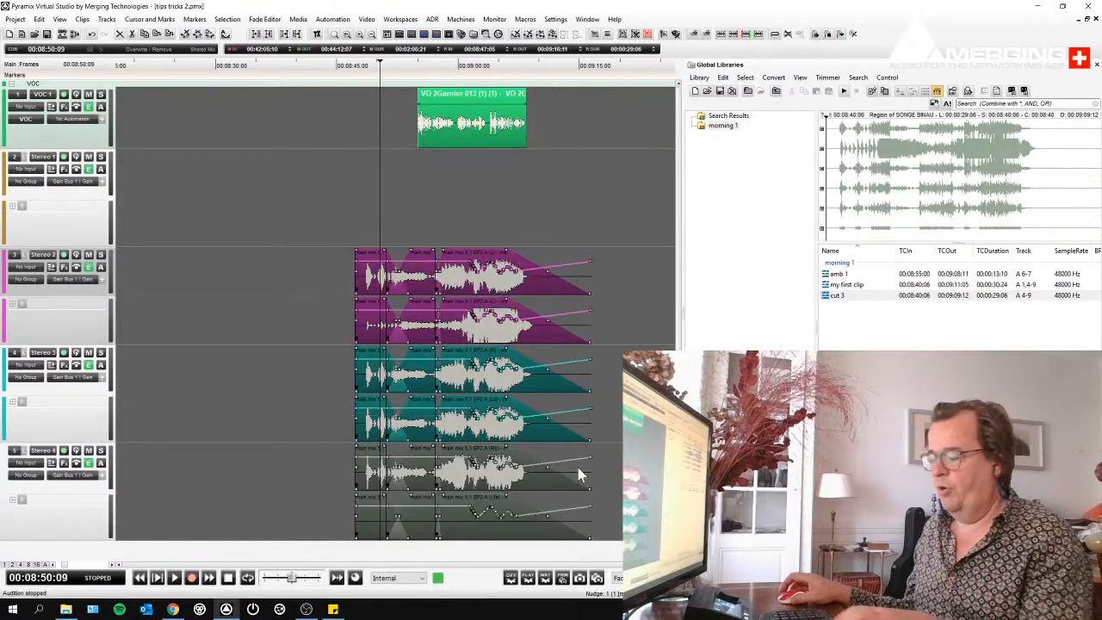
pyautogui.press('Delete')
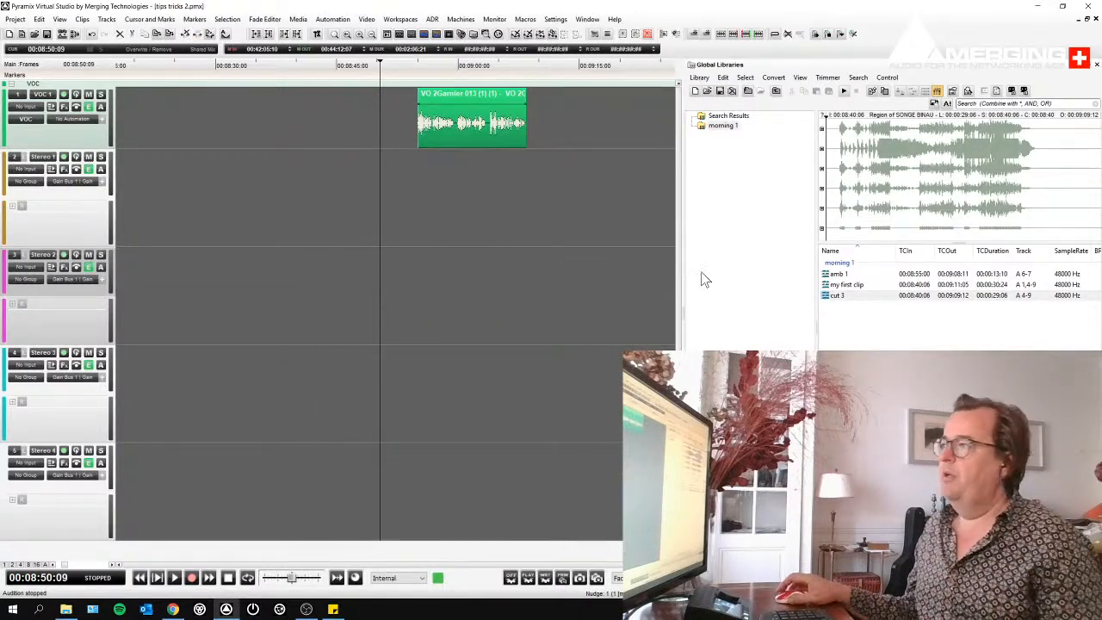
pyautogui.rightClick(827, 297)
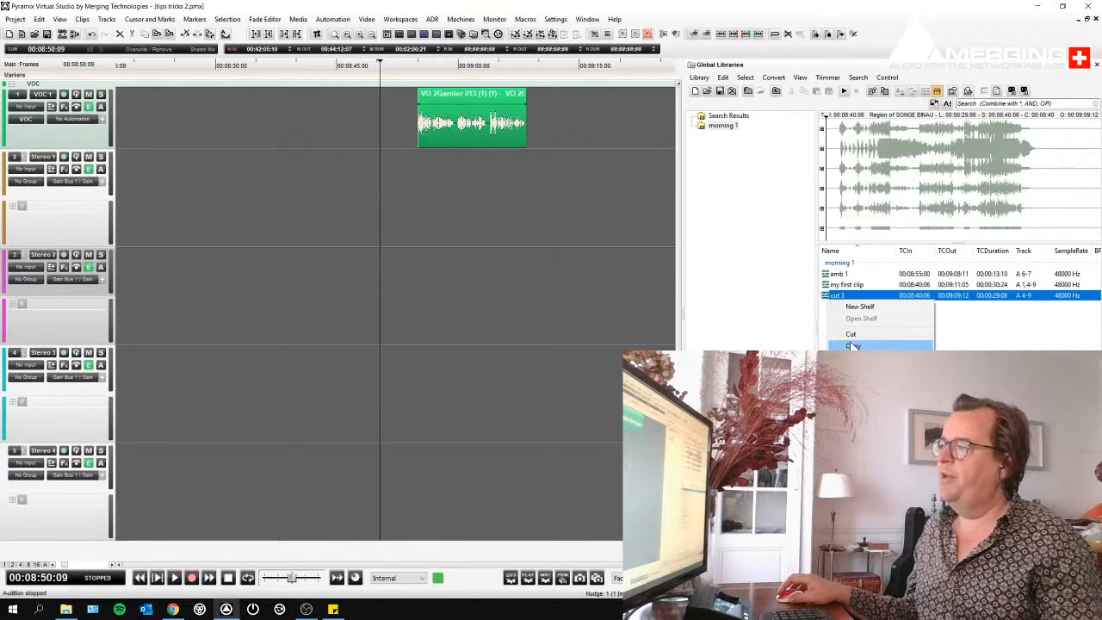
pyautogui.click(859, 430)
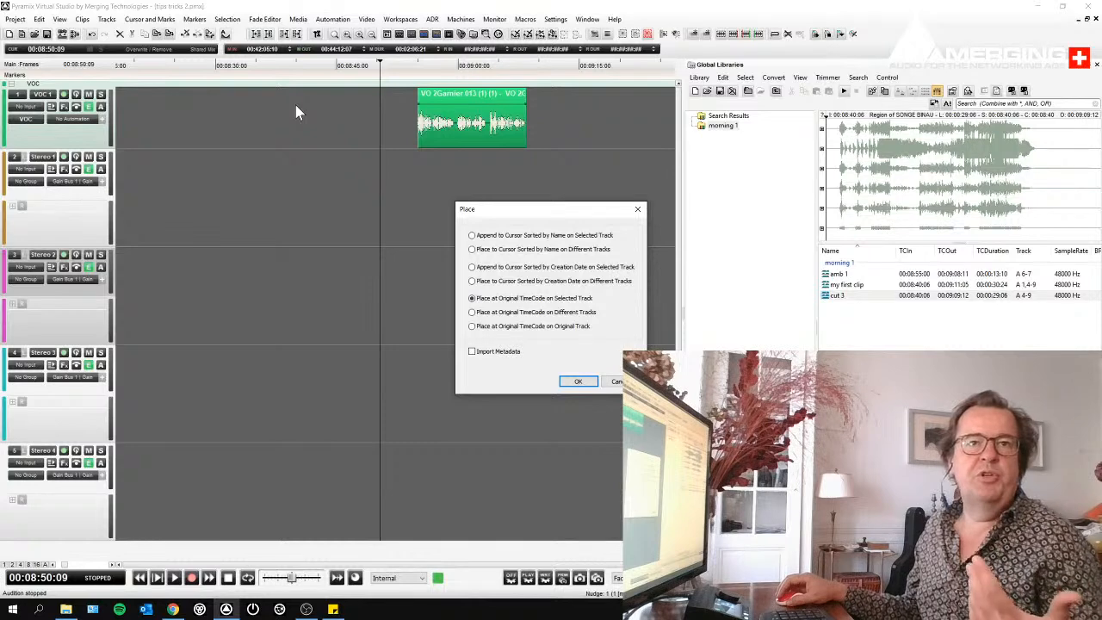
pyautogui.click(529, 328)
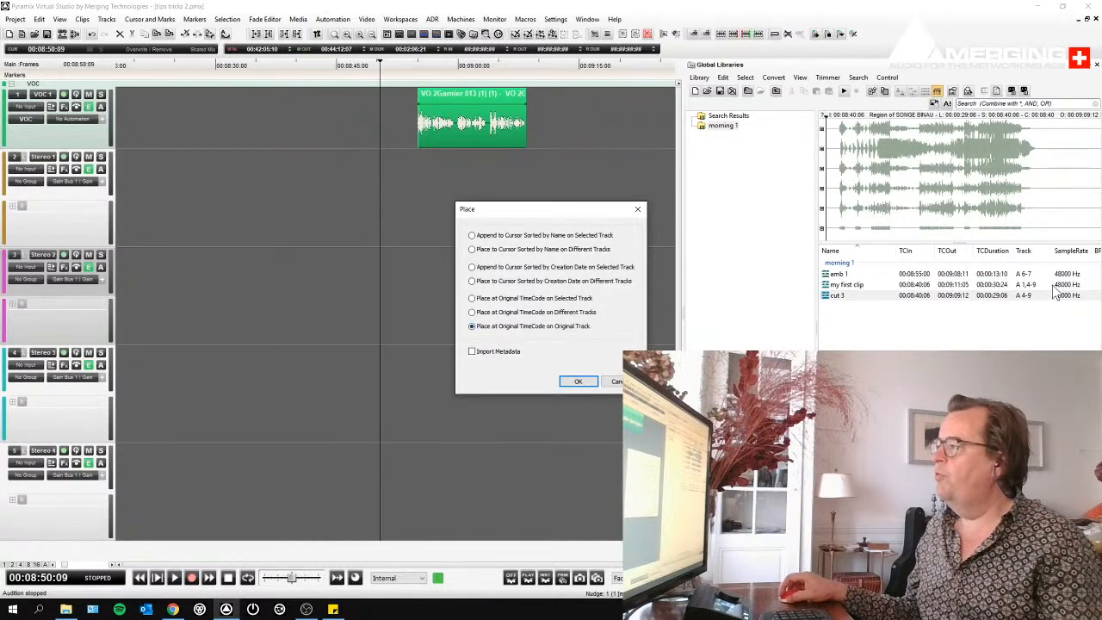
pyautogui.click(577, 381)
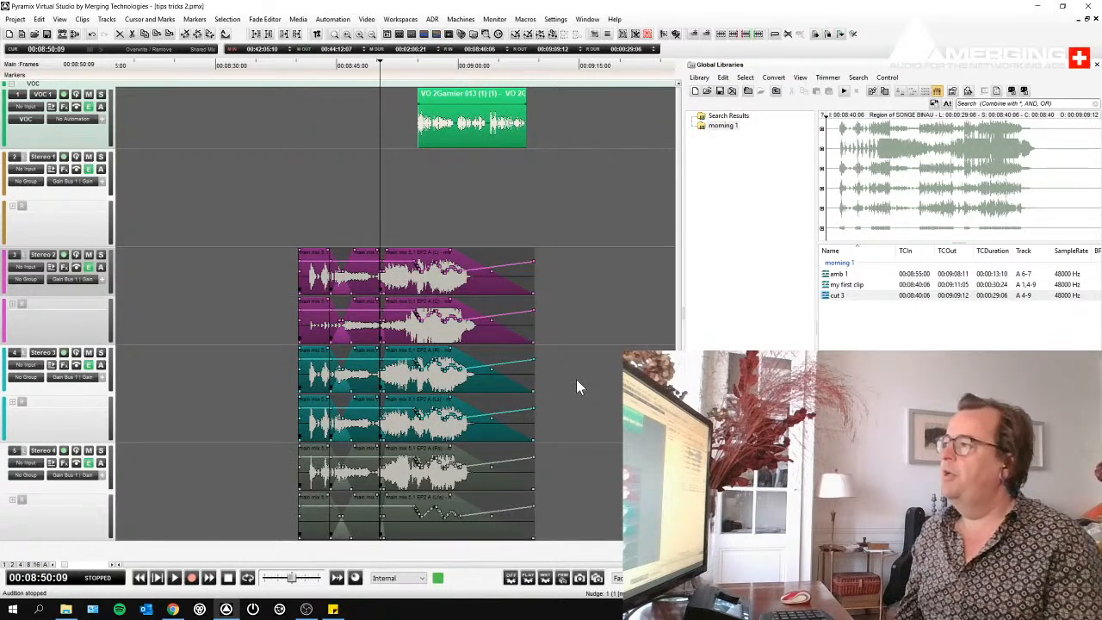
pyautogui.click(662, 228)
# - Add a new shelf named "AMB" to the morning 1 library
pyautogui.click(723, 126)
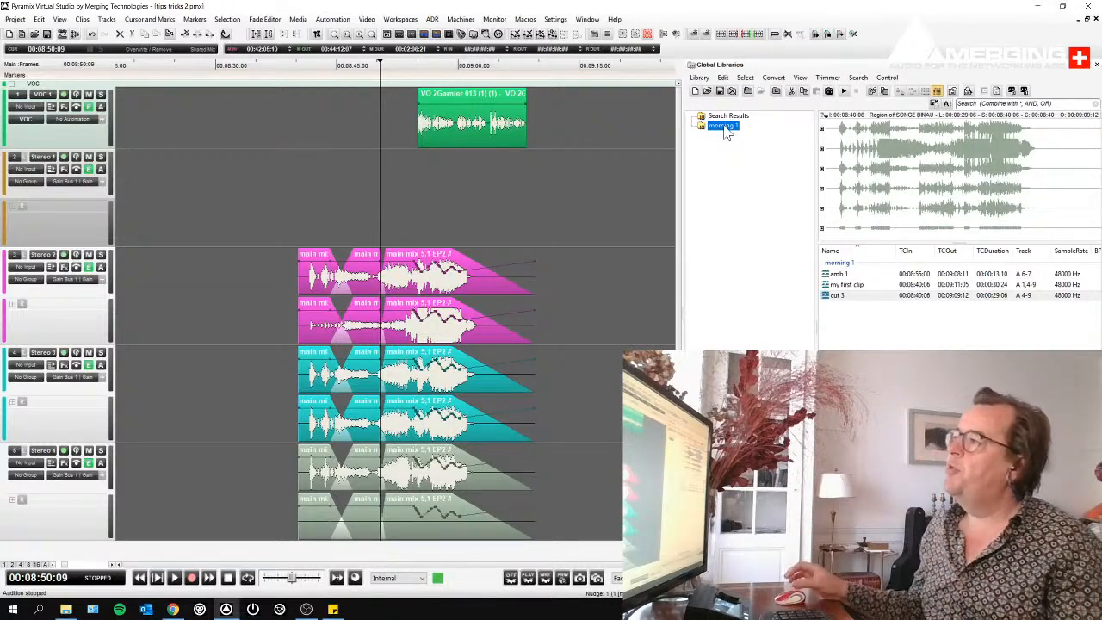
pyautogui.click(746, 91)
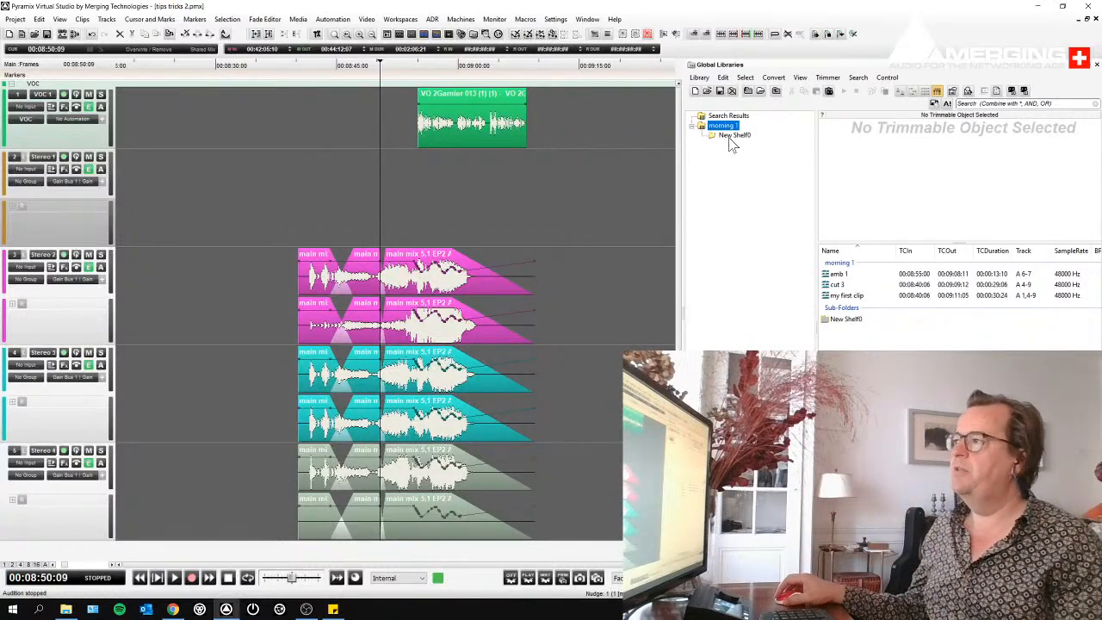
pyautogui.click(851, 323)
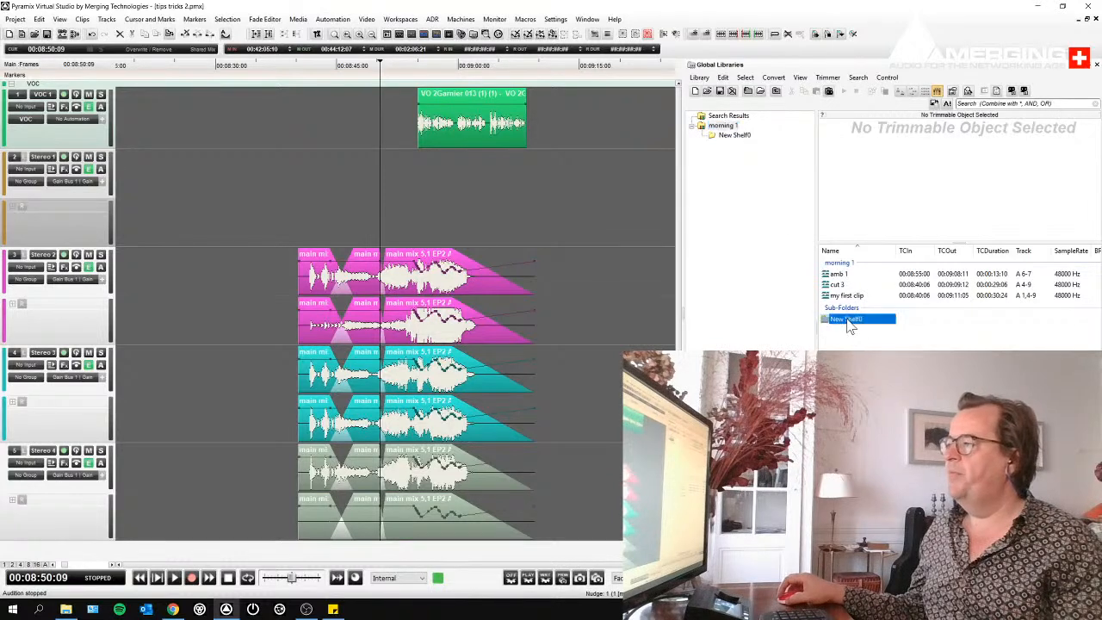
pyautogui.click(853, 322)
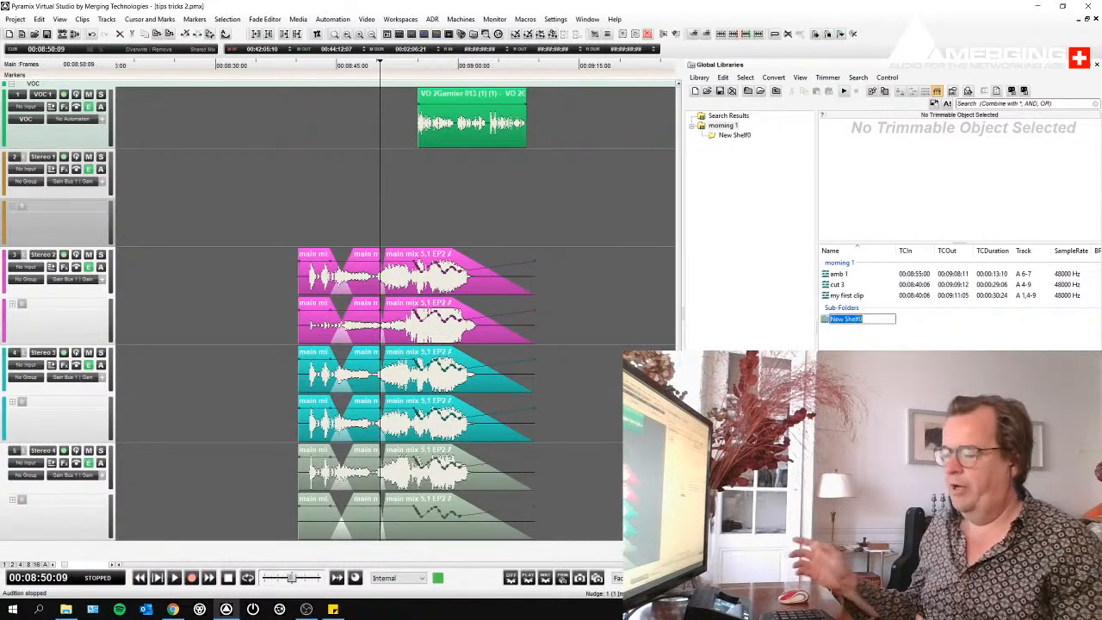
pyautogui.write('AMB')
pyautogui.press('Return')
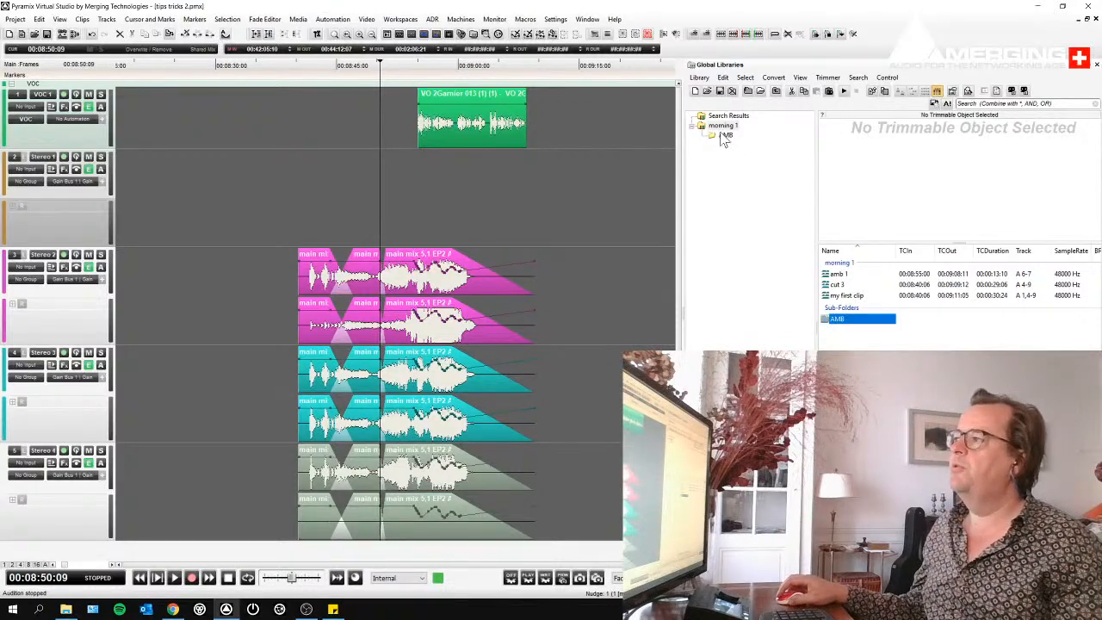
# - Add a second shelf named "MUSIC" to the morning 1 library
pyautogui.click(749, 92)
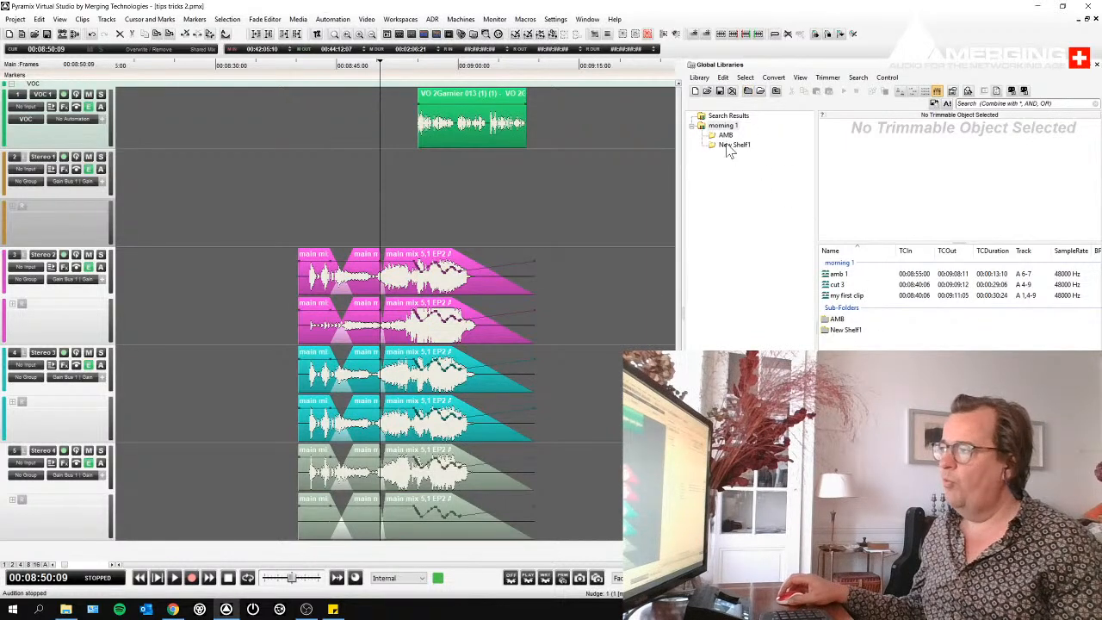
pyautogui.click(850, 336)
pyautogui.click(845, 333)
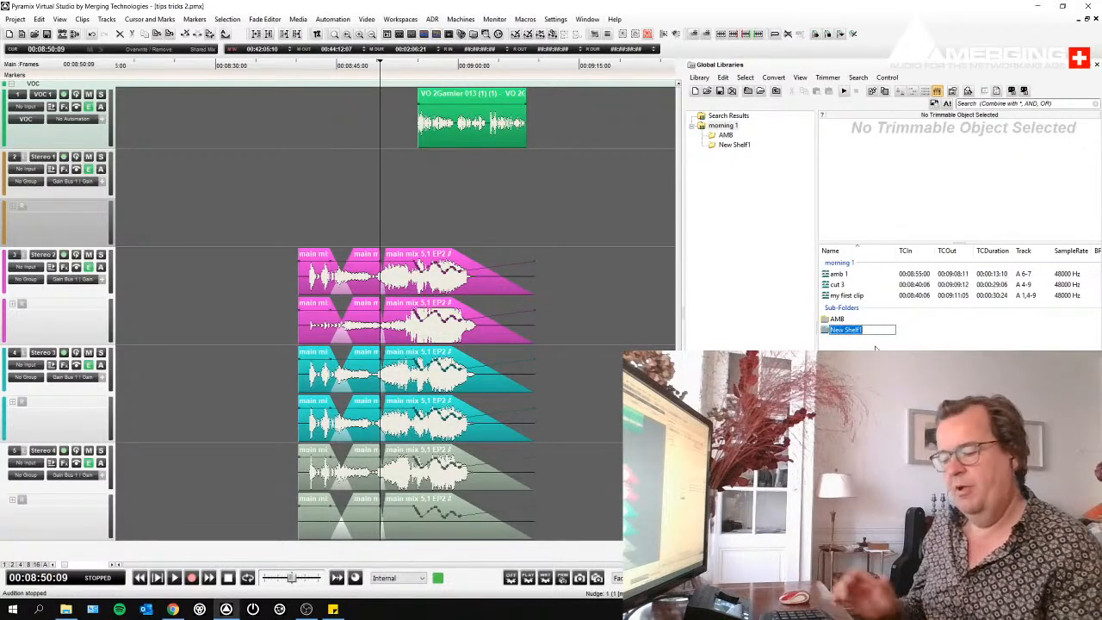
pyautogui.write('MUSIC')
pyautogui.press('Return')
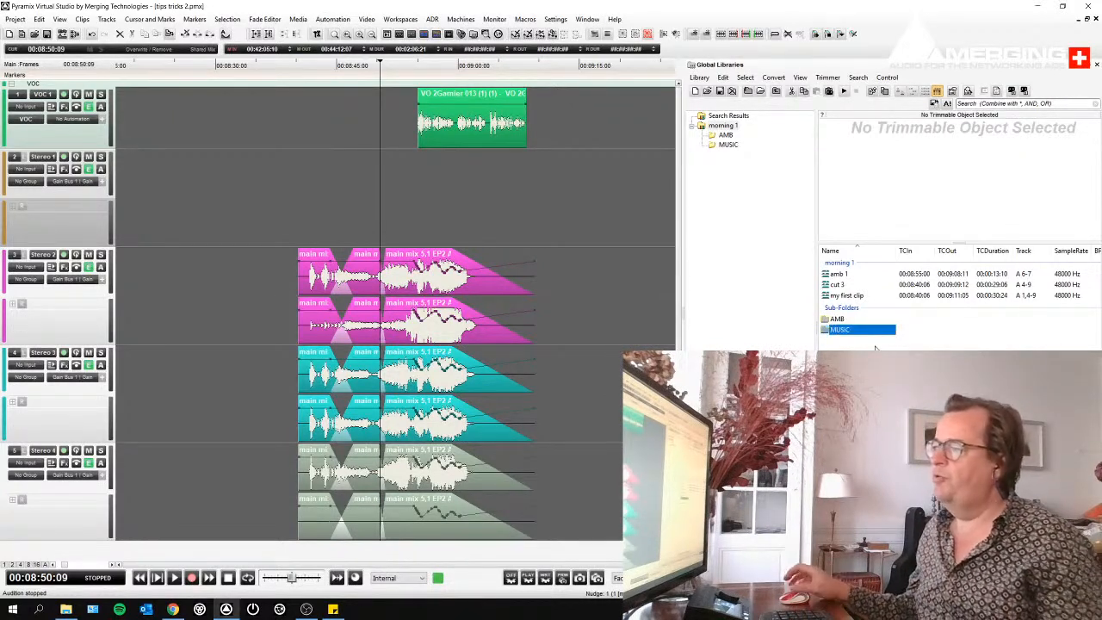
# - Move "amb 1" into the AMB shelf and "cut 3" and "my first clip" into MUSIC, and check both shelves' contents
pyautogui.moveTo(836, 275); pyautogui.dragTo(839, 319)
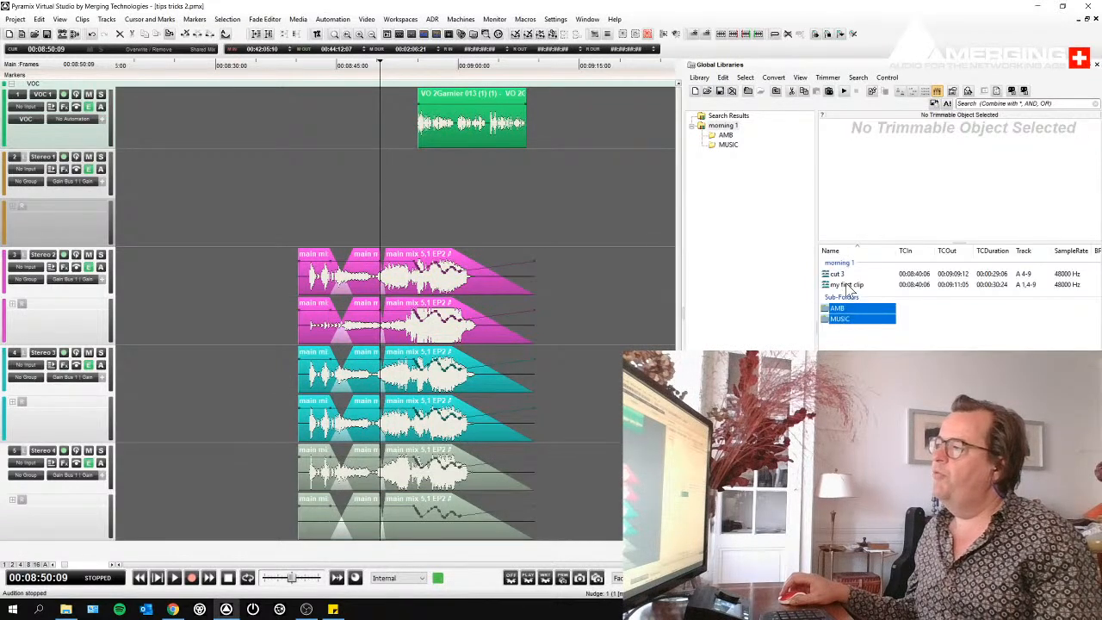
pyautogui.click(842, 287)
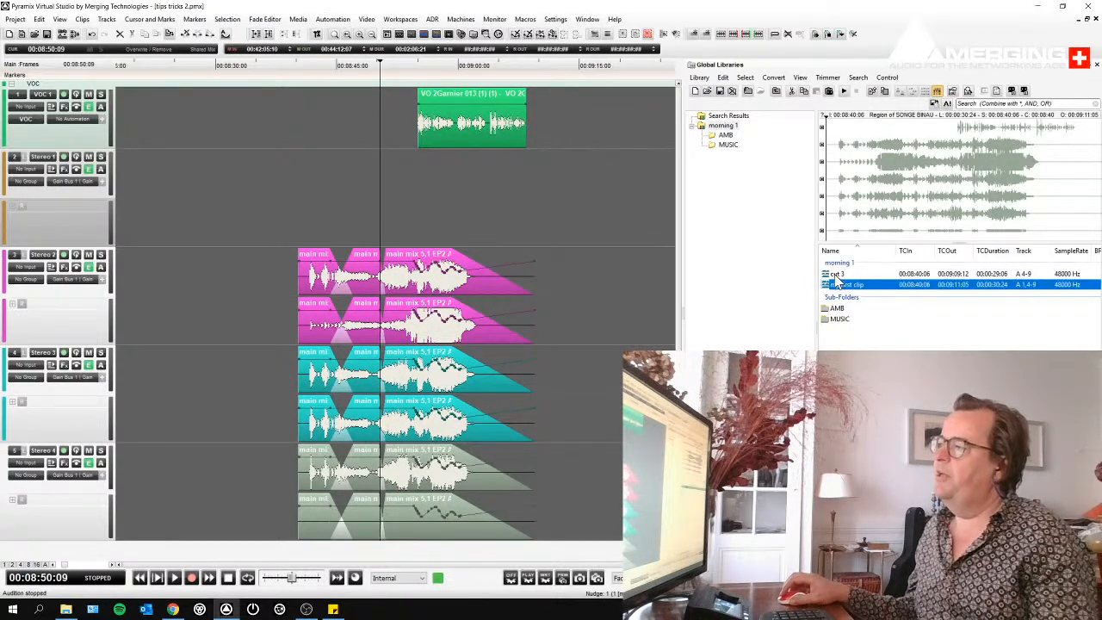
pyautogui.keyDown('shift'); pyautogui.click(833, 276); pyautogui.keyUp('shift')
pyautogui.moveTo(836, 280); pyautogui.dragTo(839, 318)
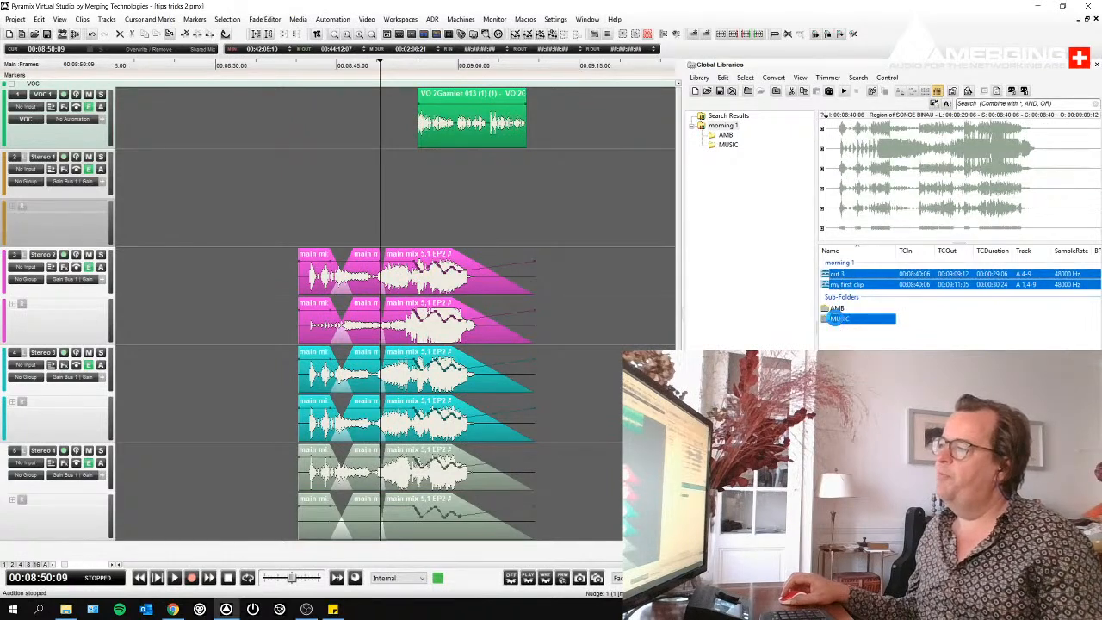
pyautogui.click(727, 145)
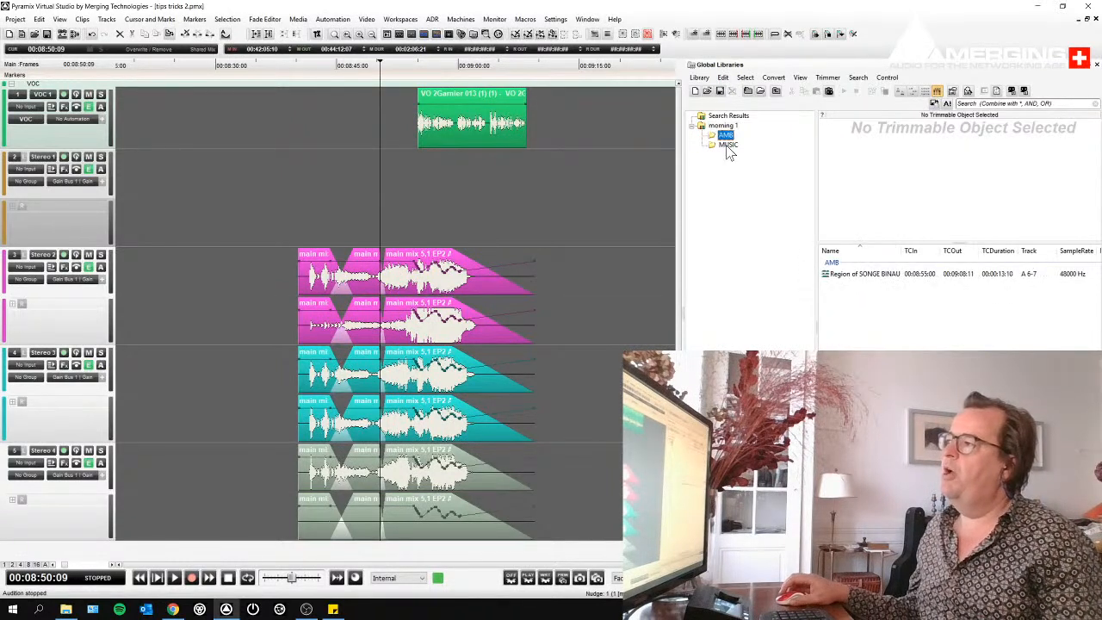
pyautogui.press('Up')
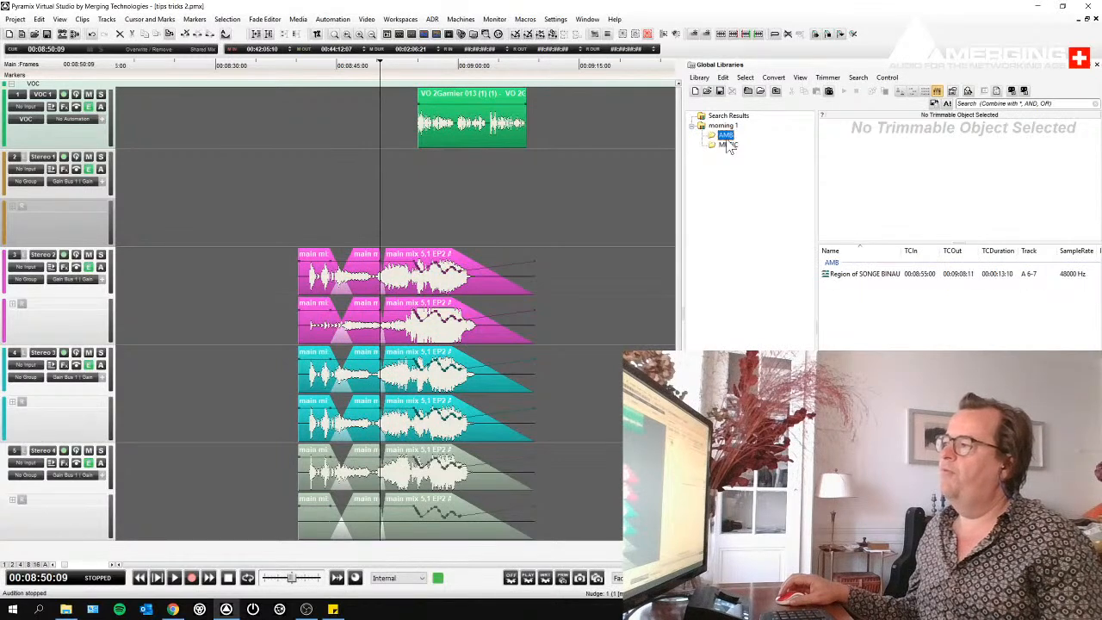
pyautogui.click(731, 145)
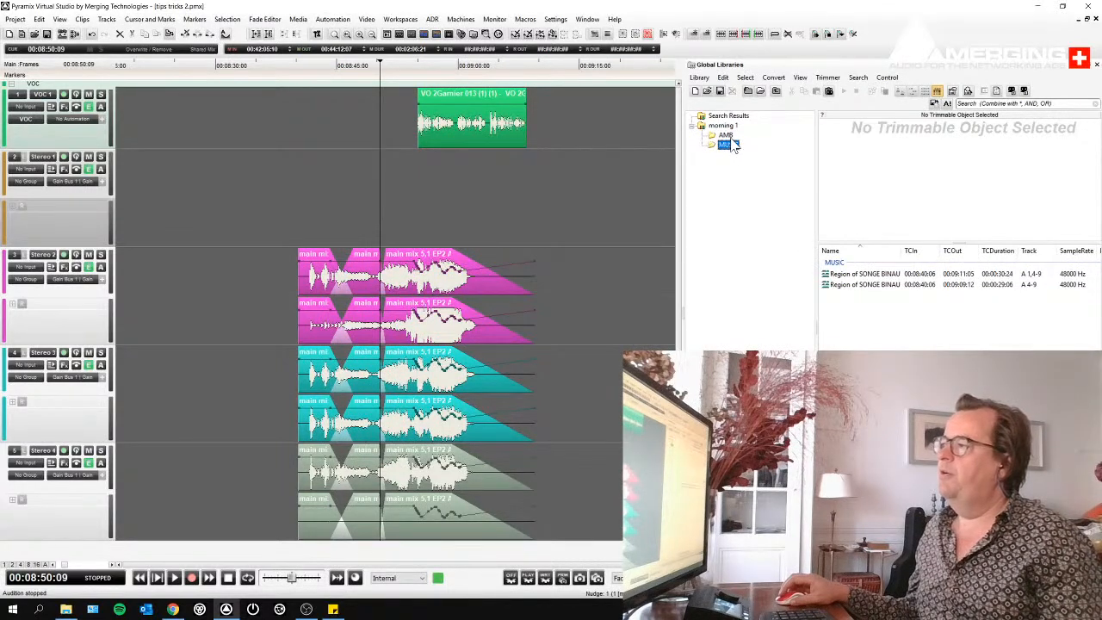
# - Place the region from the AMB shelf on the Stereo 2 track at about 00:09:15:13
pyautogui.click(728, 136)
pyautogui.click(864, 277)
pyautogui.moveTo(864, 284); pyautogui.dragTo(590, 290)
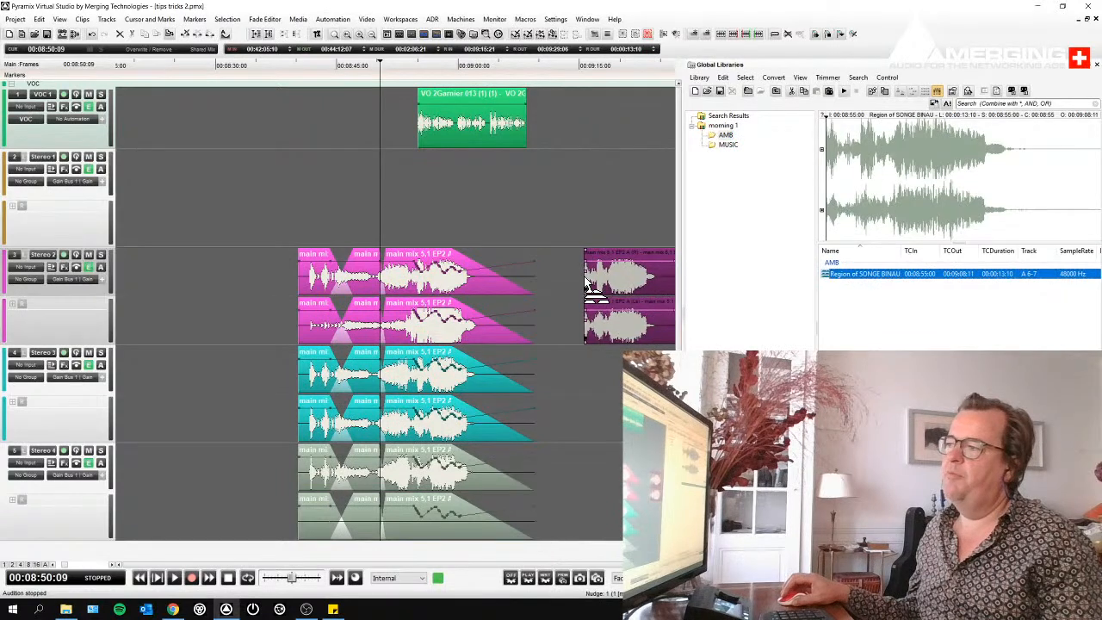
# - Try placing the multitrack region on tracks A 1,4-9 from the MUSIC shelf at about 00:09:01:19, and undo the placement
pyautogui.click(730, 146)
pyautogui.moveTo(861, 274); pyautogui.dragTo(473, 248)
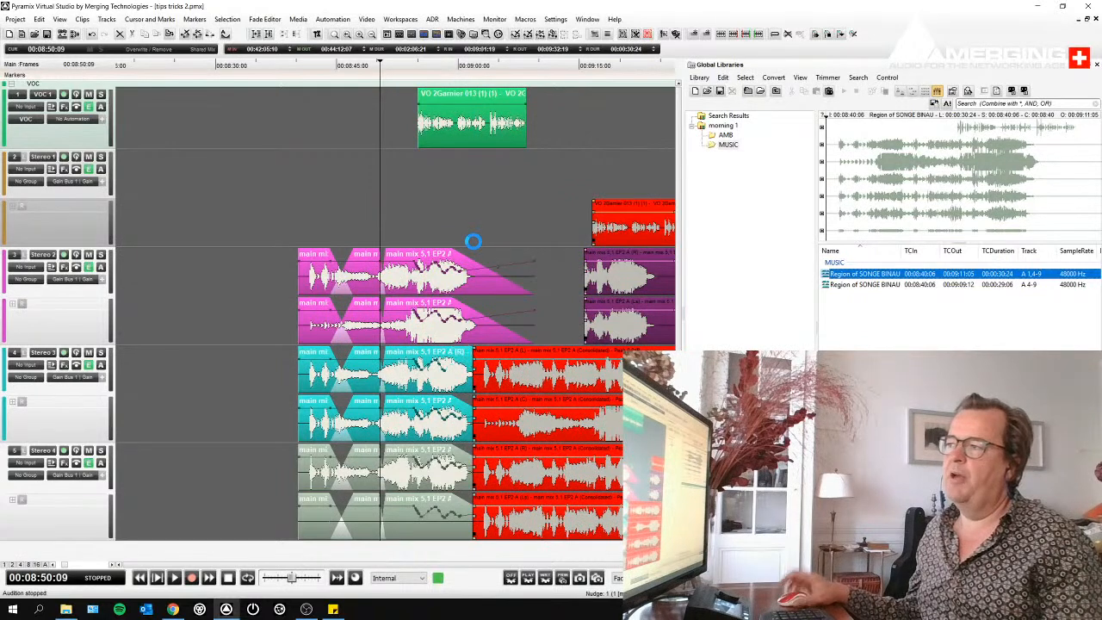
pyautogui.hotkey('ctrl', 'z')
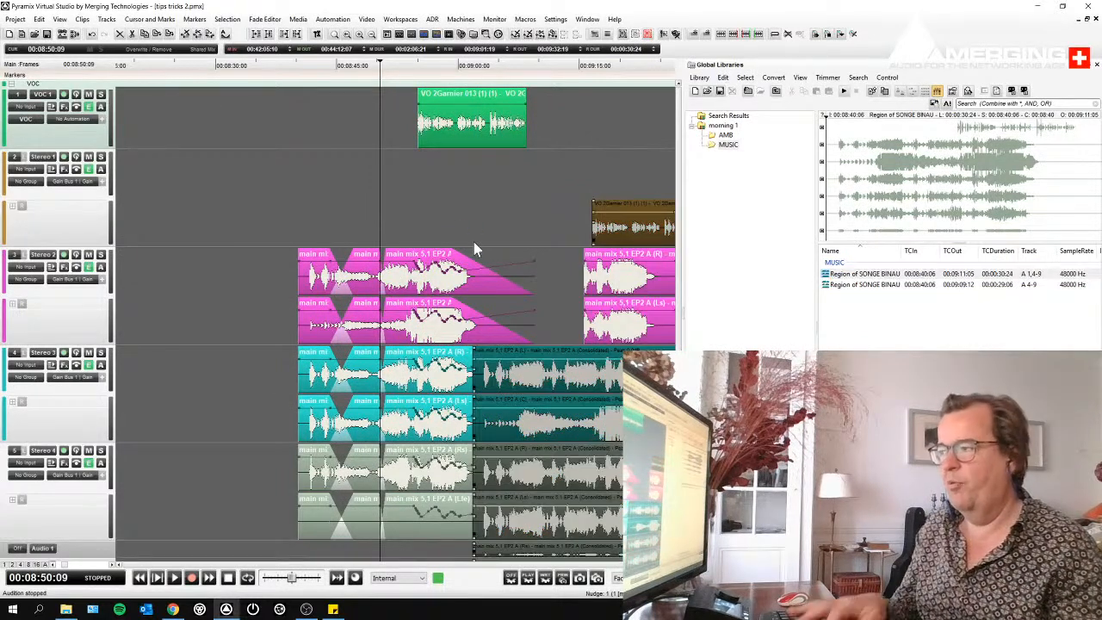
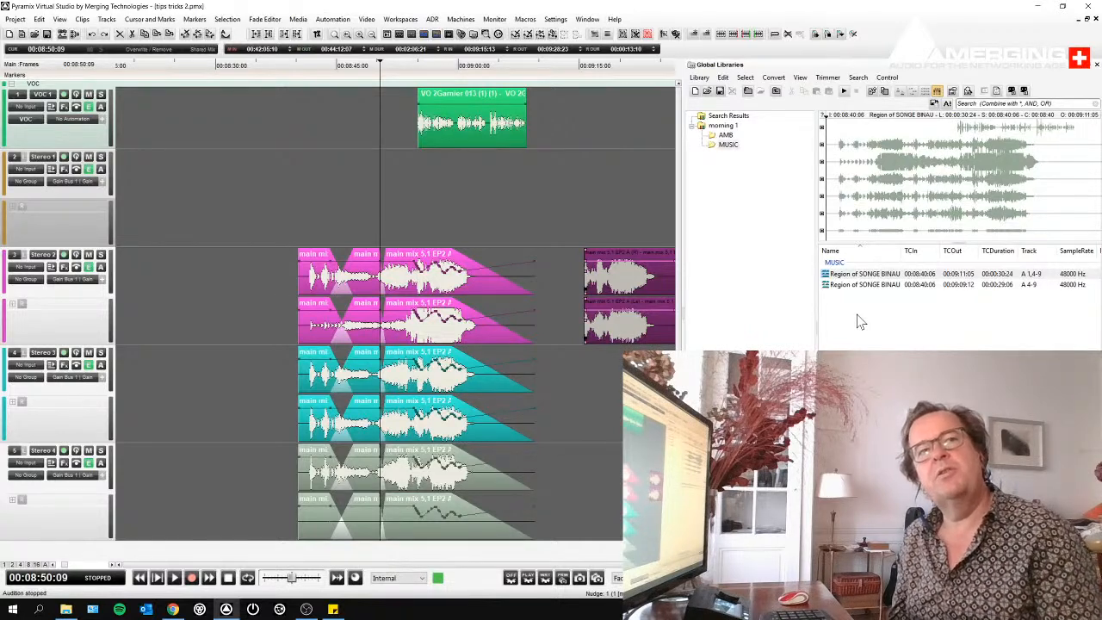
# - Review the Consolidate settings for both regions in the MUSIC shelf, leaving without consolidating
pyautogui.moveTo(856, 315); pyautogui.dragTo(890, 263)
pyautogui.rightClick(866, 290)
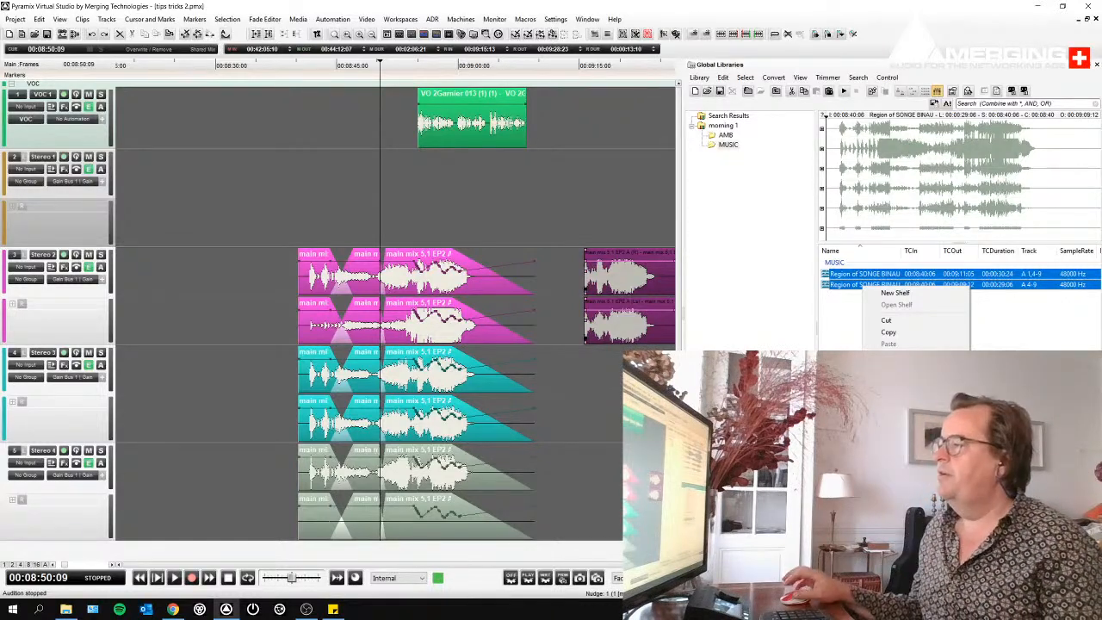
pyautogui.click(911, 430)
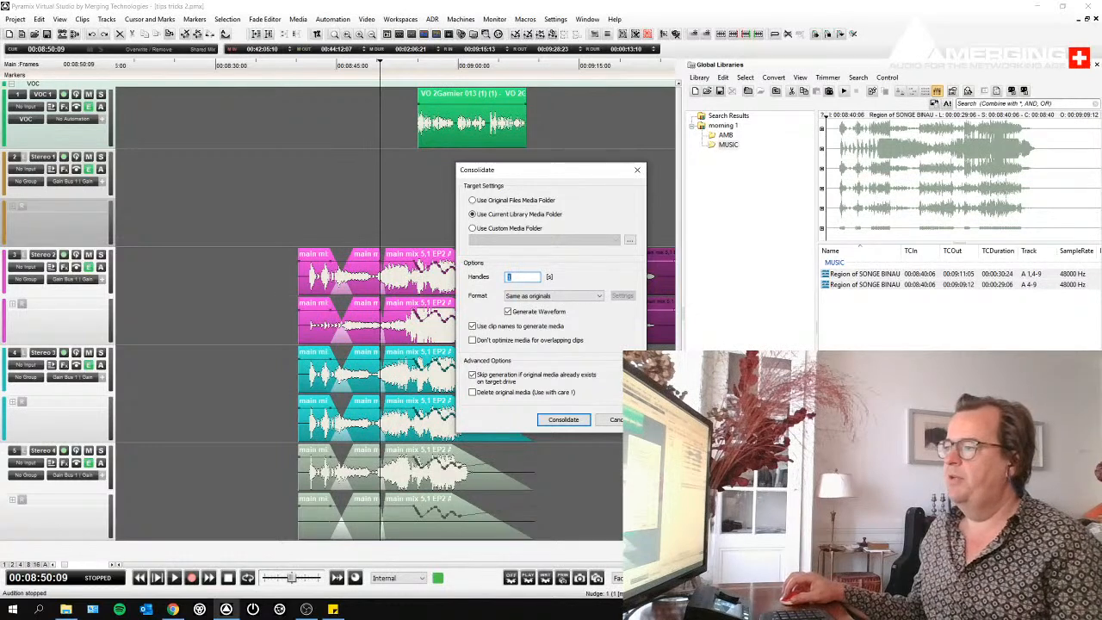
pyautogui.click(629, 420)
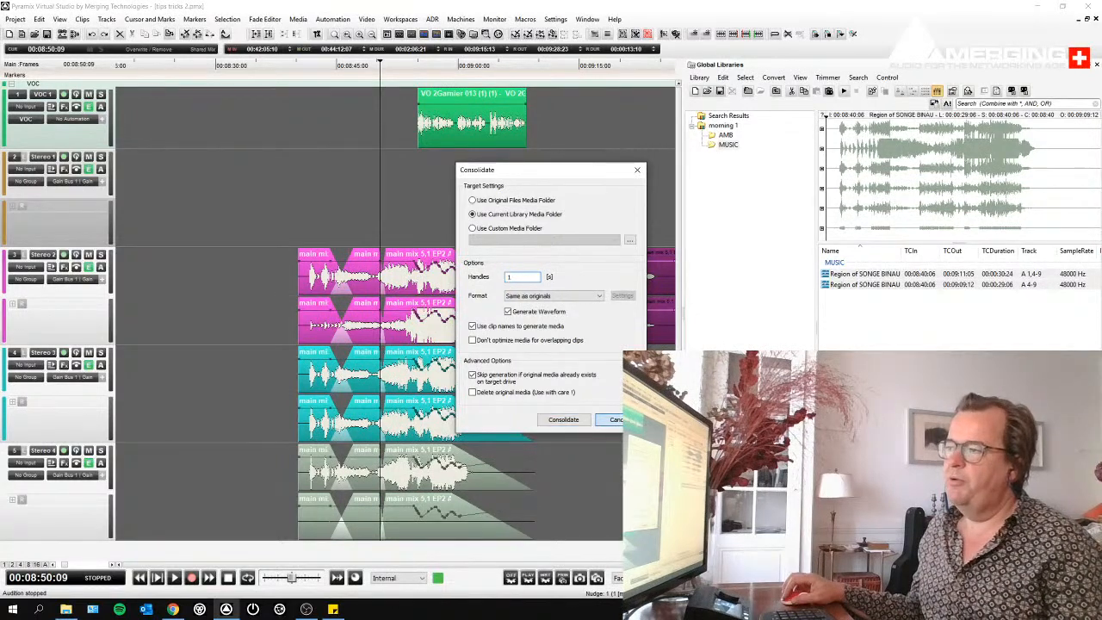
pyautogui.click(870, 379)
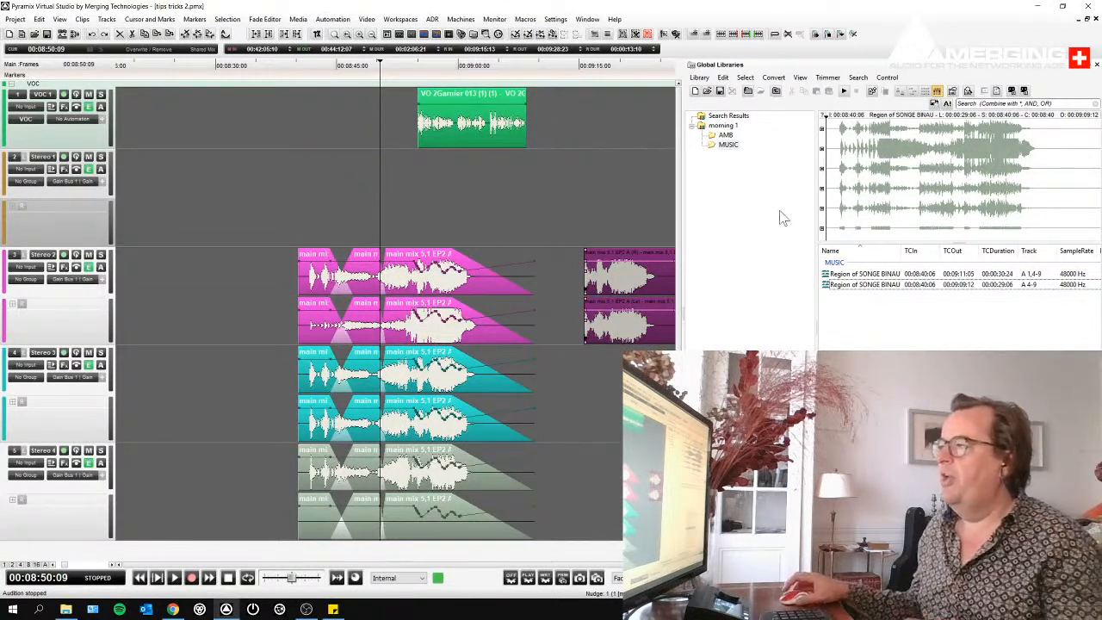
pyautogui.click(349, 216)
pyautogui.click(453, 123)
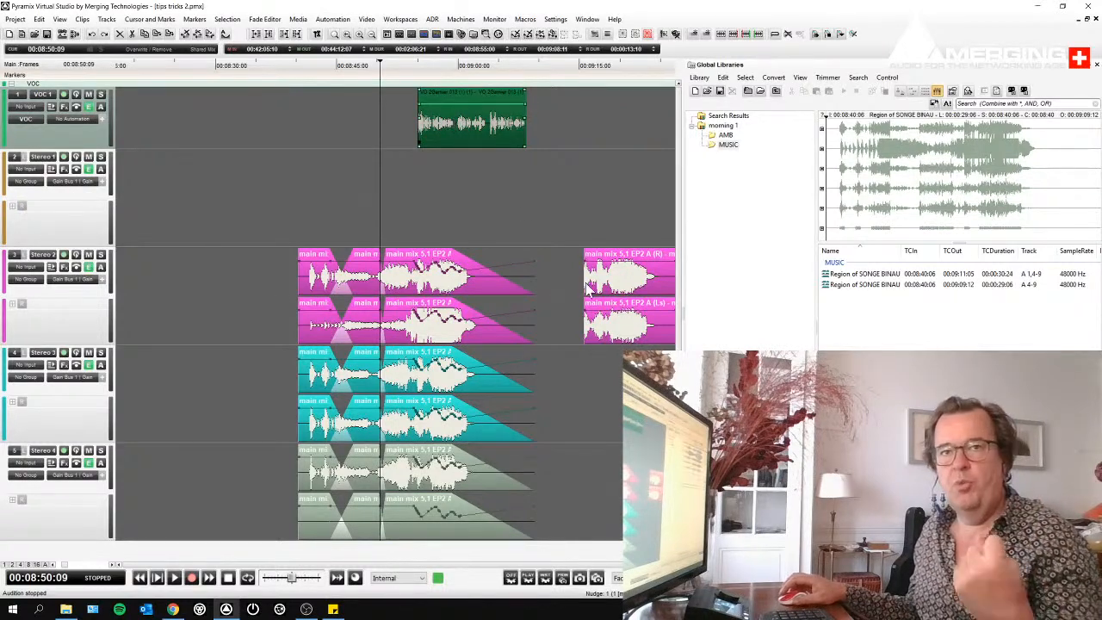
pyautogui.click(870, 375)
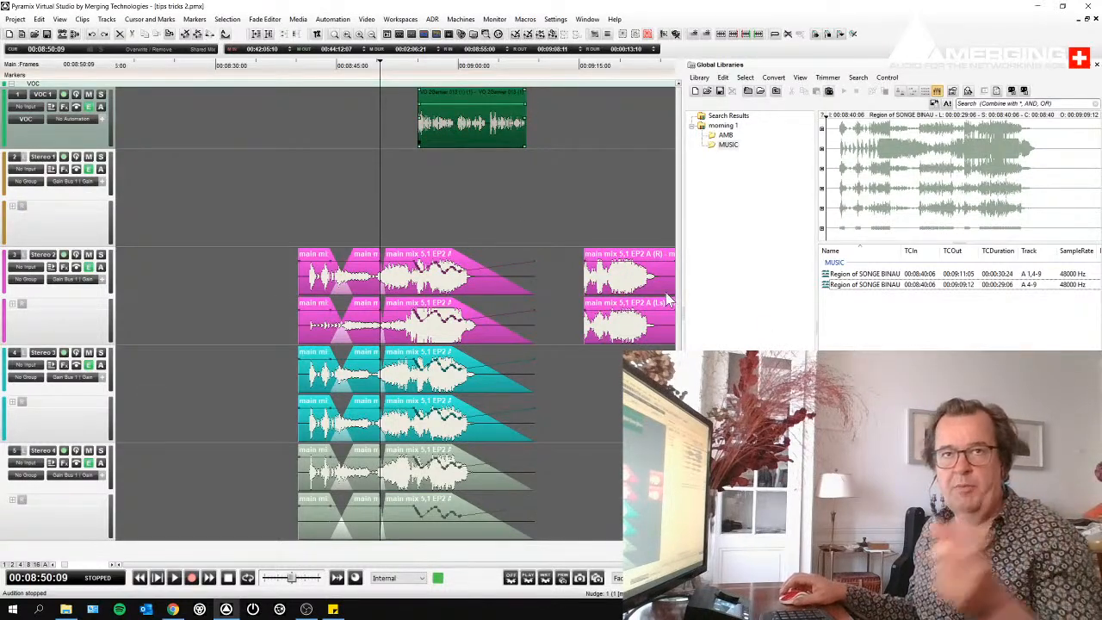
pyautogui.rightClick(892, 345)
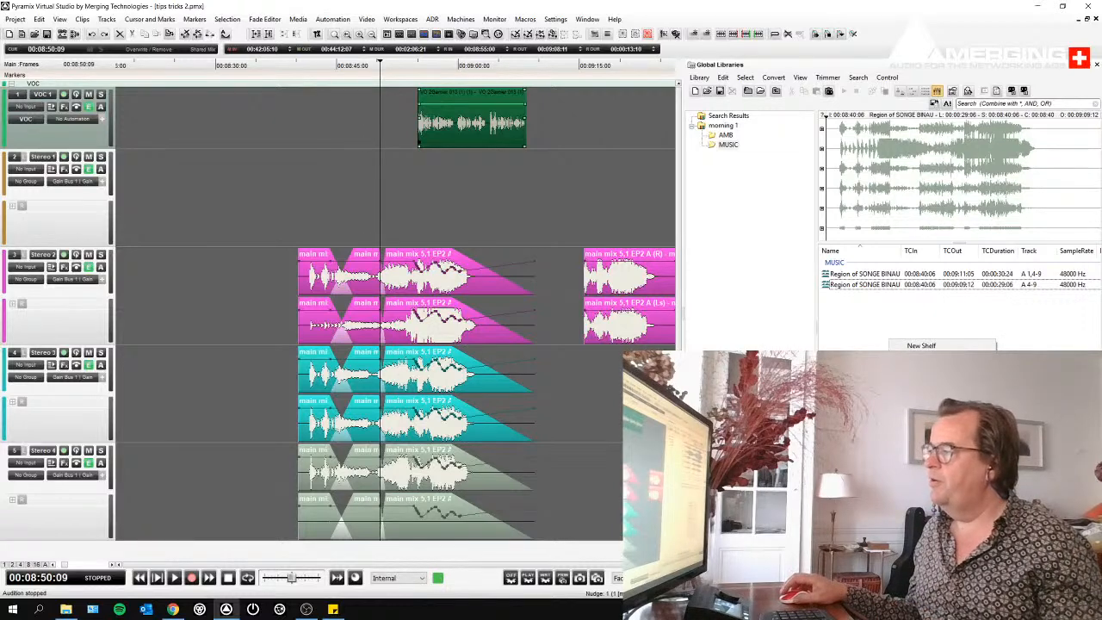
pyautogui.click(922, 345)
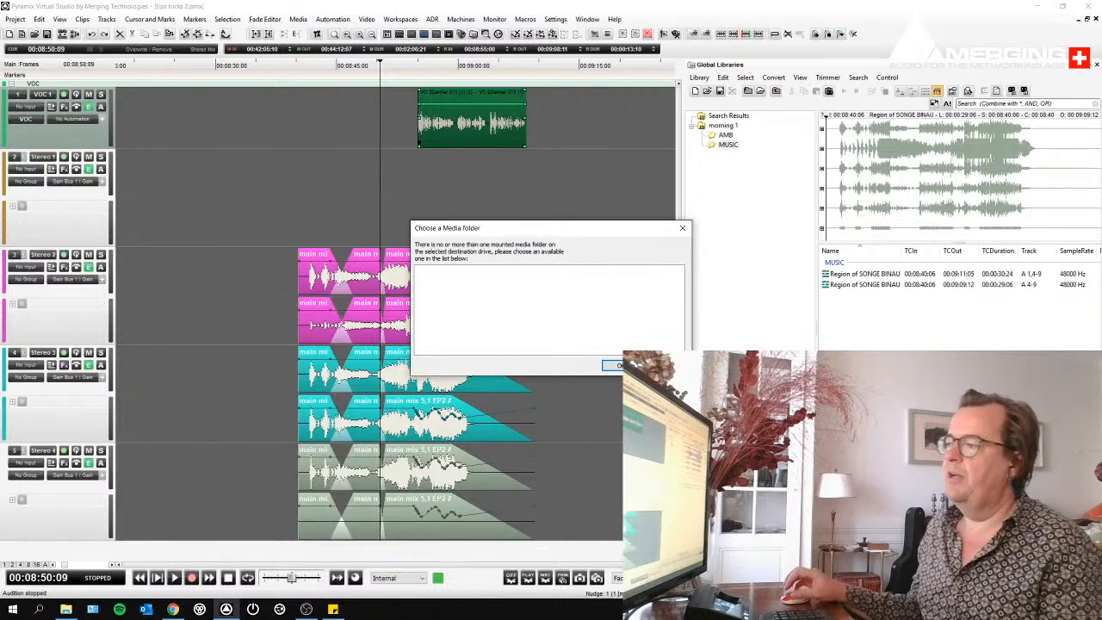
pyautogui.click(613, 365)
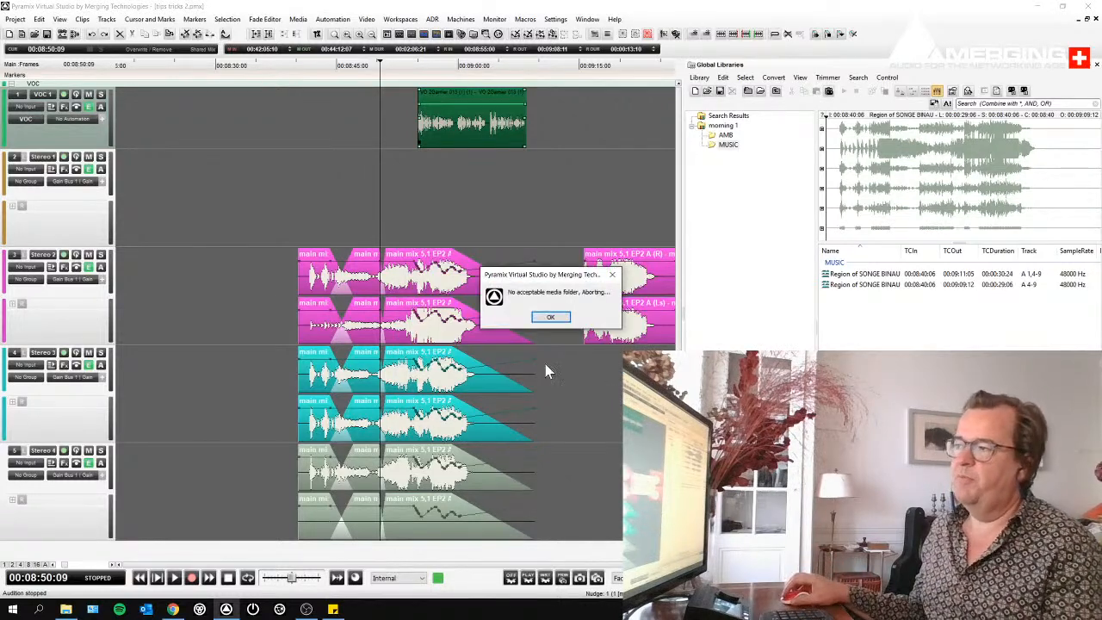
pyautogui.click(552, 316)
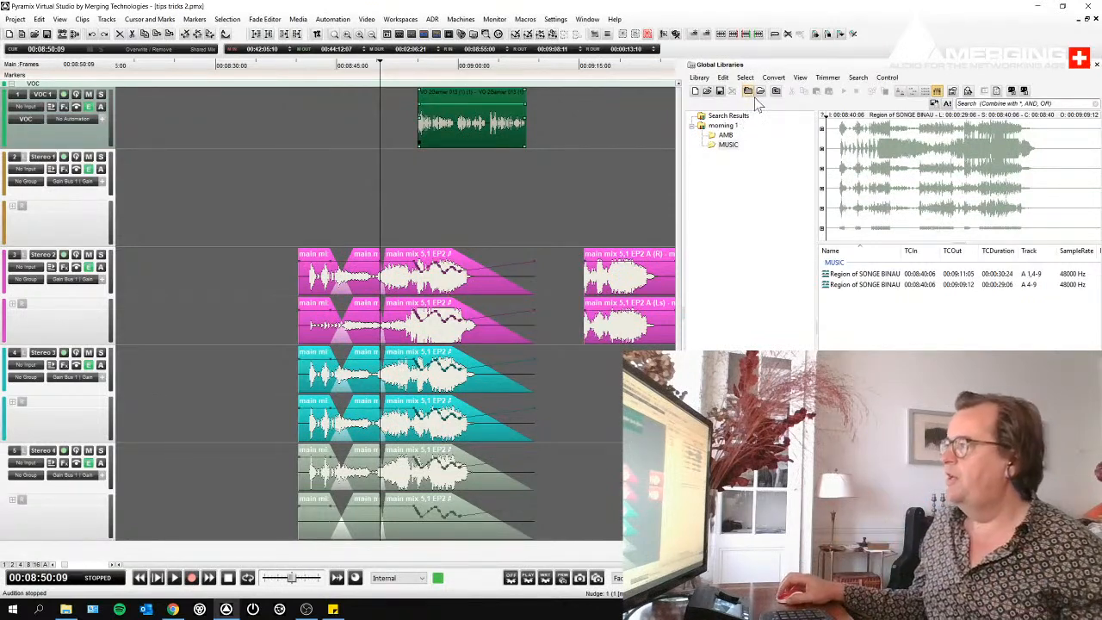
# - Add a new shelf named "EQ" to the morning 1 library and display its contents
pyautogui.click(746, 92)
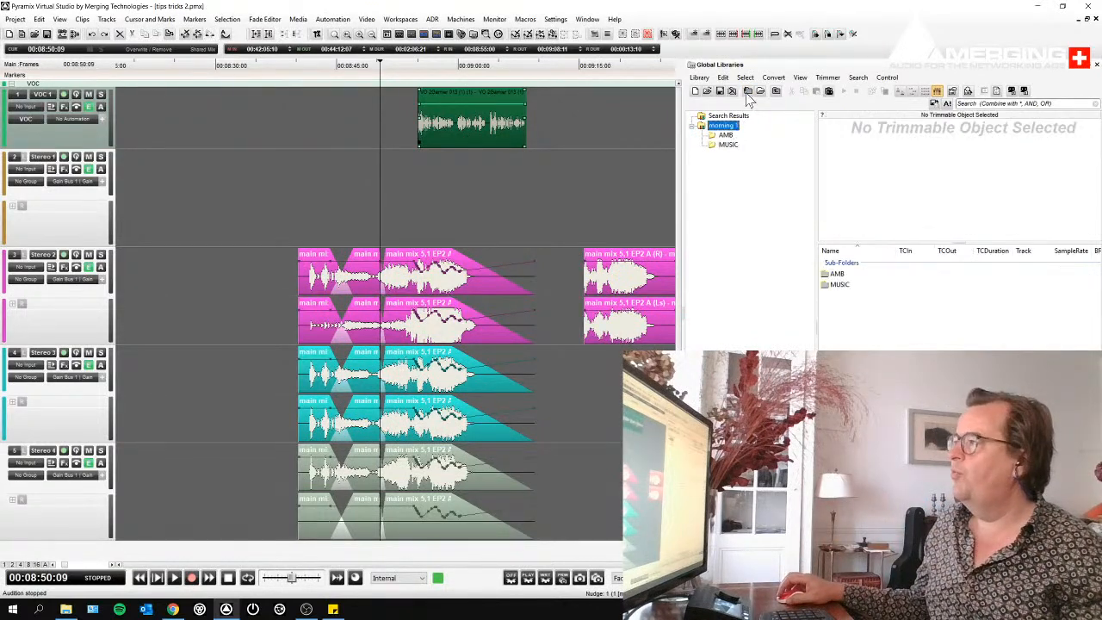
pyautogui.click(748, 92)
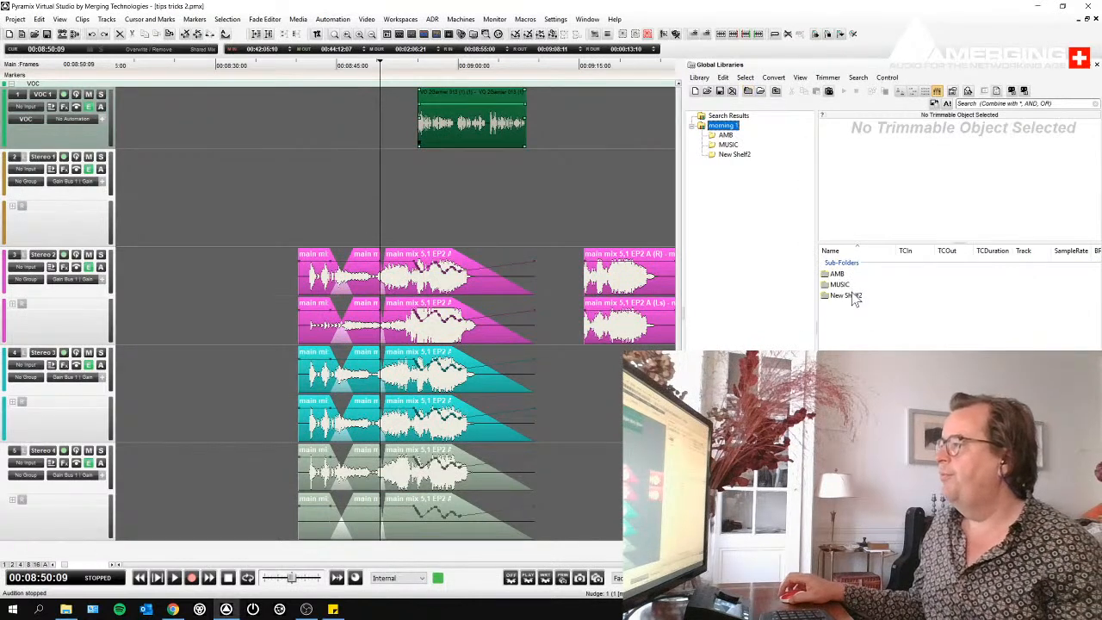
pyautogui.click(852, 296)
pyautogui.click(852, 298)
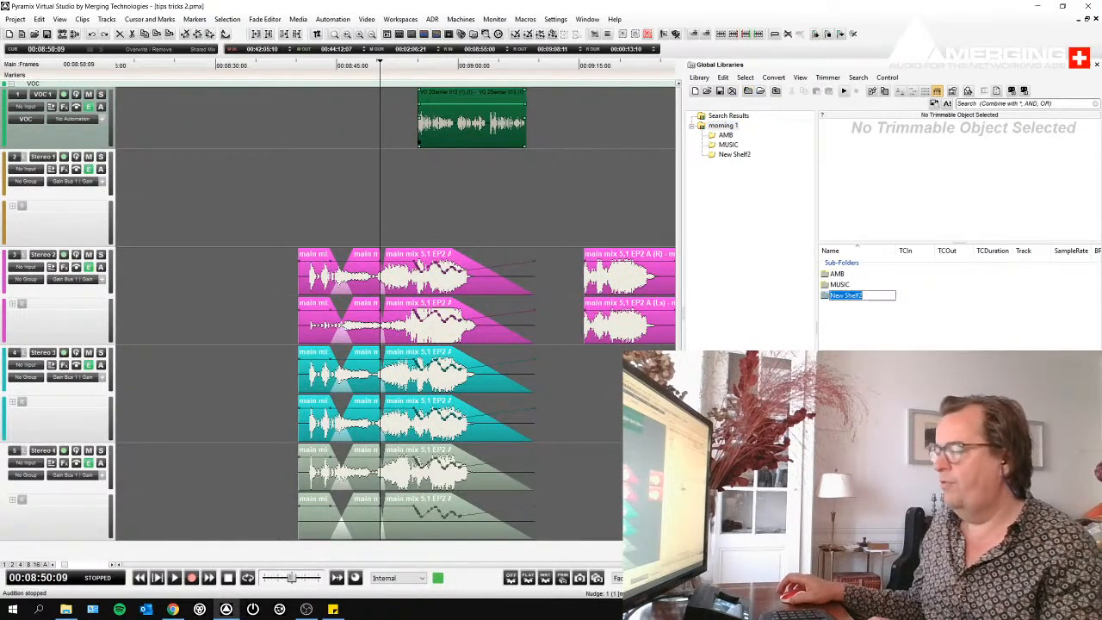
pyautogui.write('EQ')
pyautogui.press('Return')
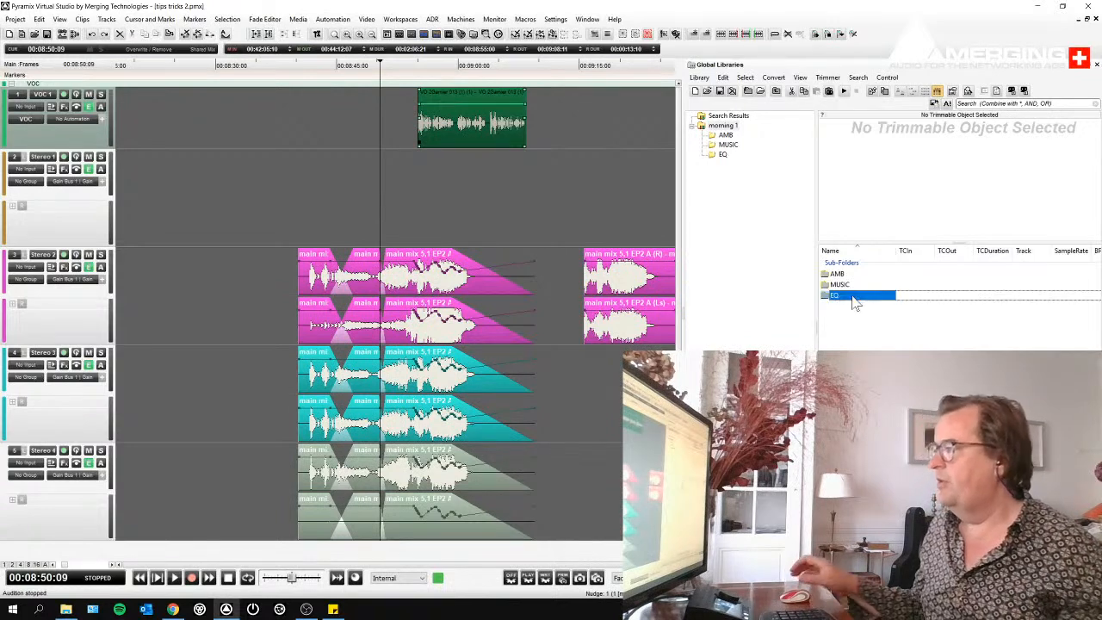
pyautogui.click(723, 156)
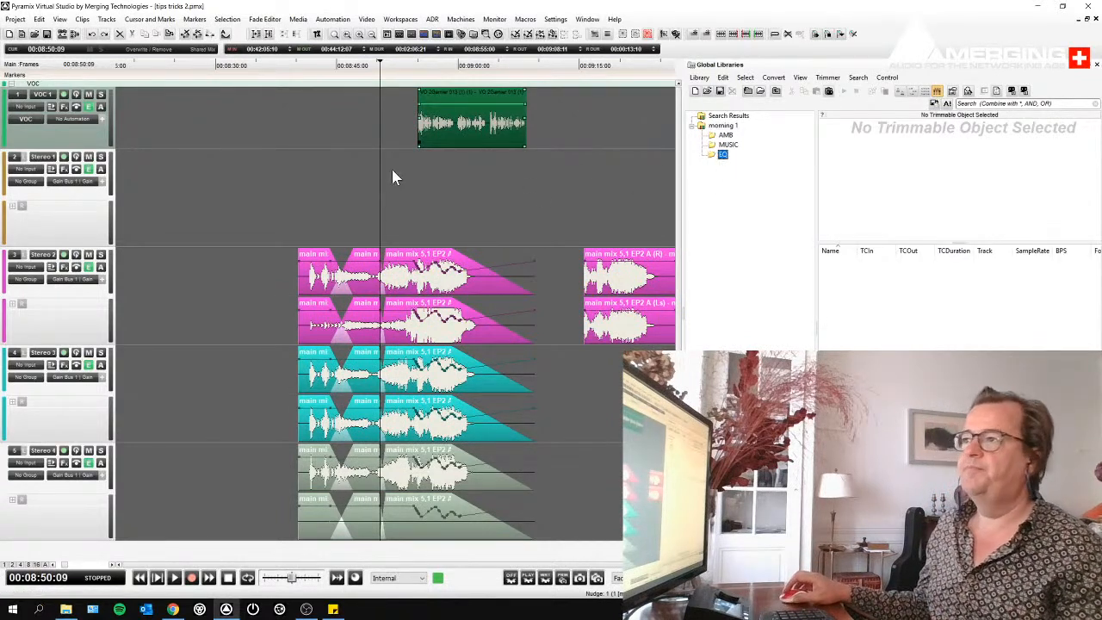
# - In the mixer, set band F1 of the Stereo 1 strip's EQ-X to a Low Cut filter at 80 Hz
pyautogui.click(225, 201)
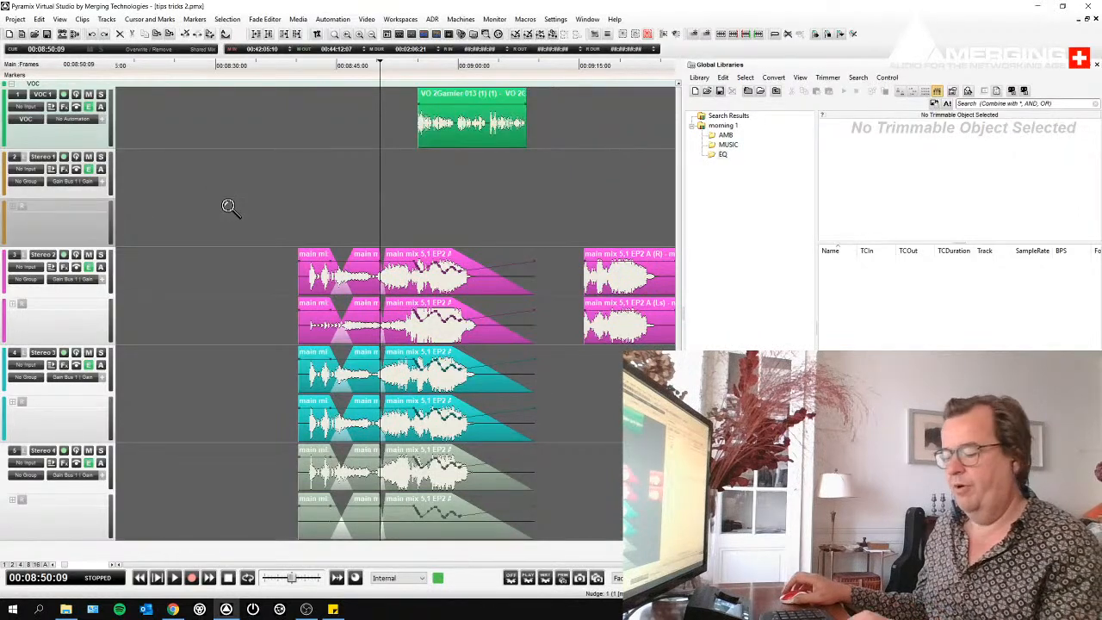
pyautogui.press('m')
pyautogui.moveTo(480, 93); pyautogui.dragTo(194, 91)
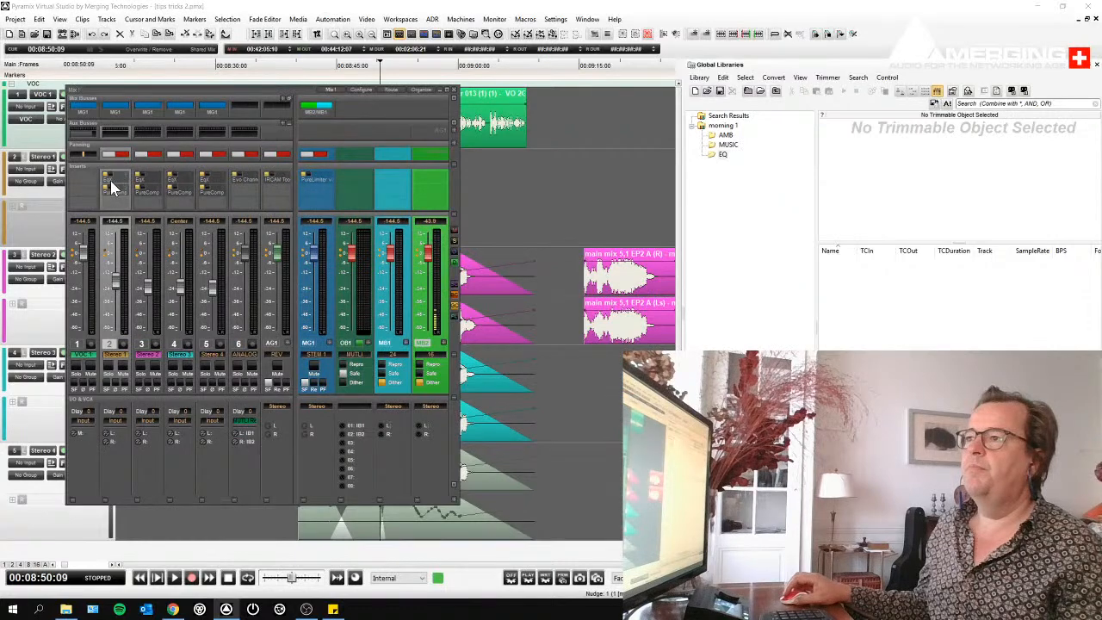
pyautogui.click(109, 178)
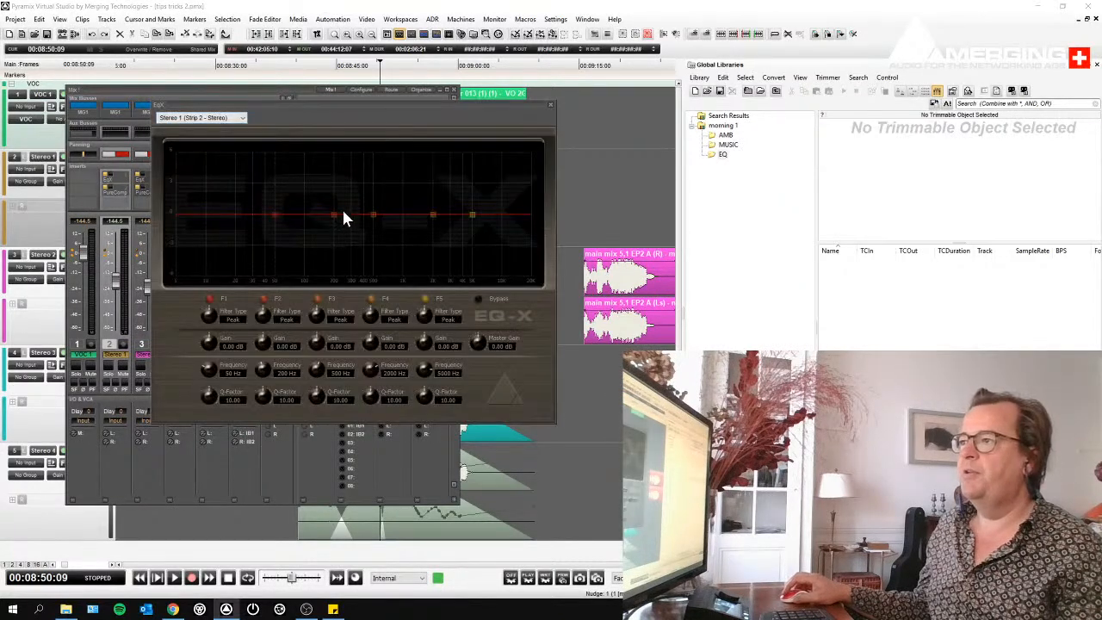
pyautogui.moveTo(273, 216); pyautogui.dragTo(241, 258)
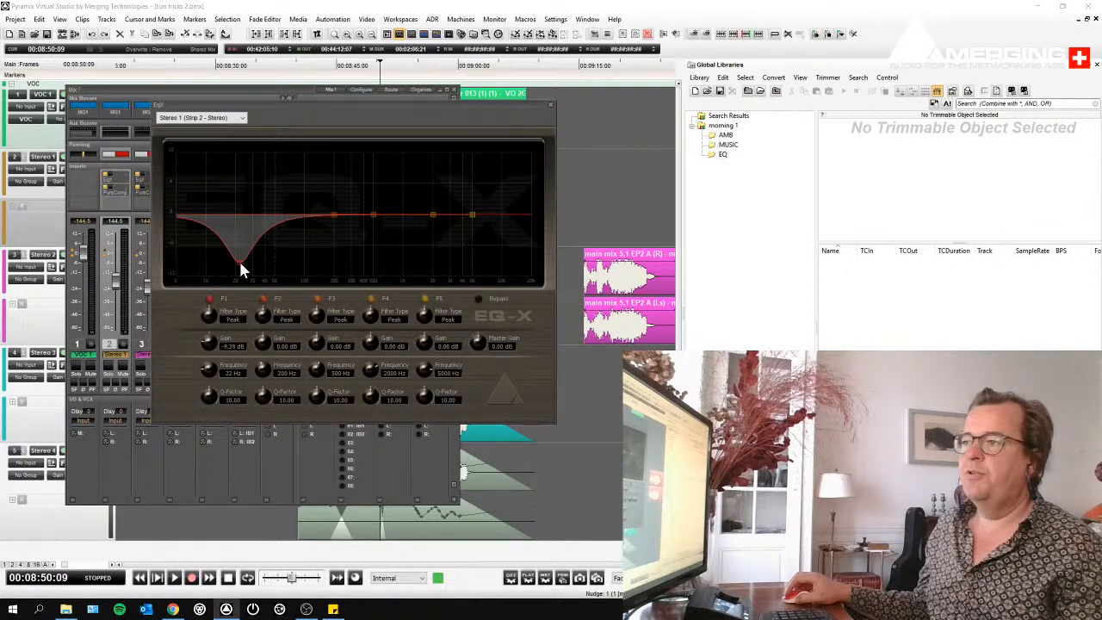
pyautogui.click(208, 314)
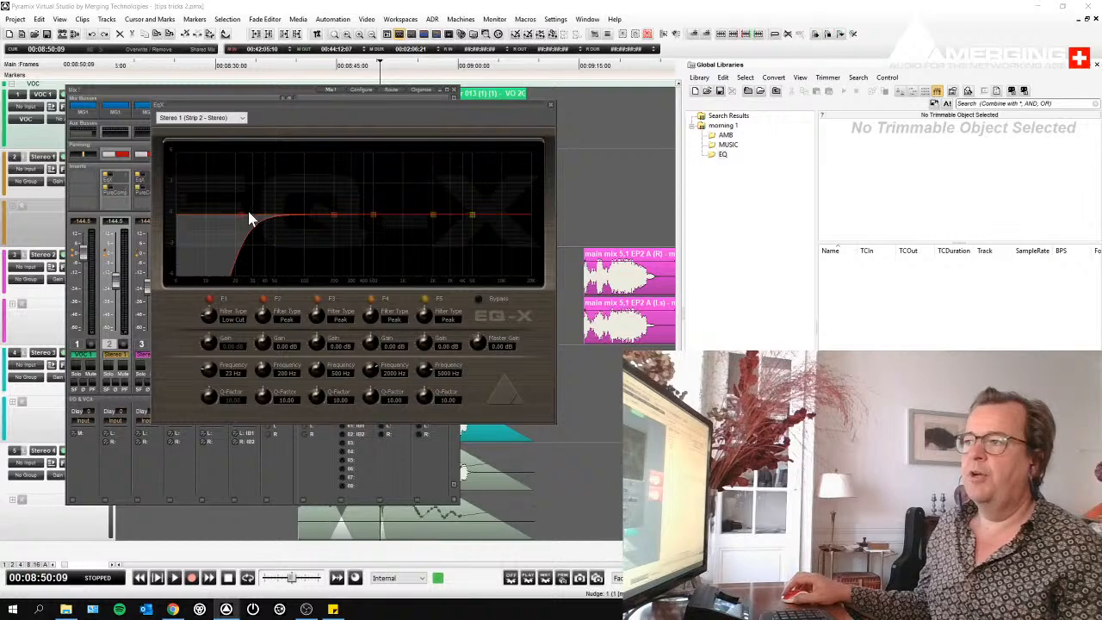
pyautogui.moveTo(241, 216); pyautogui.dragTo(293, 233)
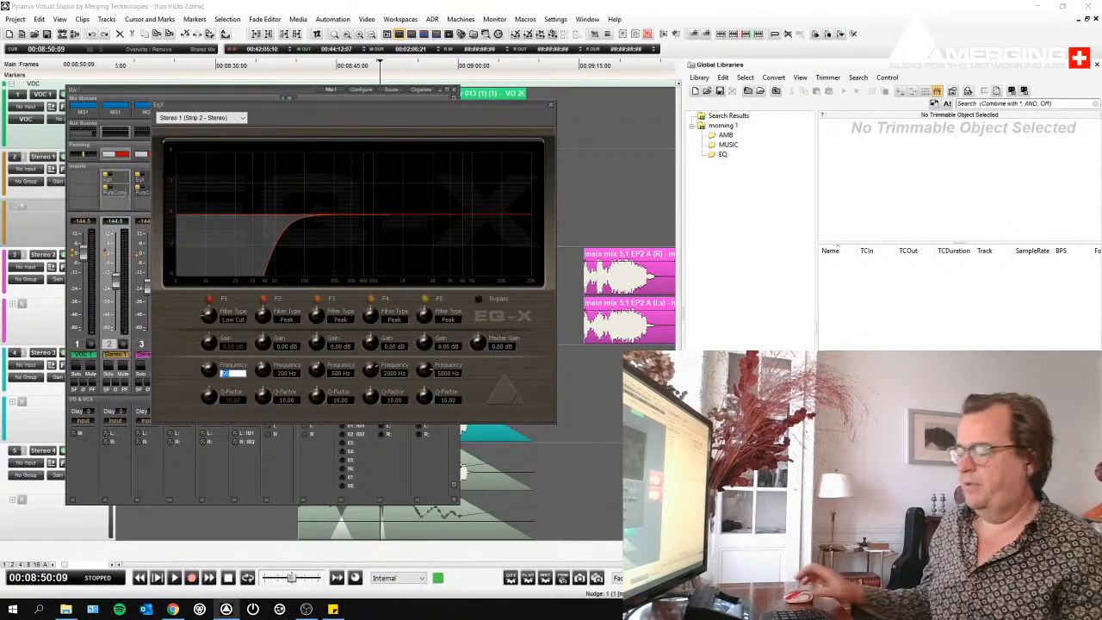
pyautogui.write('80')
pyautogui.press('Return')
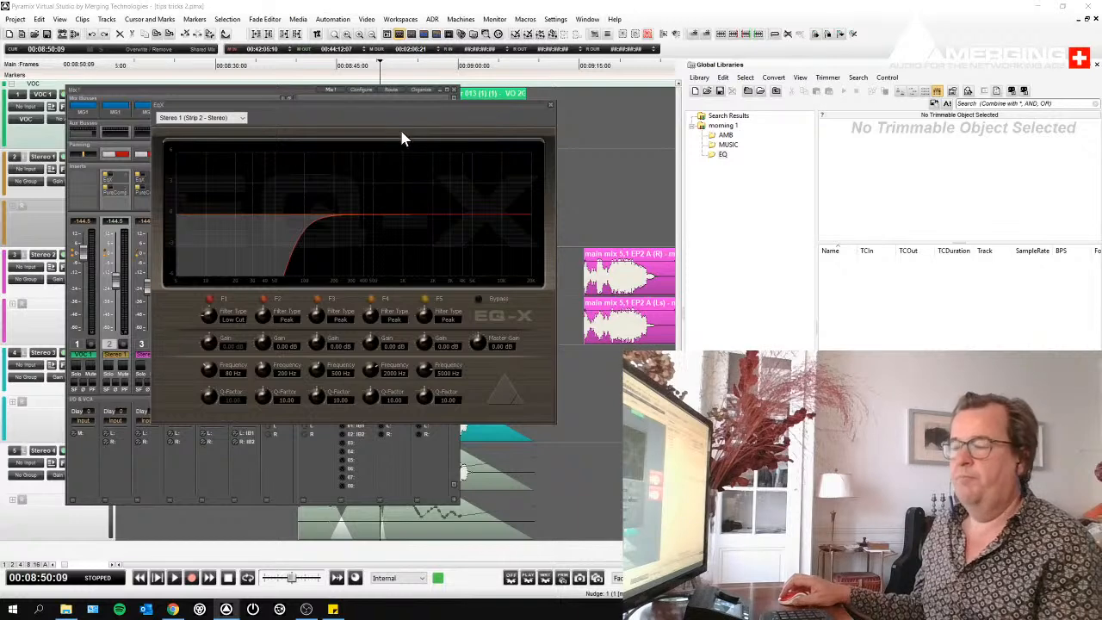
# - Store the Stereo 1 EQ-X settings in the EQ shelf as "EQ LOW CUT 80 Hz"
pyautogui.moveTo(356, 118); pyautogui.dragTo(892, 317)
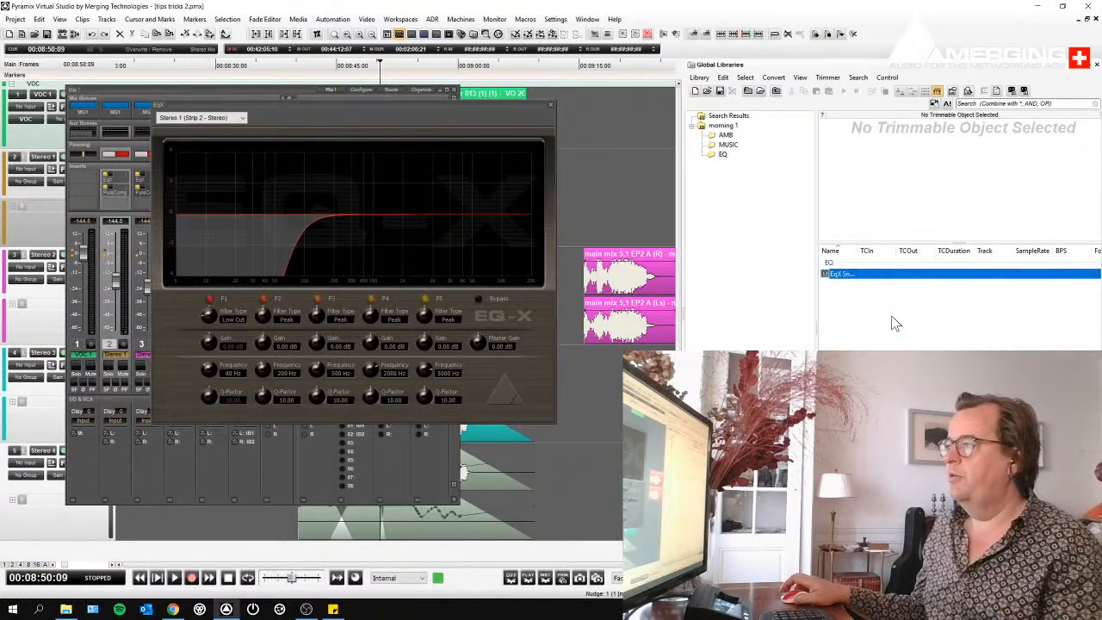
pyautogui.click(852, 276)
pyautogui.write('E')
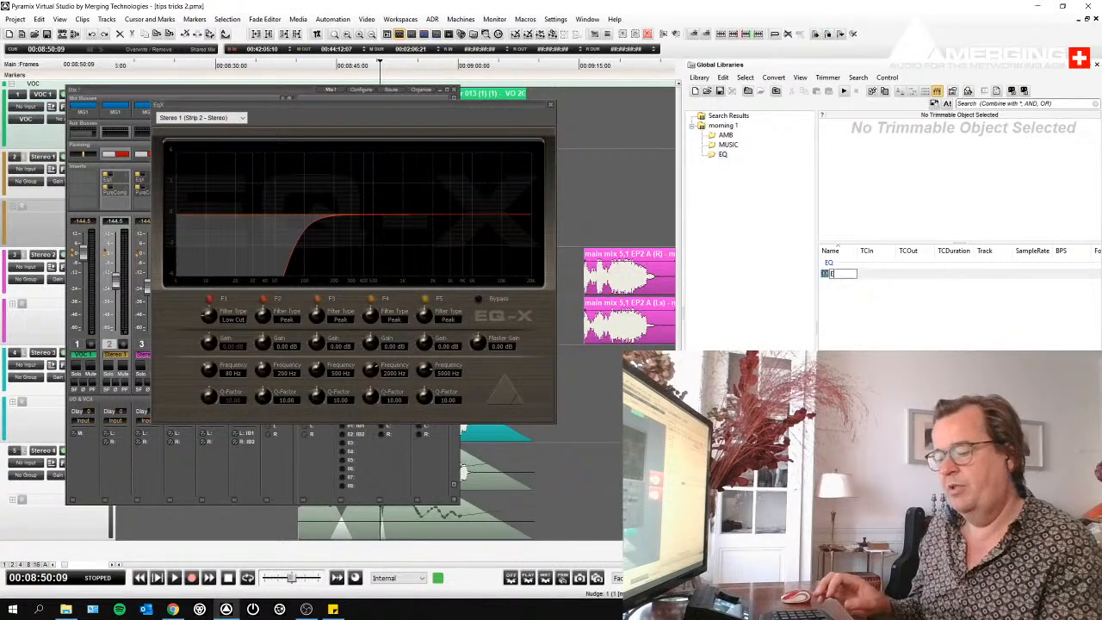
pyautogui.write('Q LOW CUT 8')
pyautogui.write('0 Hz')
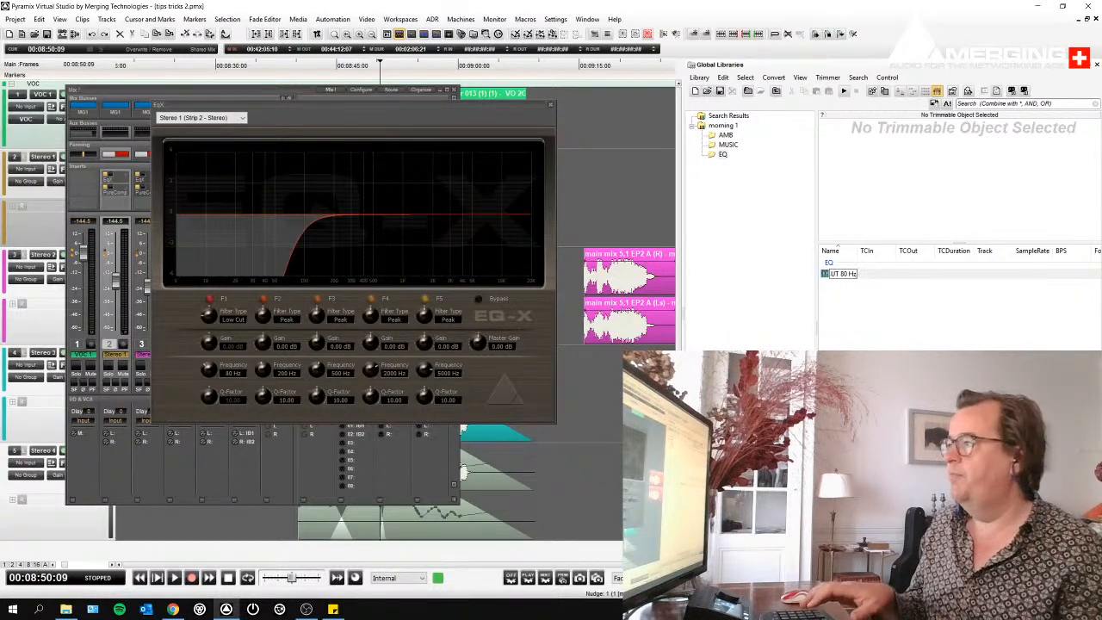
pyautogui.press('Return')
pyautogui.moveTo(989, 267); pyautogui.dragTo(990, 267)
# - Apply the "EQ LOW CUT 80 Hz" snapshot to the EQ-X on the Stereo 3 strip
pyautogui.click(550, 105)
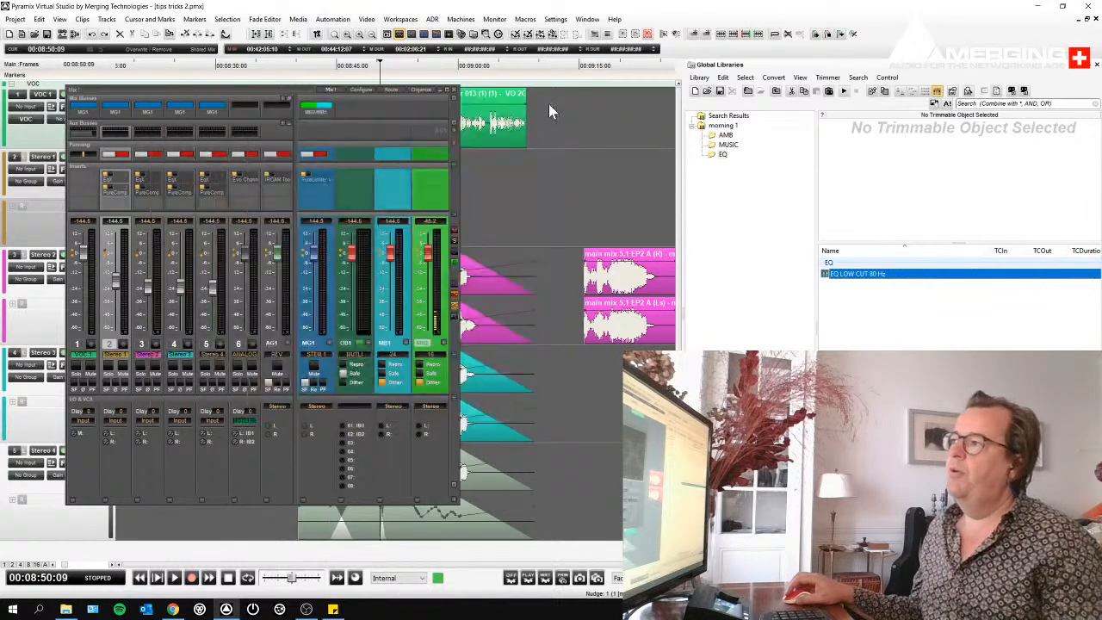
pyautogui.click(173, 181)
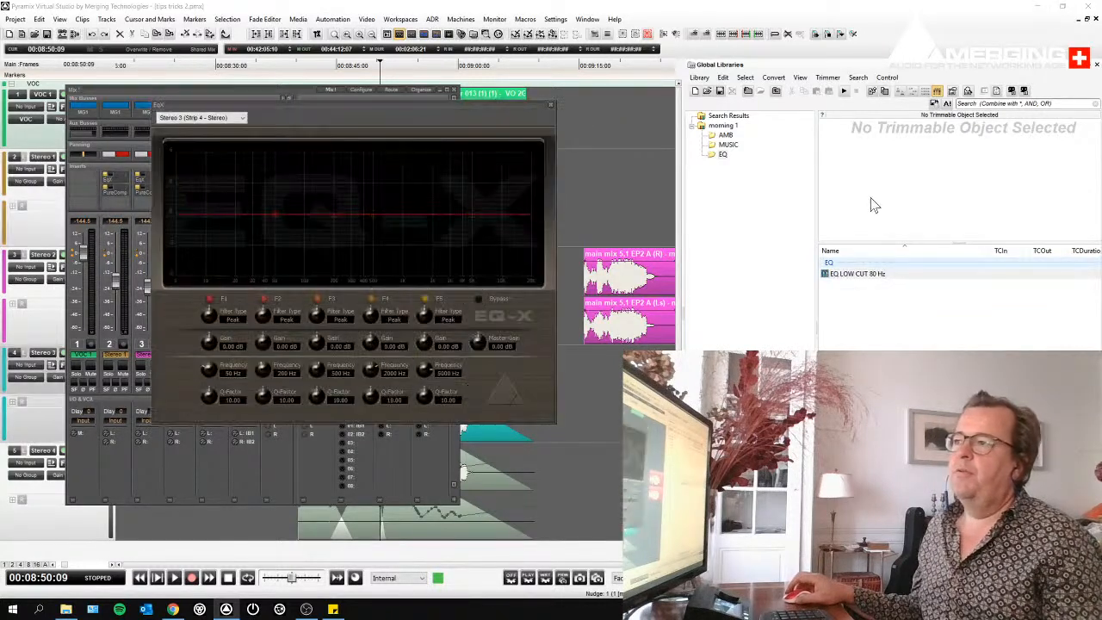
pyautogui.moveTo(831, 274); pyautogui.dragTo(411, 222)
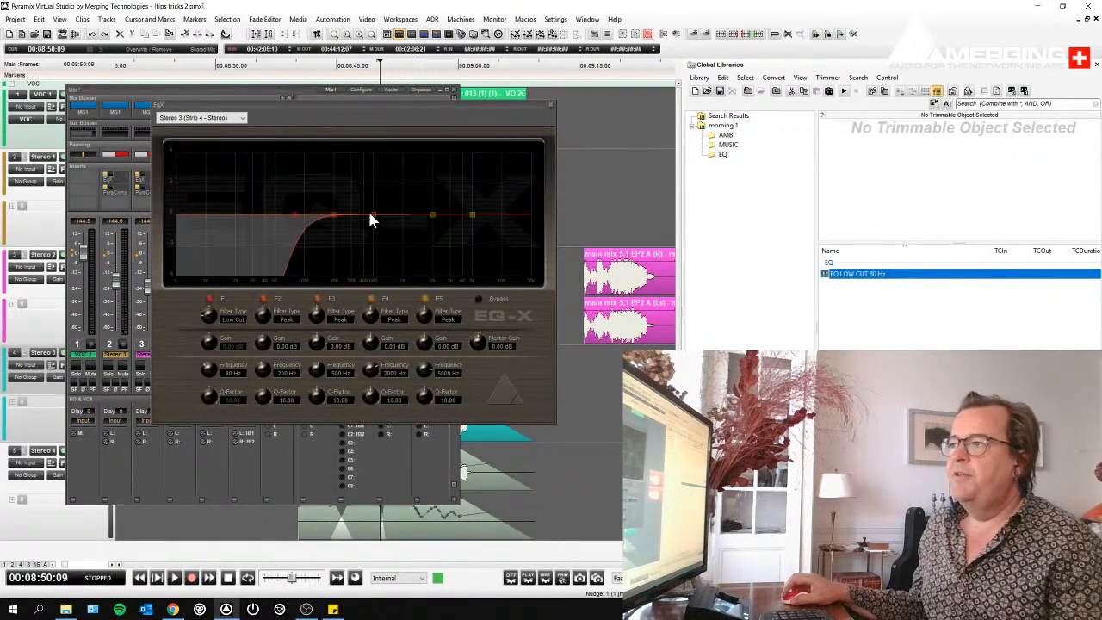
# - Boost the Stereo 3 EQ by about 5.6 dB at 679 Hz, 1.3 dB at 9252 Hz and 3.2 dB at 3064 Hz with Q 39.27
pyautogui.moveTo(371, 215); pyautogui.dragTo(386, 157)
pyautogui.moveTo(432, 215); pyautogui.dragTo(508, 177)
pyautogui.click(473, 215)
pyautogui.moveTo(472, 226); pyautogui.dragTo(450, 183)
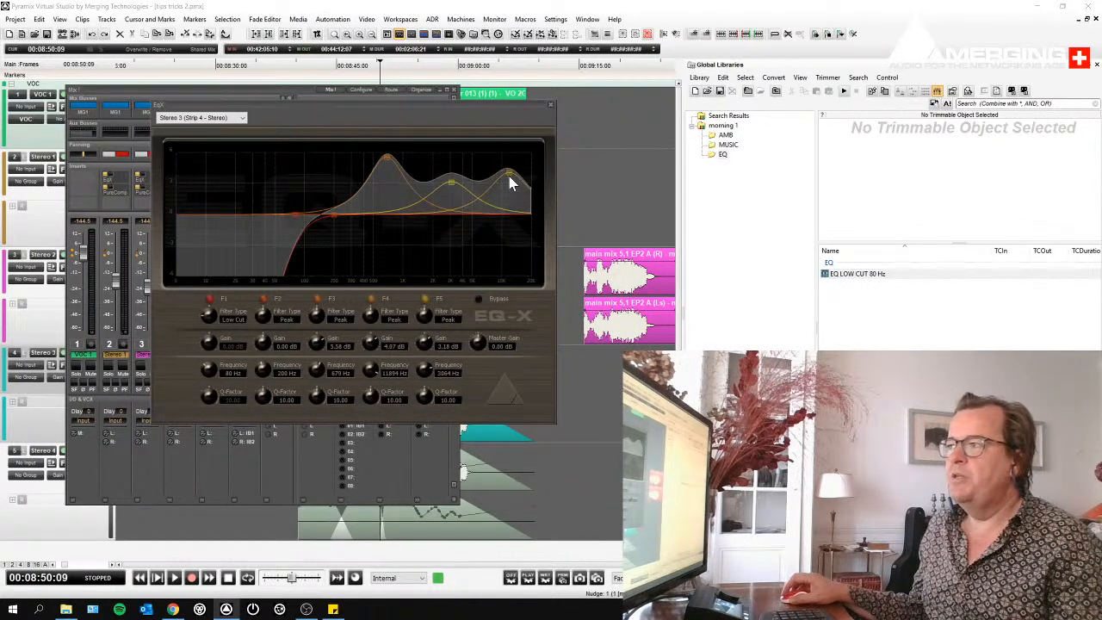
pyautogui.moveTo(506, 171); pyautogui.dragTo(492, 205)
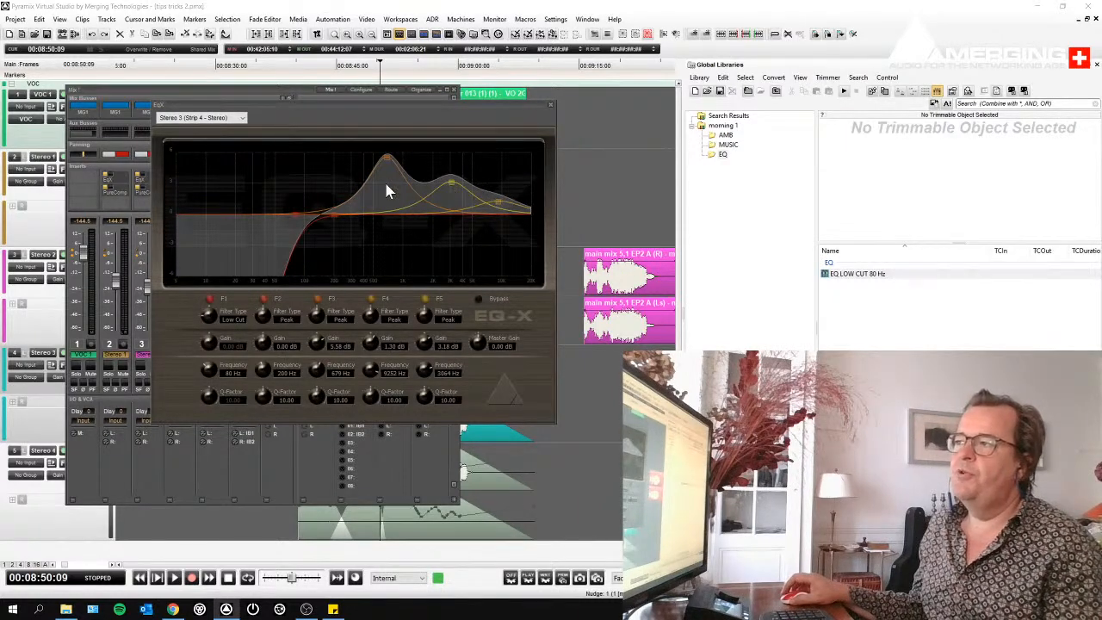
pyautogui.scroll(-5, 452, 180)
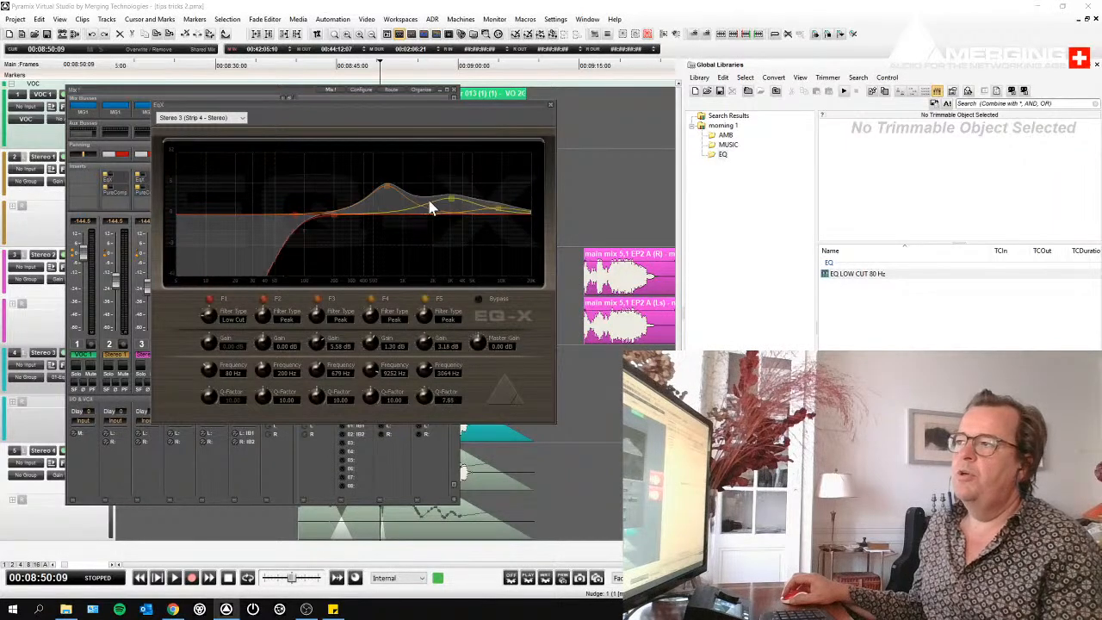
# - Store the Stereo 3 EQ-X settings in the EQ shelf, named "EQ" followed by the person's first name
pyautogui.moveTo(351, 192); pyautogui.dragTo(853, 337)
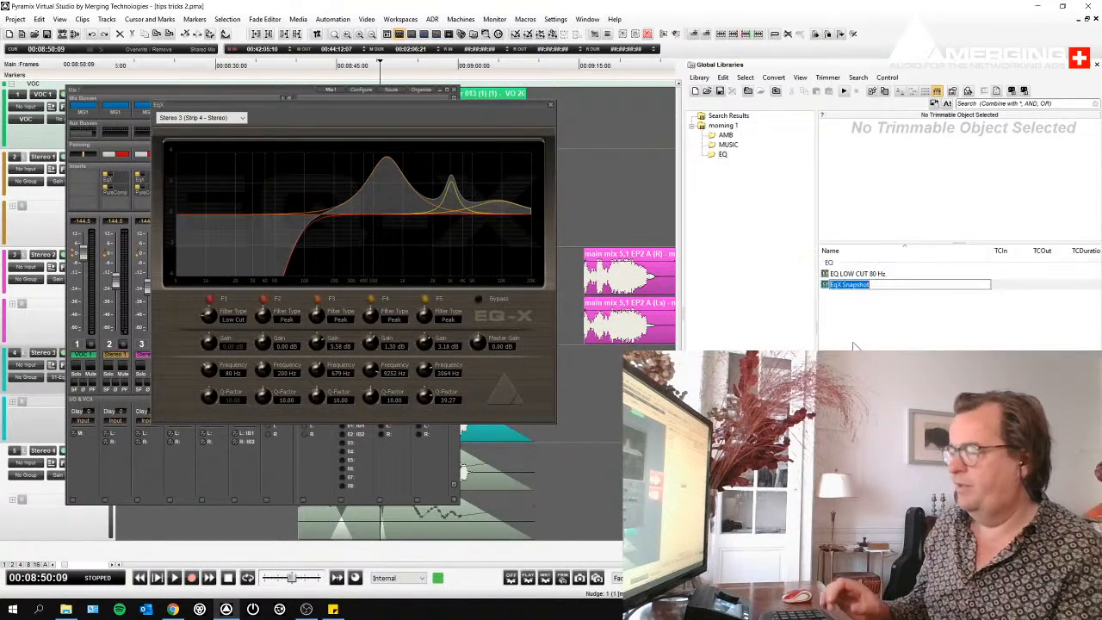
pyautogui.write('EQ Louise')
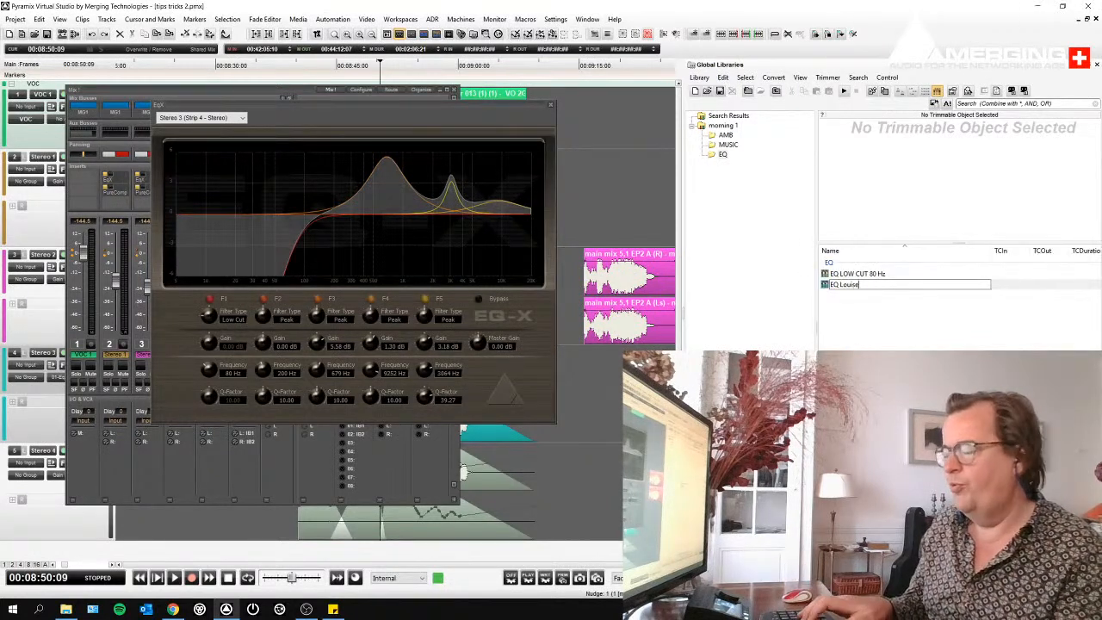
pyautogui.press('Return')
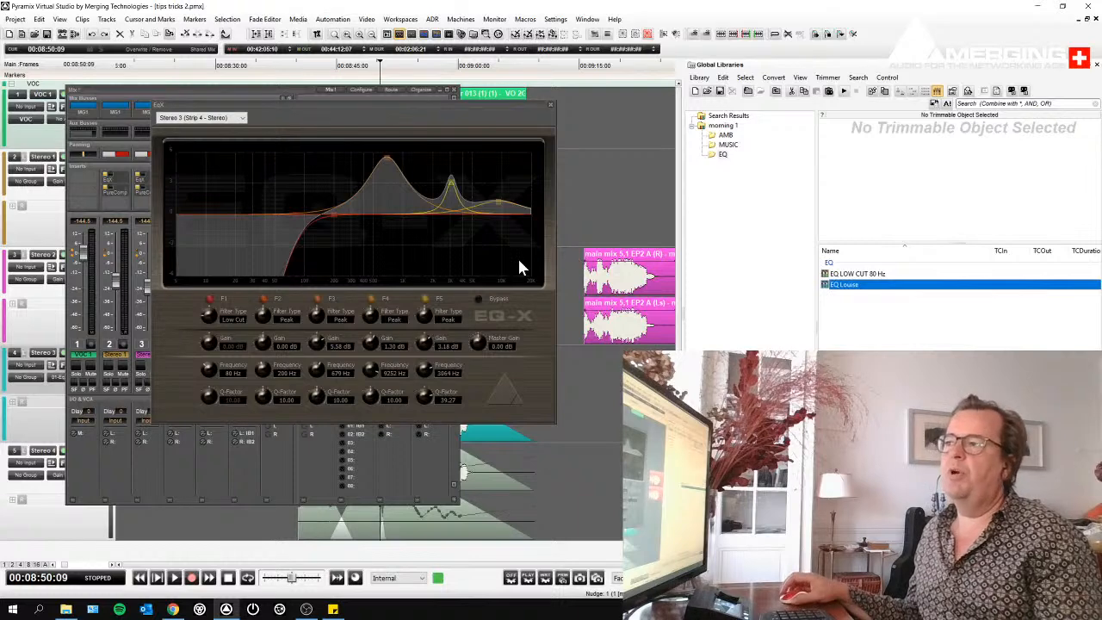
# - Reset the Stereo 3 strip's EQ-X to its flat default settings
pyautogui.rightClick(394, 115)
pyautogui.click(386, 121)
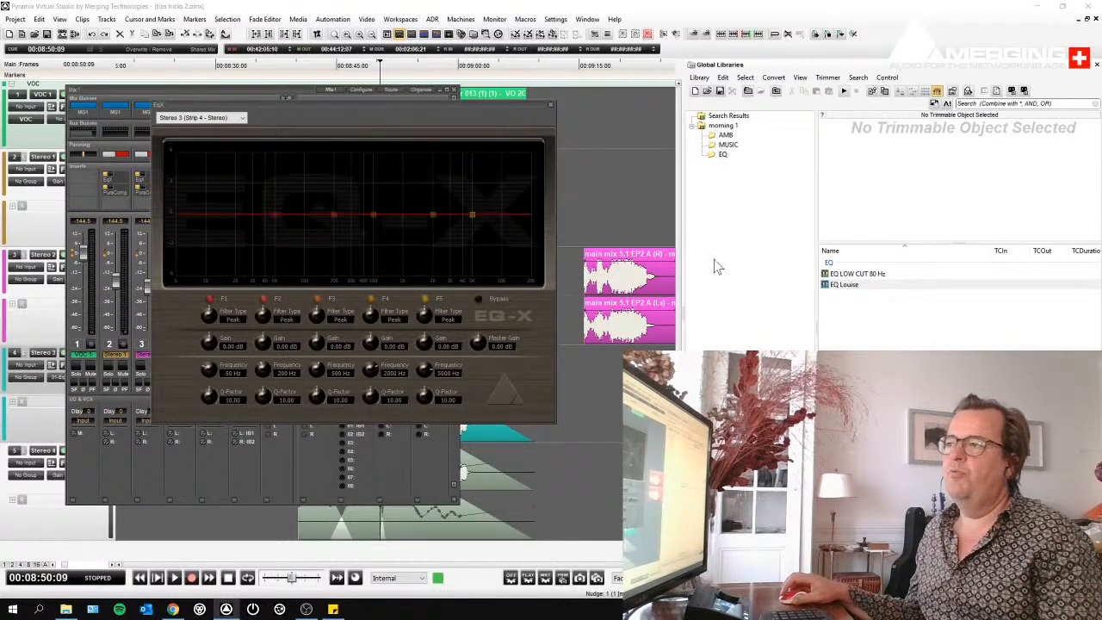
# - Apply the EQ snapshot named after a person to the Stereo 3 EQ-X and set its third band to about 4.1 dB at 714 Hz
pyautogui.moveTo(844, 285); pyautogui.dragTo(368, 245)
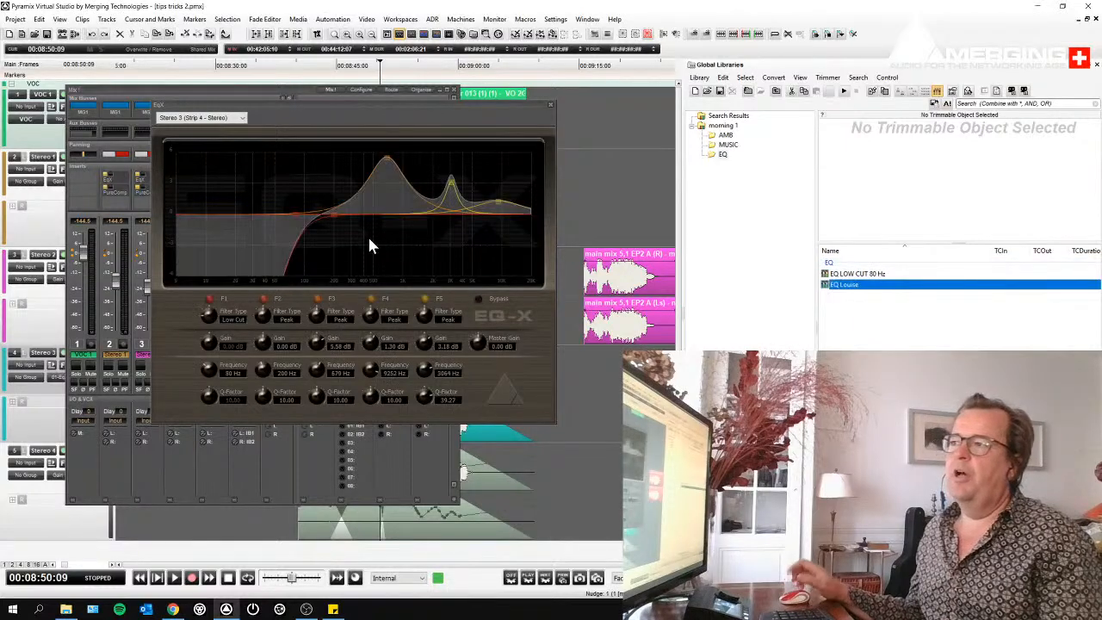
pyautogui.moveTo(387, 170); pyautogui.dragTo(390, 174)
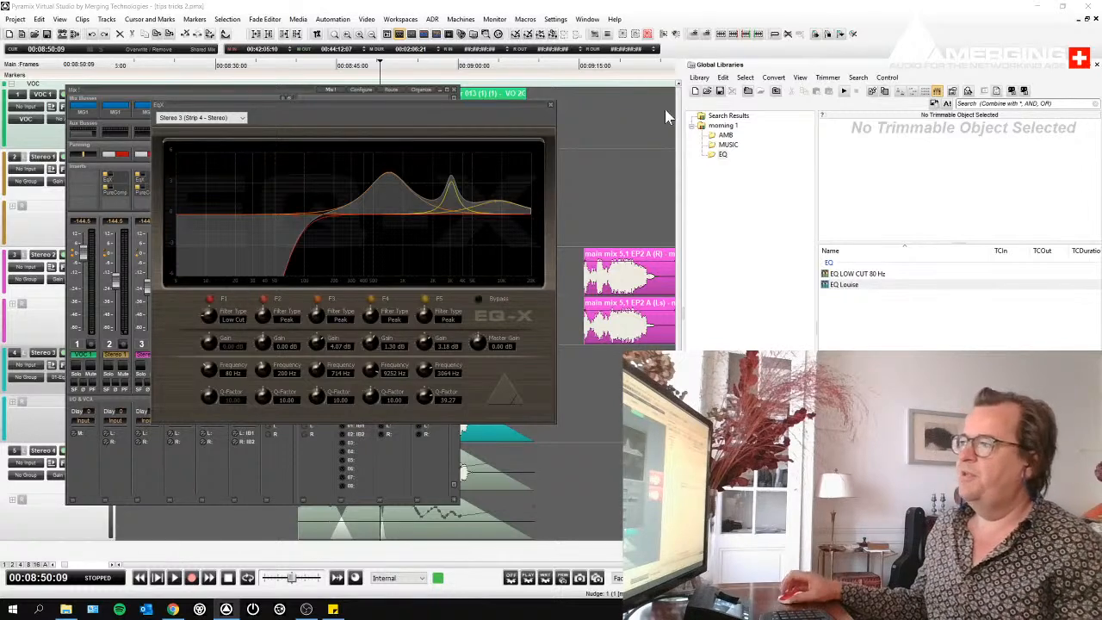
pyautogui.click(552, 105)
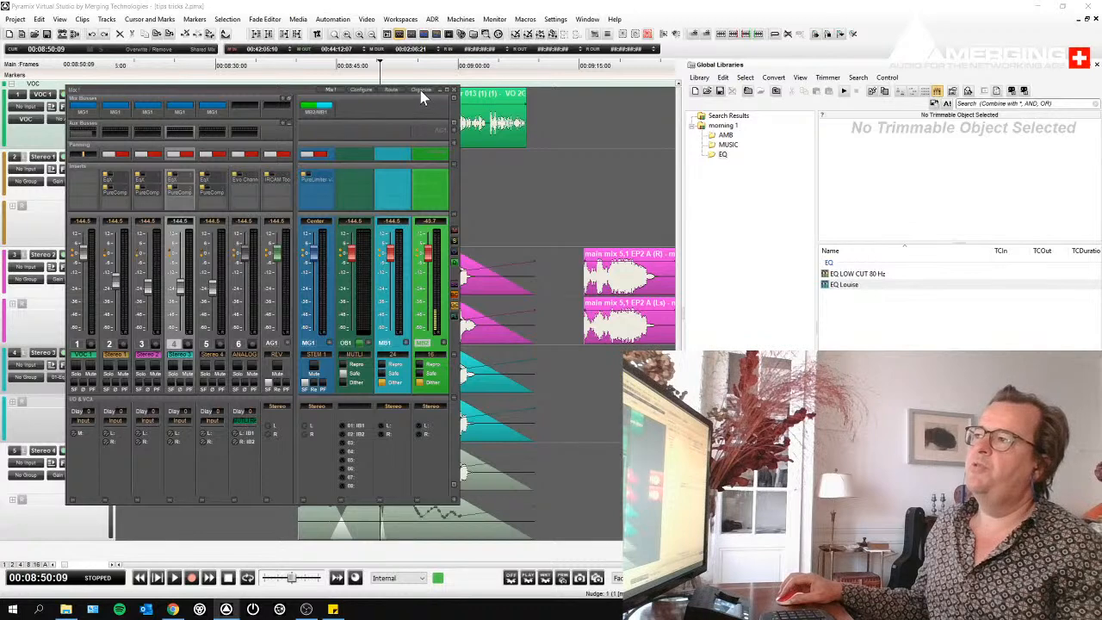
# - Store the whole mixer as a snapshot in the EQ shelf, named "Mixer editing"
pyautogui.moveTo(349, 125); pyautogui.dragTo(869, 316)
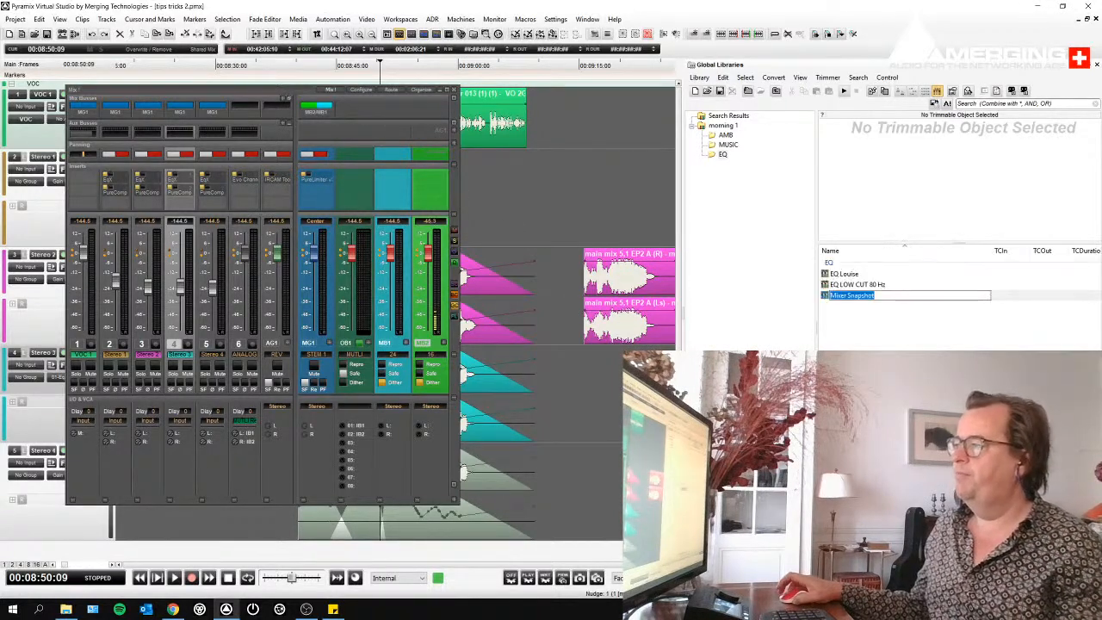
pyautogui.write('Mixer')
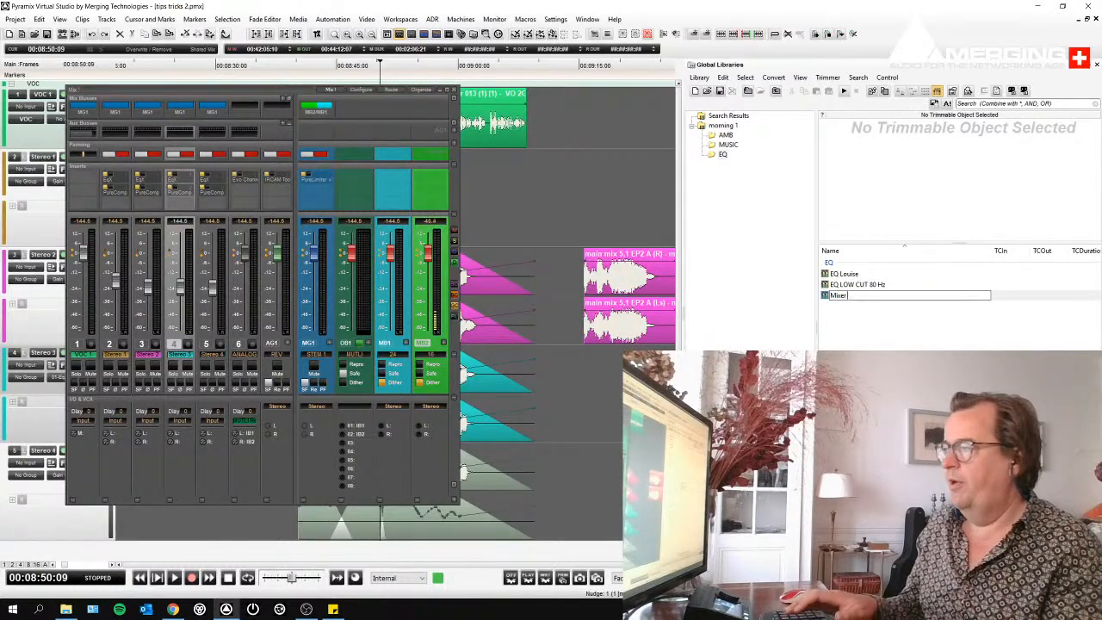
pyautogui.write(' editing')
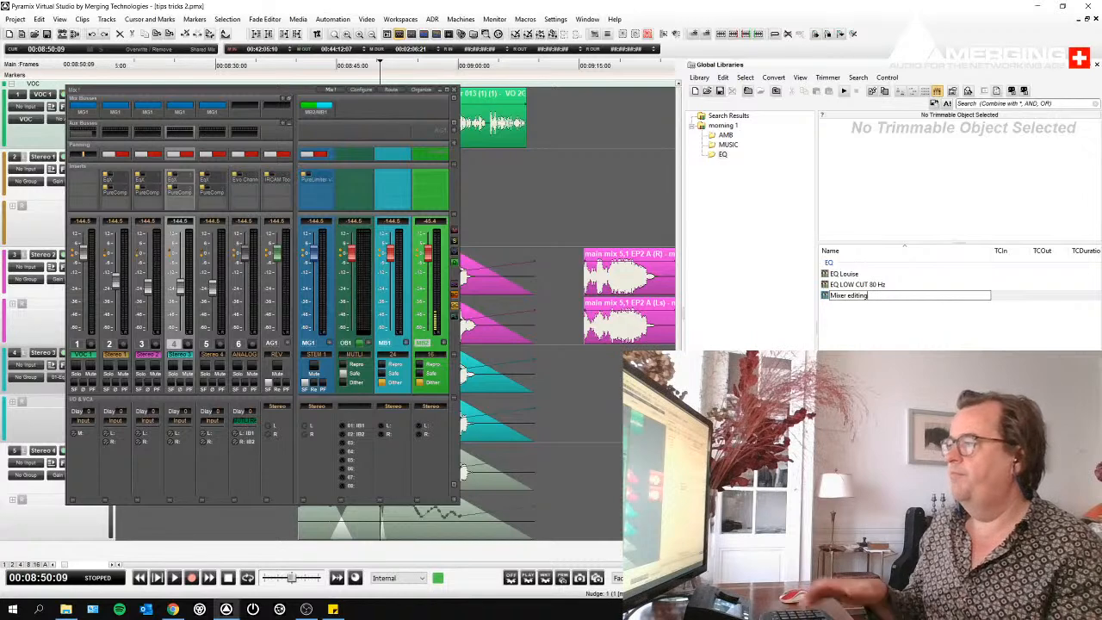
pyautogui.press('Return')
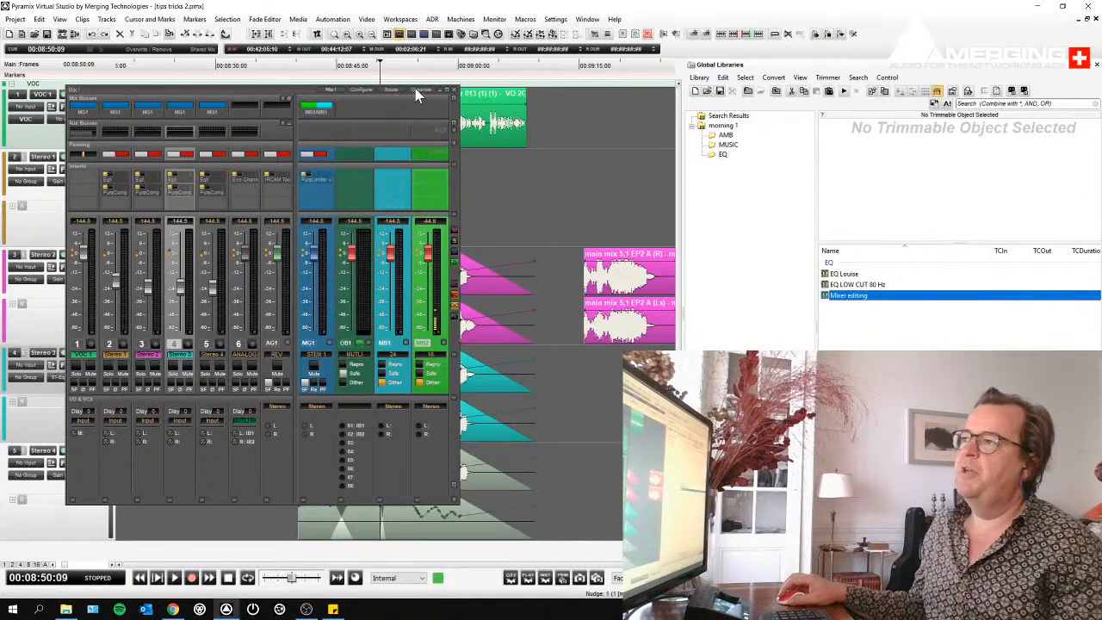
# - Replace the mixer through the configuration wizard with one stereo mixing bus and two stereo strips
pyautogui.click(340, 274)
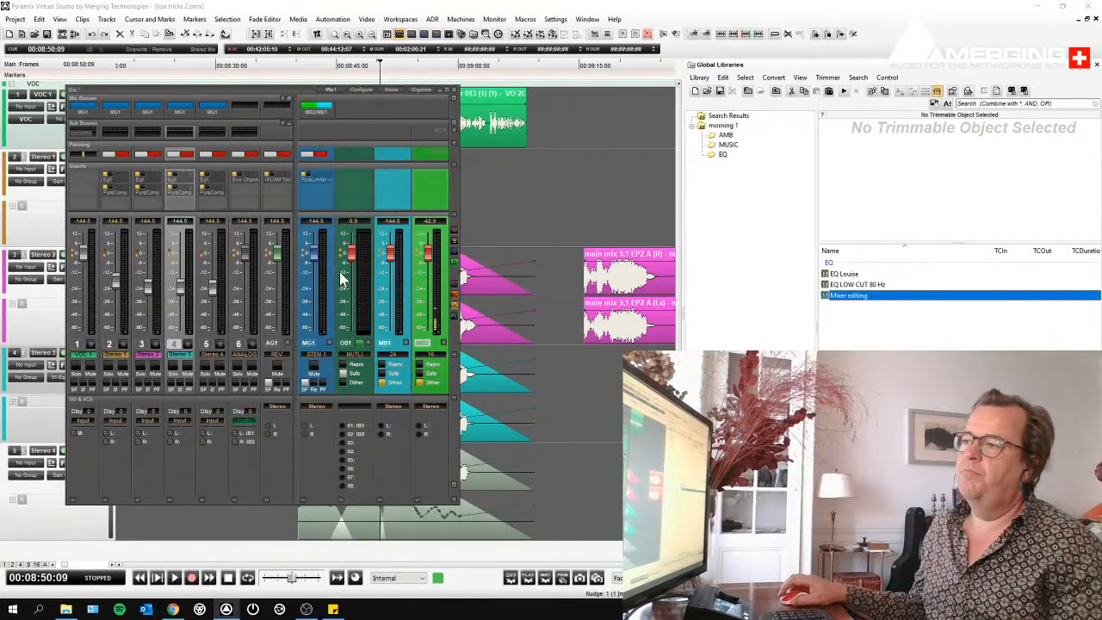
pyautogui.rightClick(348, 288)
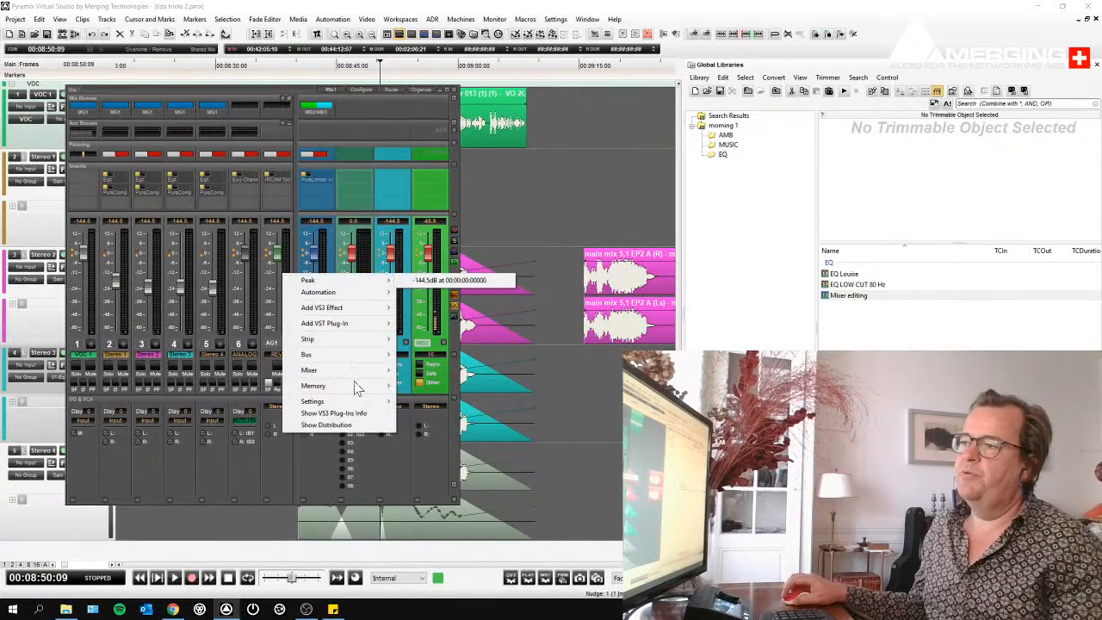
pyautogui.moveTo(354, 403)
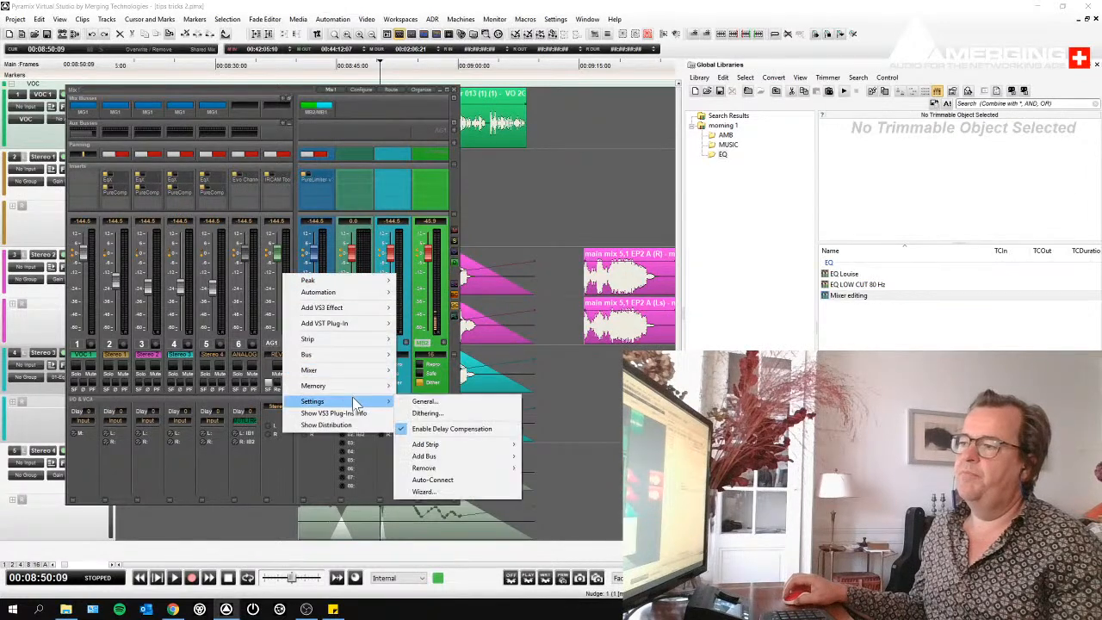
pyautogui.click(450, 491)
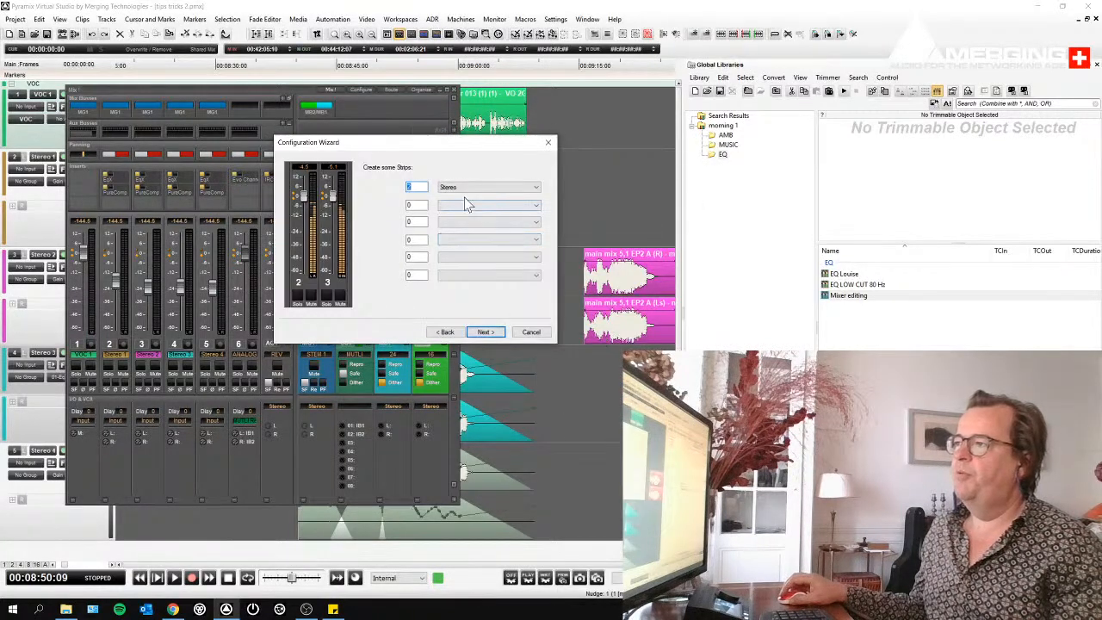
pyautogui.click(486, 332)
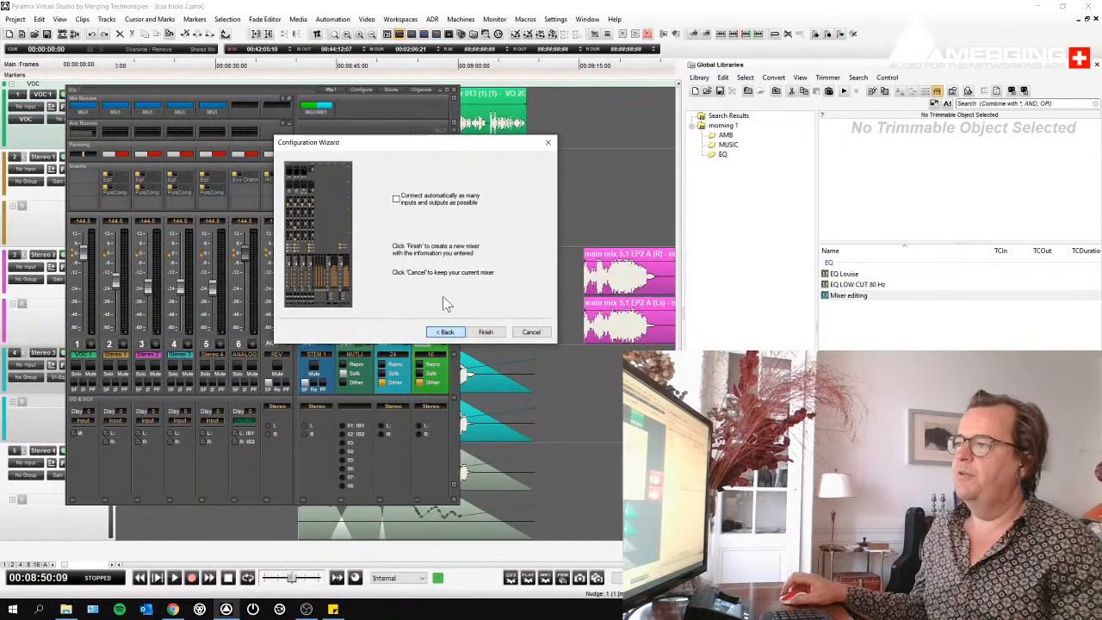
pyautogui.click(446, 332)
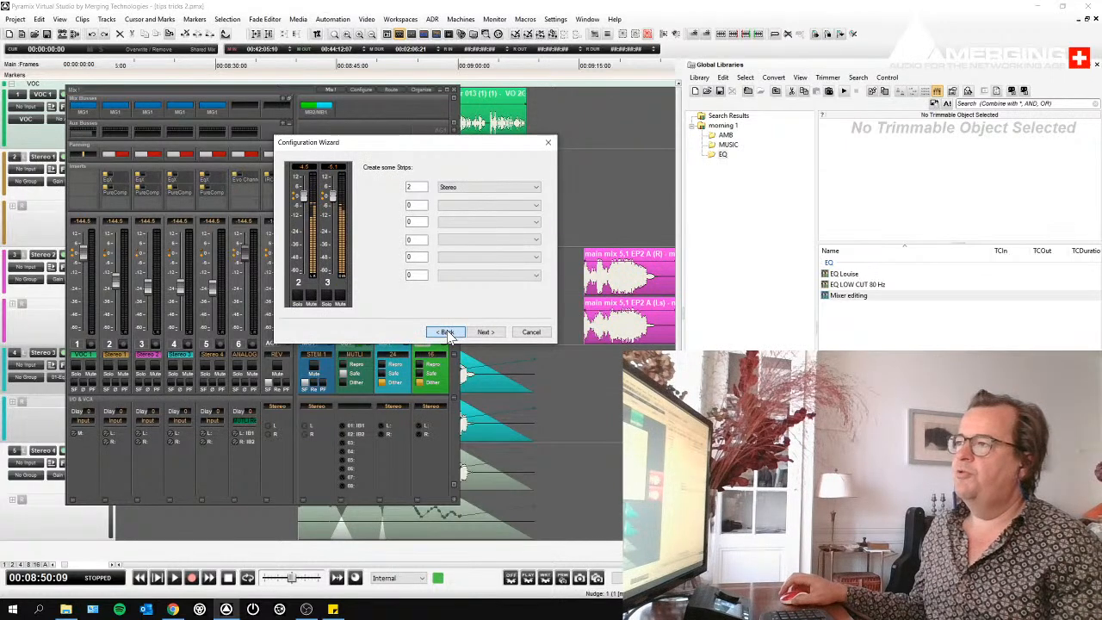
pyautogui.click(446, 332)
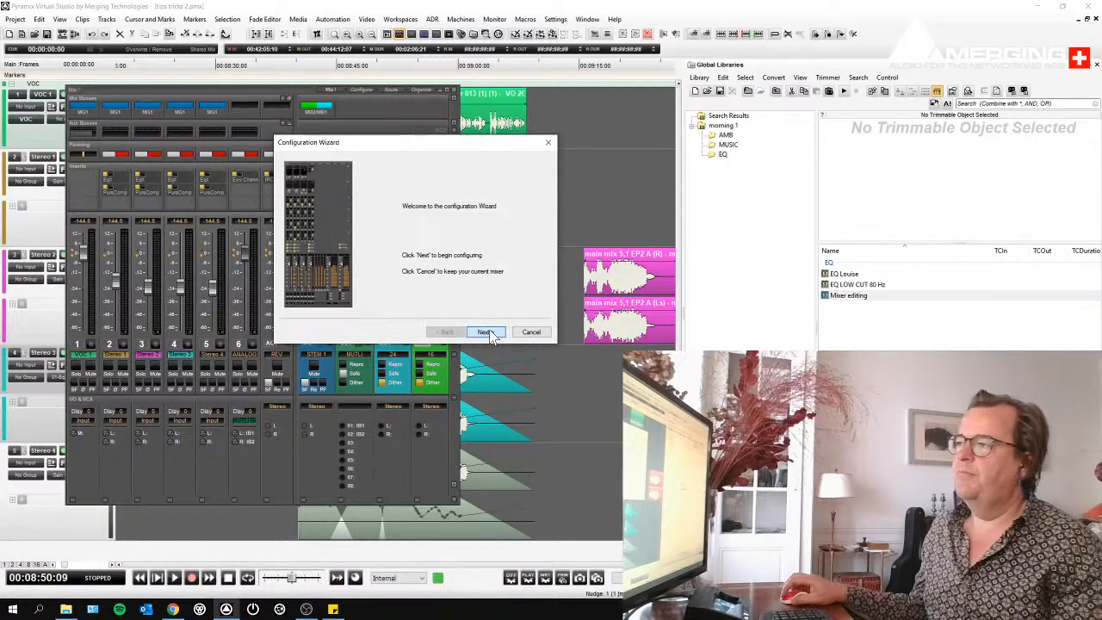
pyautogui.click(486, 332)
pyautogui.click(489, 334)
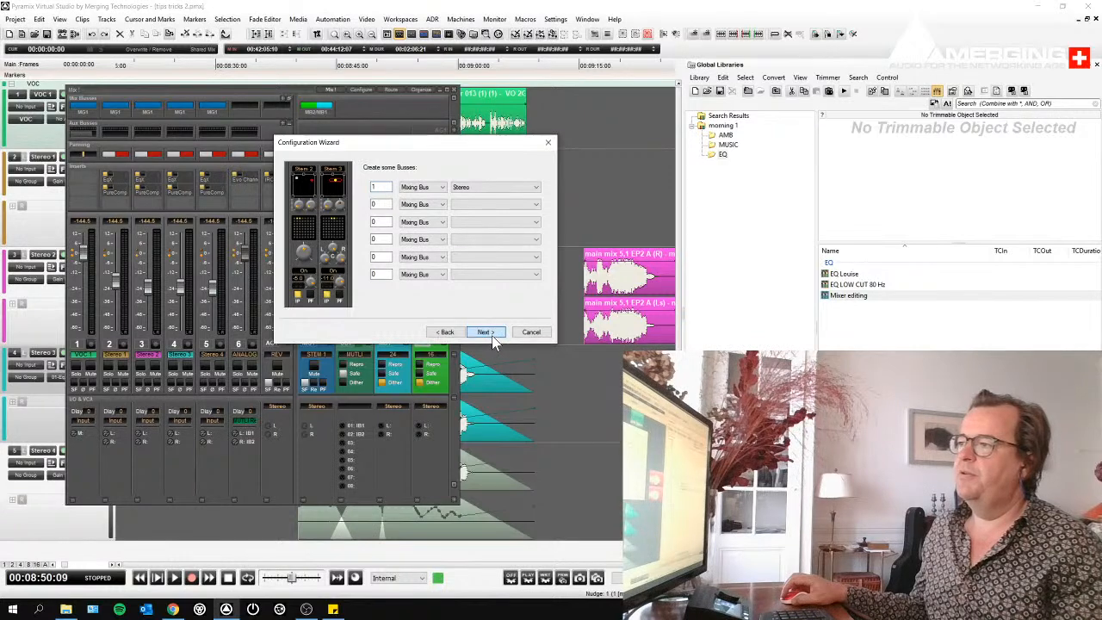
pyautogui.click(491, 334)
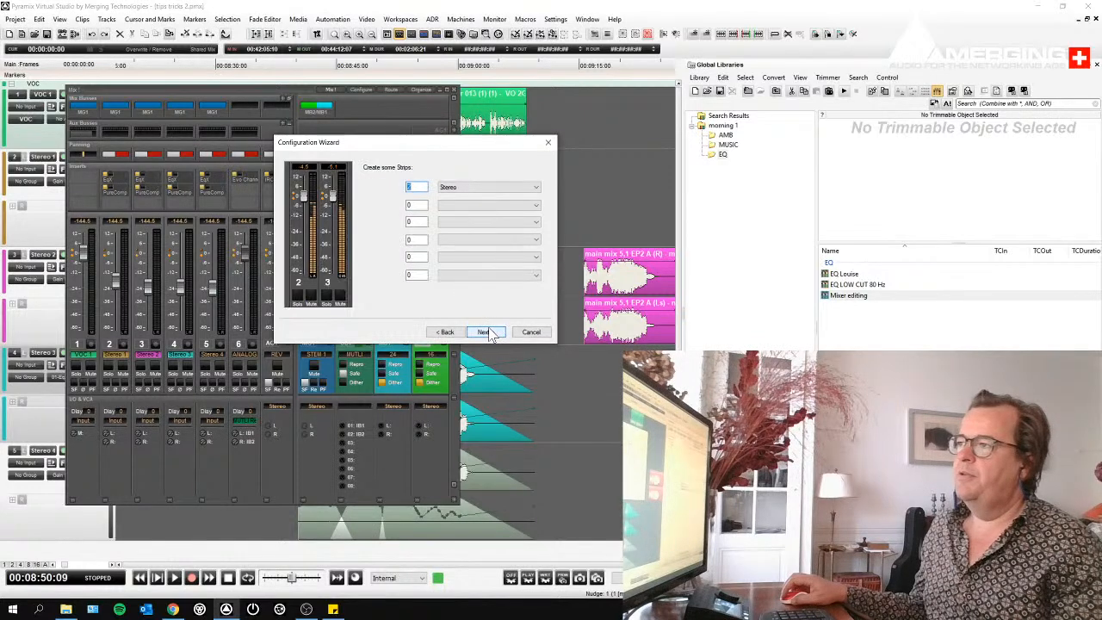
pyautogui.click(491, 335)
pyautogui.click(487, 333)
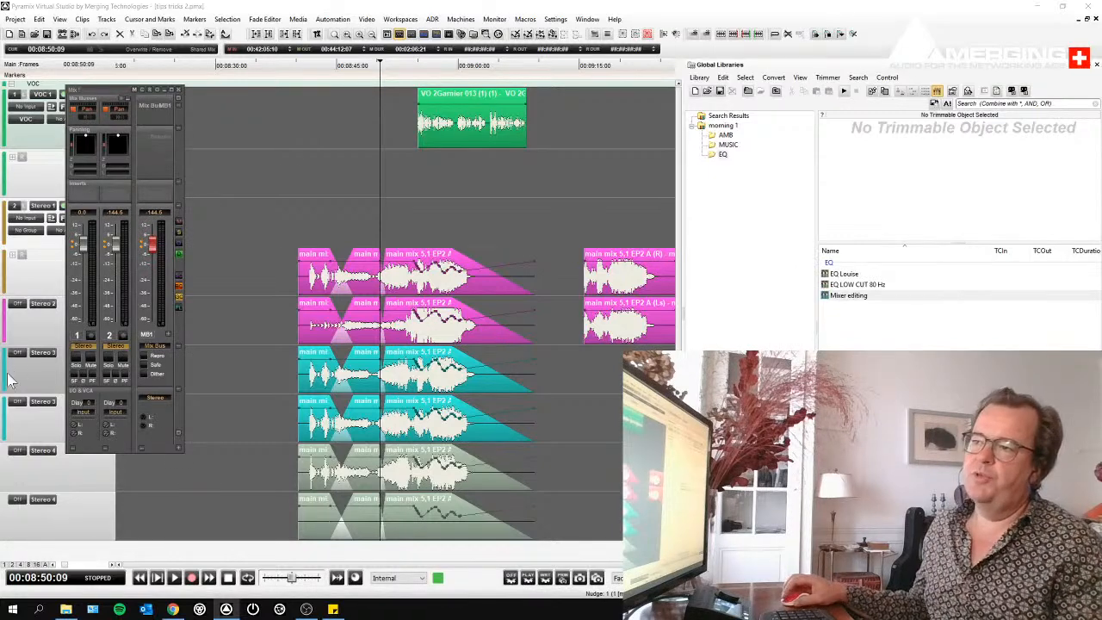
# - Move the new mixer window clear of the track headers and apply the "Mixer editing" snapshot to it
pyautogui.moveTo(114, 92); pyautogui.dragTo(393, 72)
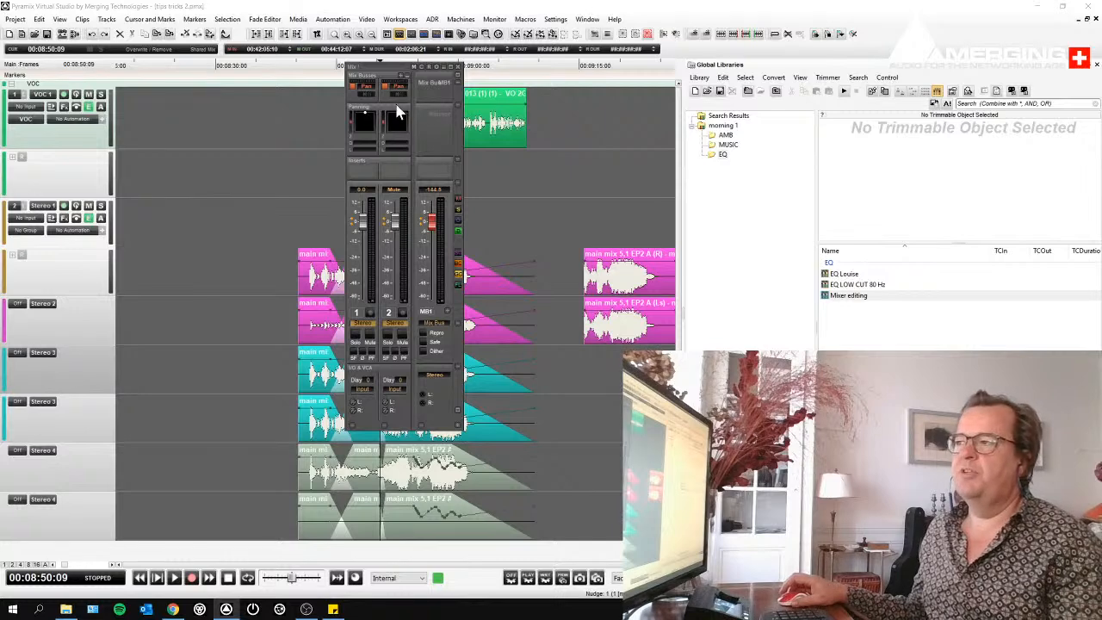
pyautogui.click(828, 296)
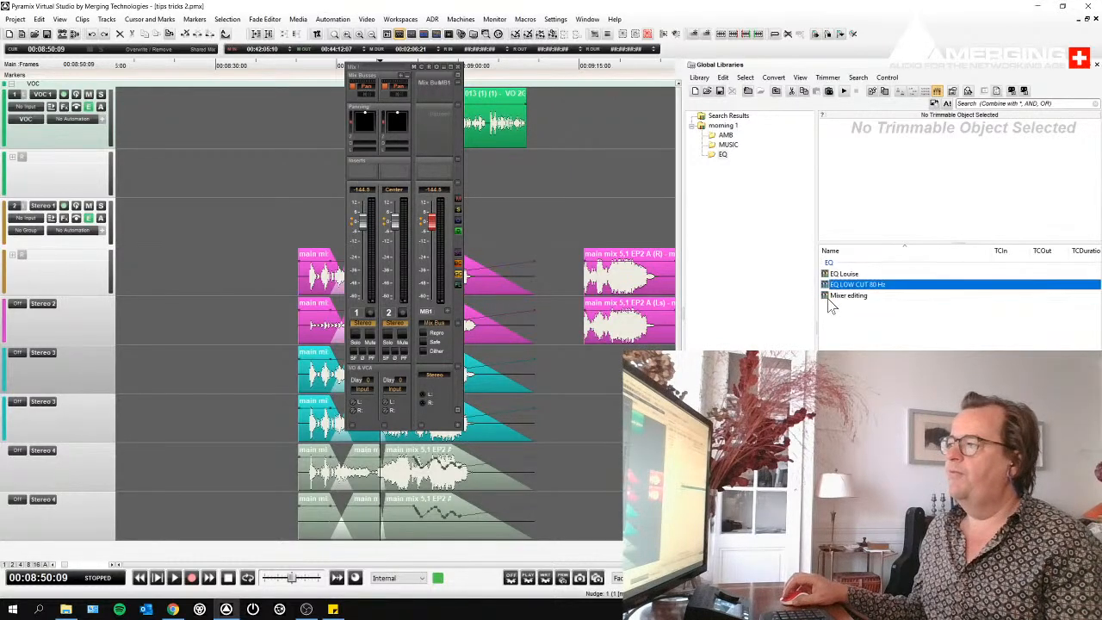
pyautogui.click(829, 298)
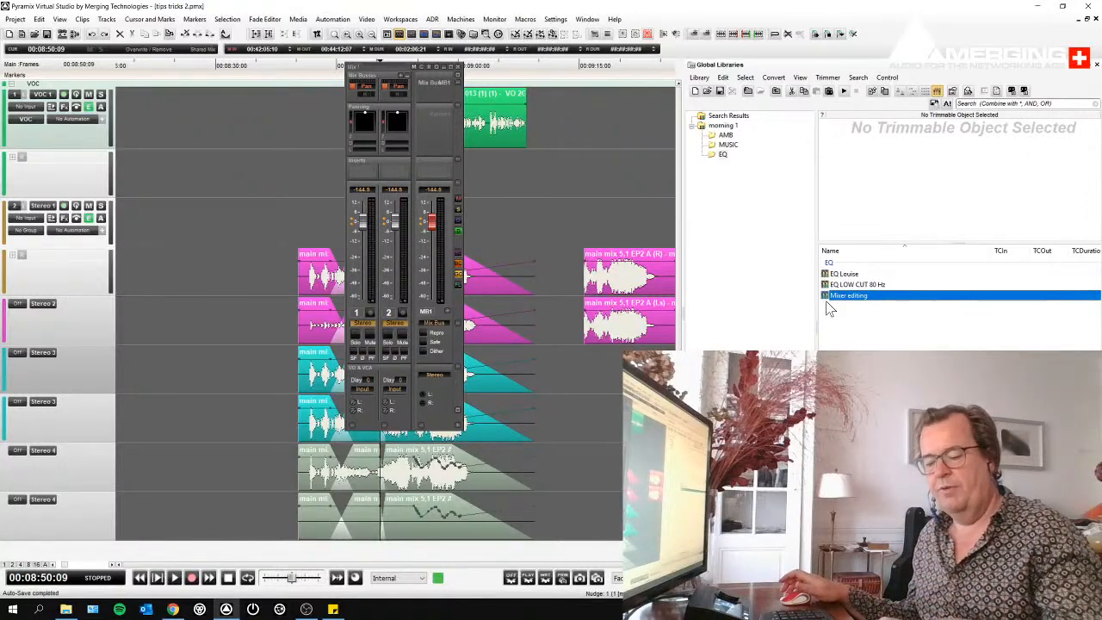
pyautogui.moveTo(829, 298); pyautogui.dragTo(405, 258)
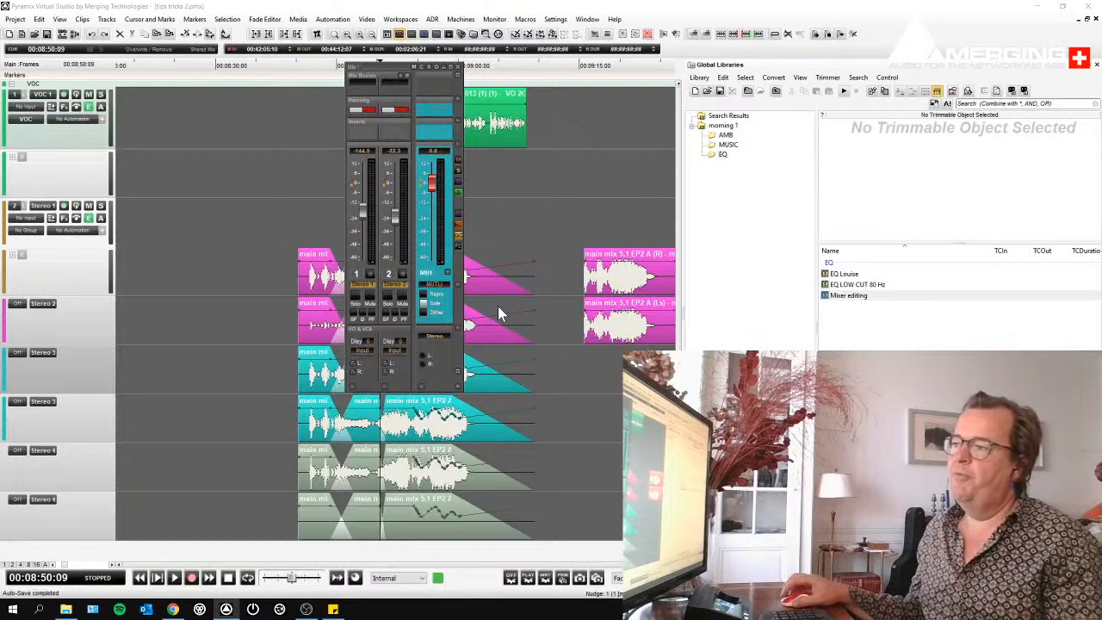
# - Try to widen the small mixer and reapply the "Mixer editing" snapshot, and undo back to the original mixer
pyautogui.click(459, 285)
pyautogui.click(463, 271)
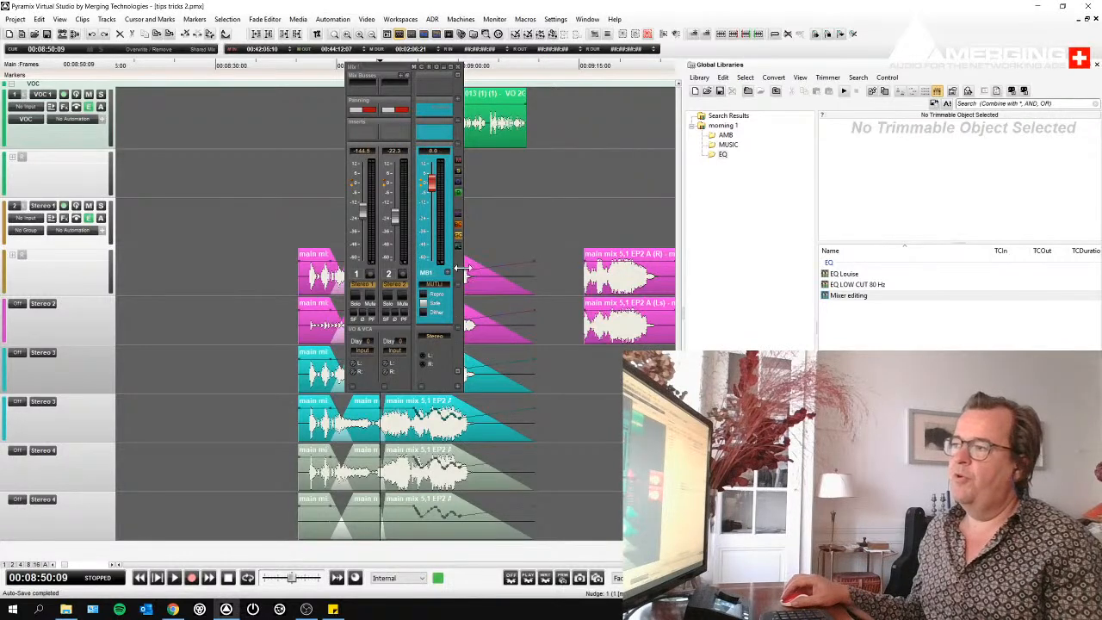
pyautogui.moveTo(463, 268); pyautogui.dragTo(491, 268)
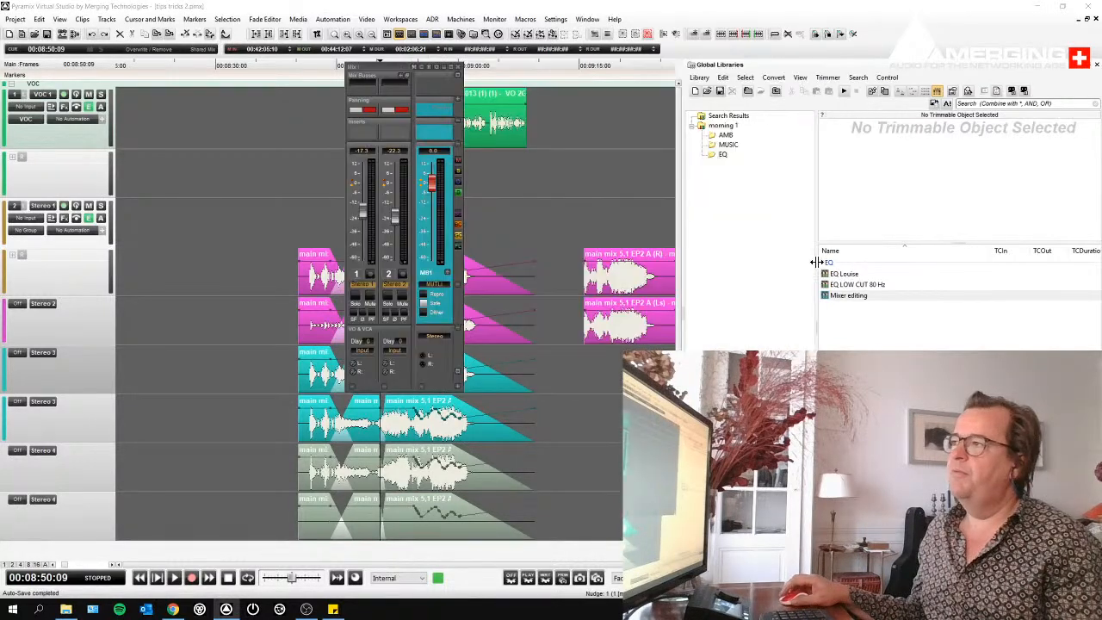
pyautogui.moveTo(362, 69); pyautogui.dragTo(353, 137)
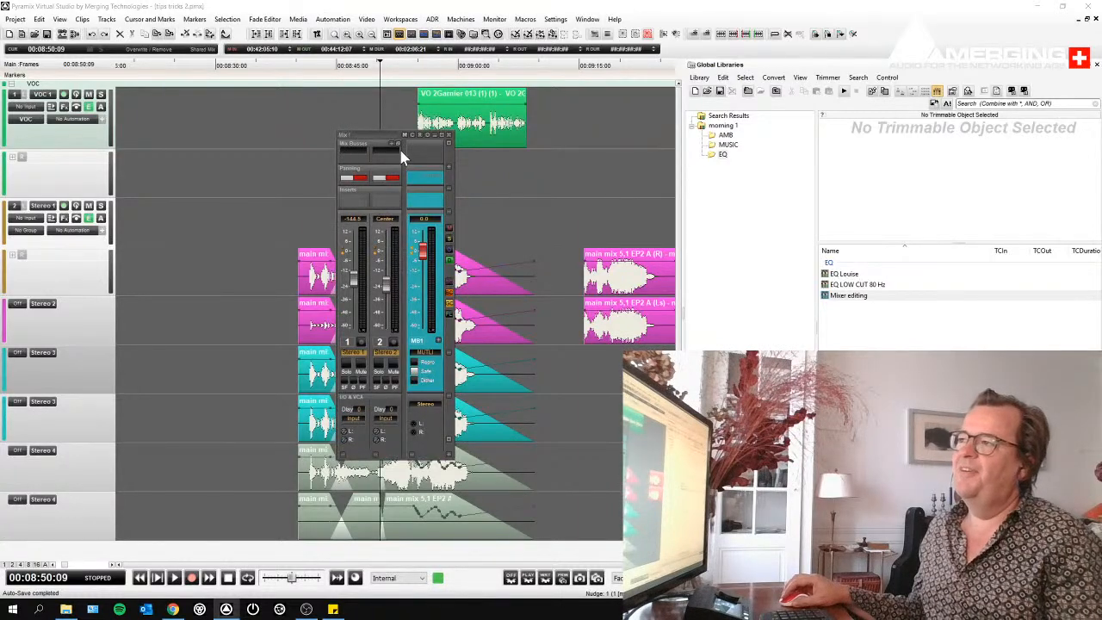
pyautogui.click(830, 296)
pyautogui.doubleClick(824, 295)
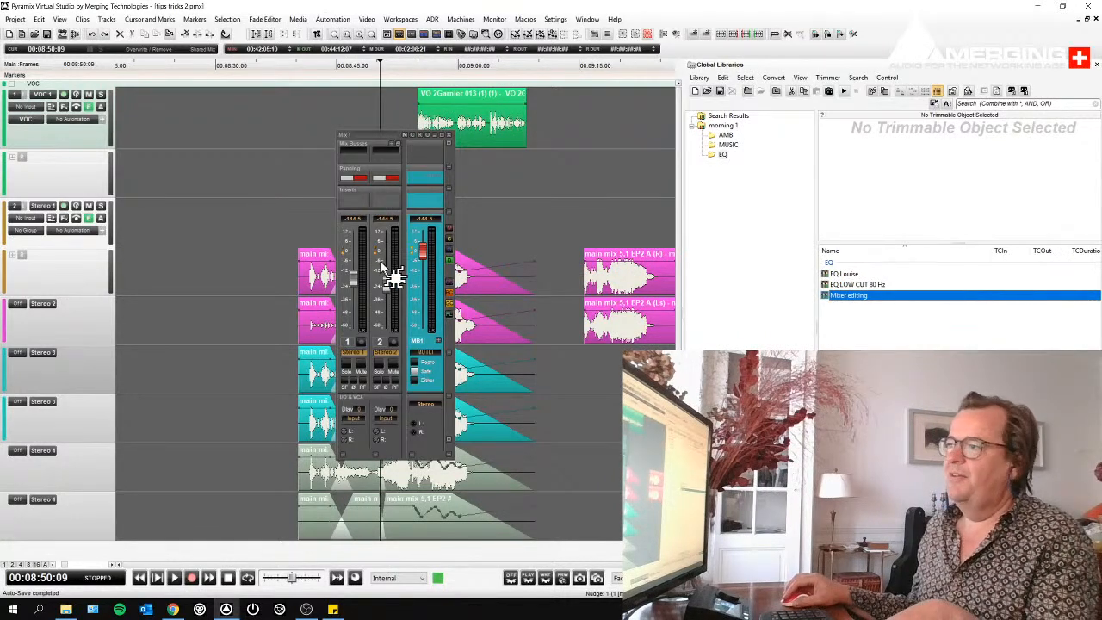
pyautogui.hotkey('ctrl', 'z')
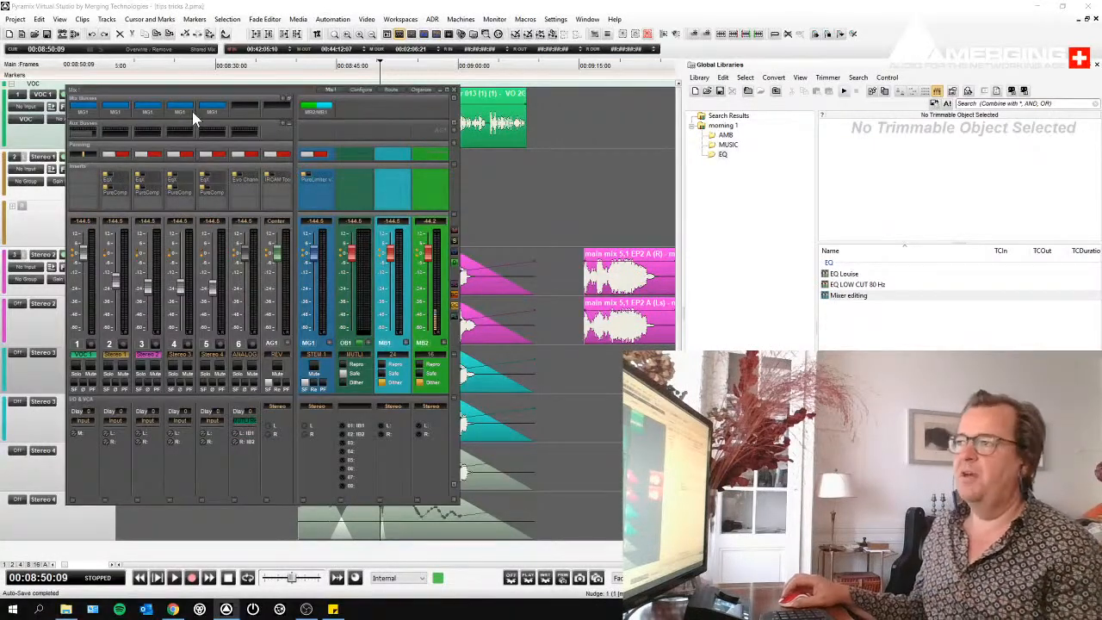
# - Auto-connect the disconnected tracks from the second Stereo 2 track downward to the mixer and play the session briefly
pyautogui.moveTo(198, 91); pyautogui.dragTo(613, 53)
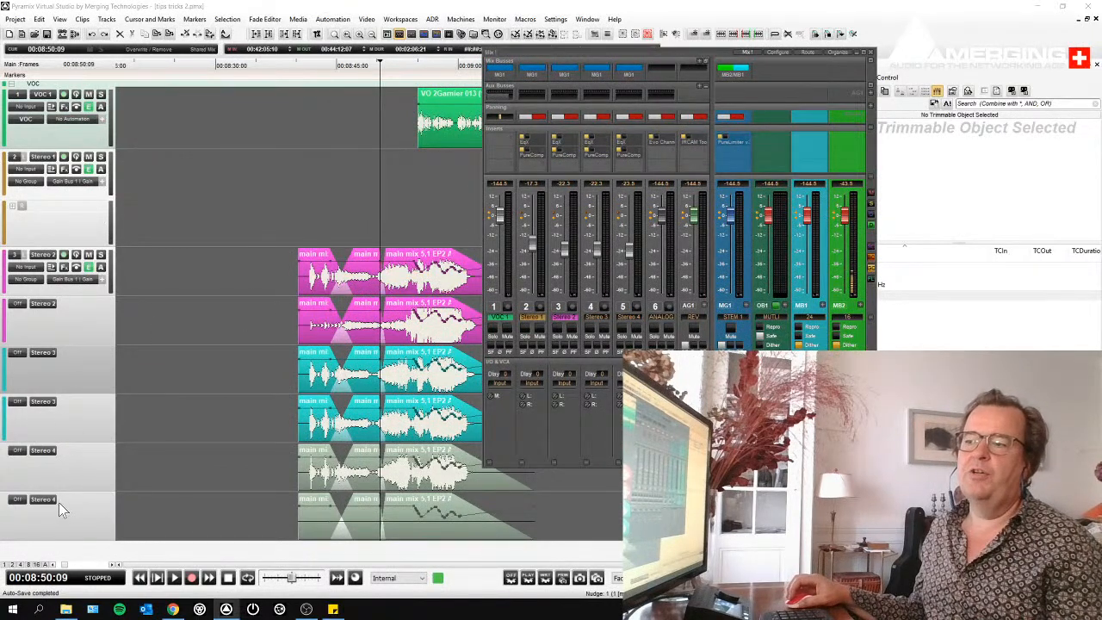
pyautogui.rightClick(66, 342)
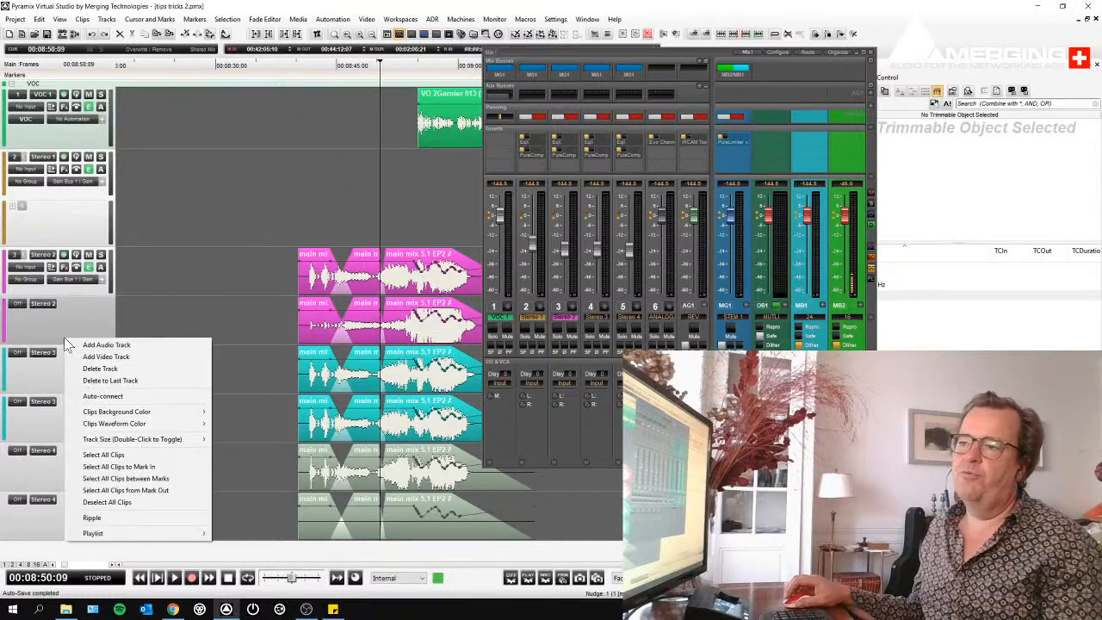
pyautogui.click(98, 398)
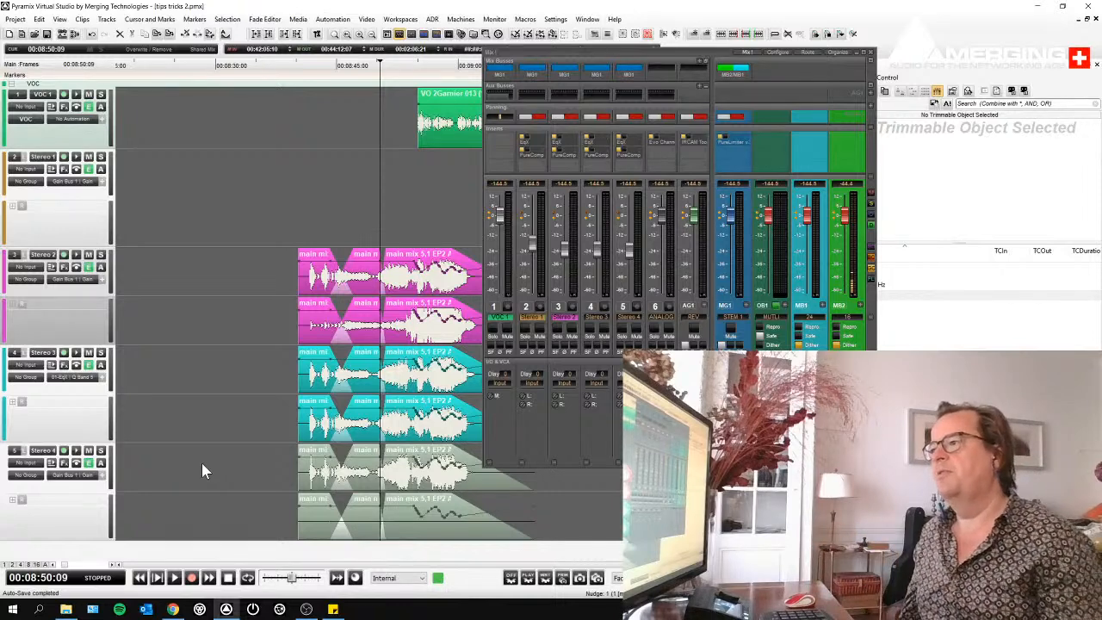
pyautogui.press('space')
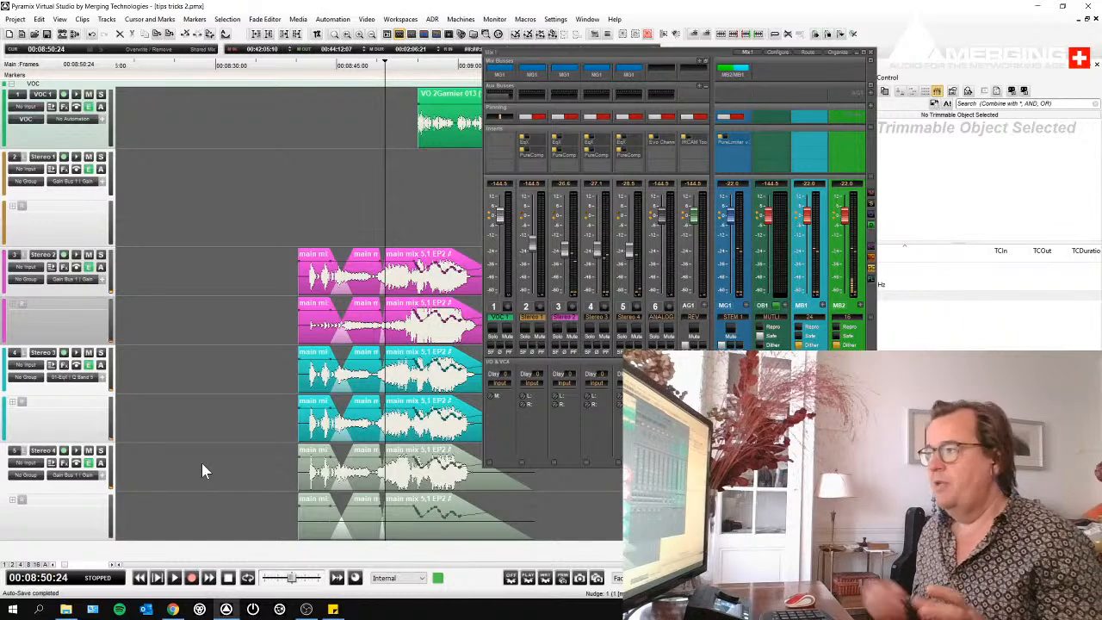
# - Move the mixer window away from the library and examine its stored user and global presets before returning to the strips
pyautogui.click(662, 50)
pyautogui.moveTo(661, 49); pyautogui.dragTo(180, 100)
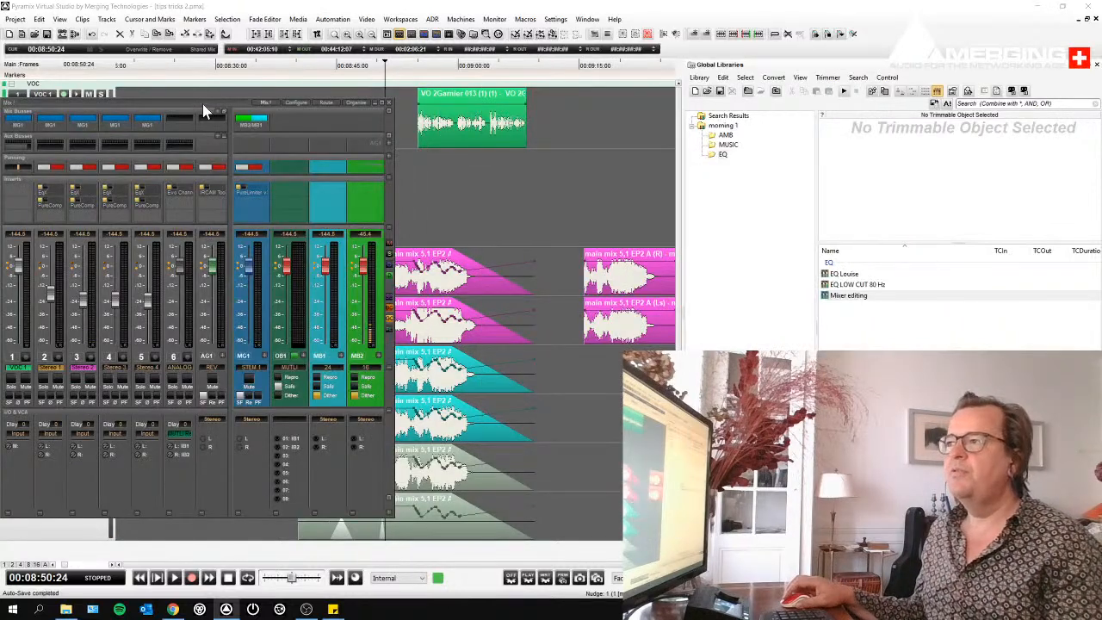
pyautogui.moveTo(193, 99); pyautogui.dragTo(225, 105)
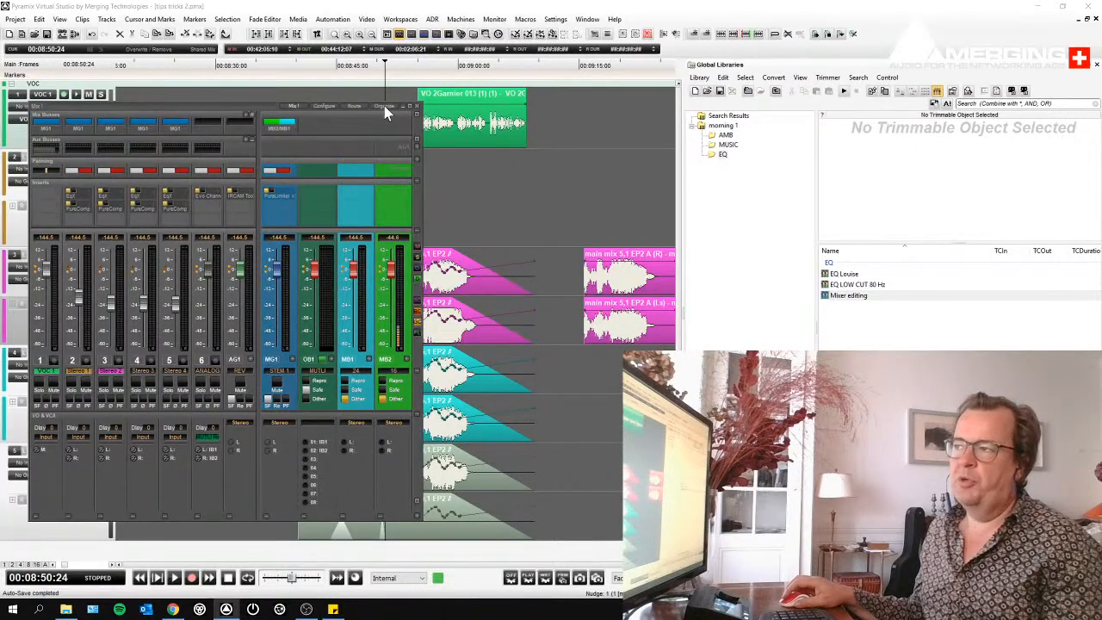
pyautogui.click(384, 107)
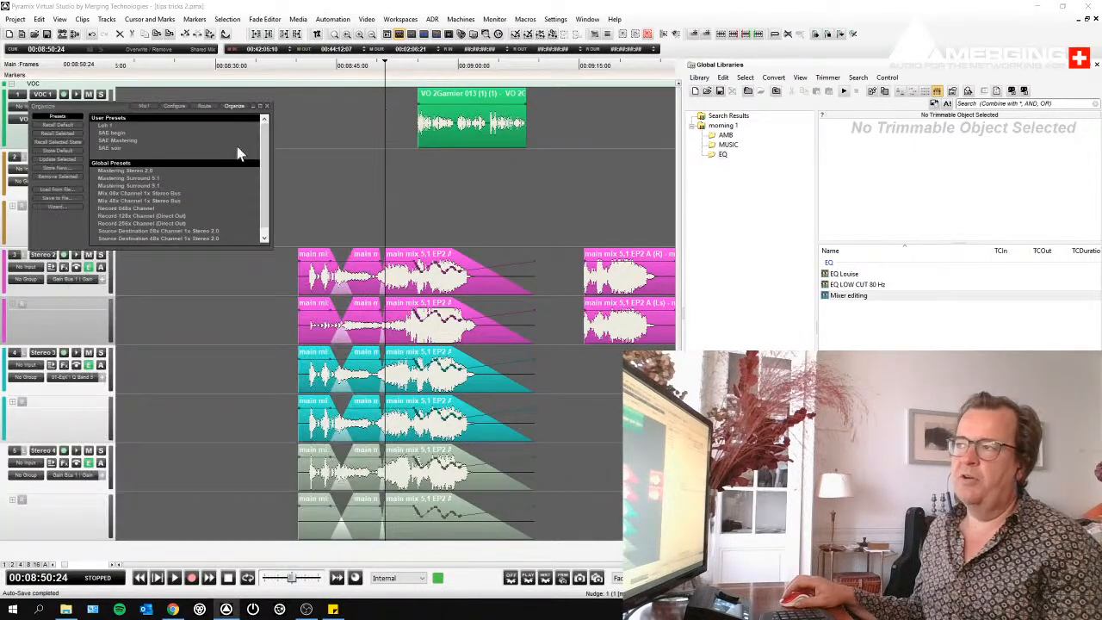
pyautogui.click(139, 106)
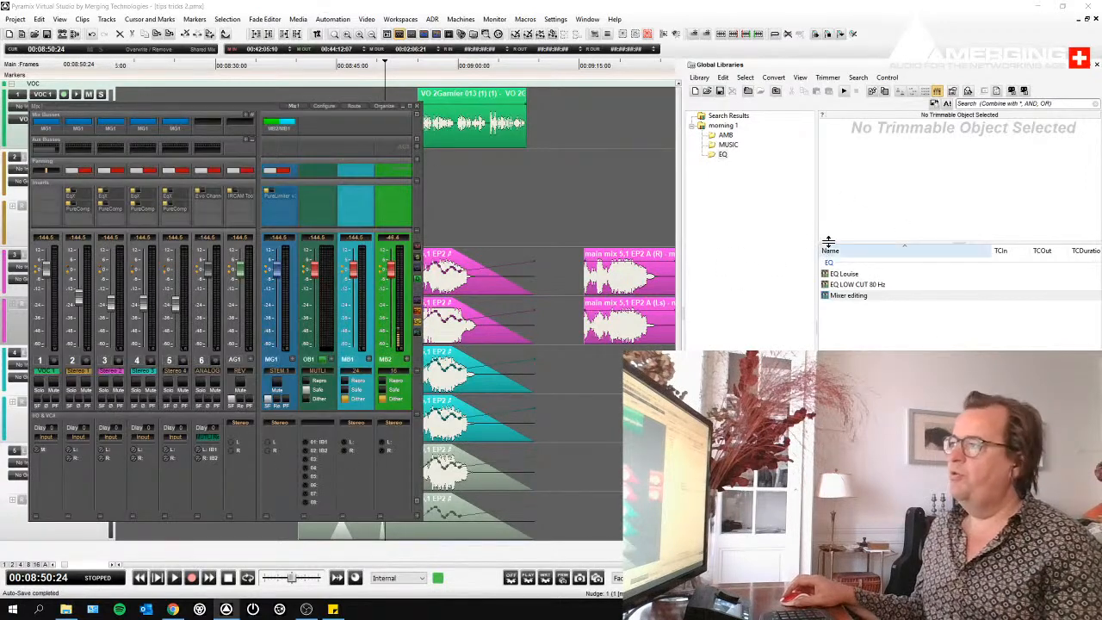
# - Look through the MUSIC, AMB and EQ shelves of the morning 1 library
pyautogui.click(727, 145)
pyautogui.click(726, 135)
pyautogui.click(728, 147)
pyautogui.click(724, 155)
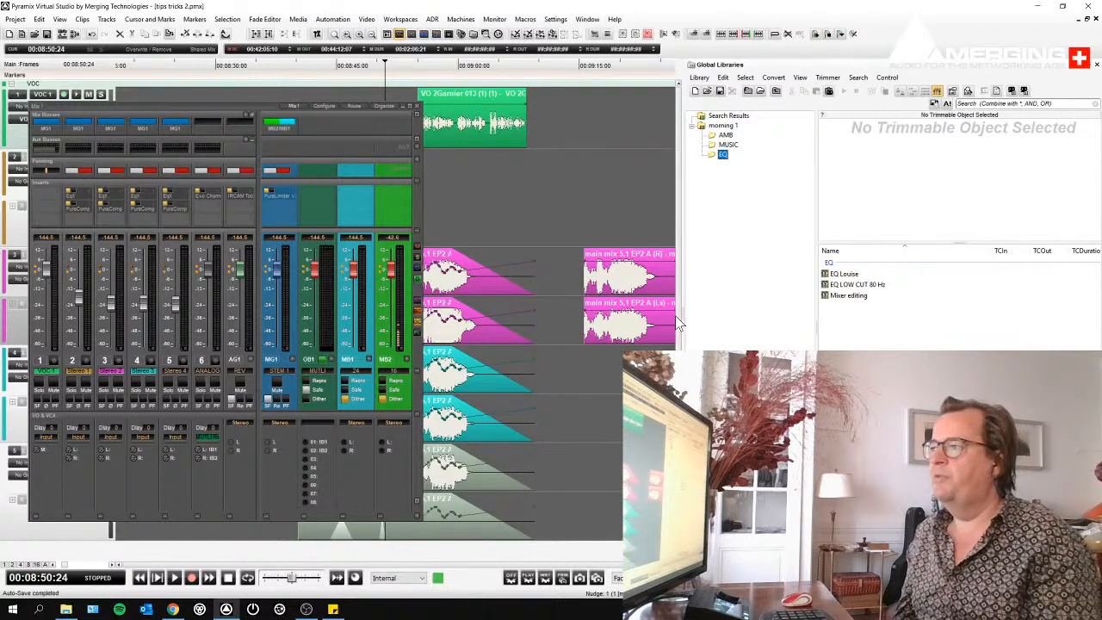
# - Hide the mixer and set up an AAF import that creates a new project sharing the current project mixer
pyautogui.click(417, 107)
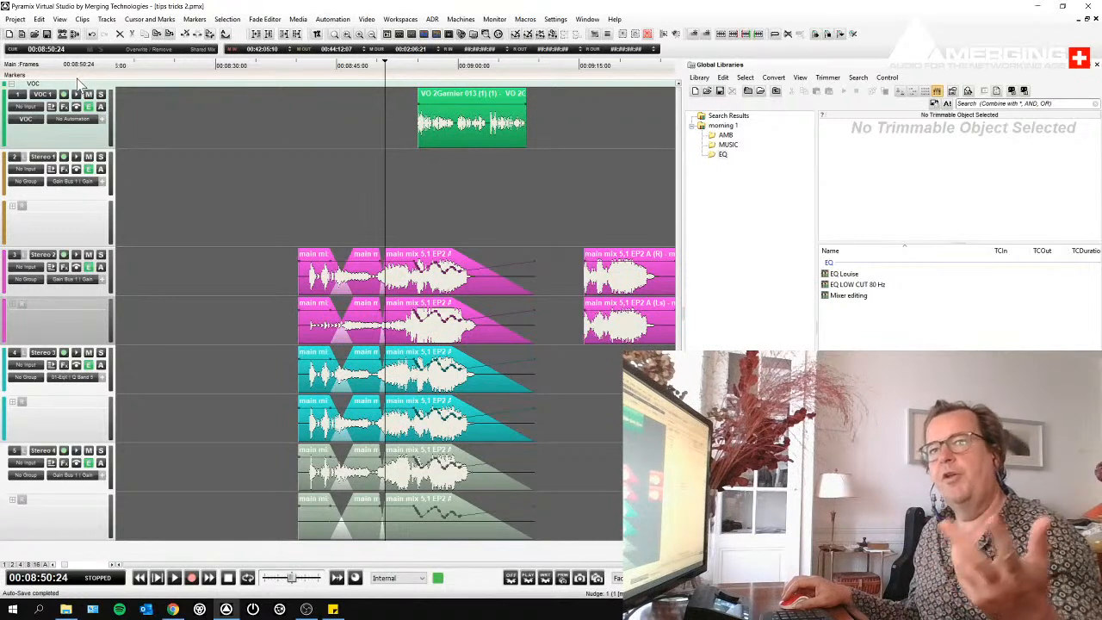
pyautogui.click(13, 21)
pyautogui.click(31, 142)
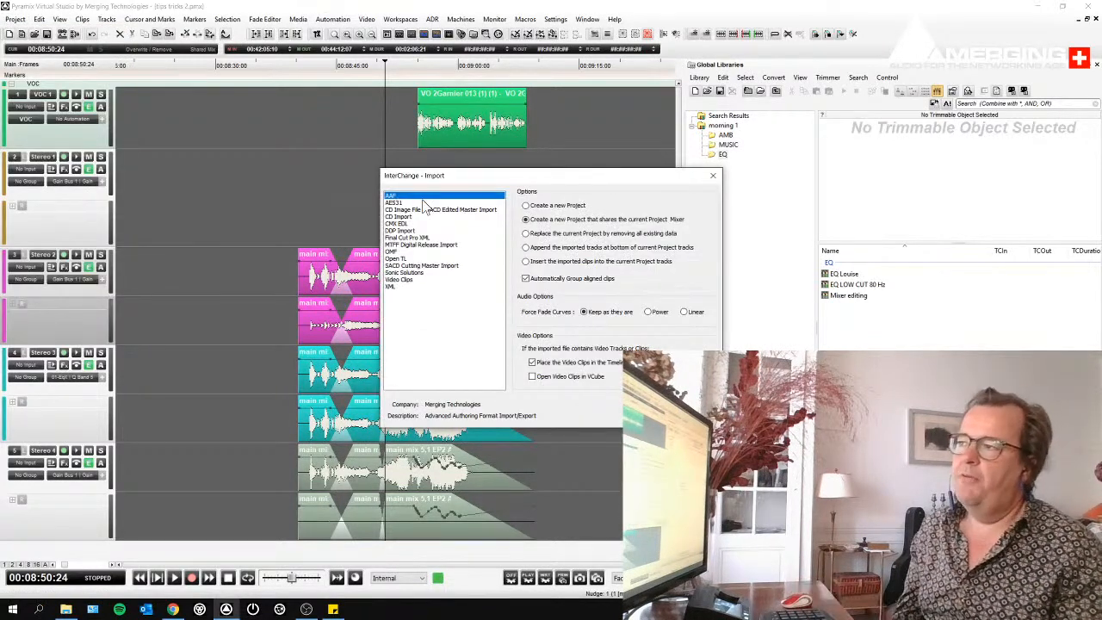
pyautogui.click(564, 207)
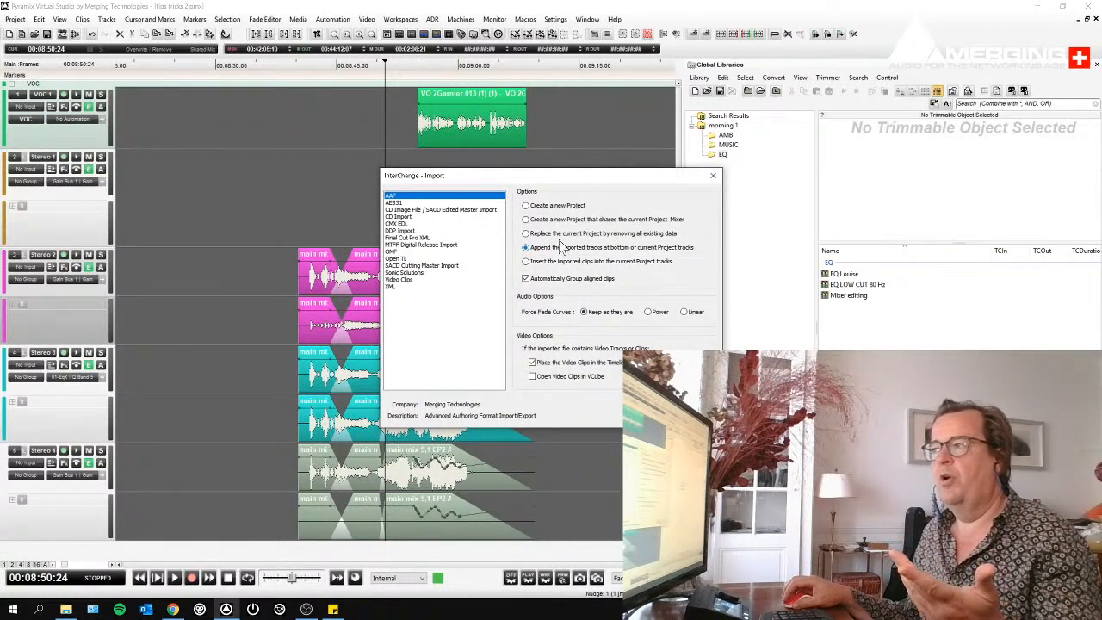
pyautogui.click(562, 233)
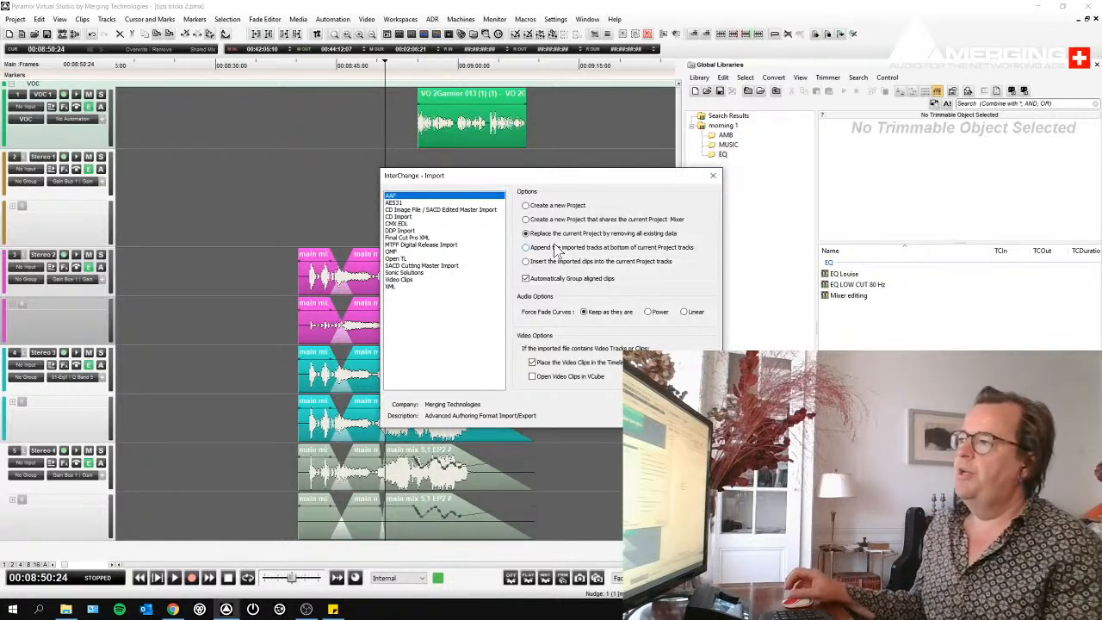
pyautogui.click(545, 220)
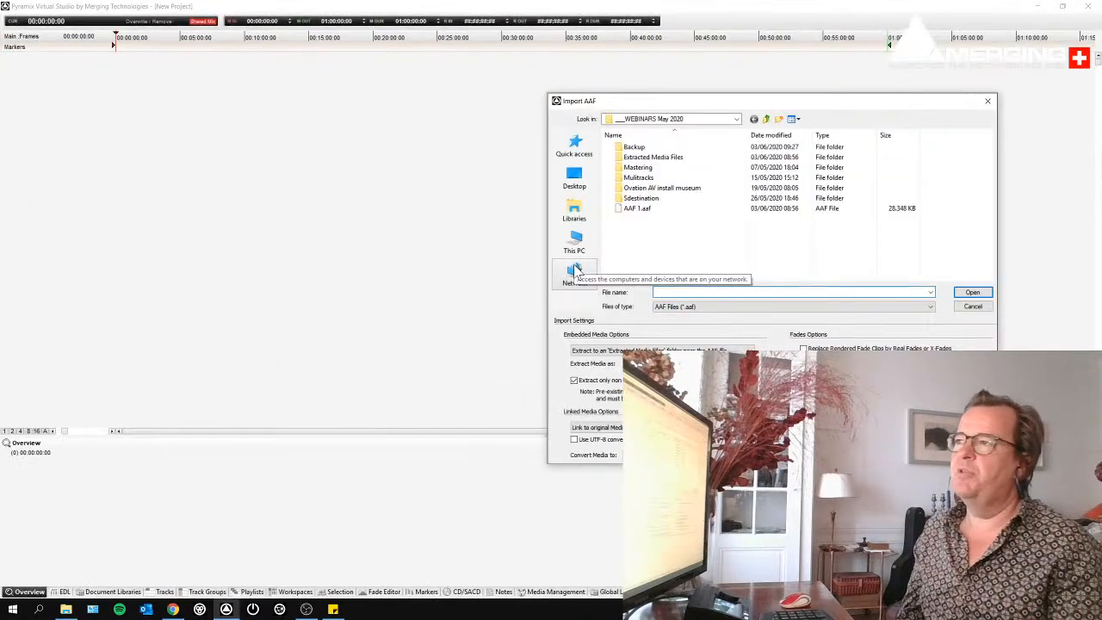
# - Import AAF 1.aaf into the new project, skipping the search for its missing media files
pyautogui.click(633, 209)
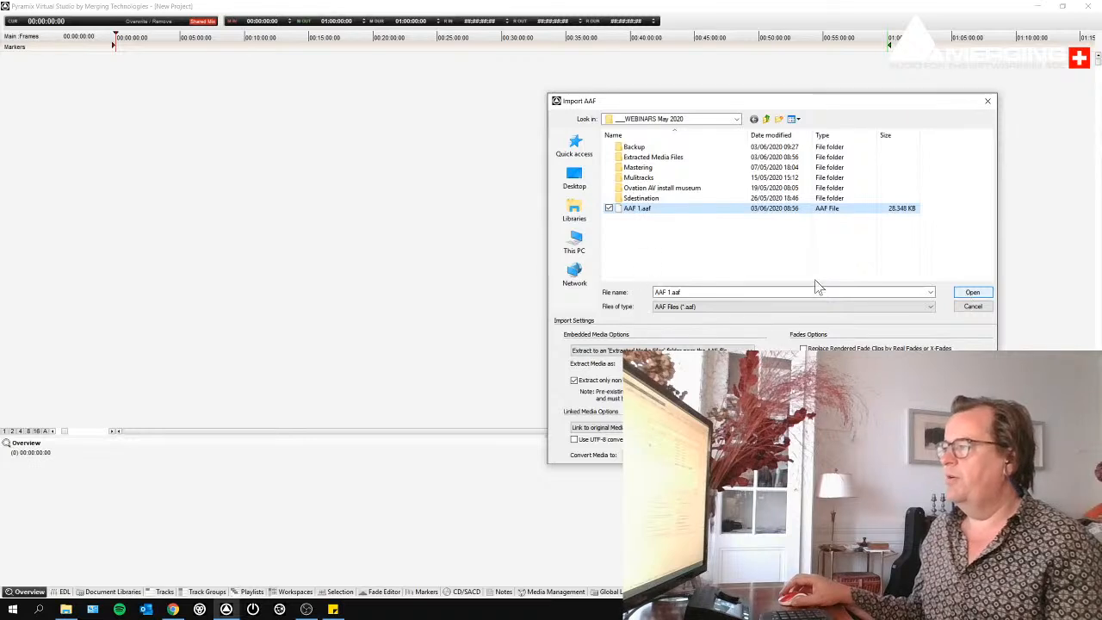
pyautogui.click(972, 292)
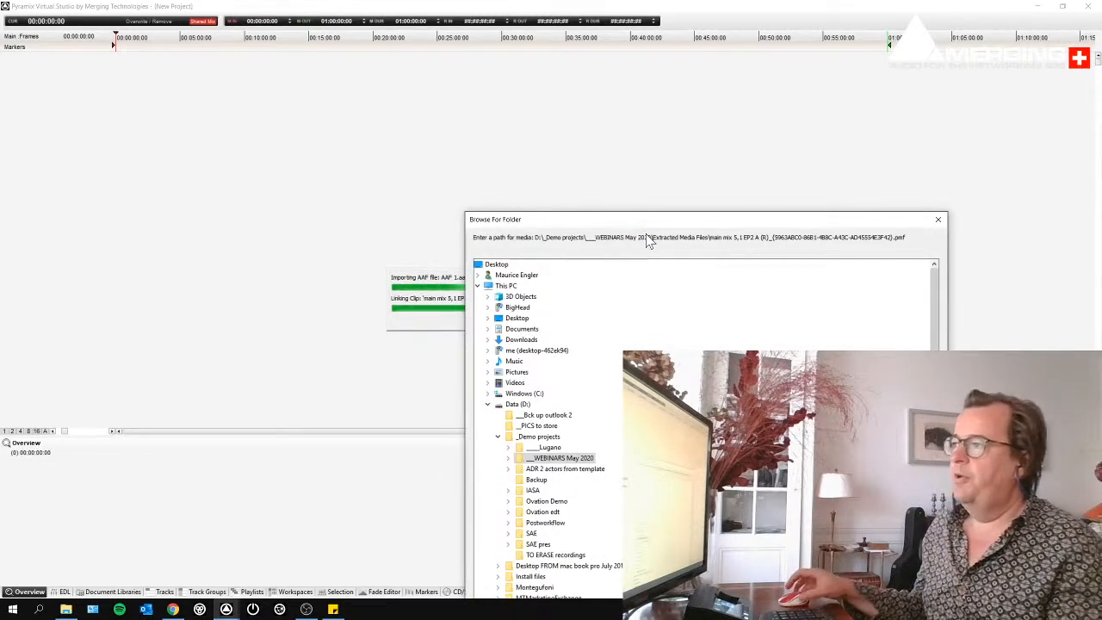
pyautogui.moveTo(698, 228); pyautogui.dragTo(687, 159)
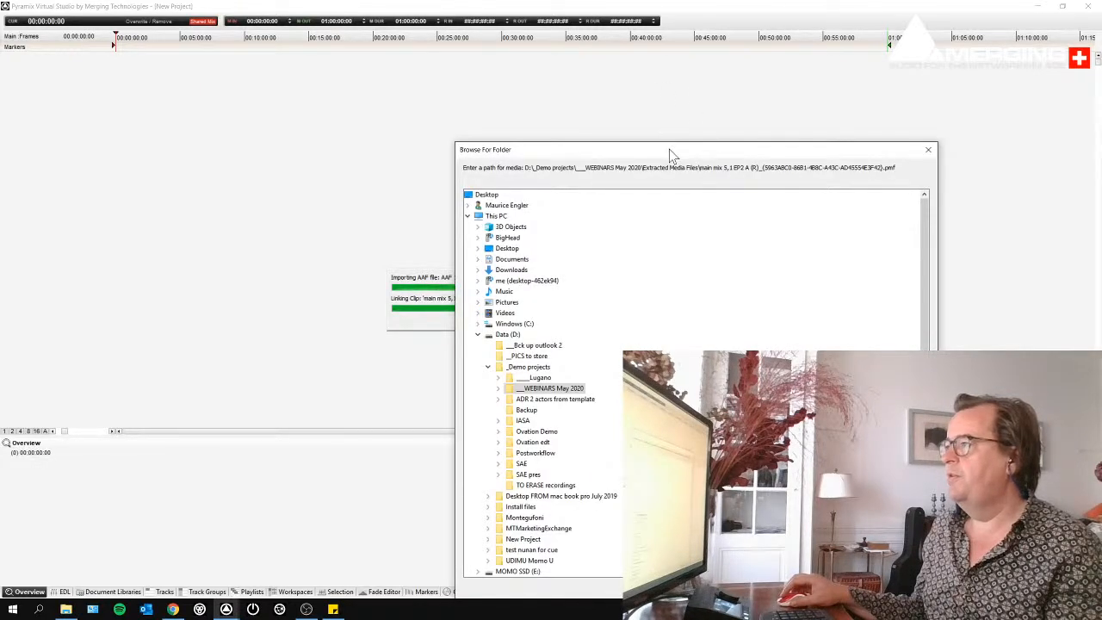
pyautogui.moveTo(669, 149); pyautogui.dragTo(549, 49)
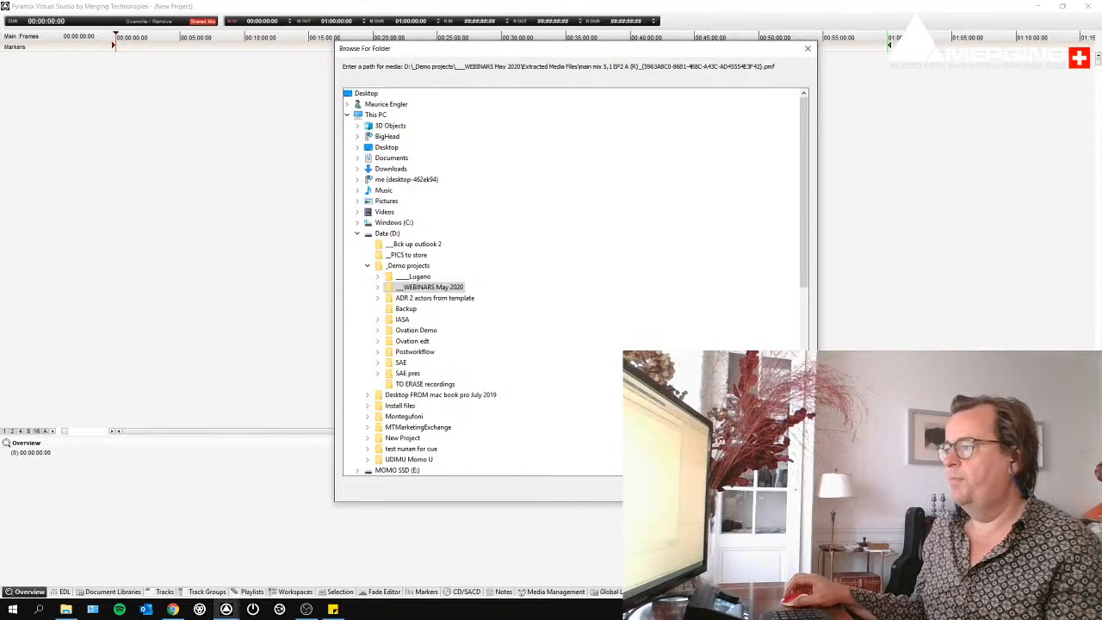
pyautogui.click(738, 488)
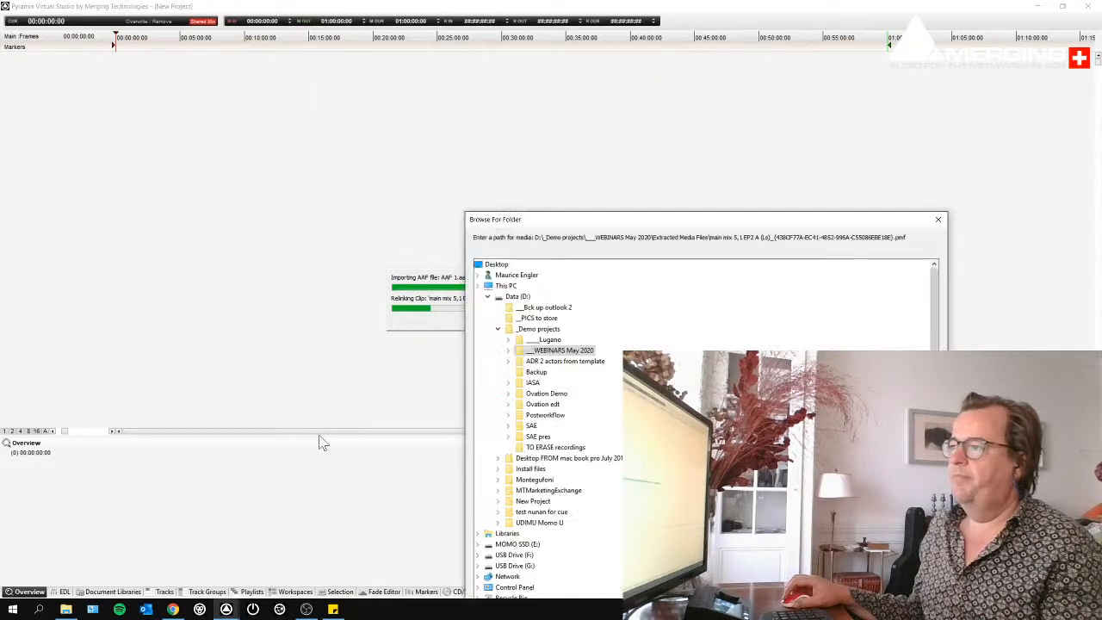
pyautogui.moveTo(749, 223); pyautogui.dragTo(517, 50)
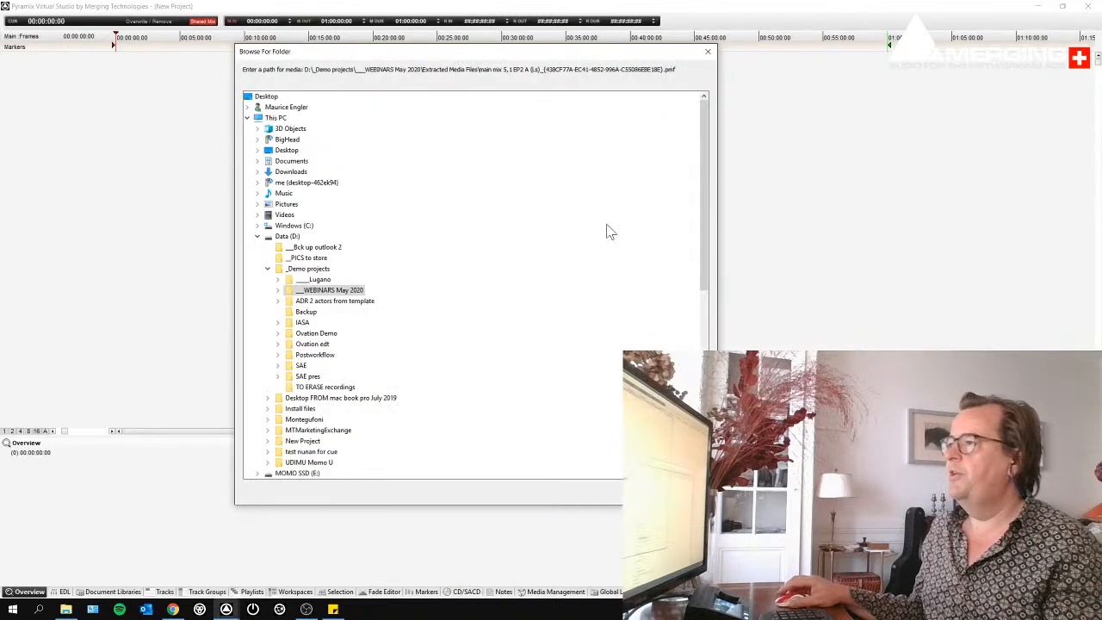
pyautogui.click(685, 491)
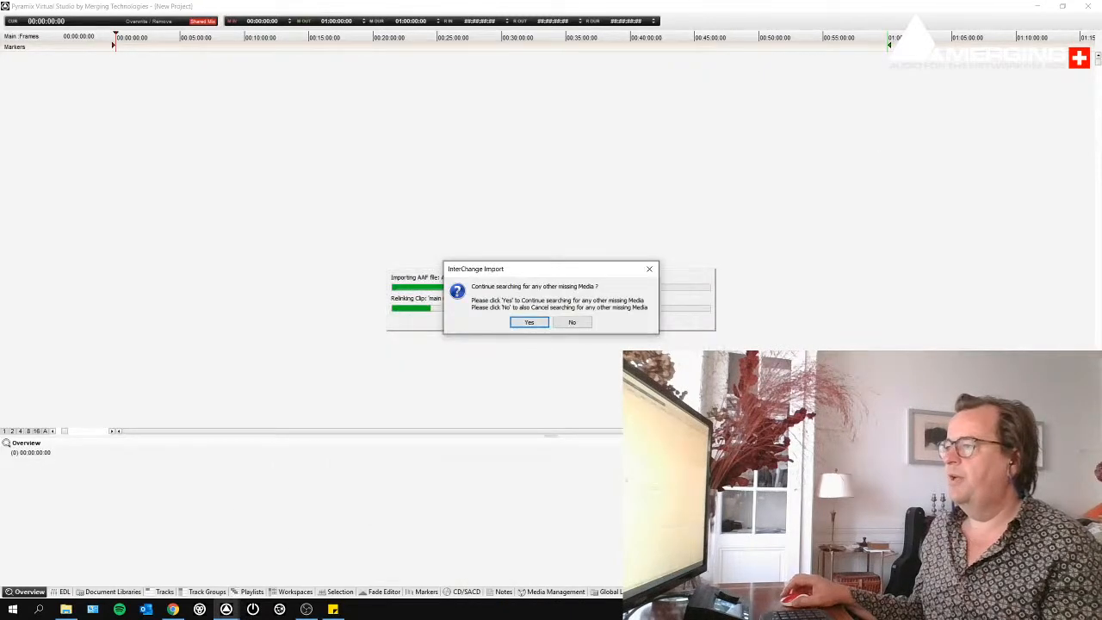
pyautogui.click(572, 322)
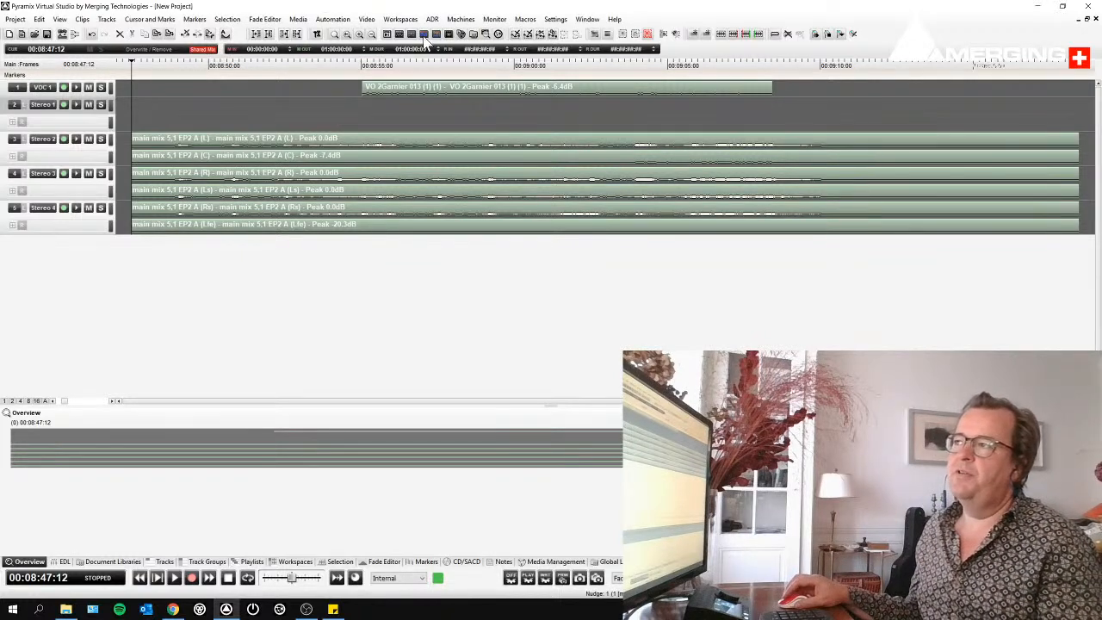
# - Switch to the tips tricks 2 project, show its mixer, and return to the new project to compare the shared mixer
pyautogui.click(588, 19)
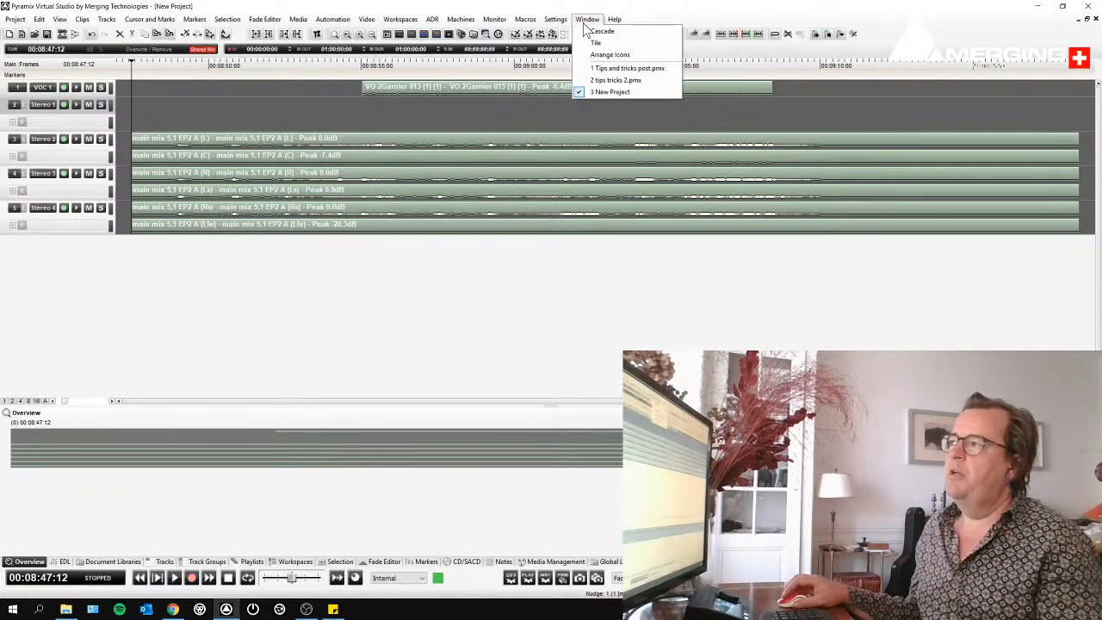
pyautogui.click(613, 80)
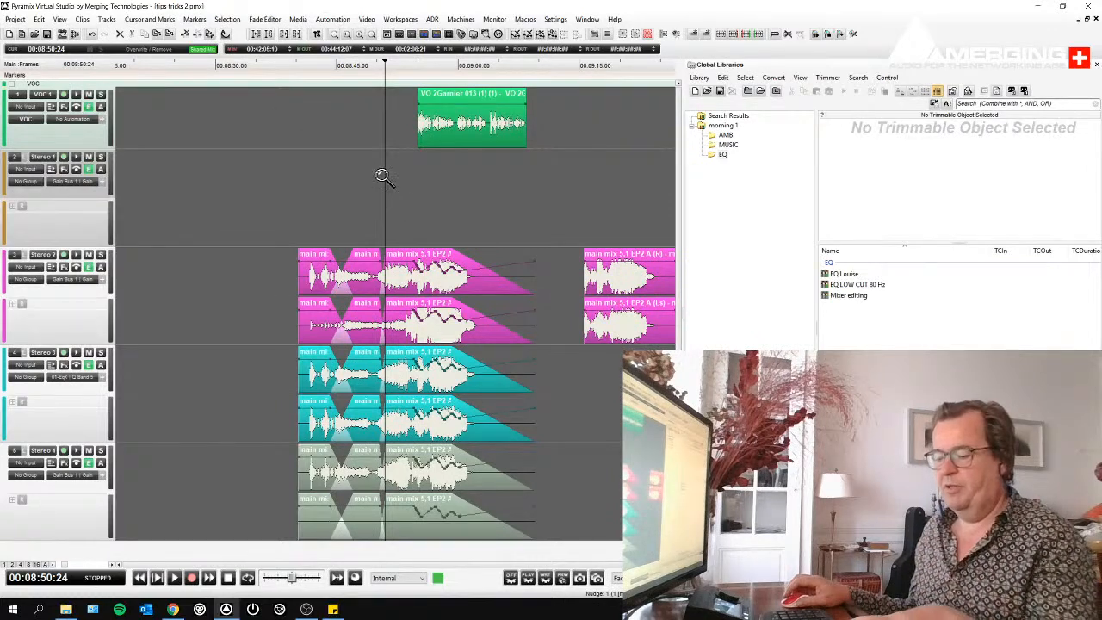
pyautogui.press('m')
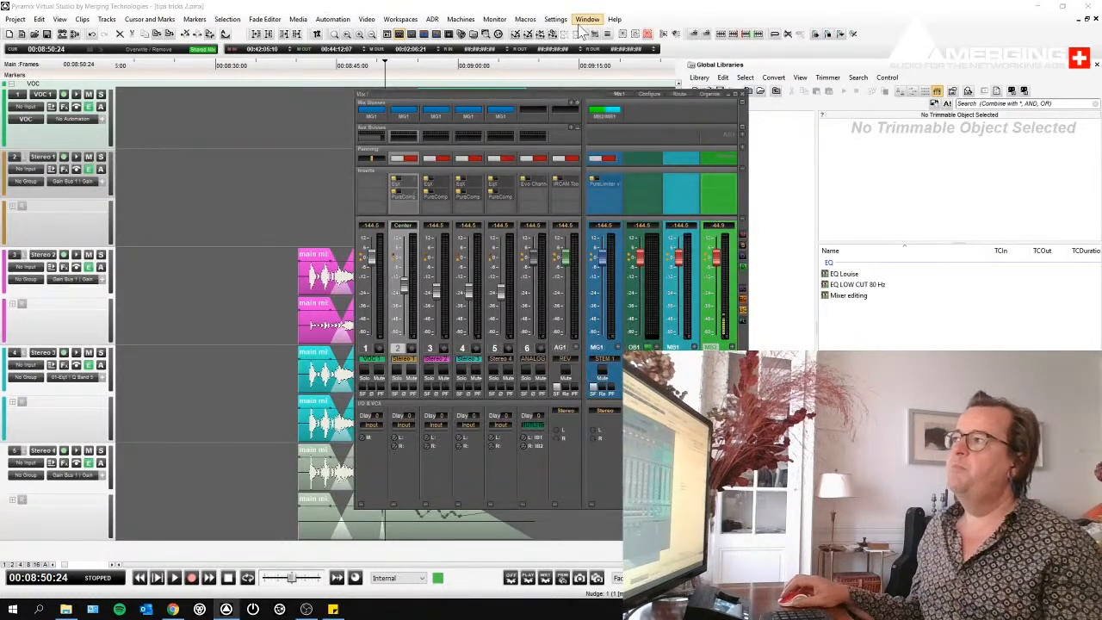
pyautogui.click(587, 19)
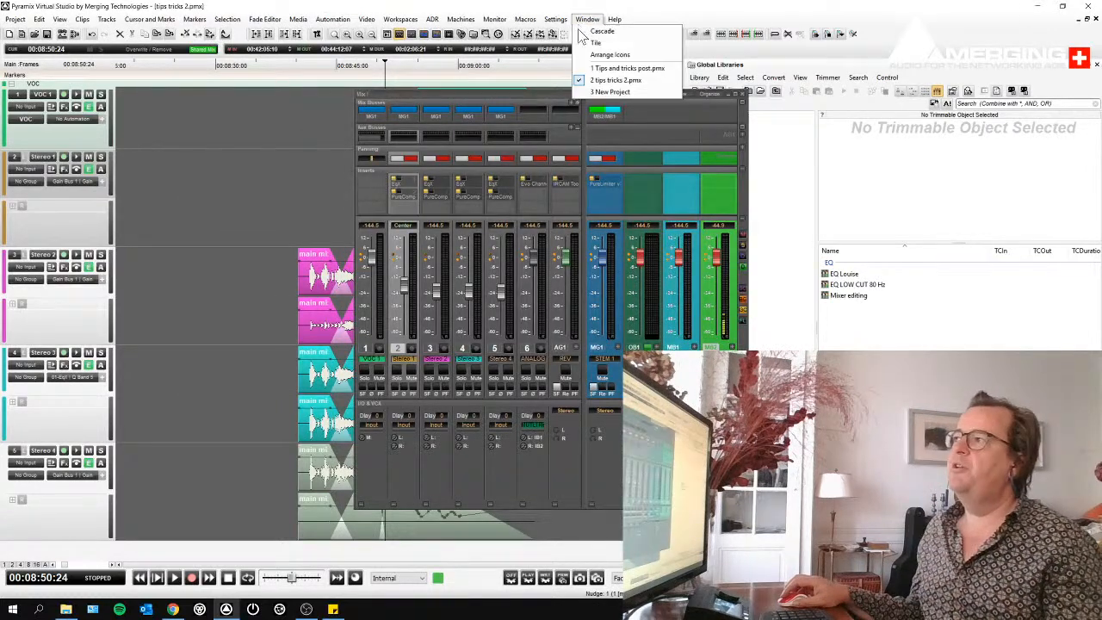
pyautogui.click(596, 92)
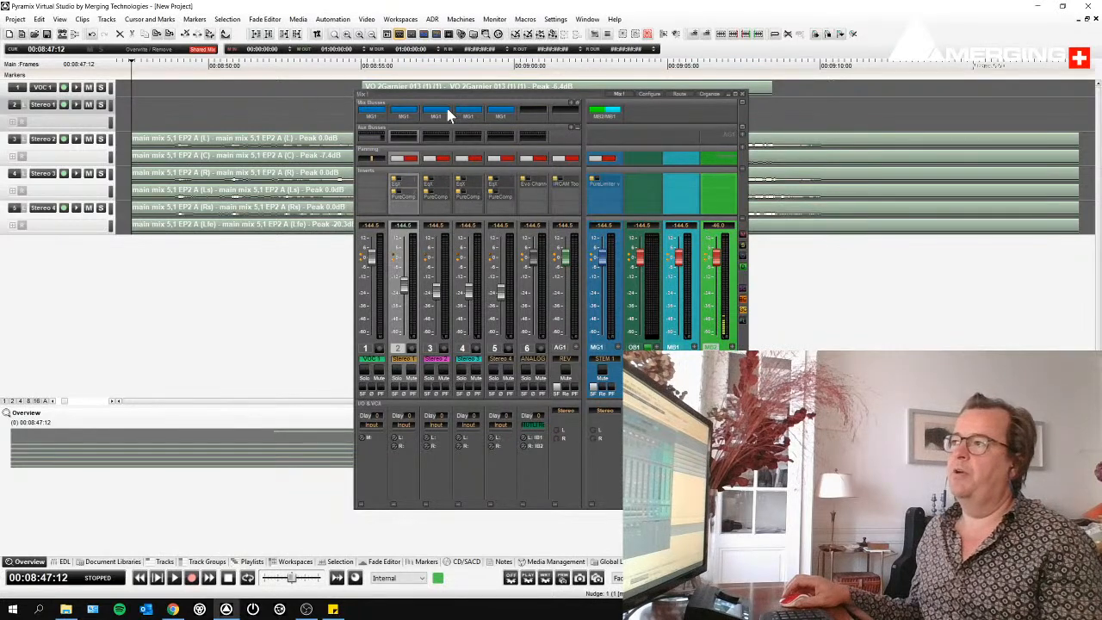
# - Move the mixer off the imported tracks, play the session briefly from near the start of the clips, and close the mixer
pyautogui.moveTo(444, 95); pyautogui.dragTo(407, 139)
pyautogui.click(256, 80)
pyautogui.press('space')
pyautogui.press('space')
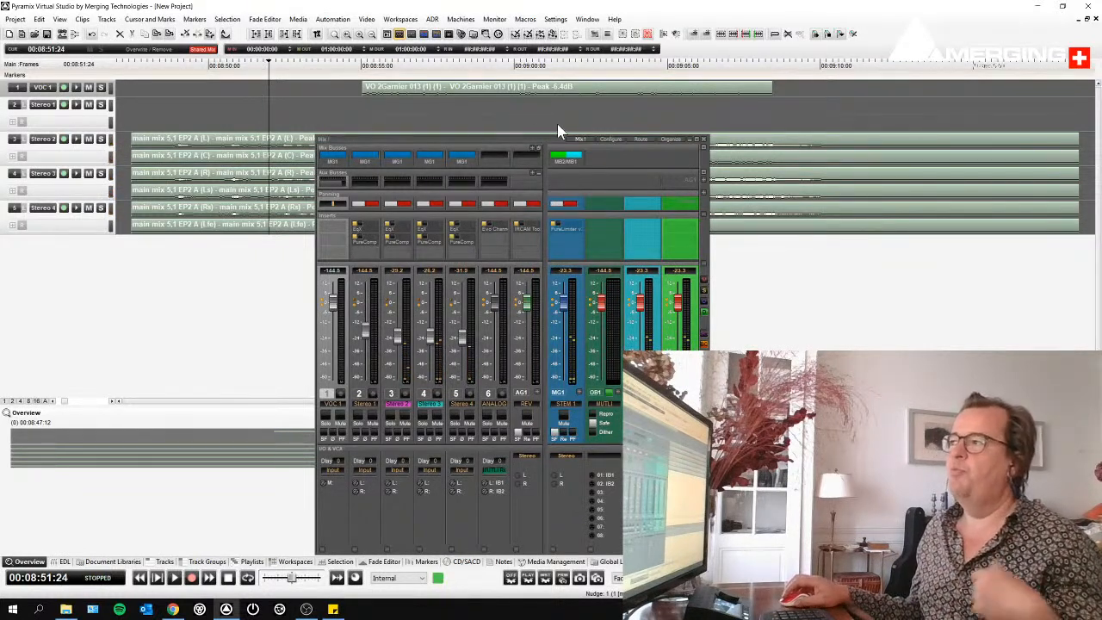
pyautogui.click(703, 140)
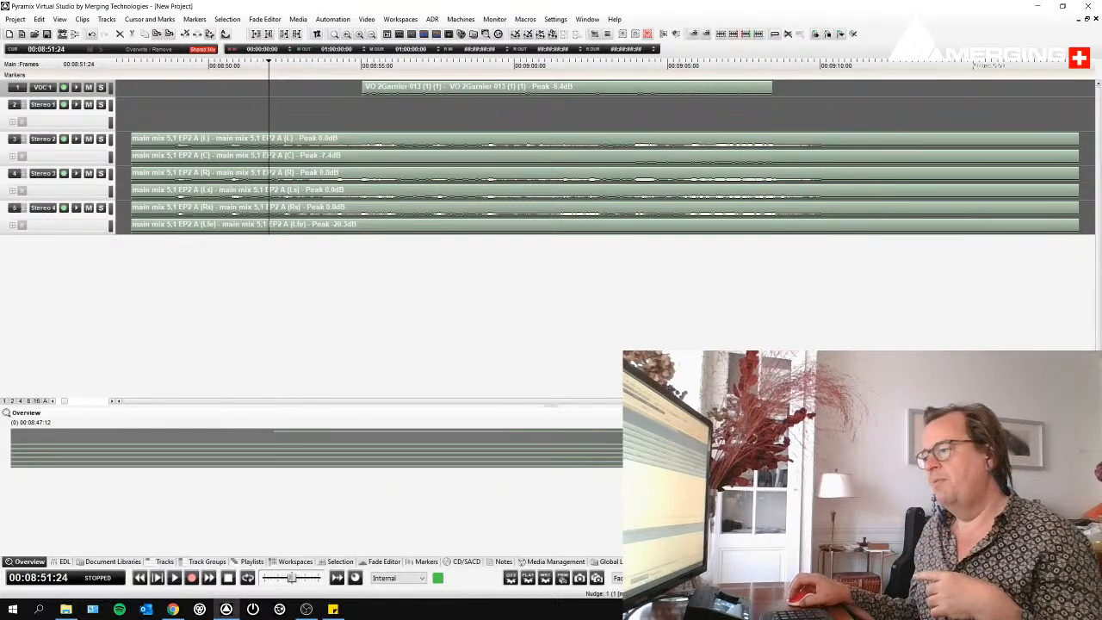
# - Show and enlarge the global libraries, and store all imported clips in the morning 1 library under the name IMPORT AAF
pyautogui.click(611, 561)
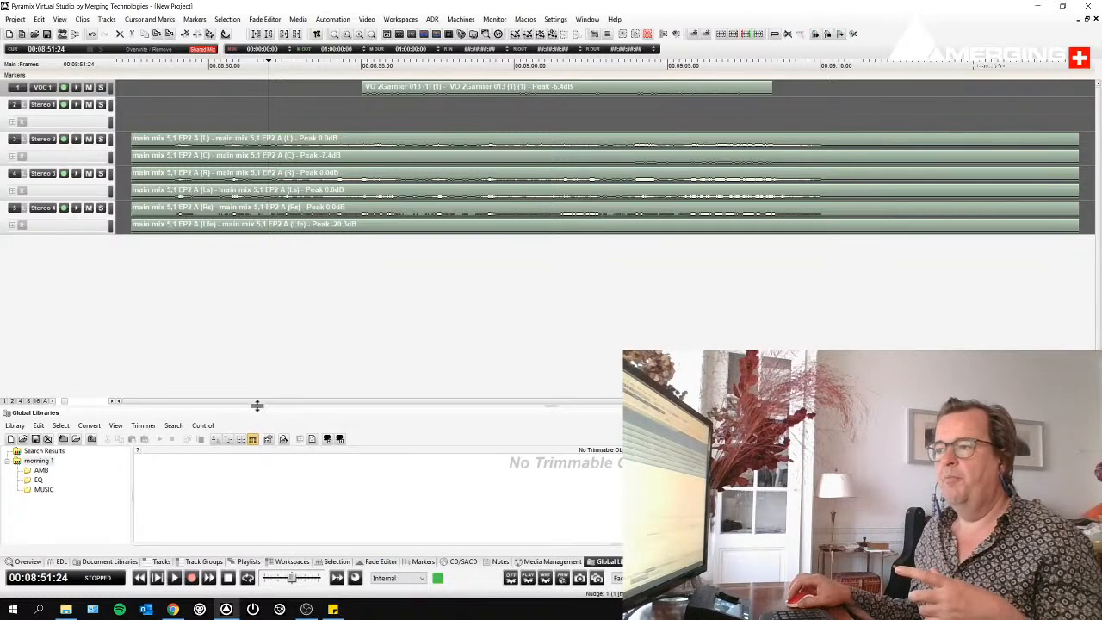
pyautogui.moveTo(256, 405); pyautogui.dragTo(251, 276)
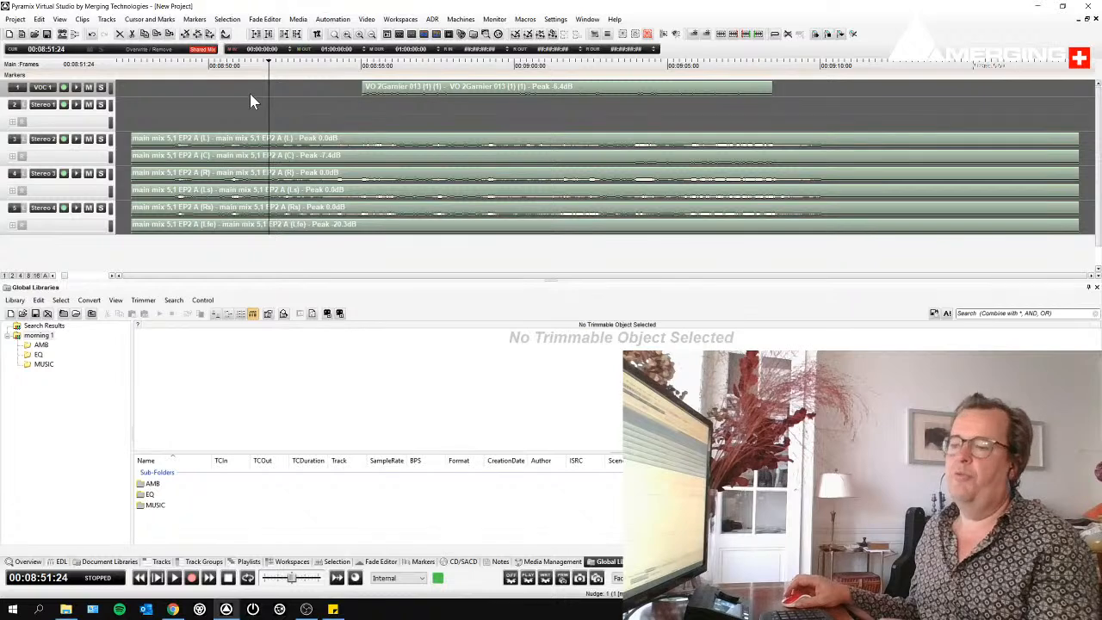
pyautogui.hotkey('ctrl', 'a')
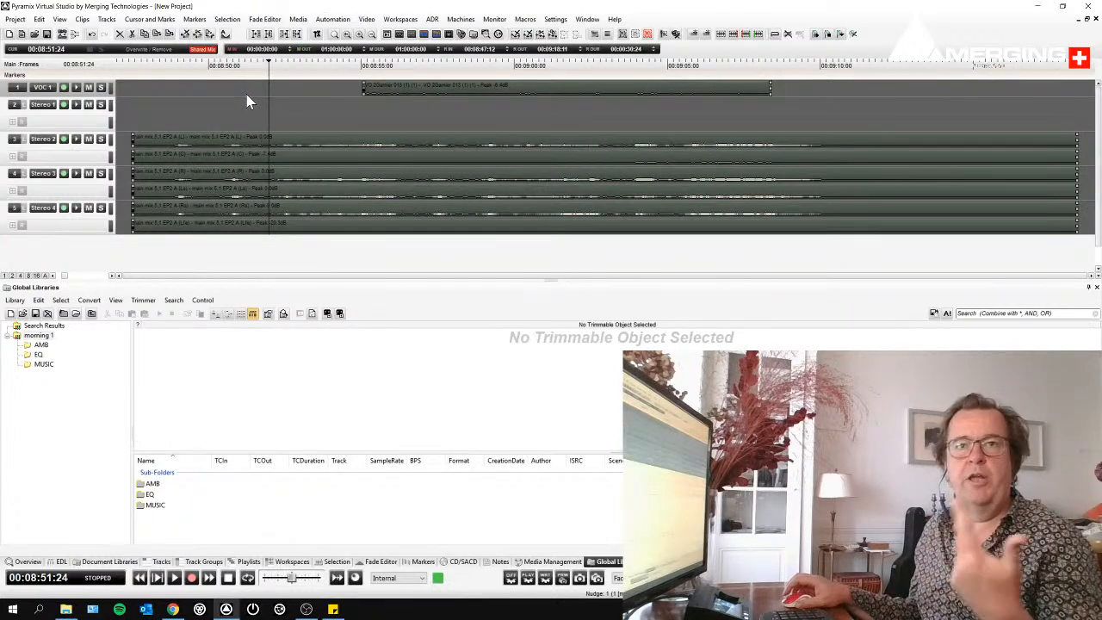
pyautogui.moveTo(275, 158); pyautogui.dragTo(160, 519)
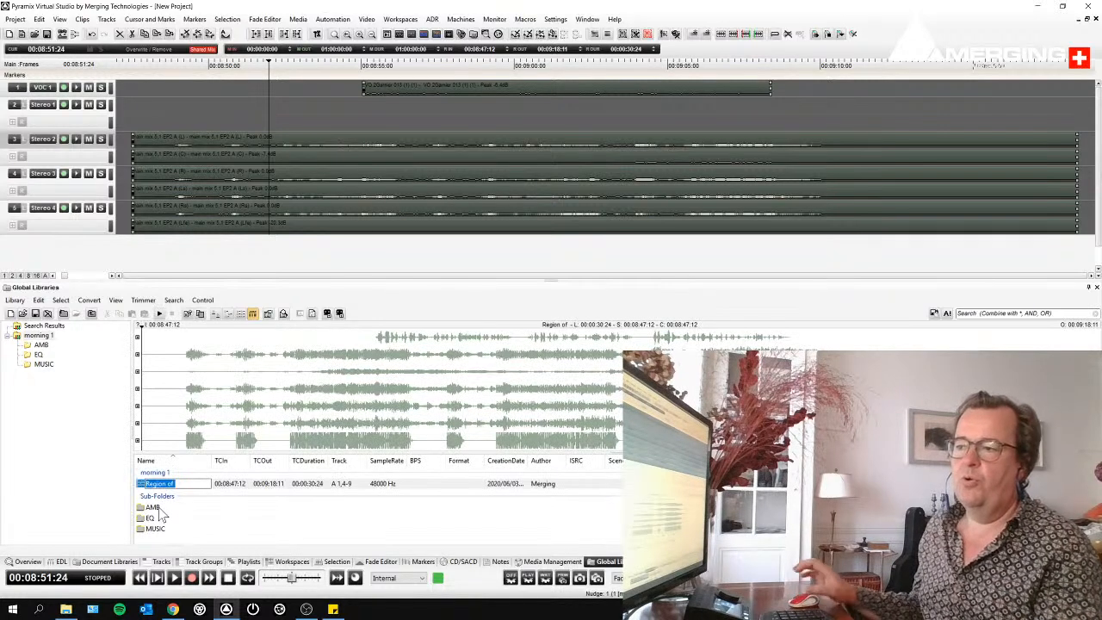
pyautogui.write('IMPORT AAF')
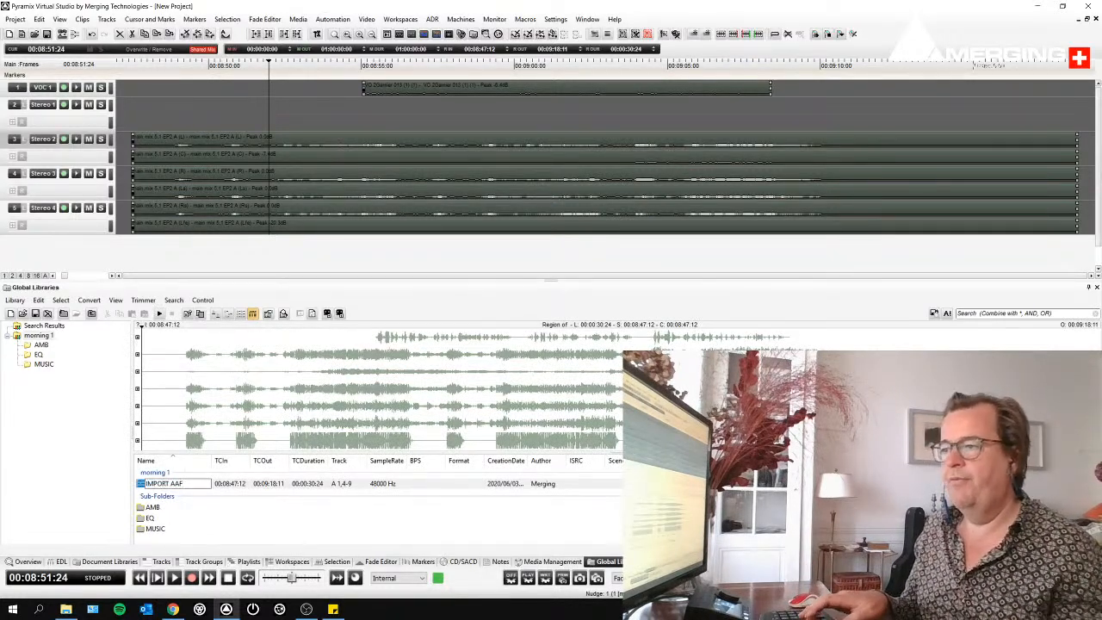
pyautogui.press('Return')
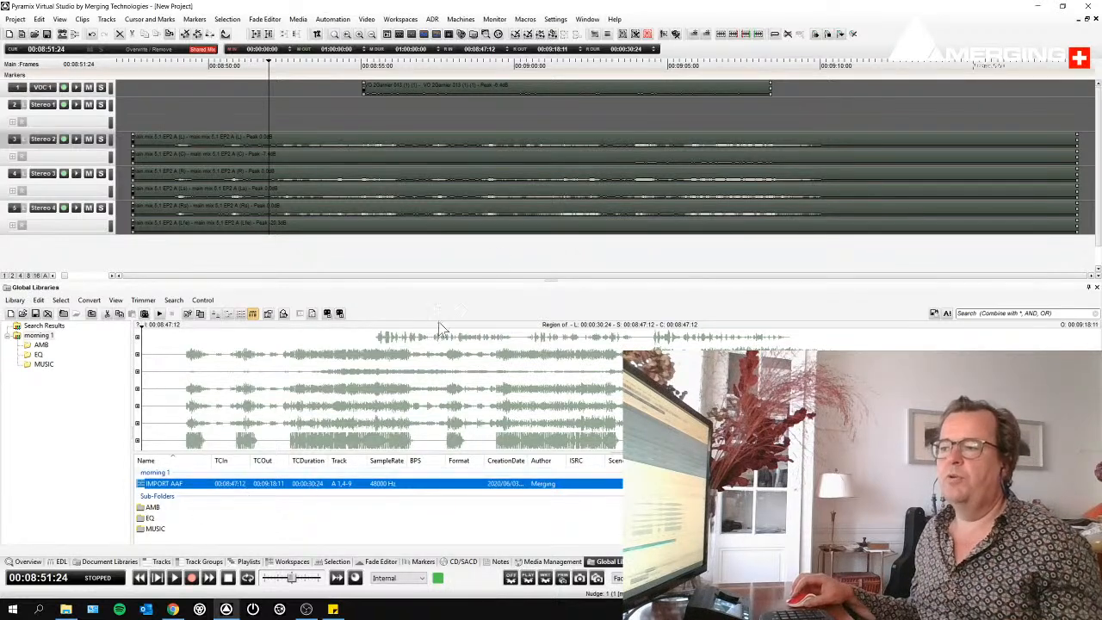
pyautogui.click(494, 122)
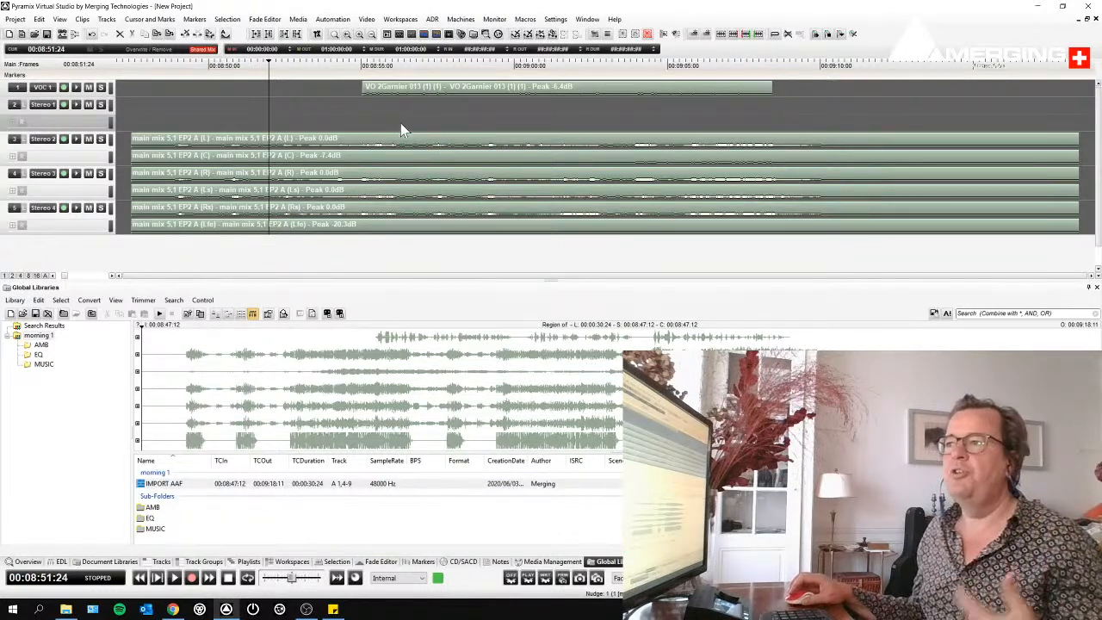
# - Return to the tips tricks 2 project and try to place the IMPORT AAF composition from the morning 1 library on the timeline
pyautogui.click(593, 21)
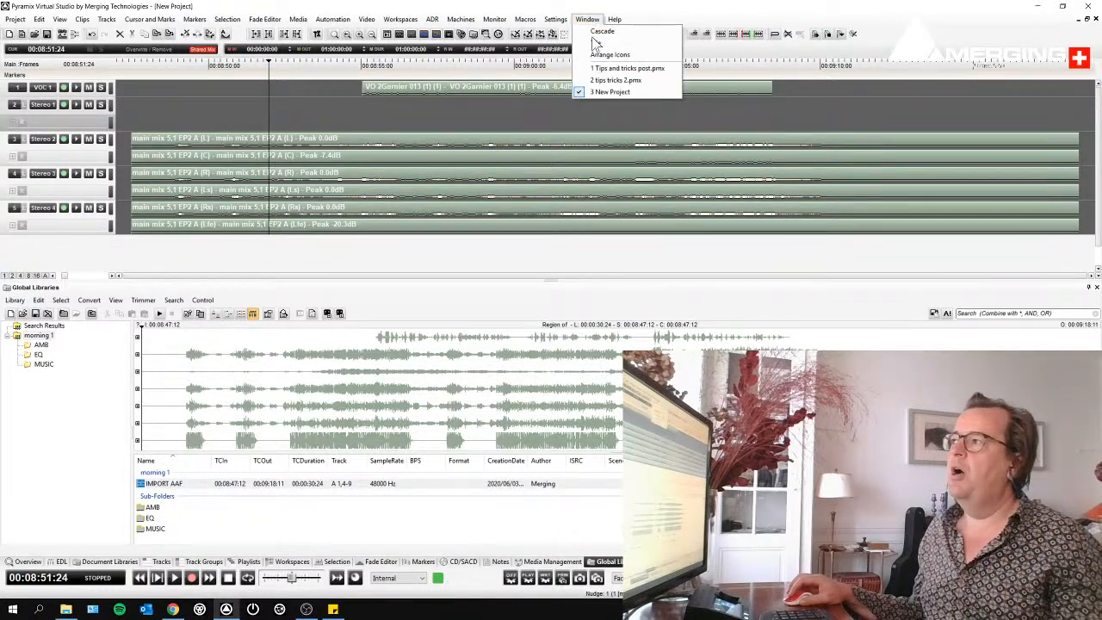
pyautogui.click(598, 85)
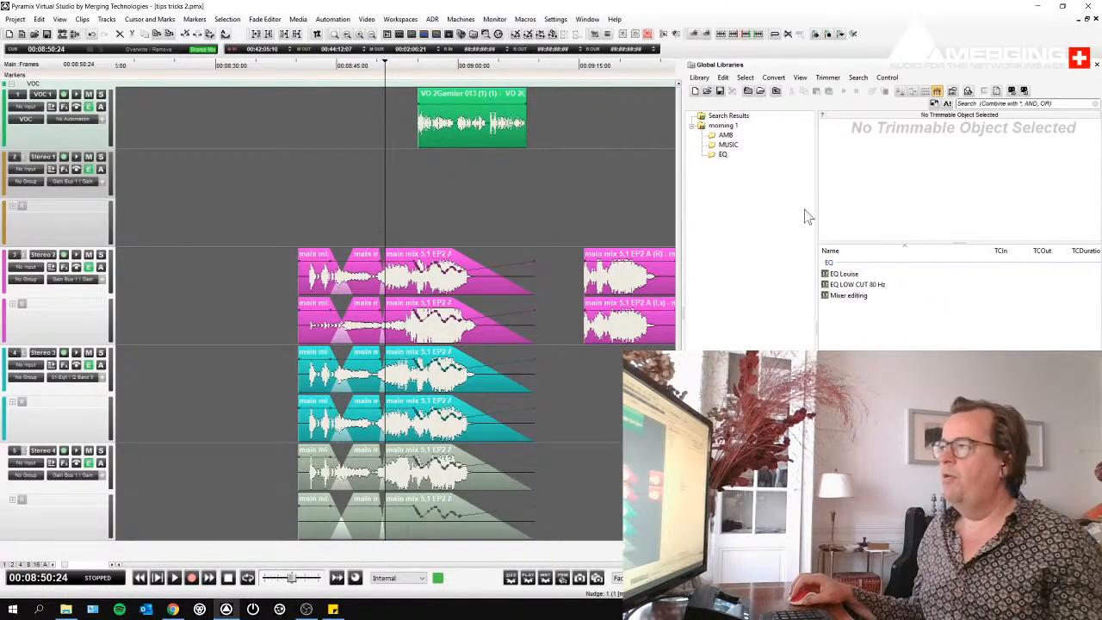
pyautogui.click(724, 127)
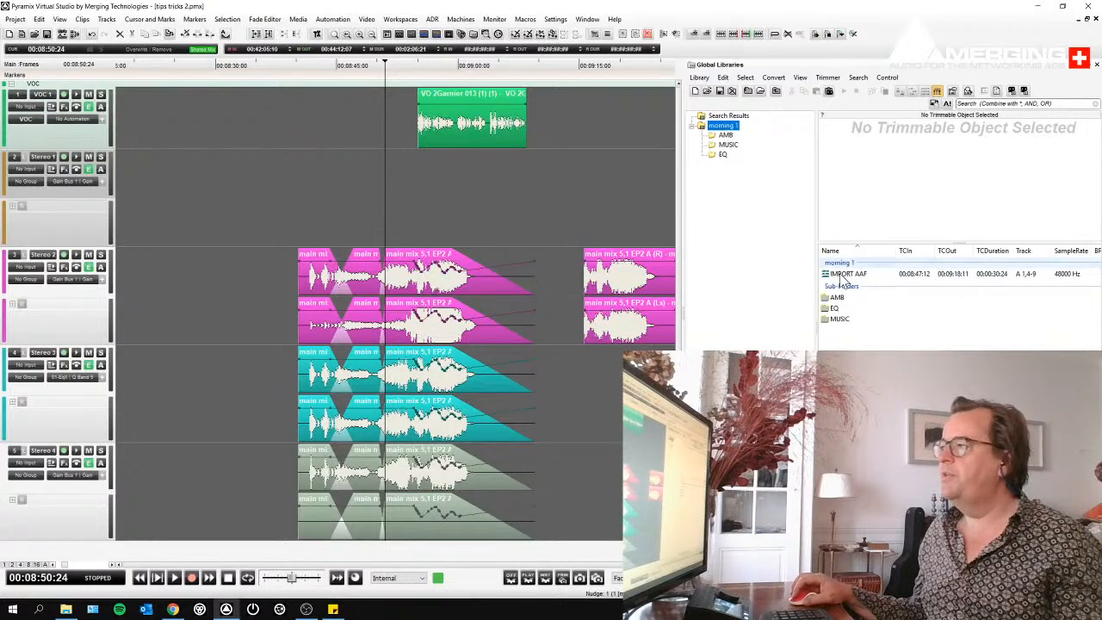
pyautogui.click(857, 276)
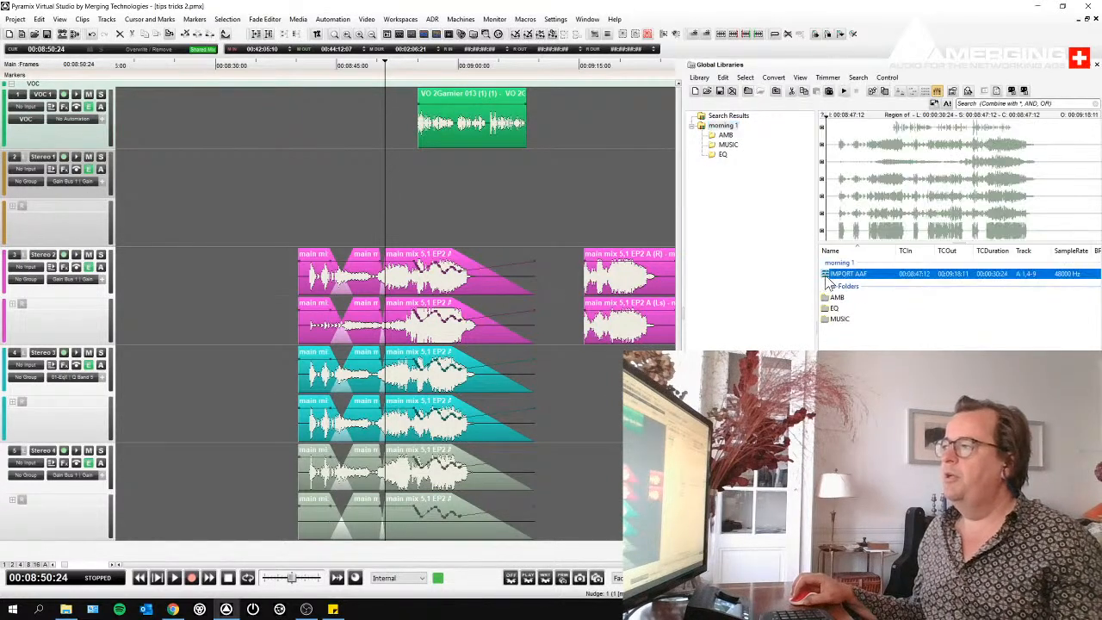
pyautogui.moveTo(831, 277); pyautogui.dragTo(542, 200)
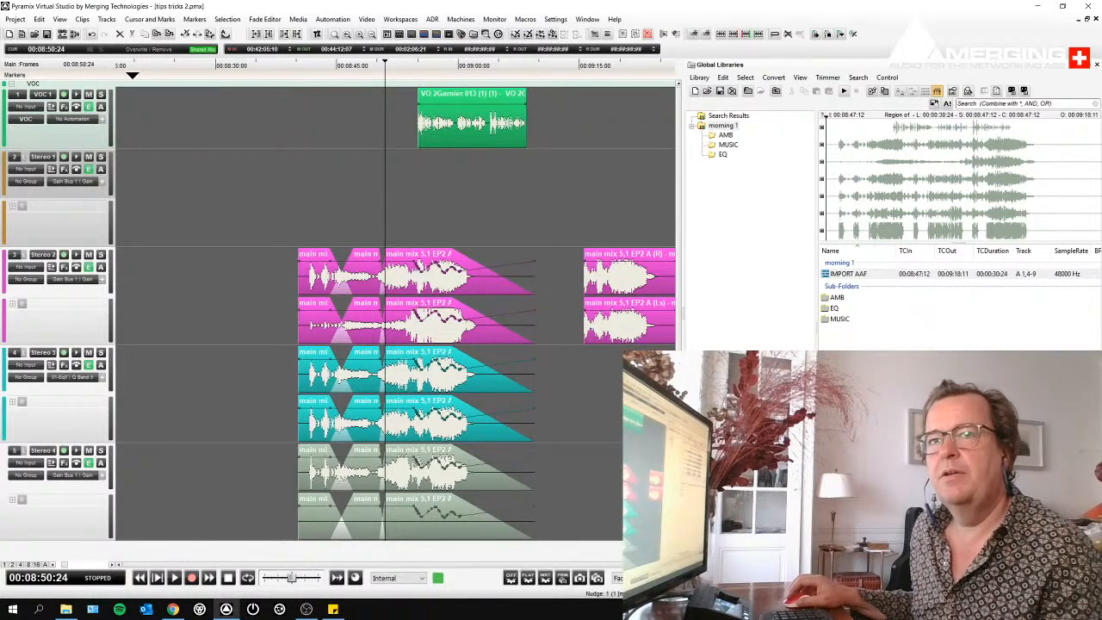
# - Open the Mastering SD.pmx project and decline linking the Master Faders automation to the Destination track group
pyautogui.click(38, 38)
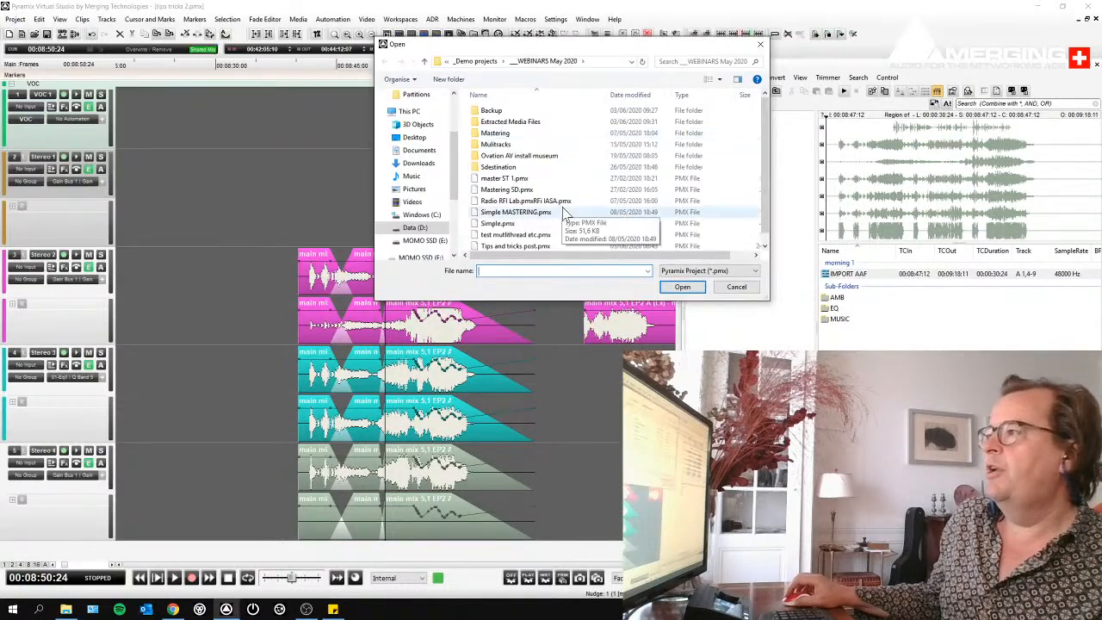
pyautogui.scroll(-1, 531, 172)
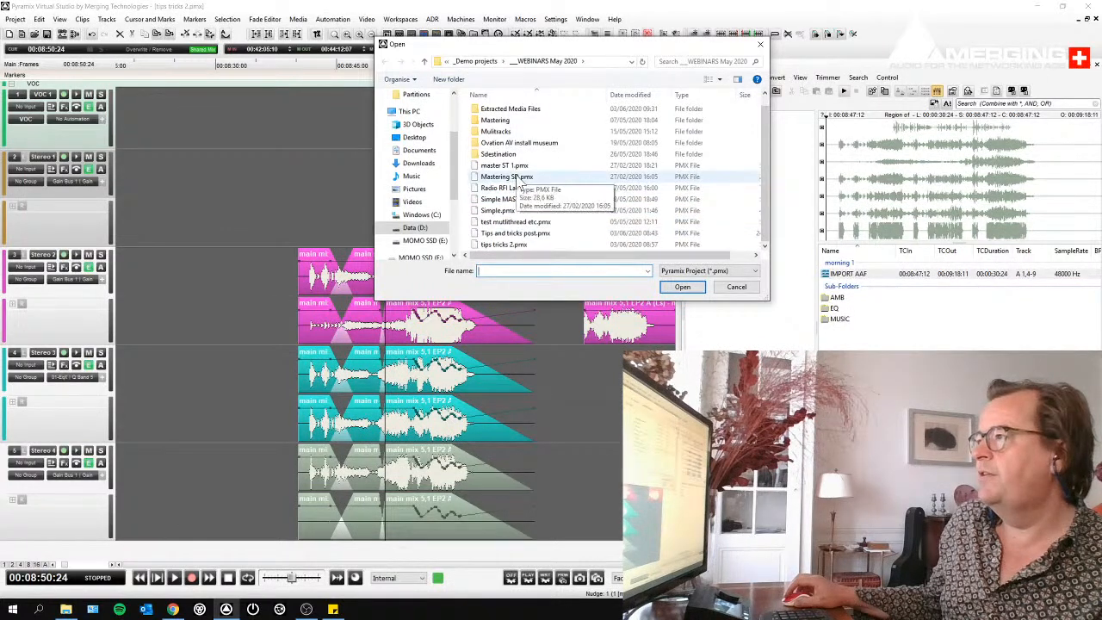
pyautogui.click(521, 178)
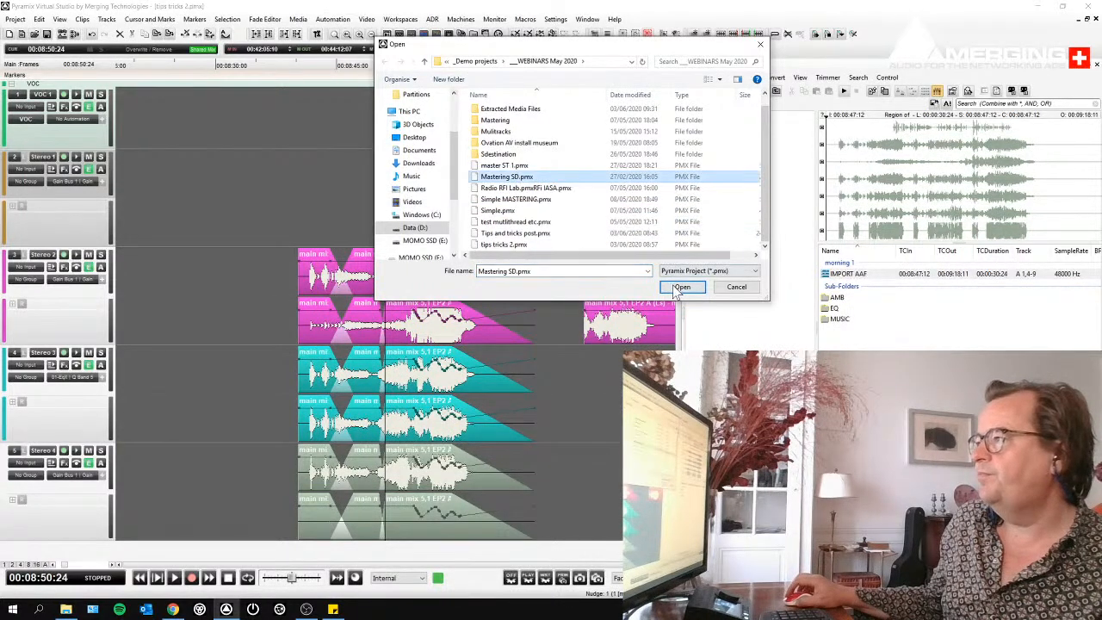
pyautogui.press('Return')
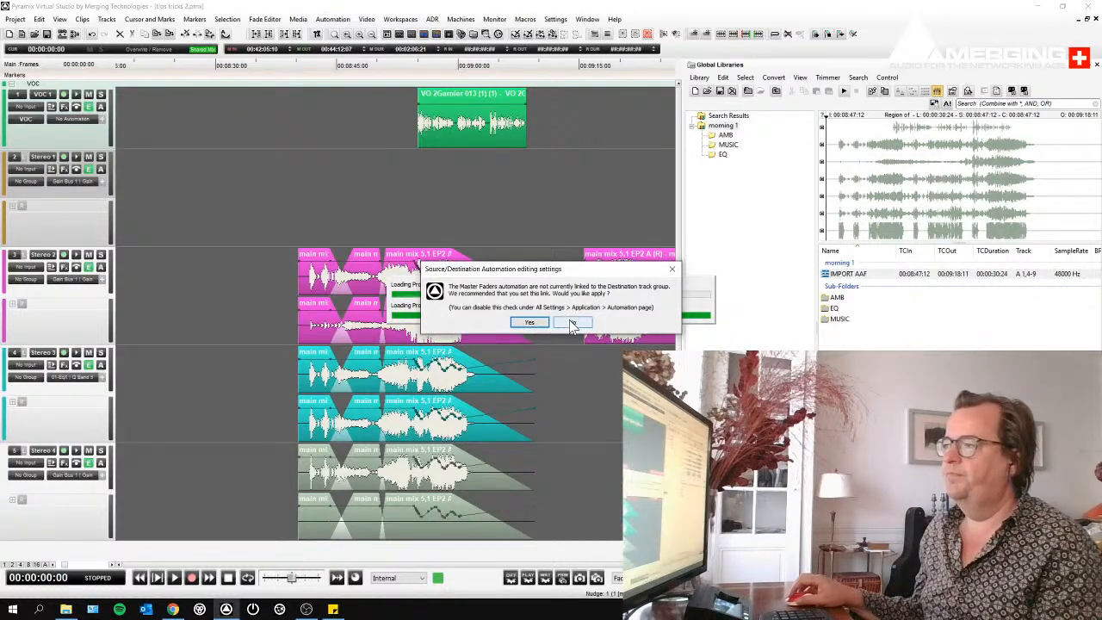
pyautogui.click(570, 321)
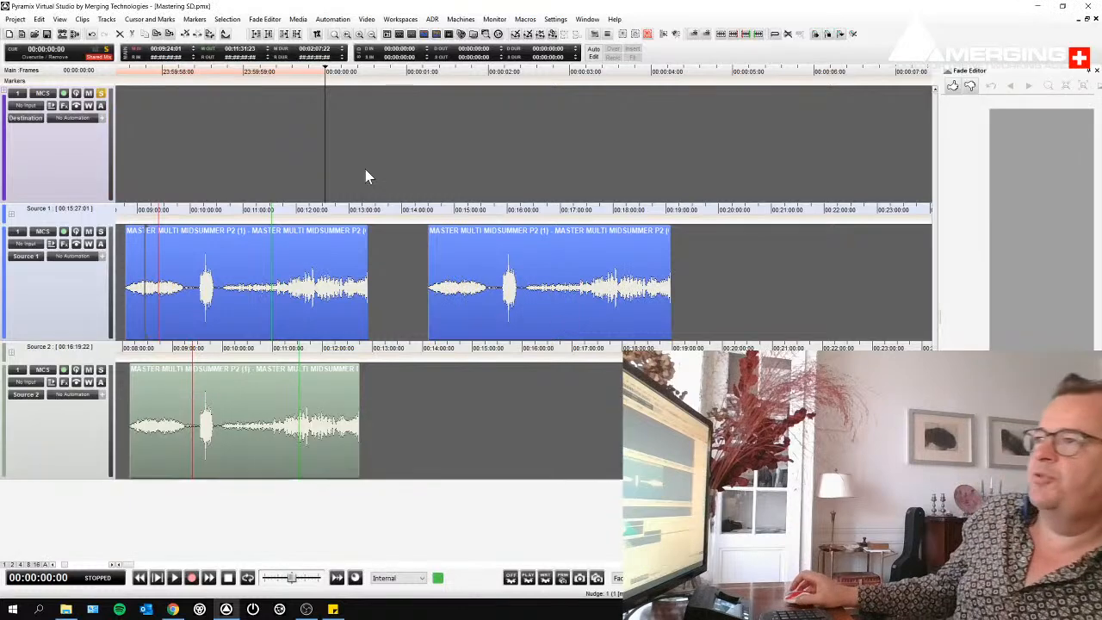
# - Activate the Destination, Source 1 and Source 2 groups in turn, and fit all tracks vertically in the view
pyautogui.click(352, 135)
pyautogui.click(321, 283)
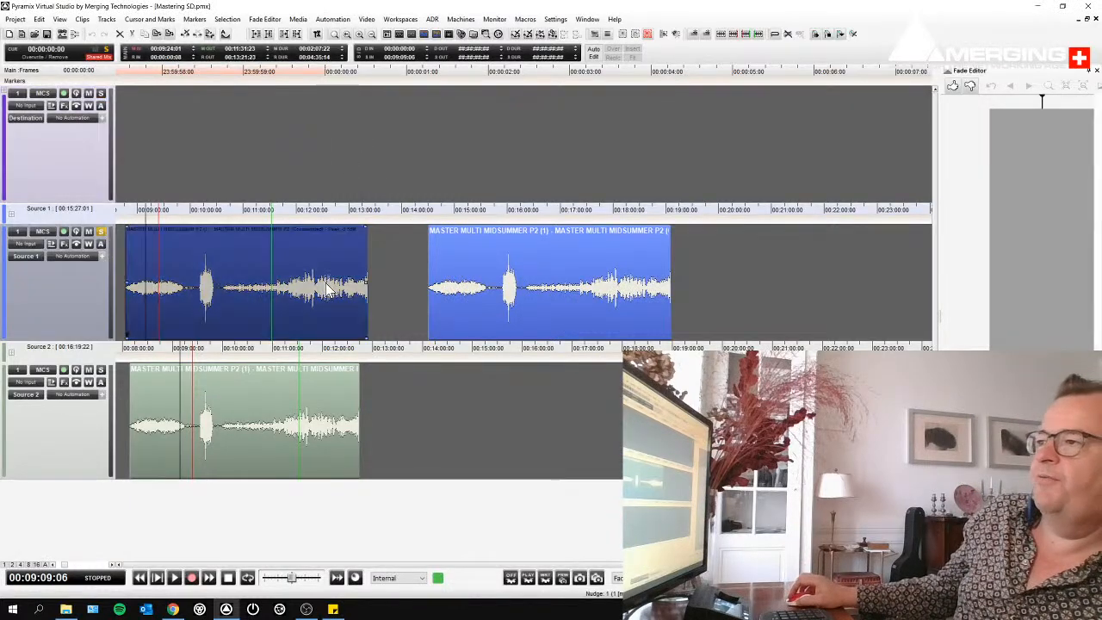
pyautogui.click(277, 395)
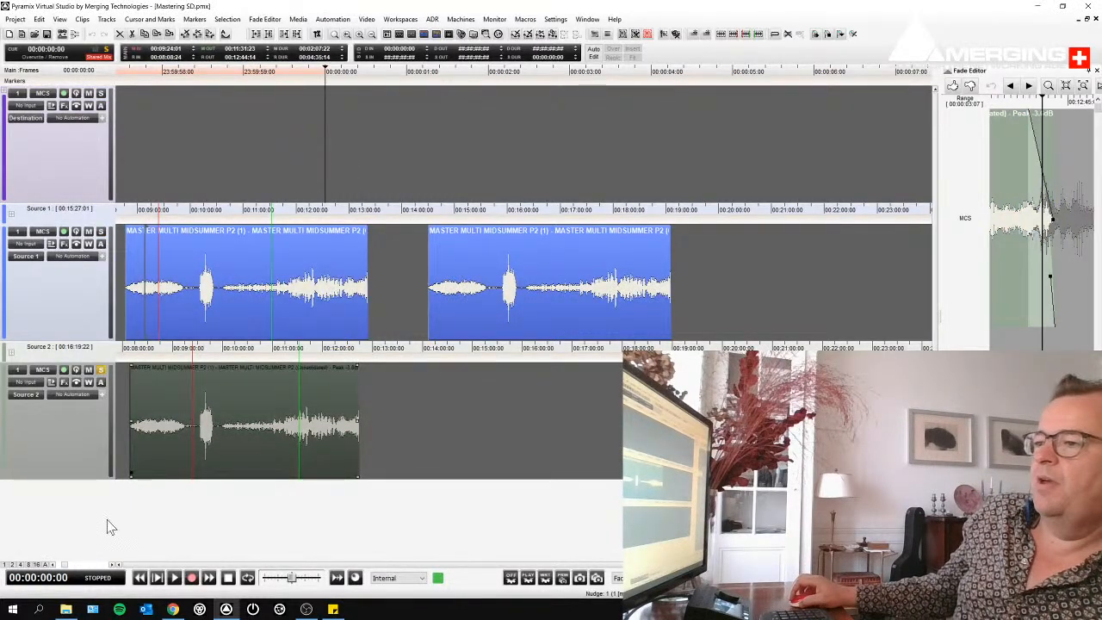
pyautogui.click(48, 565)
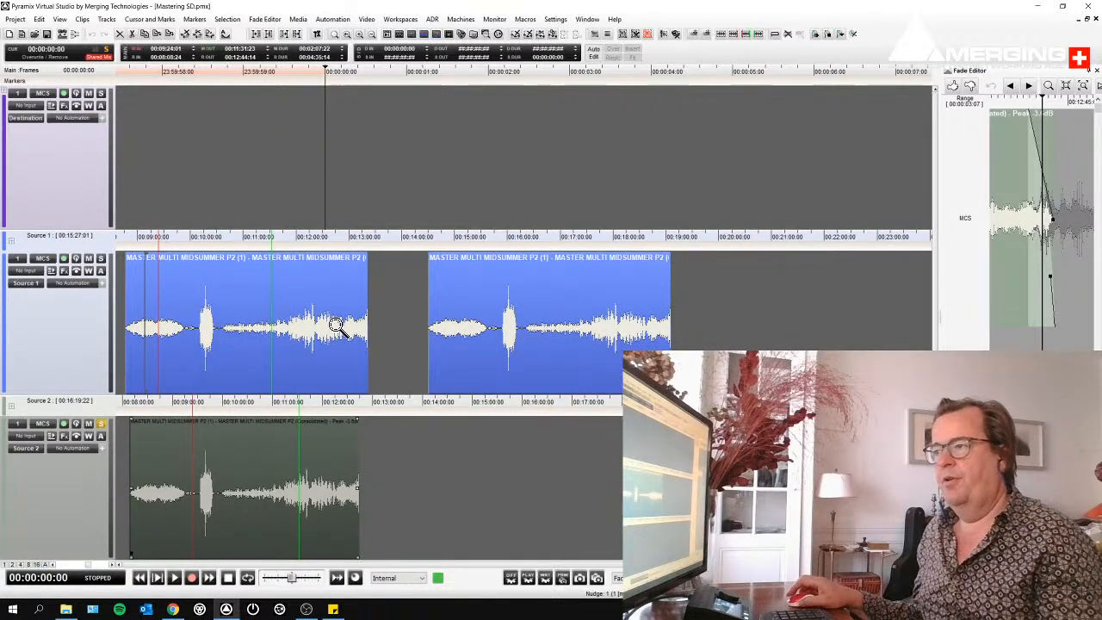
# - Show the independent zoom of the source groups by zooming Source 1 to its first clip, and place the cursor in Source 2 at 00:09:14:00
pyautogui.scroll(-3, 337, 325)
pyautogui.click(296, 309)
pyautogui.scroll(-4, 294, 307)
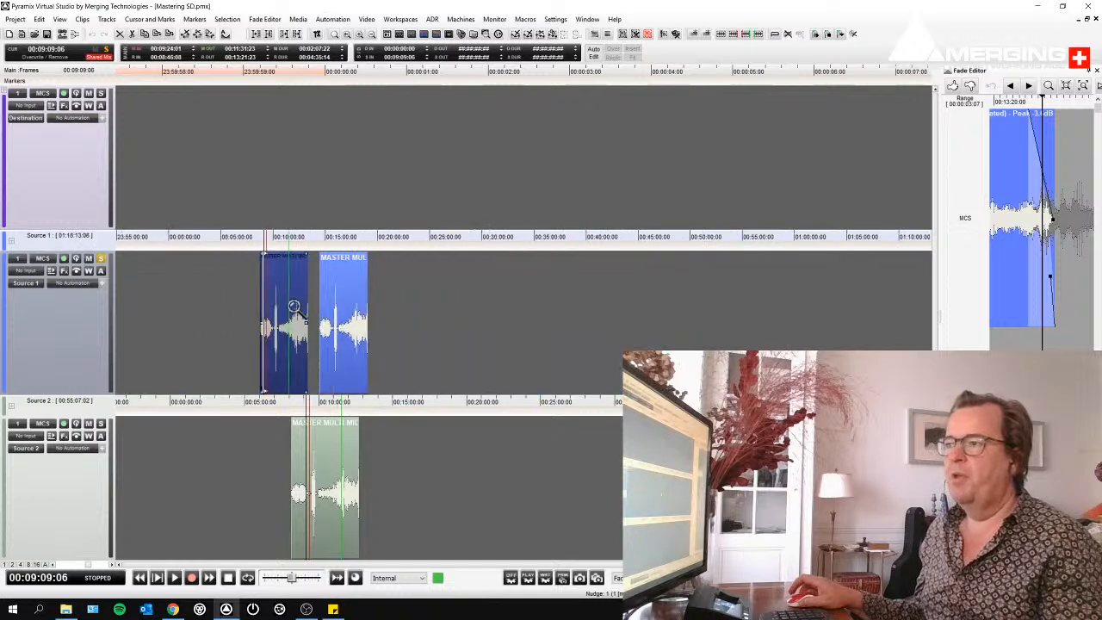
pyautogui.moveTo(243, 293); pyautogui.dragTo(337, 310)
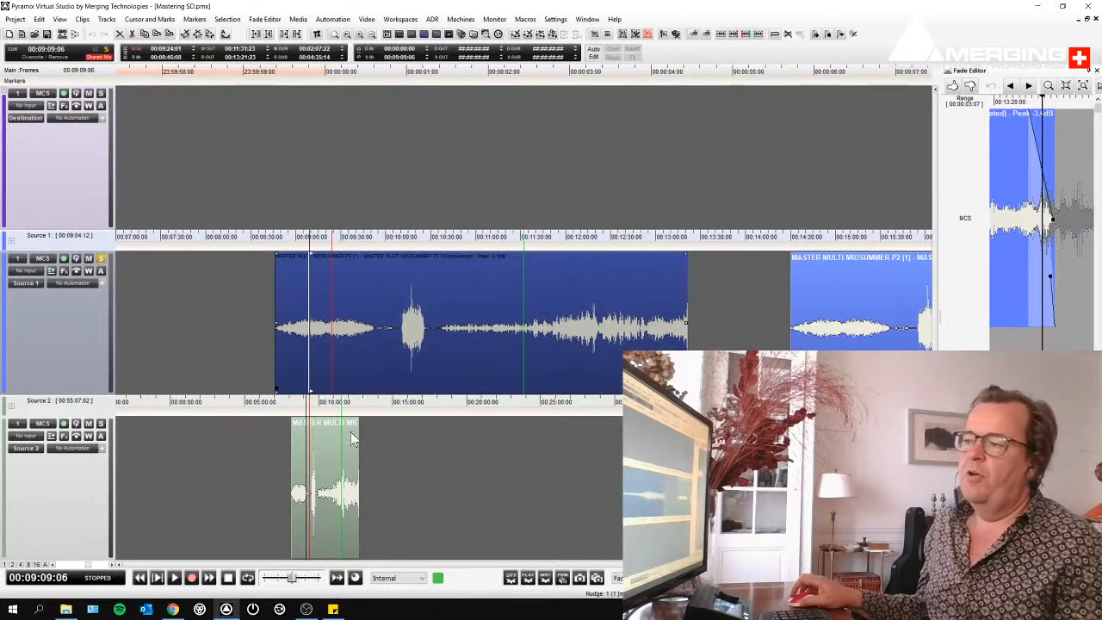
pyautogui.click(321, 454)
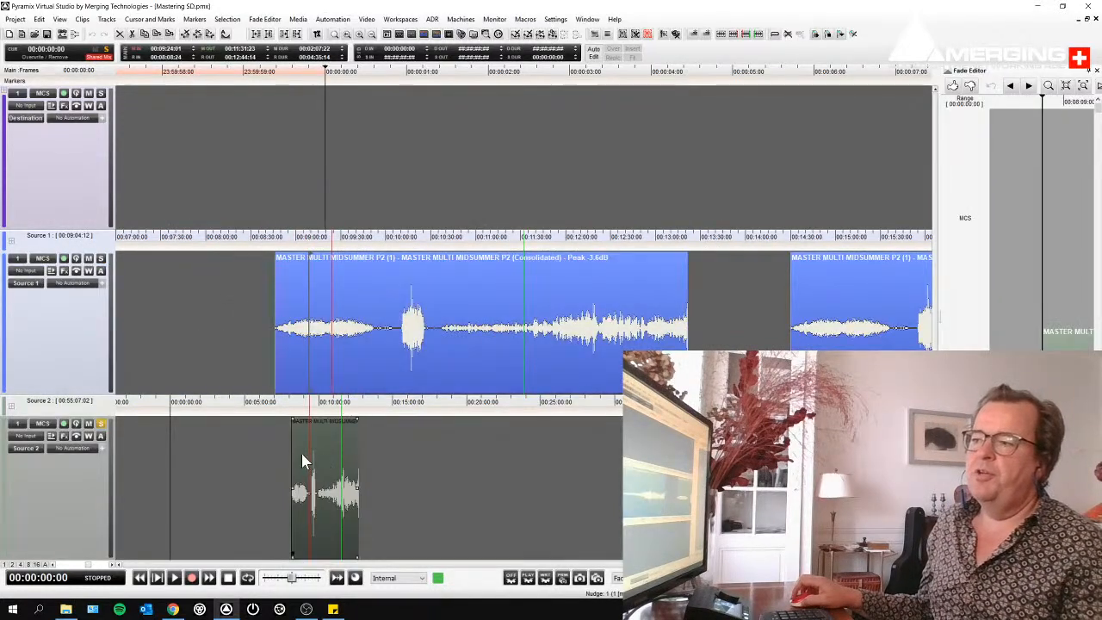
pyautogui.click(307, 402)
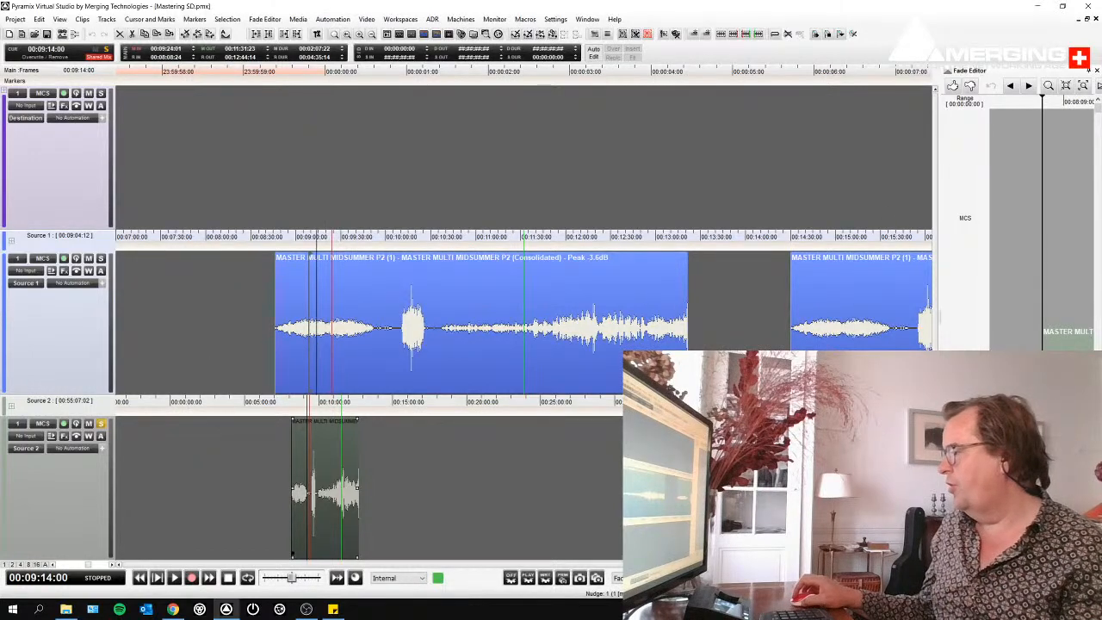
# - Show and enlarge the Track Groups list, expand the collapsed Source 1 and Source 2 groups, and fit all tracks in the view
pyautogui.click(1008, 558)
pyautogui.click(1024, 558)
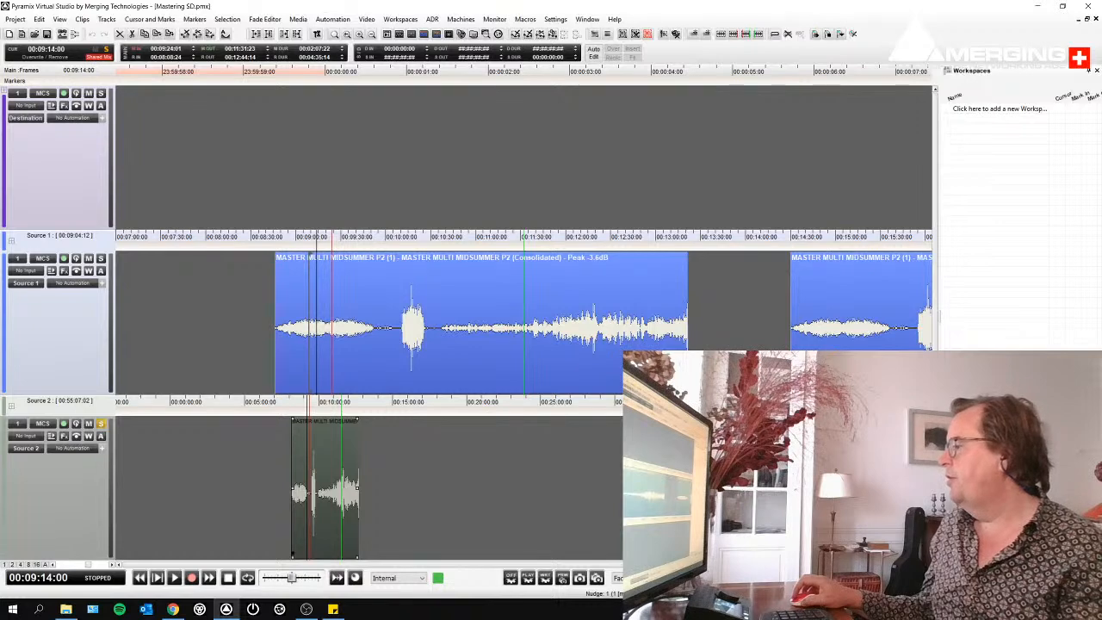
pyautogui.moveTo(939, 318); pyautogui.dragTo(676, 293)
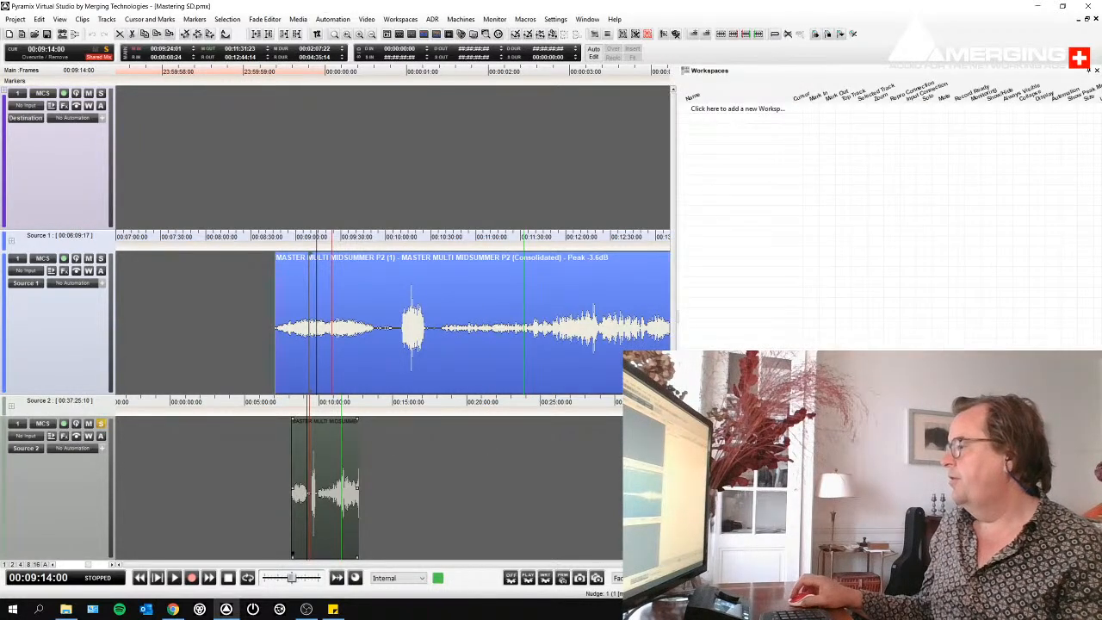
pyautogui.click(896, 558)
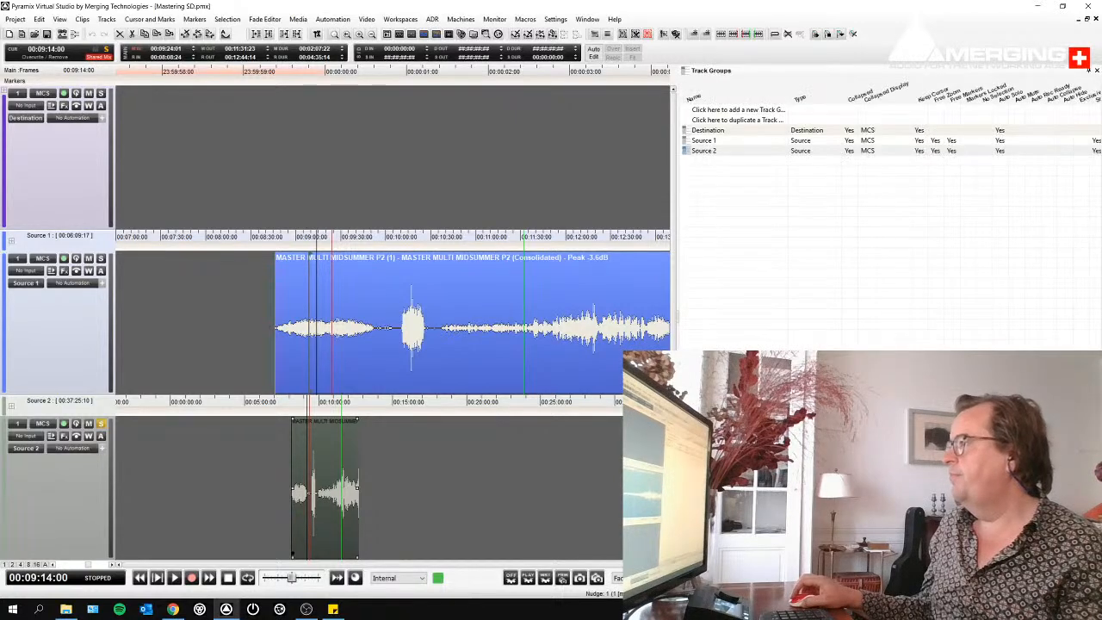
pyautogui.click(850, 140)
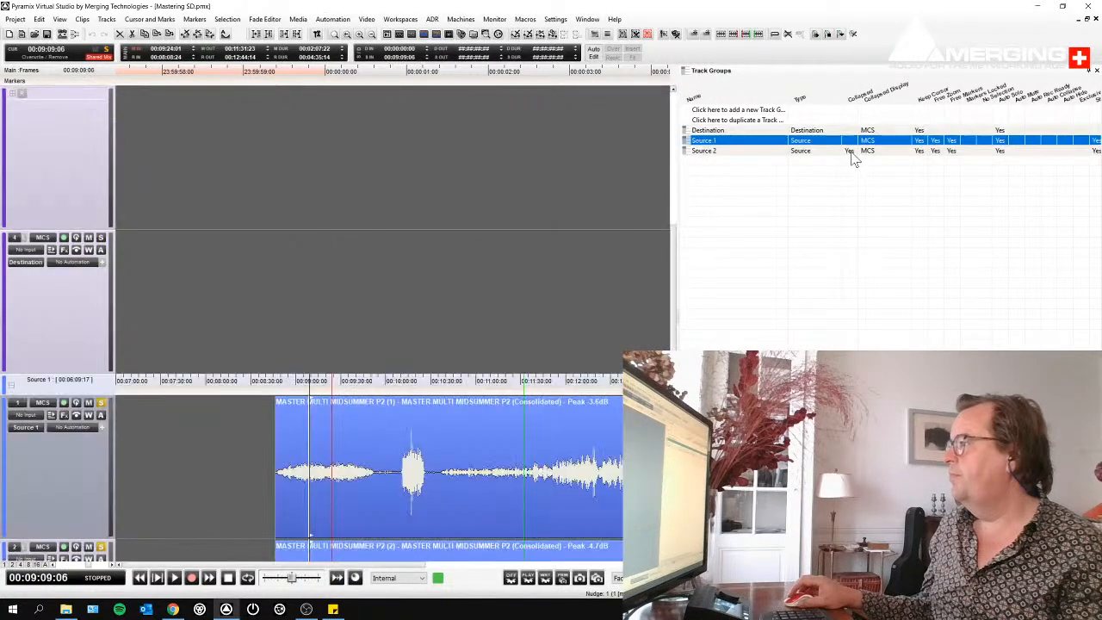
pyautogui.click(851, 151)
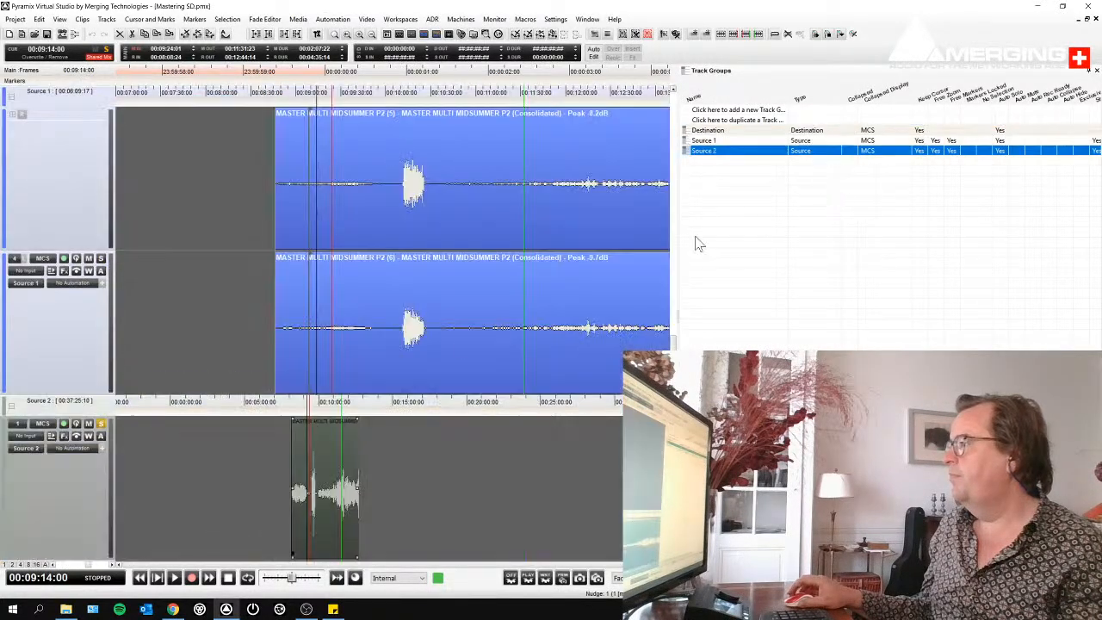
pyautogui.click(46, 565)
pyautogui.scroll(5, 333, 256)
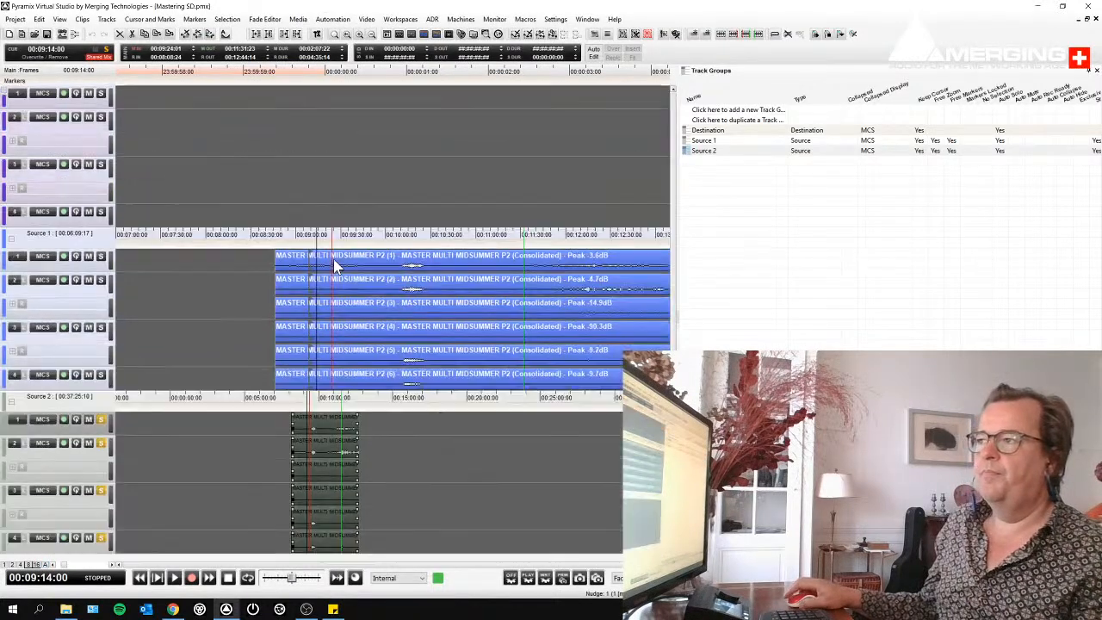
# - Arm the Source 2 tracks for recording and zoom that group out around its clips
pyautogui.click(220, 275)
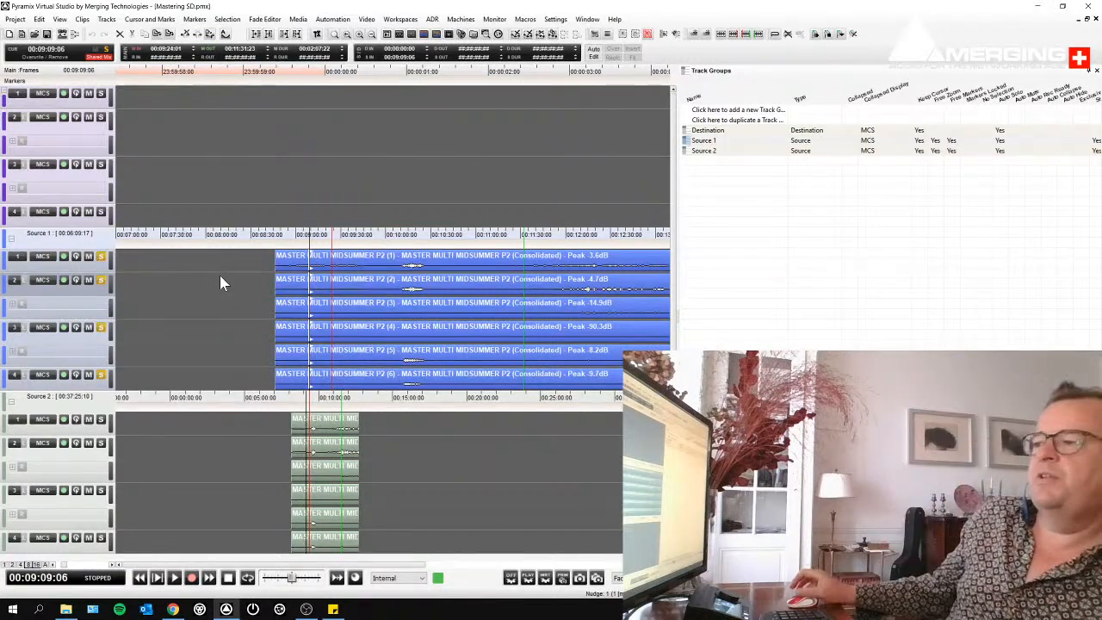
pyautogui.click(323, 427)
pyautogui.scroll(4, 322, 430)
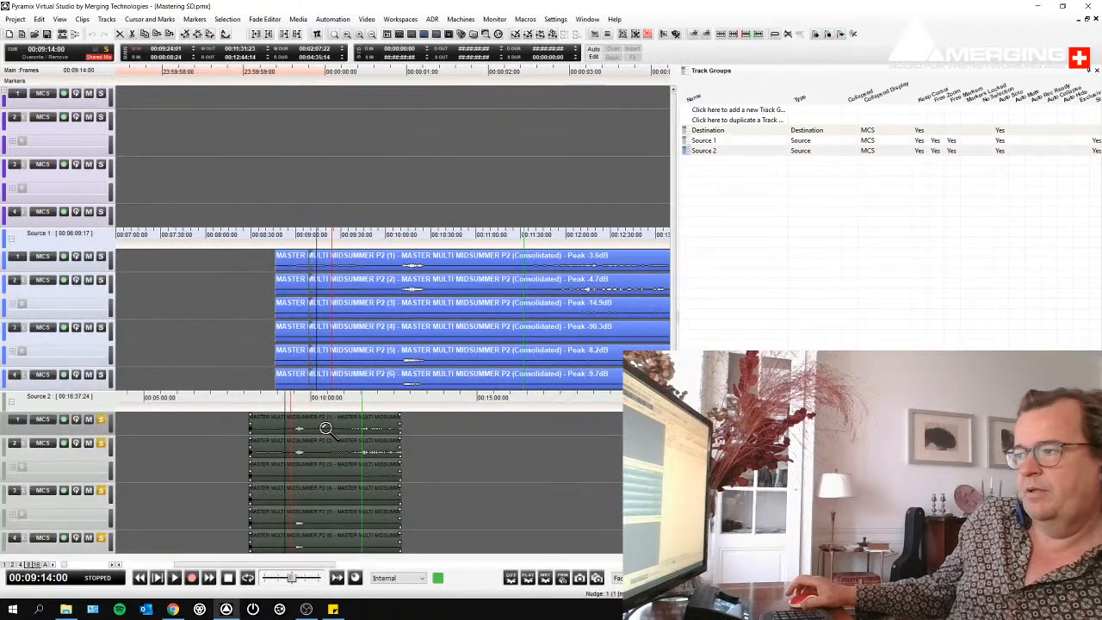
pyautogui.click(63, 444)
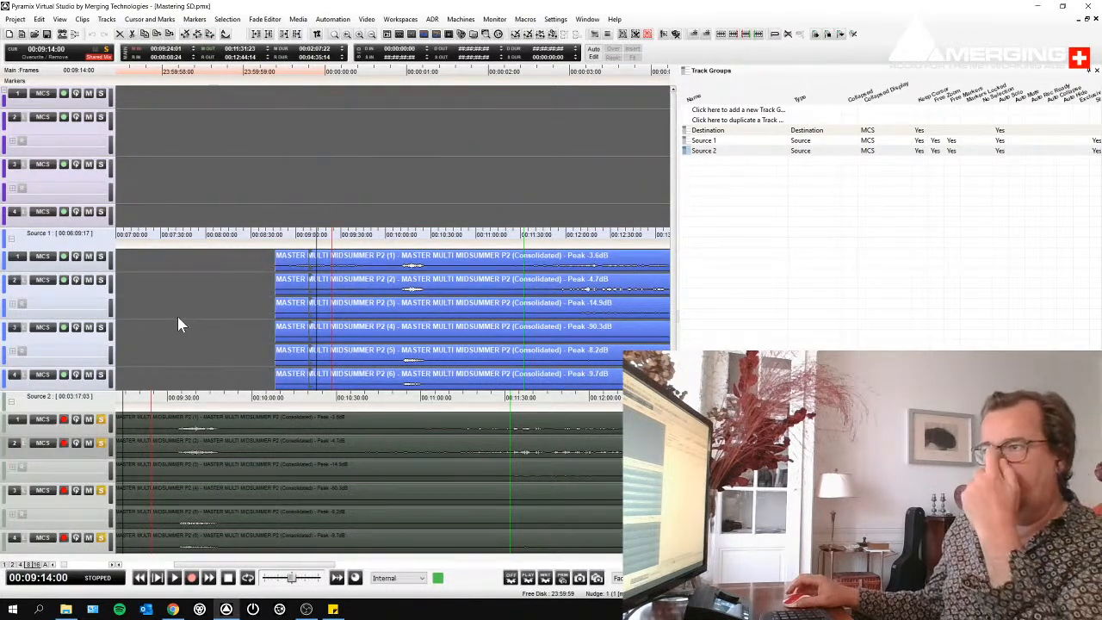
pyautogui.moveTo(238, 257); pyautogui.dragTo(193, 486)
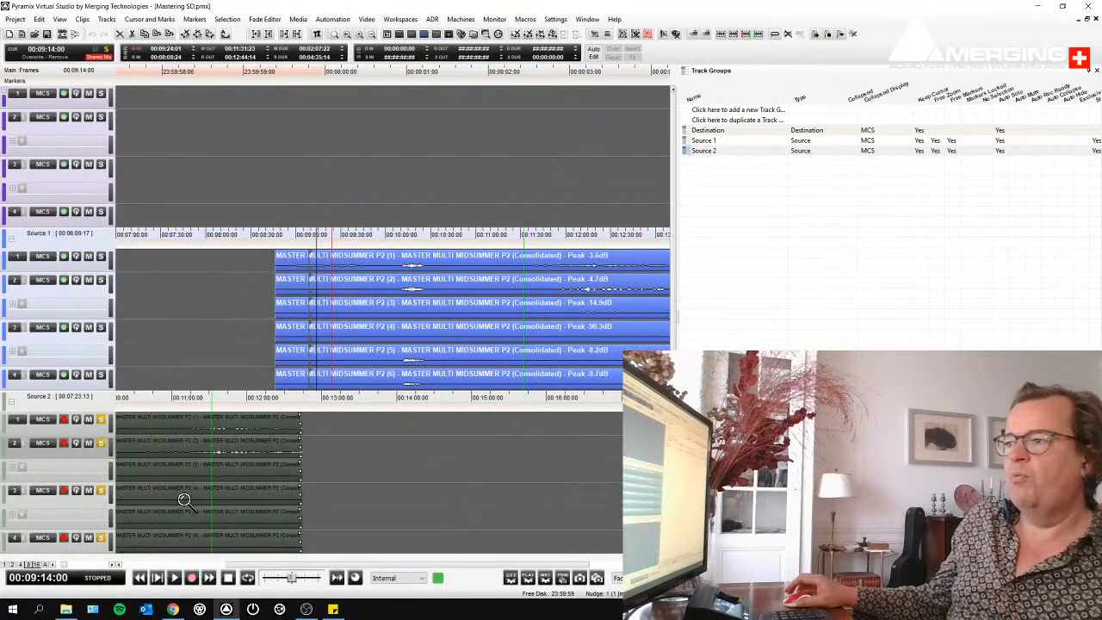
pyautogui.click(317, 455)
pyautogui.scroll(-5, 321, 455)
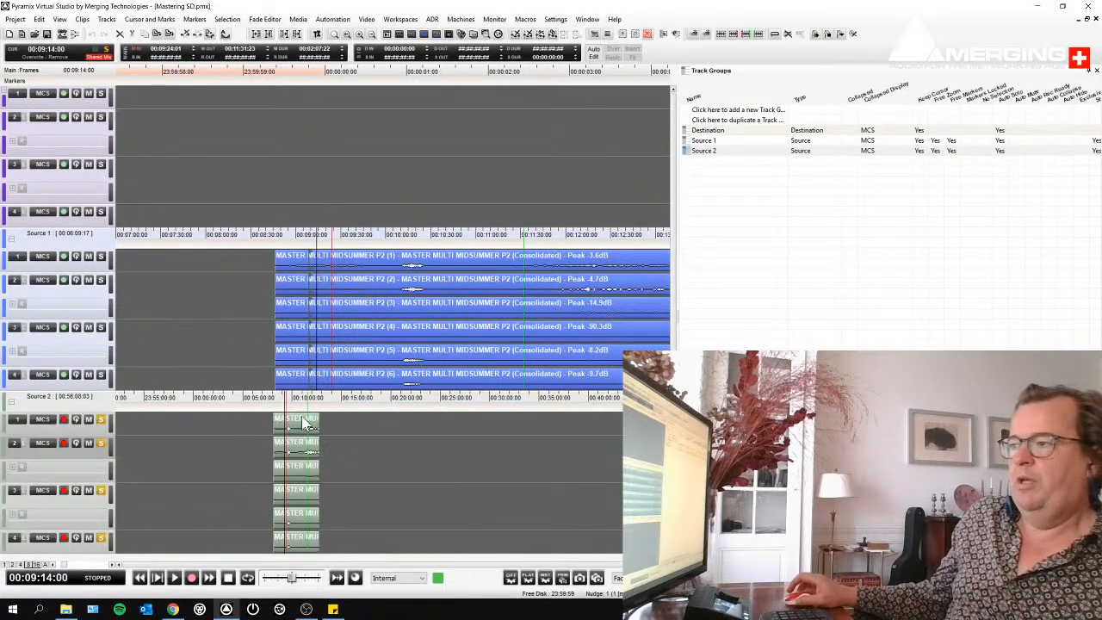
# - Select a range of about 53 seconds across all Source 1 tracks and place a copy at the start of the Destination tracks
pyautogui.moveTo(360, 261); pyautogui.dragTo(438, 277)
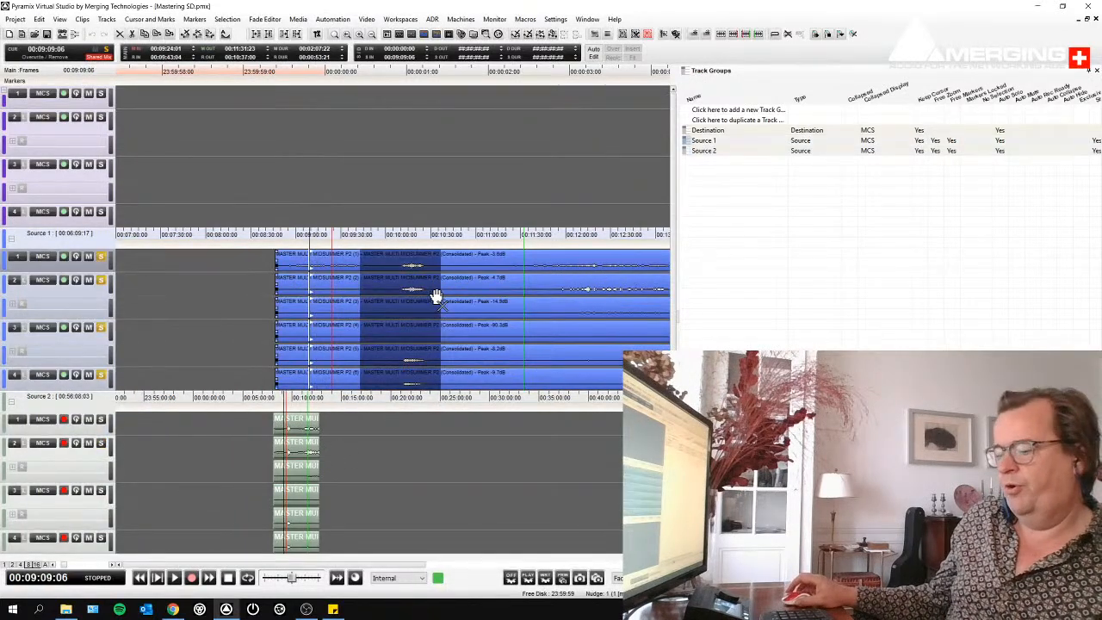
pyautogui.click(302, 81)
pyautogui.press('Home')
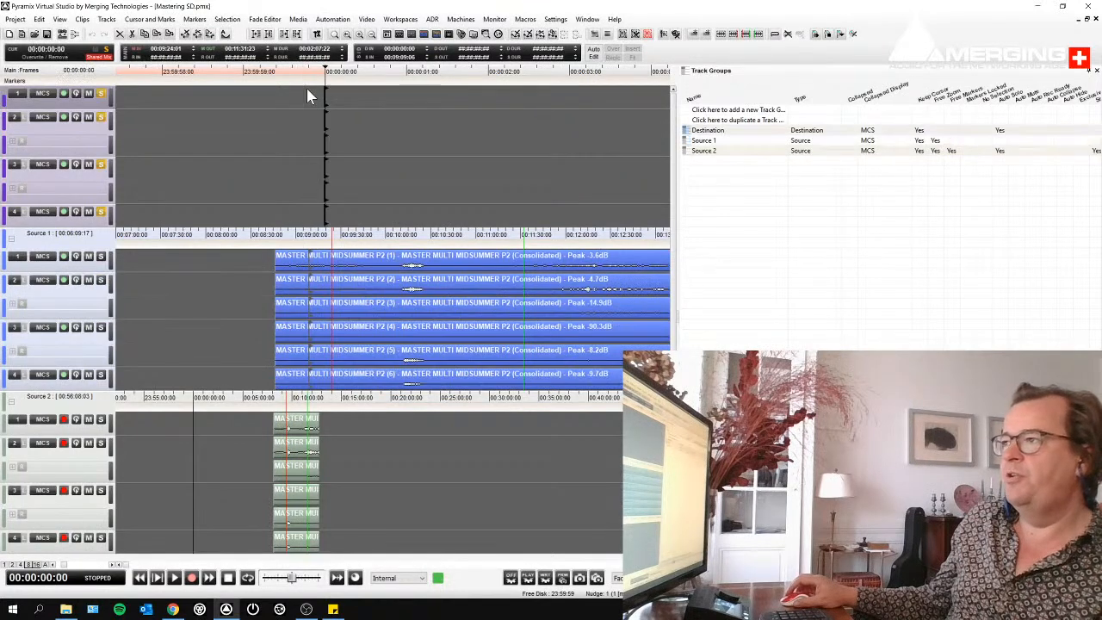
pyautogui.hotkey('ctrl', 'v')
pyautogui.scroll(3, 361, 102)
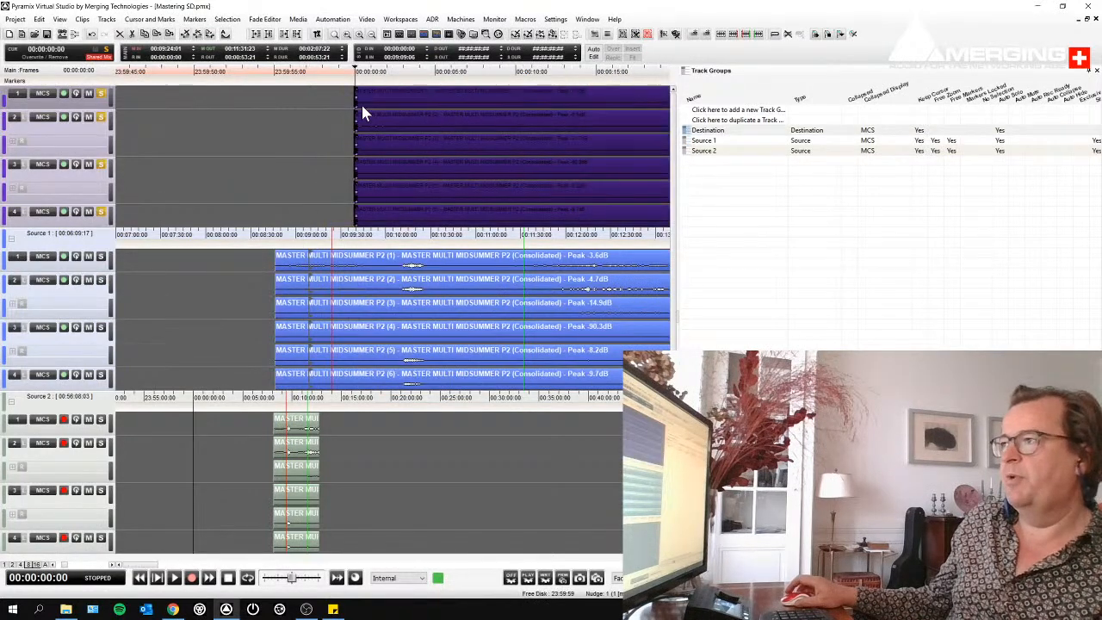
# - Build a sequence of three crossfaded segments on the Destination tracks, and select the middle one with the cursor at 00:00:43:02
pyautogui.moveTo(356, 109); pyautogui.dragTo(530, 110)
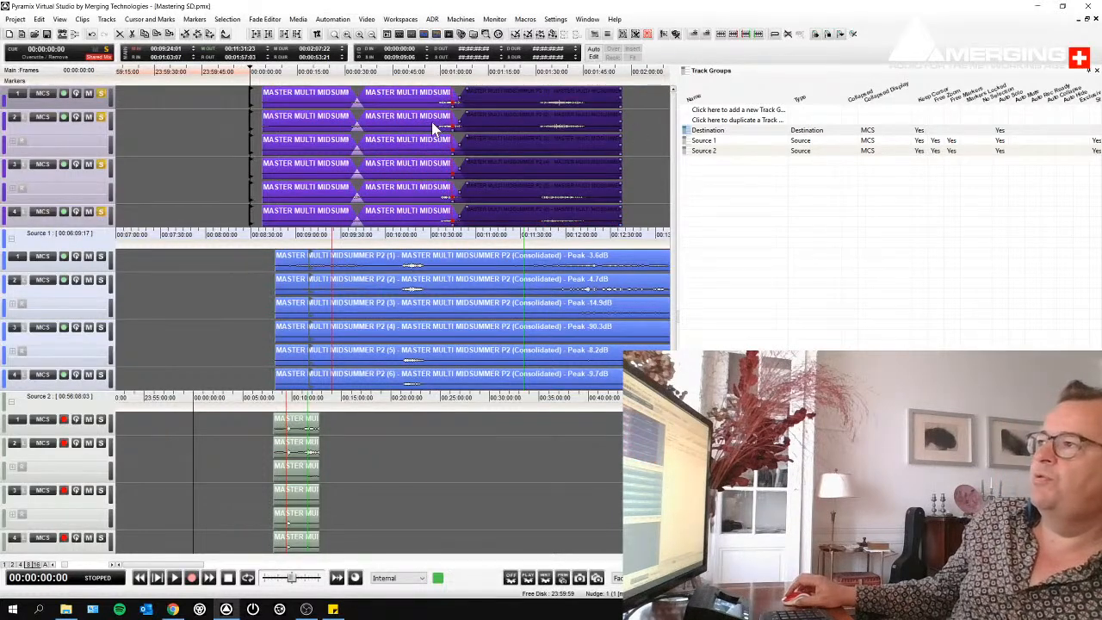
pyautogui.click(400, 116)
pyautogui.click(386, 95)
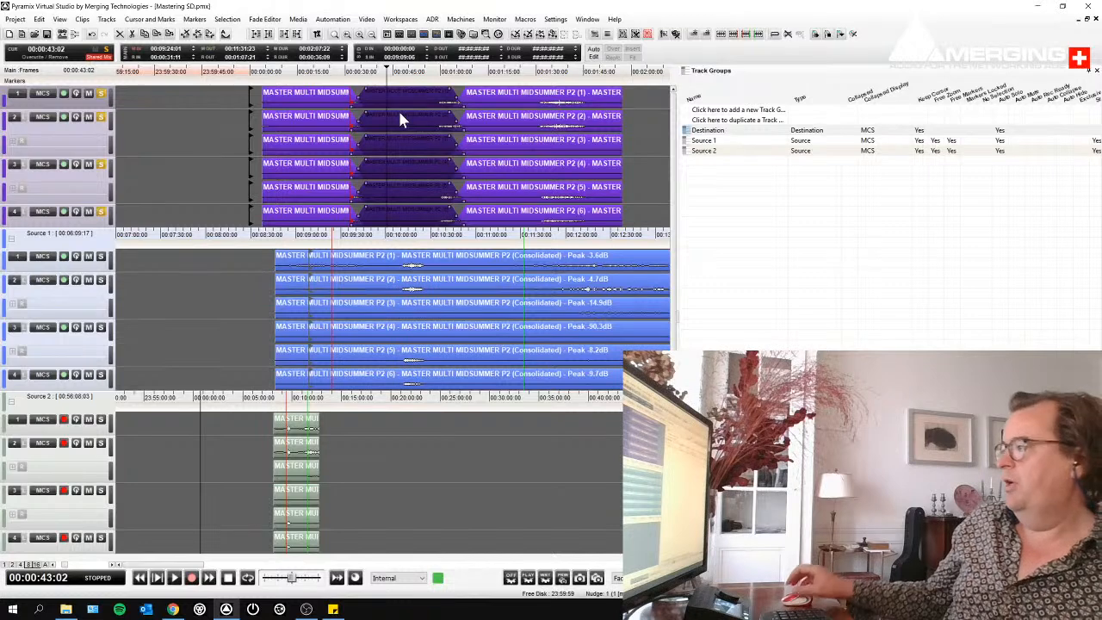
# - Show the global libraries and store all Destination clips in the morning 1 library under the name Master before recording
pyautogui.click(848, 561)
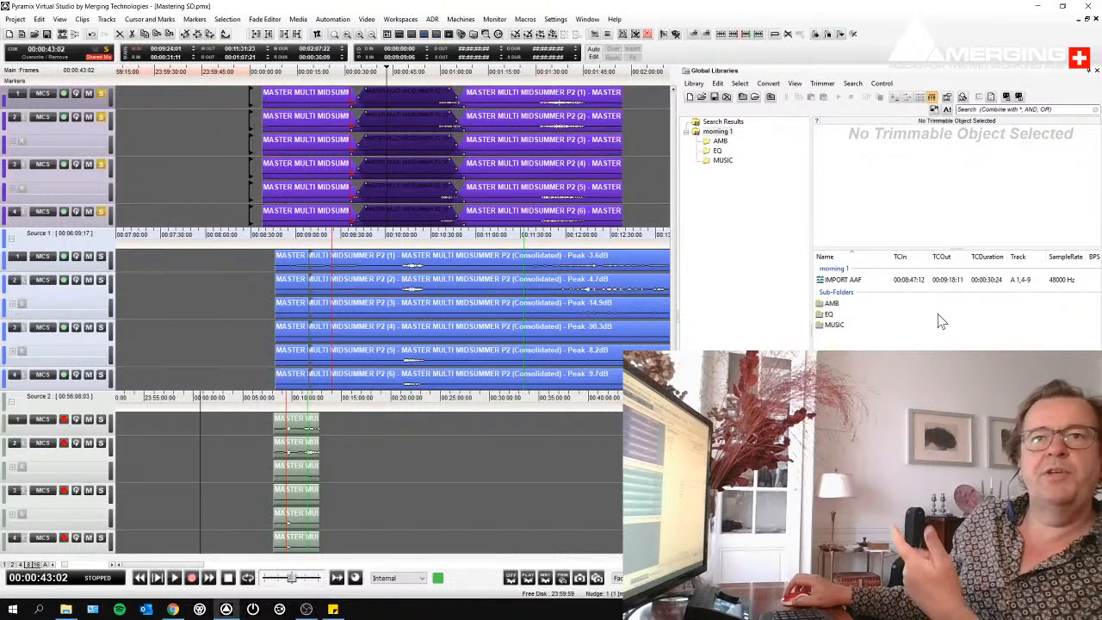
pyautogui.moveTo(239, 103); pyautogui.dragTo(628, 201)
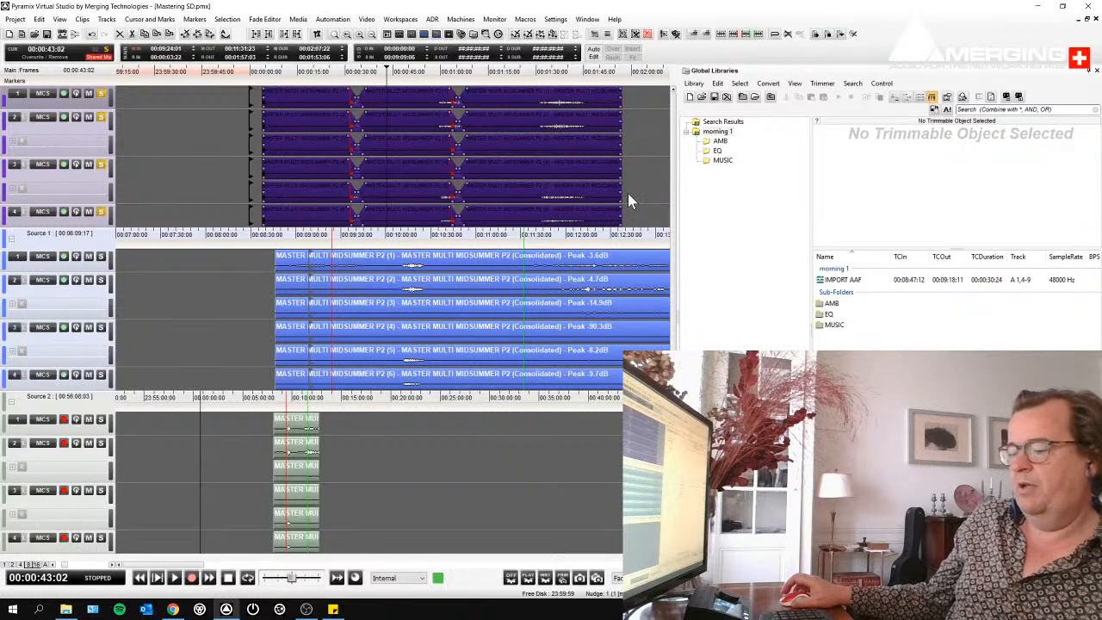
pyautogui.moveTo(491, 105); pyautogui.dragTo(896, 378)
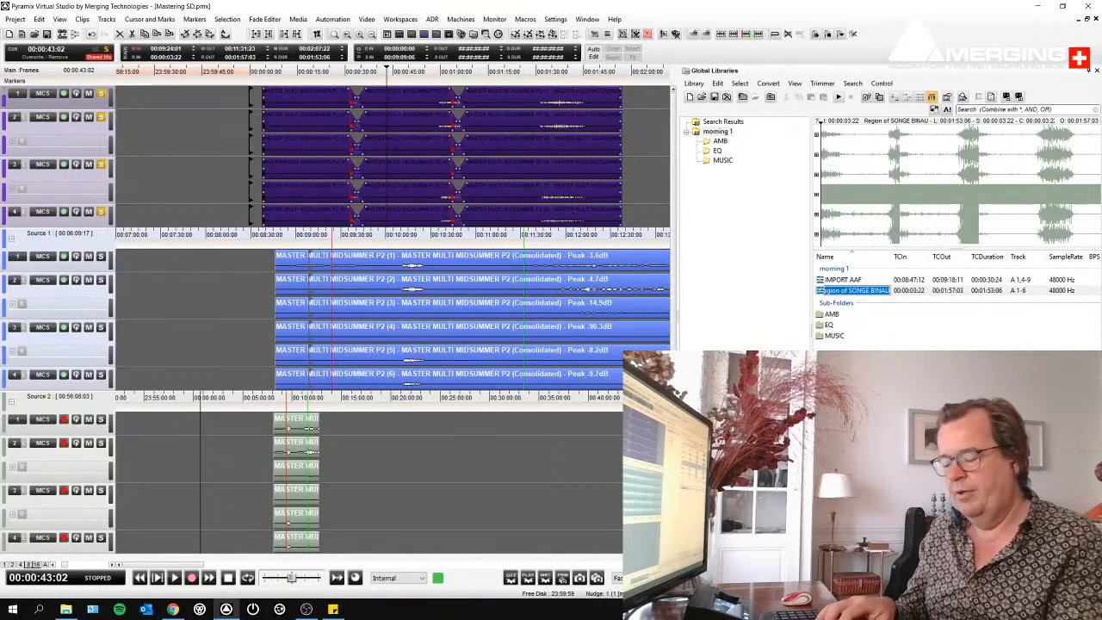
pyautogui.write('Mas')
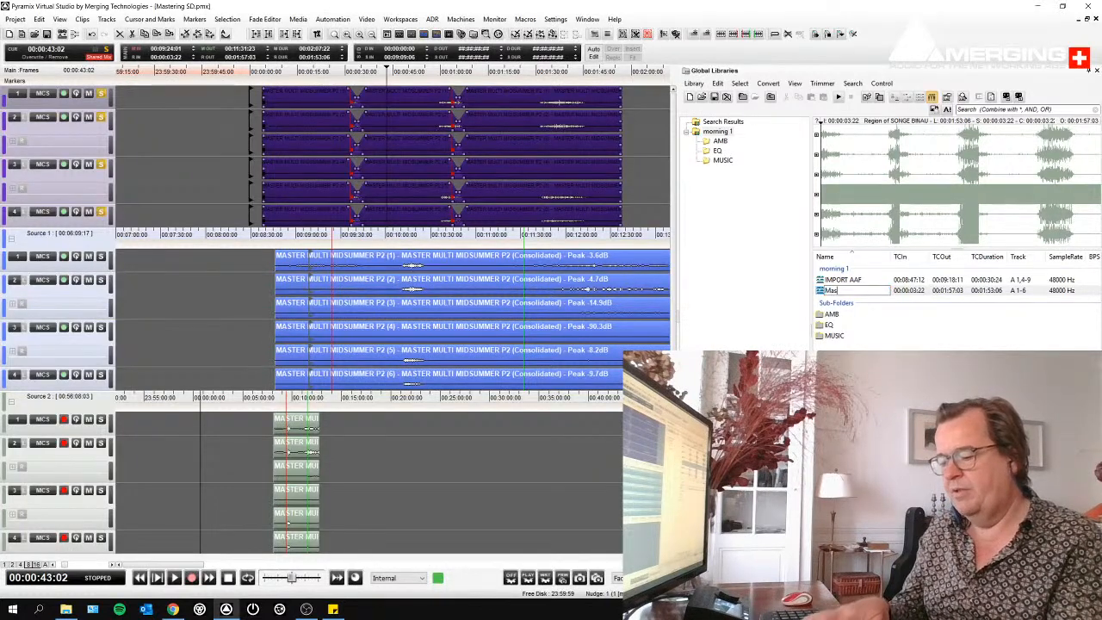
pyautogui.write('ter before r')
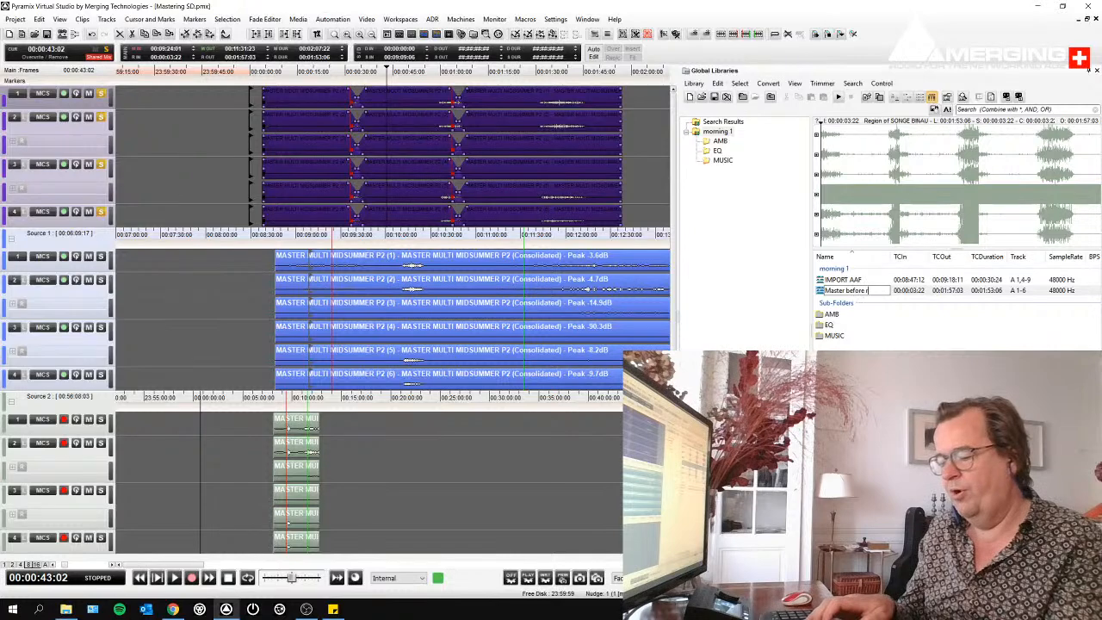
pyautogui.write('ecording')
pyautogui.press('Return')
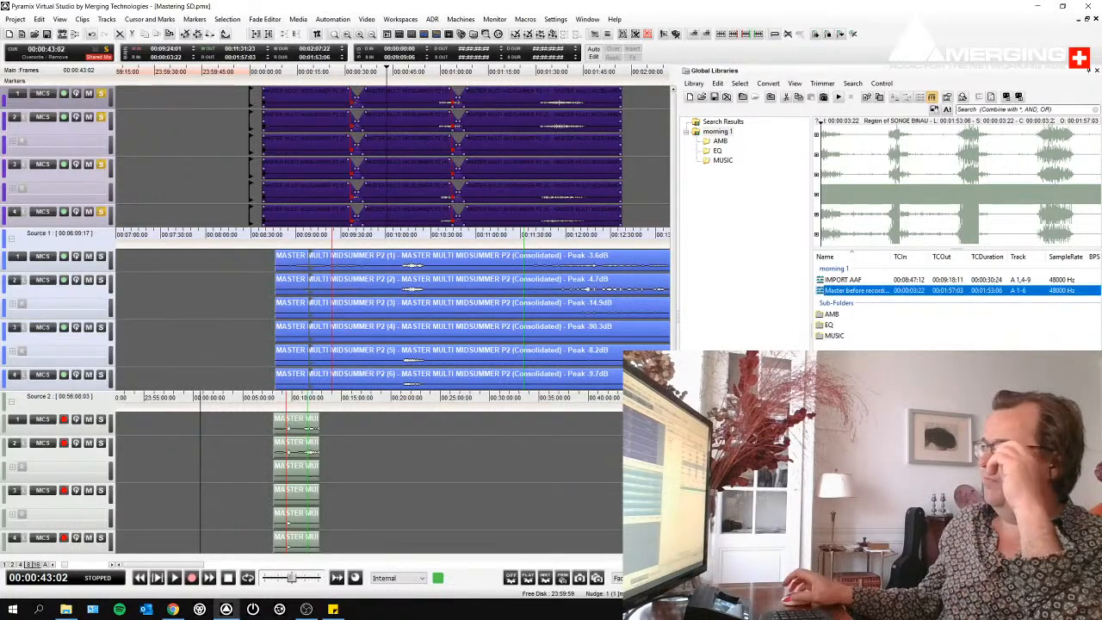
# - Duplicate the Source 2 track group under the name Record, reduce the track heights and arm the new group's tracks for recording
pyautogui.click(482, 431)
pyautogui.scroll(-1, 482, 432)
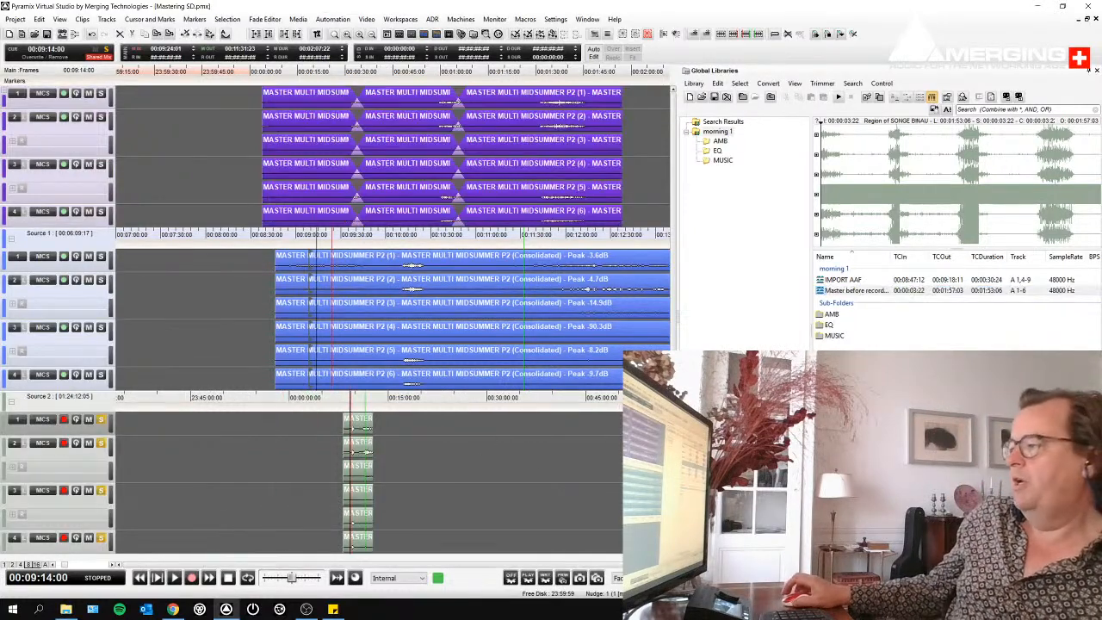
pyautogui.click(801, 558)
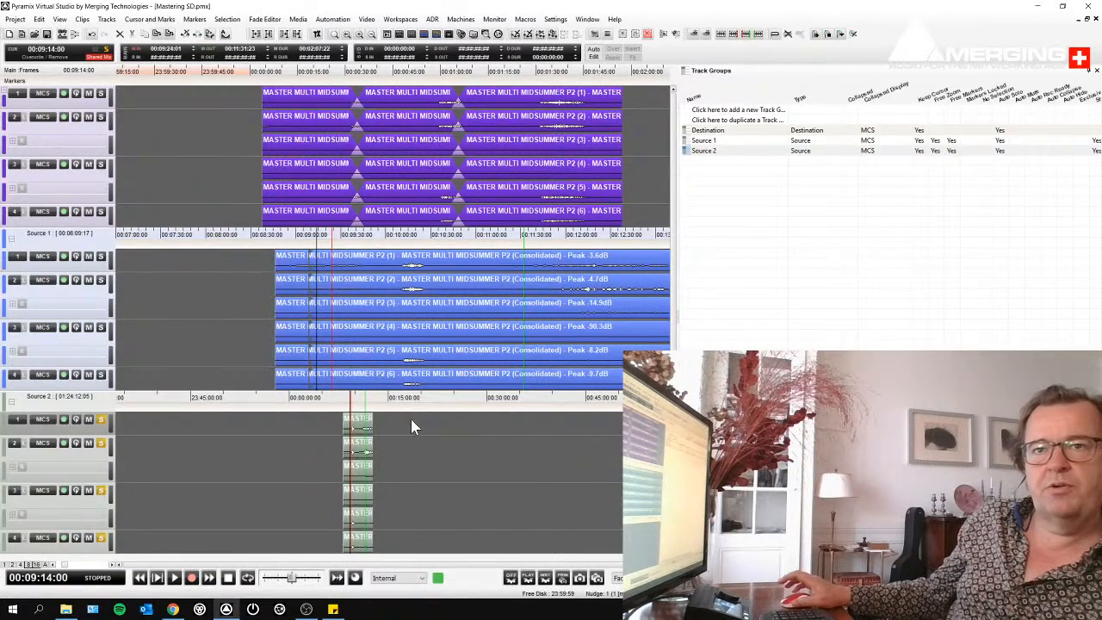
pyautogui.click(686, 152)
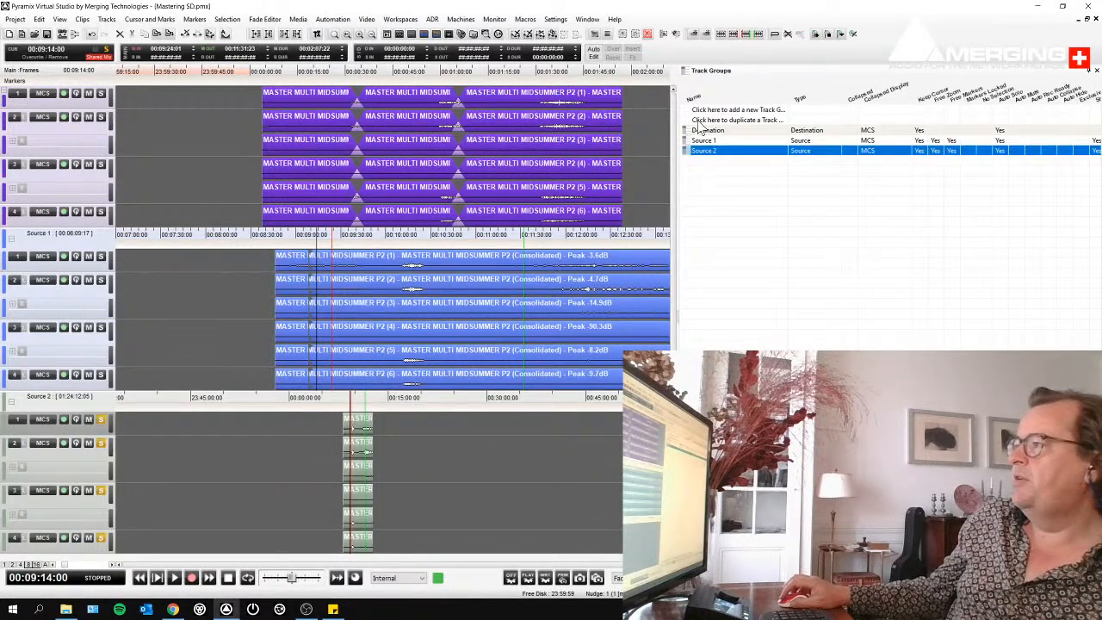
pyautogui.click(700, 121)
pyautogui.write('R')
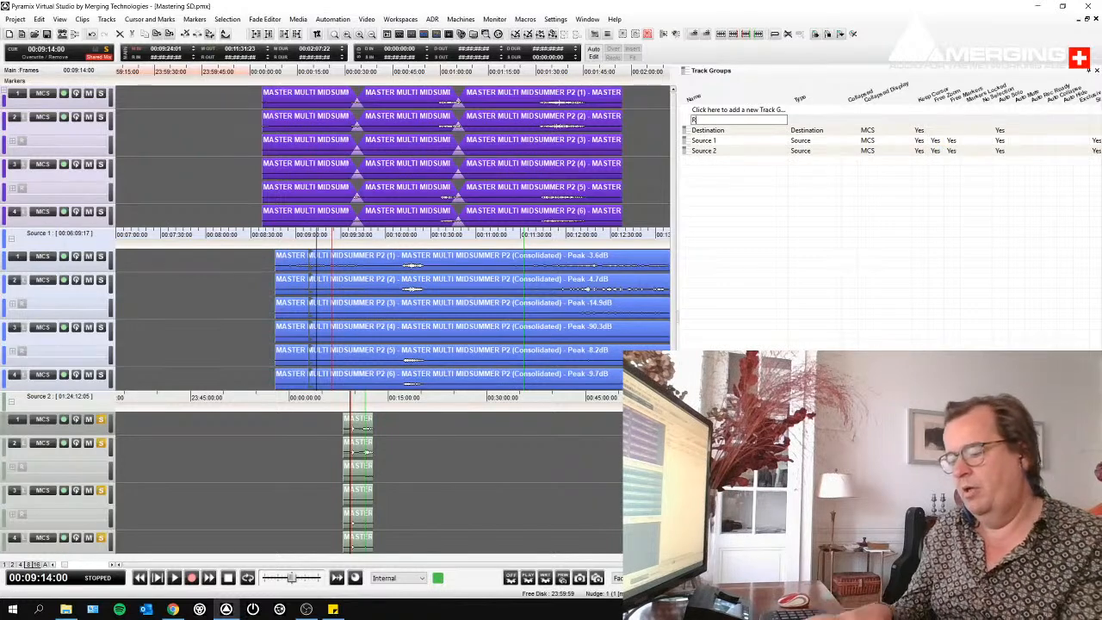
pyautogui.write('ecord')
pyautogui.press('Return')
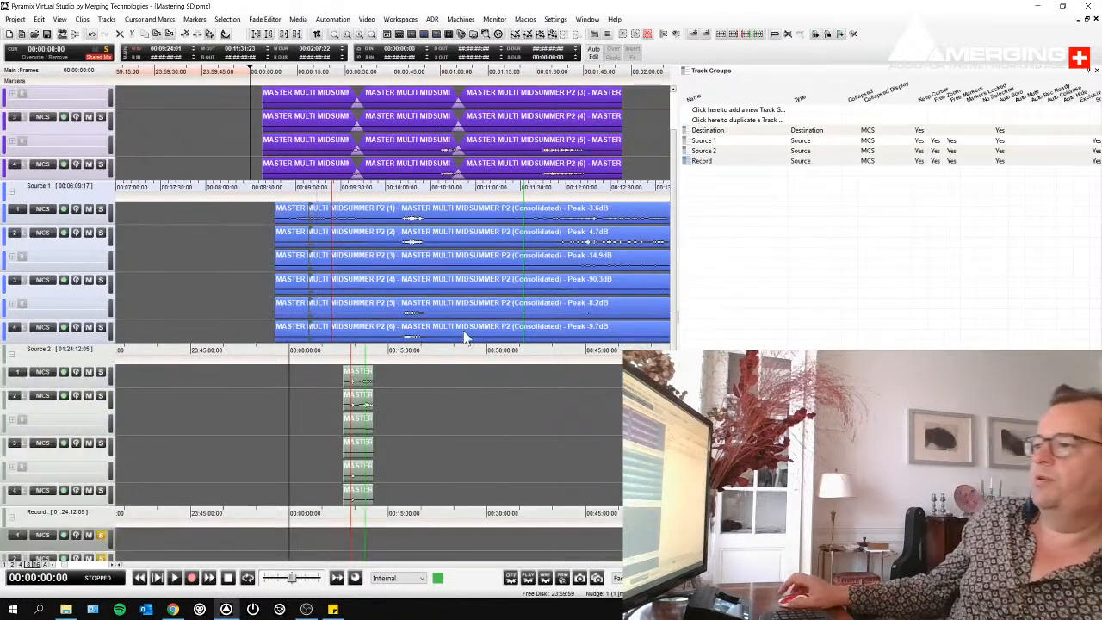
pyautogui.click(50, 565)
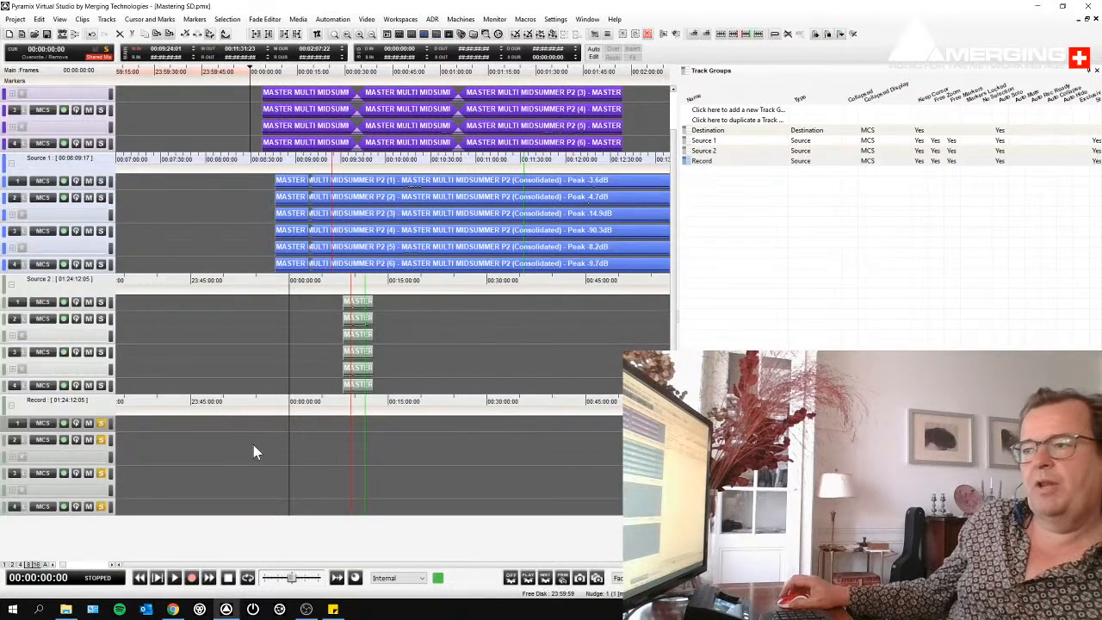
pyautogui.click(64, 424)
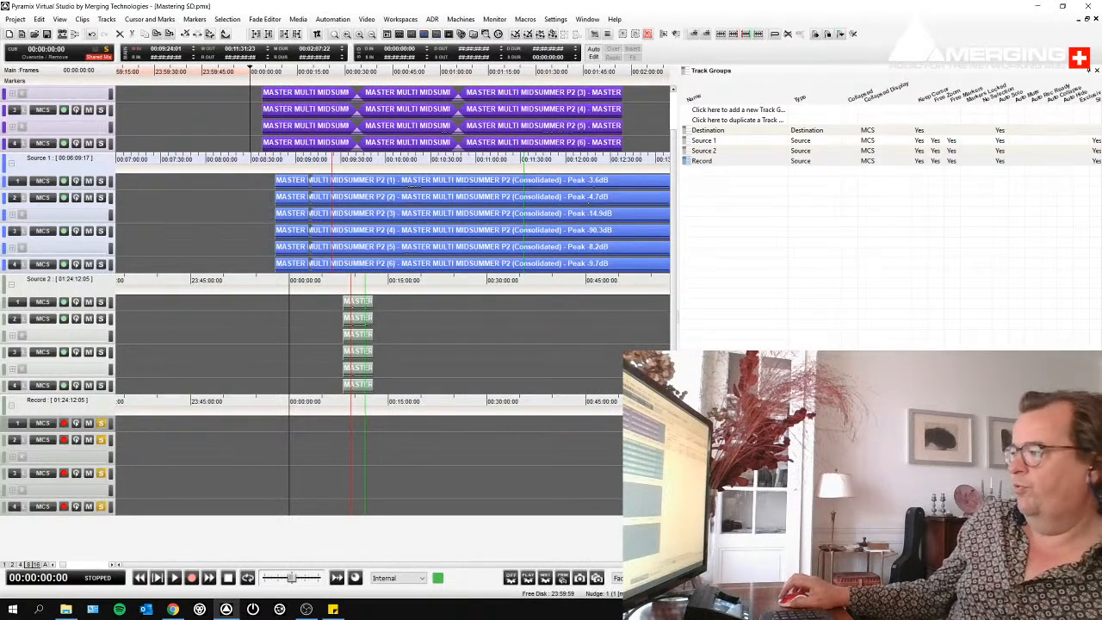
# - Place the library item Master before recording at its original timecode on the selected Record track, zooming that group around its clips
pyautogui.click(861, 558)
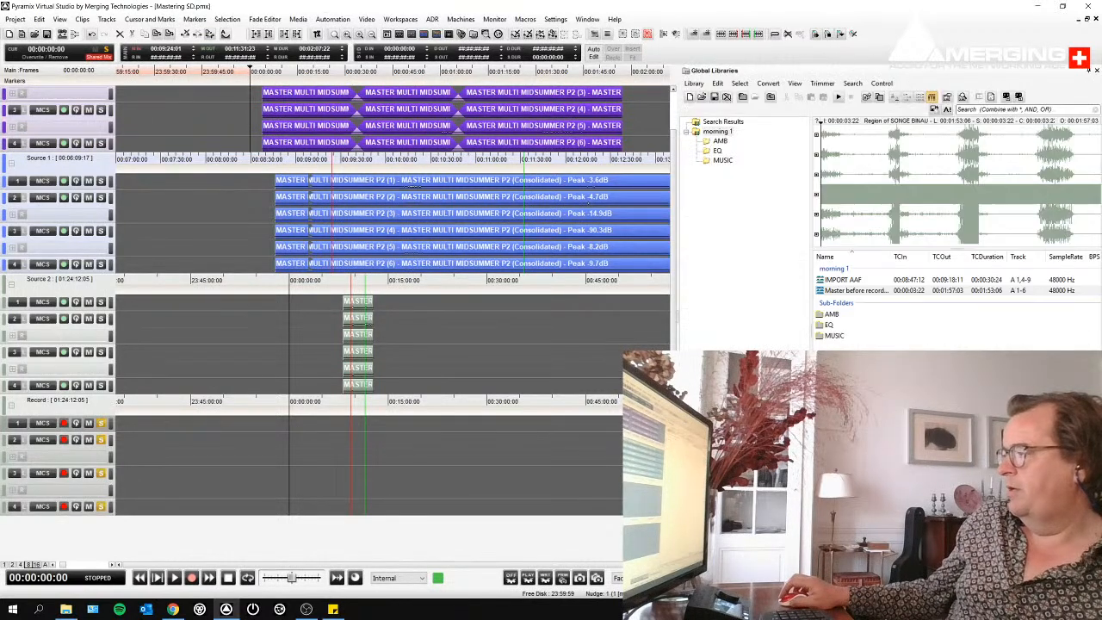
pyautogui.click(823, 292)
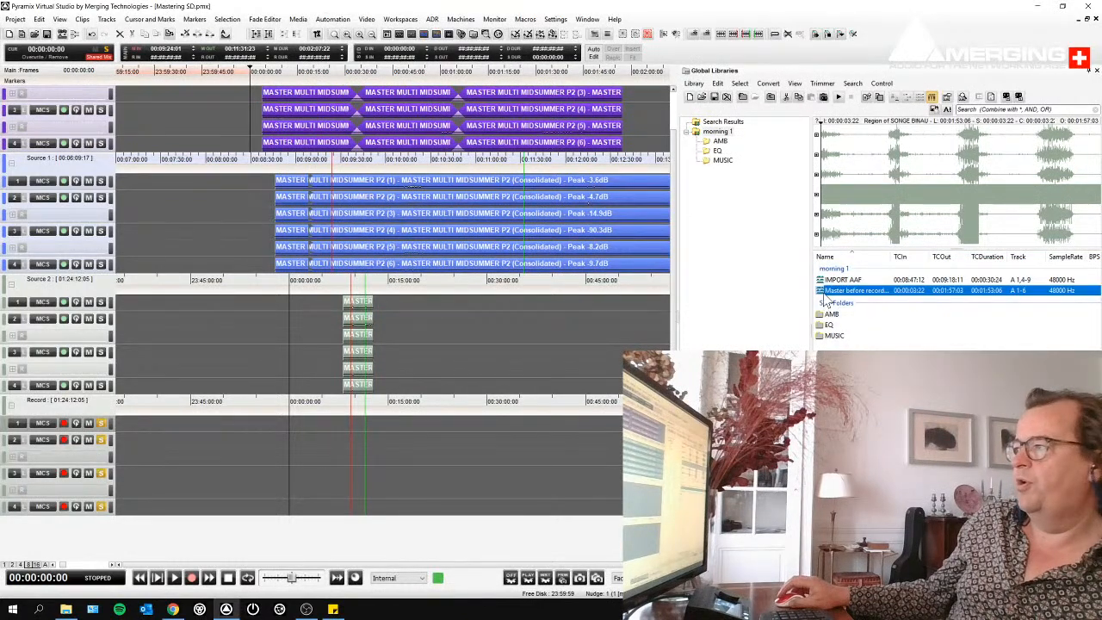
pyautogui.click(199, 419)
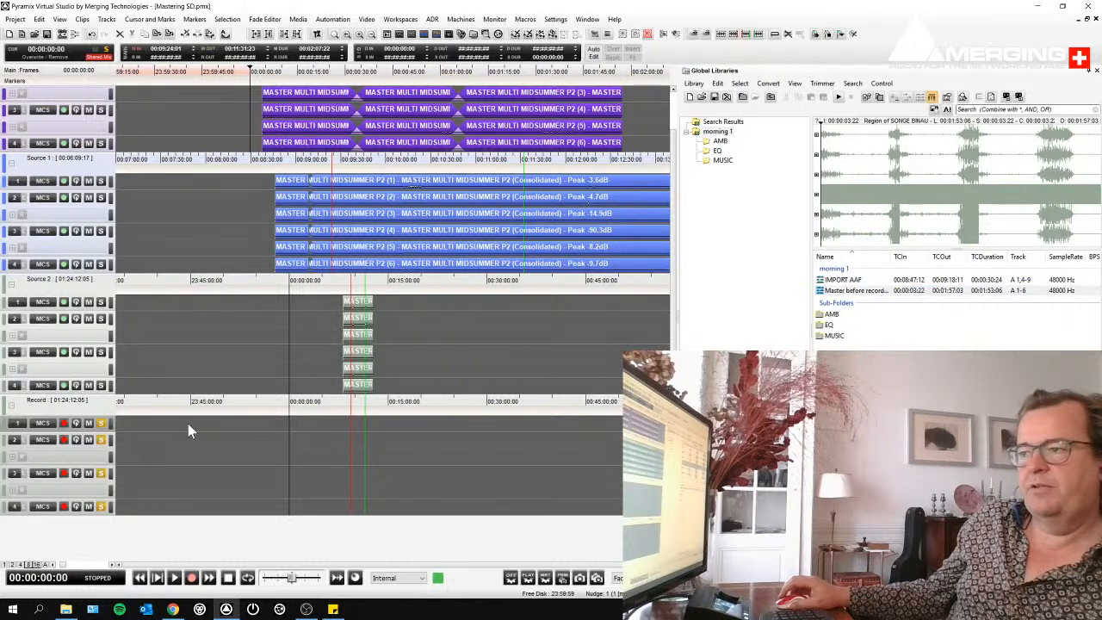
pyautogui.rightClick(823, 292)
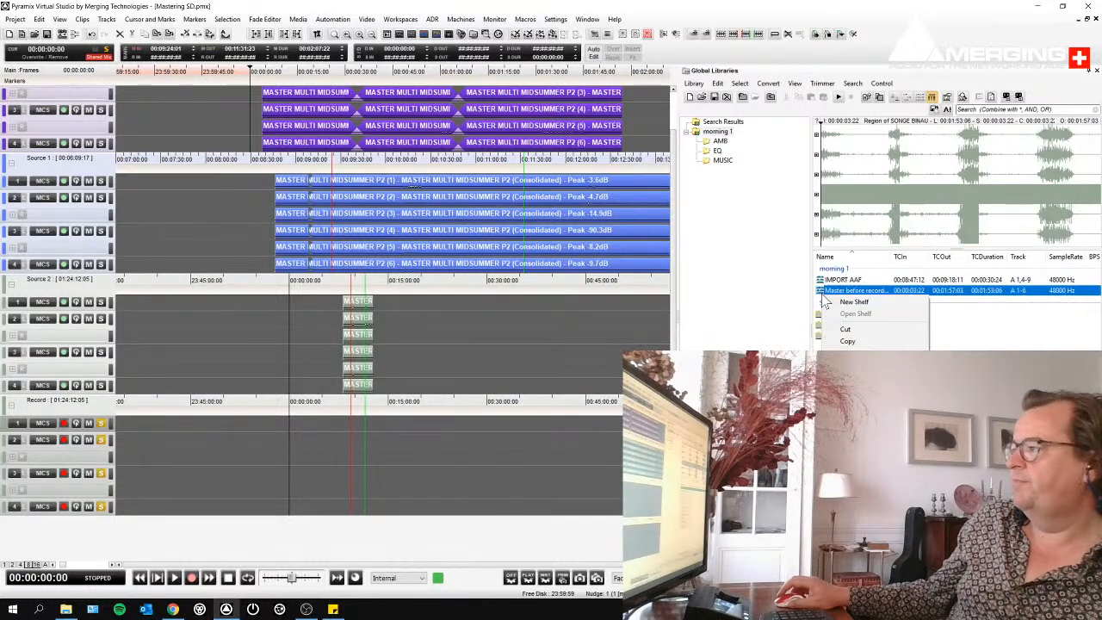
pyautogui.click(861, 422)
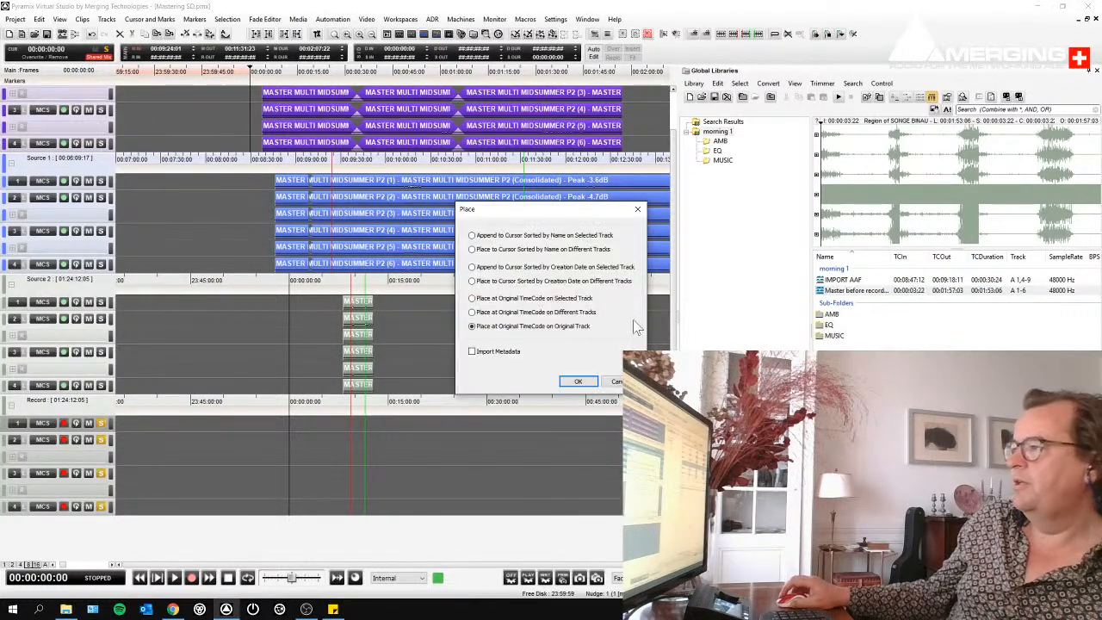
pyautogui.click(515, 300)
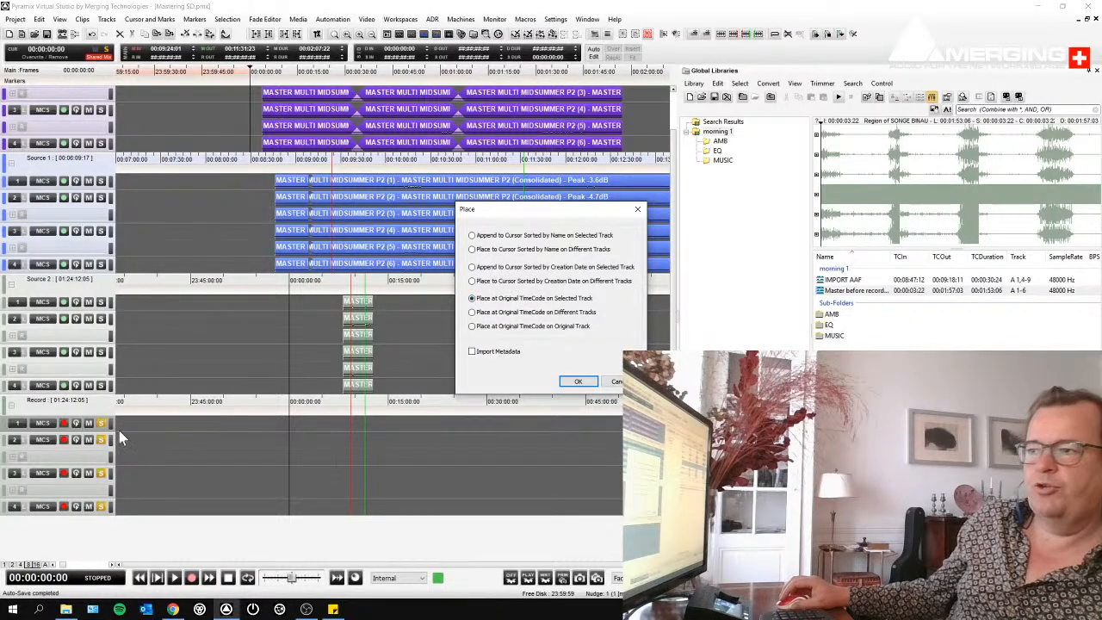
pyautogui.click(590, 384)
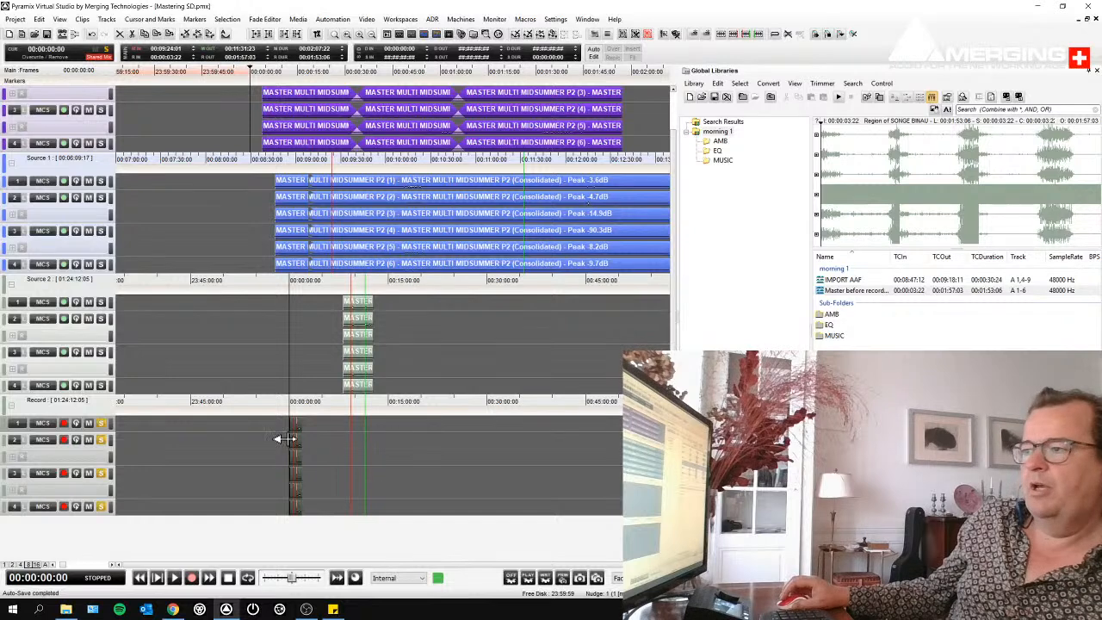
pyautogui.moveTo(280, 430); pyautogui.dragTo(549, 449)
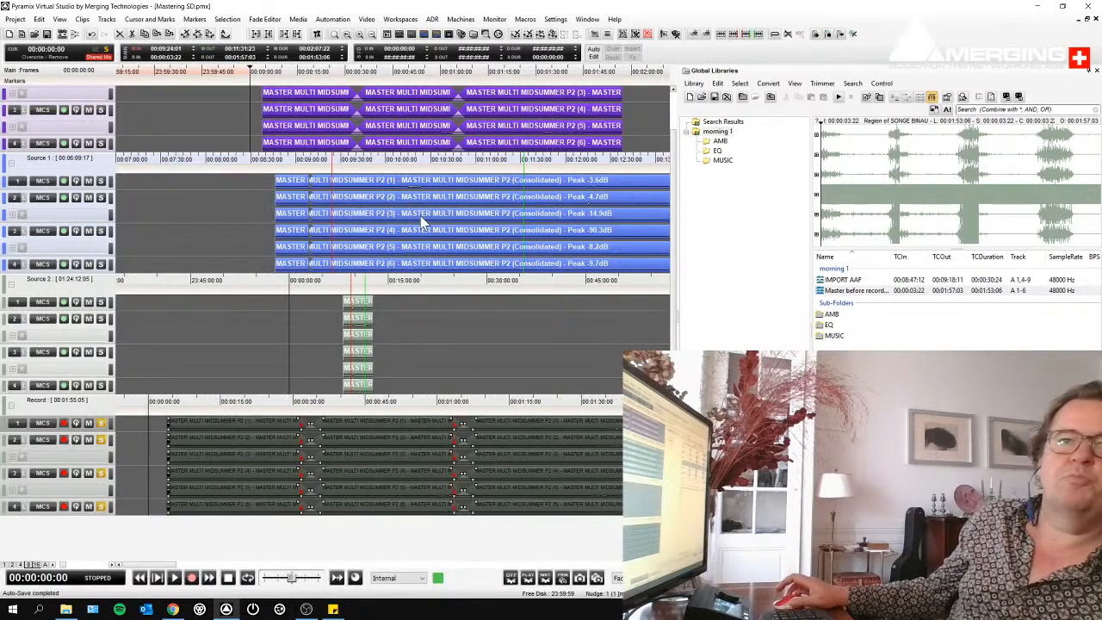
# - Play the Record group's sequence and try to punch in recording at about 38 seconds
pyautogui.click(325, 95)
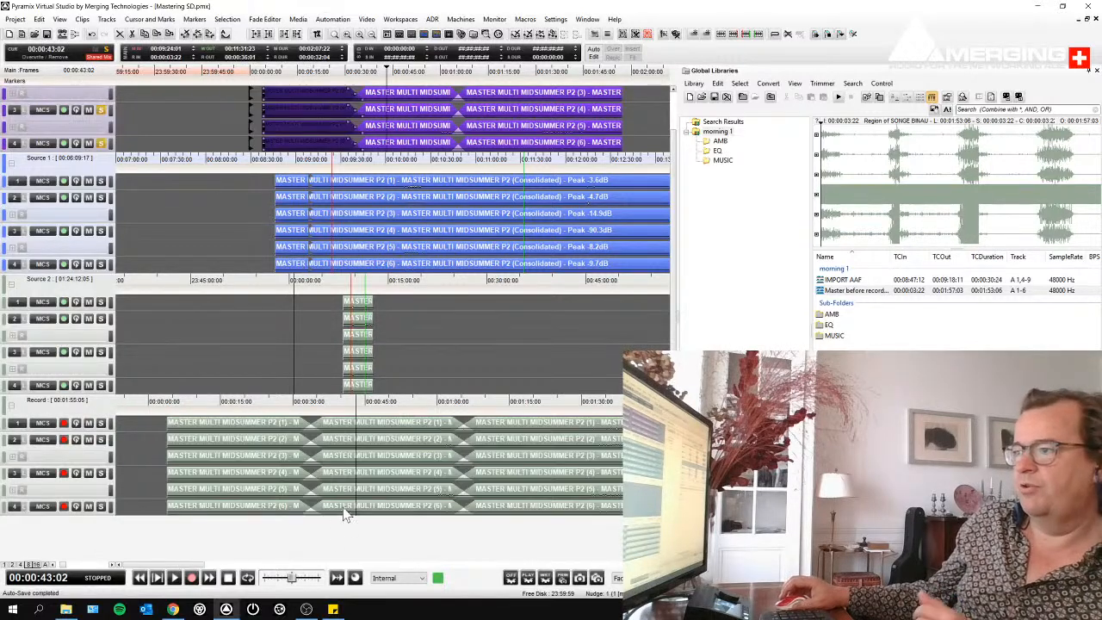
pyautogui.click(267, 438)
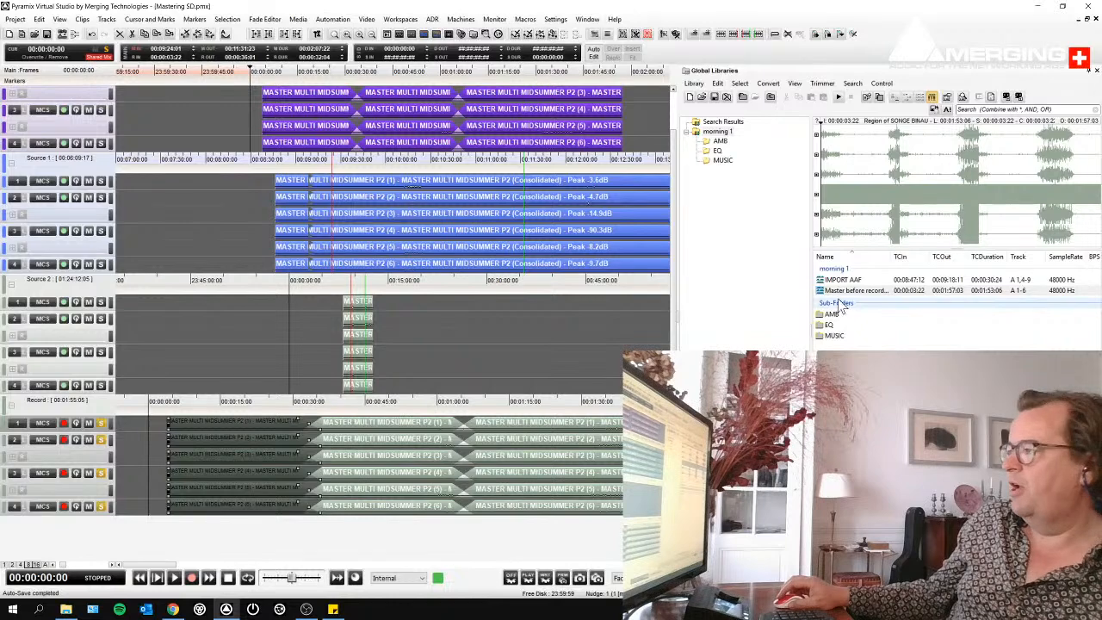
pyautogui.press('space')
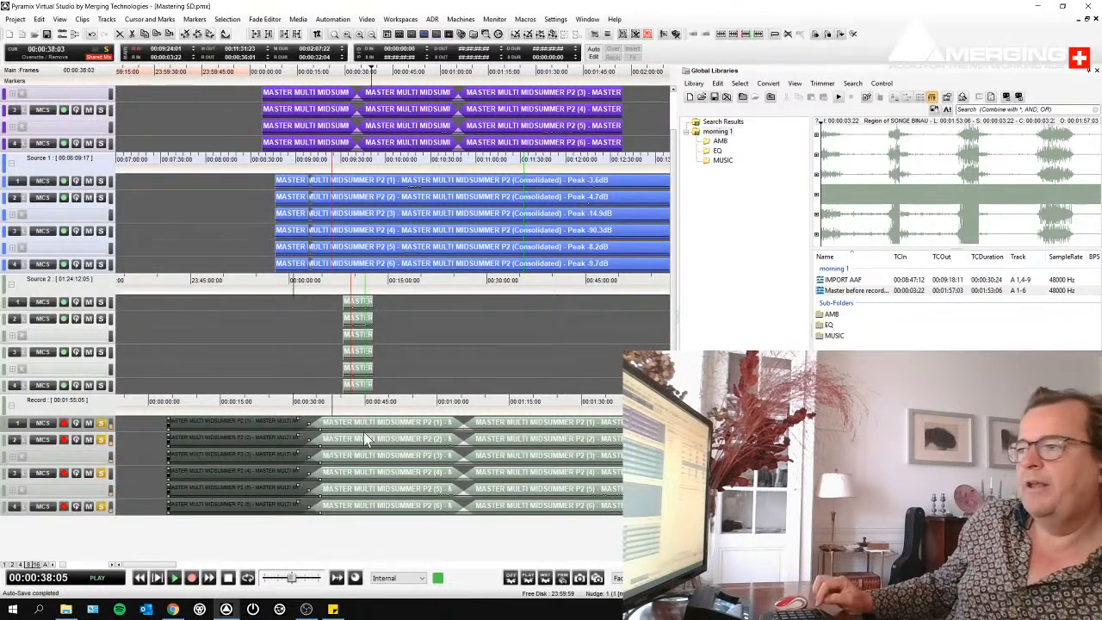
pyautogui.press('KP_Multiply')
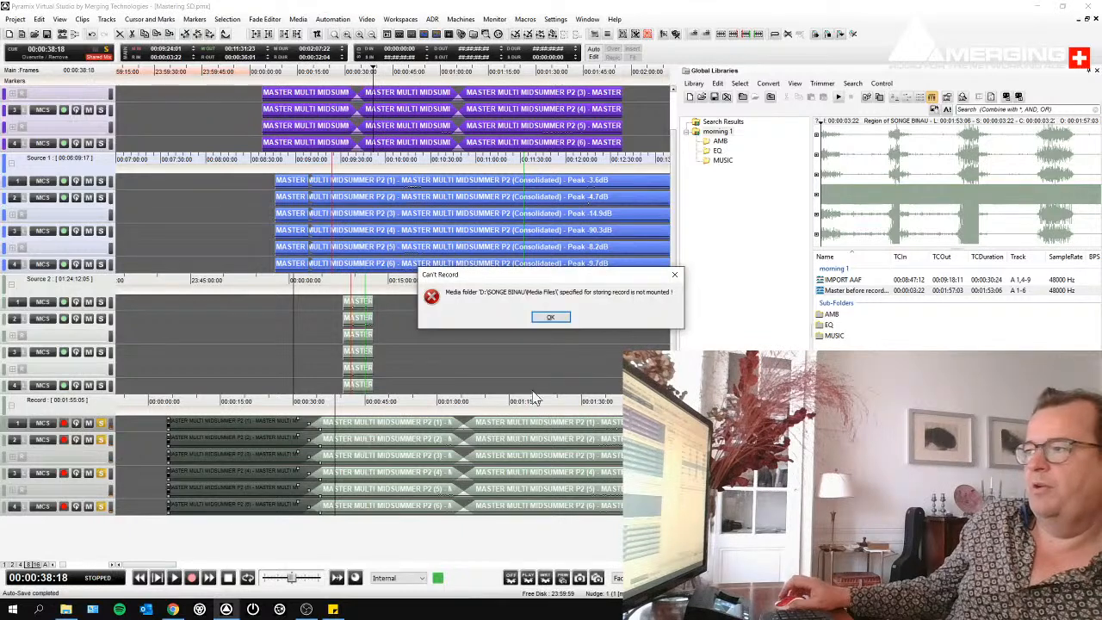
pyautogui.click(551, 317)
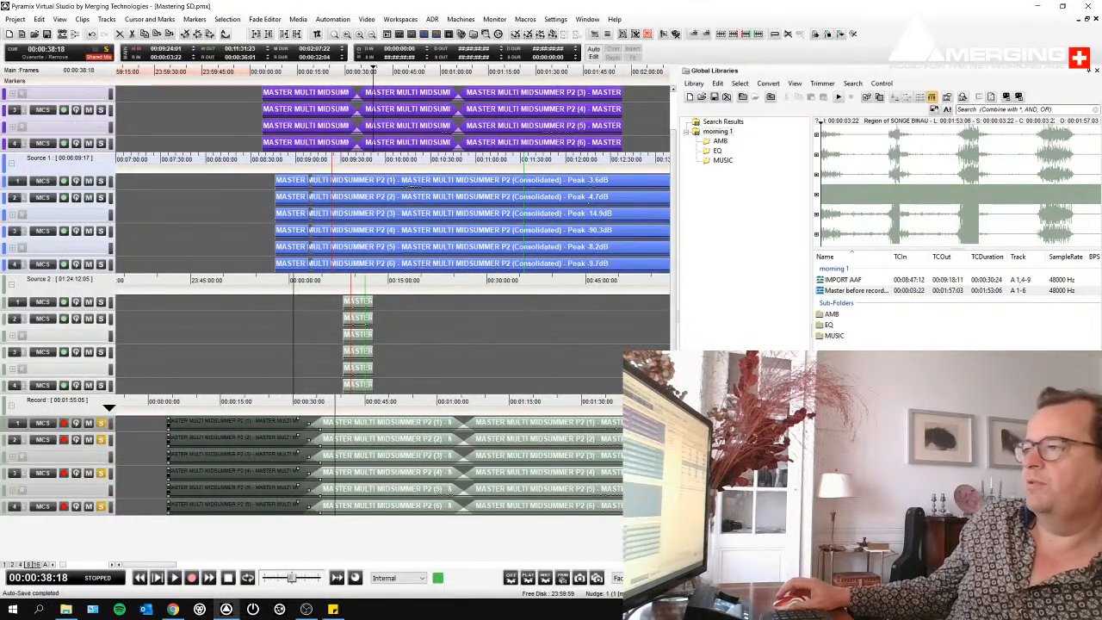
# - Set the recording media folder to D:\New Project\Media Files\ and the take name to record
pyautogui.rightClick(64, 426)
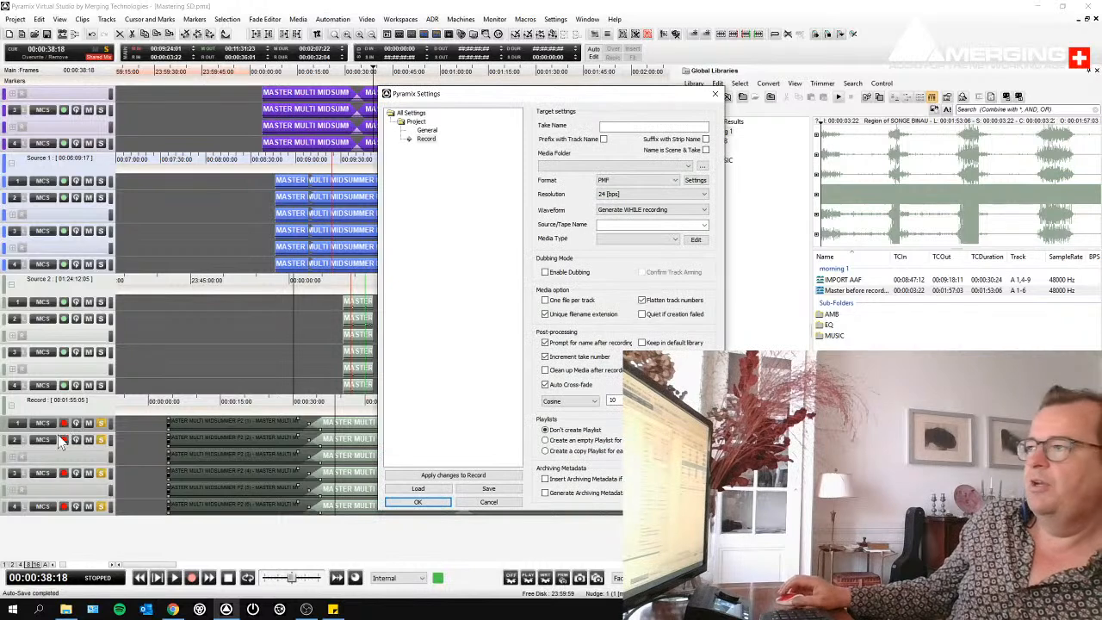
pyautogui.click(581, 167)
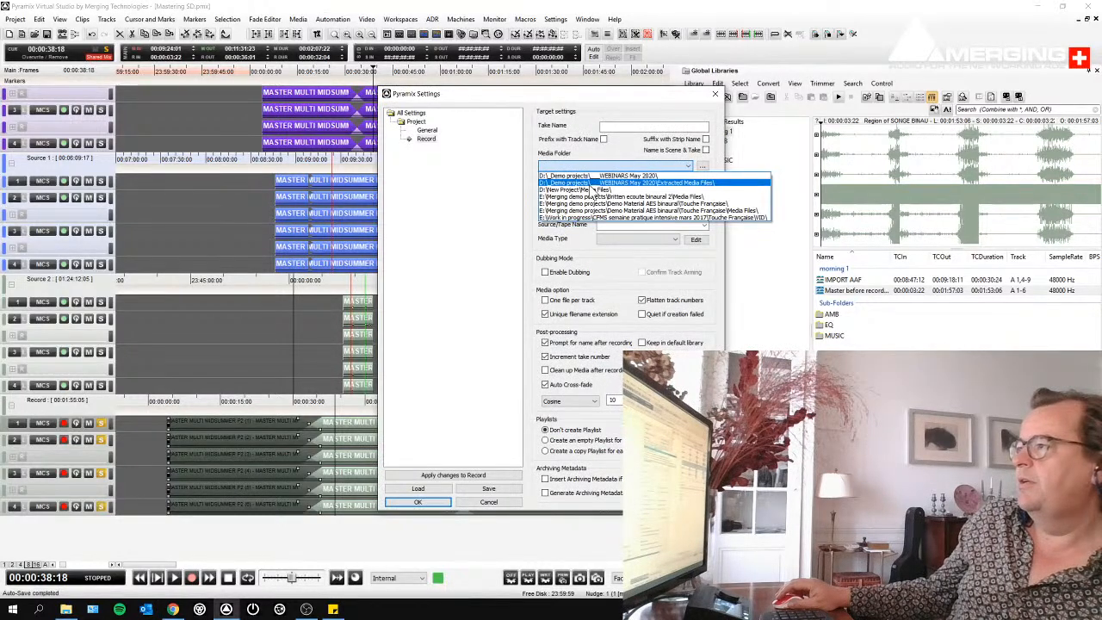
pyautogui.click(595, 190)
pyautogui.click(629, 127)
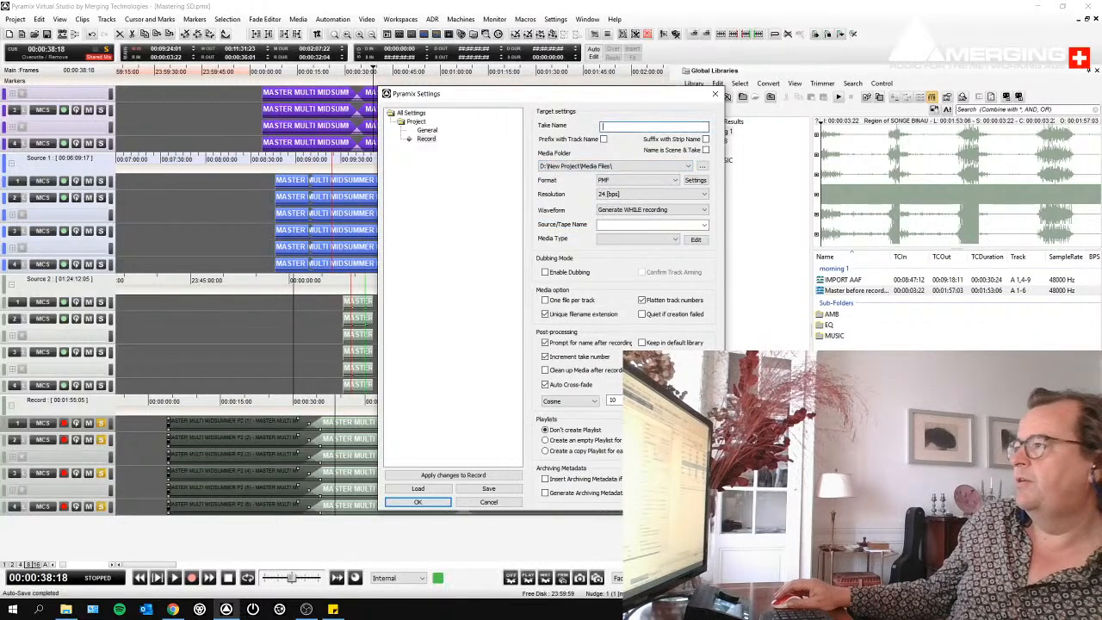
pyautogui.write('record')
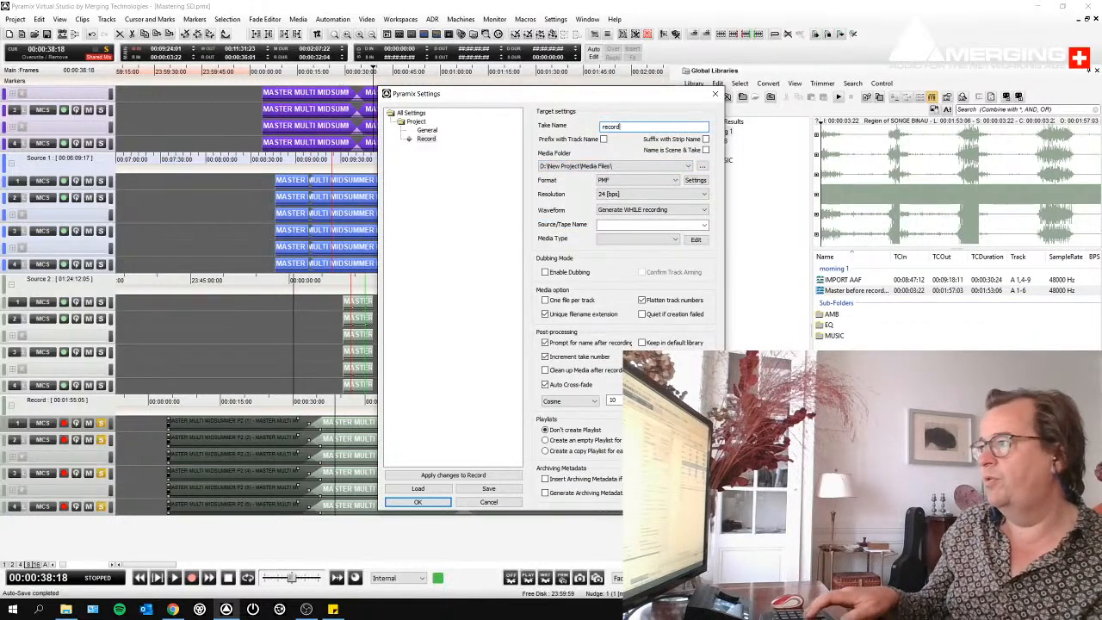
pyautogui.press('Return')
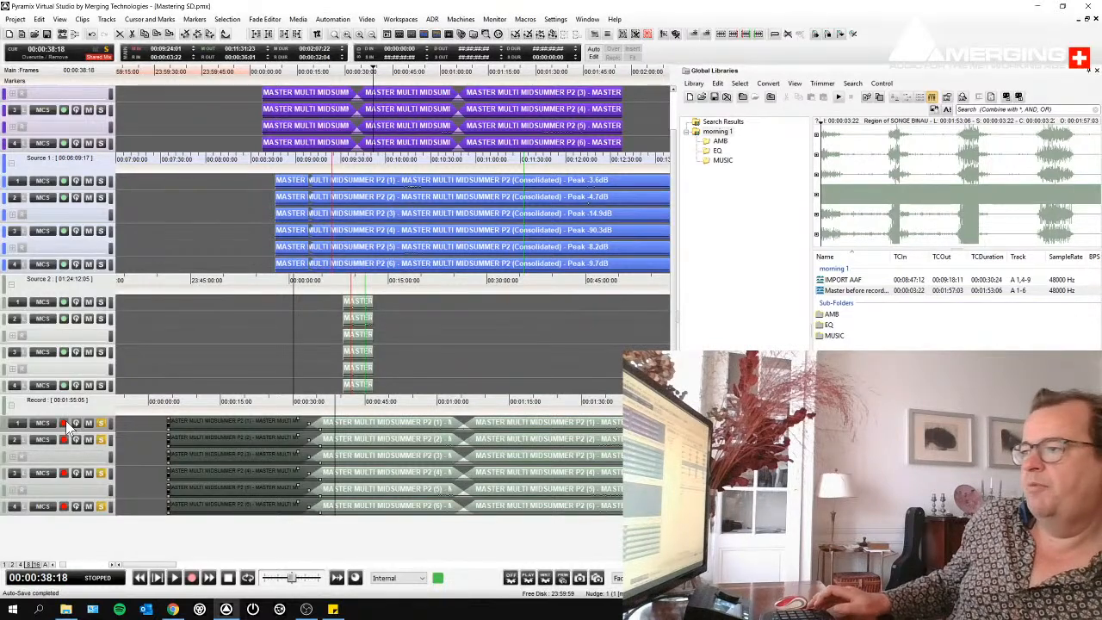
# - Record a first take on the Record tracks up to about 00:00:43:00 and keep it as a good take
pyautogui.press('KP_Multiply')
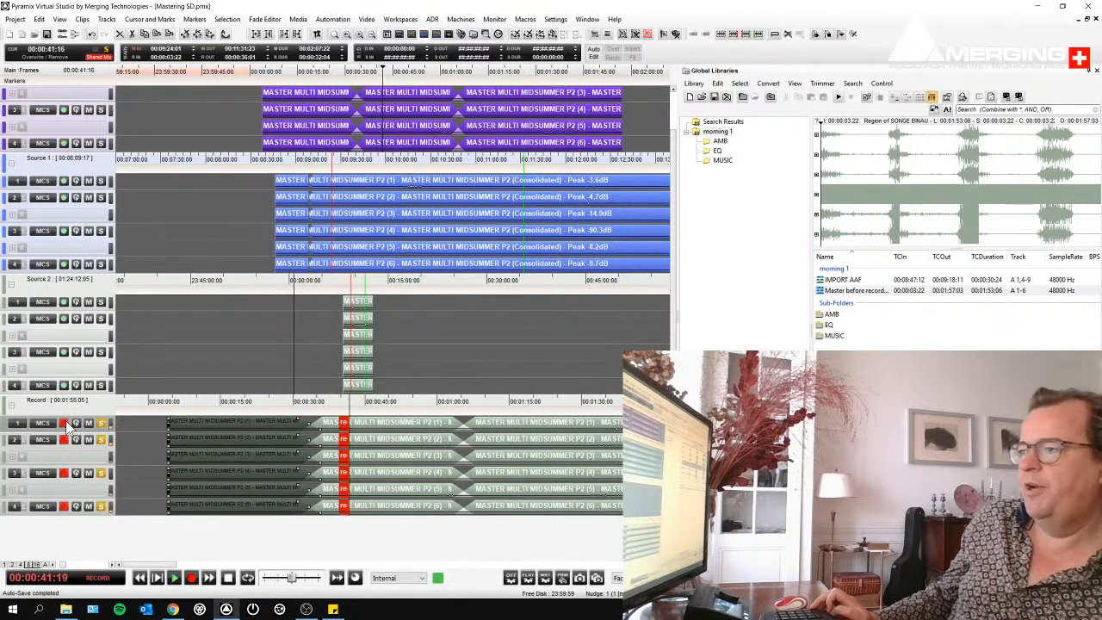
pyautogui.press('space')
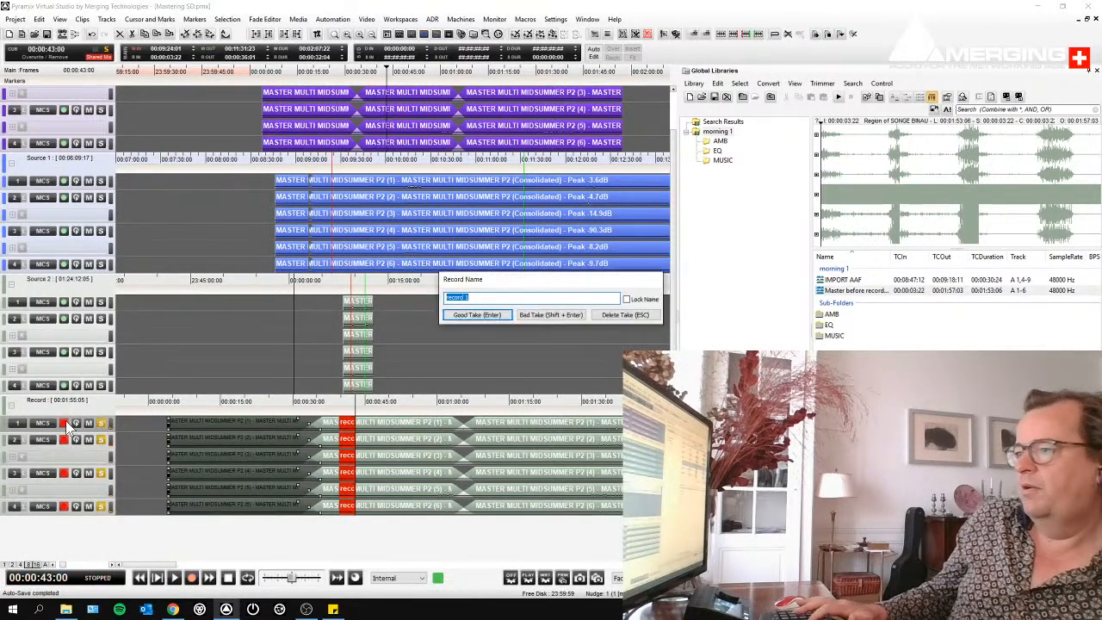
pyautogui.press('Return')
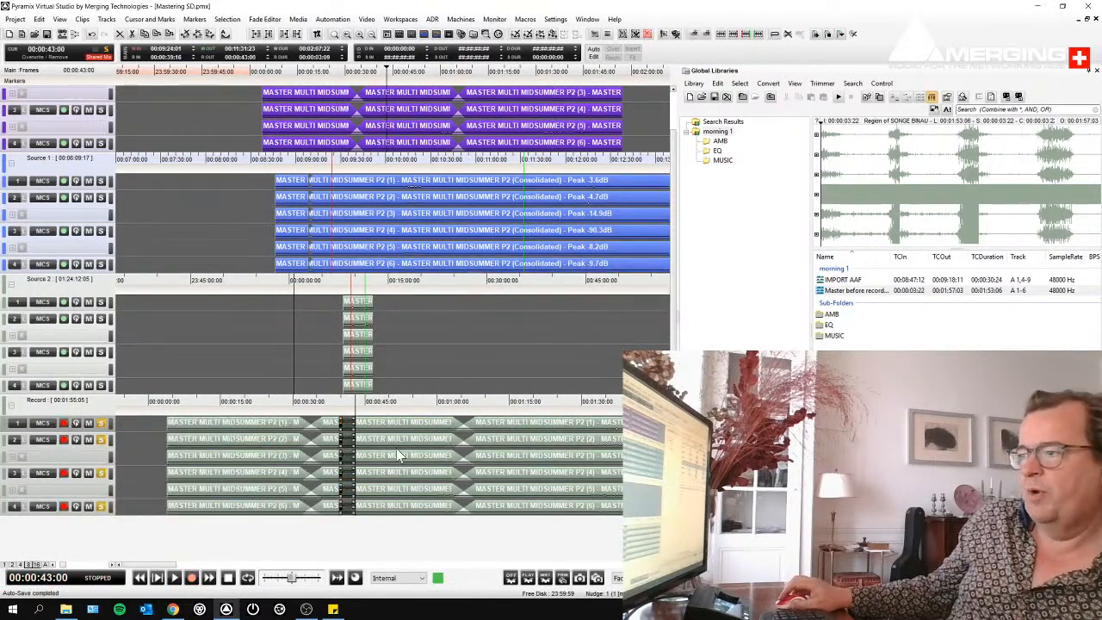
# - Check the record settings for the Record tracks, then record a second take over part of the first and keep it
pyautogui.rightClick(63, 423)
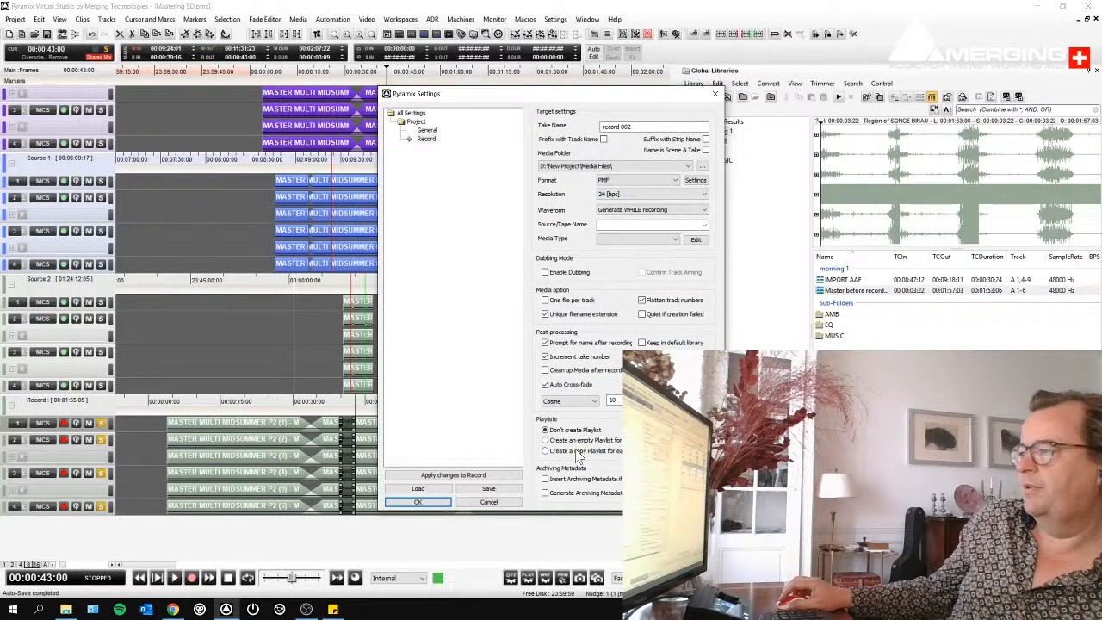
pyautogui.click(419, 502)
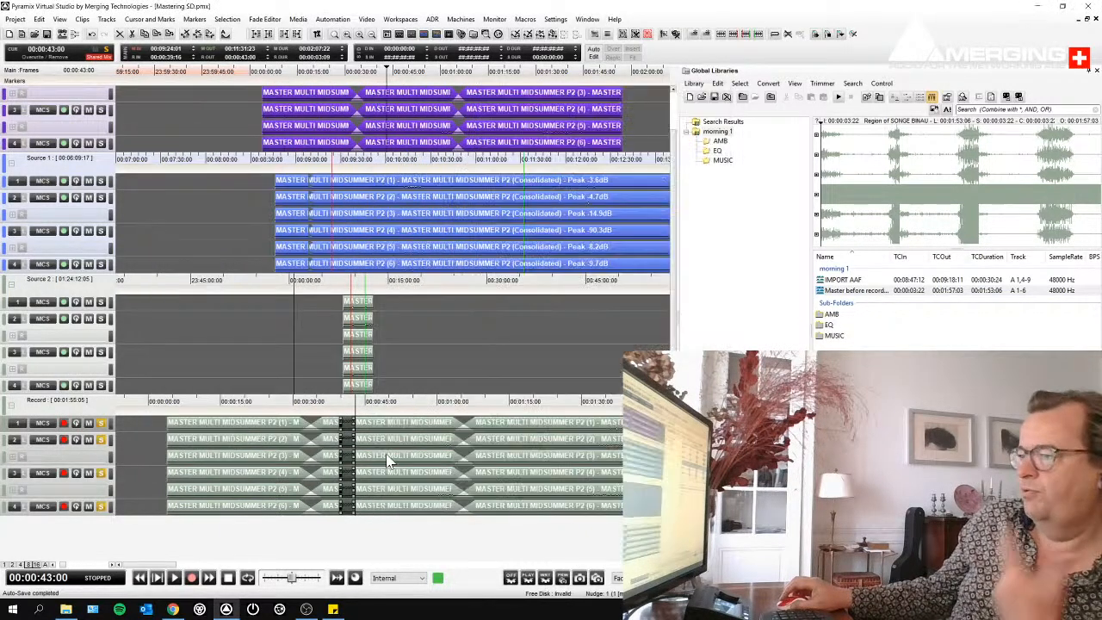
pyautogui.click(338, 403)
pyautogui.press('KP_Multiply')
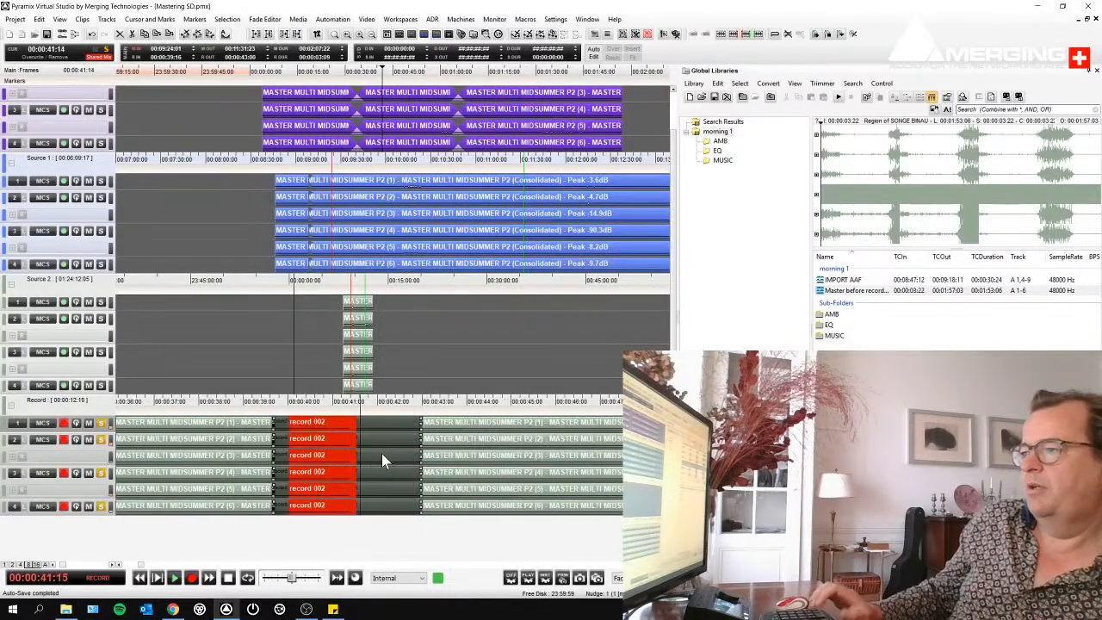
pyautogui.press('space')
pyautogui.press('Return')
# - Record a third take on the Record tracks from just before 00:00:40:00 to about 00:00:42:24 and keep it
pyautogui.click(268, 402)
pyautogui.press('KP_Multiply')
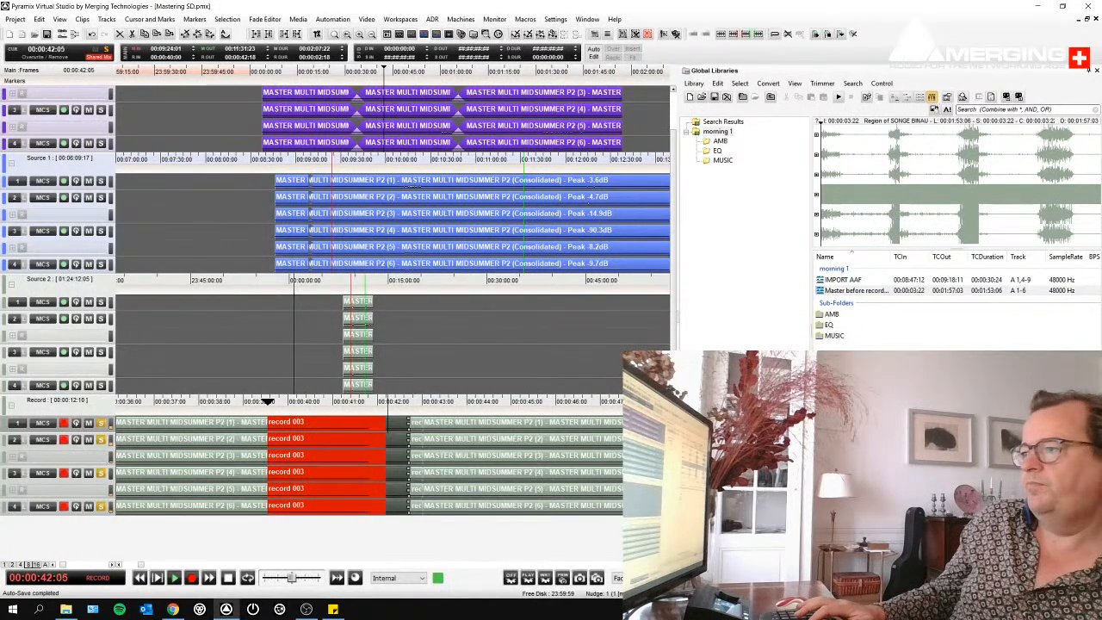
pyautogui.press('space')
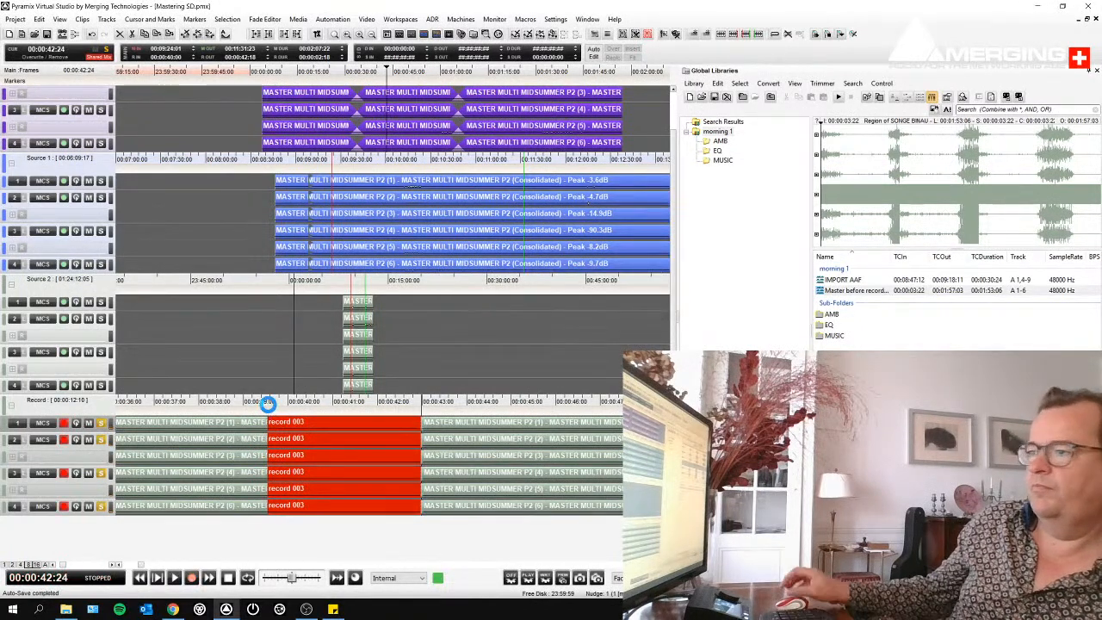
# - Record a fourth take on the Record tracks from about 00:00:39:06 to 00:00:43:08 and keep it
pyautogui.click(254, 402)
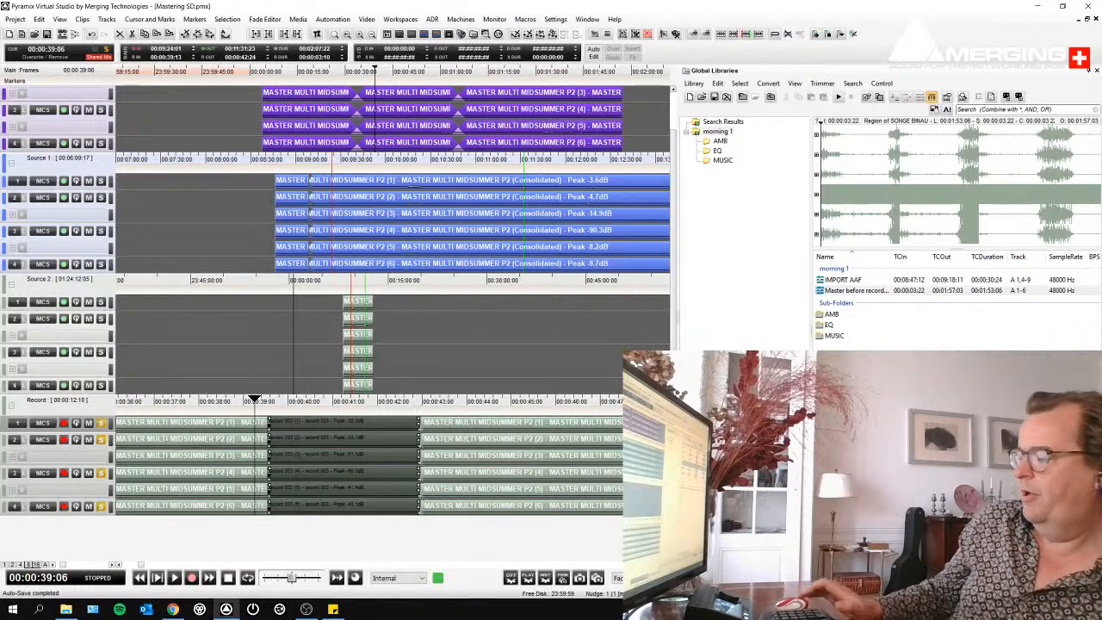
pyautogui.press('KP_Multiply')
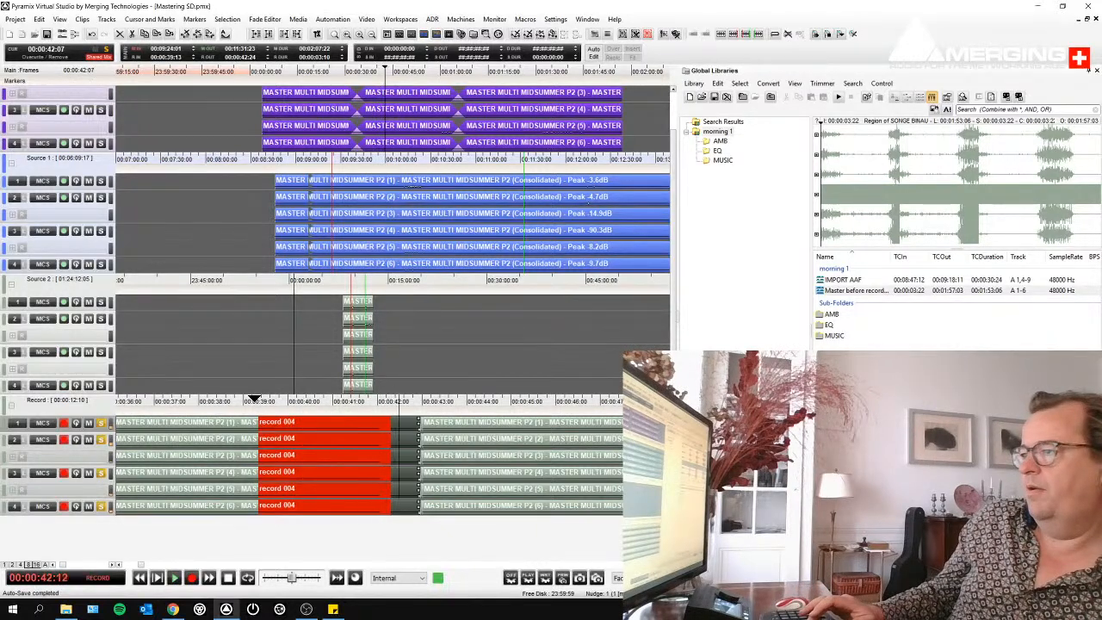
pyautogui.press('space')
pyautogui.press('Return')
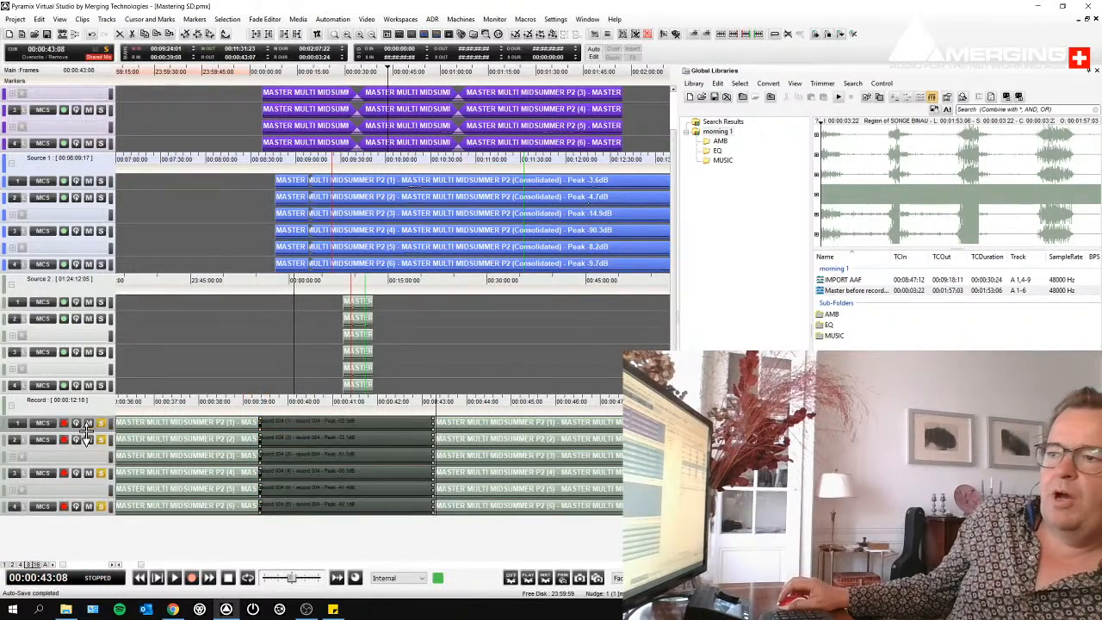
# - Increase the height of the Record tracks and recall the record 003 playlist
pyautogui.moveTo(73, 432); pyautogui.dragTo(87, 463)
pyautogui.click(51, 436)
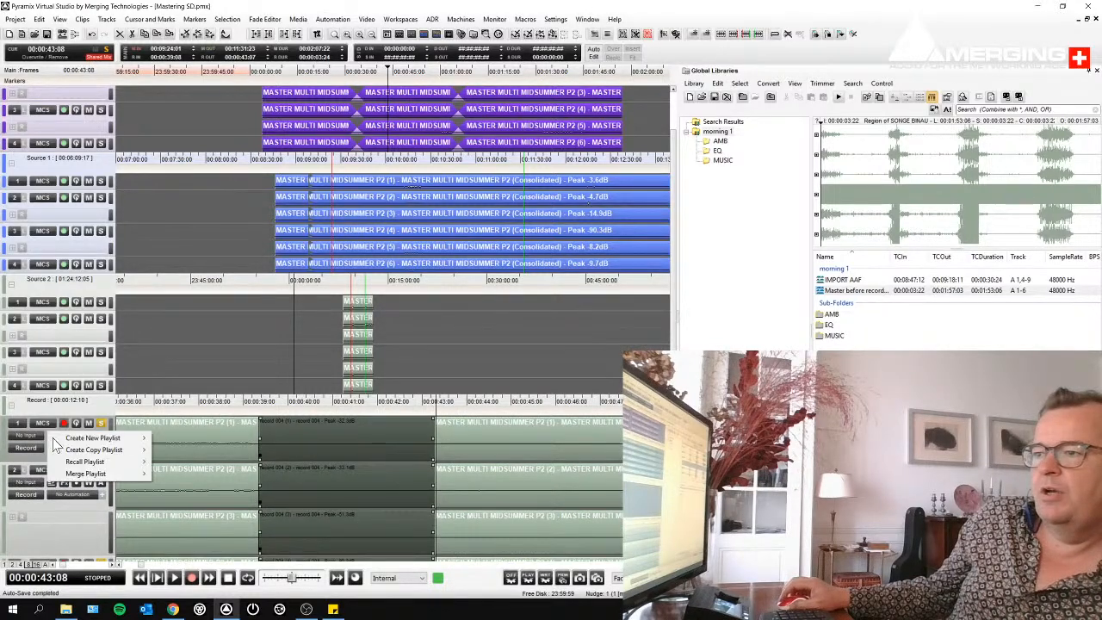
pyautogui.moveTo(97, 465)
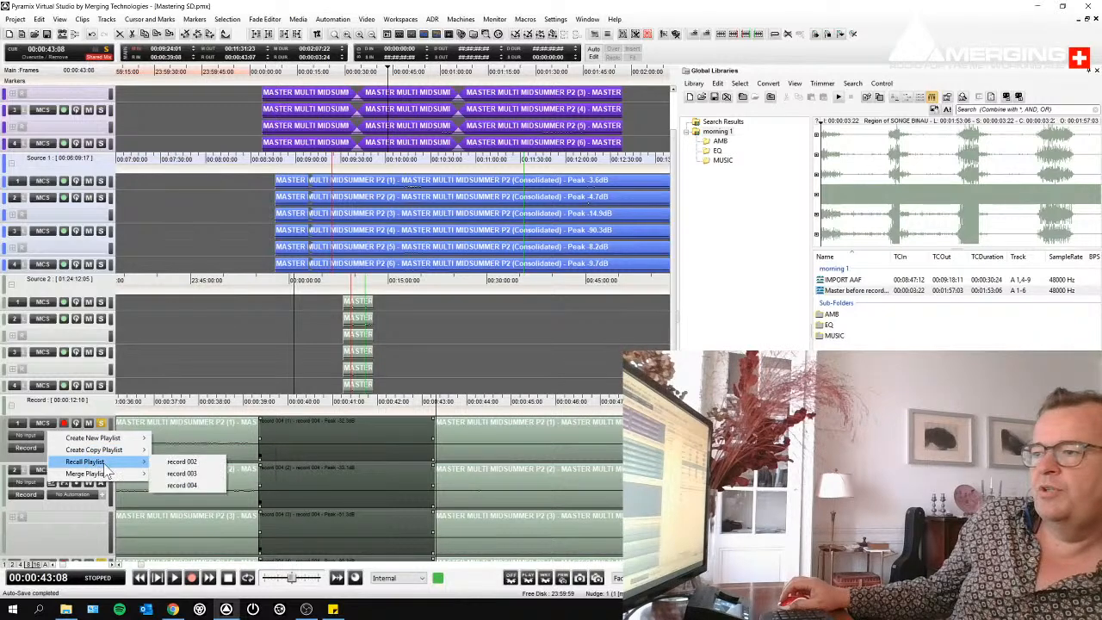
pyautogui.click(189, 462)
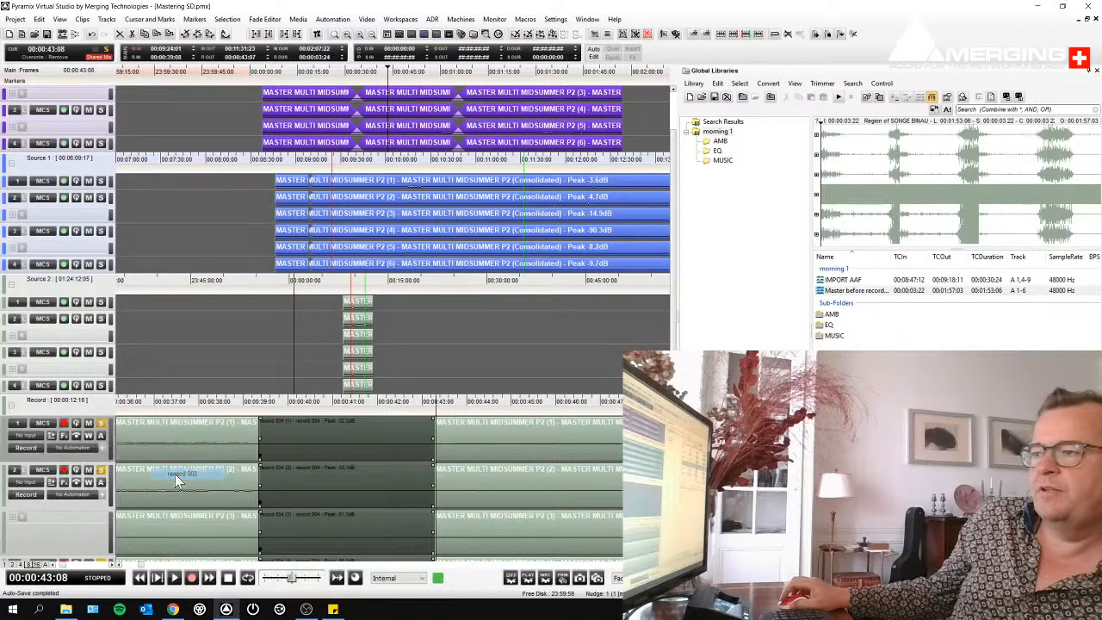
# - Recall the record 002 playlist and copy a short range of that take around 00:00:40:00
pyautogui.click(53, 437)
pyautogui.moveTo(106, 464)
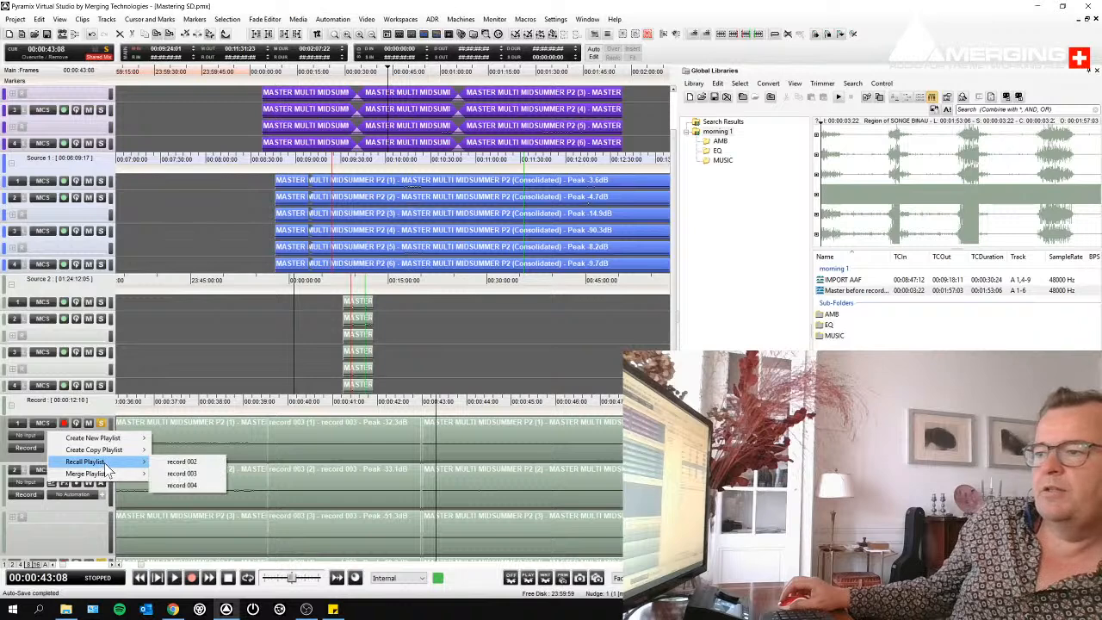
pyautogui.click(182, 462)
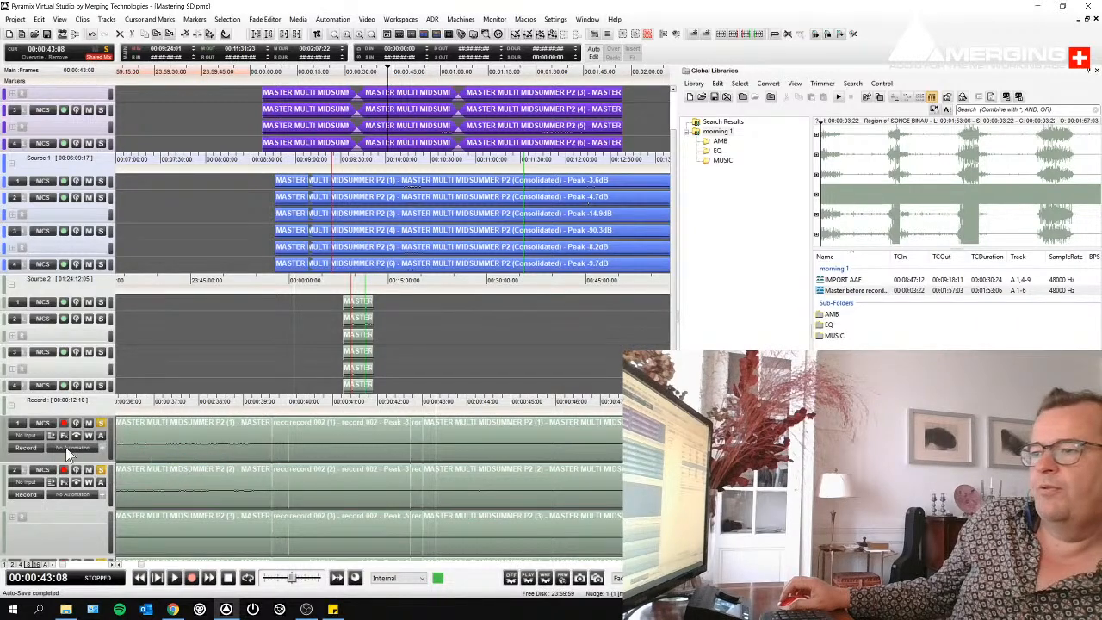
pyautogui.moveTo(287, 438); pyautogui.dragTo(305, 437)
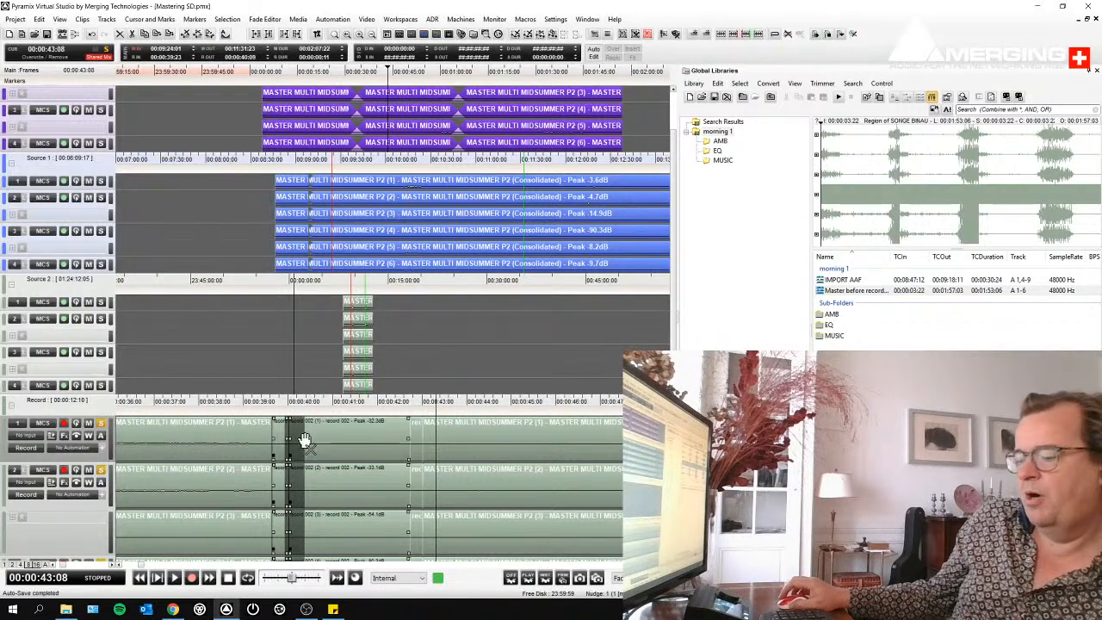
# - Recall the record 004 playlist, paste the copied range at its original timecode, and check the clips on both sides
pyautogui.click(55, 443)
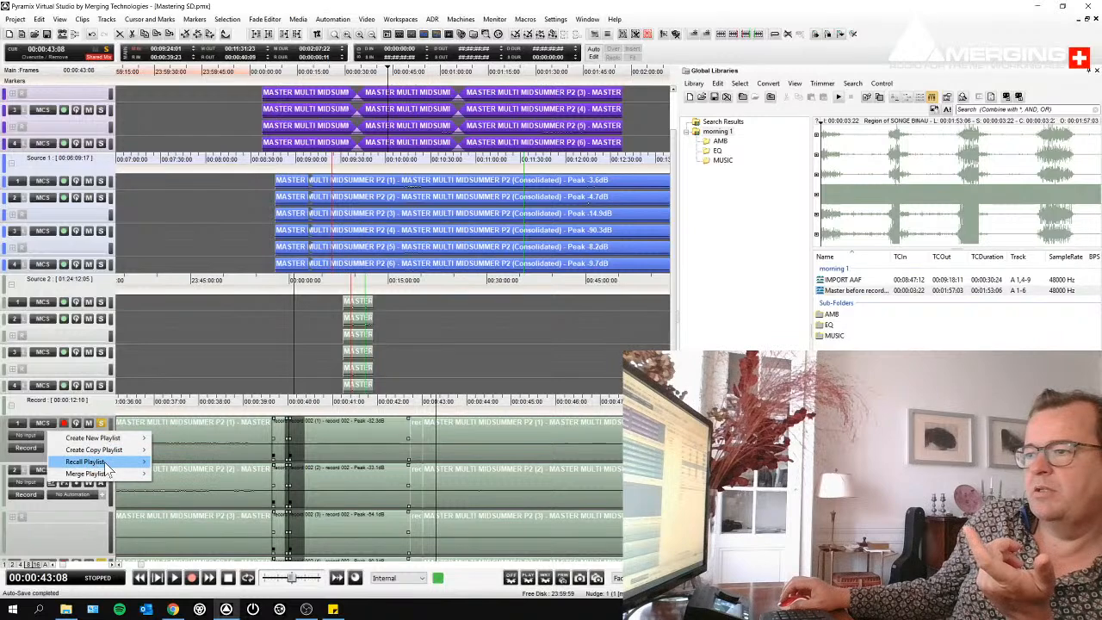
pyautogui.moveTo(106, 463)
pyautogui.click(171, 488)
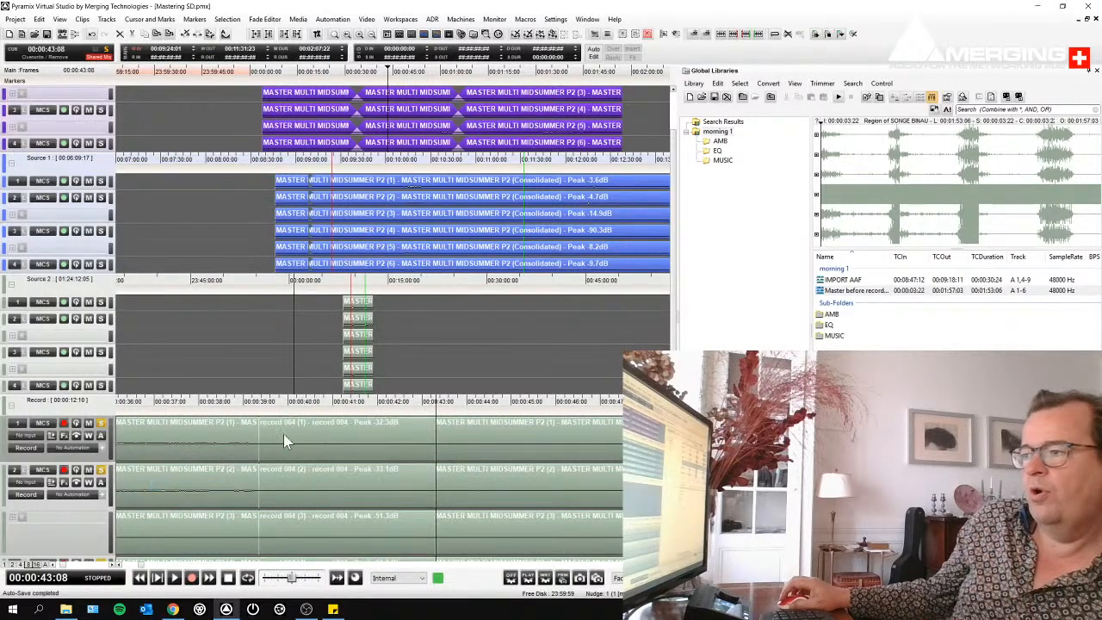
pyautogui.rightClick(288, 433)
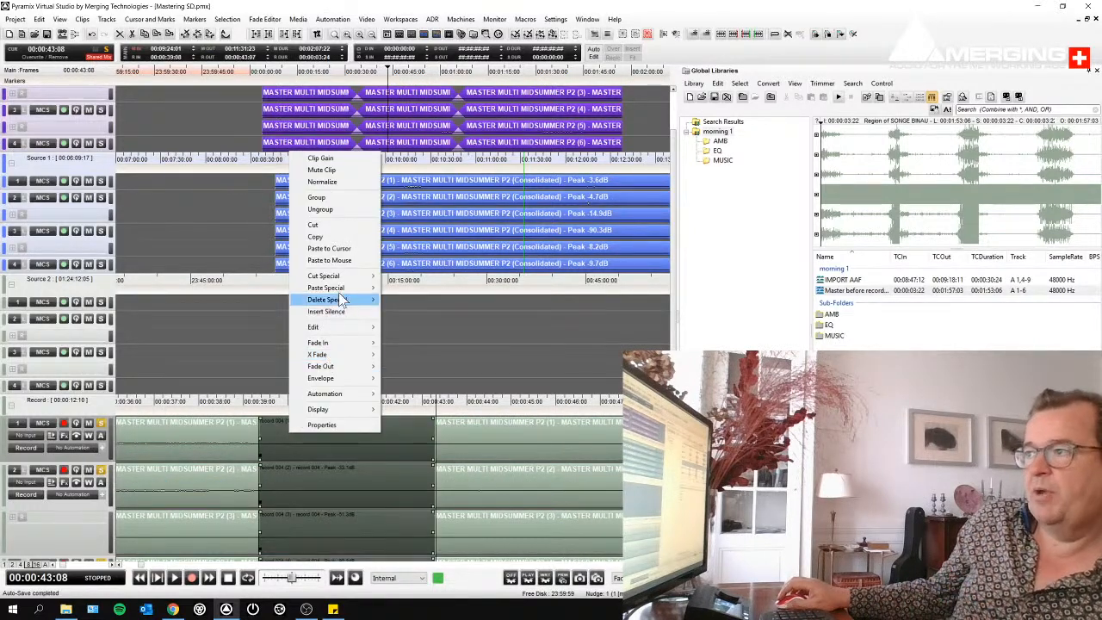
pyautogui.moveTo(346, 286)
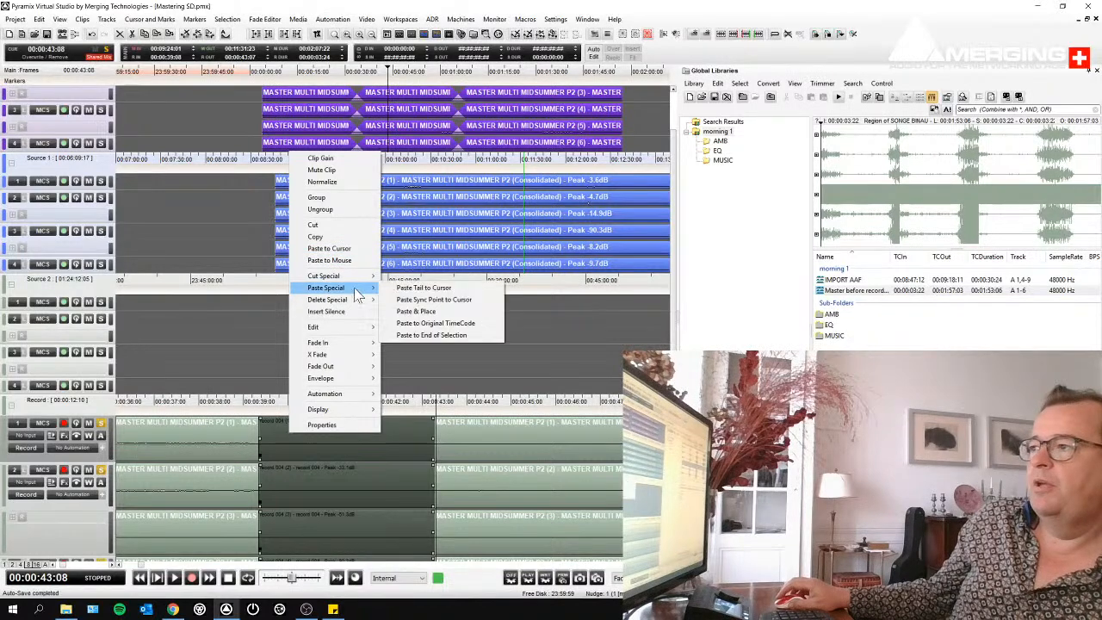
pyautogui.click(415, 325)
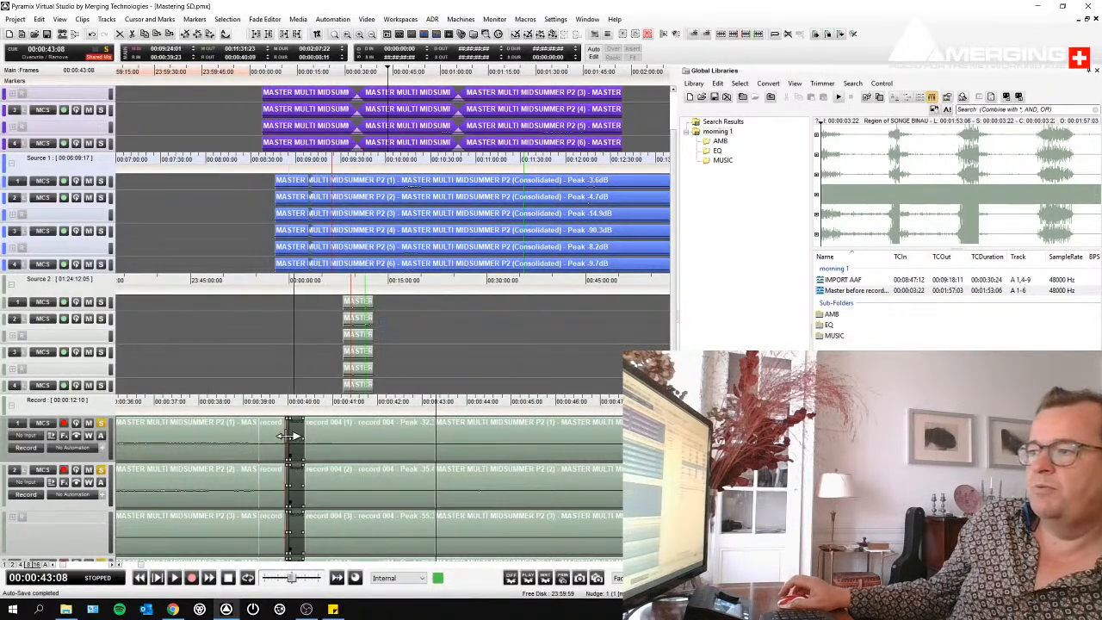
pyautogui.click(338, 430)
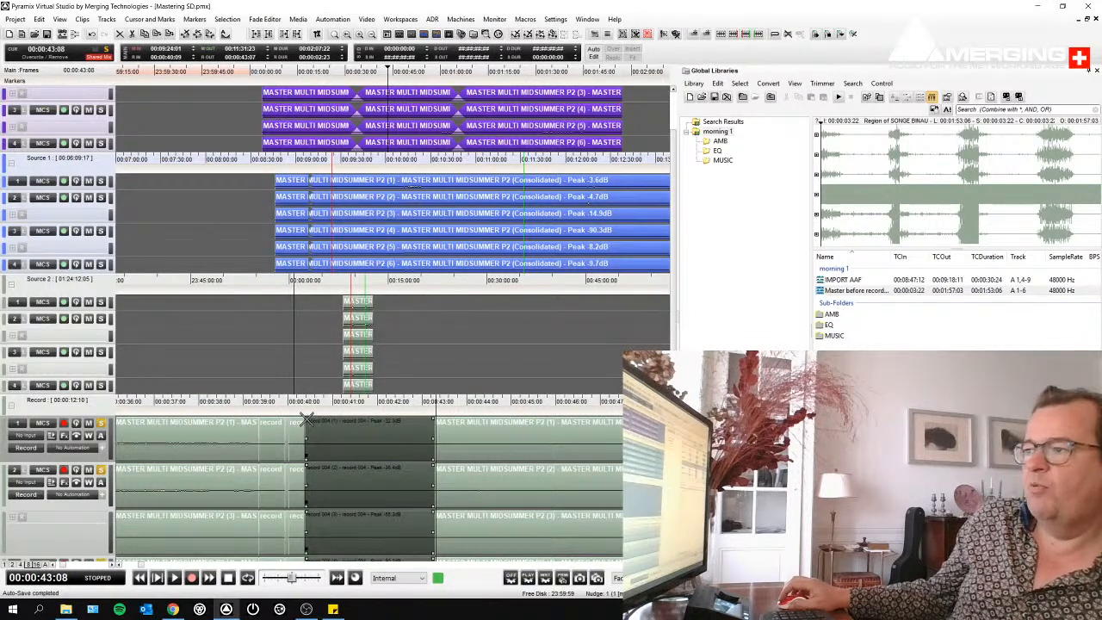
pyautogui.click(263, 422)
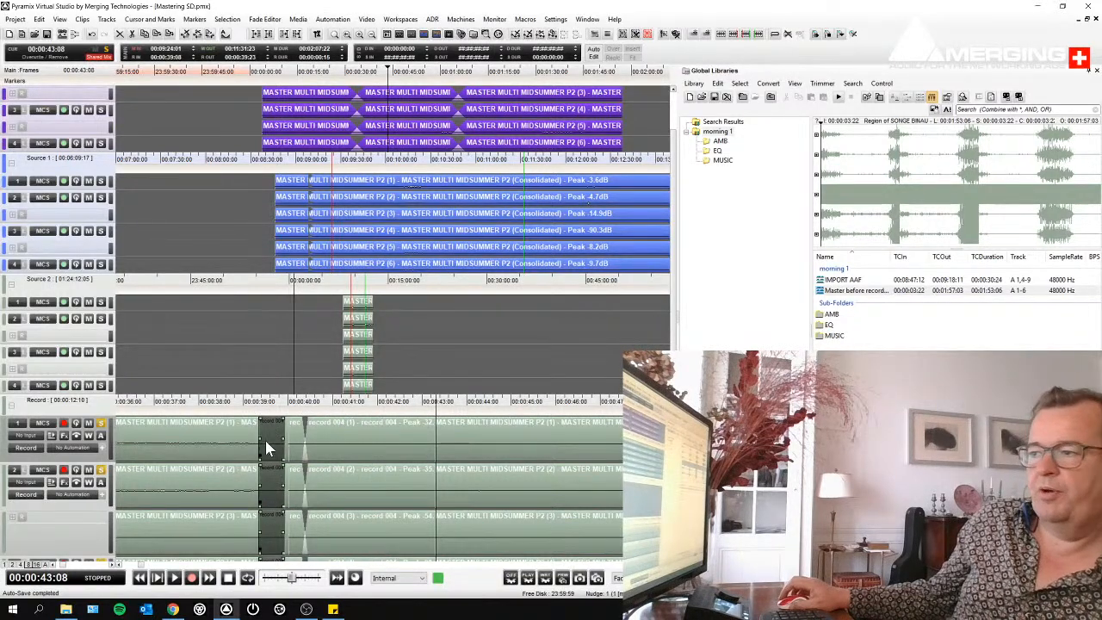
# - Copy the combined takes on the Record tracks from 00:00:37:19 to 00:00:47:07 and make the purple destination group active
pyautogui.scroll(-2, 327, 455)
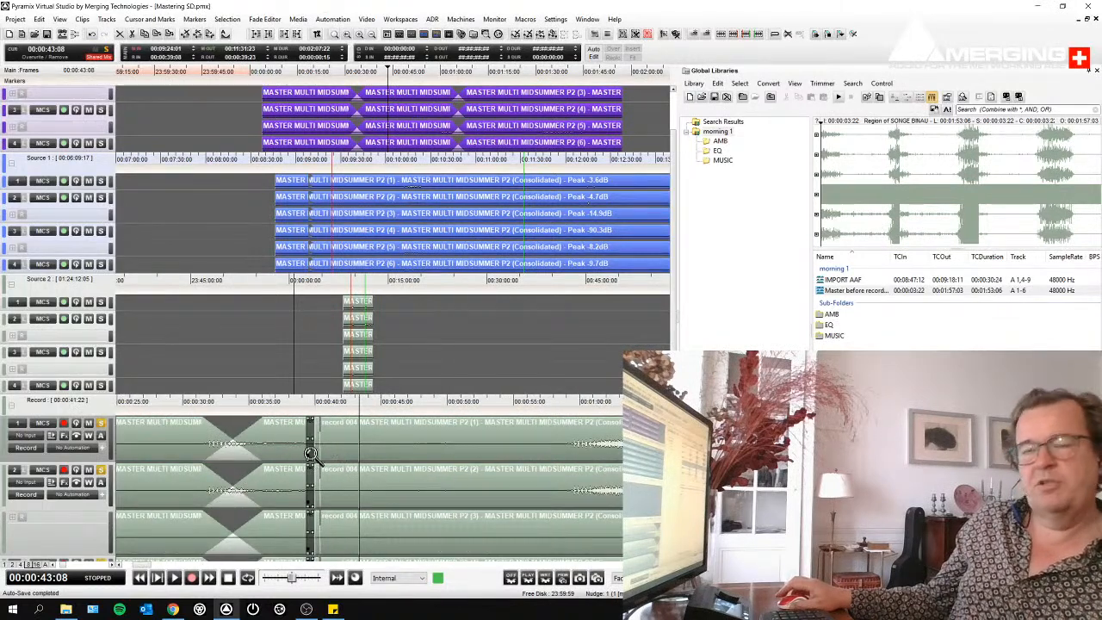
pyautogui.scroll(-2, 310, 453)
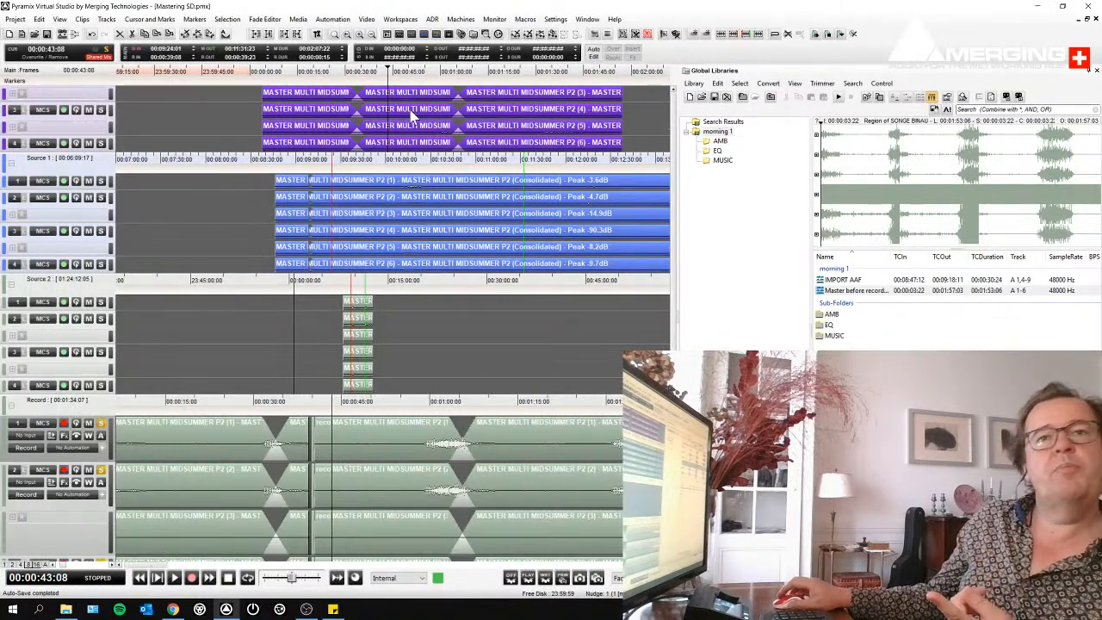
pyautogui.scroll(2, 411, 117)
pyautogui.scroll(-1, 340, 495)
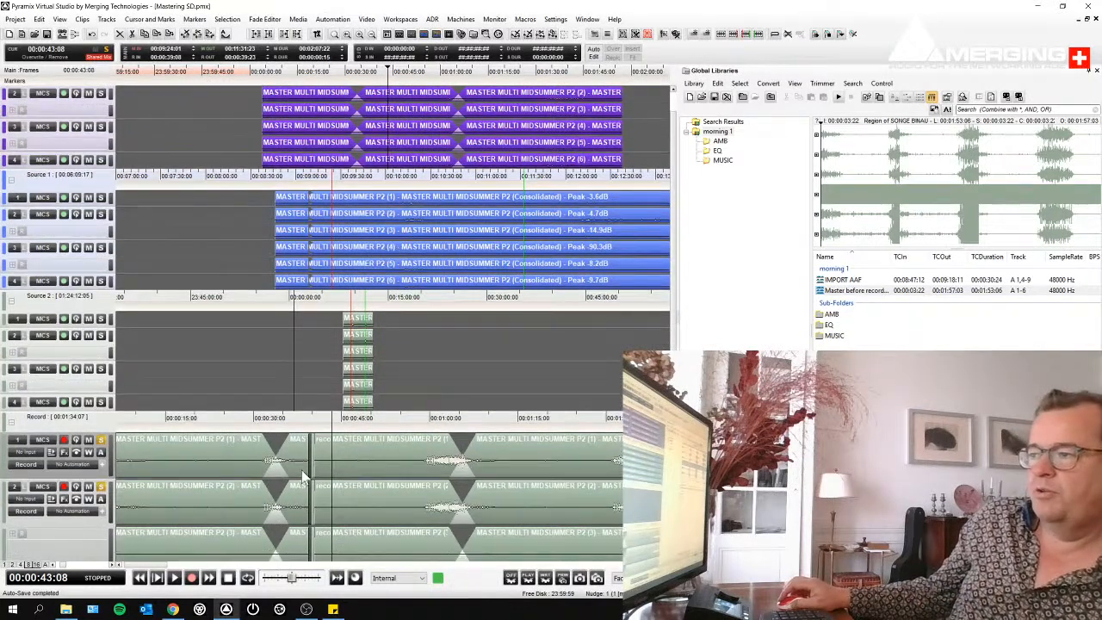
pyautogui.moveTo(311, 470); pyautogui.dragTo(357, 485)
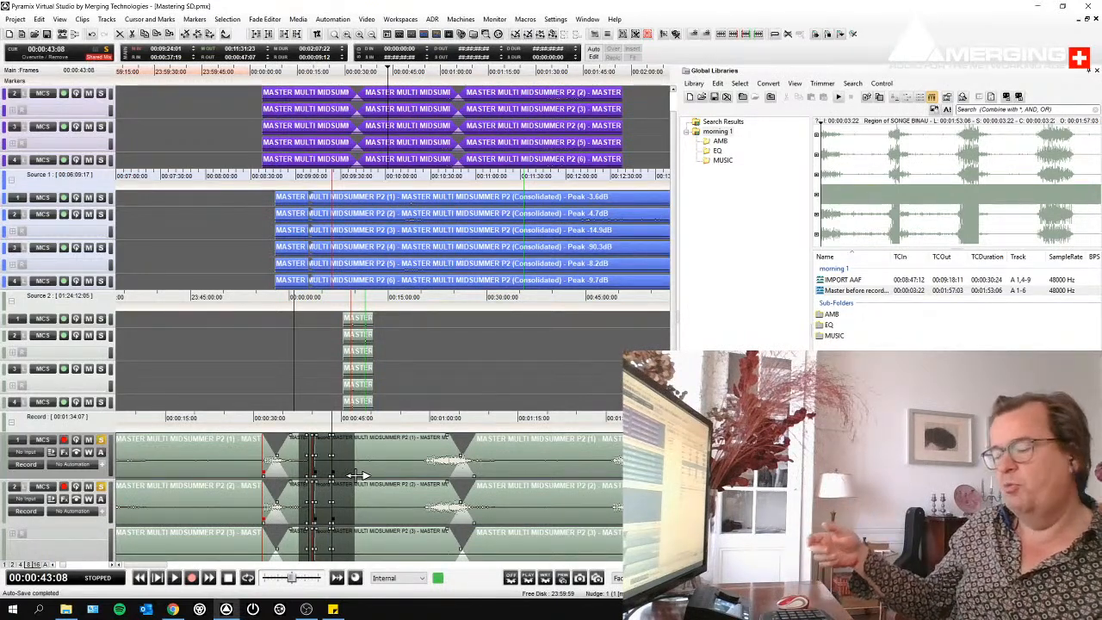
pyautogui.click(211, 77)
pyautogui.click(235, 100)
pyautogui.scroll(1, 235, 113)
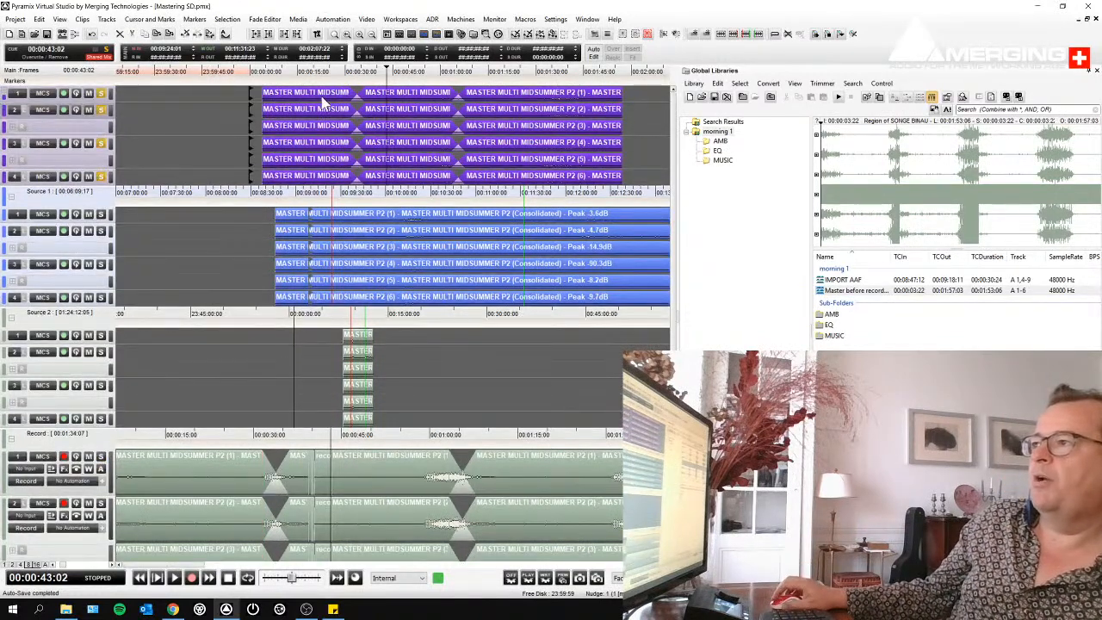
# - Try to paste the copied range into the purple destination group at its original timecode, and undo the paste
pyautogui.rightClick(381, 97)
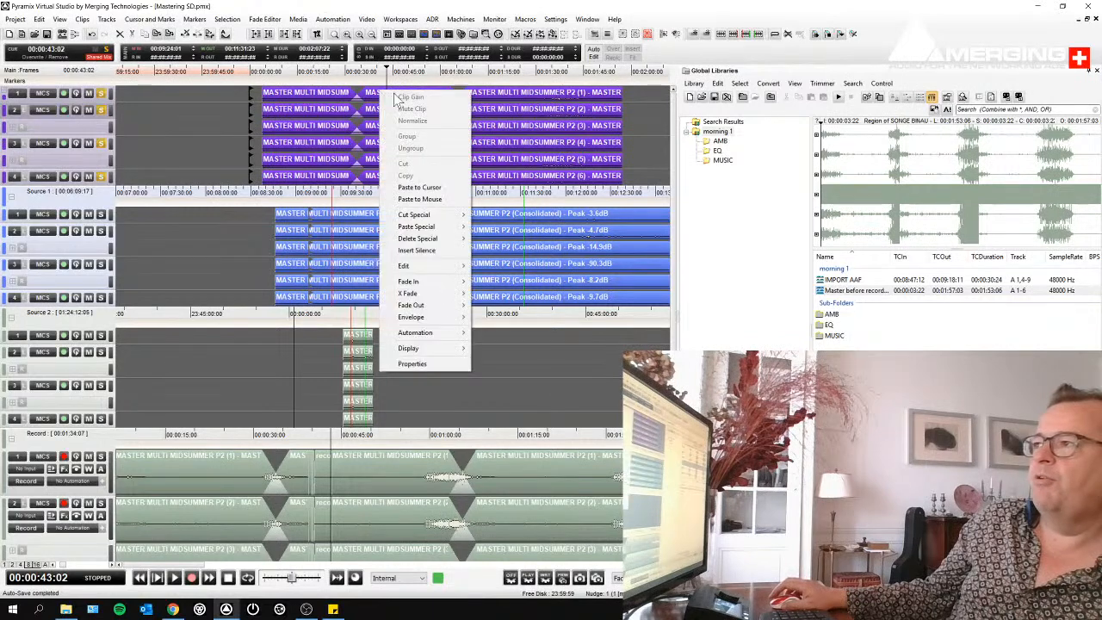
pyautogui.moveTo(439, 228)
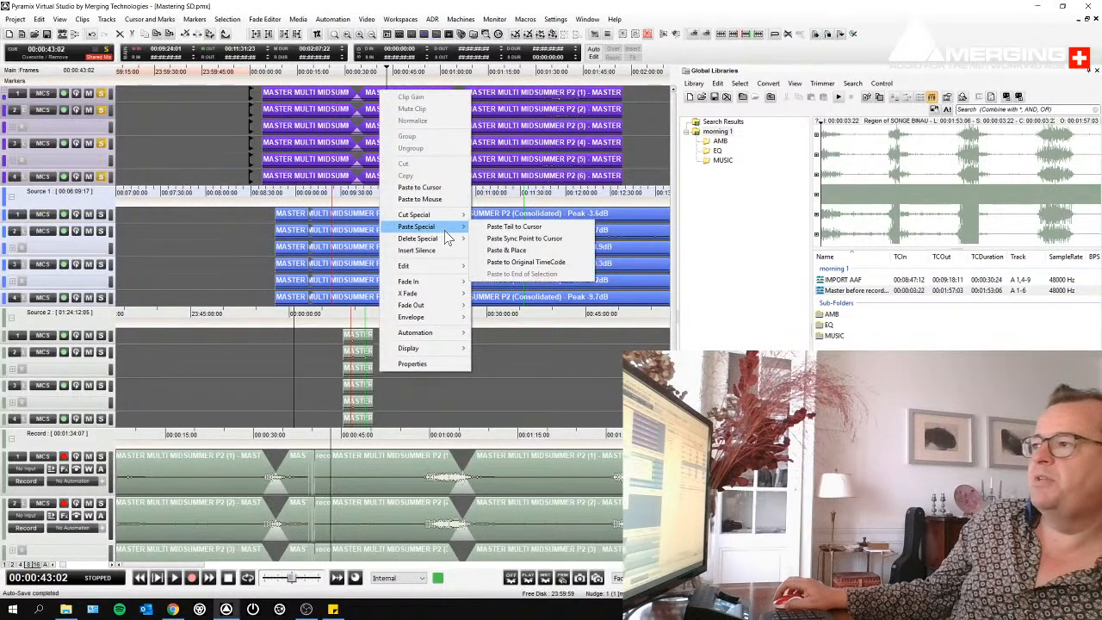
pyautogui.click(505, 263)
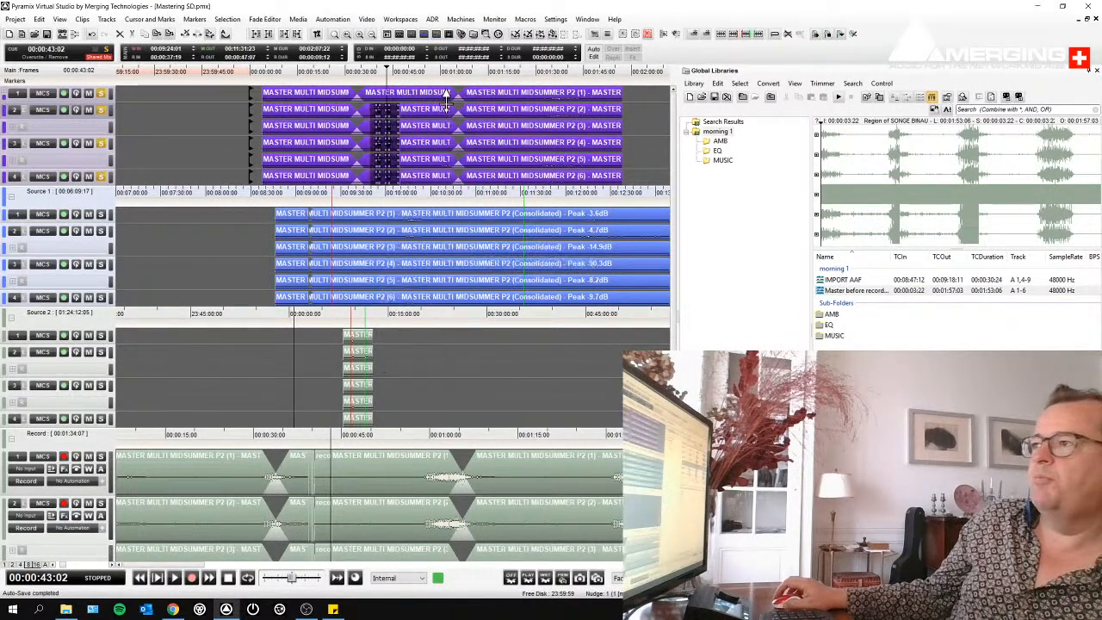
pyautogui.hotkey('ctrl', 'z')
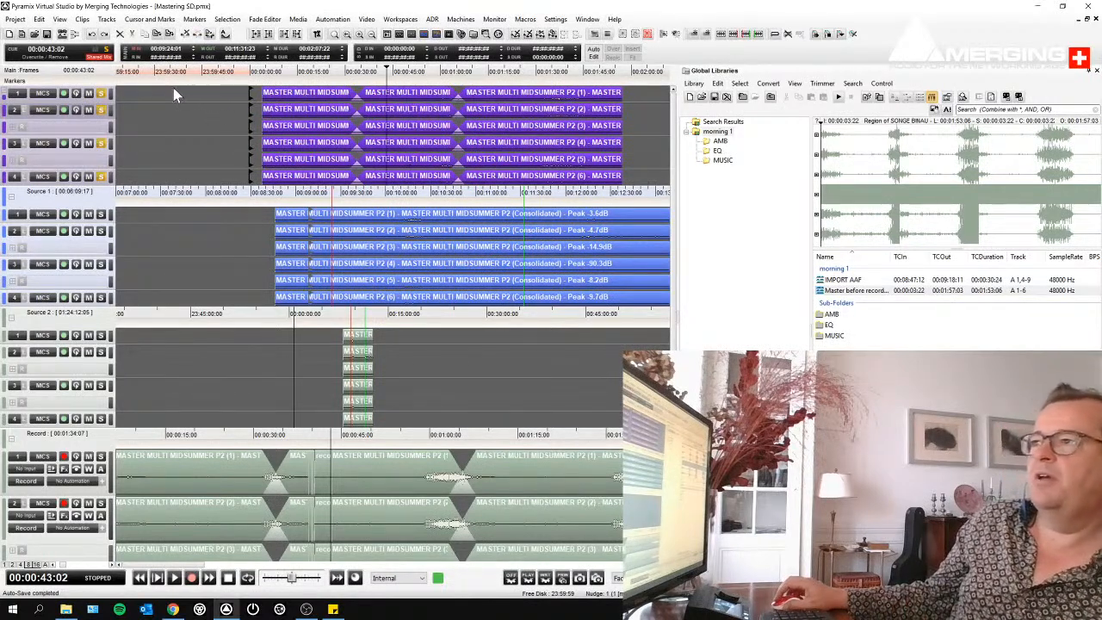
# - Paste the copied range at its original timecode on all tracks of the purple destination group
pyautogui.rightClick(391, 93)
pyautogui.moveTo(447, 227)
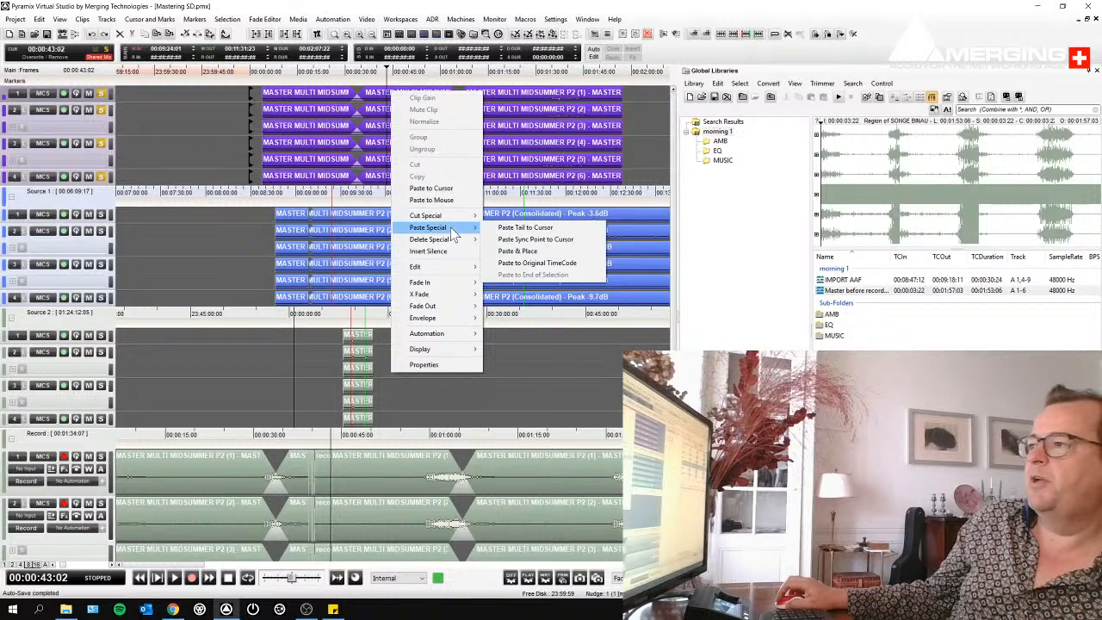
pyautogui.click(528, 263)
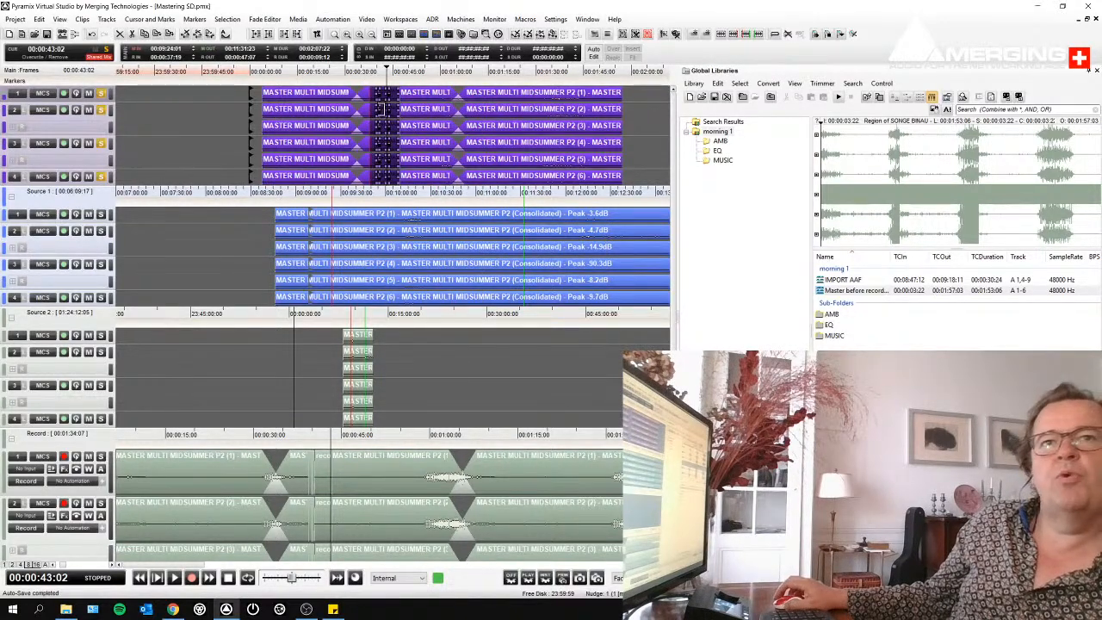
# - Examine the fade at the start of the pasted range up close with the cursor at 00:00:37:19
pyautogui.moveTo(366, 94)
pyautogui.mouseDown()
pyautogui.moveTo(381, 102)
pyautogui.moveTo(348, 103)
pyautogui.mouseUp()
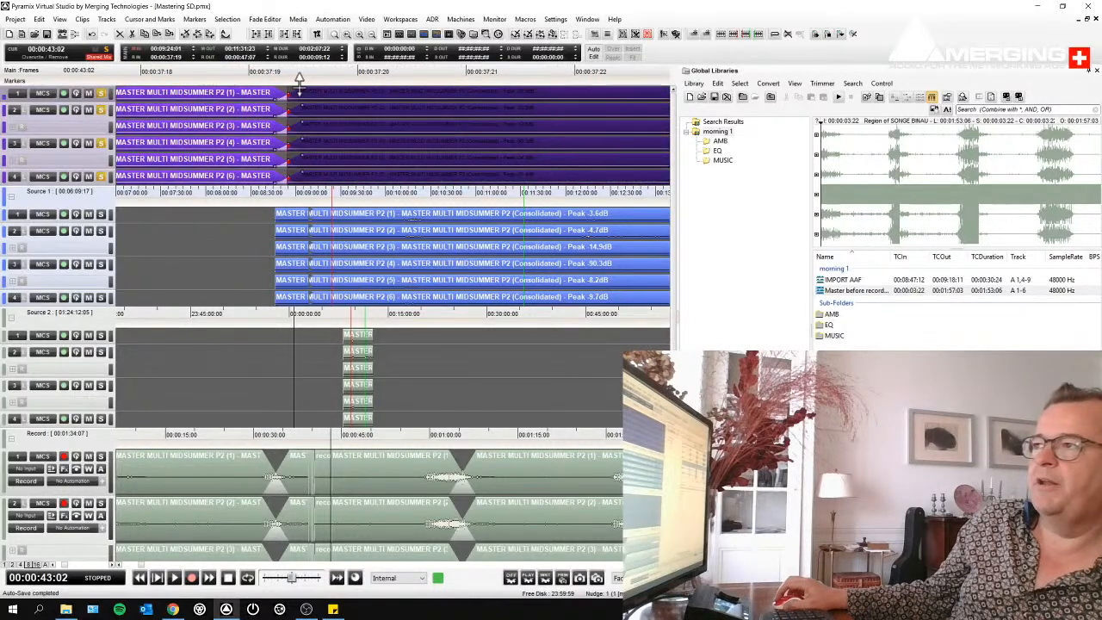
pyautogui.click(302, 108)
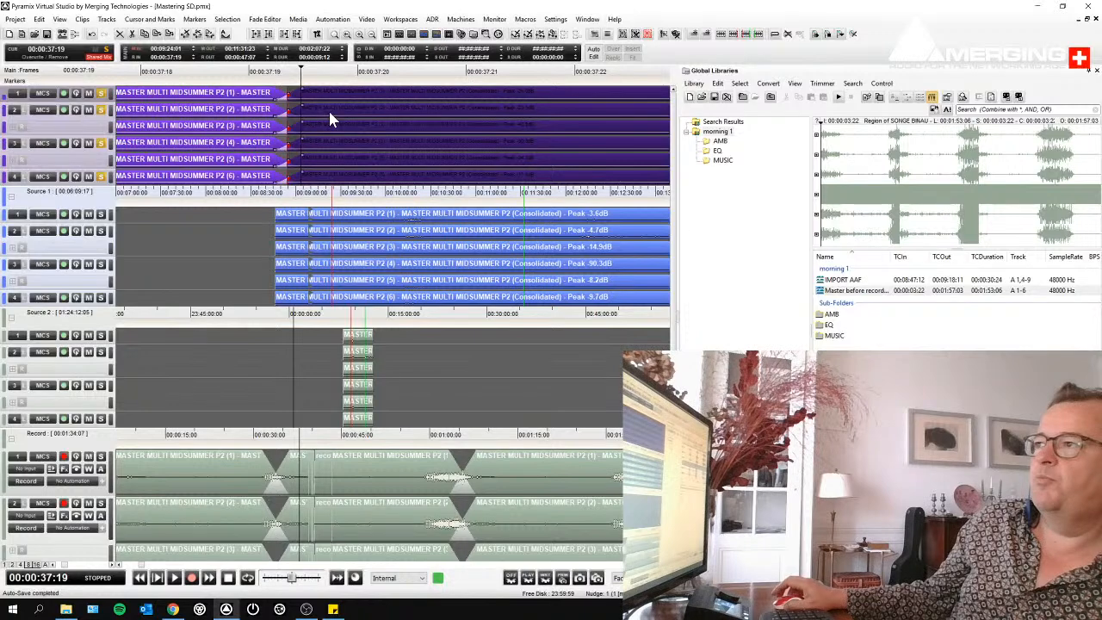
pyautogui.scroll(-2, 329, 112)
pyautogui.scroll(-5, 330, 113)
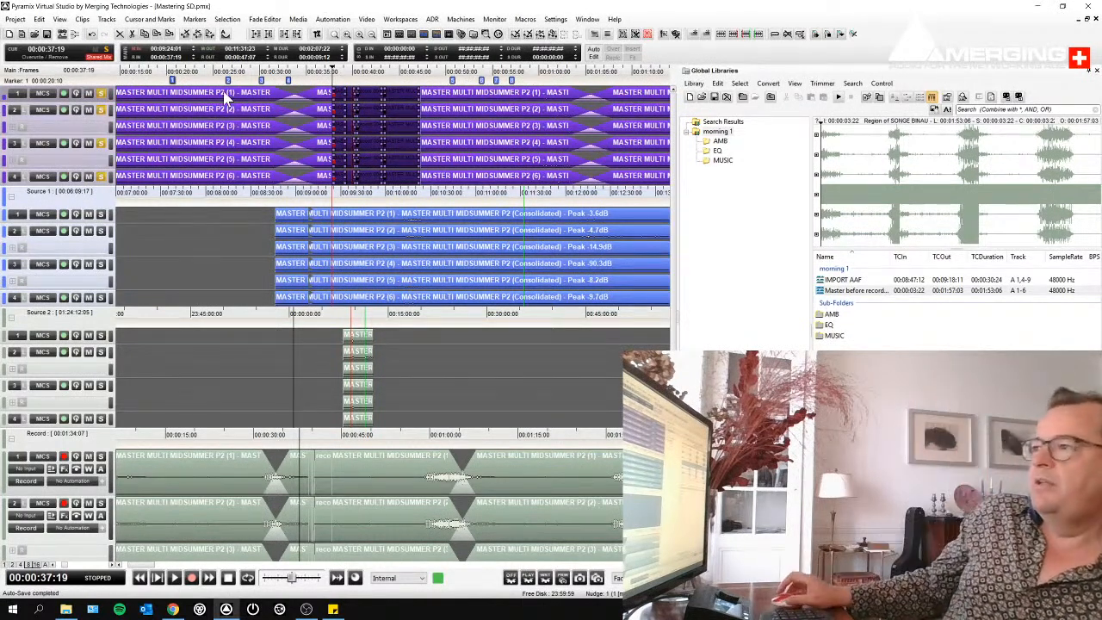
# - Activate the Source 2 group, switch to the Source 1 group, and review all the Record tracks
pyautogui.click(470, 380)
pyautogui.click(126, 262)
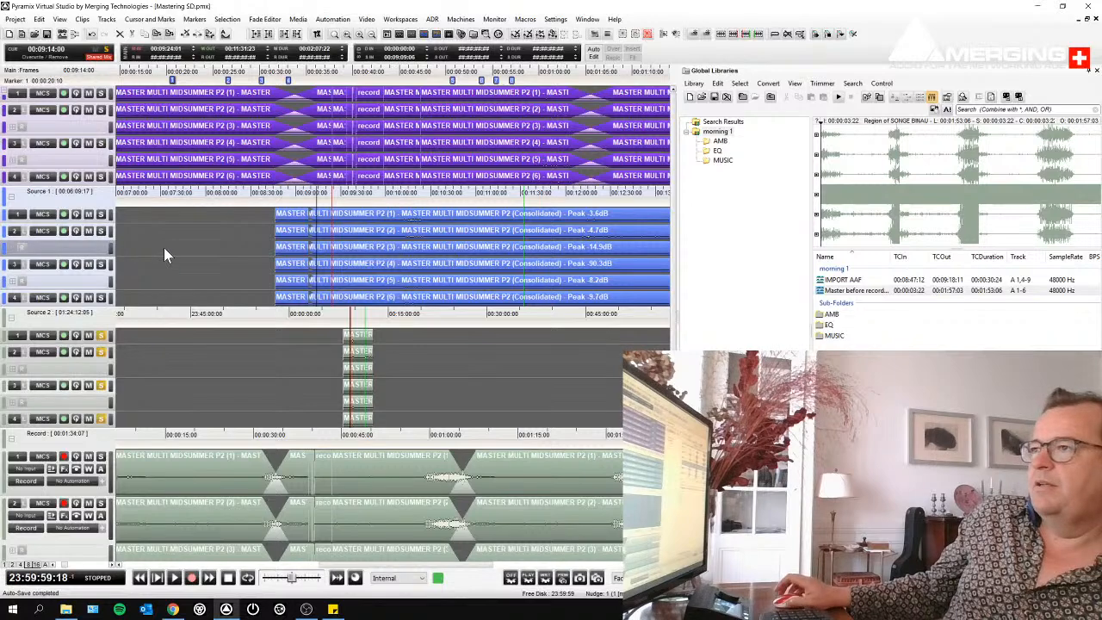
pyautogui.scroll(-2, 247, 250)
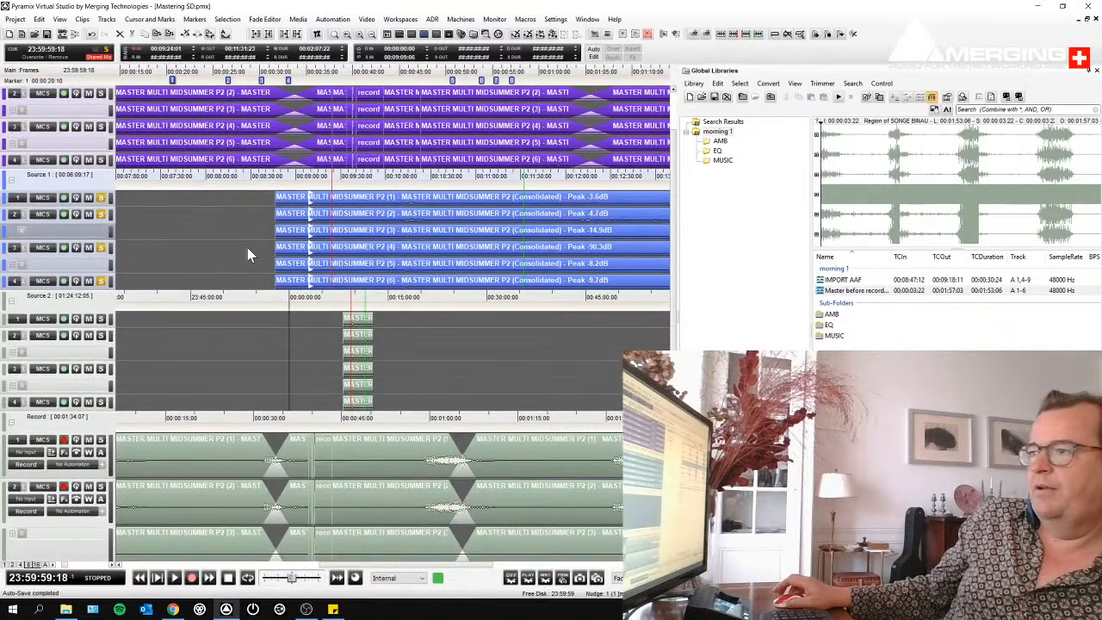
pyautogui.scroll(-6, 247, 250)
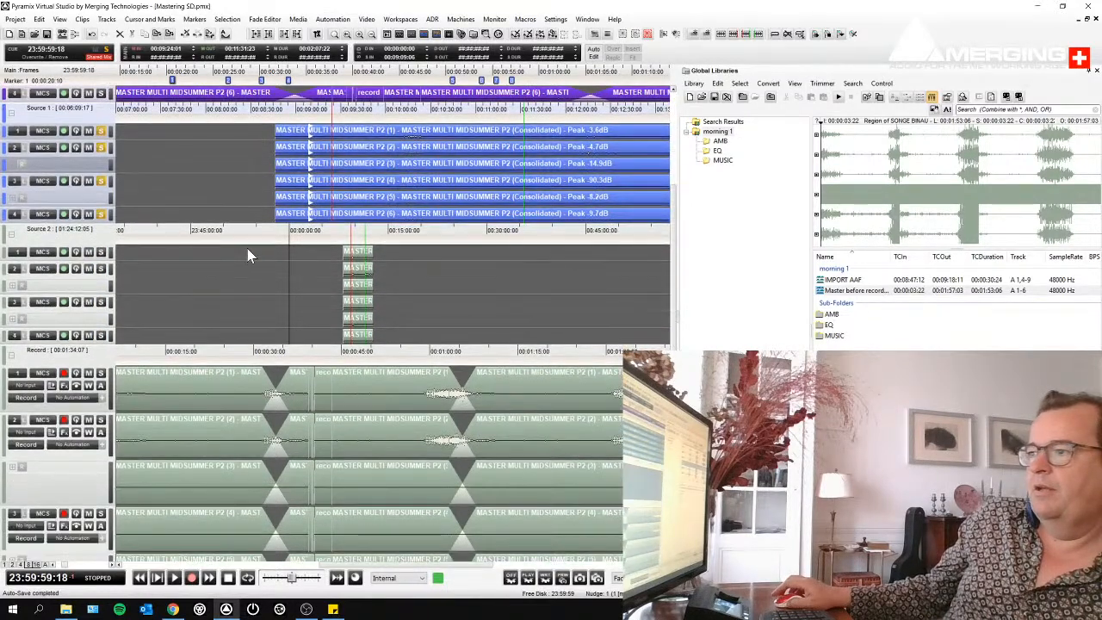
pyautogui.scroll(-3, 247, 249)
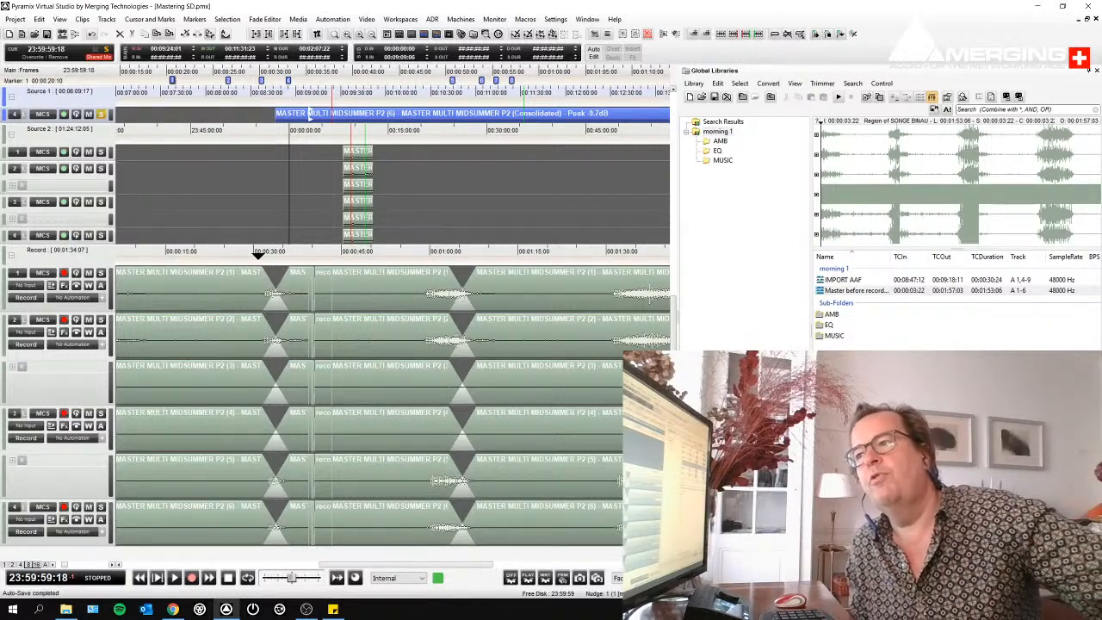
# - Arm only Record track 1, record a short take from about 00:00:51, and keep it as good take record 005
pyautogui.click(64, 274)
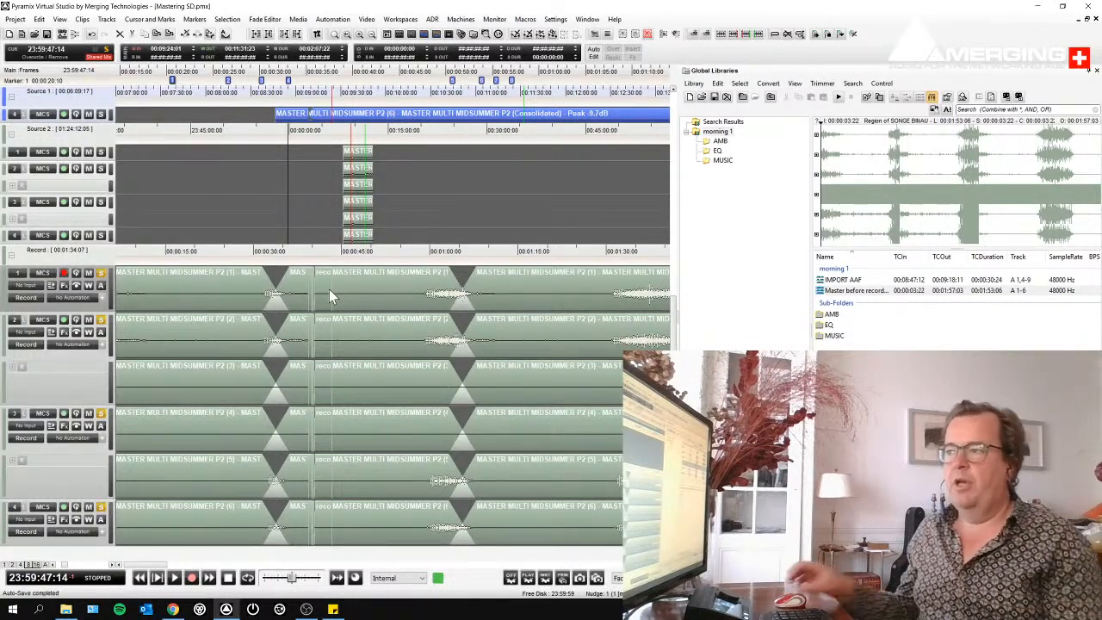
pyautogui.click(379, 254)
pyautogui.press('KP_Multiply')
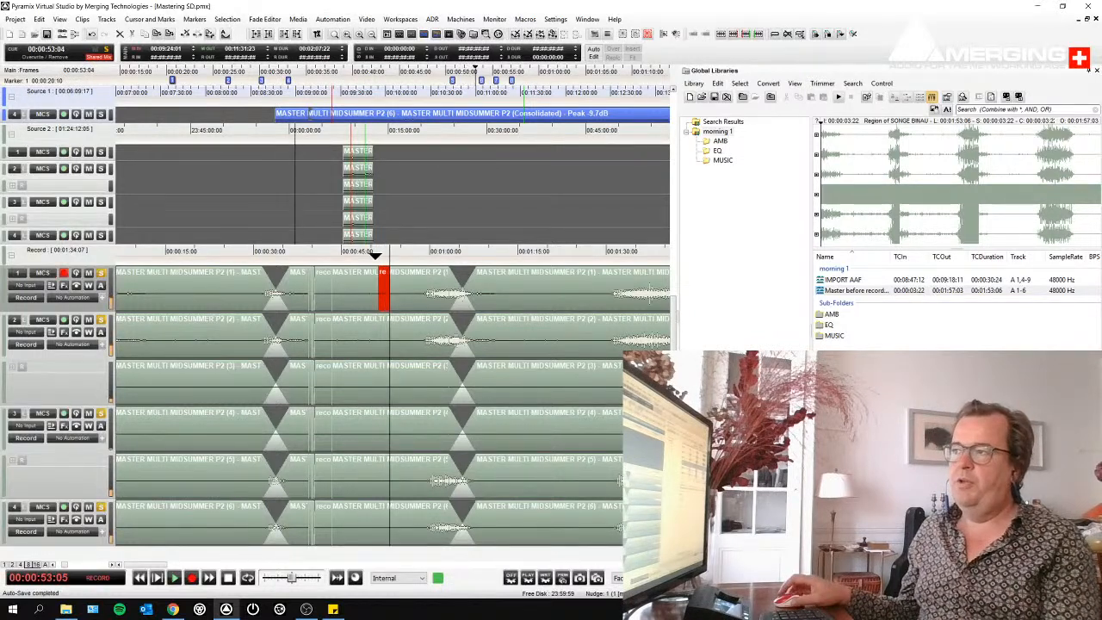
pyautogui.press('space')
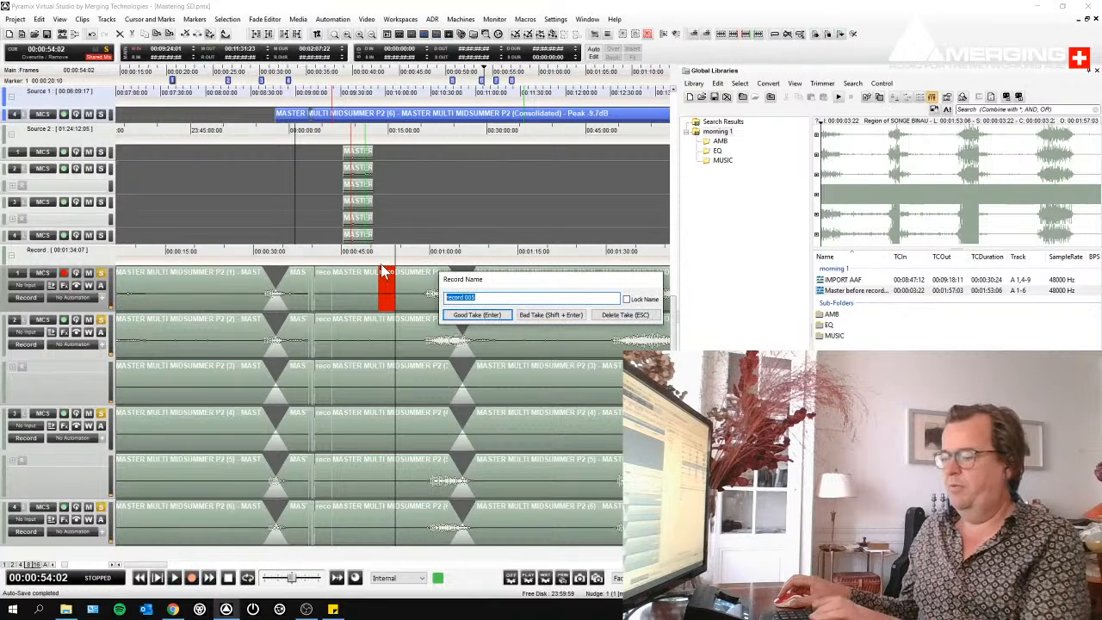
pyautogui.press('Return')
# - Record another take over the same spot on Record track 1 and keep it as a good take with a numbered "vocal" name
pyautogui.click(376, 254)
pyautogui.press('KP_Multiply')
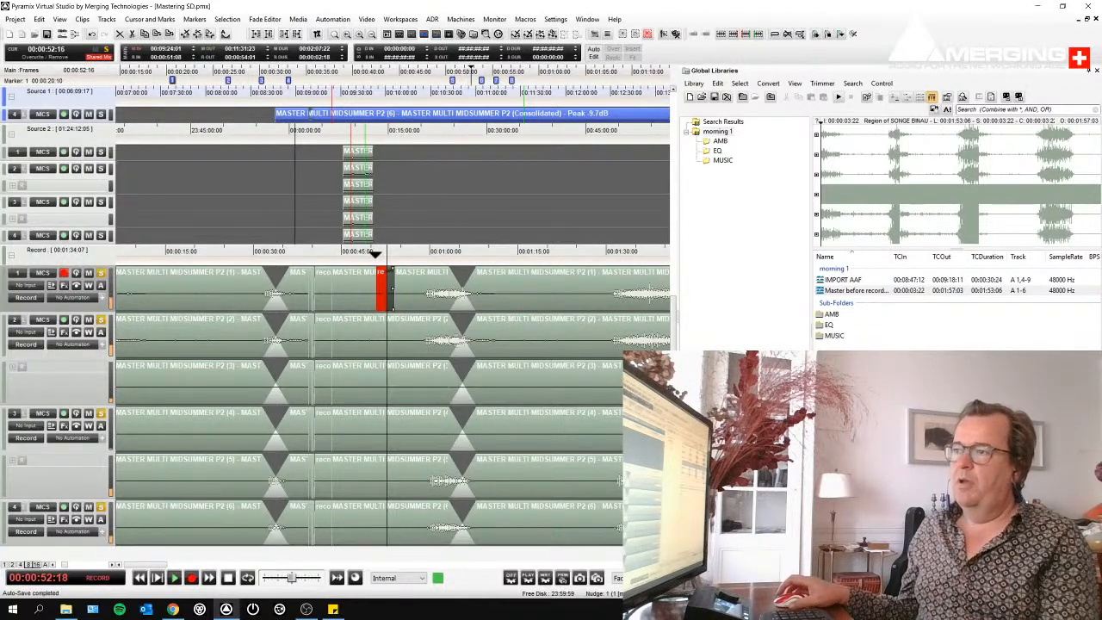
pyautogui.press('space')
pyautogui.write('vo')
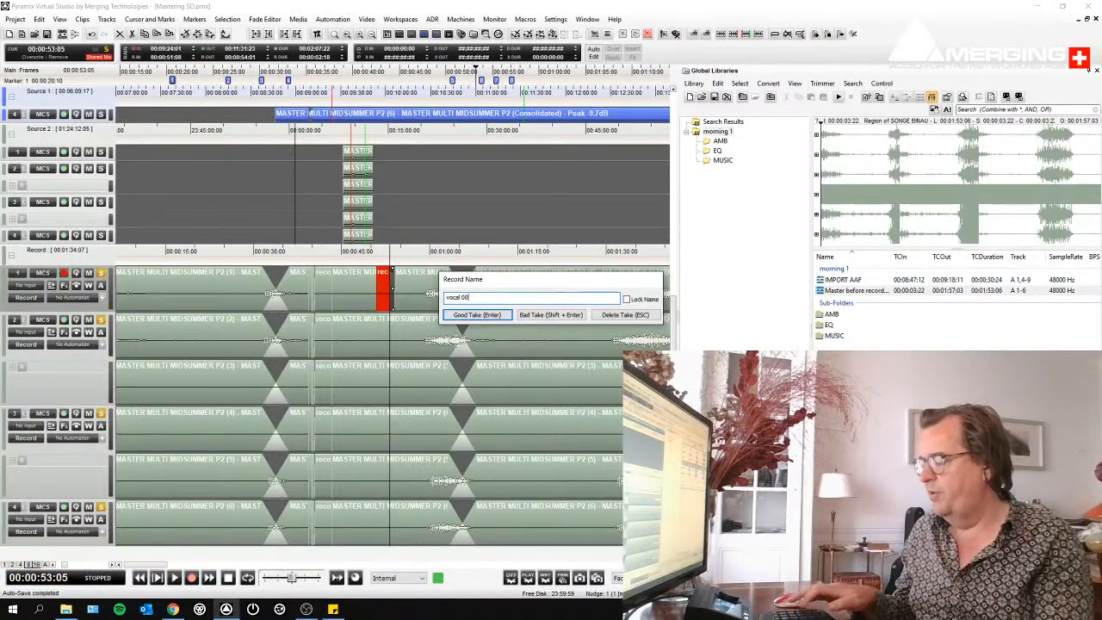
pyautogui.write('cal 00')
pyautogui.press('Return')
# - Record two more vocal takes on Record track 1, one near 00:00:54 and one from about 00:00:51
pyautogui.press('space')
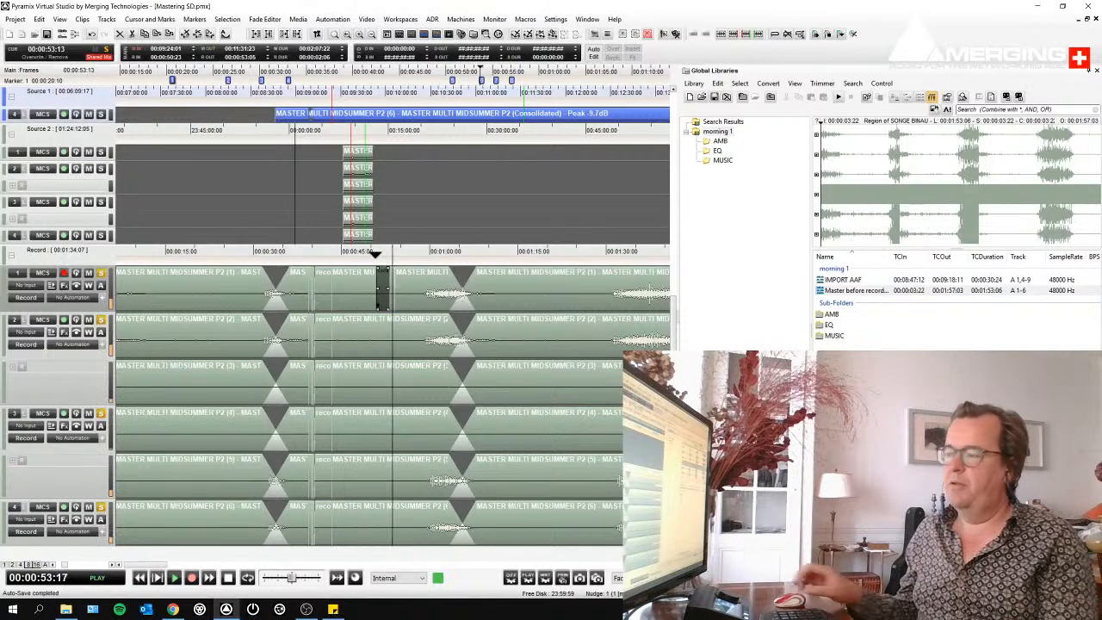
pyautogui.press('KP_Multiply')
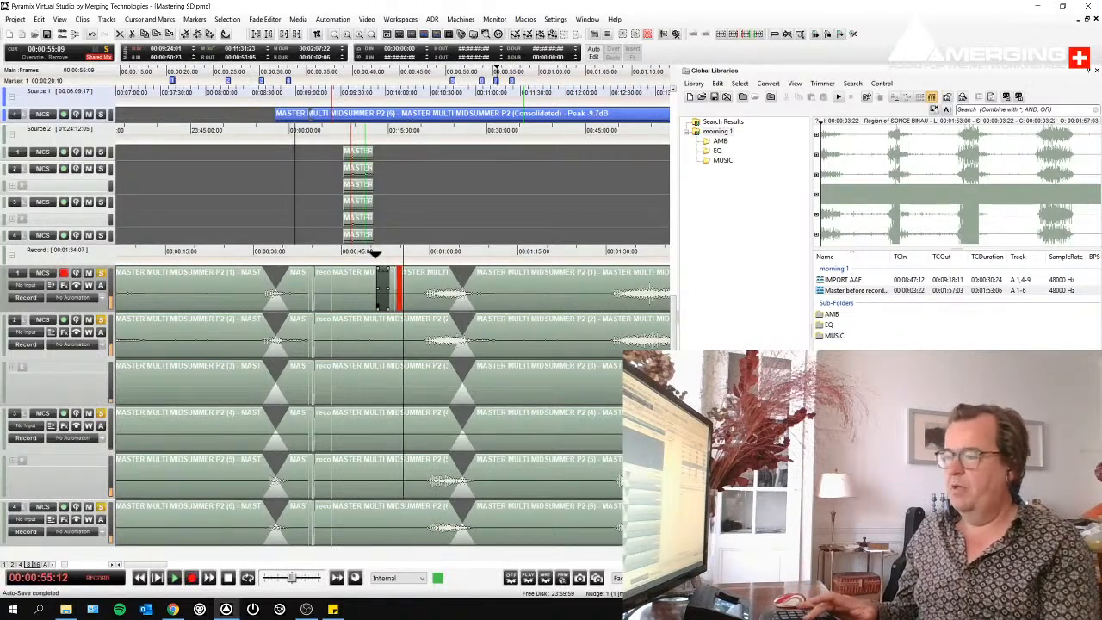
pyautogui.press('space')
pyautogui.press('space')
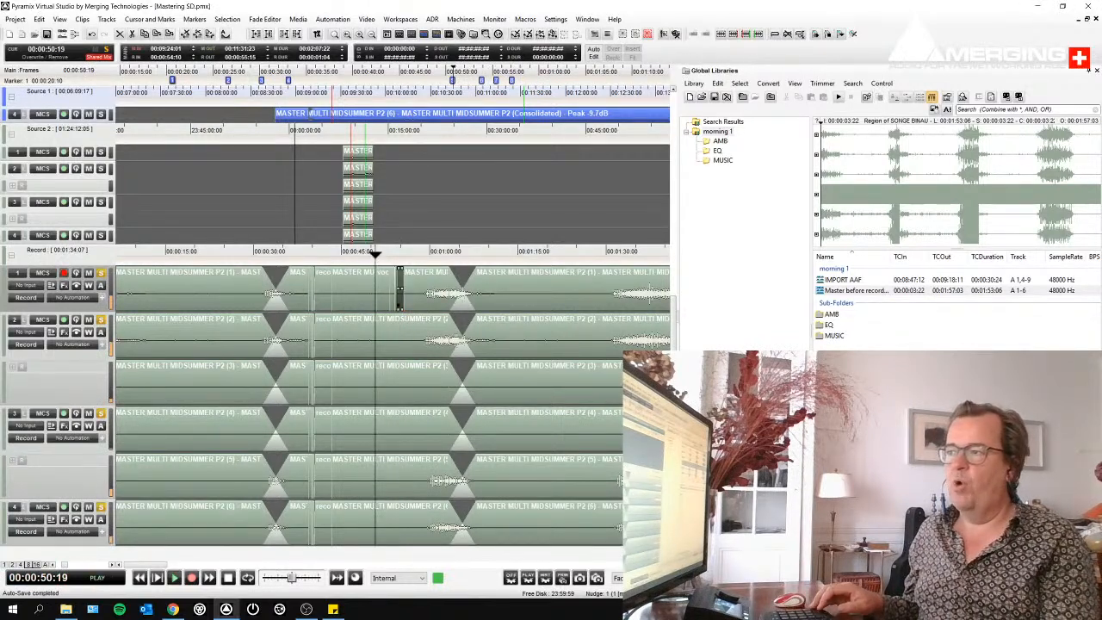
pyautogui.press('KP_Multiply')
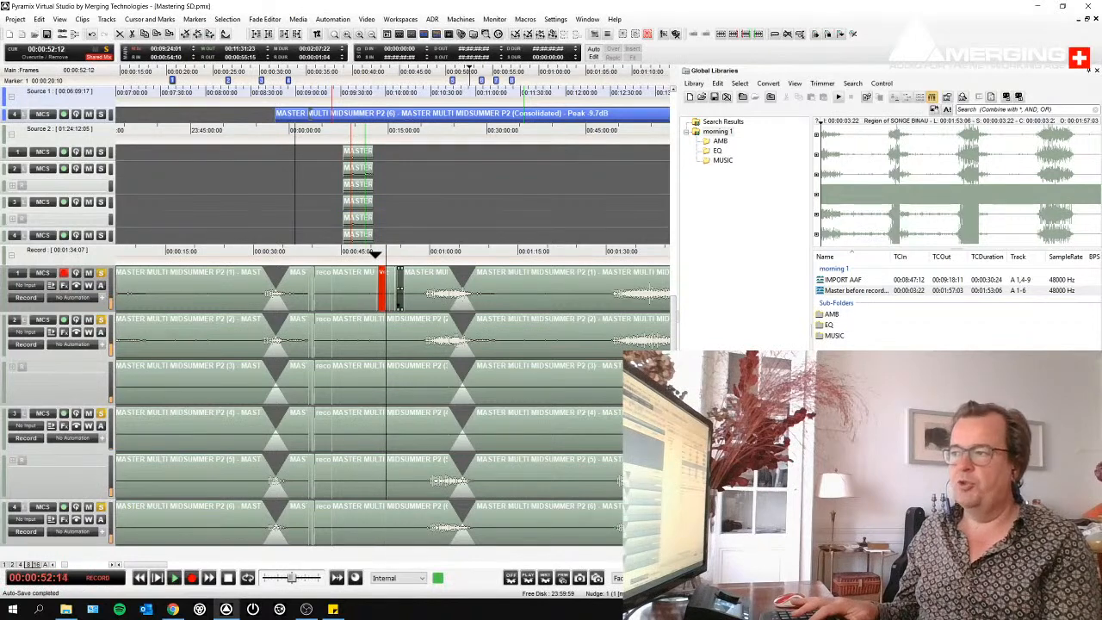
pyautogui.press('space')
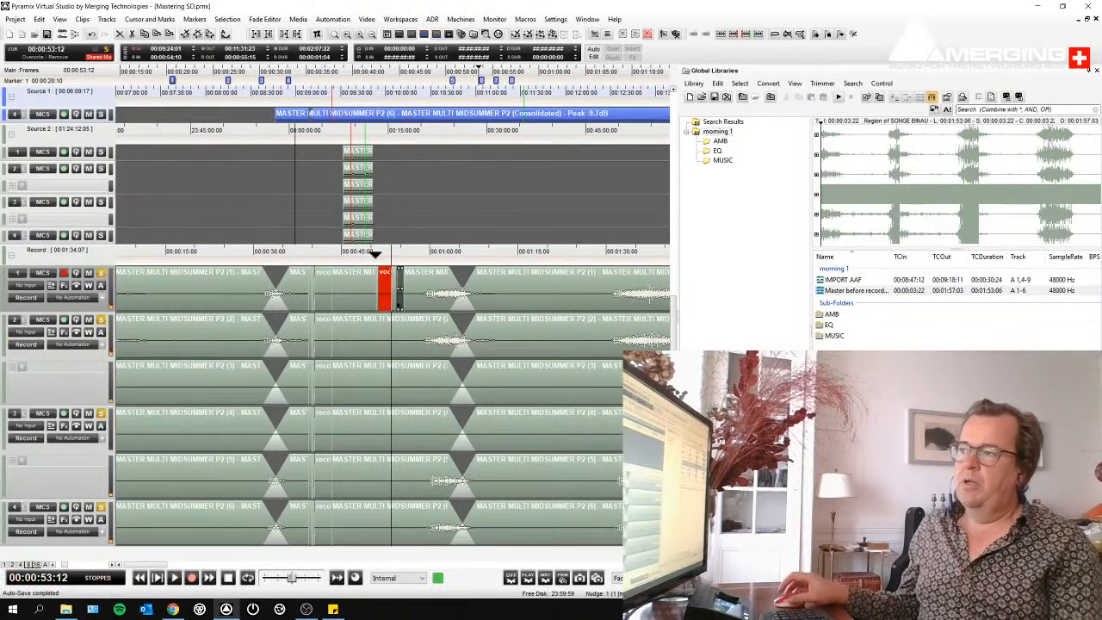
# - Recall the last listed vocal playlist on Record track 1
pyautogui.rightClick(51, 286)
pyautogui.moveTo(95, 312)
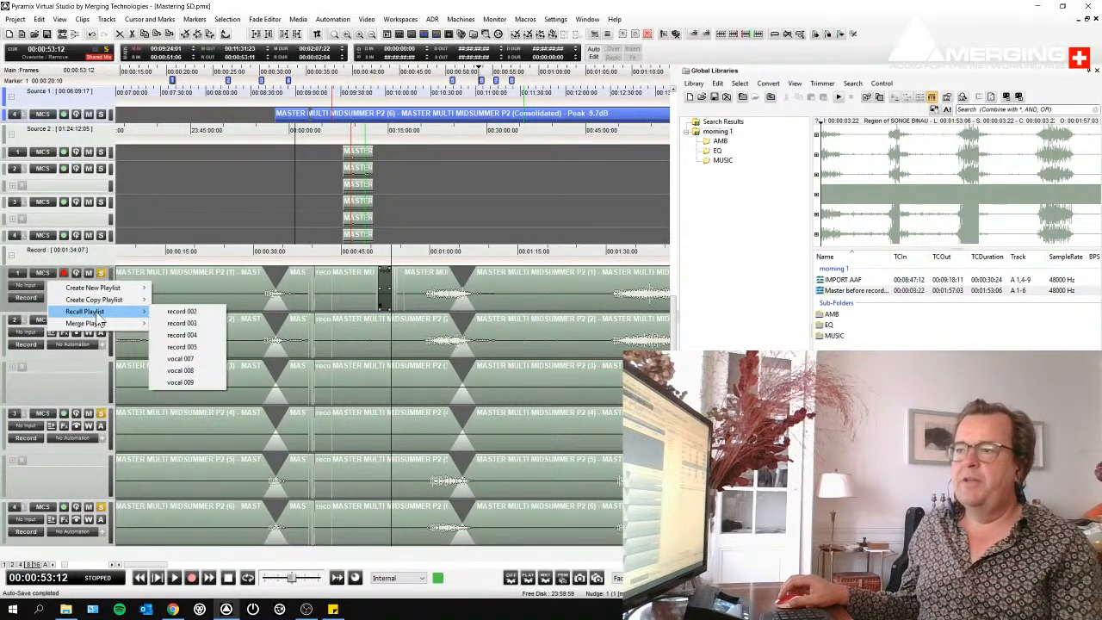
pyautogui.click(191, 382)
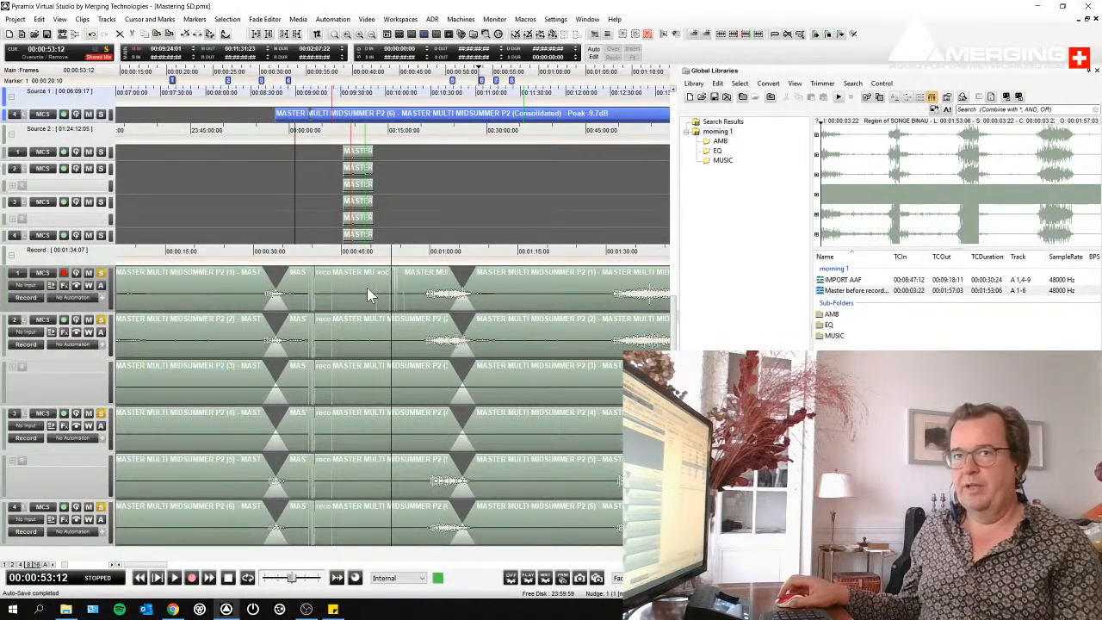
# - Copy a range of about 11 seconds ending at 00:00:59:04 around the Record track 1 takes and paste it into the purple group at original timecode
pyautogui.moveTo(361, 300); pyautogui.dragTo(425, 299)
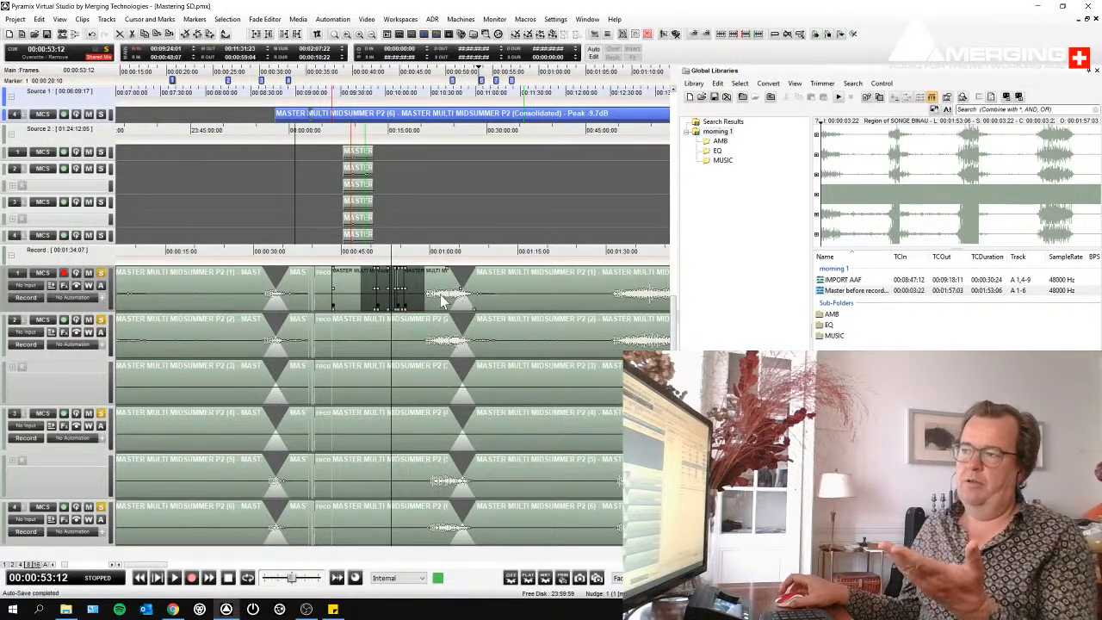
pyautogui.scroll(5, 441, 303)
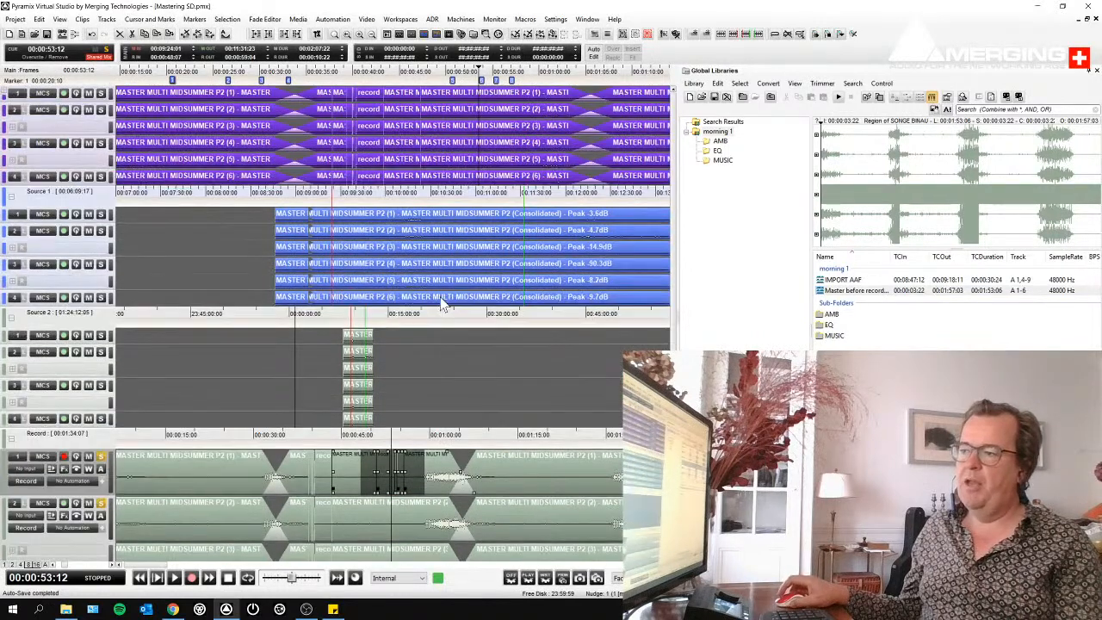
pyautogui.click(101, 110)
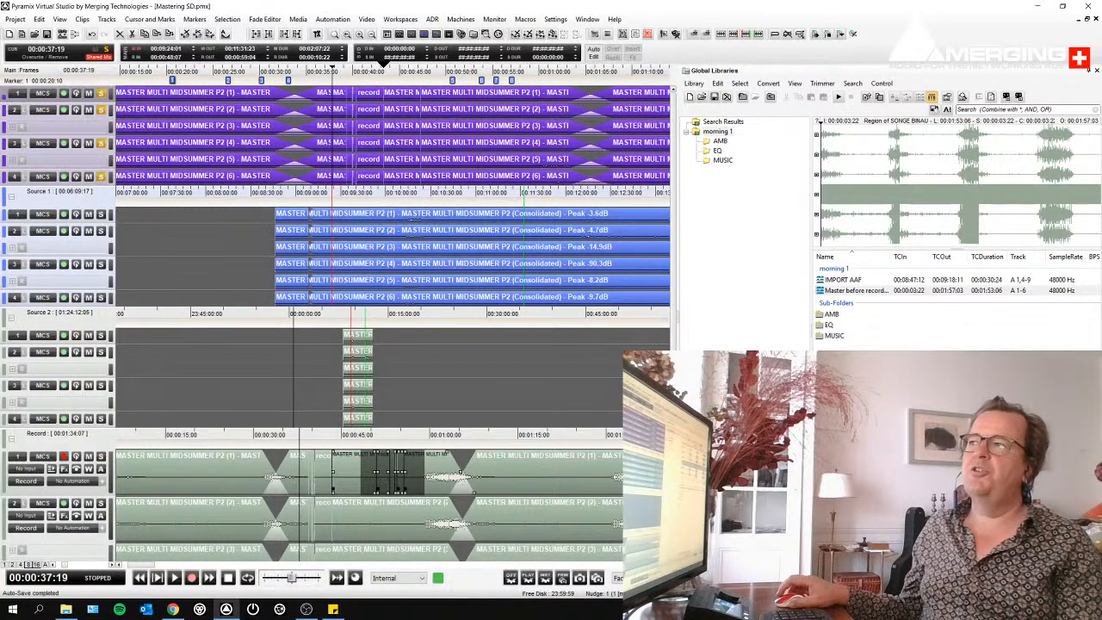
pyautogui.rightClick(359, 95)
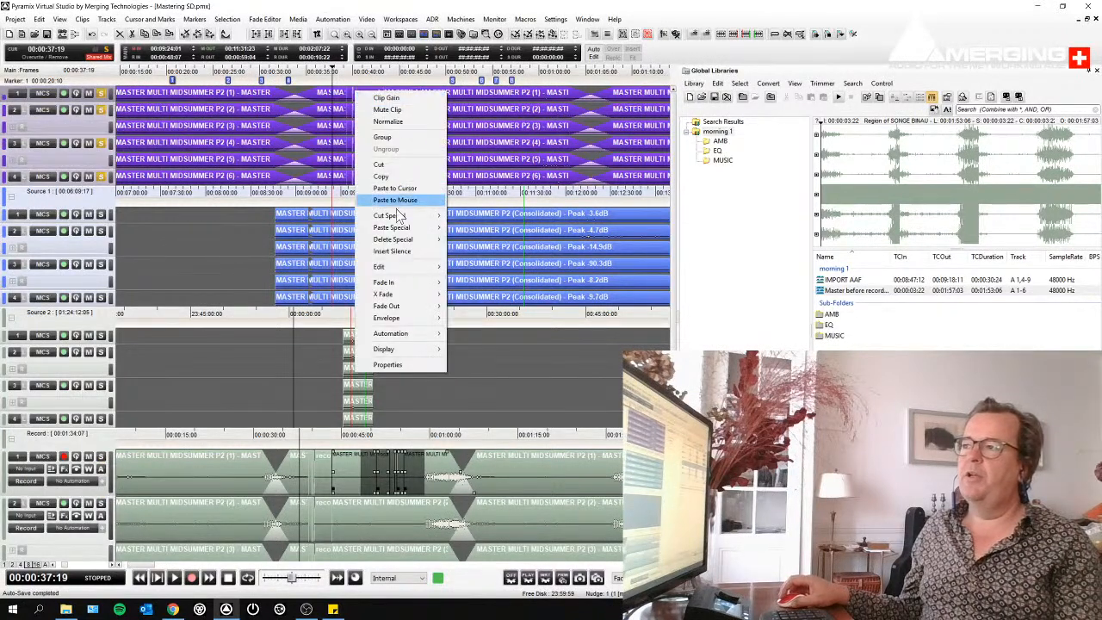
pyautogui.moveTo(405, 228)
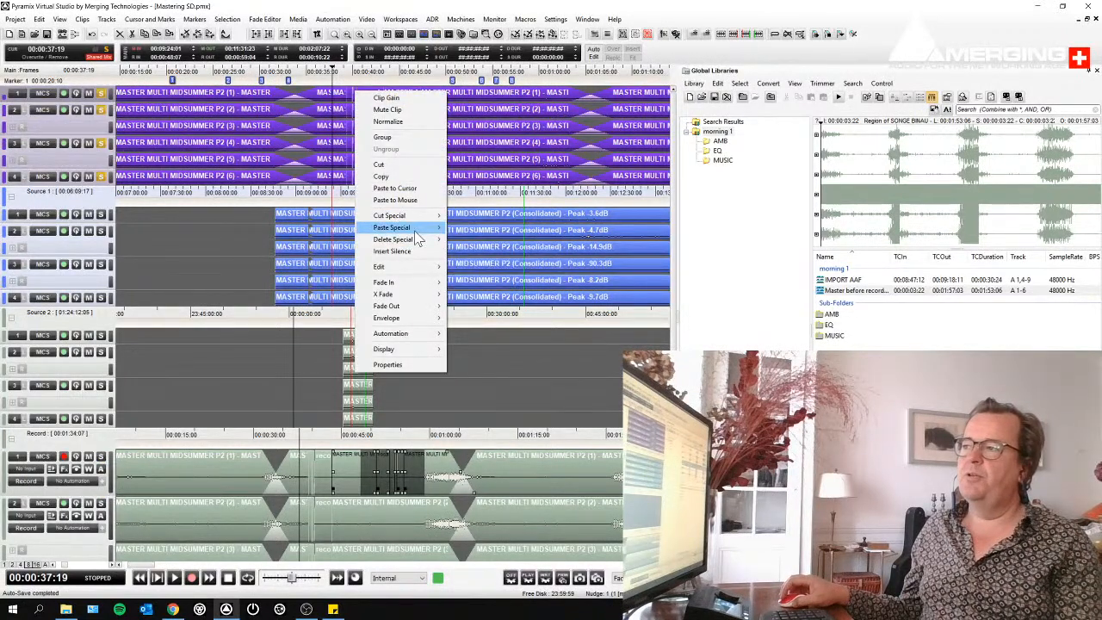
pyautogui.click(501, 263)
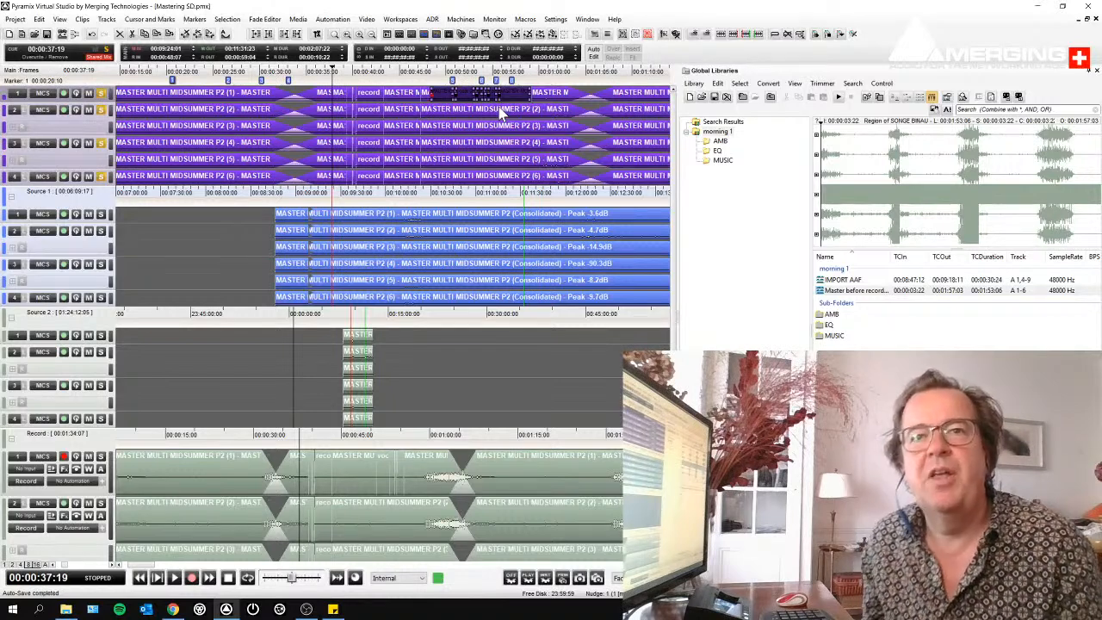
# - Activate the Source 1 group and review its clips across the wider timeline
pyautogui.click(235, 221)
pyautogui.scroll(-3, 237, 223)
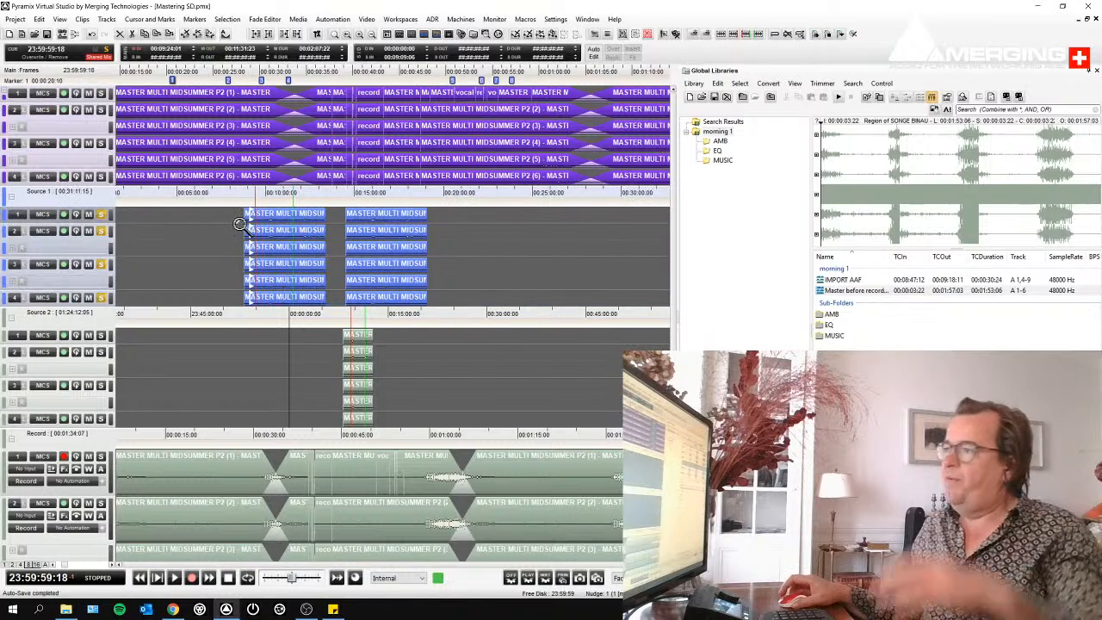
# - Switch to the Tips and tricks post.pmx project and place the cursor at 01:04:46:02
pyautogui.click(593, 21)
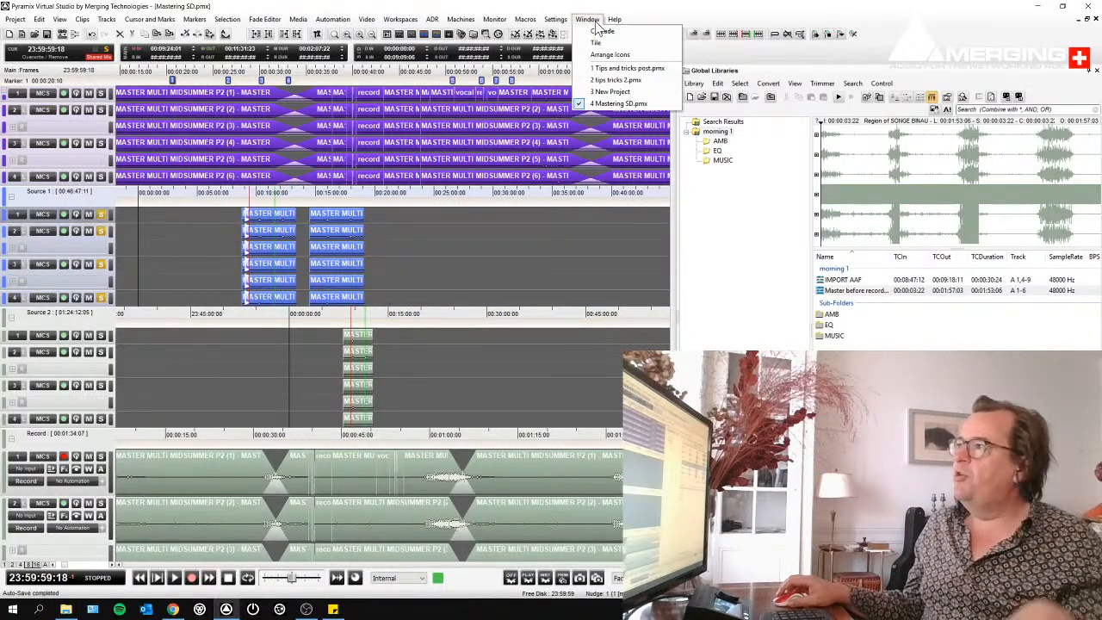
pyautogui.click(625, 68)
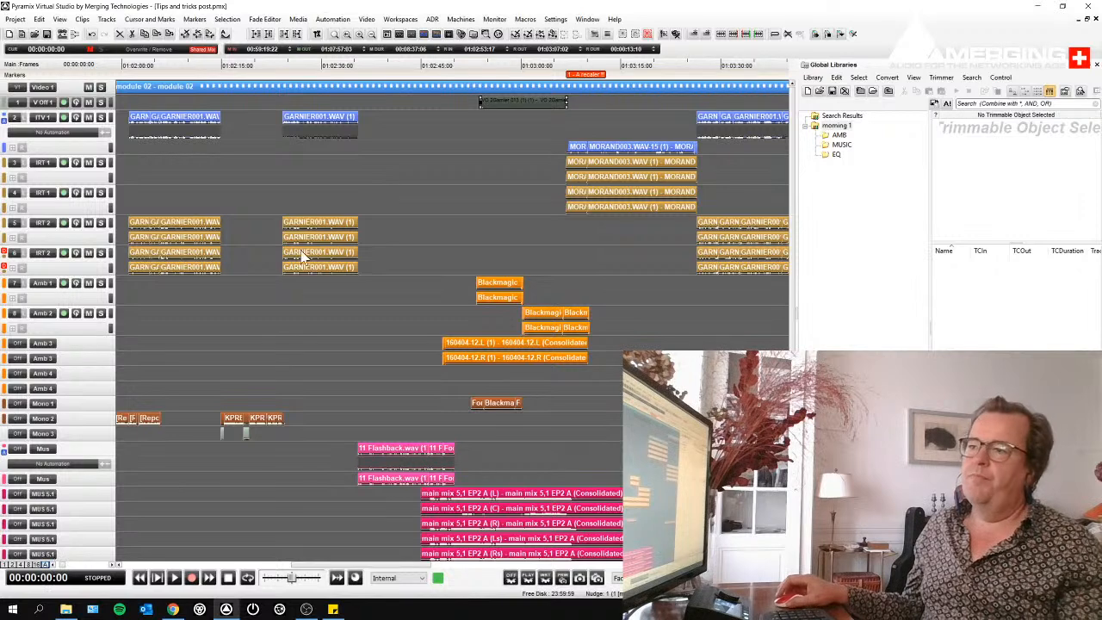
pyautogui.scroll(-3, 344, 211)
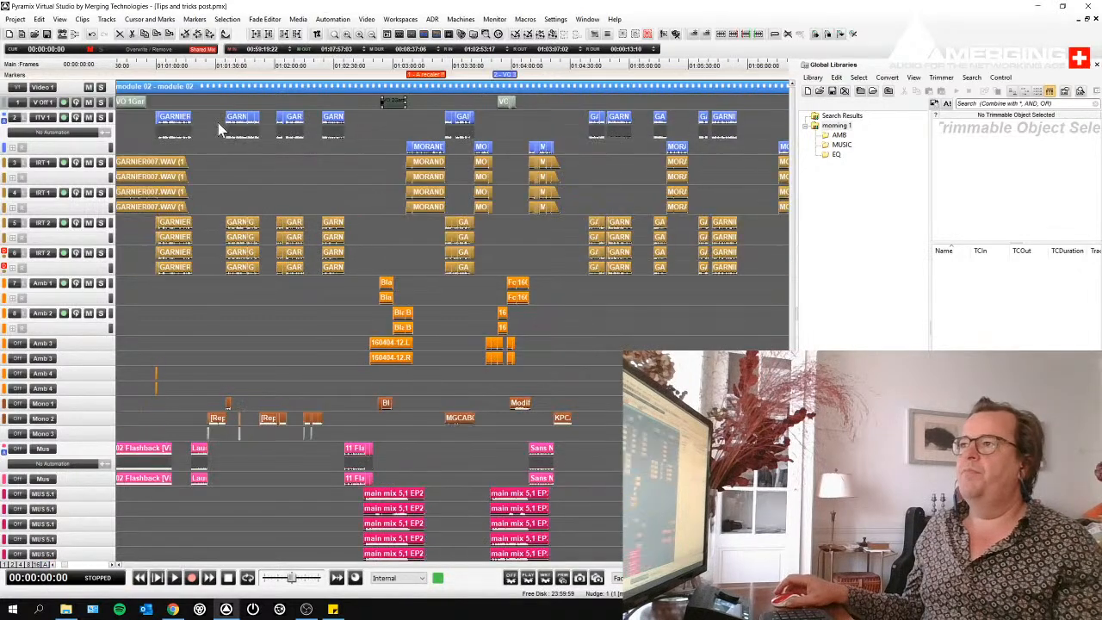
pyautogui.scroll(-2, 246, 145)
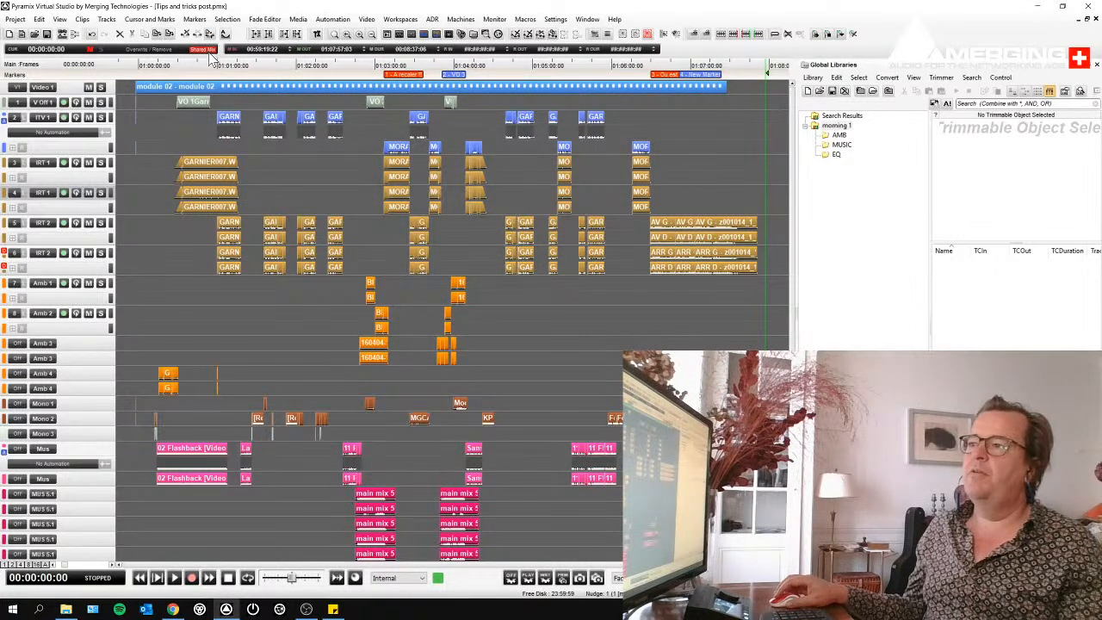
pyautogui.click(514, 69)
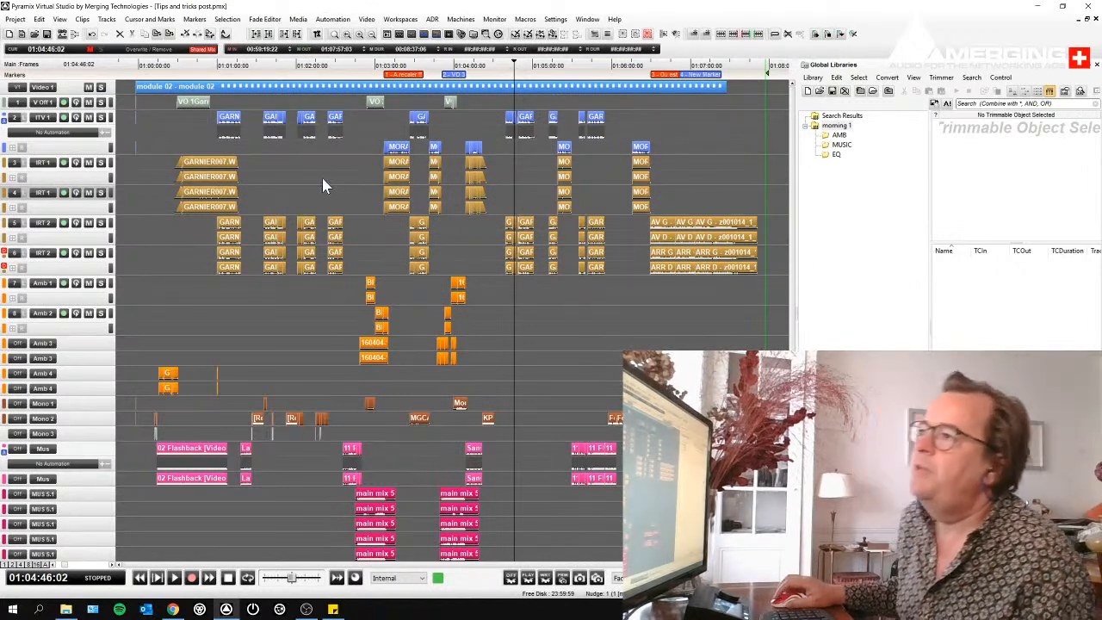
# - Select the end clips on the IRT 2 tracks, range-select all IRT 1 and IRT 2 clips, and open the Fade Editor
pyautogui.moveTo(694, 267); pyautogui.dragTo(751, 216)
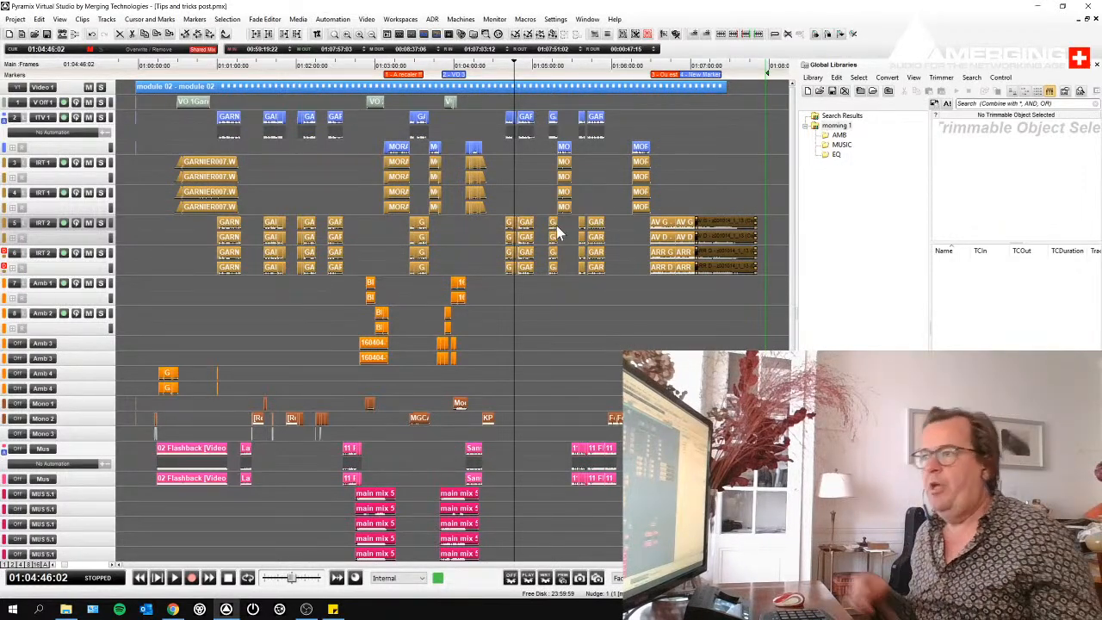
pyautogui.moveTo(143, 168); pyautogui.dragTo(765, 272)
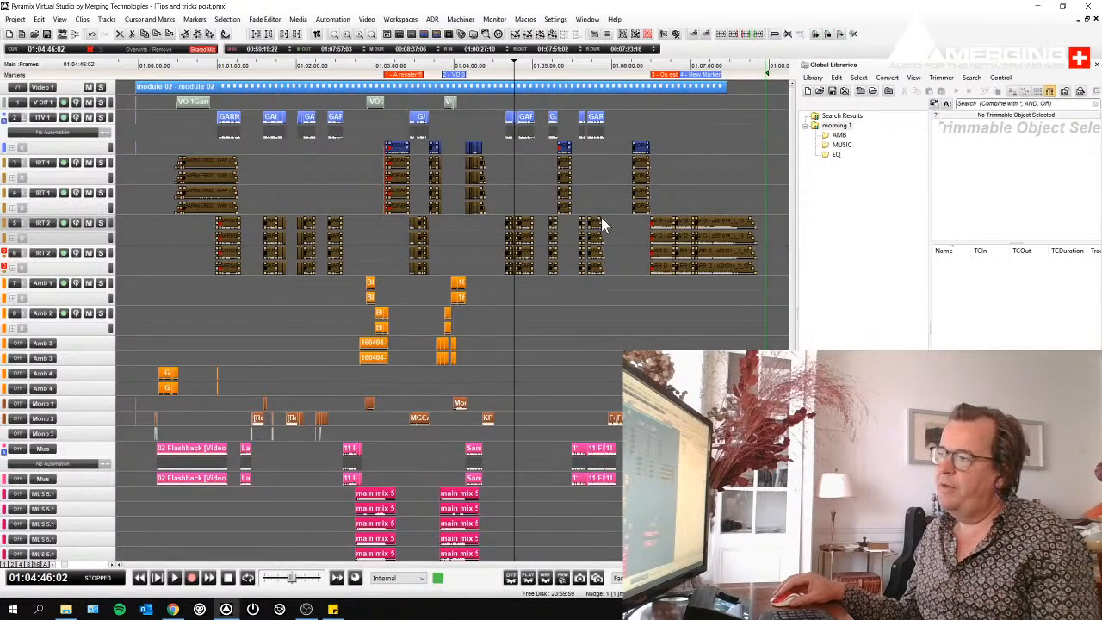
pyautogui.press('f')
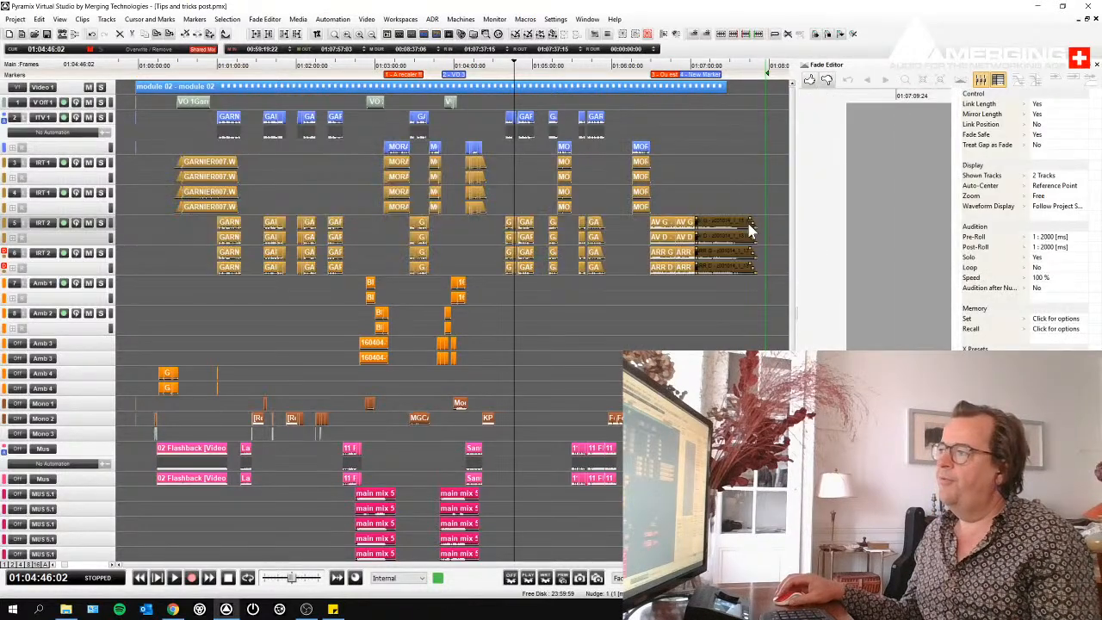
# - Set the Fade Editor's Zoom to Auto-Zoom and Auto-Center to Fade, and hide its settings
pyautogui.click(998, 79)
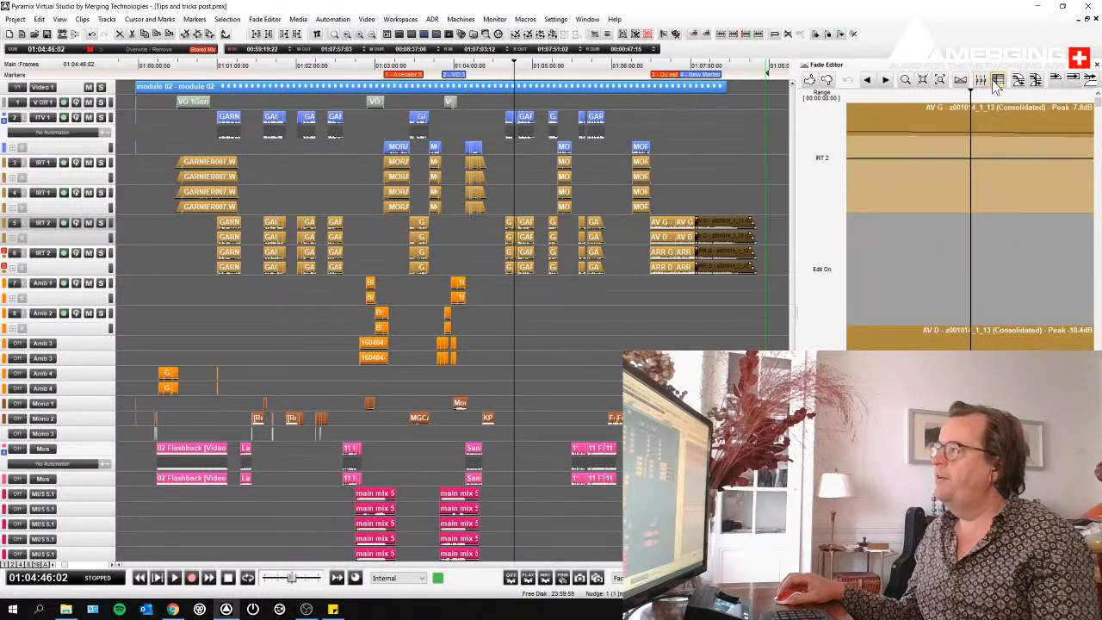
pyautogui.click(998, 79)
pyautogui.click(1055, 186)
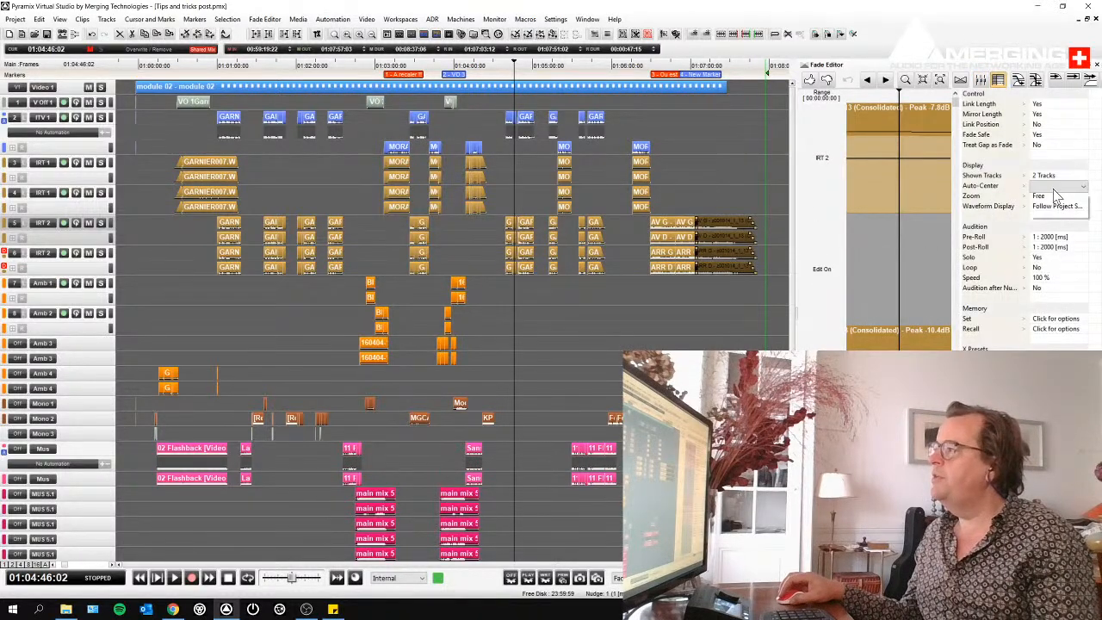
pyautogui.click(1055, 198)
pyautogui.click(1051, 198)
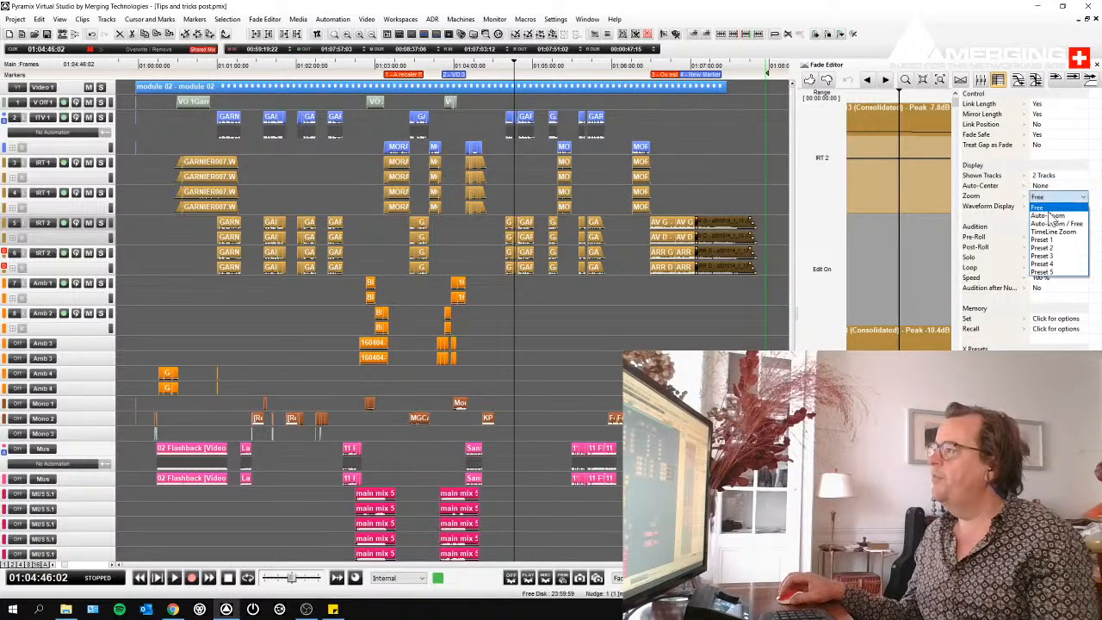
pyautogui.click(1050, 217)
pyautogui.click(1051, 187)
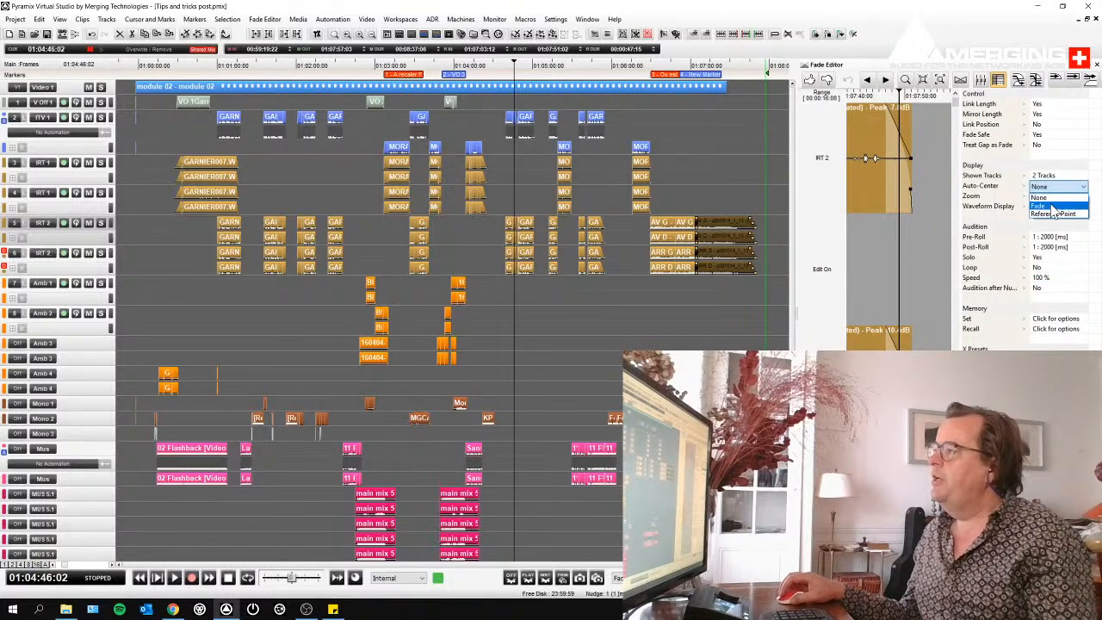
pyautogui.click(1042, 206)
pyautogui.click(998, 79)
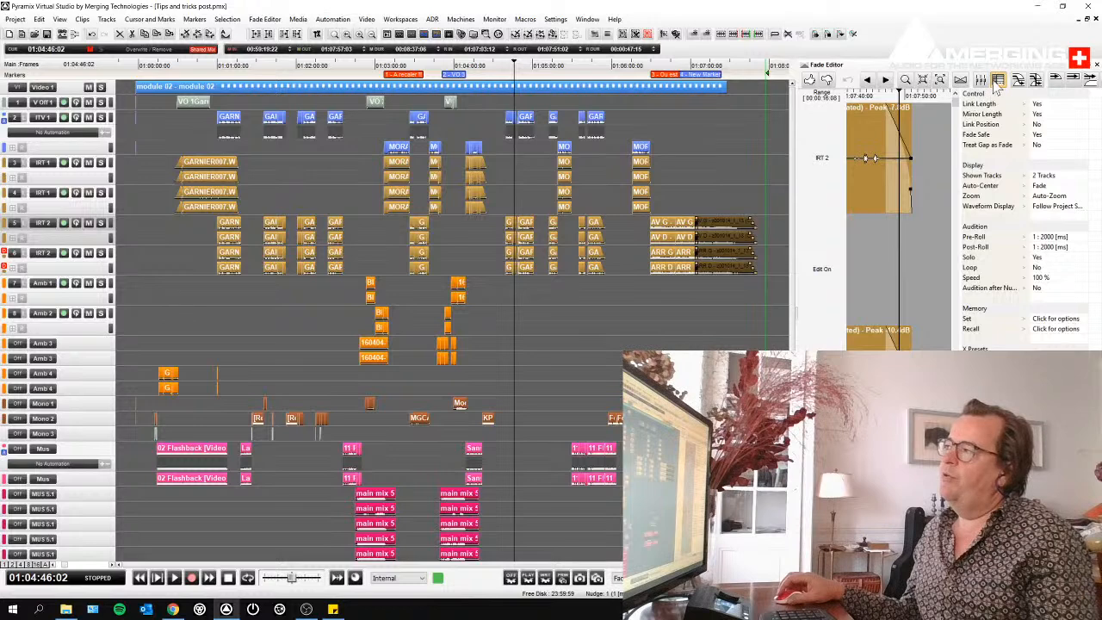
# - Range-select all the clips on the IRT 1 and IRT 2 tracks again and bring up the commands for editing them
pyautogui.moveTo(162, 178); pyautogui.dragTo(745, 267)
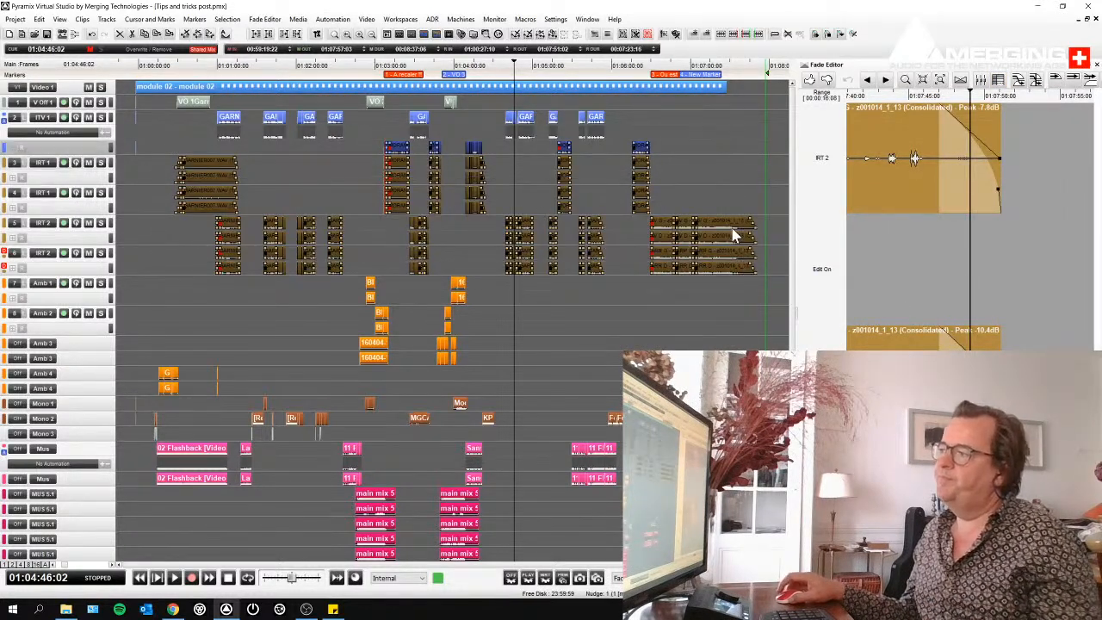
pyautogui.rightClick(734, 231)
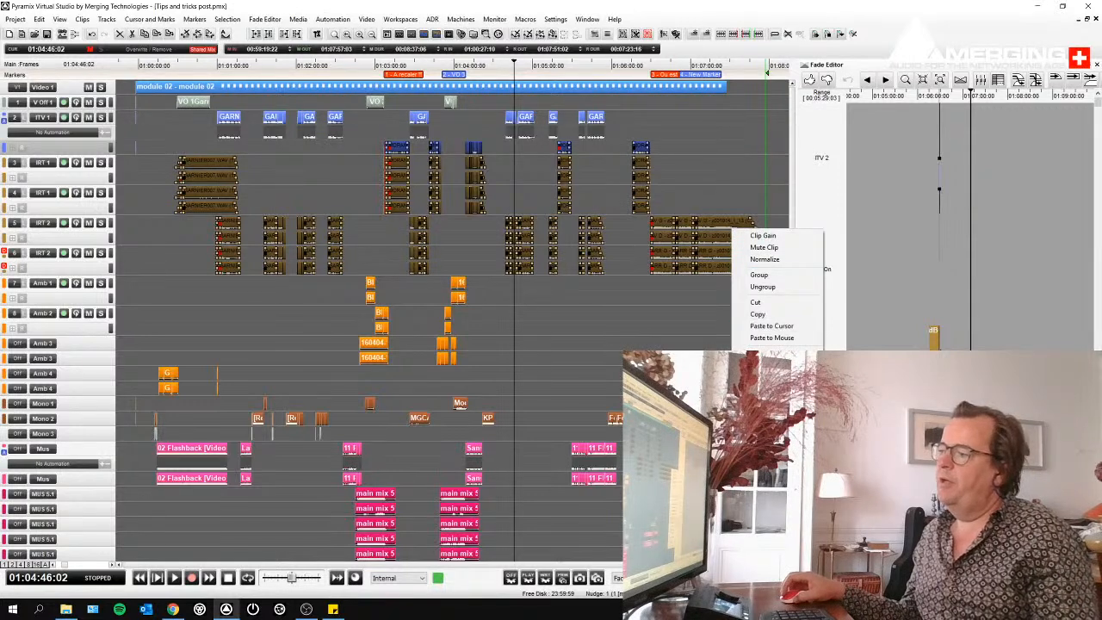
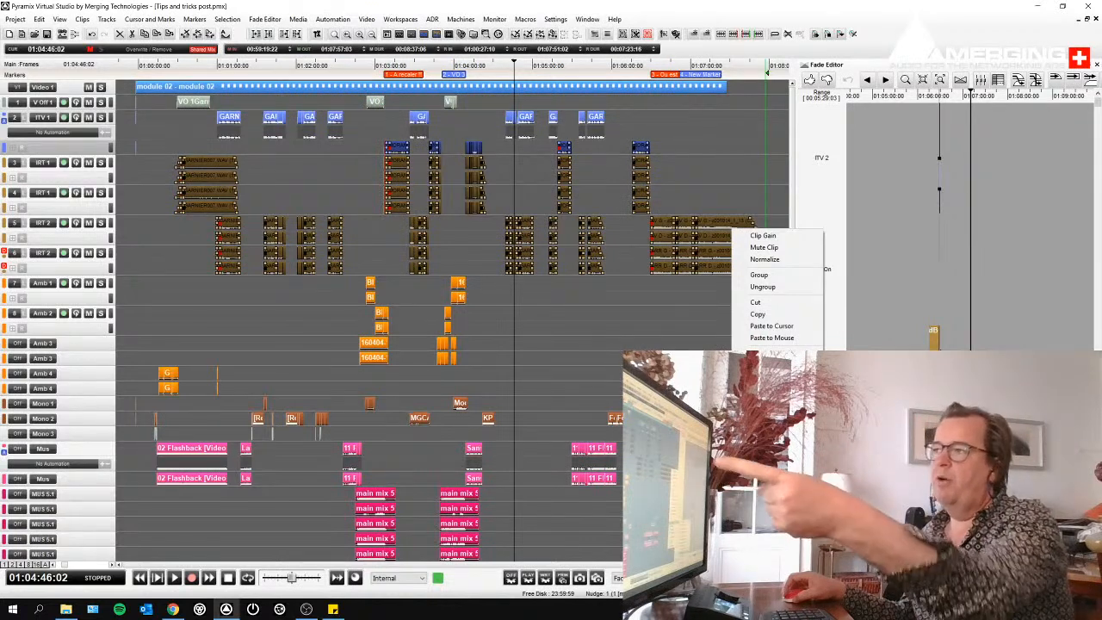
# - Clear the selection, range-select all the IRT 1 and IRT 2 clips again, and apply one of the ready-made Fade Out options to them
pyautogui.press('Escape')
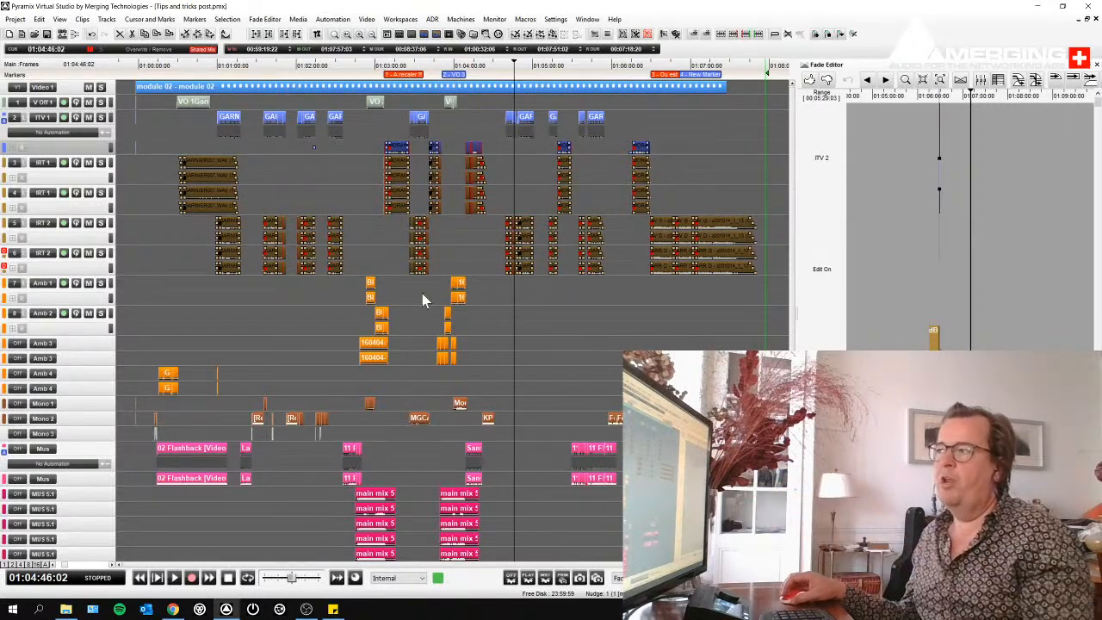
pyautogui.click(628, 241)
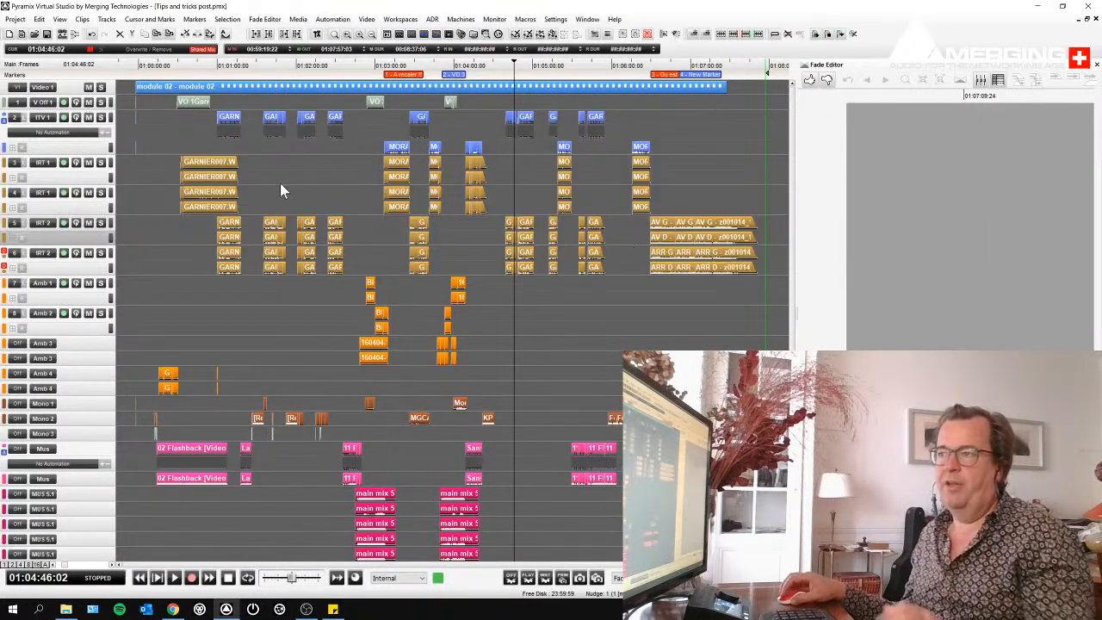
pyautogui.moveTo(145, 171); pyautogui.dragTo(748, 250)
pyautogui.rightClick(748, 245)
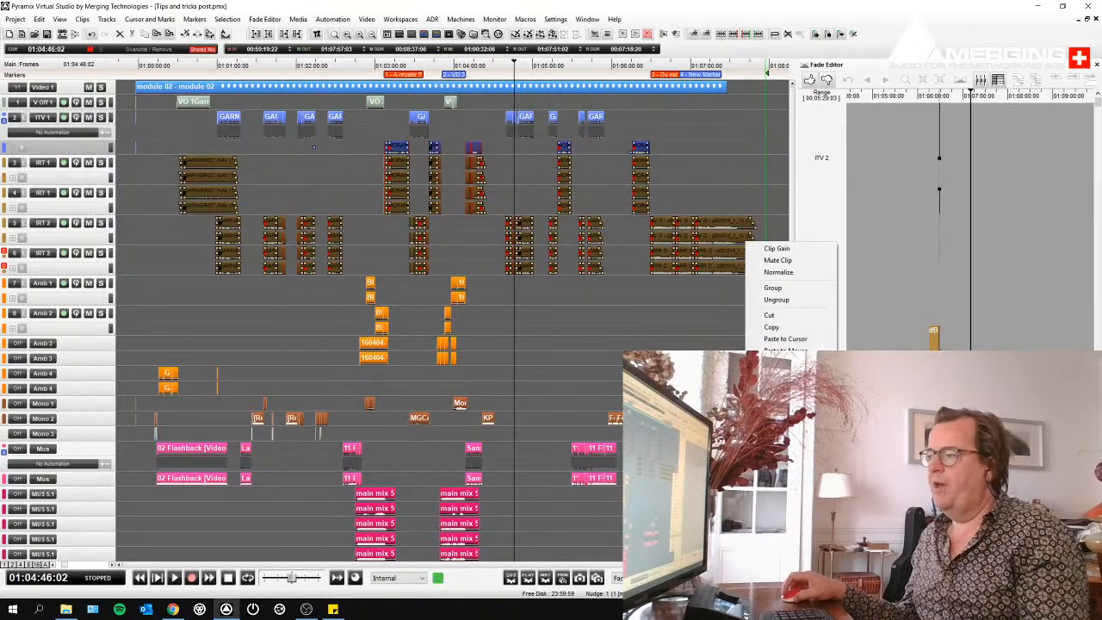
pyautogui.moveTo(783, 482)
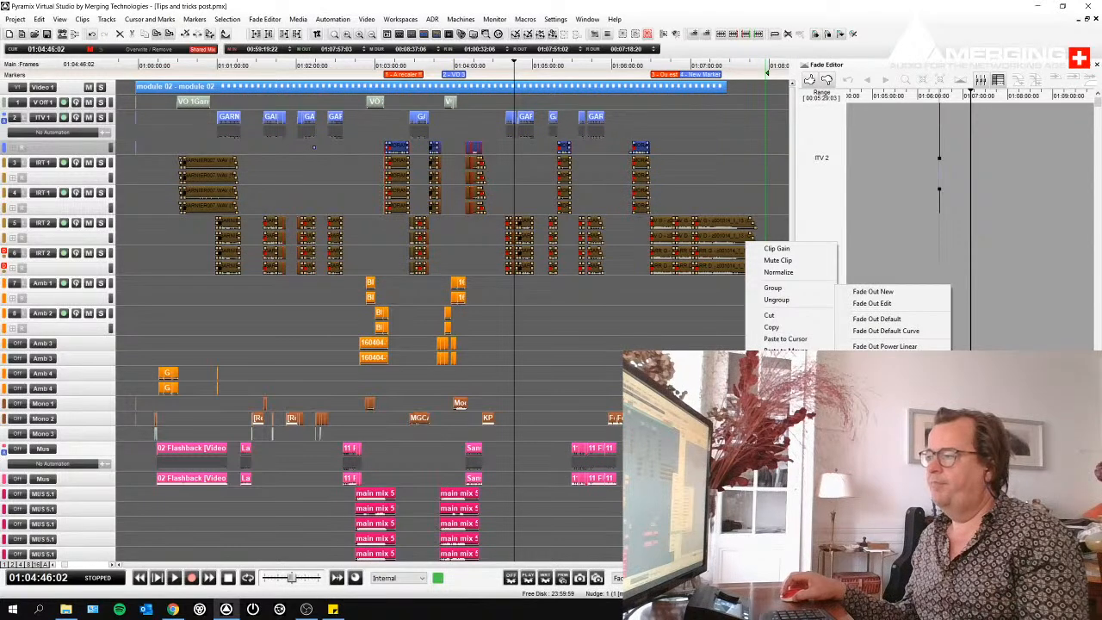
pyautogui.click(886, 465)
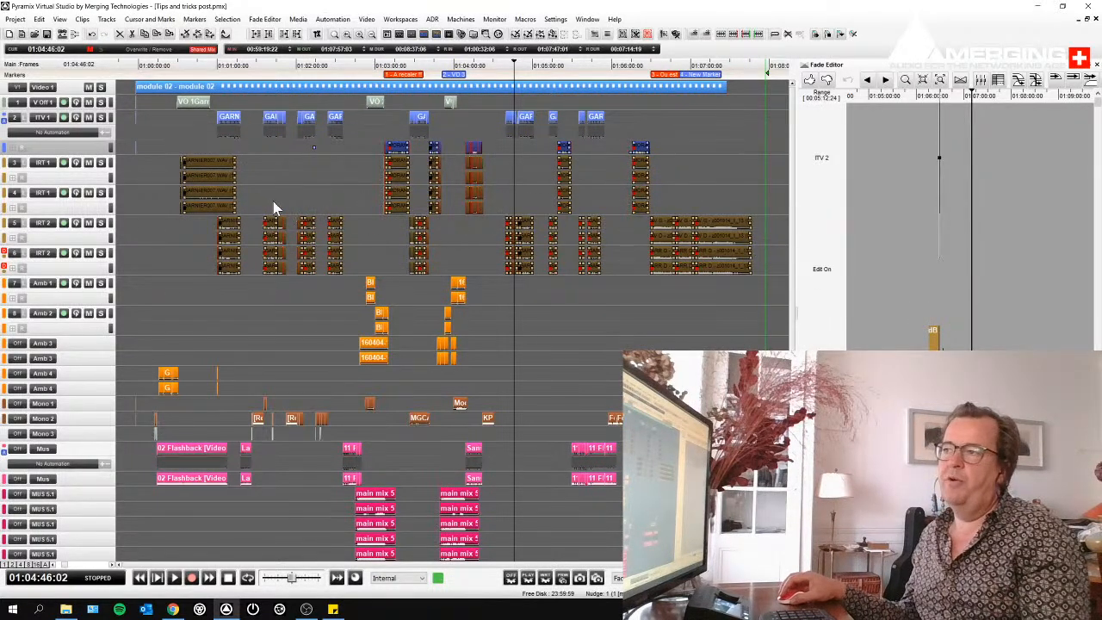
# - Inspect the fade-outs at the end of the last IRT 2 clips and across the whole timeline, and clear the selection
pyautogui.moveTo(737, 222); pyautogui.dragTo(758, 243)
pyautogui.moveTo(560, 224); pyautogui.dragTo(577, 241)
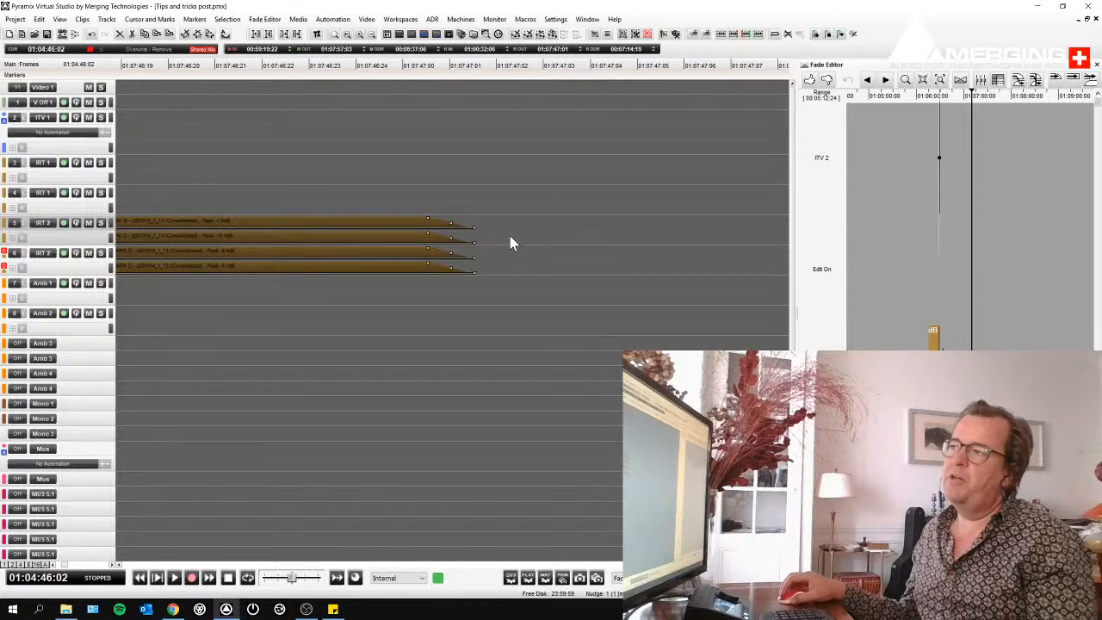
pyautogui.scroll(-10, 514, 238)
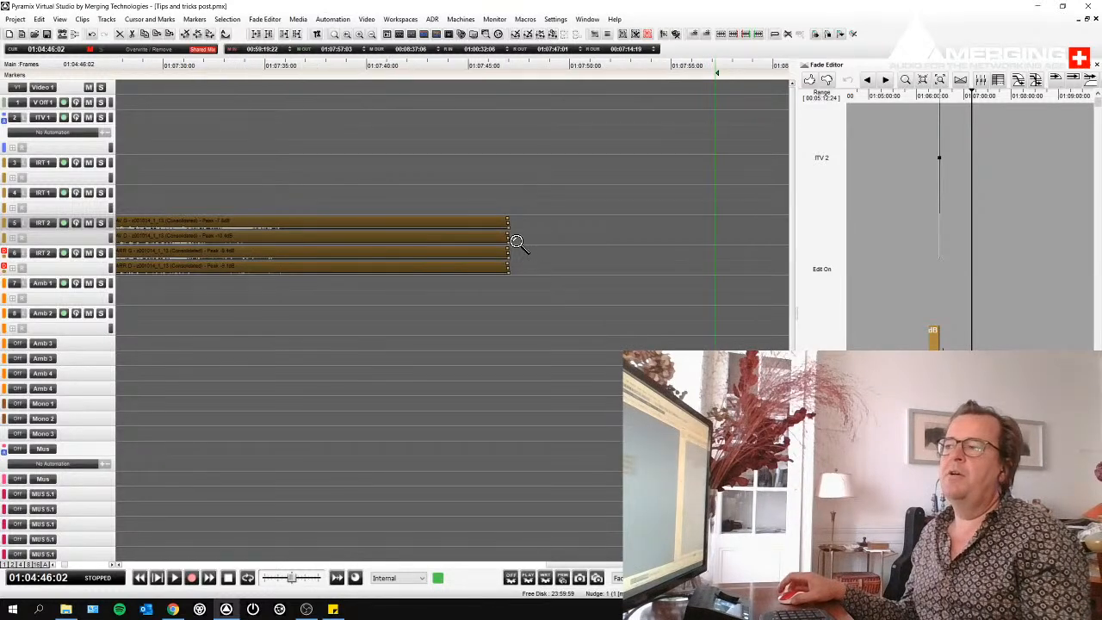
pyautogui.scroll(-3, 518, 243)
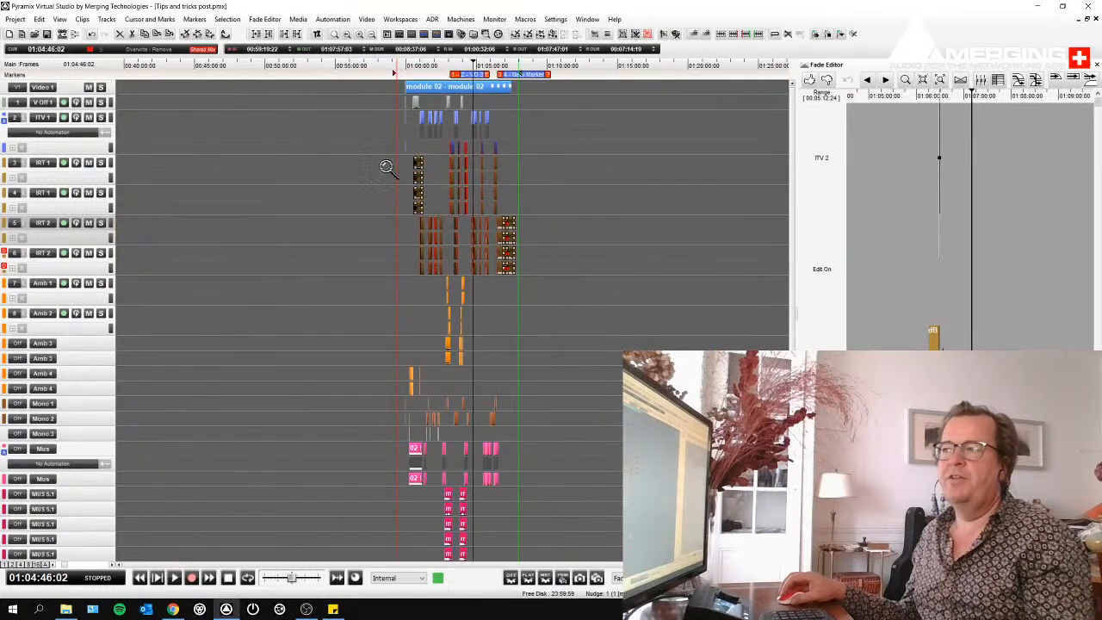
pyautogui.moveTo(377, 169); pyautogui.dragTo(563, 263)
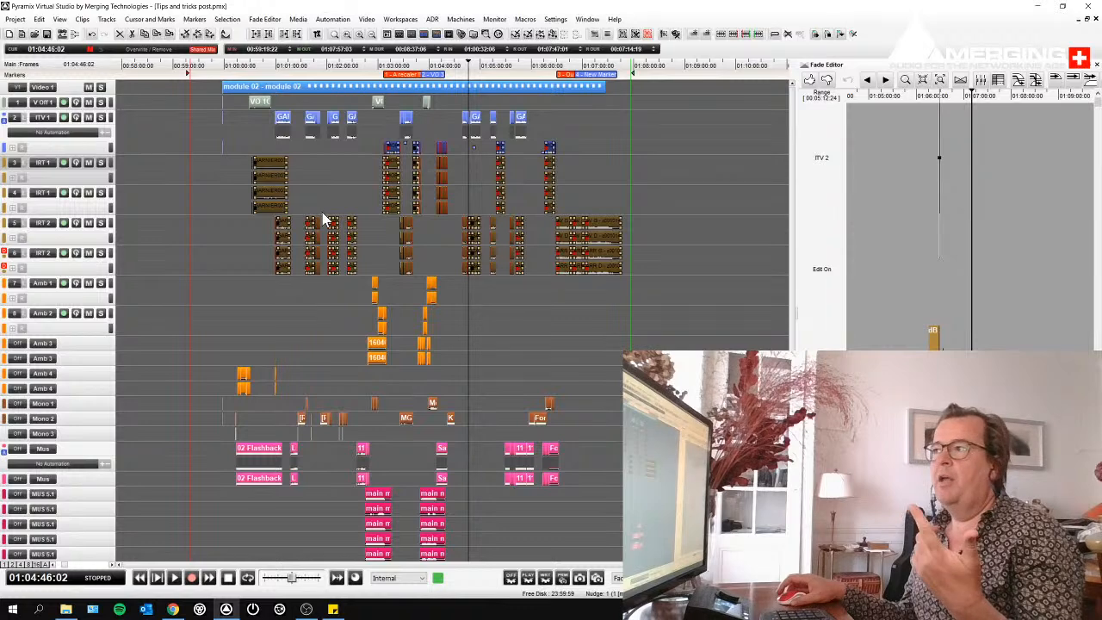
pyautogui.click(576, 162)
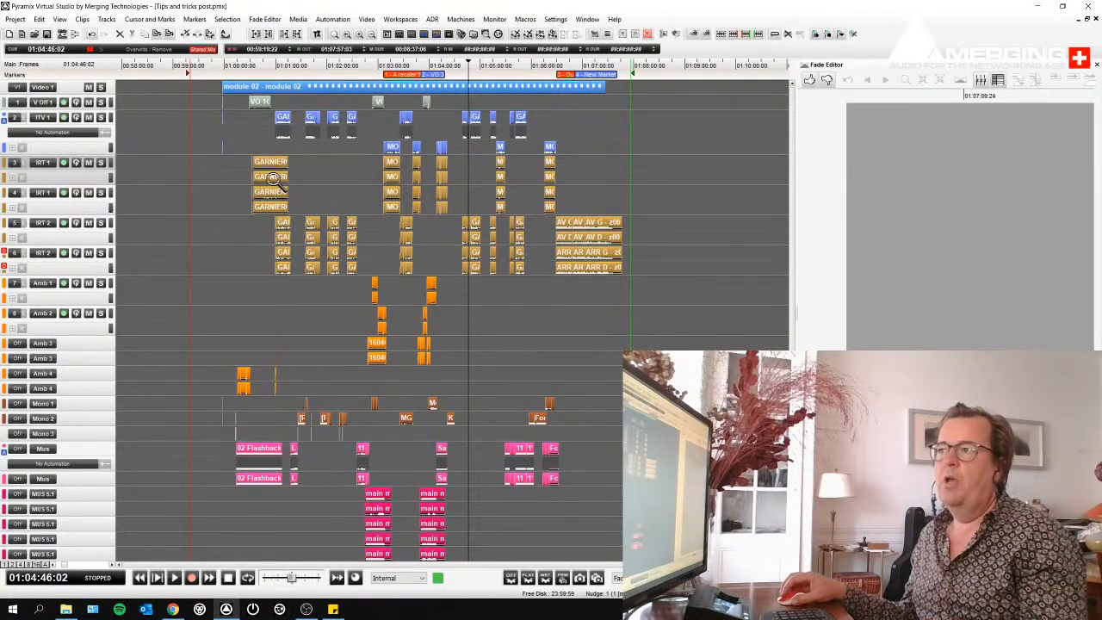
# - Split the long GARNIER007.WAV clips on the IRT 1 tracks at about 01:00:35:12 and crossfade the cut over about 5 frames
pyautogui.moveTo(240, 156); pyautogui.dragTo(295, 199)
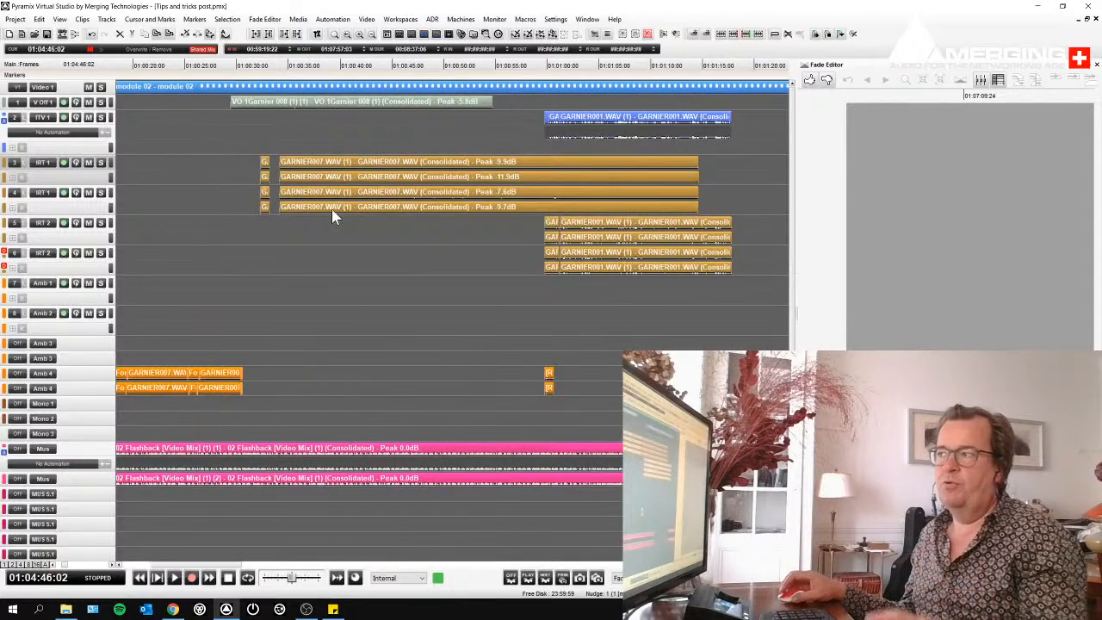
pyautogui.moveTo(247, 170); pyautogui.dragTo(343, 201)
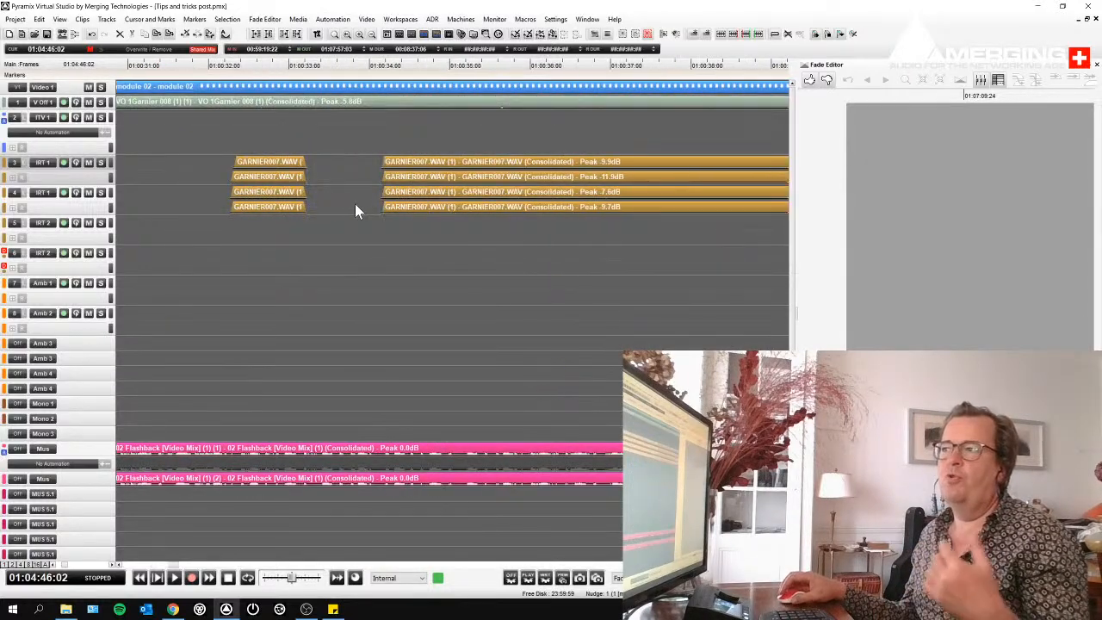
pyautogui.click(479, 167)
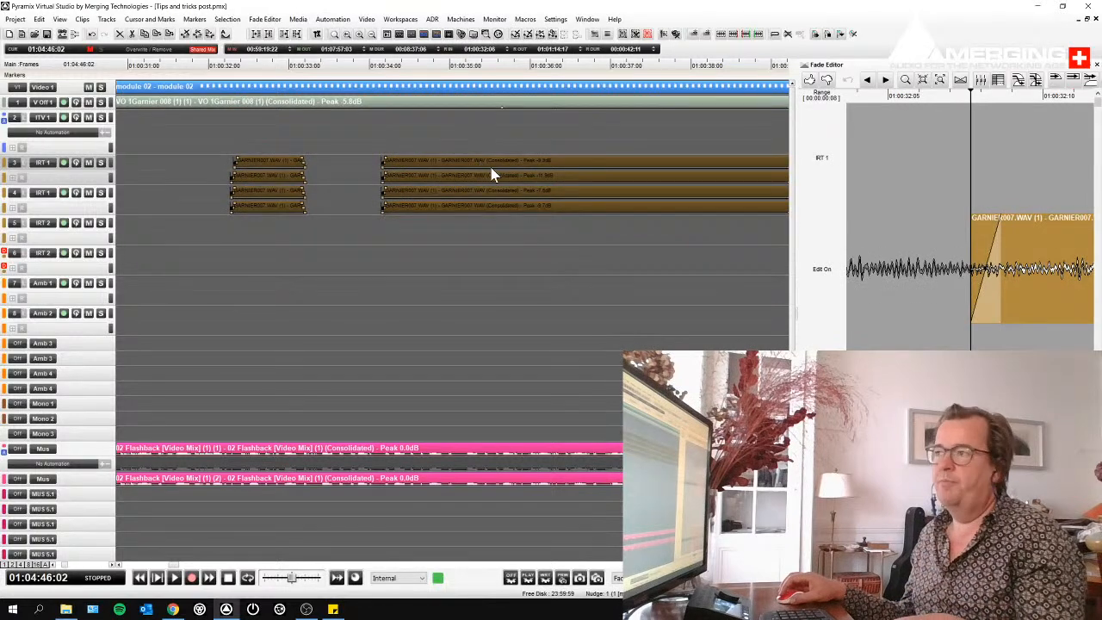
pyautogui.click(491, 169)
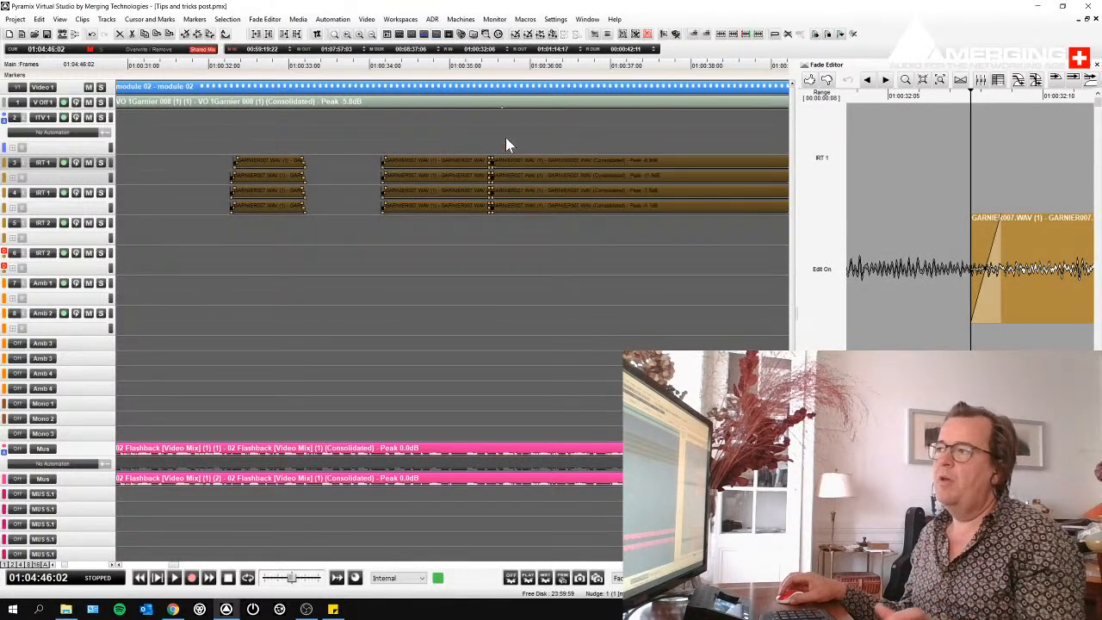
pyautogui.click(504, 163)
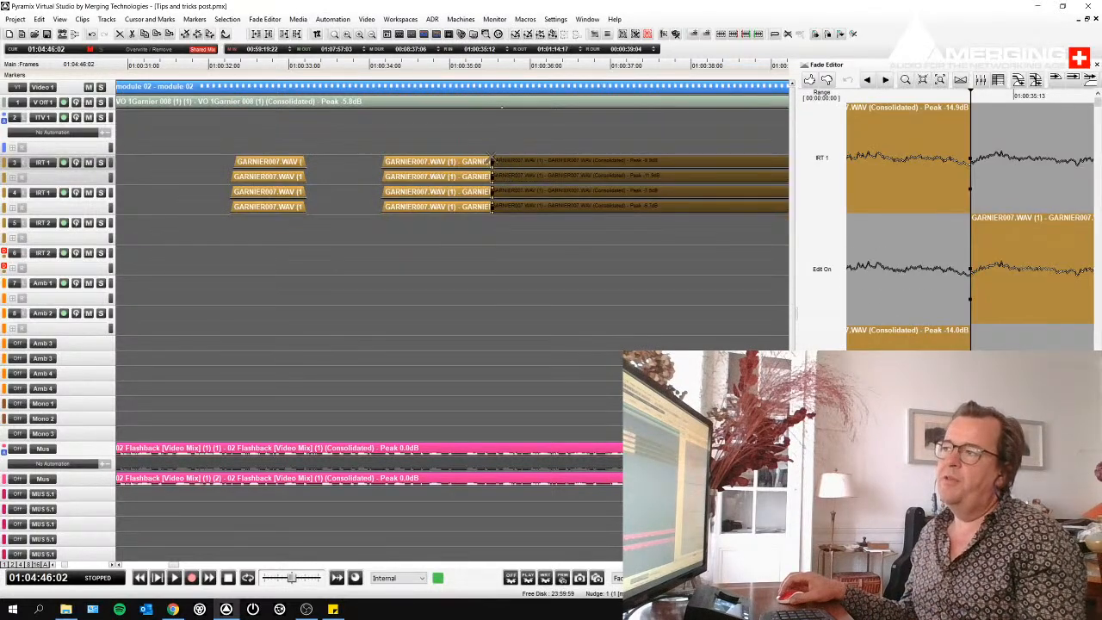
pyautogui.moveTo(495, 161); pyautogui.dragTo(499, 207)
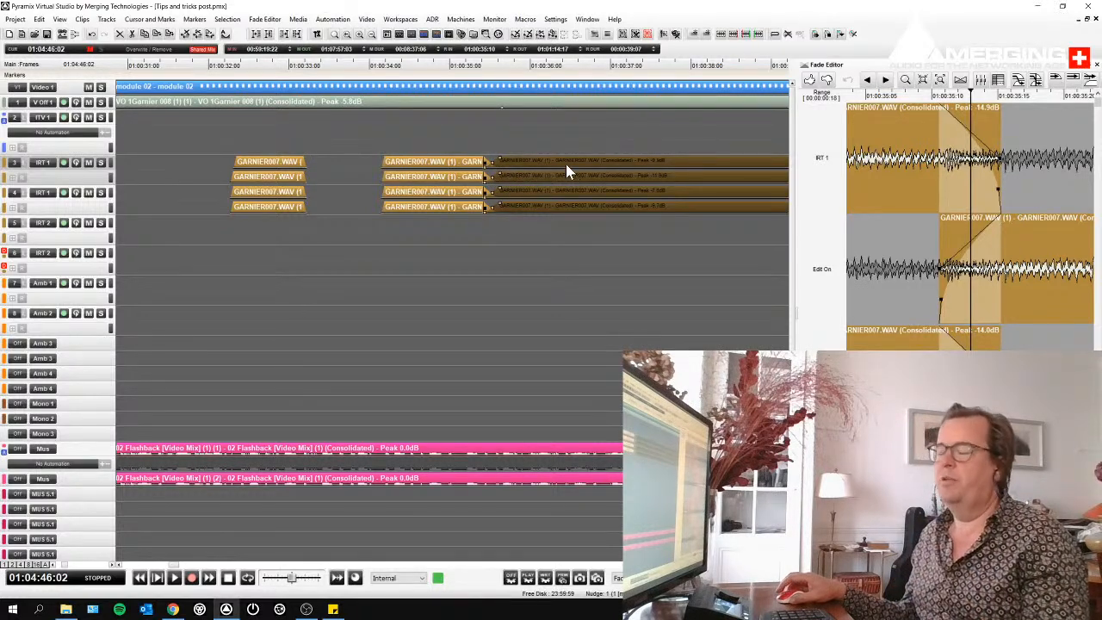
pyautogui.scroll(-3, 566, 164)
pyautogui.hscroll(3, 566, 164)
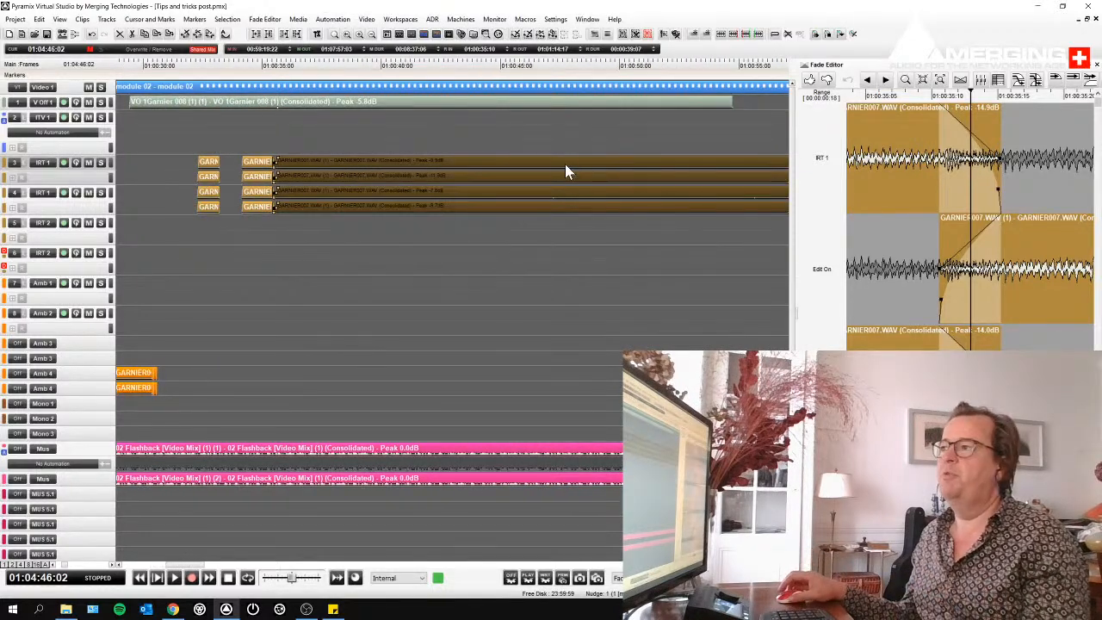
pyautogui.scroll(-5, 565, 164)
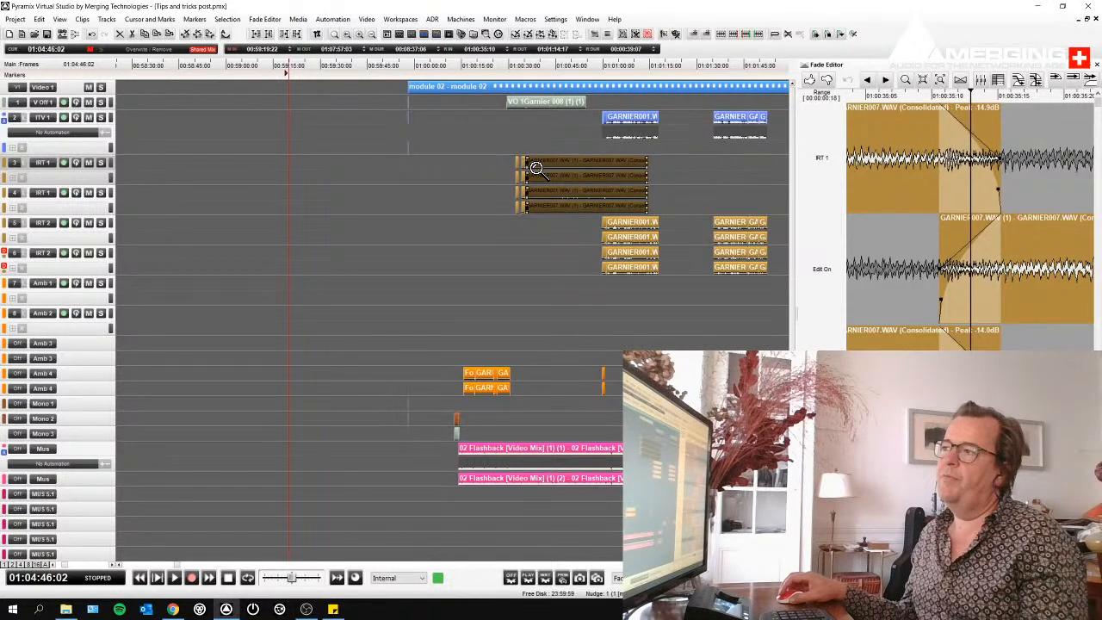
pyautogui.scroll(10, 527, 165)
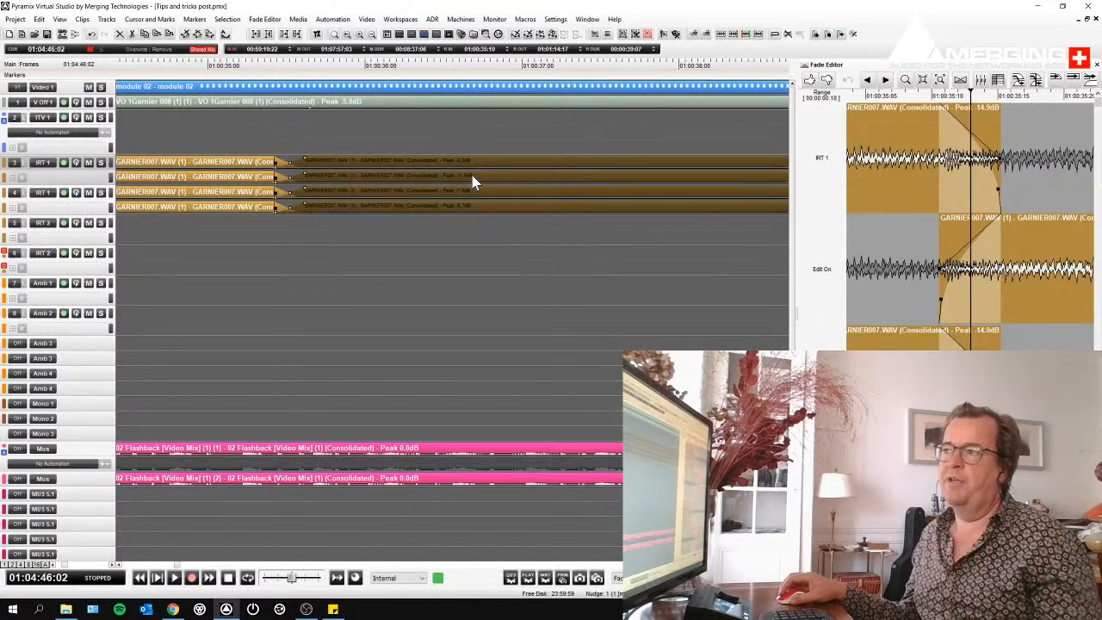
# - Create a new macro named XFADE ROOT COSINE and close the macro editor
pyautogui.click(526, 20)
pyautogui.click(544, 32)
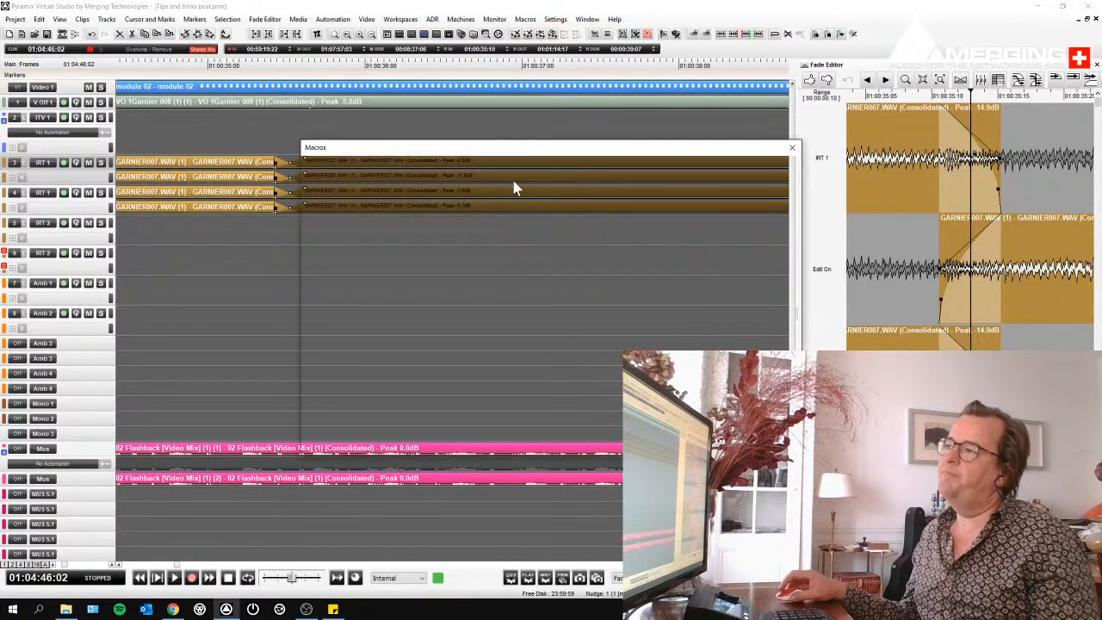
pyautogui.click(327, 432)
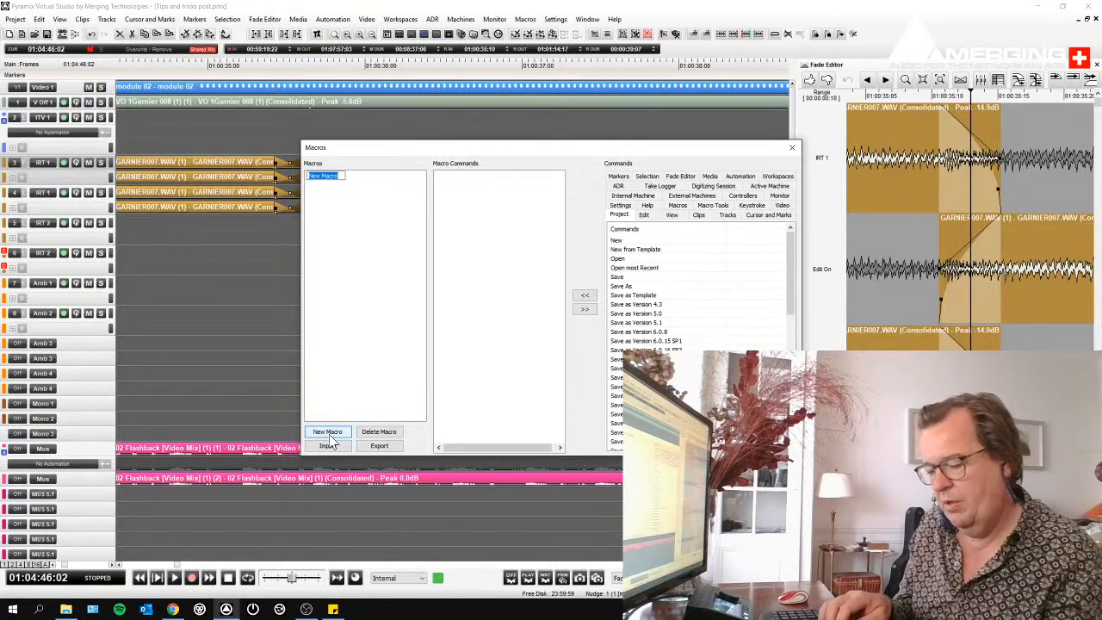
pyautogui.write('XFADE ROOT')
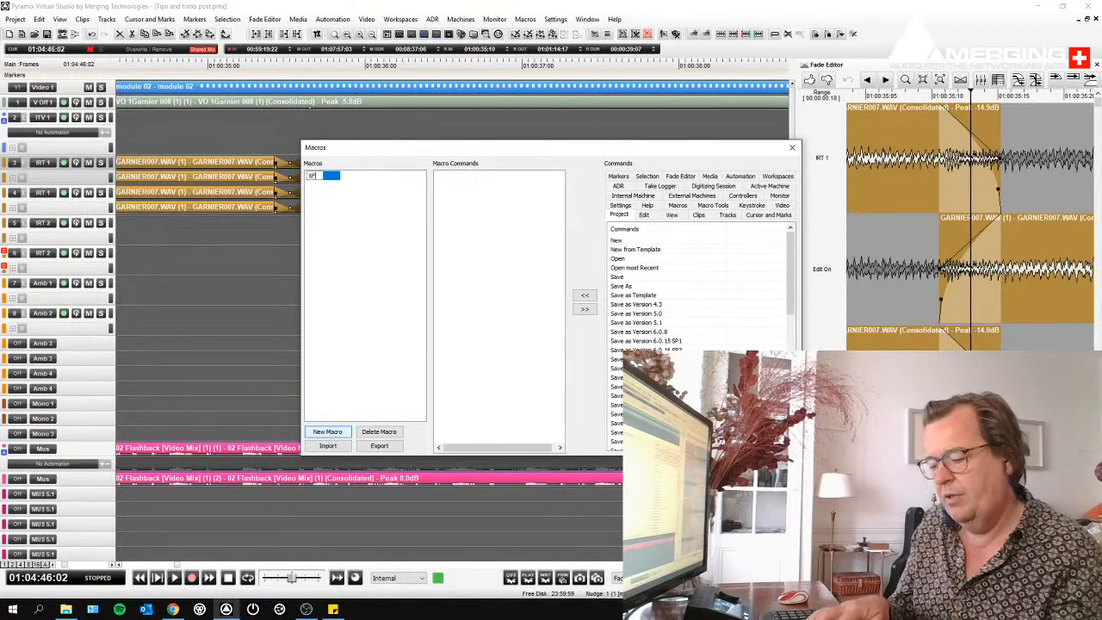
pyautogui.press('Return')
pyautogui.write('COSINE')
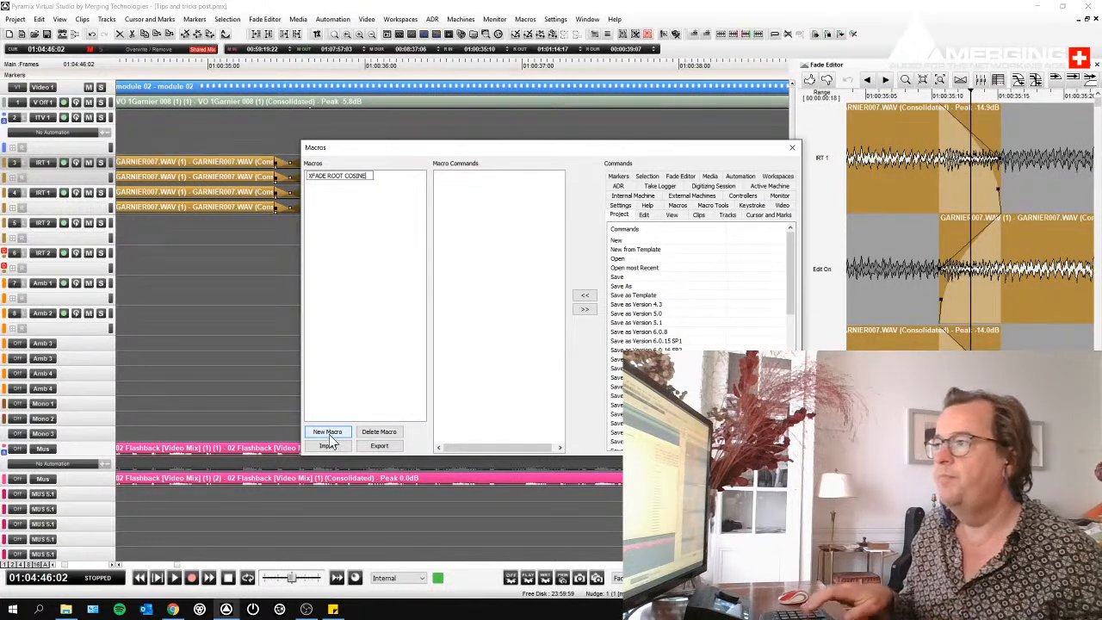
pyautogui.press('Return')
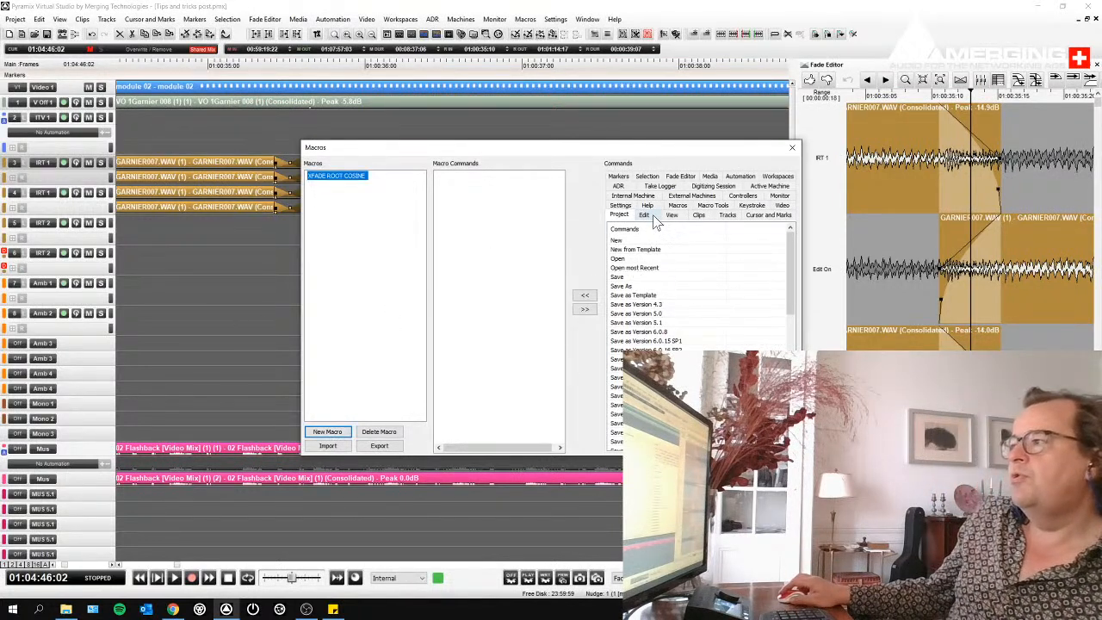
pyautogui.click(792, 147)
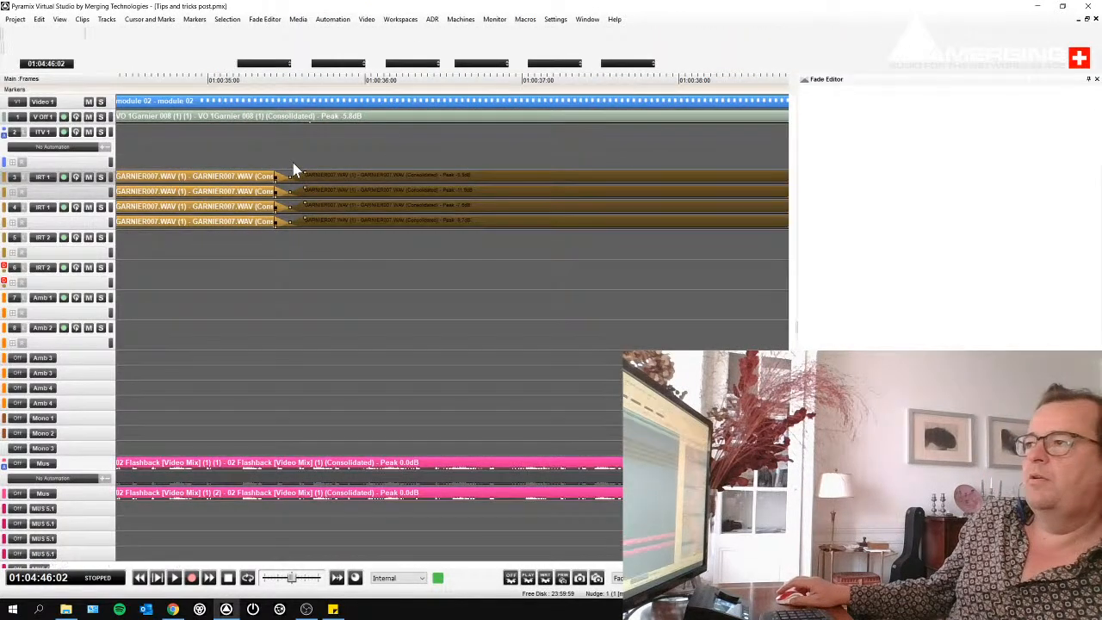
# - Look up the X Fade commands available for the selected IRT 1 clips and dismiss them without applying any
pyautogui.rightClick(293, 168)
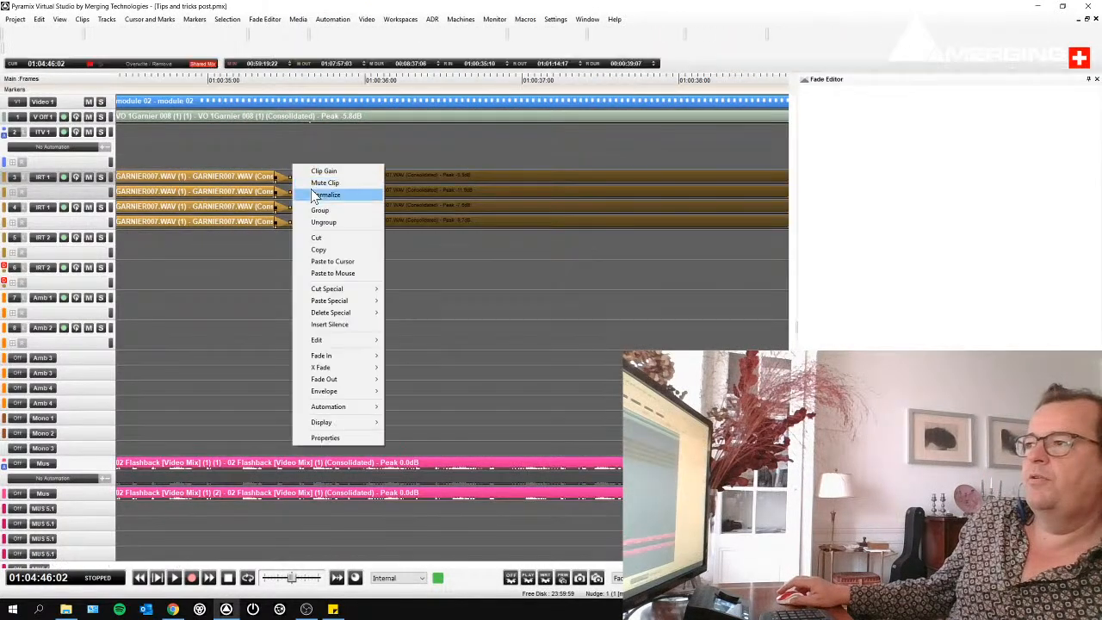
pyautogui.moveTo(343, 376)
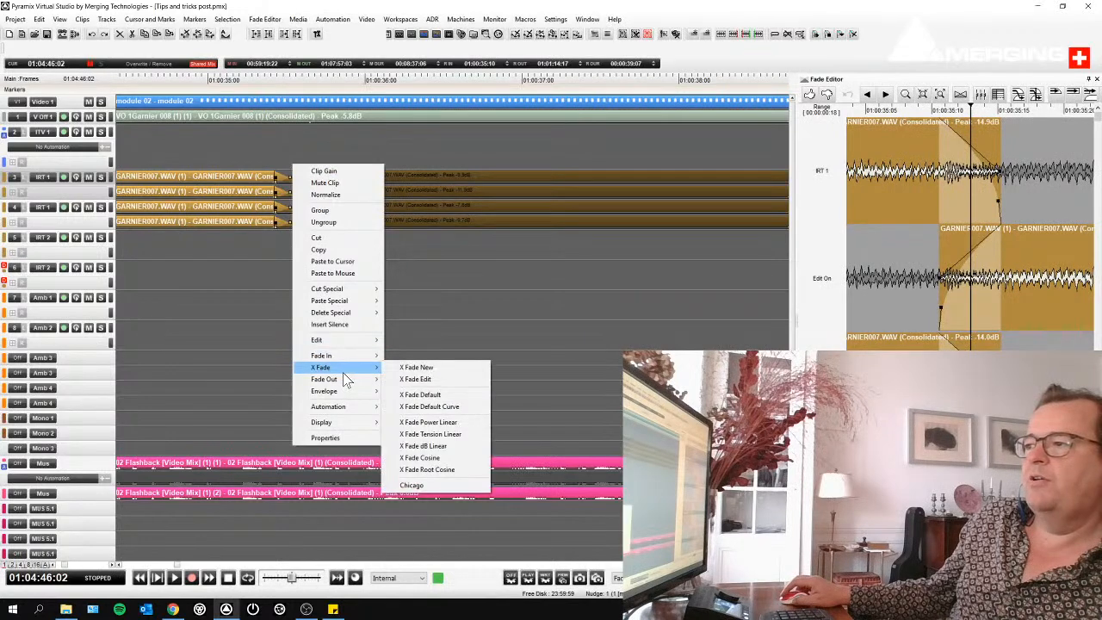
pyautogui.click(79, 21)
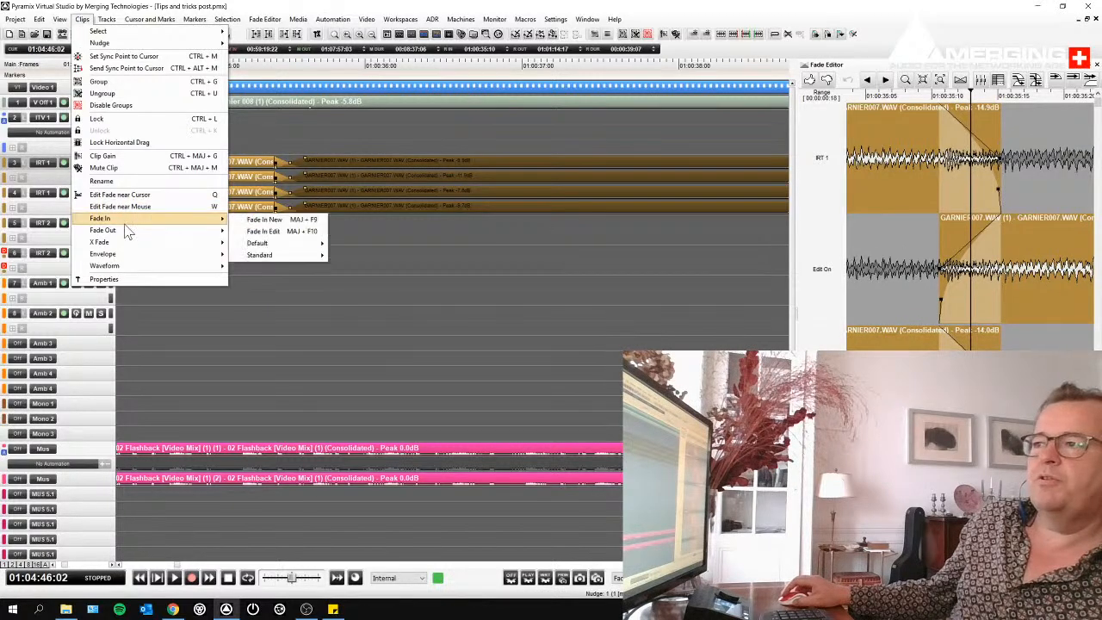
pyautogui.moveTo(124, 244)
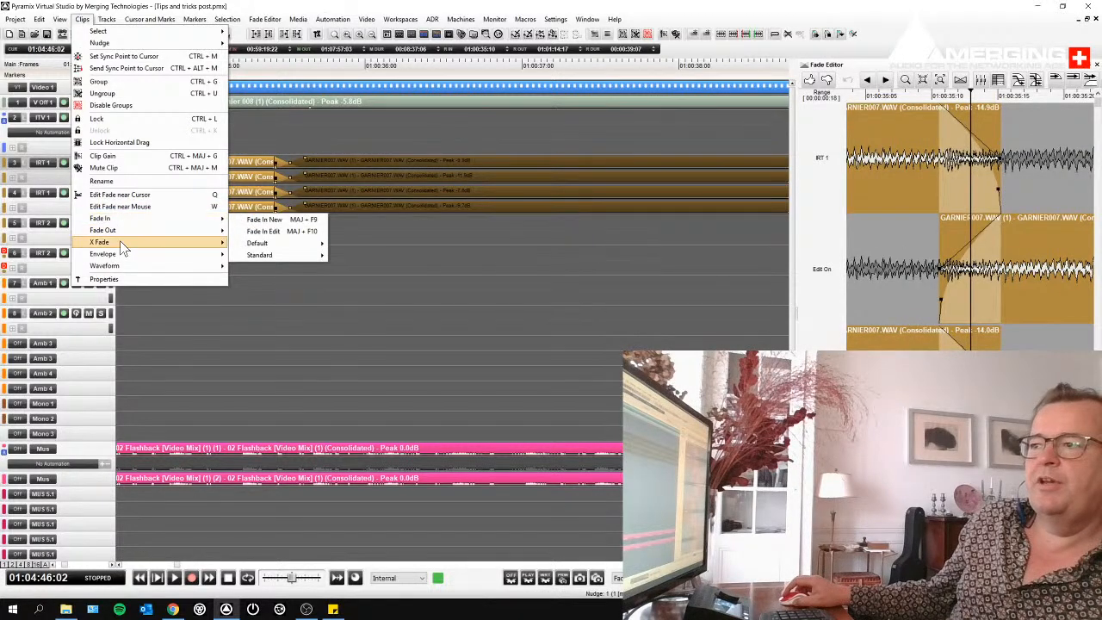
pyautogui.click(331, 167)
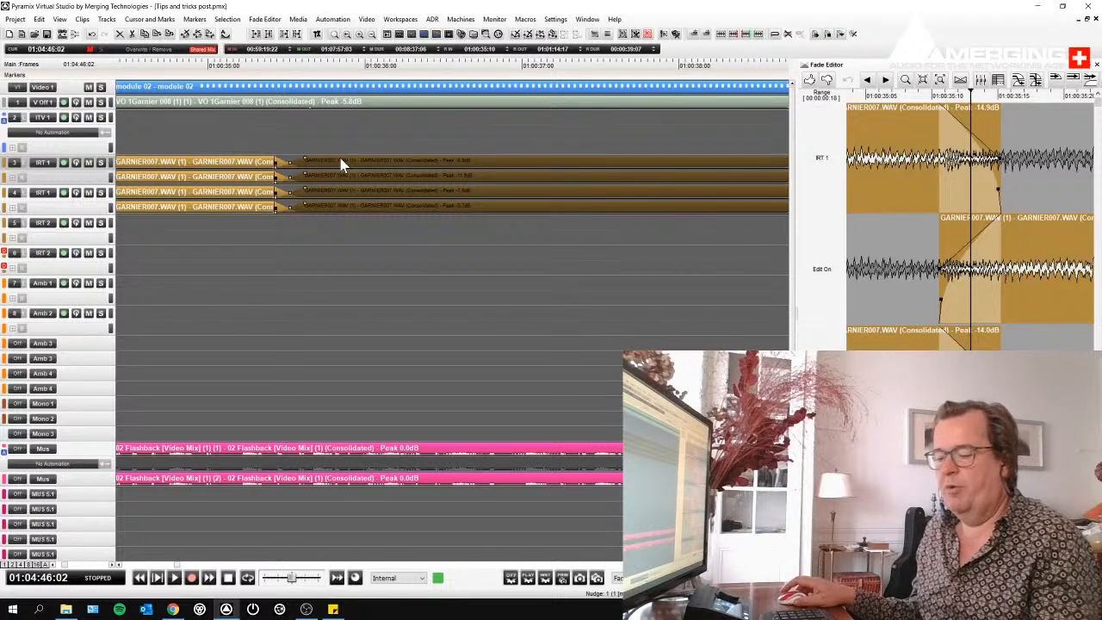
# - Reopen the macro editor and add the clip commands X Fade New and X Fade Root Cosine to the XFADE ROOT COSINE macro
pyautogui.hotkey('alt', 'm')
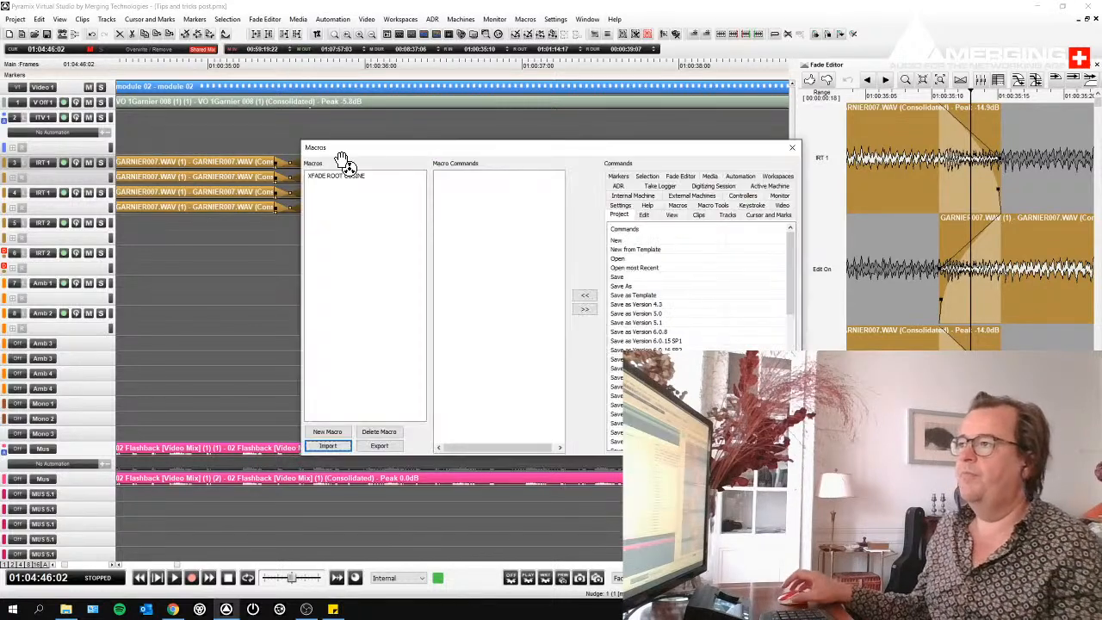
pyautogui.click(340, 179)
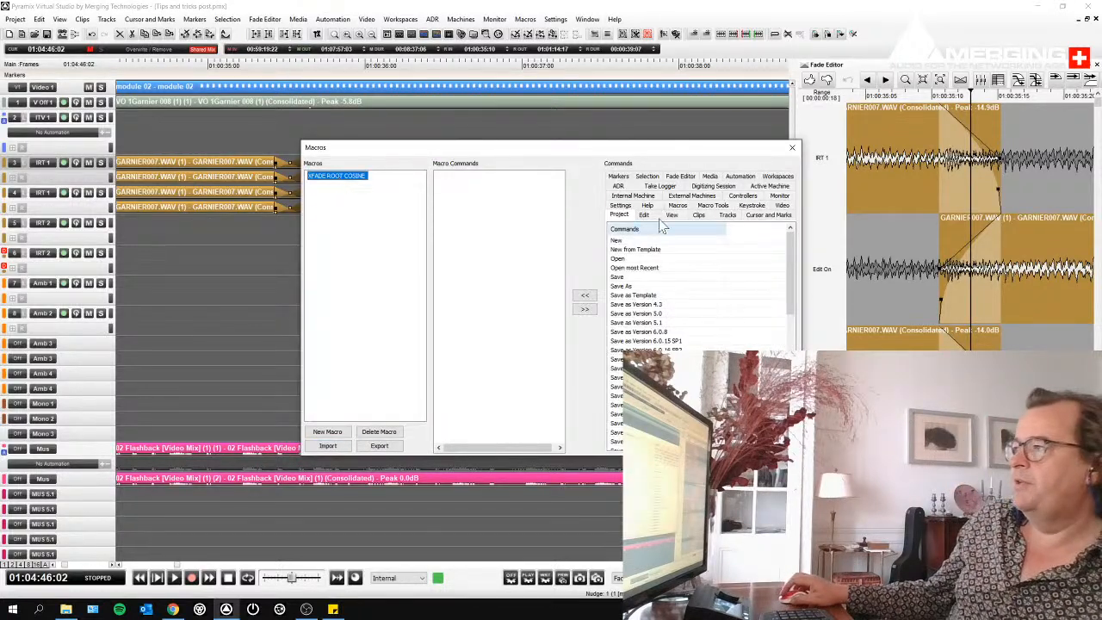
pyautogui.click(699, 215)
pyautogui.moveTo(795, 254); pyautogui.dragTo(801, 375)
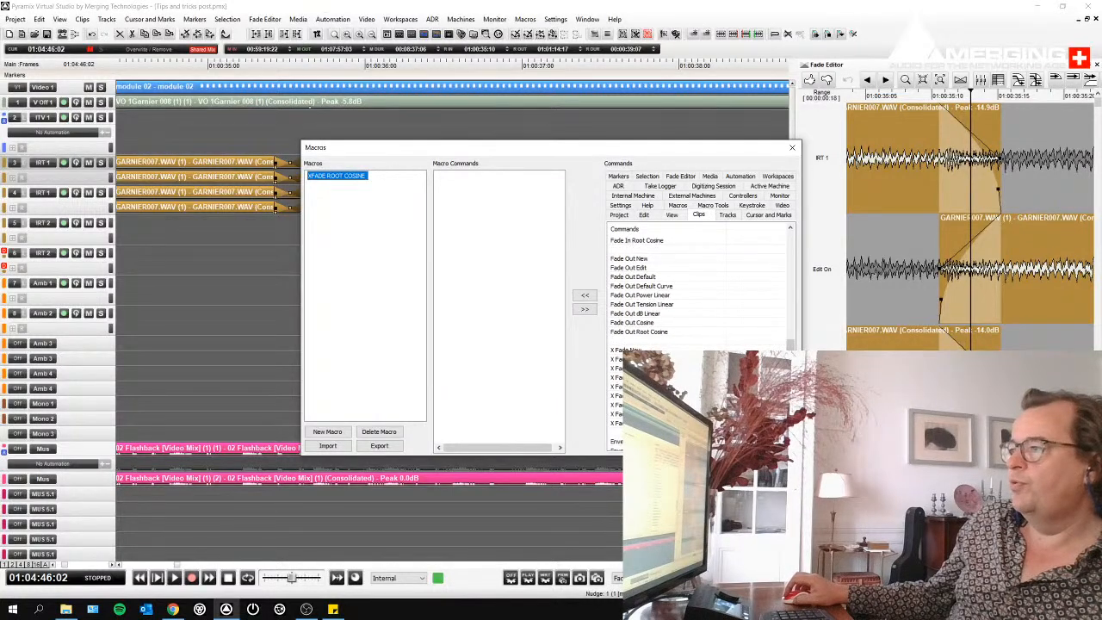
pyautogui.click(635, 350)
pyautogui.doubleClick(635, 352)
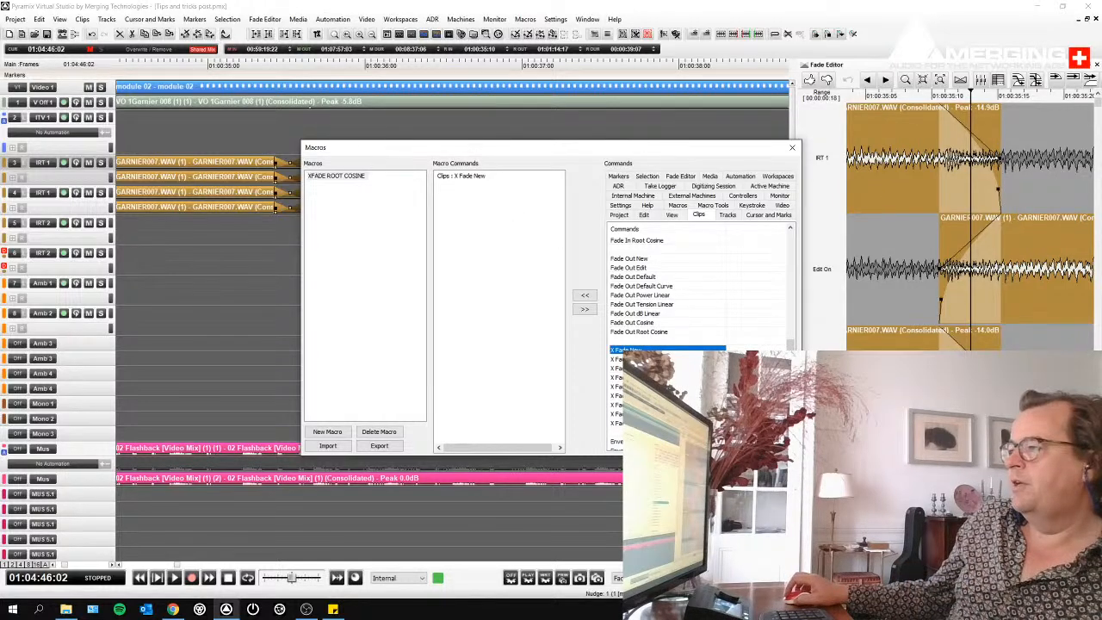
pyautogui.doubleClick(632, 423)
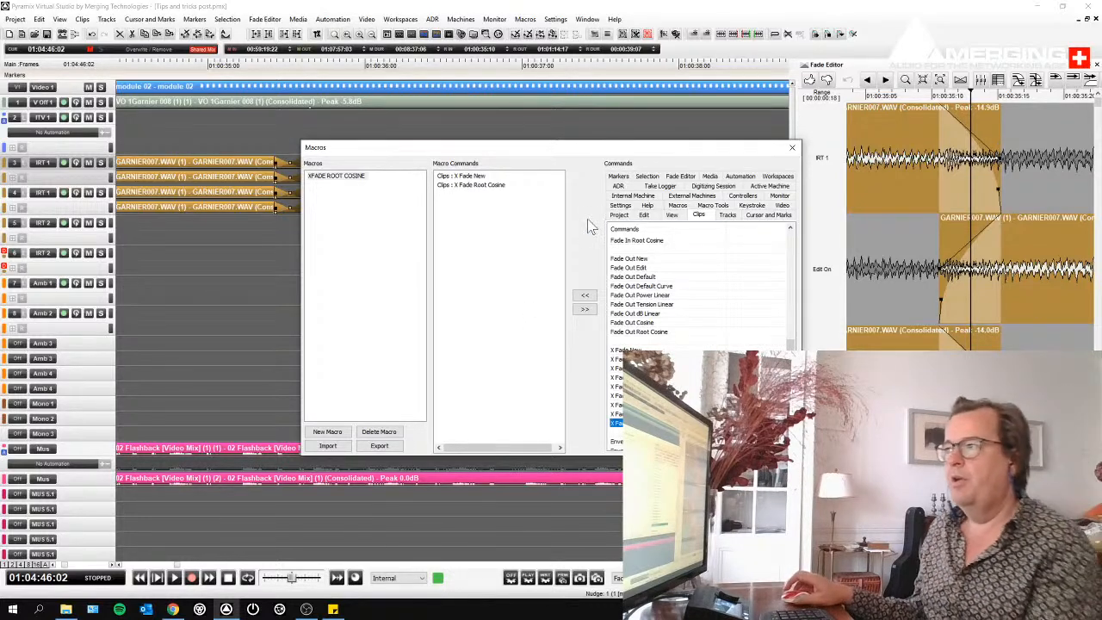
# - Close the macro editor and split the long GARNIER001.WAV clips on the IRT 2 tracks at about 01:01:07:08
pyautogui.click(793, 151)
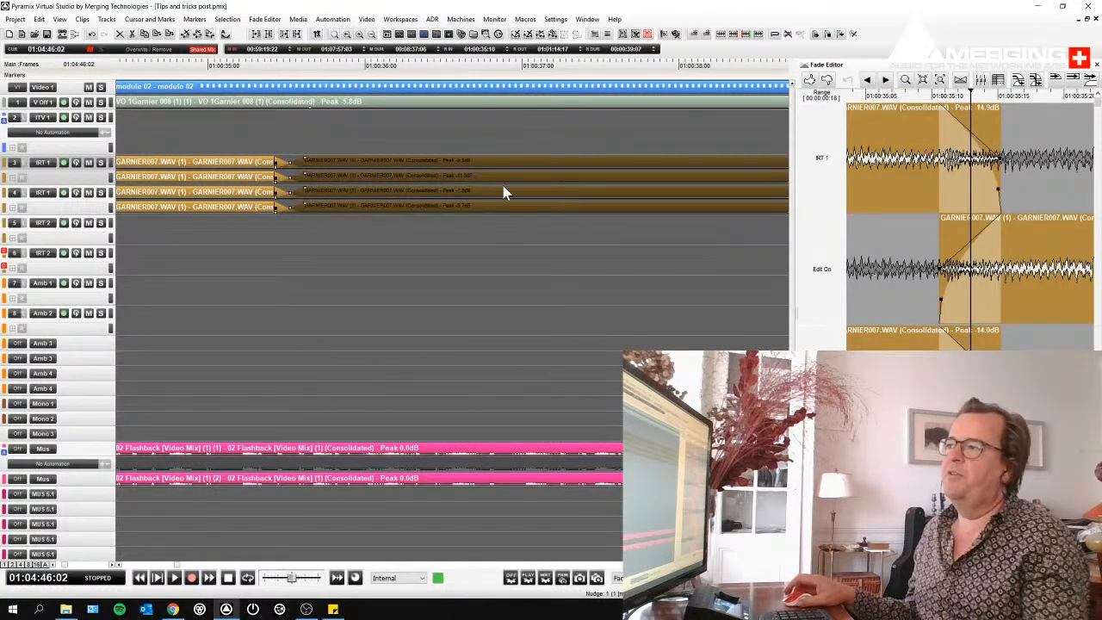
pyautogui.press('f')
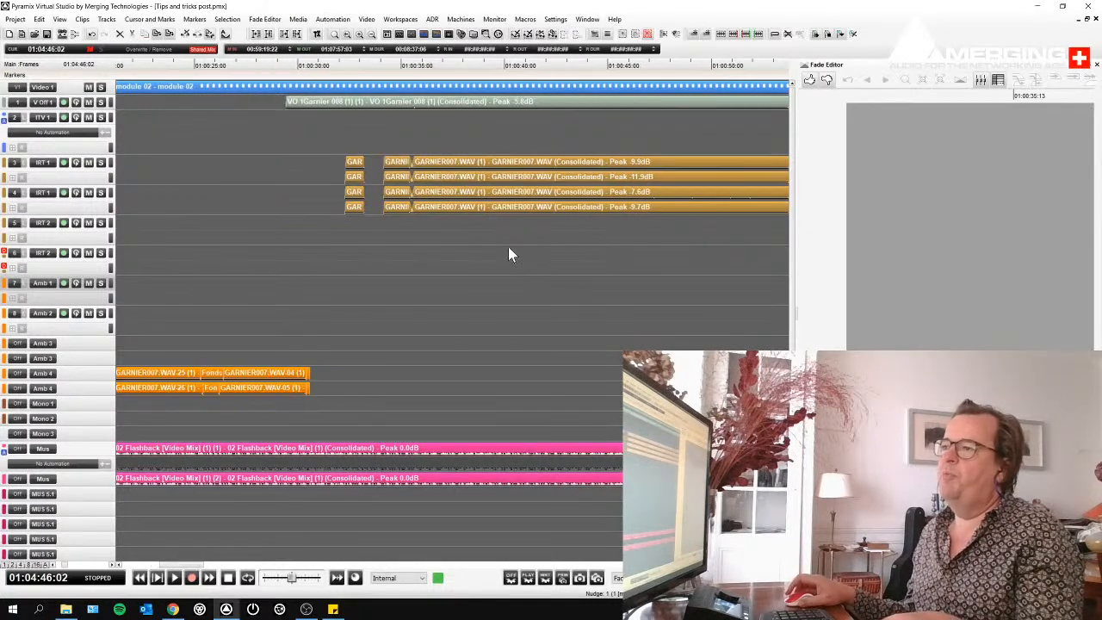
pyautogui.hscroll(1, 508, 248)
pyautogui.hscroll(3, 640, 168)
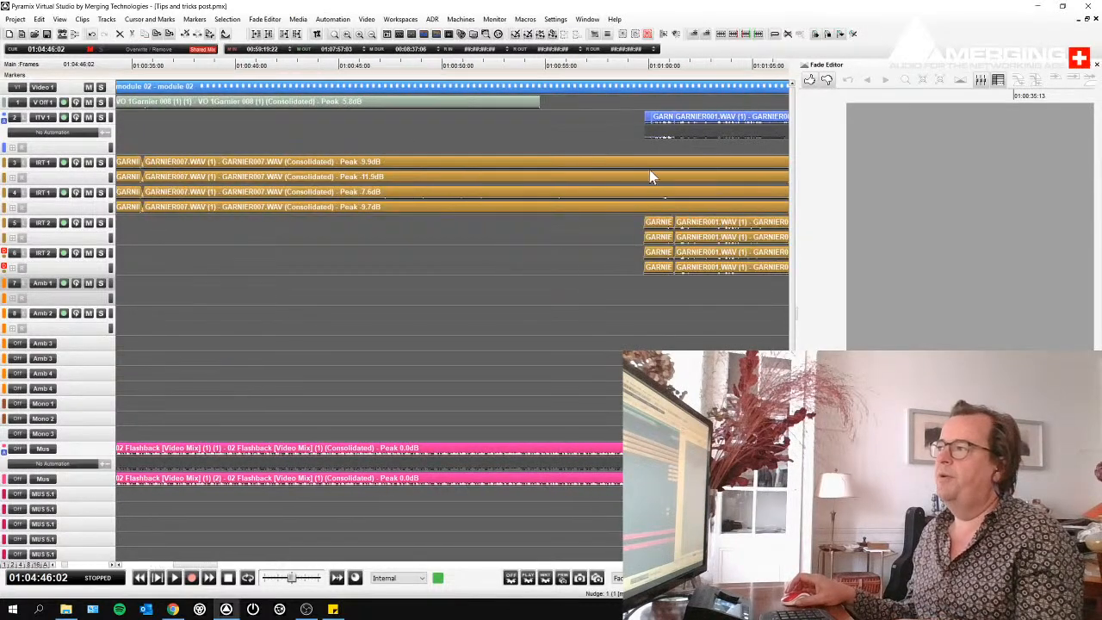
pyautogui.hscroll(2, 652, 172)
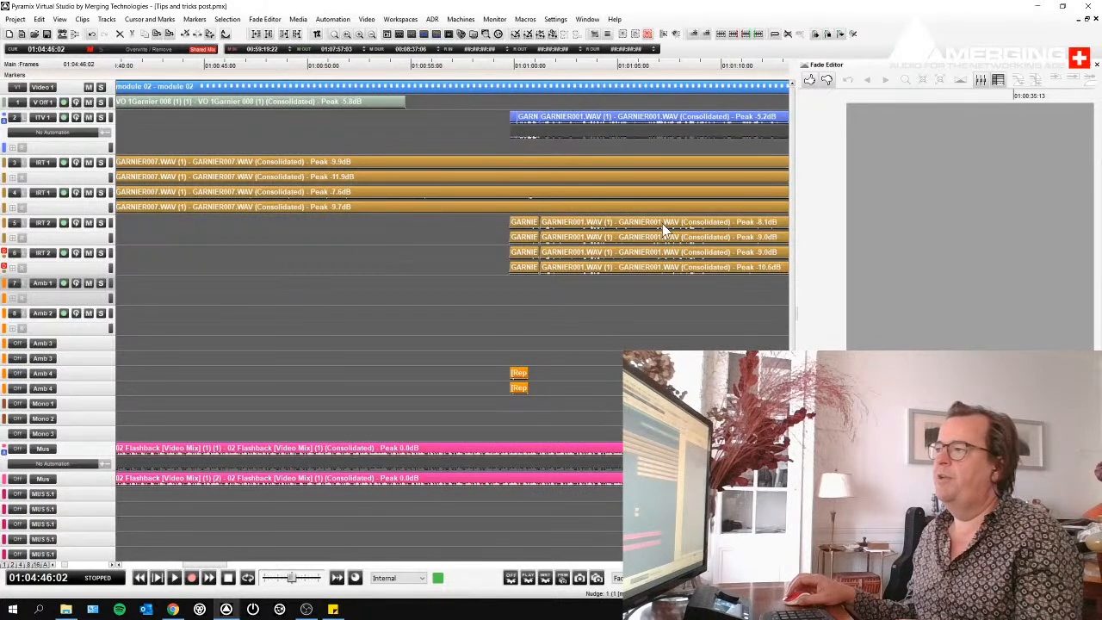
pyautogui.click(662, 223)
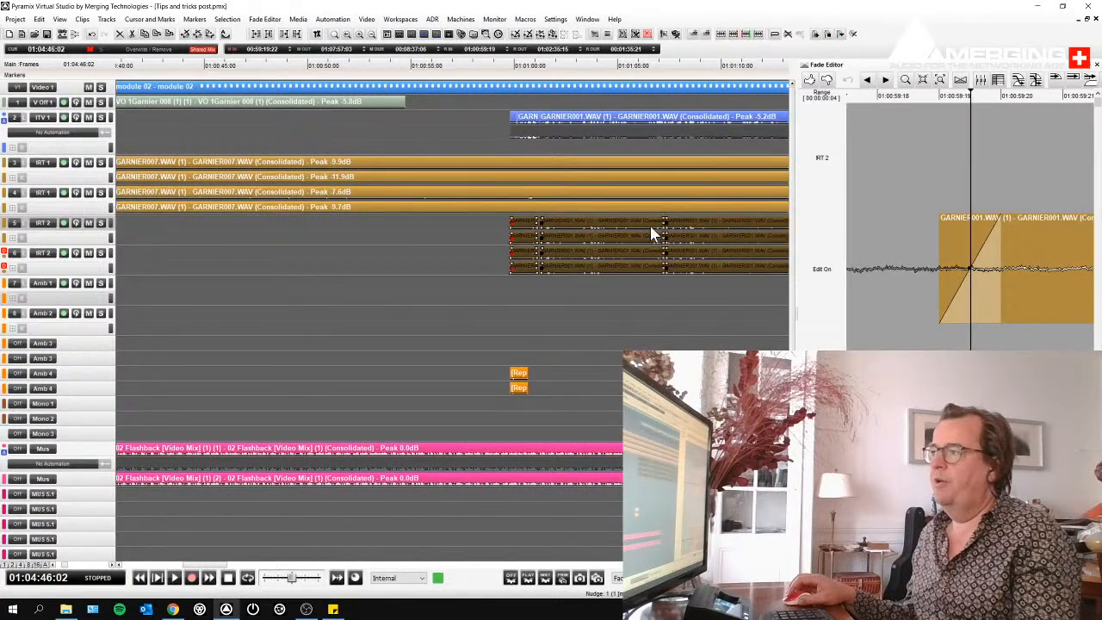
pyautogui.moveTo(650, 228); pyautogui.dragTo(682, 231)
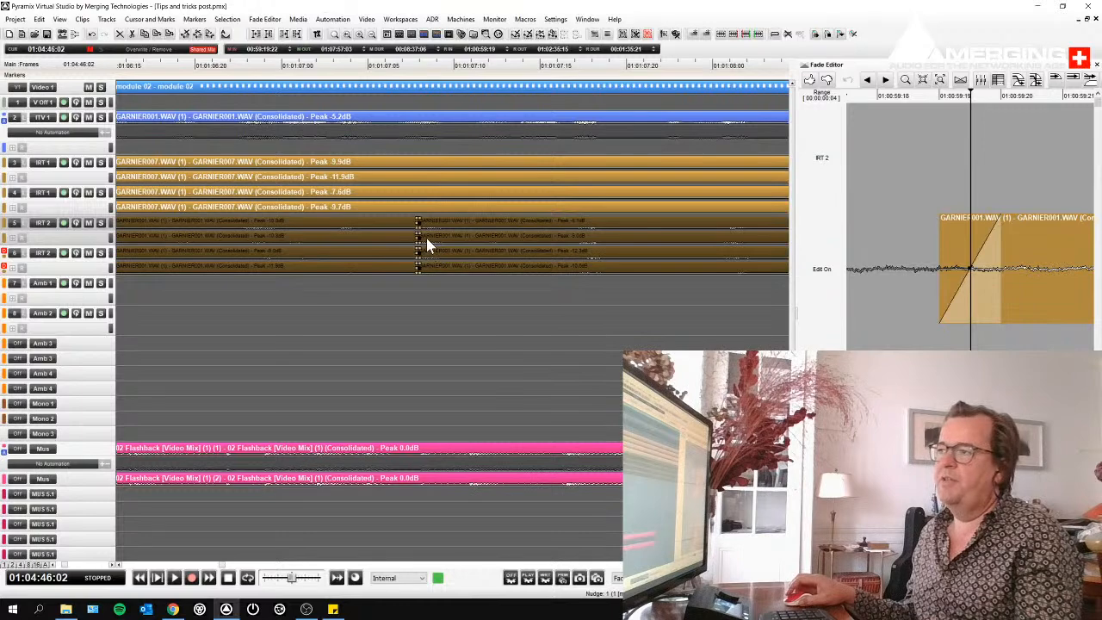
pyautogui.scroll(5, 428, 241)
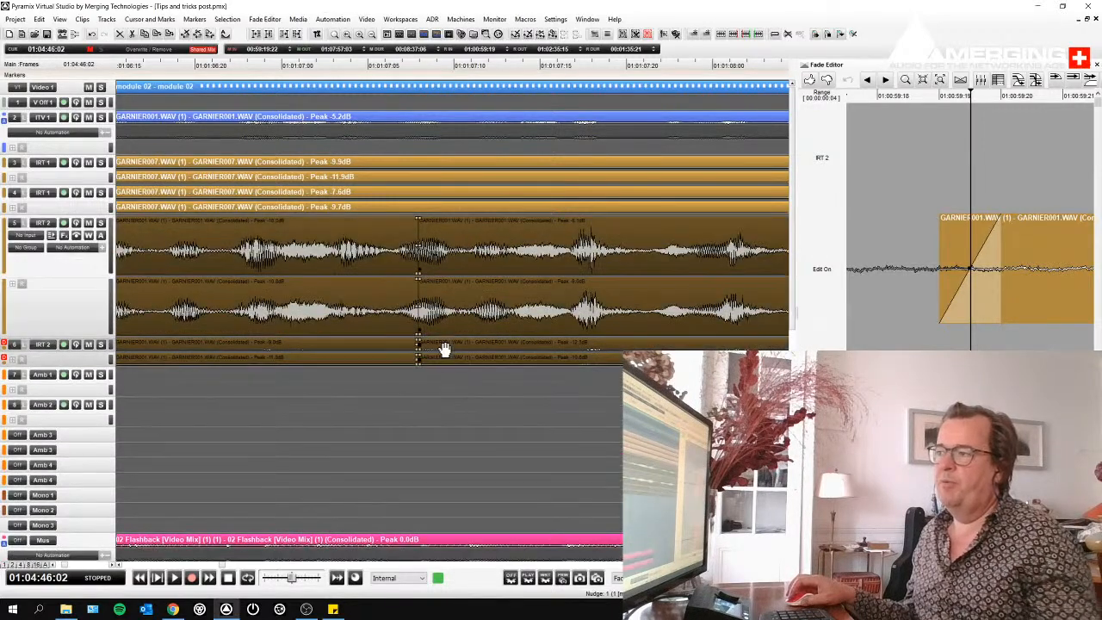
# - Mark a range from about 01:01:07:05 to 01:01:07:10 across the IRT 2 cut and run the XFADE ROOT COSINE macro
pyautogui.click(467, 406)
pyautogui.moveTo(383, 273); pyautogui.dragTo(456, 278)
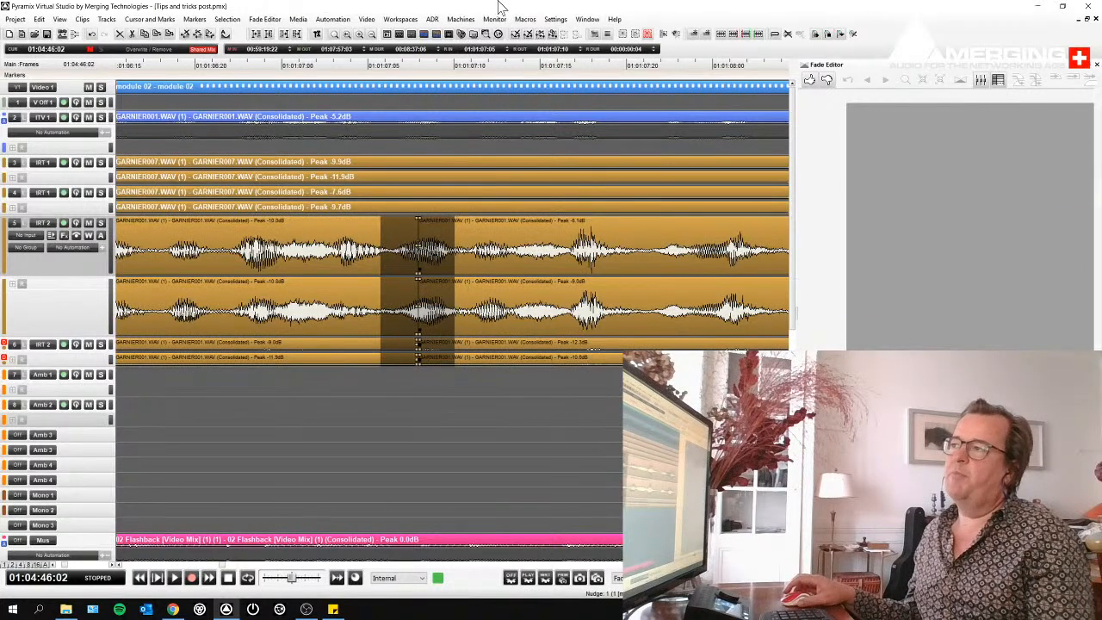
pyautogui.click(526, 19)
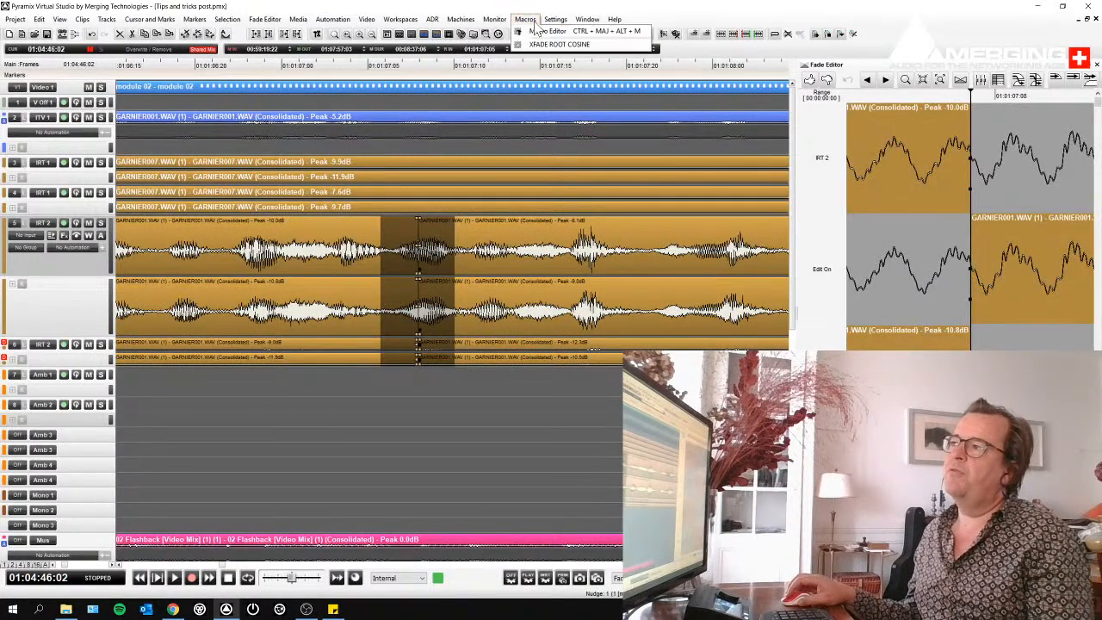
pyautogui.click(559, 44)
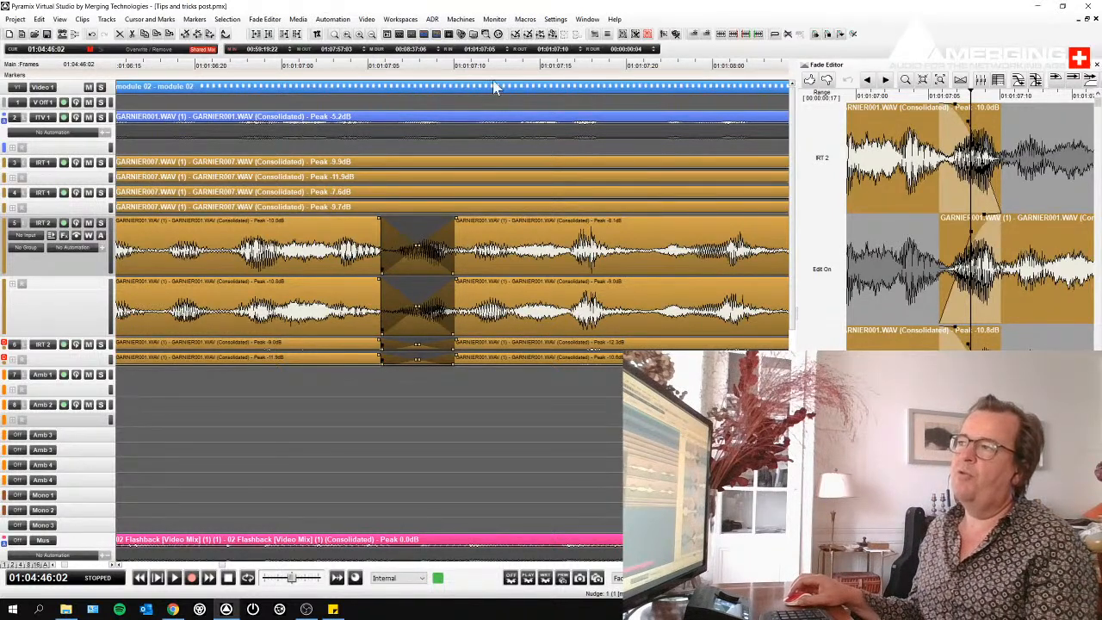
# - Assign the keyboard shortcut Shift+F to the XFADE ROOT COSINE macro and close the shortcut editor
pyautogui.click(527, 21)
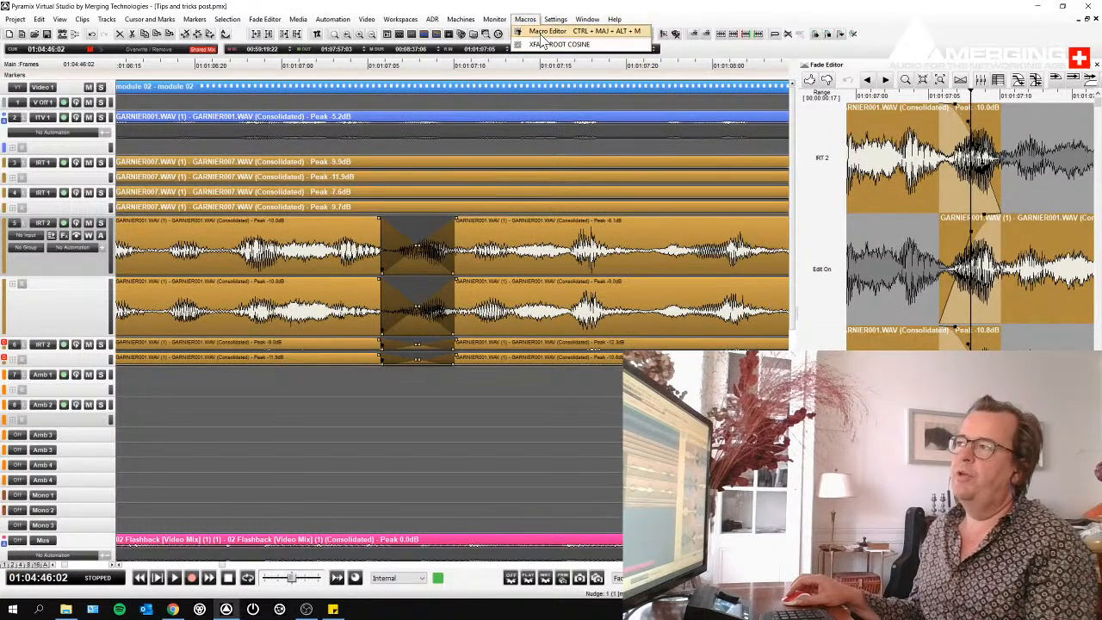
pyautogui.moveTo(556, 19)
pyautogui.click(564, 45)
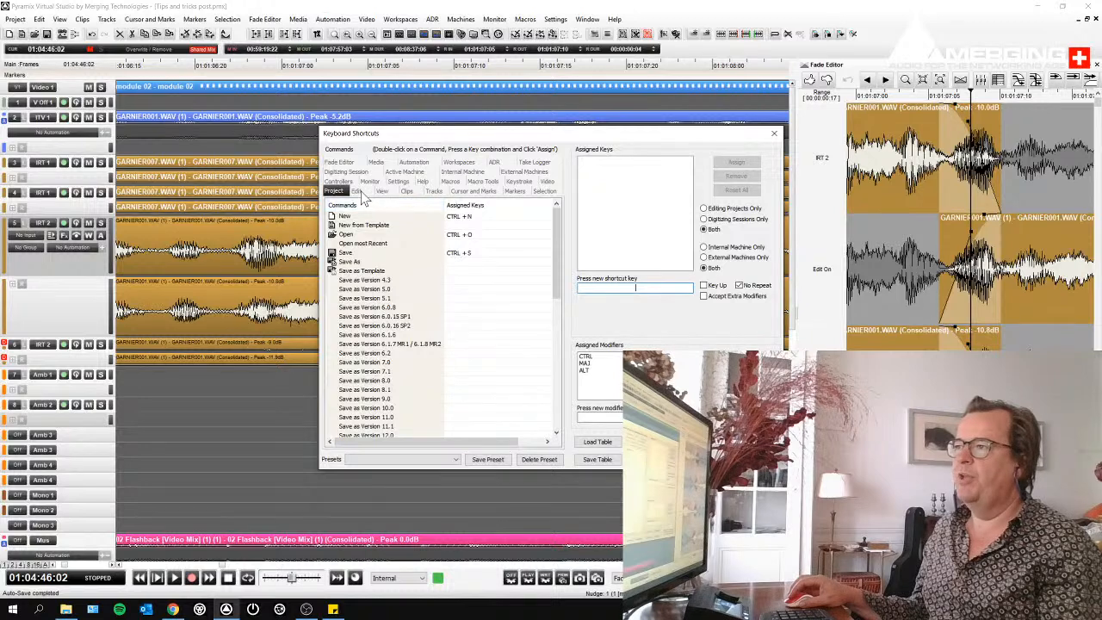
pyautogui.moveTo(389, 137); pyautogui.dragTo(606, 102)
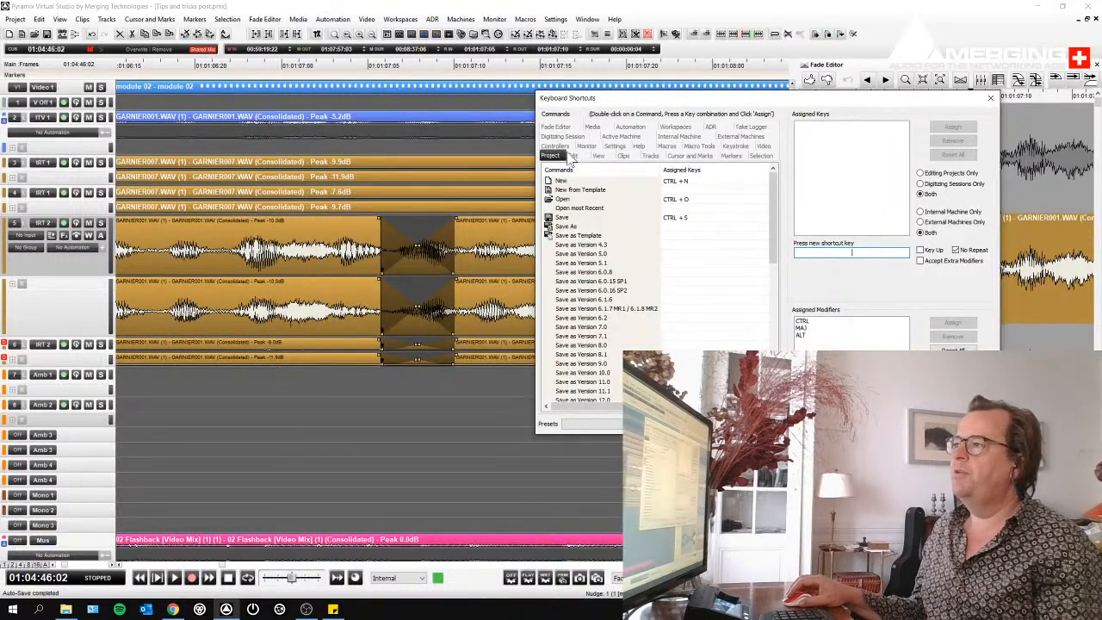
pyautogui.click(667, 145)
pyautogui.click(599, 181)
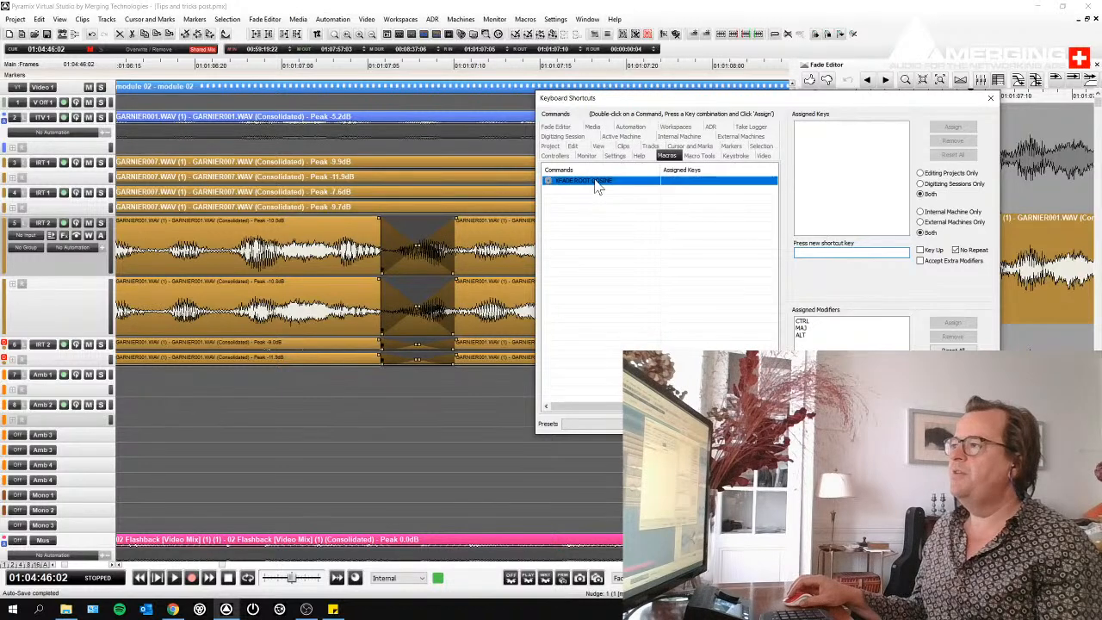
pyautogui.click(852, 252)
pyautogui.hotkey('shift', 'f')
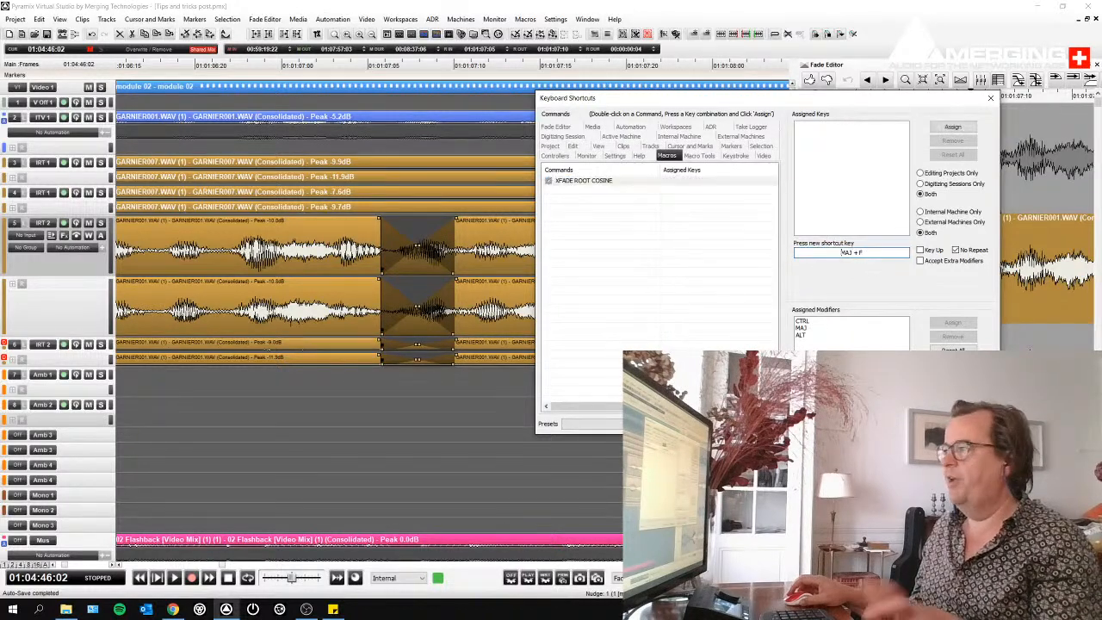
pyautogui.click(953, 127)
pyautogui.click(990, 99)
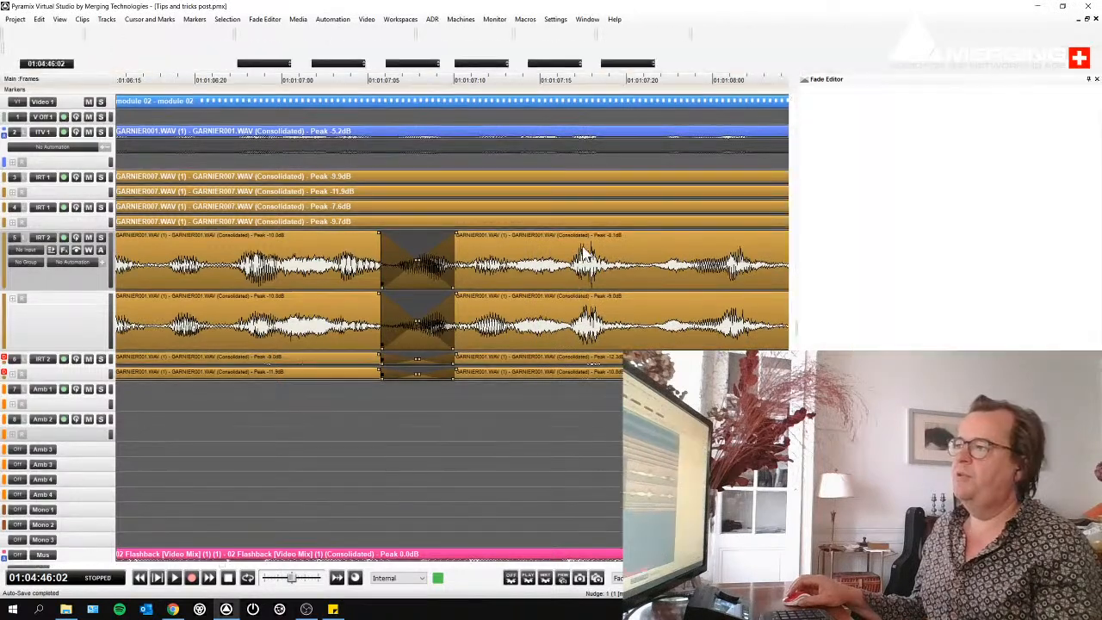
# - Split the IRT 2 clips at about 01:01:07:18 and apply the root cosine crossfade macro over a range of about 2 frames
pyautogui.hotkey('shift', 'f')
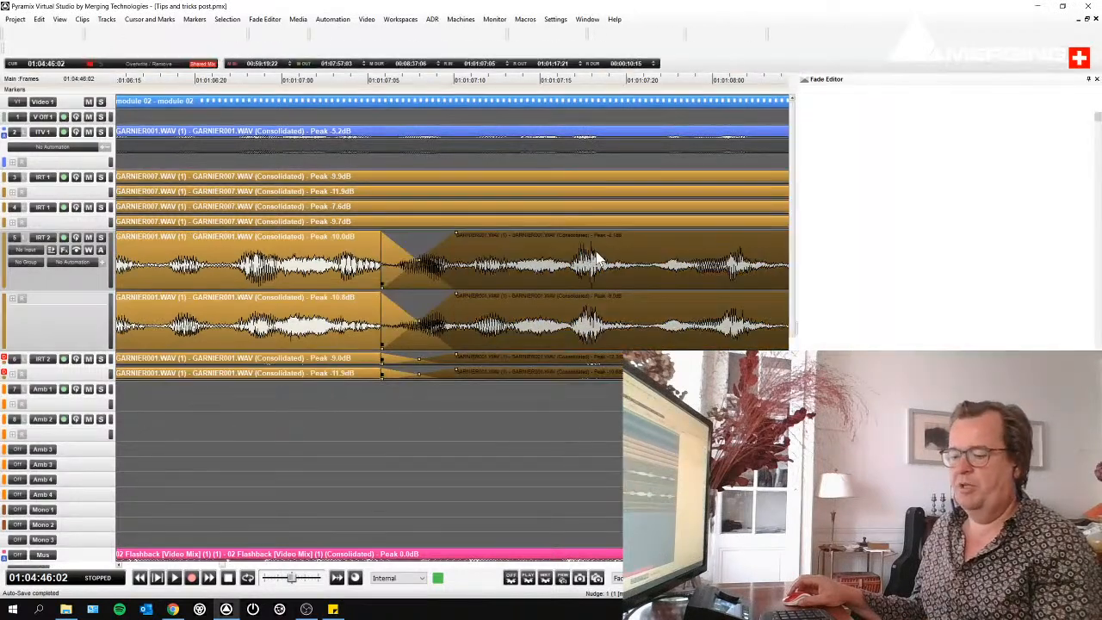
pyautogui.click(577, 298)
pyautogui.click(615, 295)
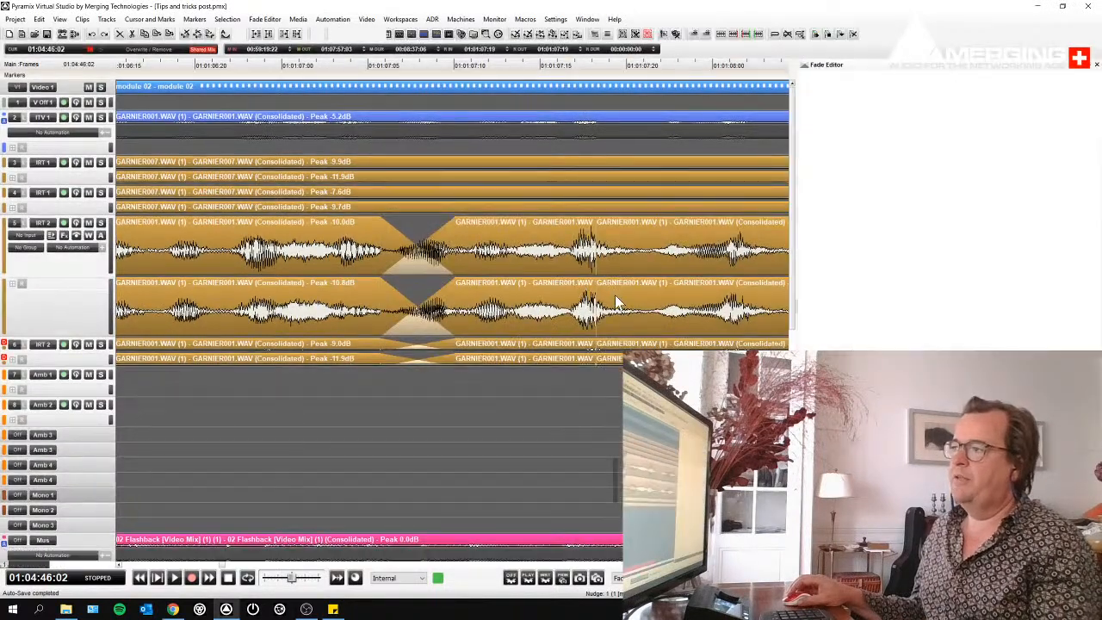
pyautogui.hotkey('shift', 'f')
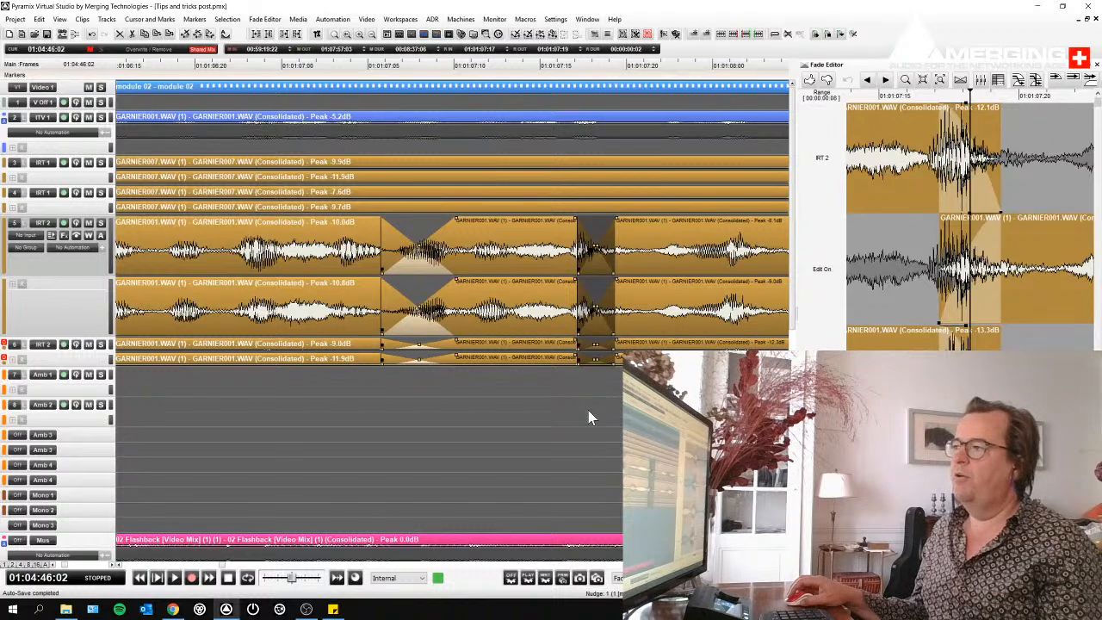
pyautogui.click(588, 410)
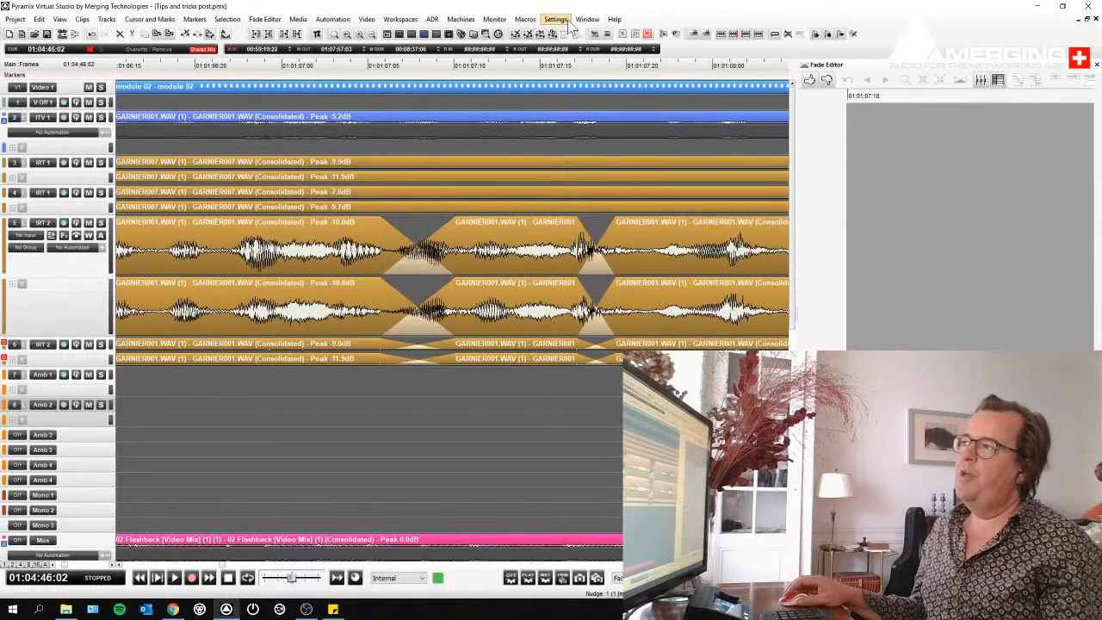
# - Export the full keyboard shortcut list with help strings as the Rich Text file shorctuts, then close the shortcut editor
pyautogui.click(555, 19)
pyautogui.click(590, 44)
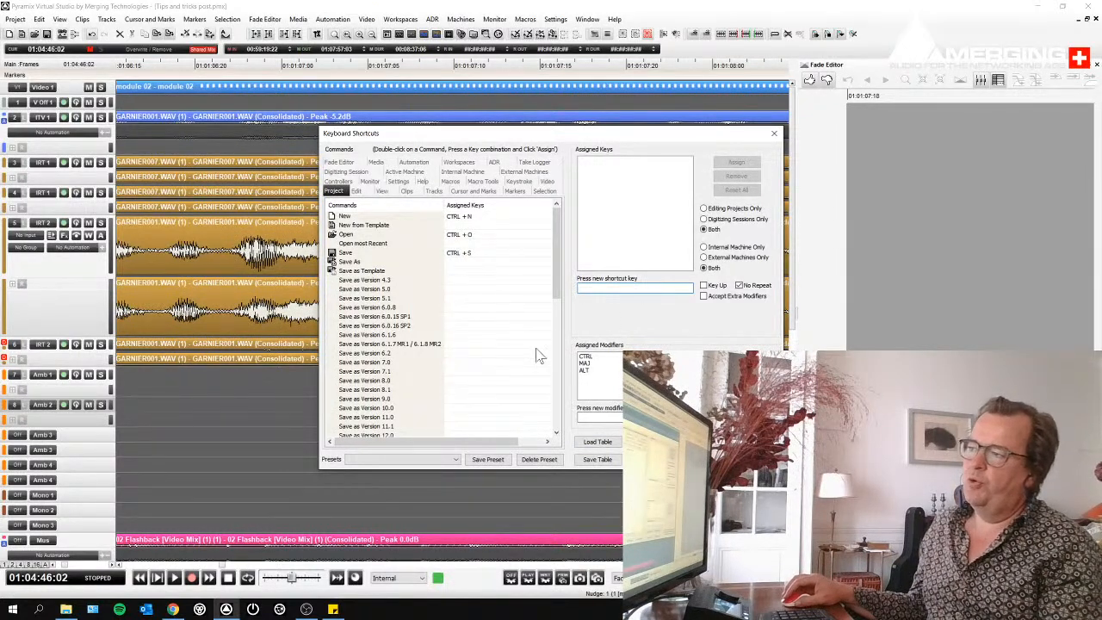
pyautogui.click(661, 459)
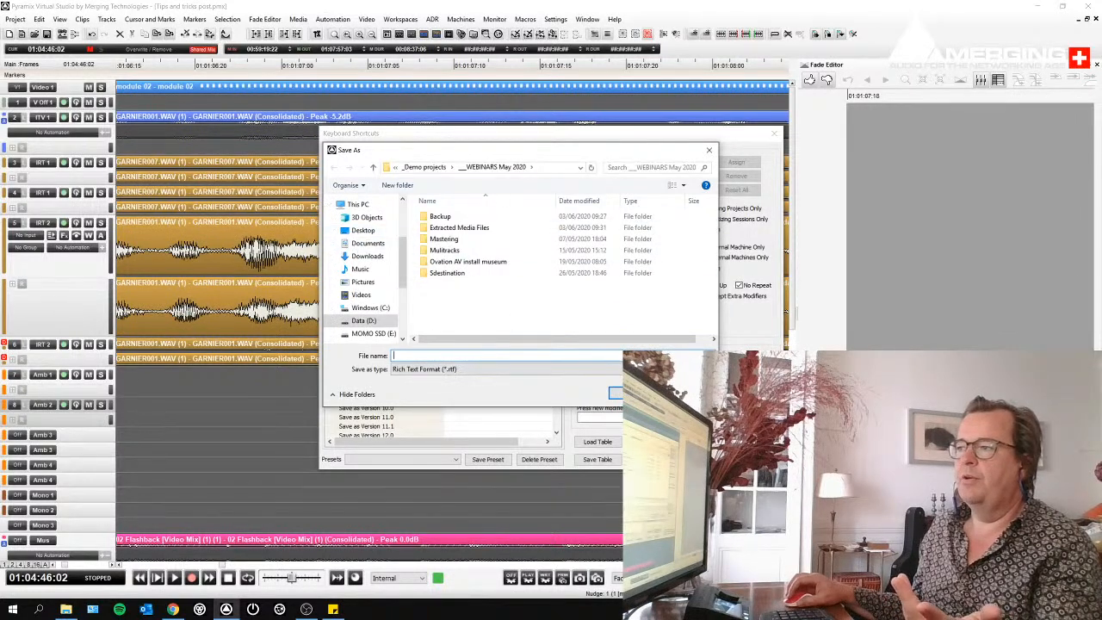
pyautogui.write('shortcuts')
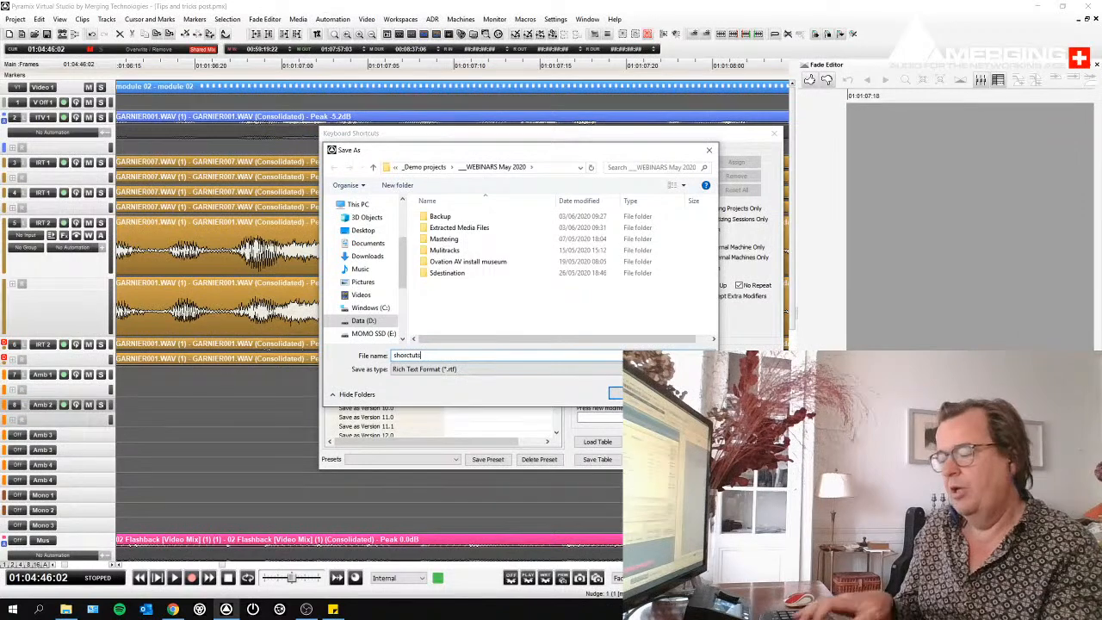
pyautogui.press('Return')
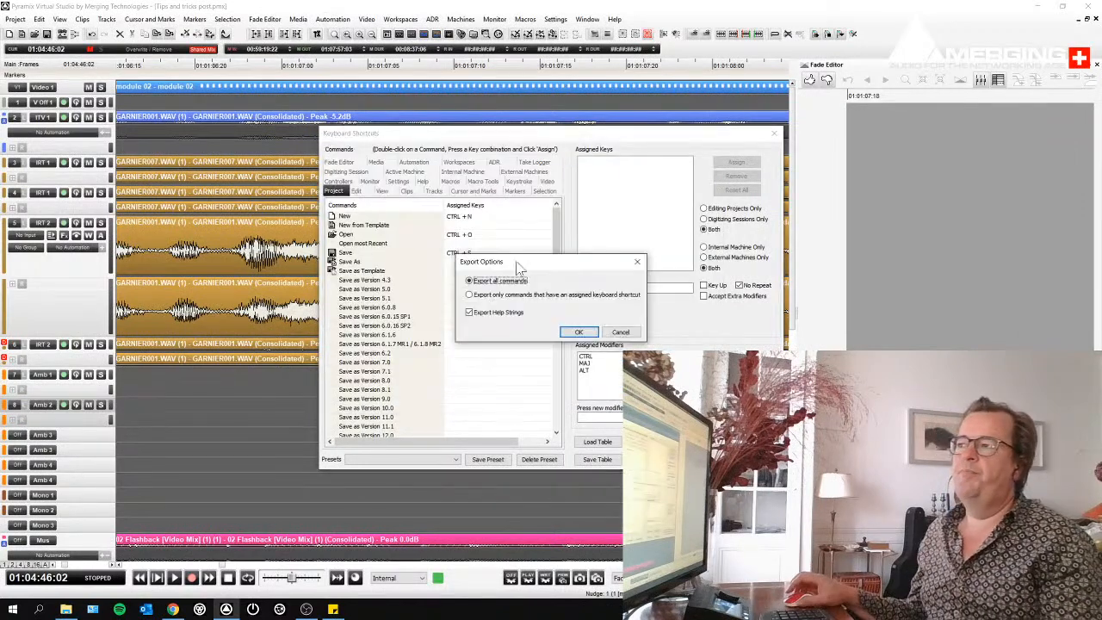
pyautogui.click(579, 332)
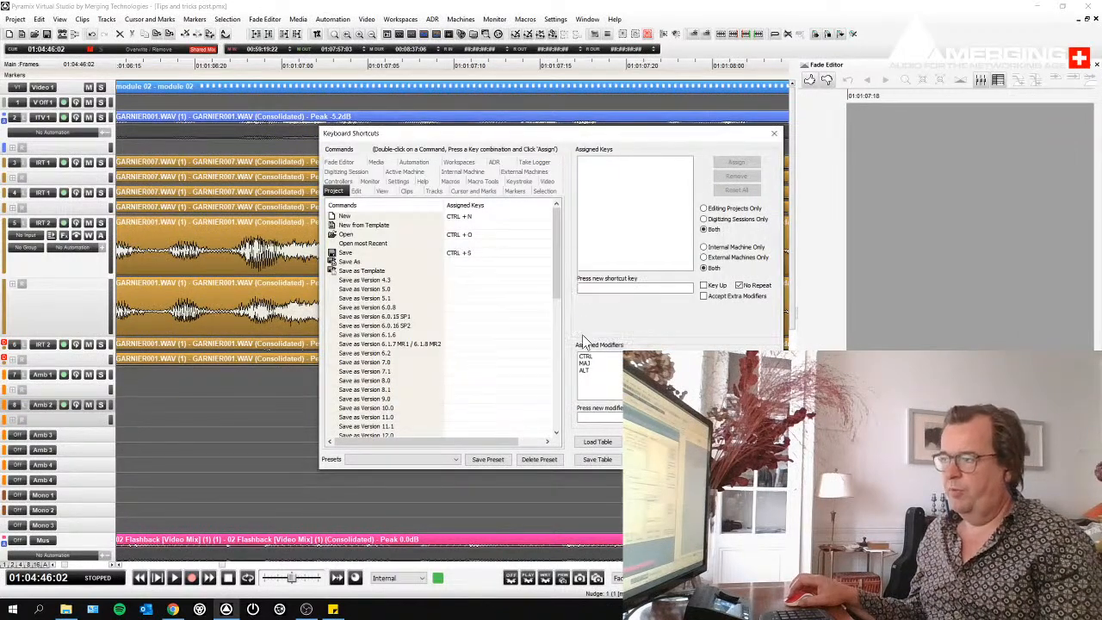
pyautogui.click(774, 133)
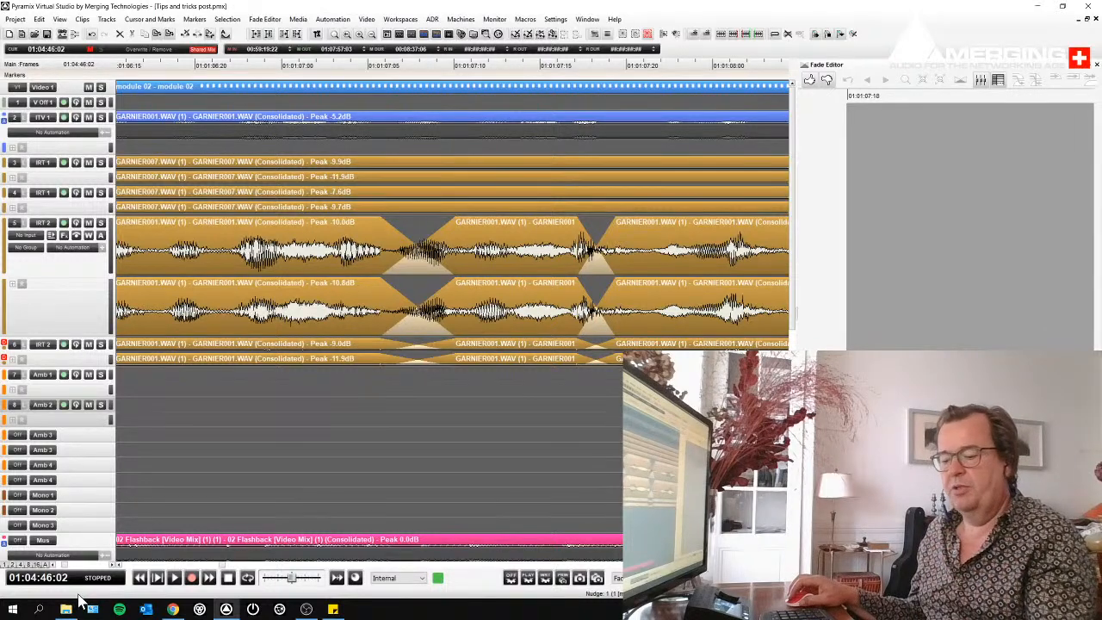
# - Open shorctuts.rtf from the ___WEBINARS May 2020 folder in Word and look through the commands reference
pyautogui.press('super+e')
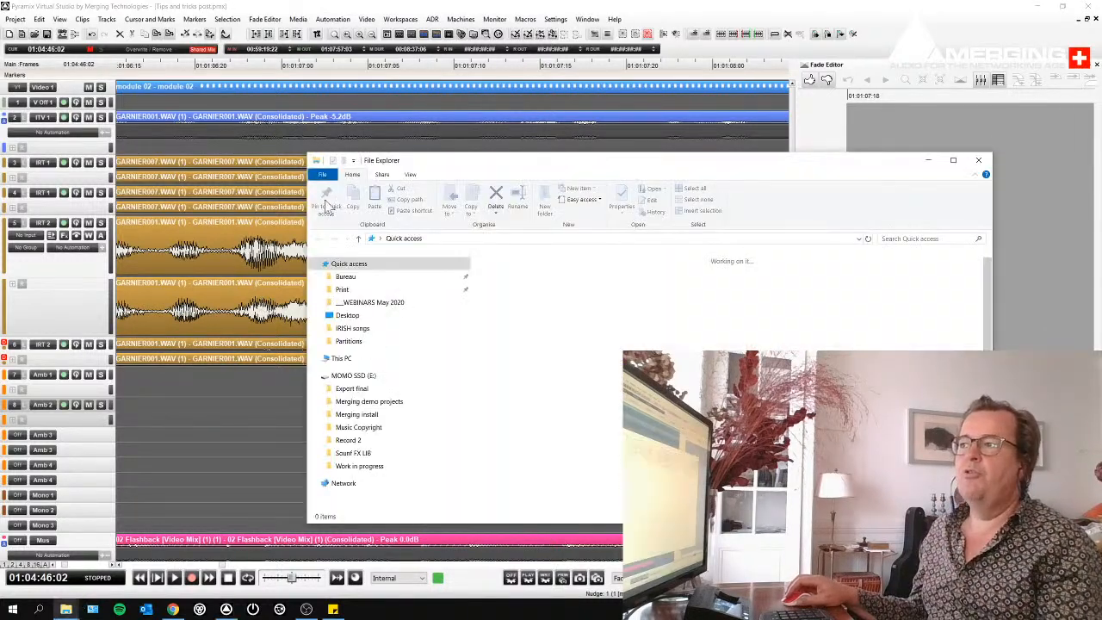
pyautogui.click(369, 302)
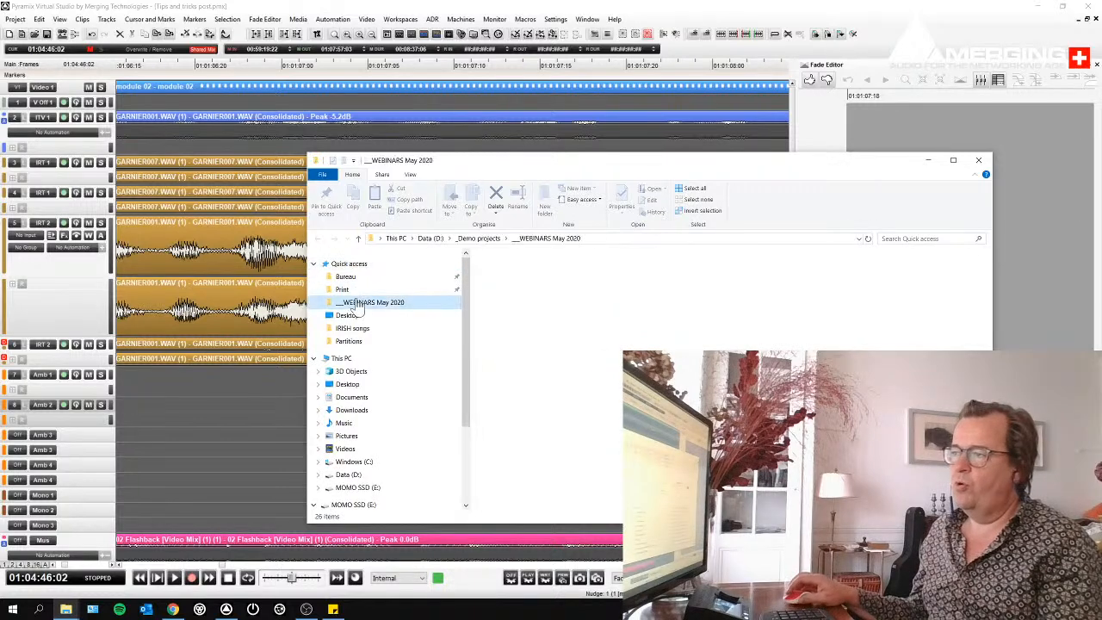
pyautogui.doubleClick(525, 492)
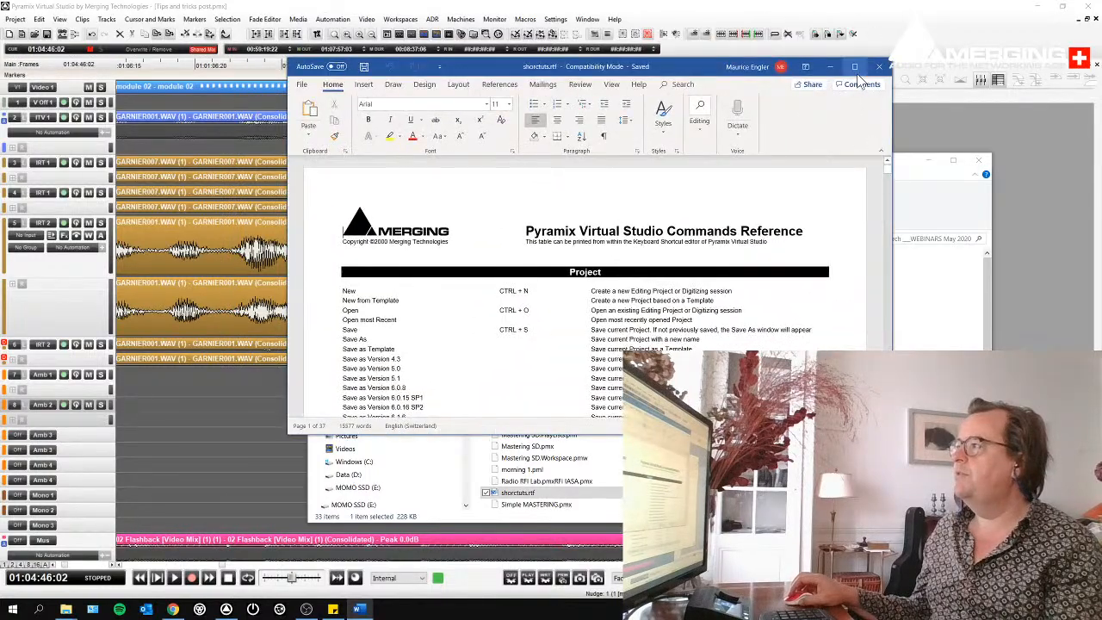
pyautogui.click(841, 72)
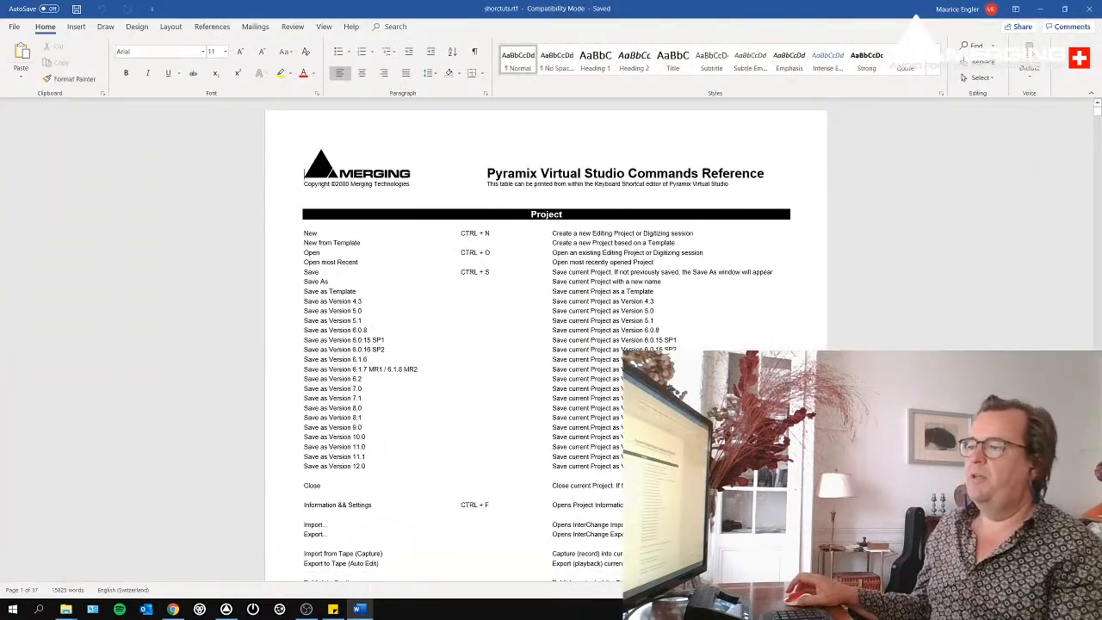
pyautogui.scroll(2, 547, 344)
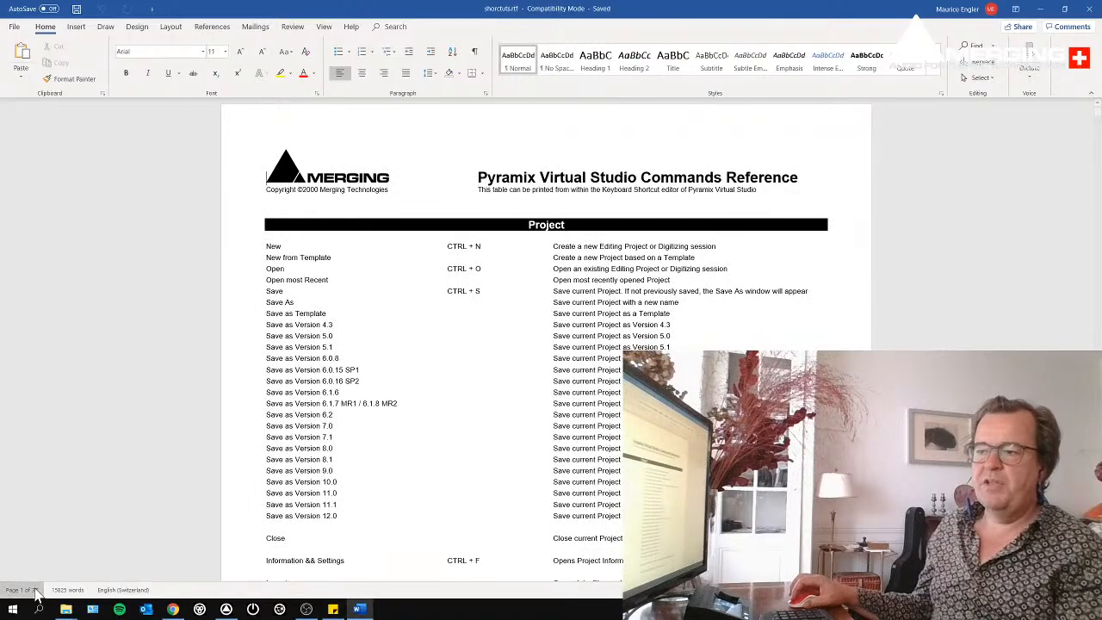
pyautogui.scroll(-5, 547, 345)
pyautogui.moveTo(1098, 124)
pyautogui.mouseDown()
pyautogui.moveTo(1100, 318)
pyautogui.moveTo(1098, 107)
pyautogui.mouseUp()
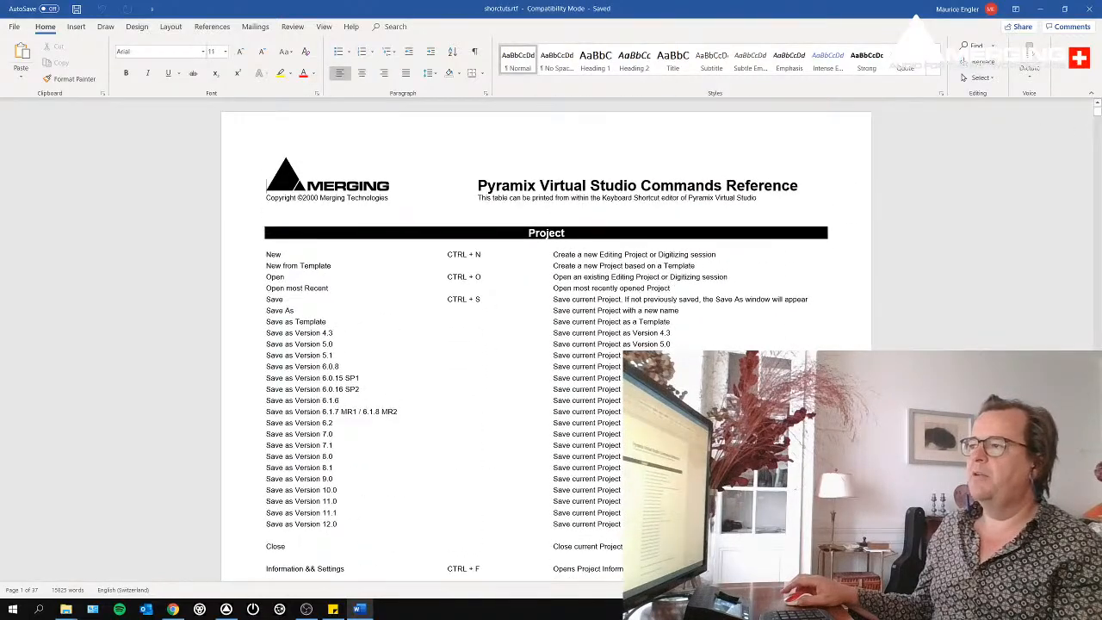
pyautogui.scroll(-10, 546, 339)
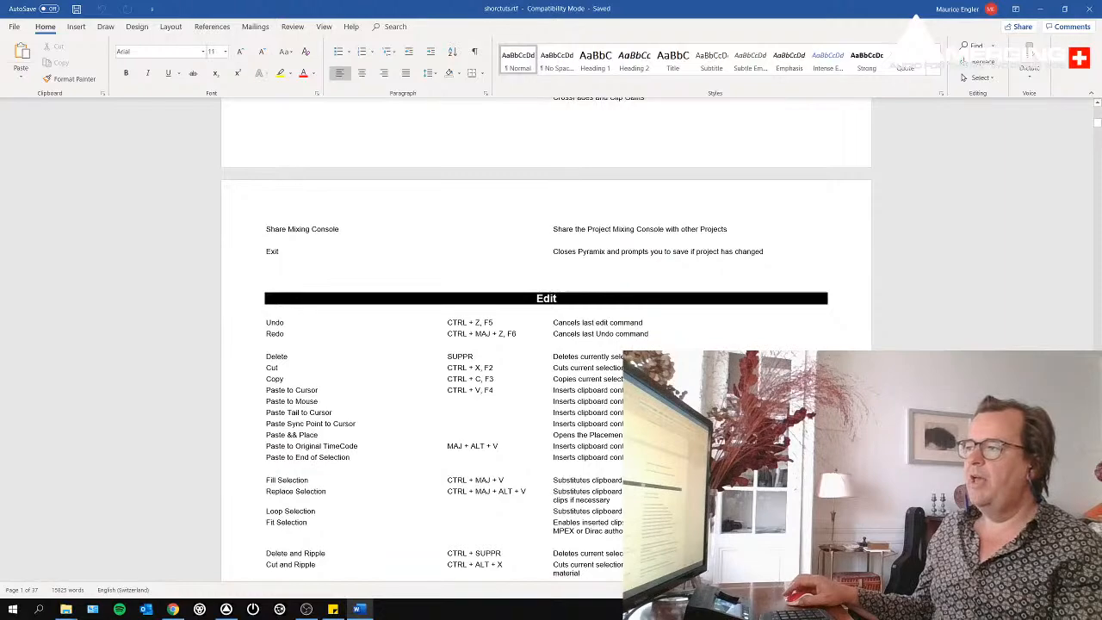
pyautogui.scroll(8, 543, 285)
# - Switch between Pyramix and the Word document to compare the Project commands with the reference's Project section
pyautogui.hotkey('alt', 'Tab')
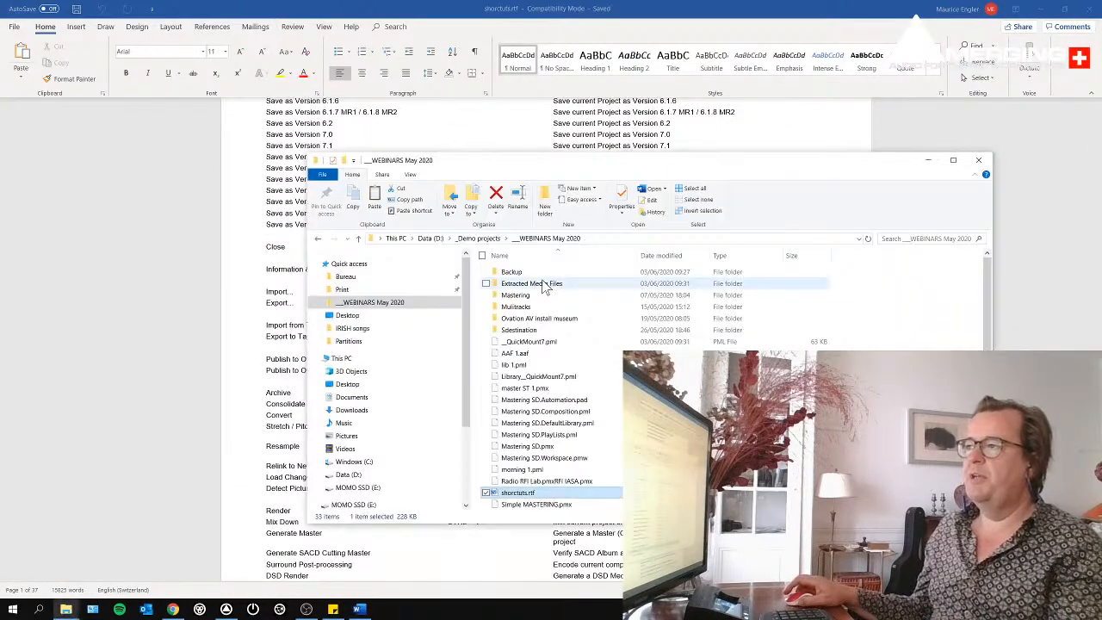
pyautogui.hotkey('alt', 'Tab')
pyautogui.hotkey('alt', 'Tab')
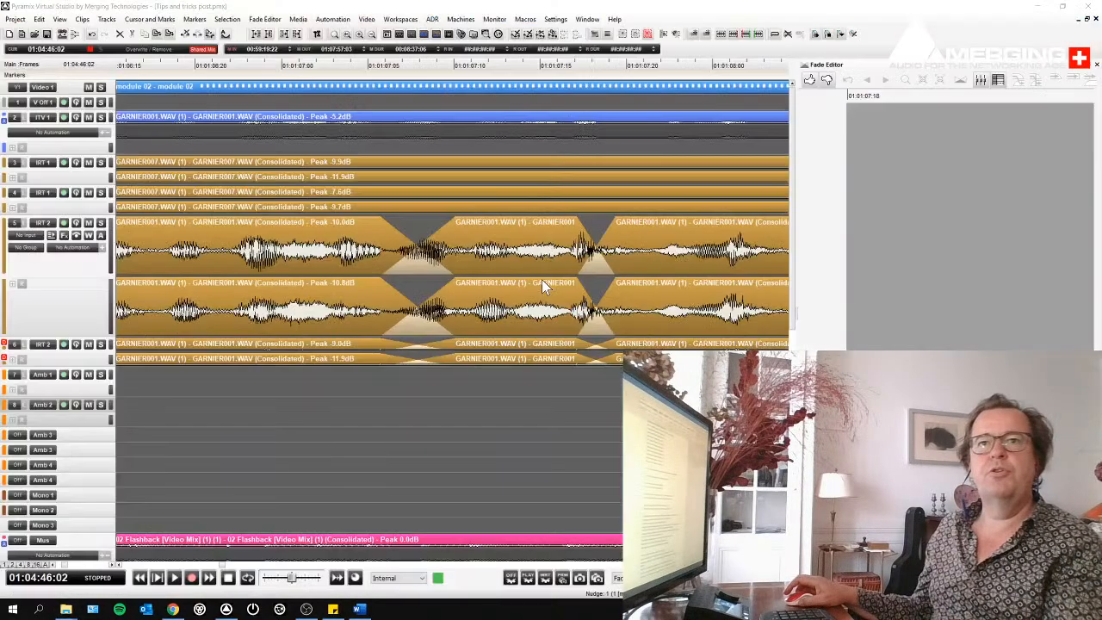
pyautogui.click(14, 19)
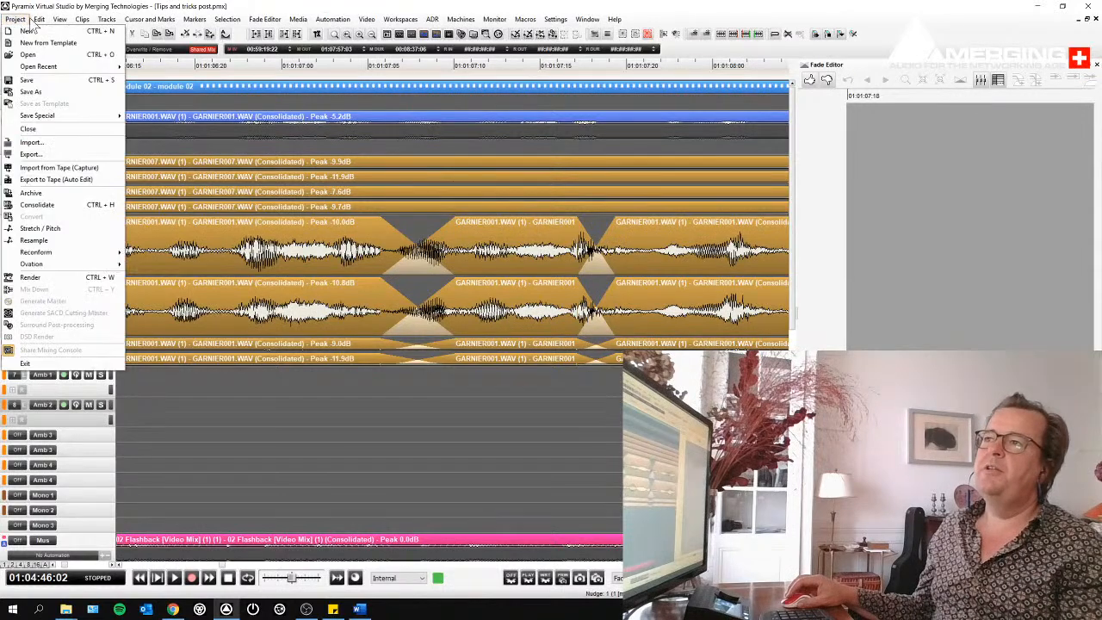
pyautogui.moveTo(39, 19)
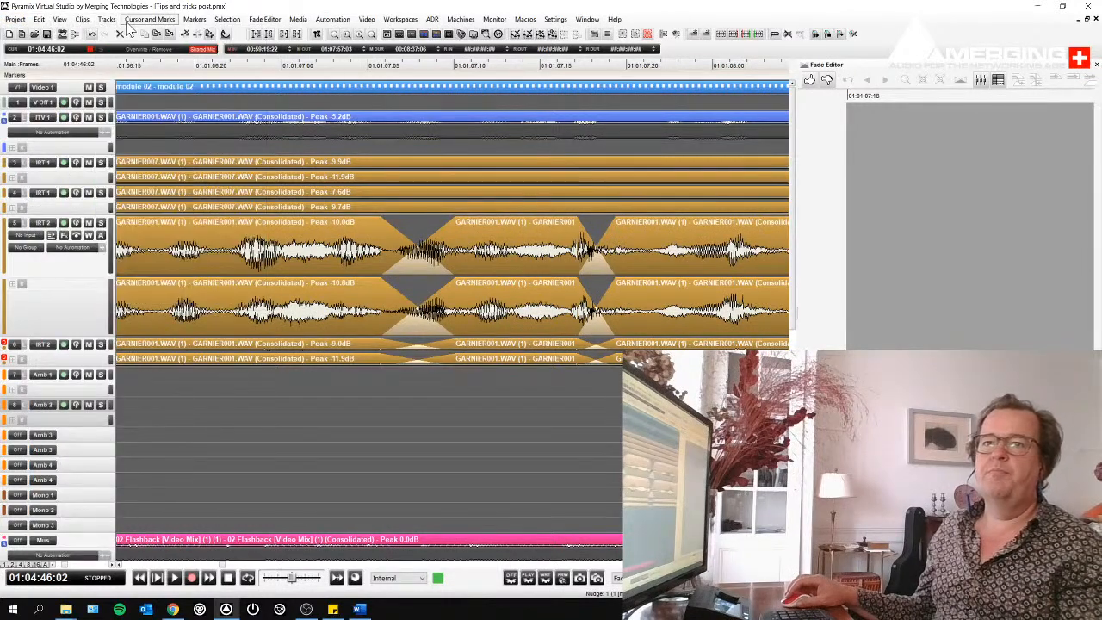
pyautogui.moveTo(129, 26)
pyautogui.hotkey('alt', 'Tab')
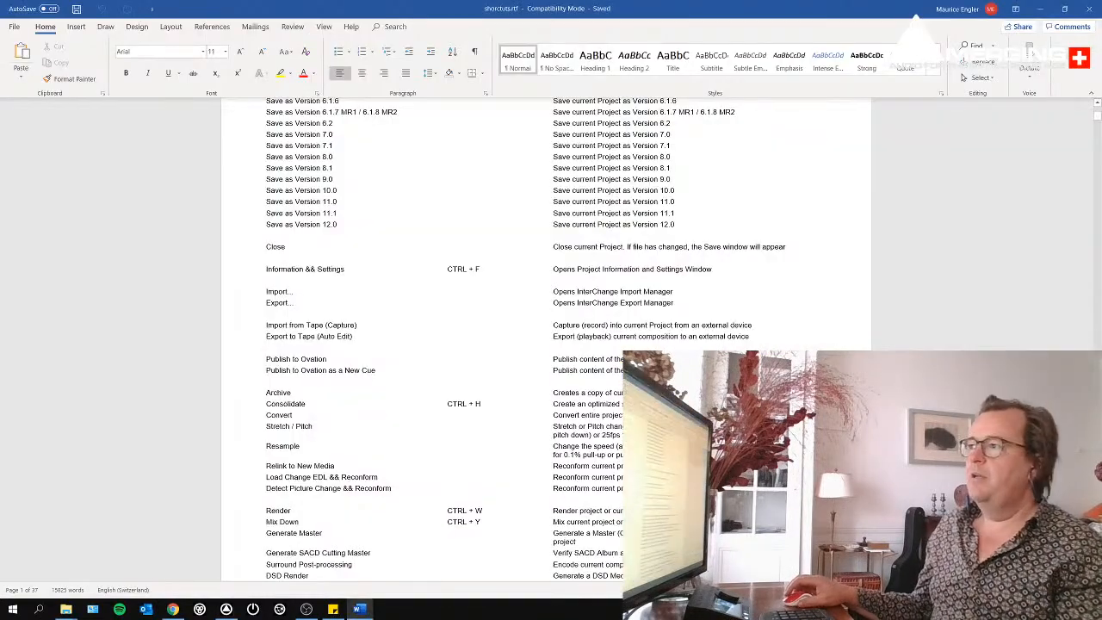
pyautogui.scroll(1, 538, 336)
pyautogui.scroll(5, 546, 336)
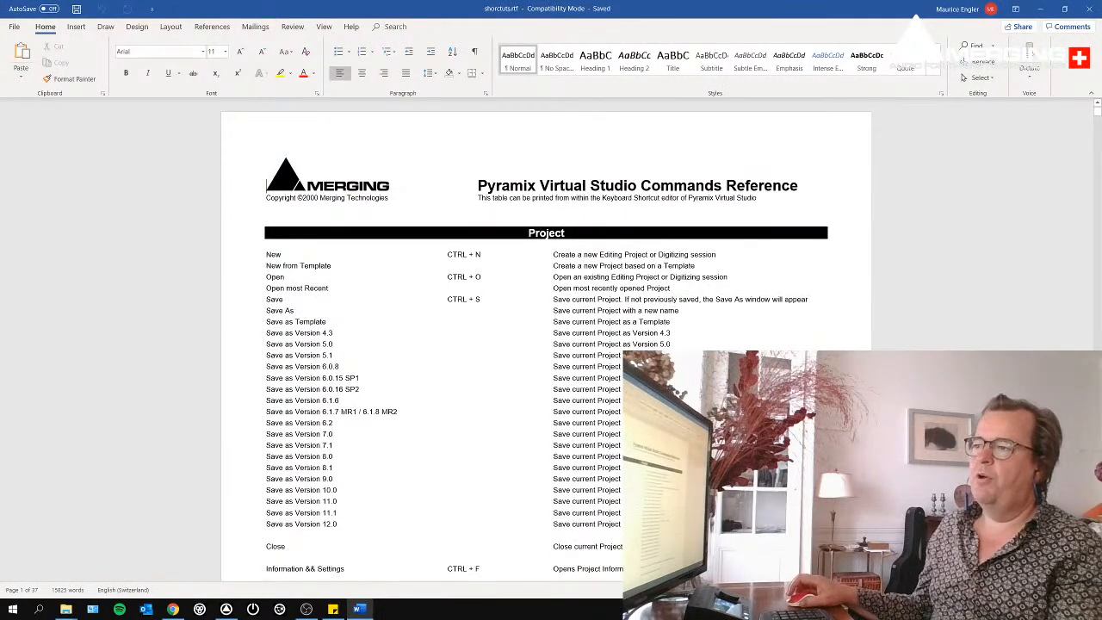
pyautogui.hotkey('alt', 'Tab')
pyautogui.click(16, 19)
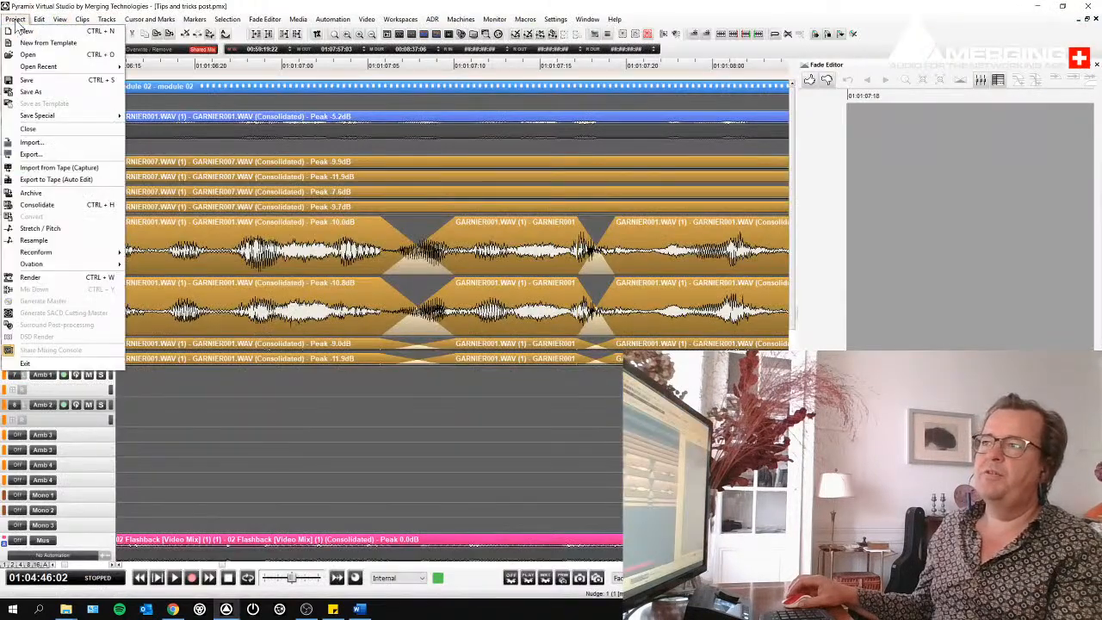
pyautogui.hotkey('alt', 'Tab')
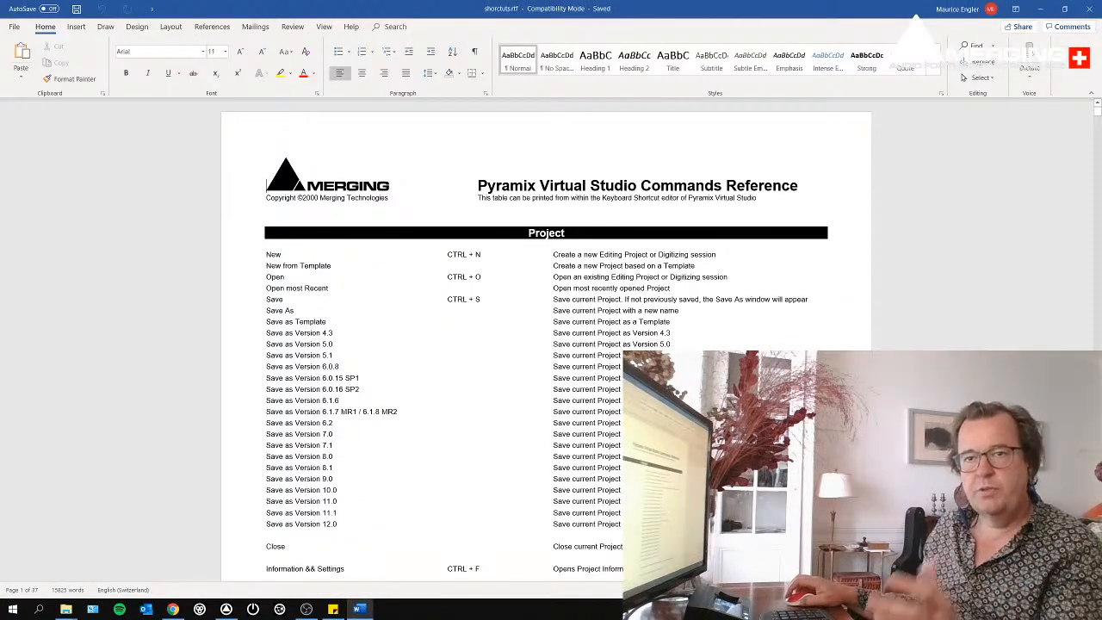
# - Read through the commands reference from the Project section to the end of the Edit section
pyautogui.scroll(-8, 546, 344)
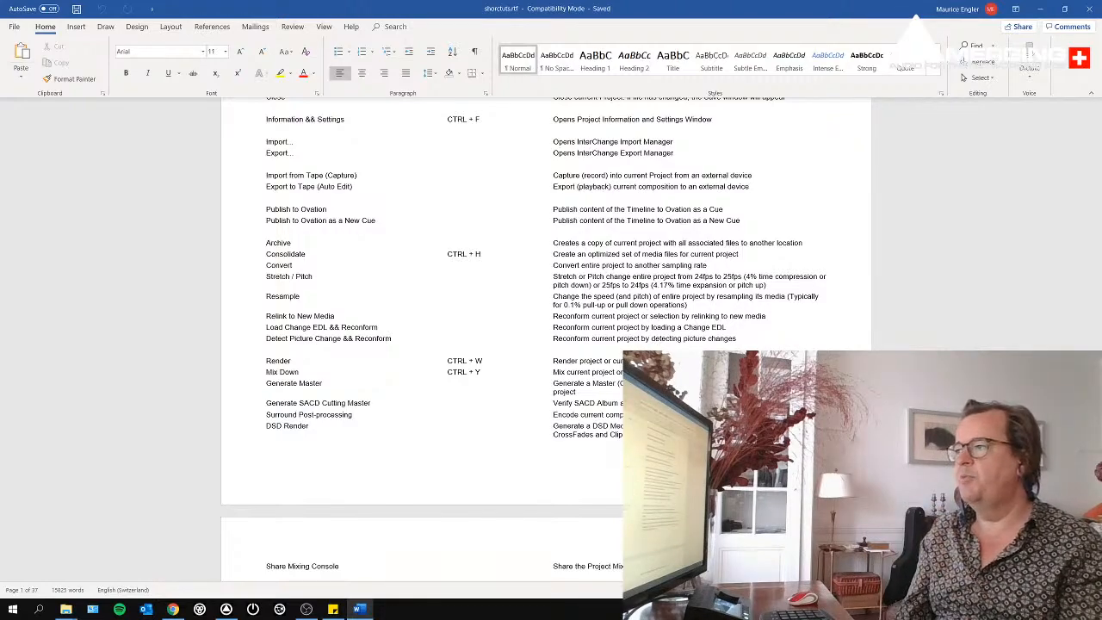
pyautogui.scroll(2, 521, 345)
pyautogui.scroll(-4, 521, 345)
pyautogui.scroll(-15, 521, 345)
pyautogui.scroll(-6, 521, 345)
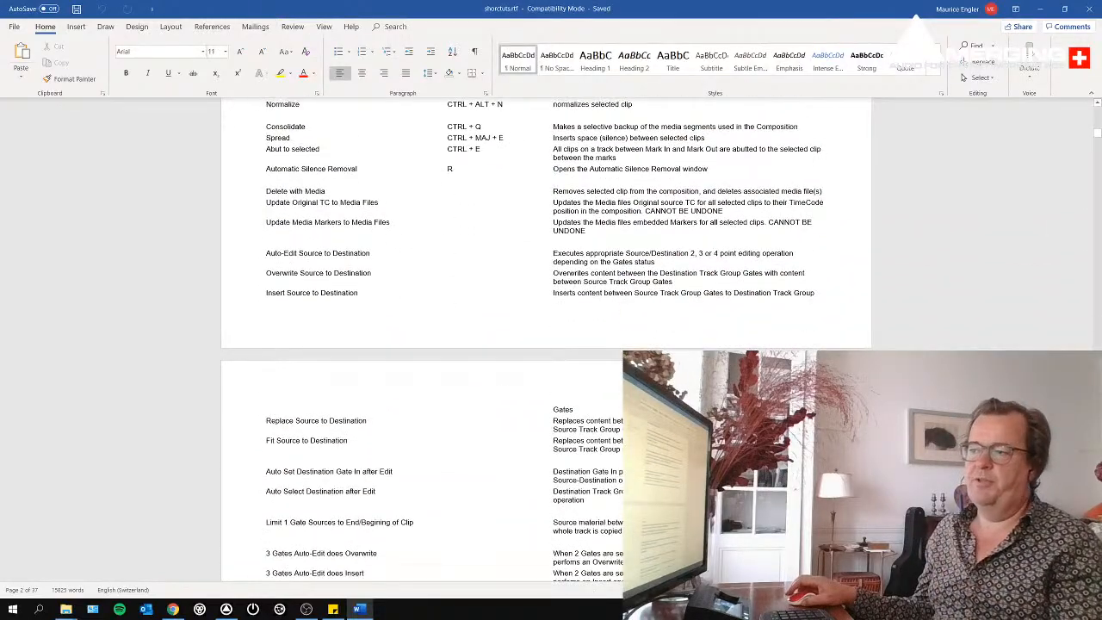
pyautogui.scroll(-4, 521, 344)
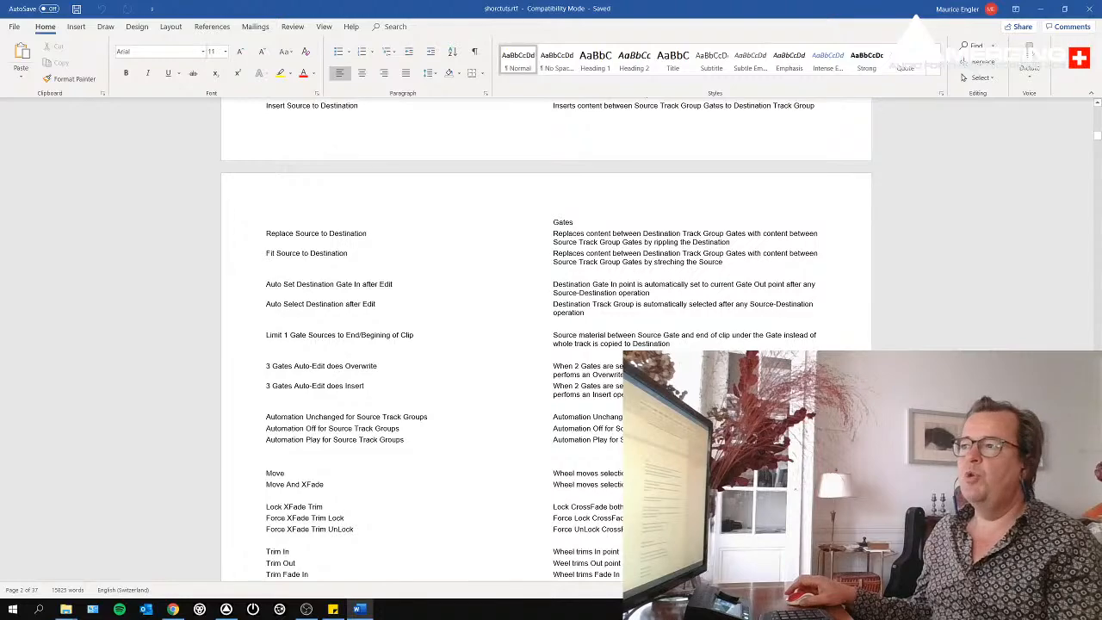
pyautogui.scroll(-2, 547, 344)
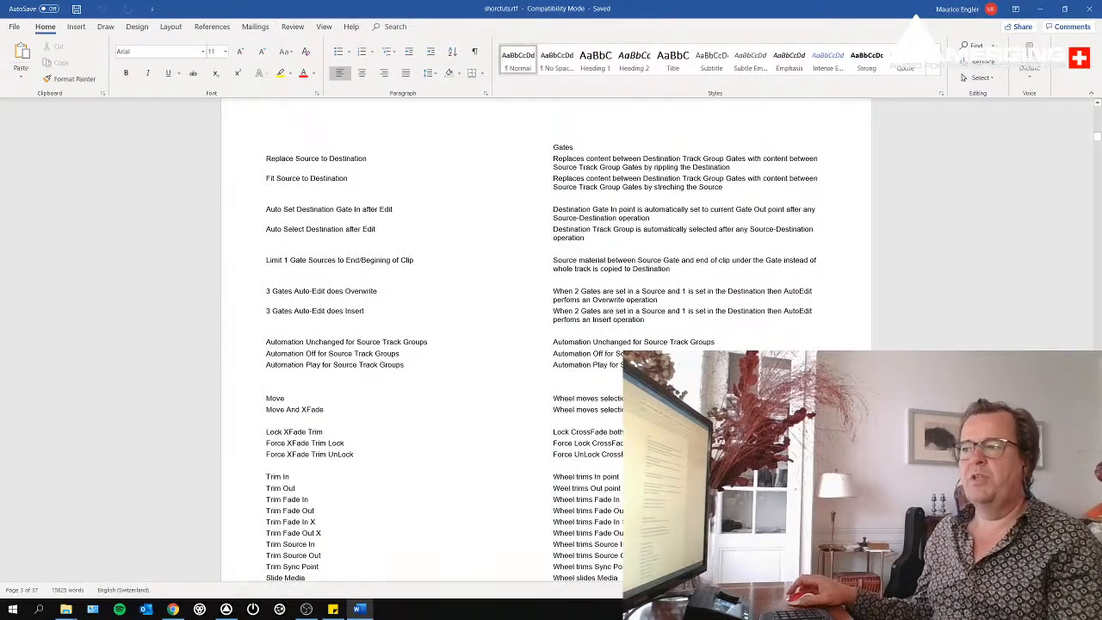
pyautogui.scroll(-12, 547, 344)
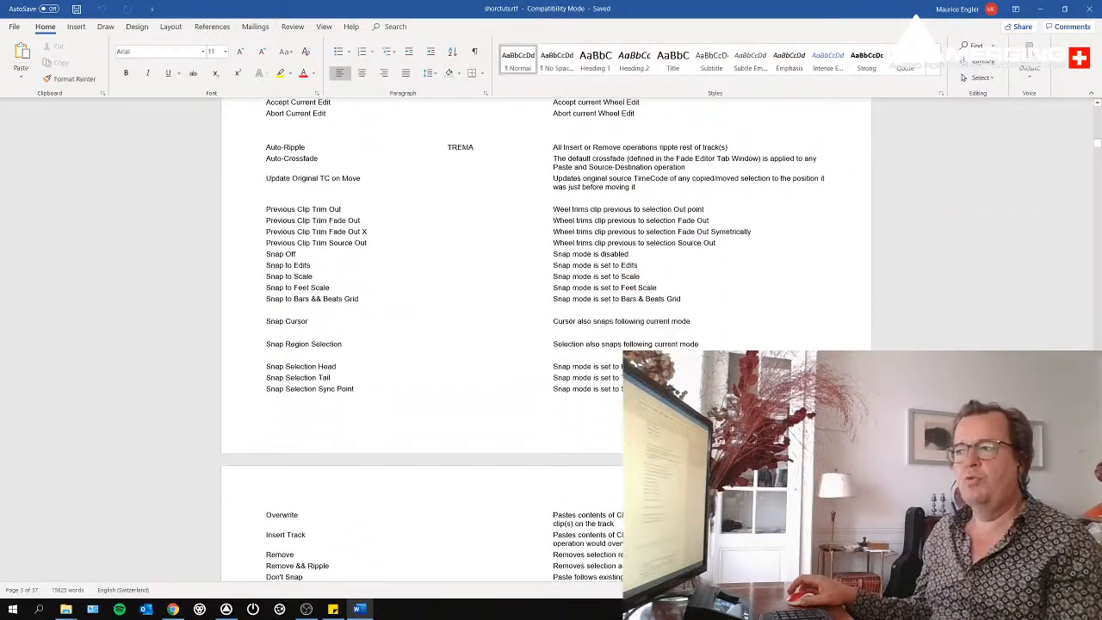
pyautogui.scroll(-2, 547, 344)
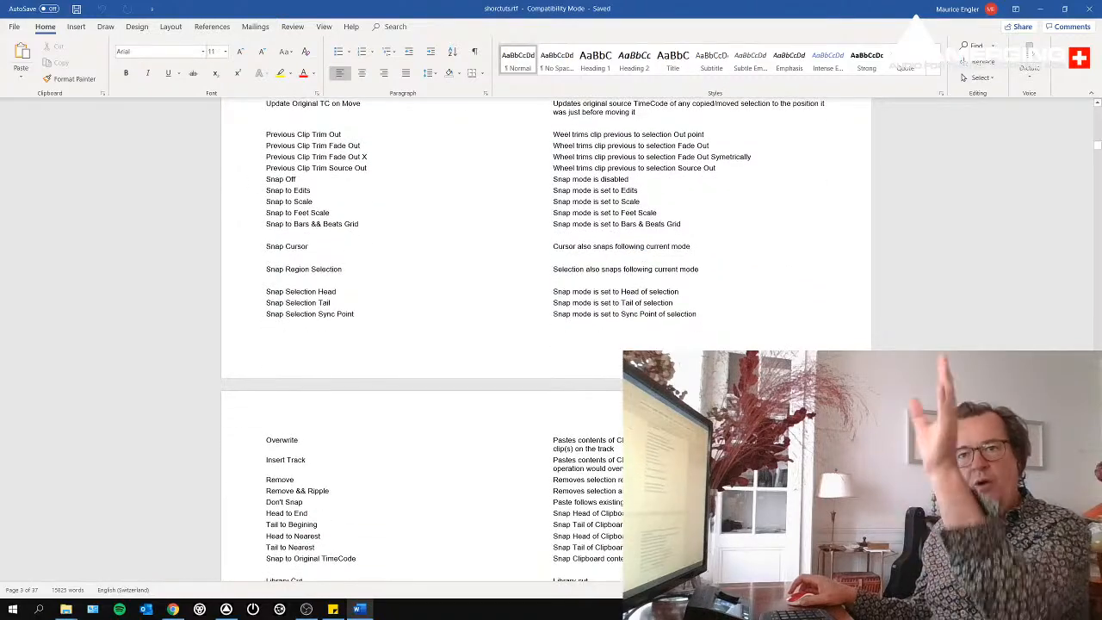
pyautogui.scroll(-4, 547, 344)
pyautogui.scroll(-1, 547, 345)
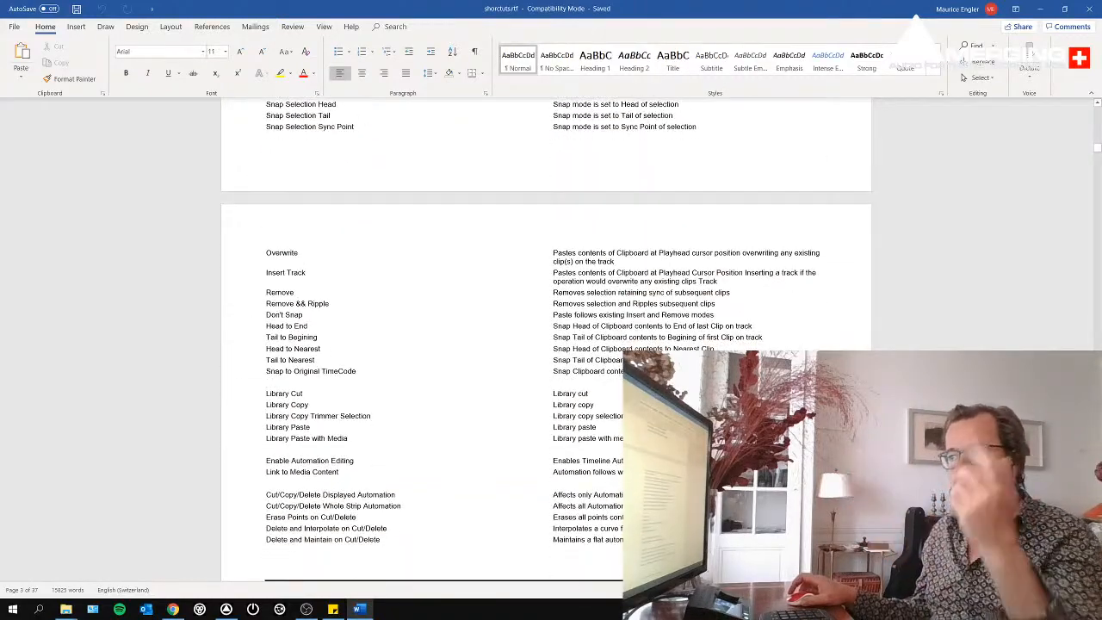
# - Search the commands reference for ZOOM and examine the matching entries and the surrounding View section
pyautogui.hotkey('ctrl', 'f')
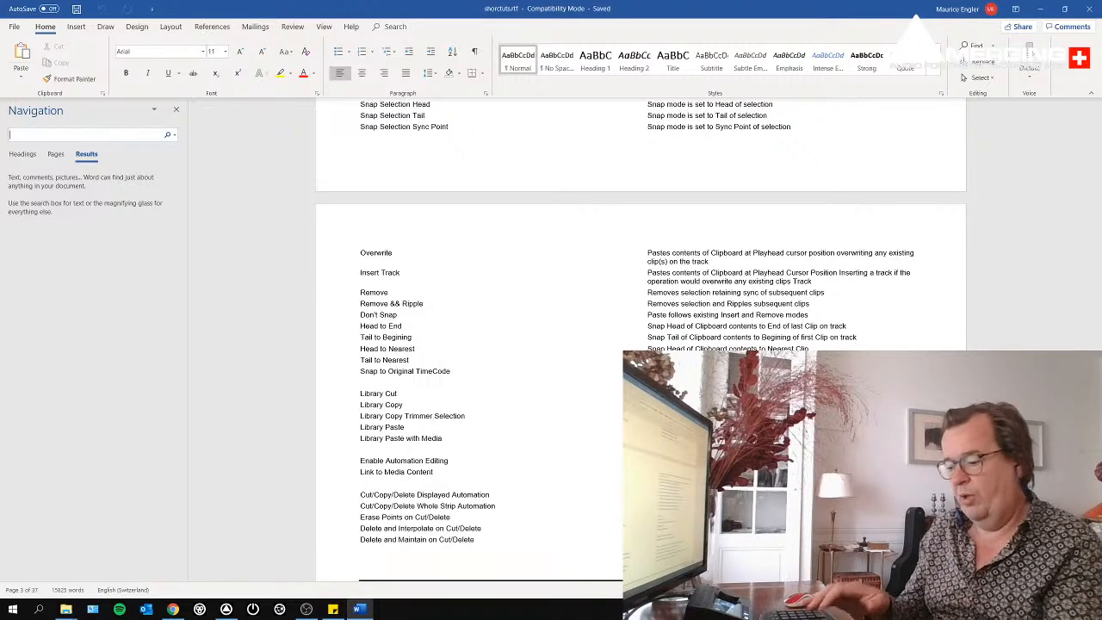
pyautogui.write('ZOOM')
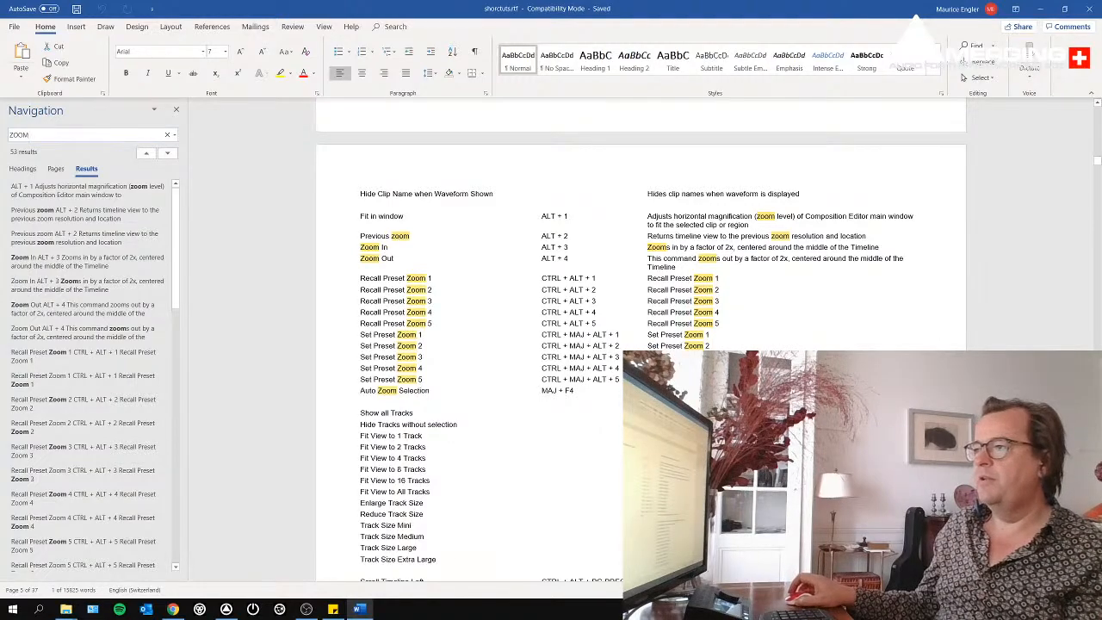
pyautogui.scroll(20, 640, 344)
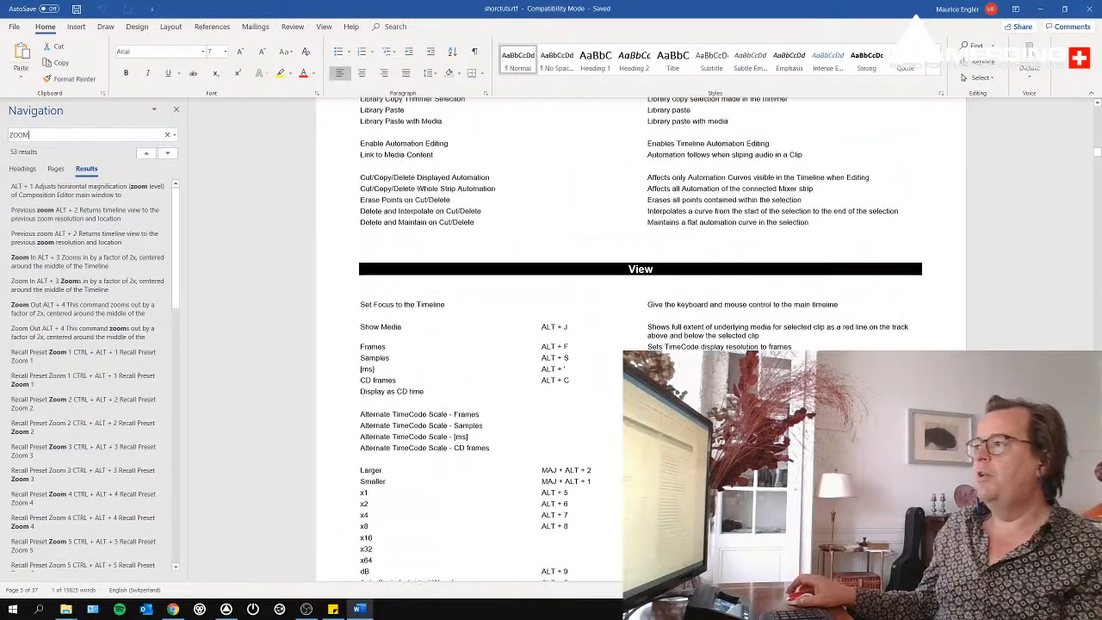
pyautogui.scroll(-15, 640, 344)
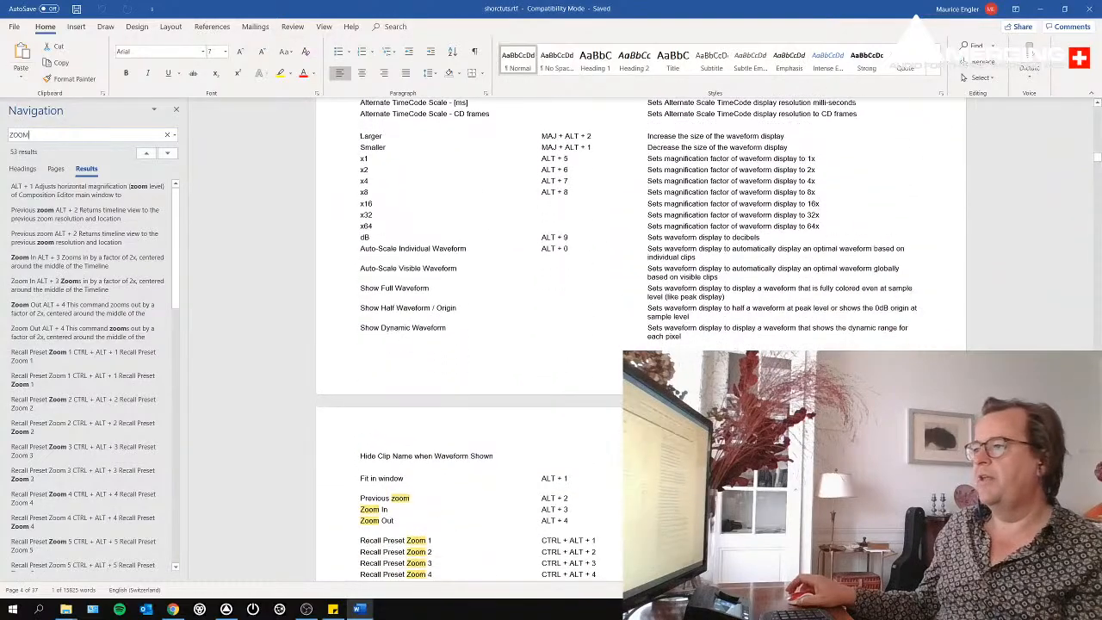
pyautogui.scroll(-3, 640, 344)
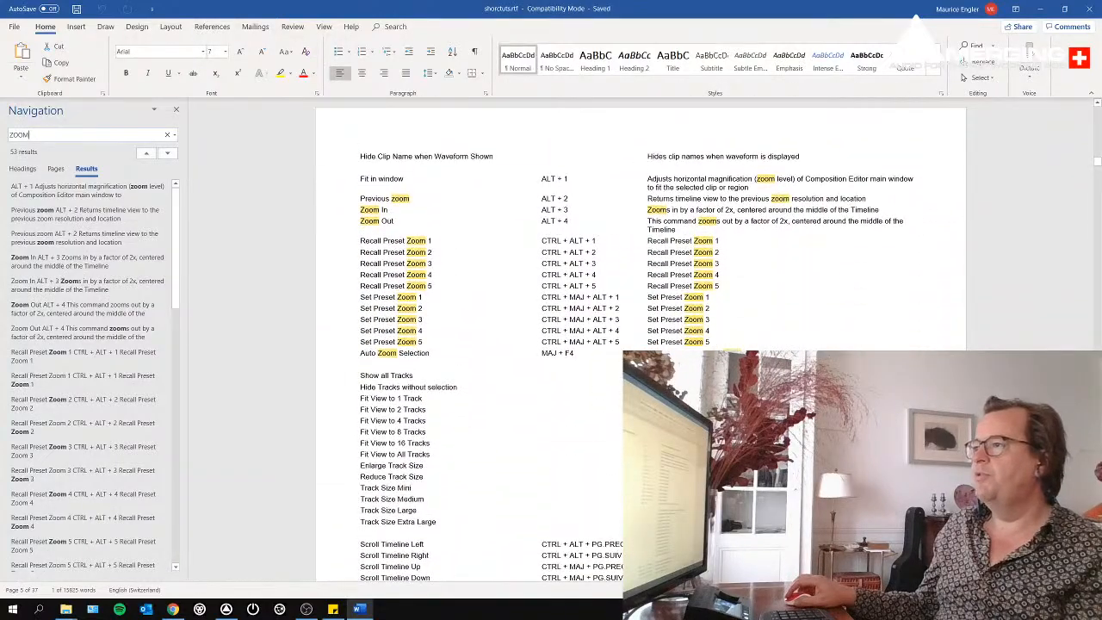
pyautogui.scroll(-20, 640, 344)
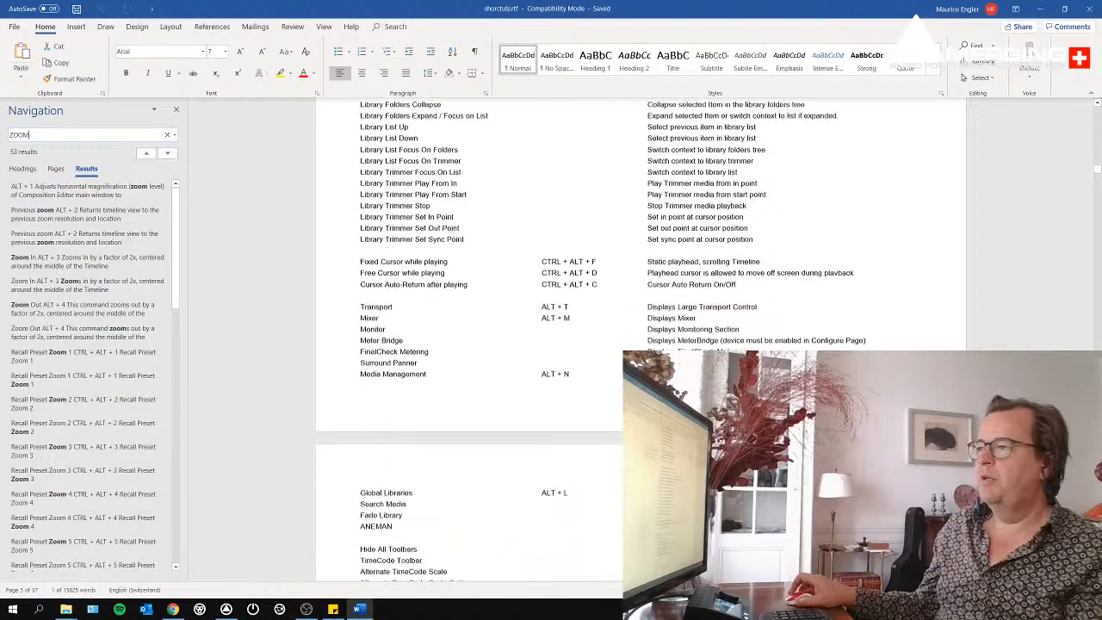
pyautogui.scroll(-20, 640, 345)
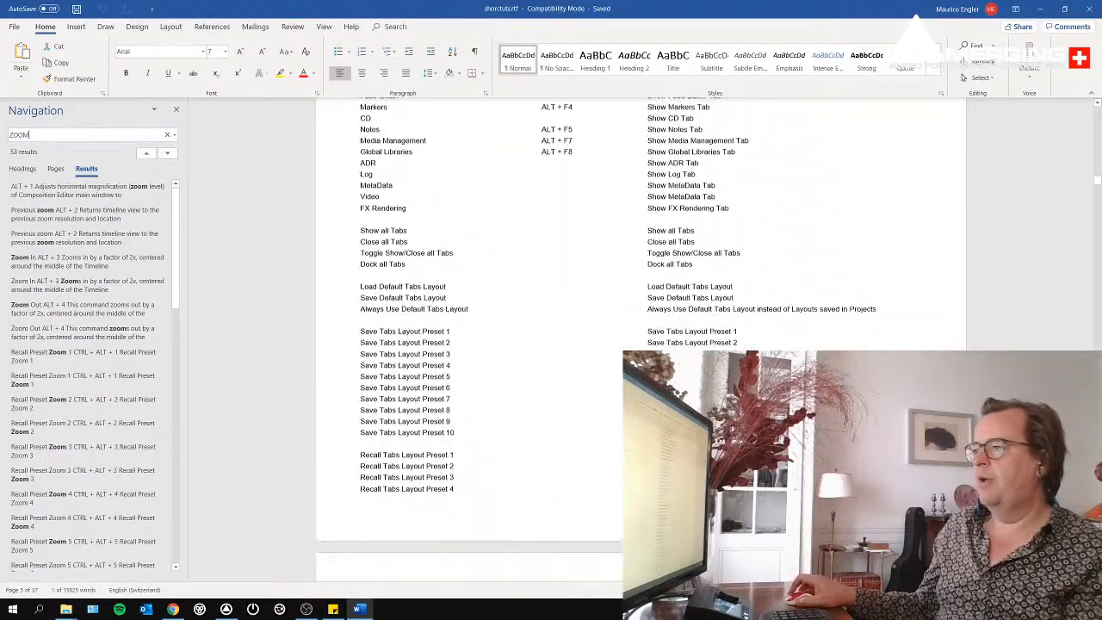
pyautogui.scroll(-6, 641, 344)
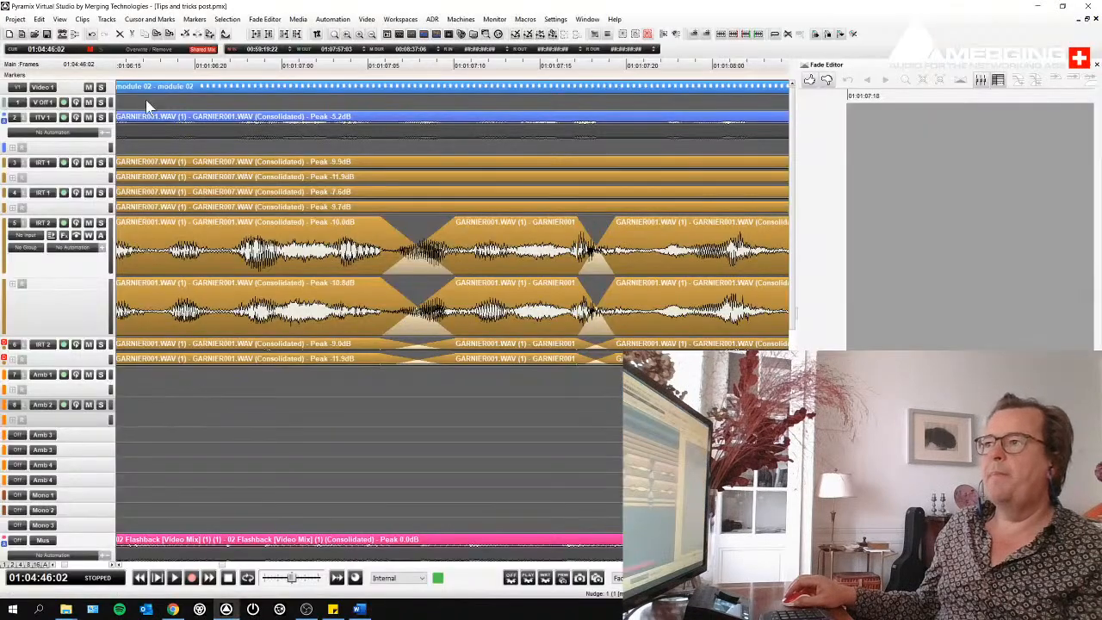
# - Return to Pyramix and examine the available zoom commands with their shortcuts
pyautogui.click(60, 20)
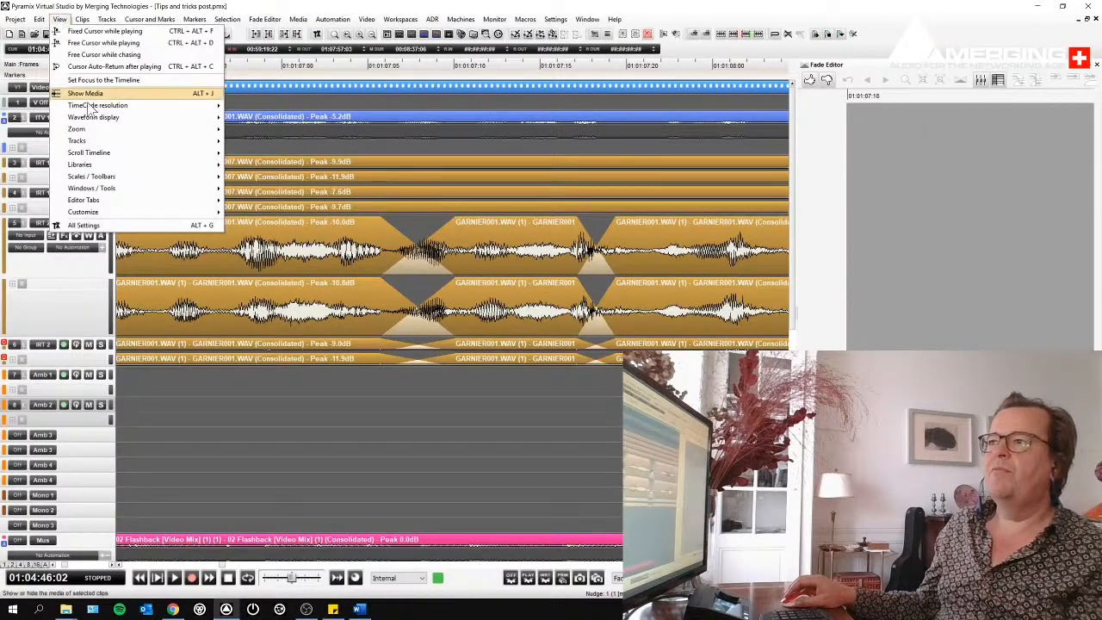
pyautogui.moveTo(87, 130)
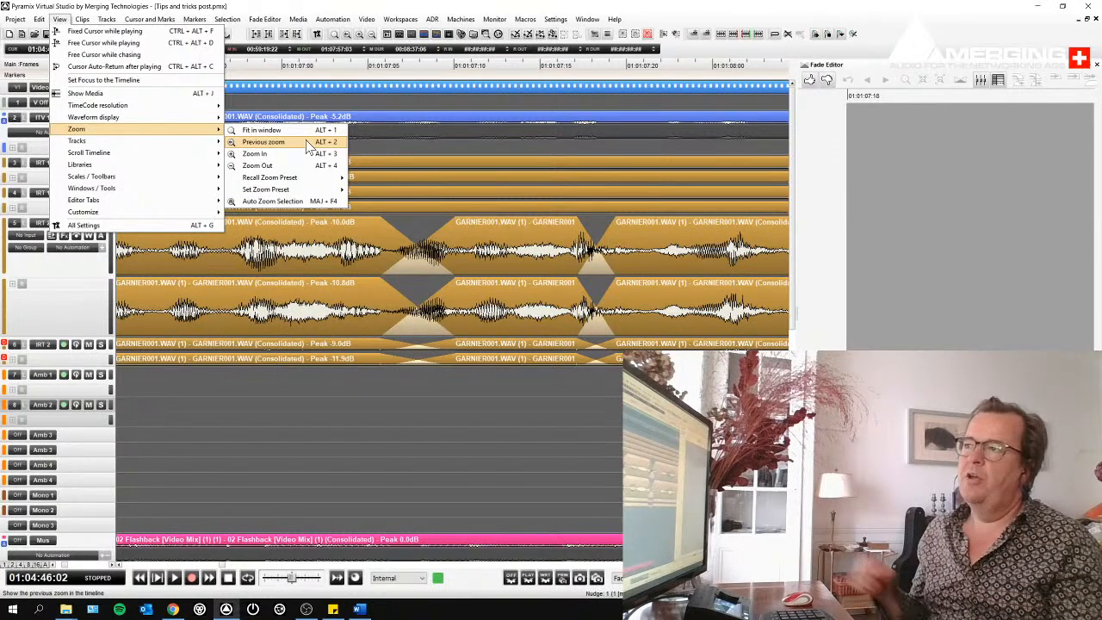
pyautogui.click(368, 484)
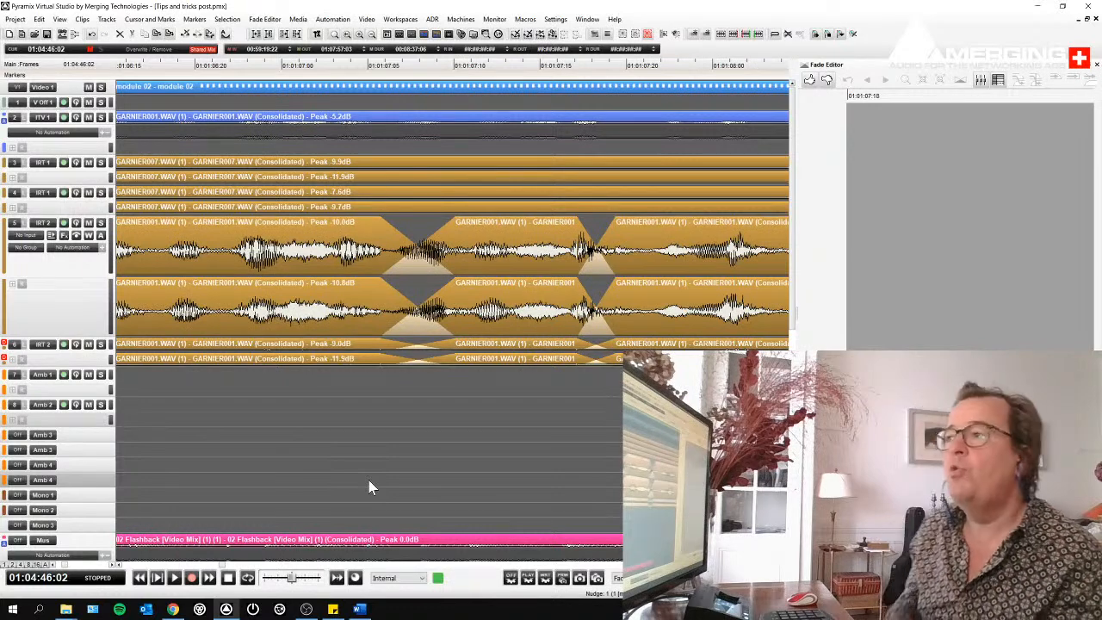
# - Select the short IRT 2 clip between the two crossfades and play the timeline from just before it
pyautogui.click(439, 360)
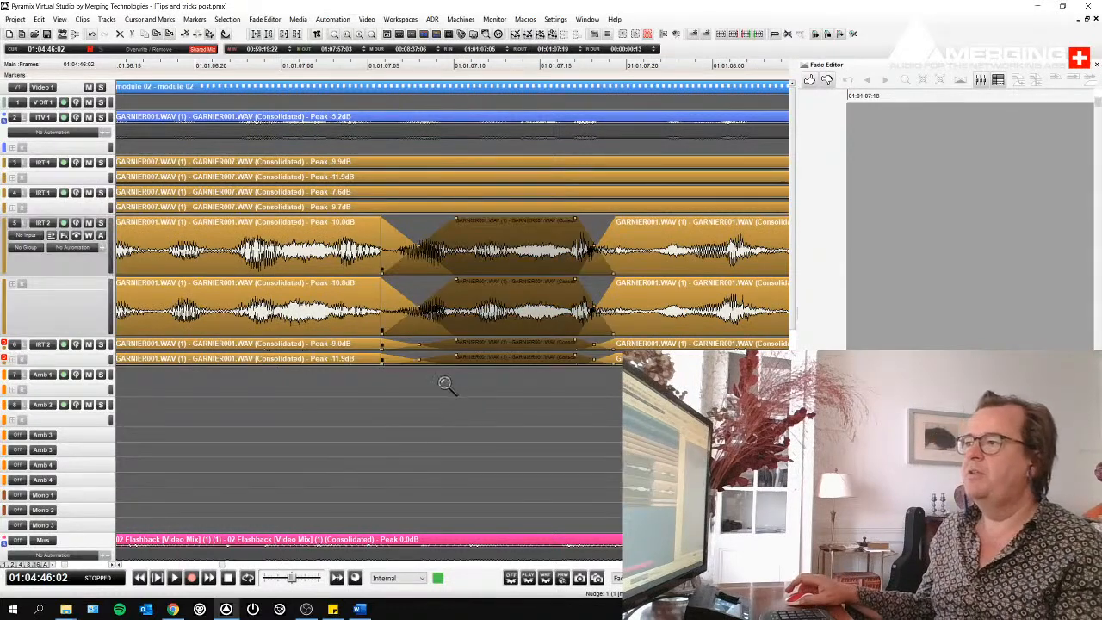
pyautogui.scroll(-5, 451, 348)
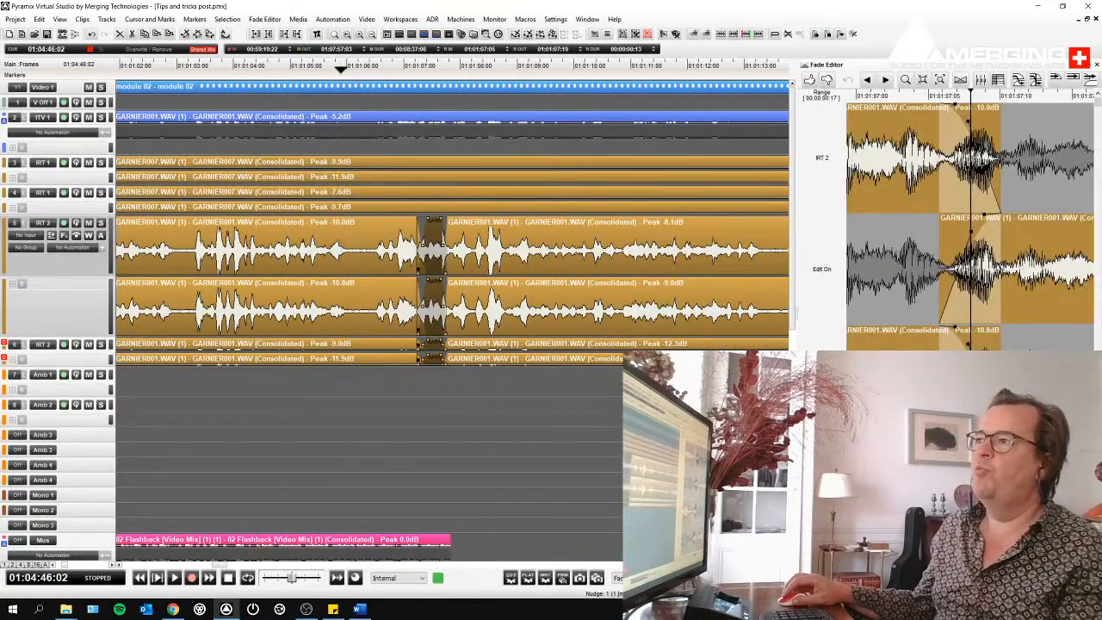
pyautogui.click(340, 70)
pyautogui.press('space')
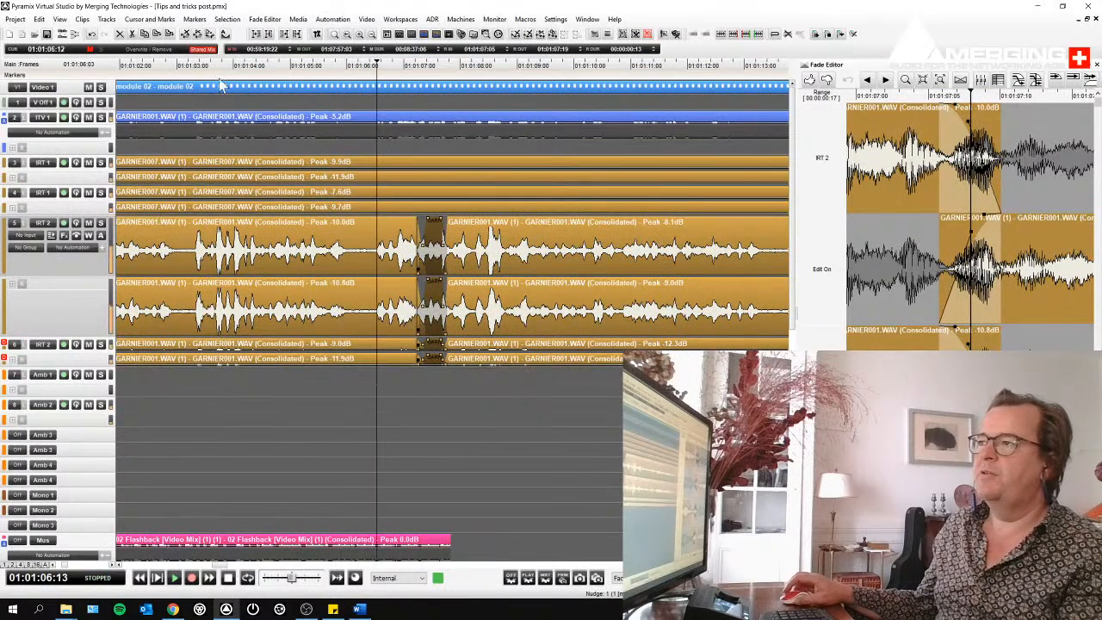
# - Enable Fixed Cursor while playing and play the timeline briefly to try the scrolling view
pyautogui.click(58, 20)
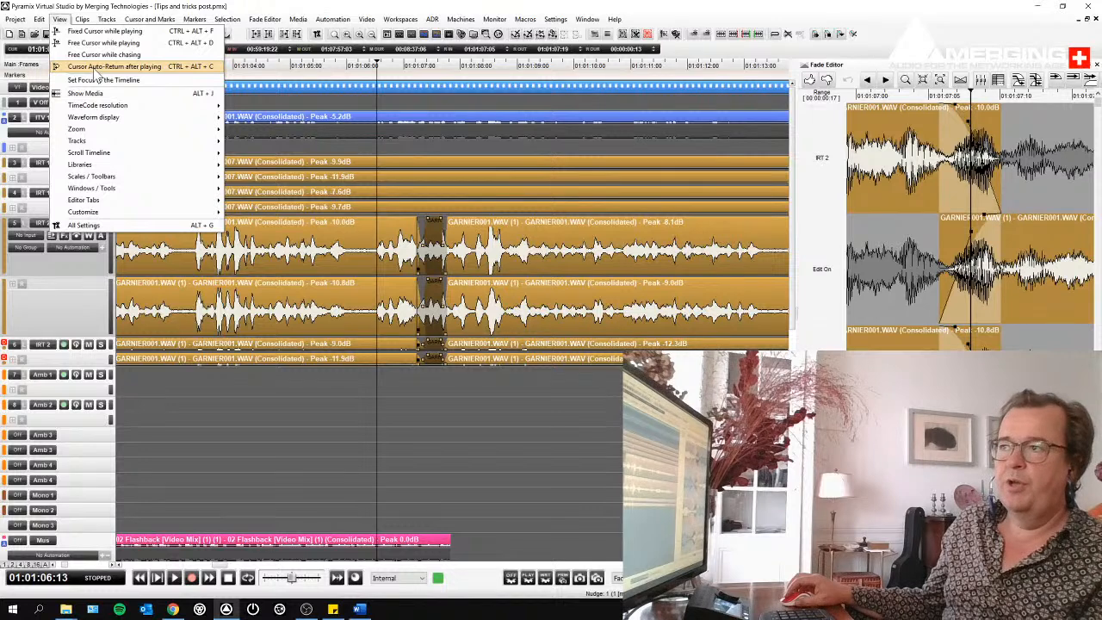
pyautogui.click(96, 32)
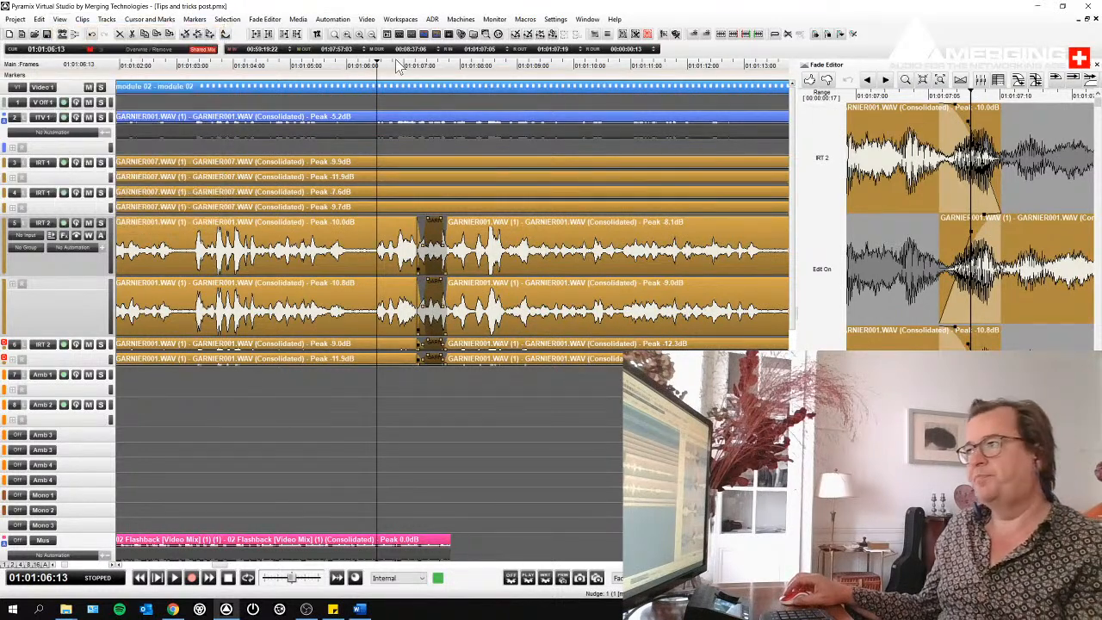
pyautogui.press('space')
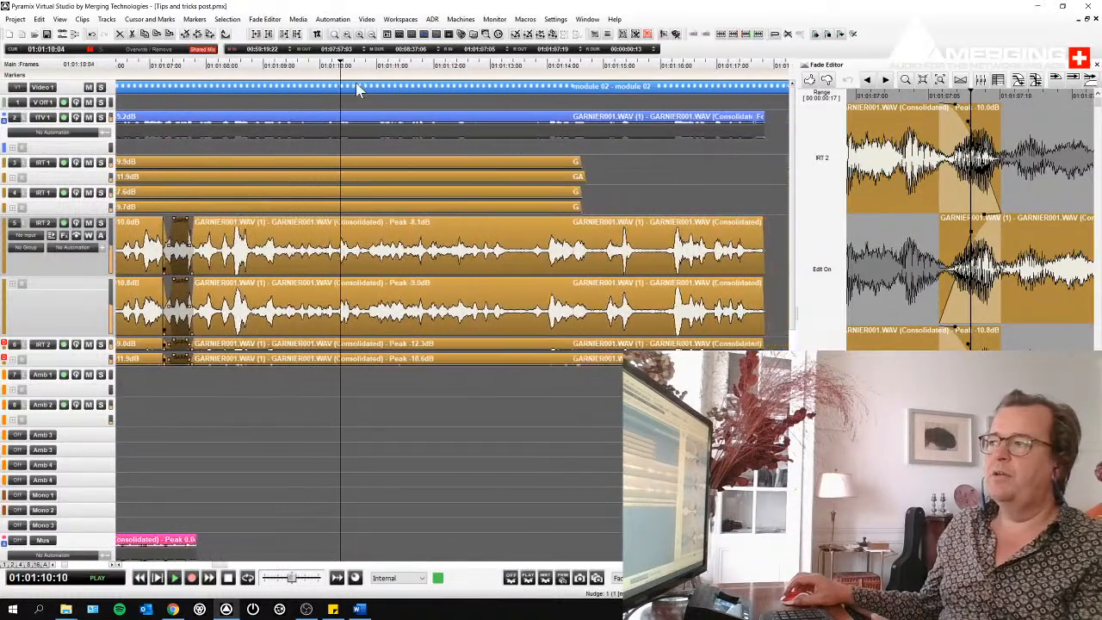
pyautogui.press('space')
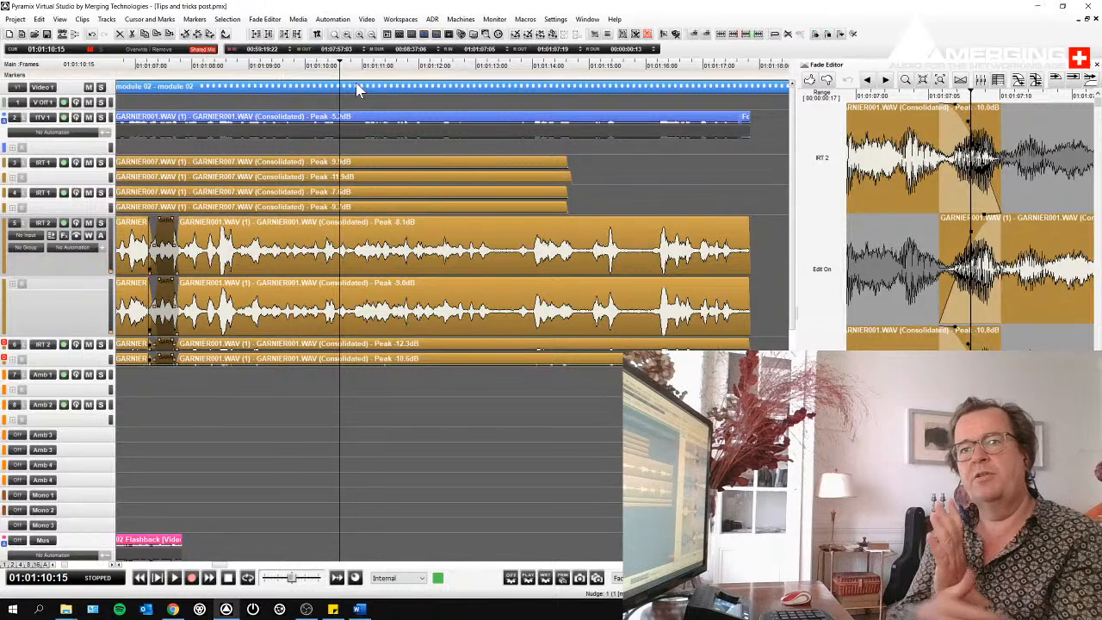
# - Disable Fixed Cursor while playing, and briefly play and stop the timeline to compare the cursor's behaviour
pyautogui.click(63, 21)
pyautogui.click(79, 32)
pyautogui.press('space')
pyautogui.press('space')
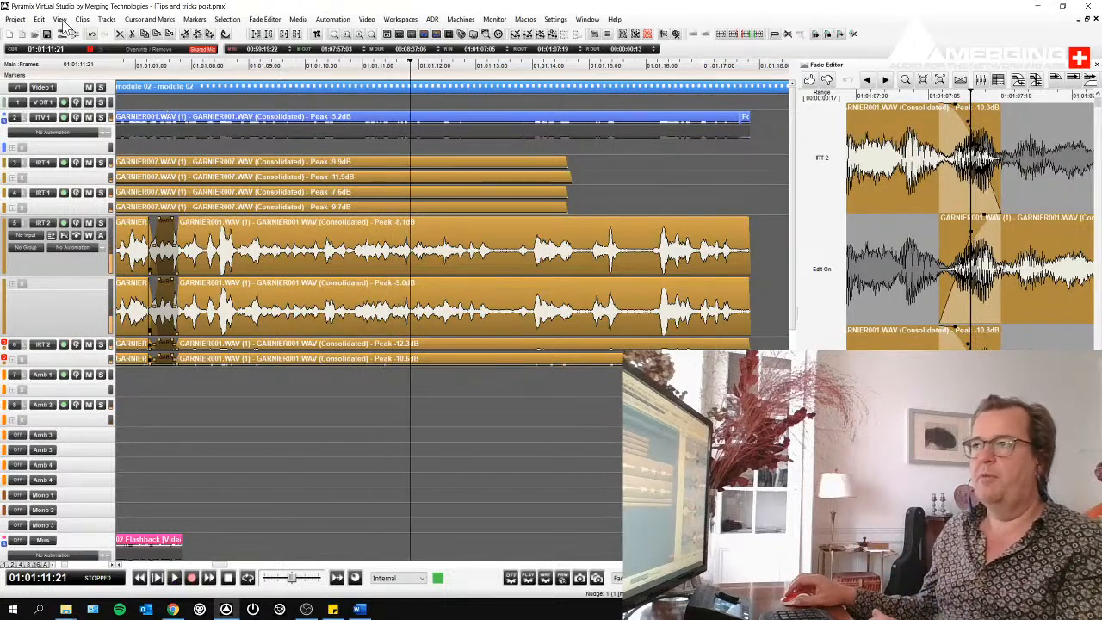
# - Enable Cursor Auto-Return after playing and test it by starting and stopping playback twice
pyautogui.click(60, 19)
pyautogui.click(79, 68)
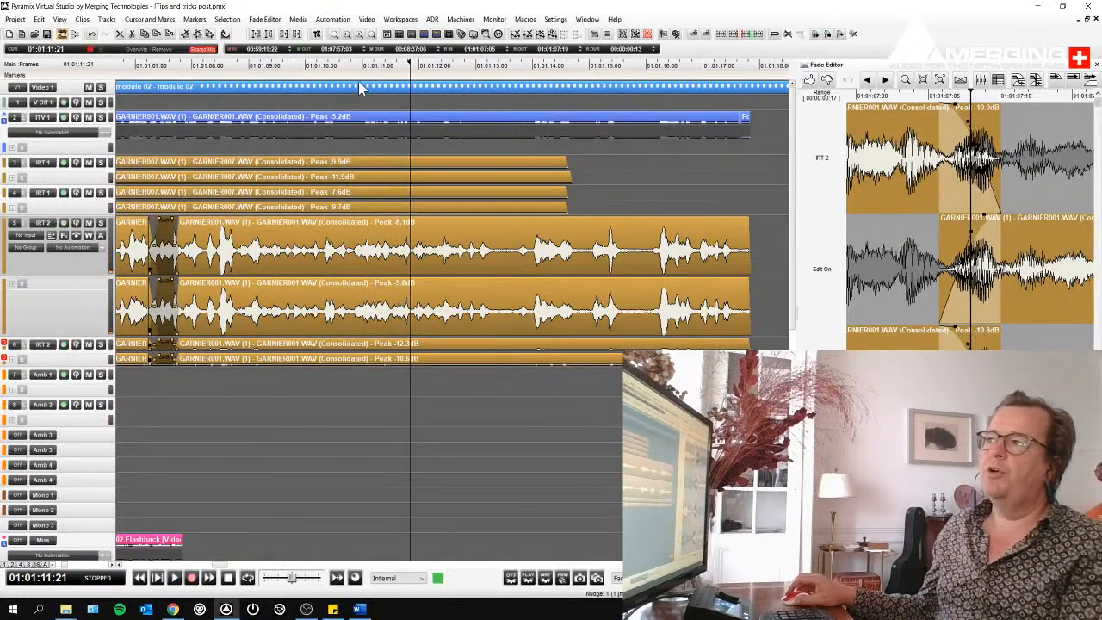
pyautogui.press('space')
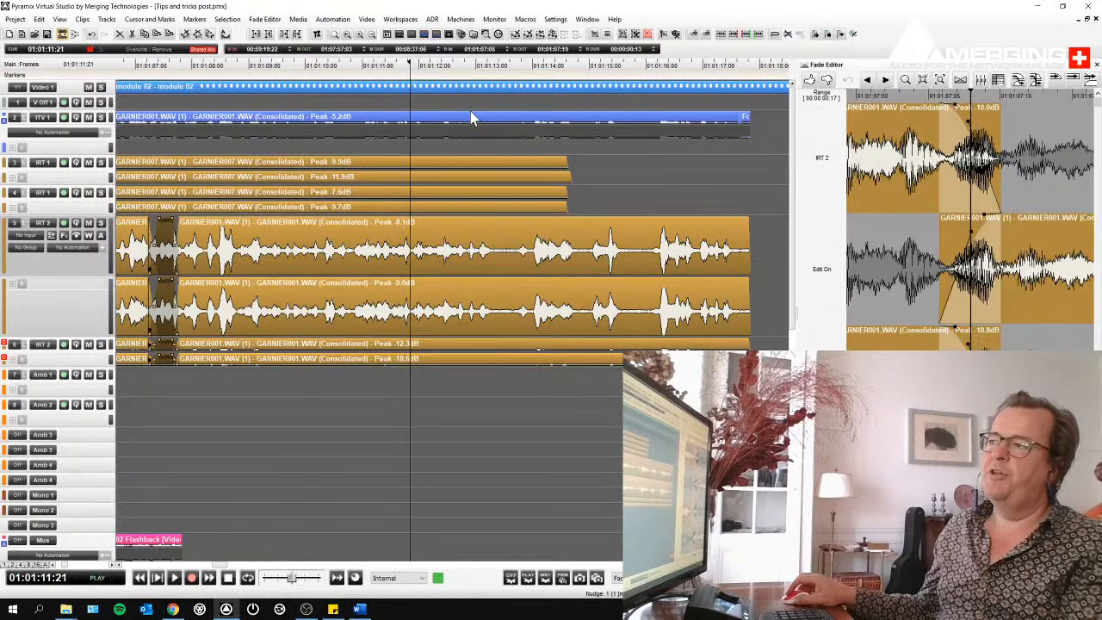
pyautogui.press('space')
pyautogui.press('space')
pyautogui.press('space')
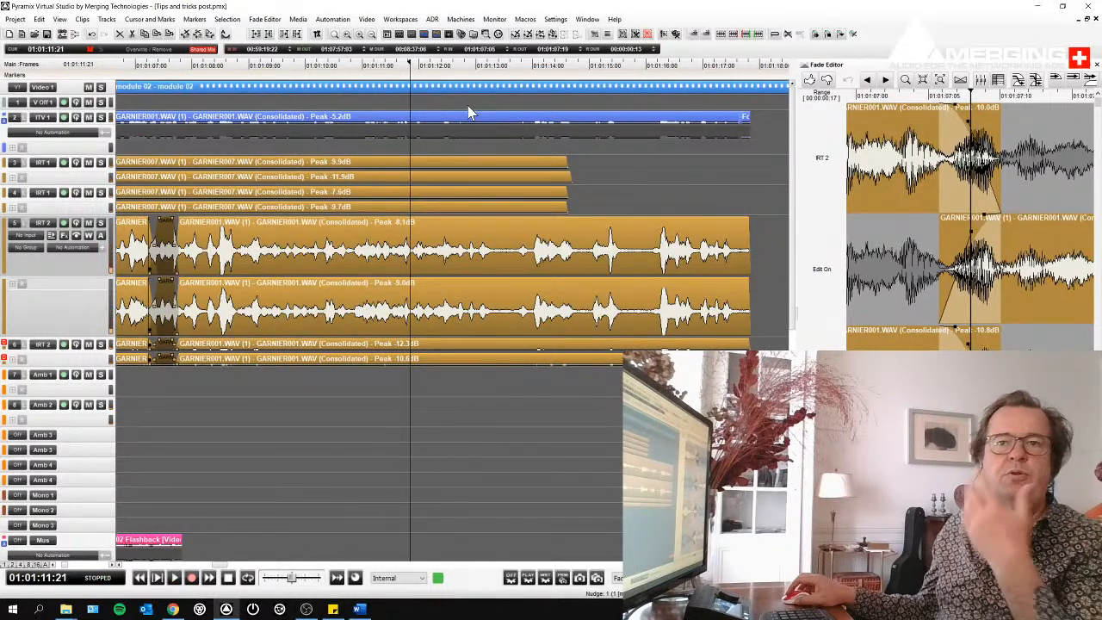
pyautogui.click(61, 19)
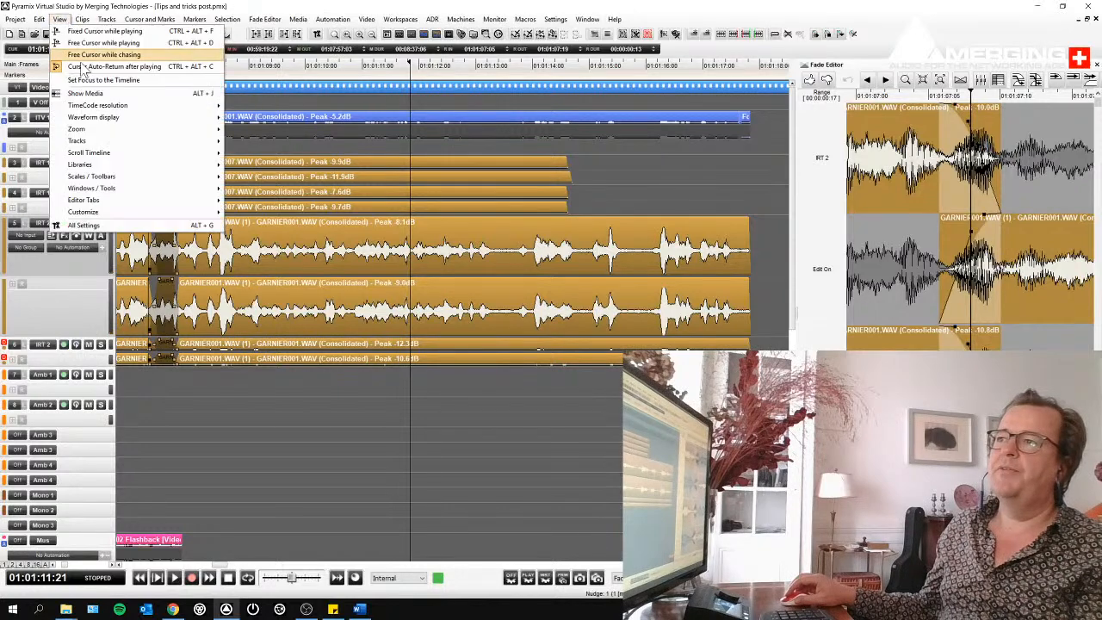
pyautogui.click(341, 339)
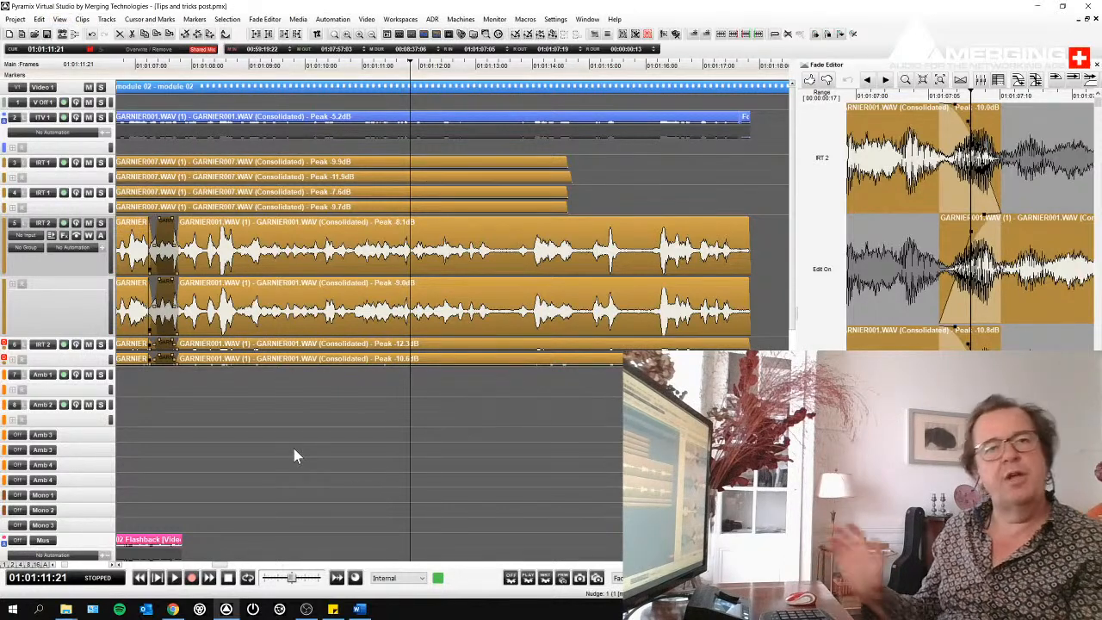